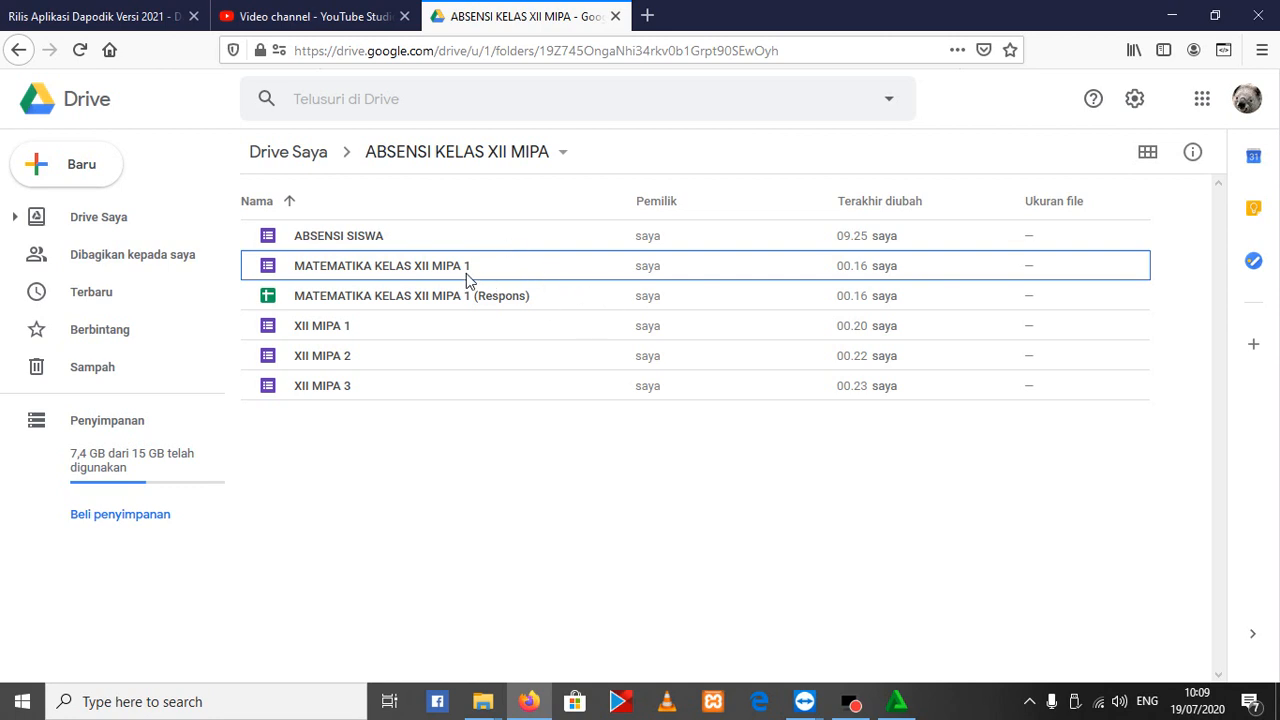
{"action": "left_click", "coordinate": [984, 524]}
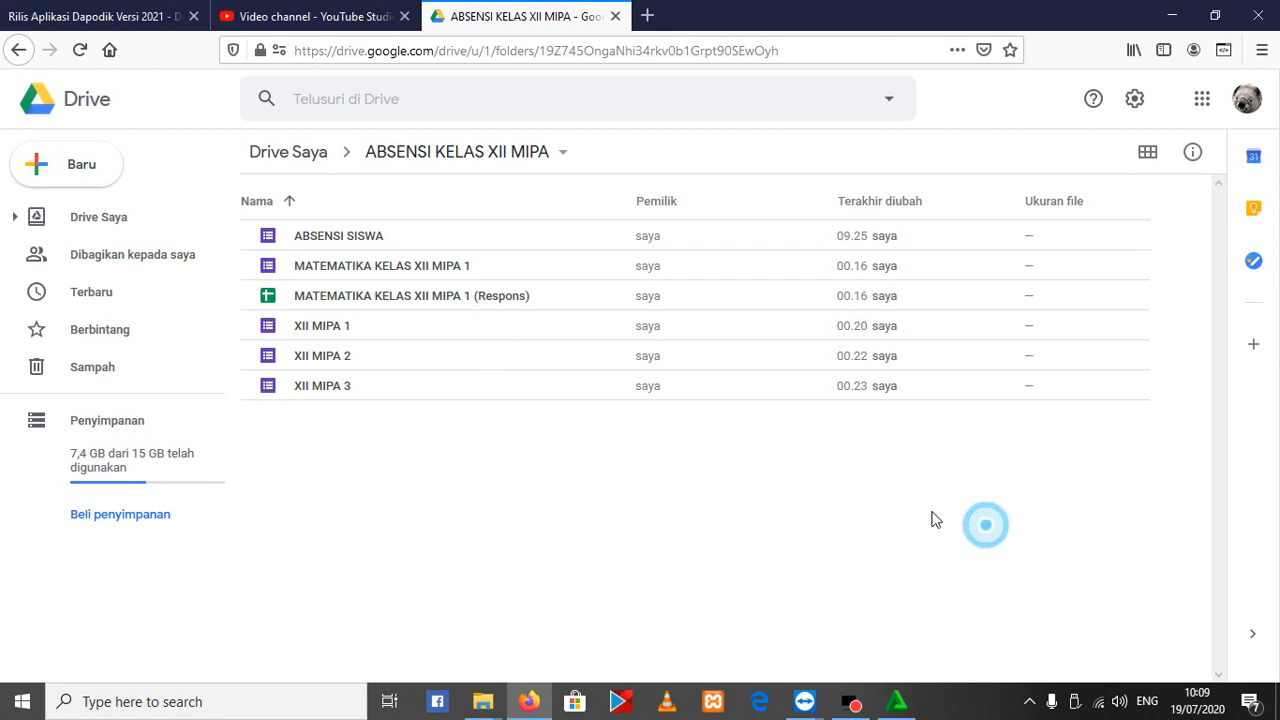
{"action": "left_click", "coordinate": [352, 325]}
{"action": "left_click", "coordinate": [337, 350]}
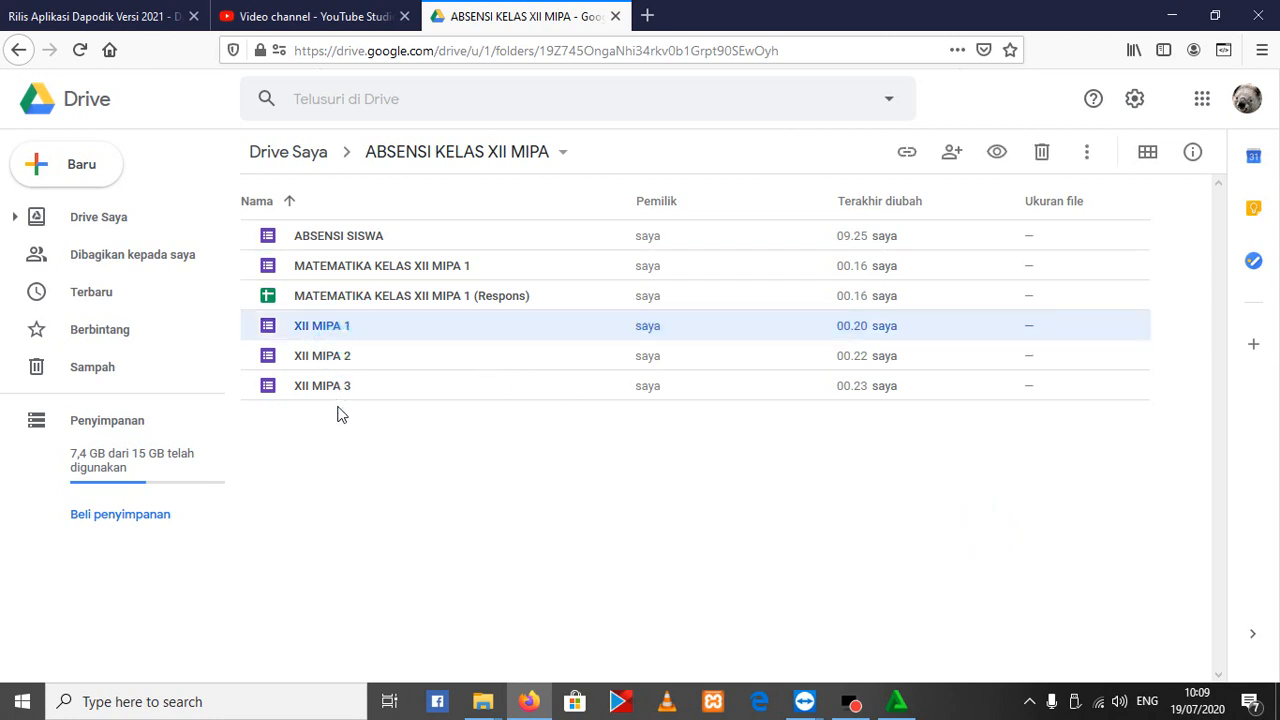
{"action": "left_click", "coordinate": [337, 390]}
Open the ABSENSI SISWA form from the ABSENSI KELAS XII MIPA folder, view it, and return to the folder
{"action": "left_click", "coordinate": [329, 237]}
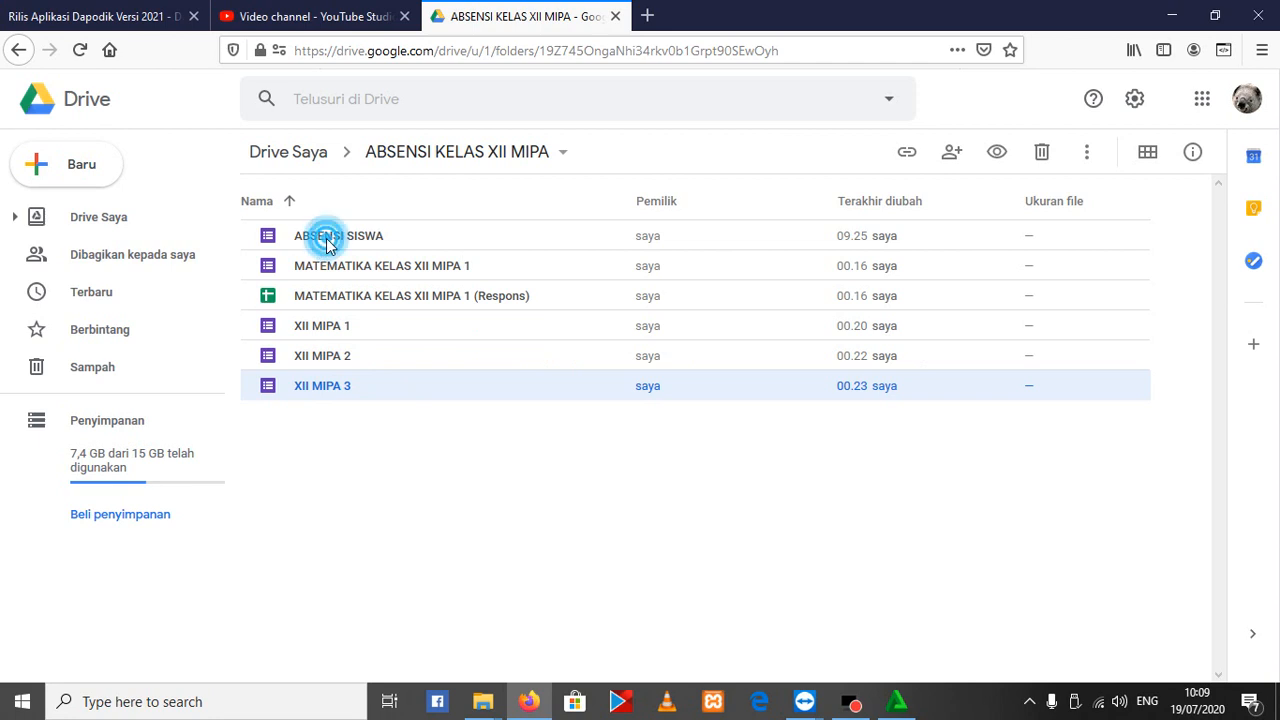
{"action": "double_click", "coordinate": [313, 268]}
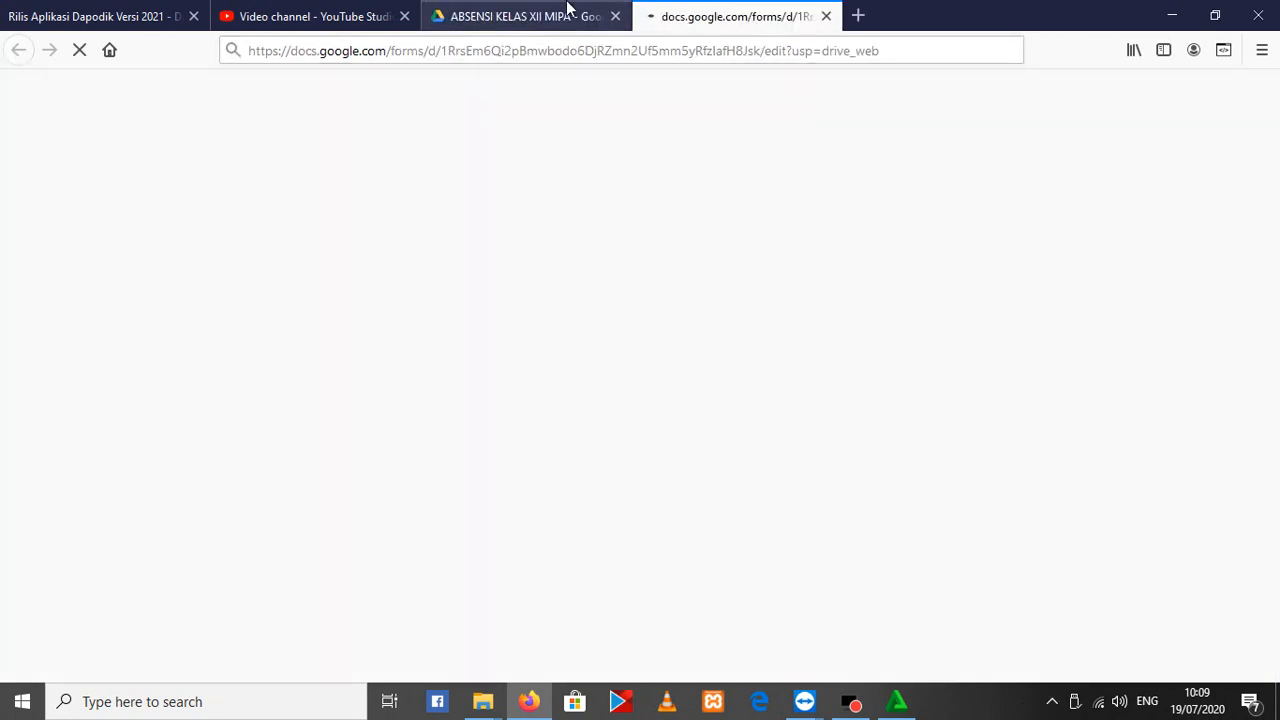
{"action": "left_click", "coordinate": [567, 8]}
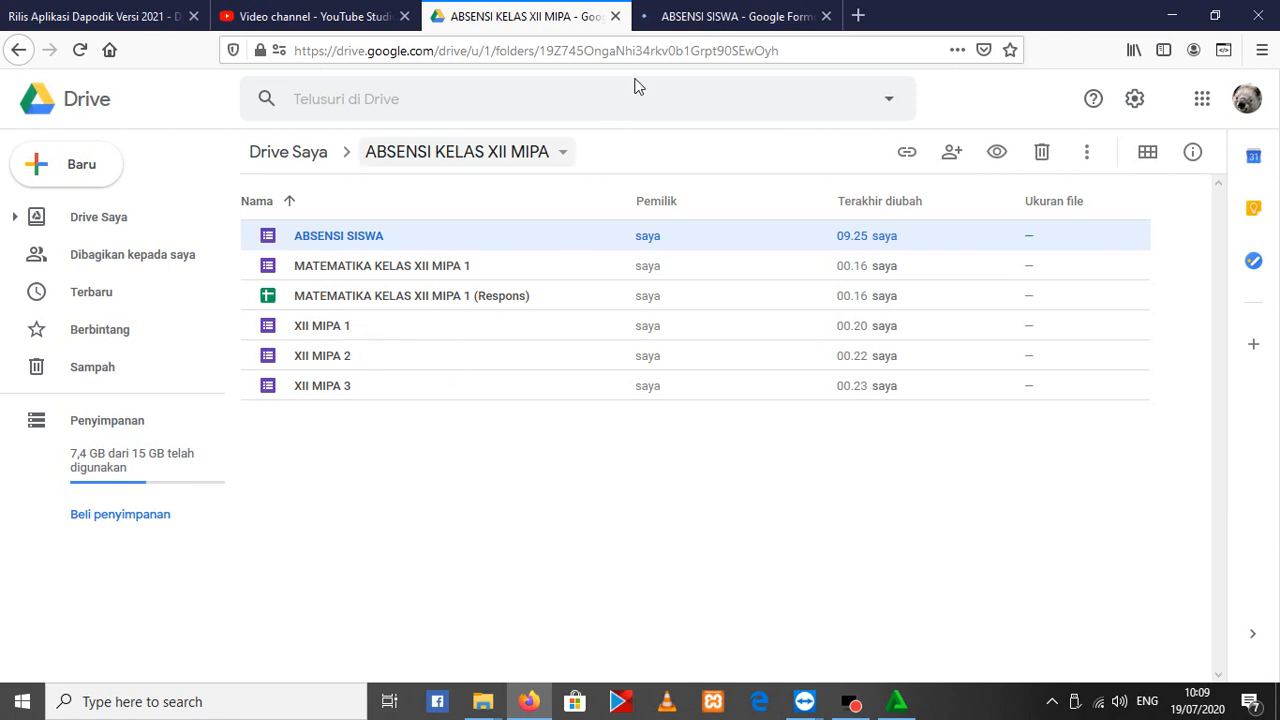
{"action": "left_click", "coordinate": [690, 16]}
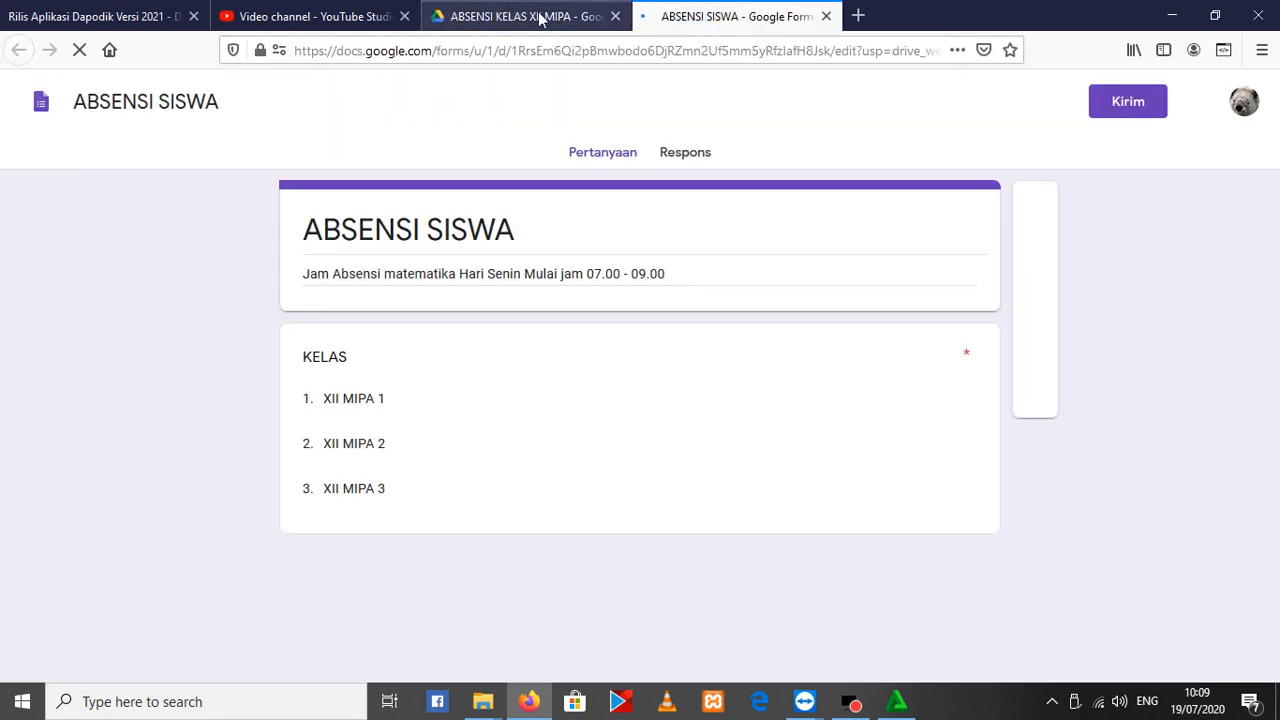
{"action": "left_click", "coordinate": [540, 16]}
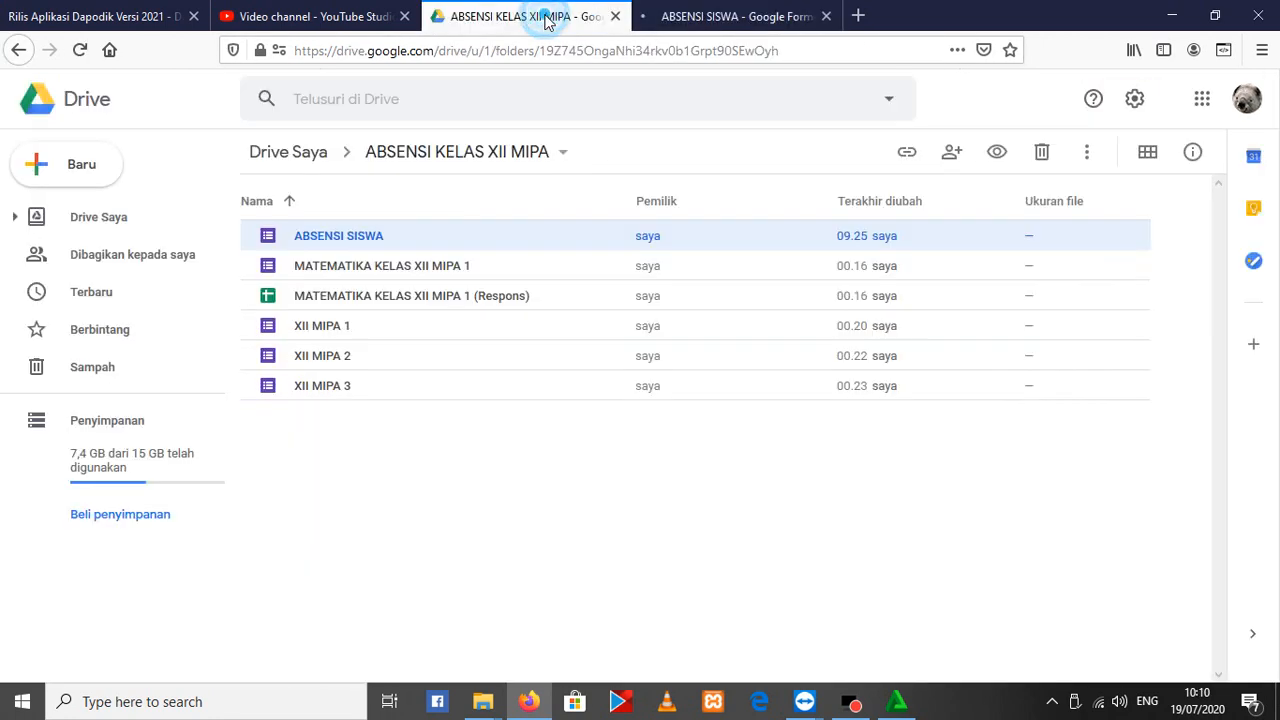
Open the XII MIPA 1 form from the folder and switch back to the ABSENSI SISWA form
{"action": "double_click", "coordinate": [372, 330]}
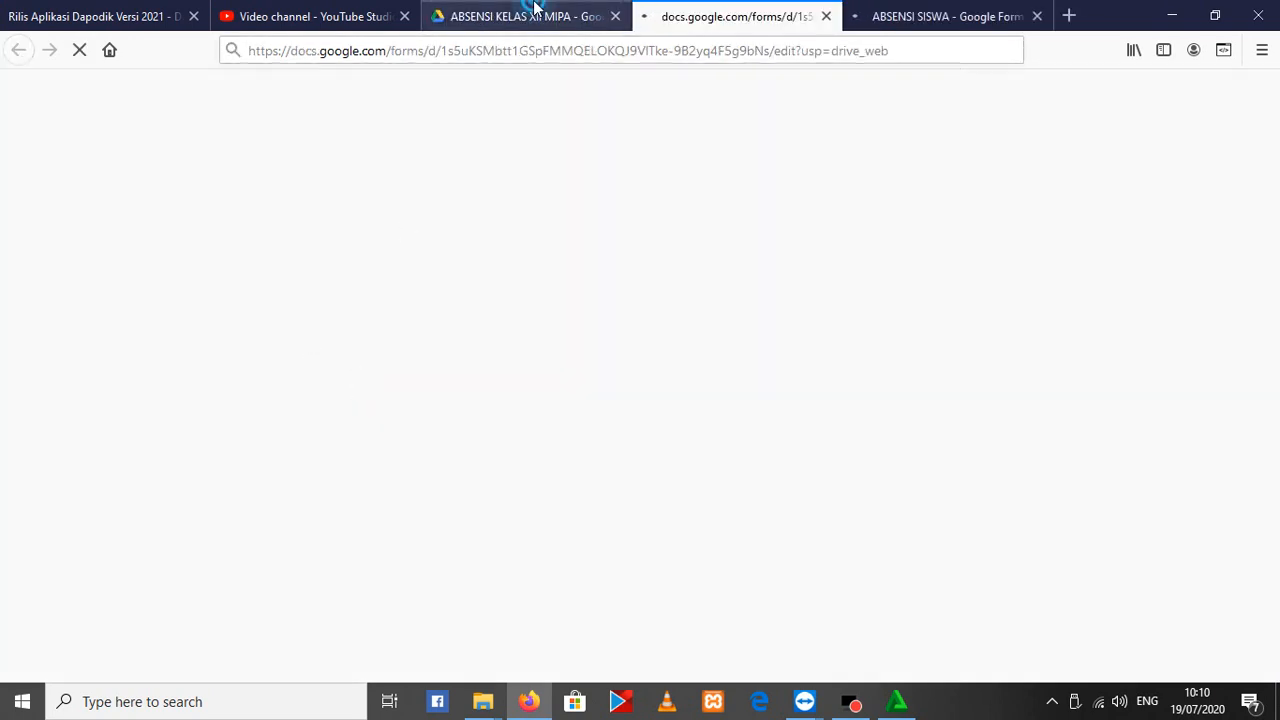
{"action": "left_click", "coordinate": [535, 10]}
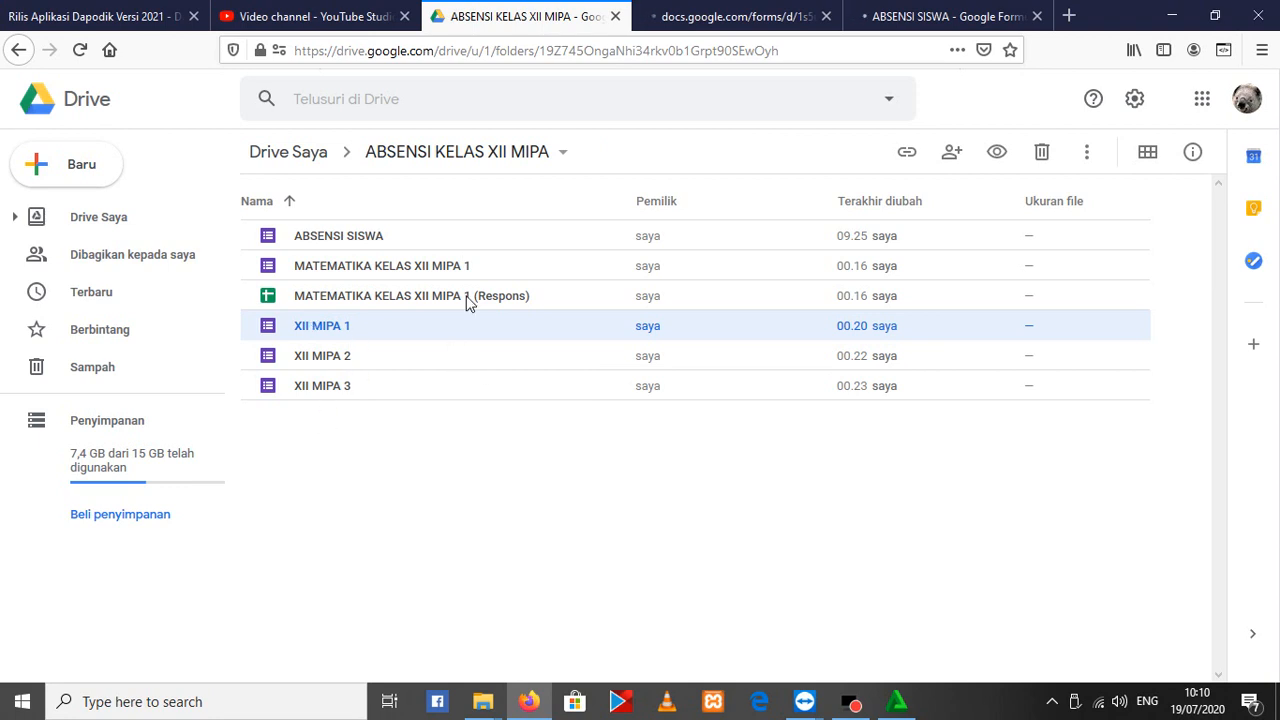
{"action": "left_click", "coordinate": [681, 9]}
{"action": "left_click", "coordinate": [866, 12]}
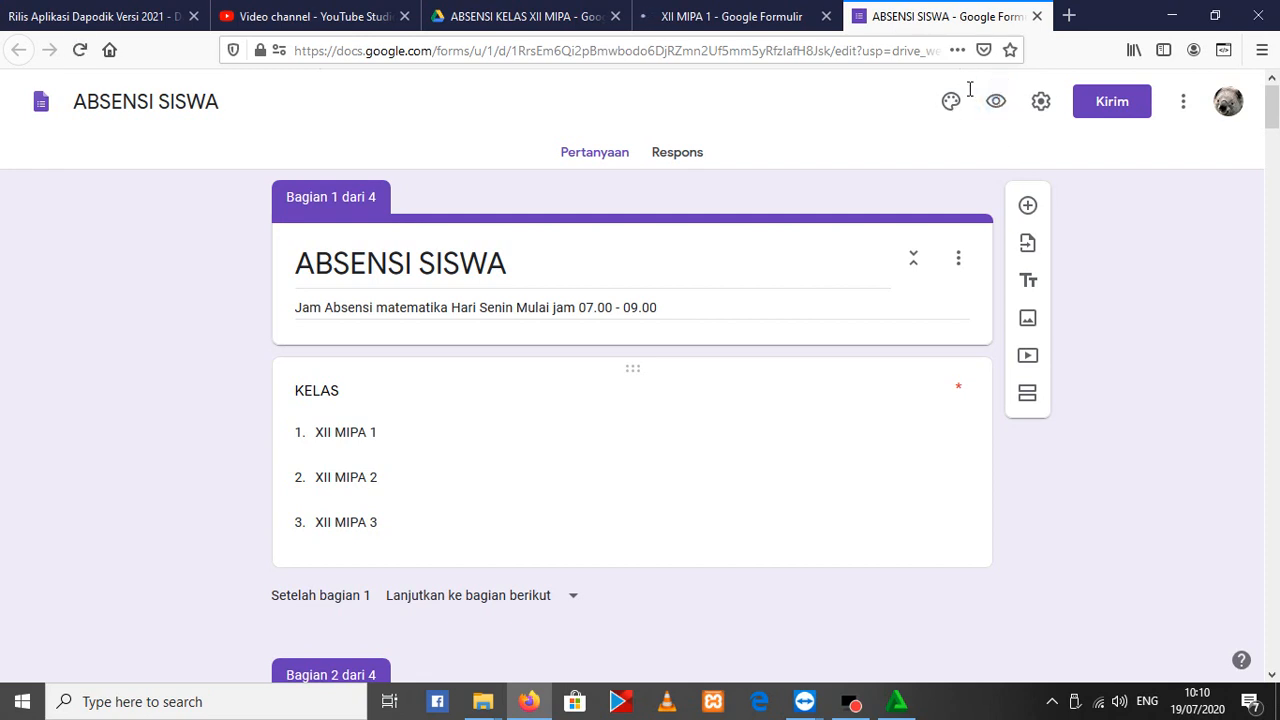
Open previews of the ABSENSI SISWA and XII MIPA 1 forms, closing the ABSENSI SISWA editor
{"action": "left_click", "coordinate": [986, 103]}
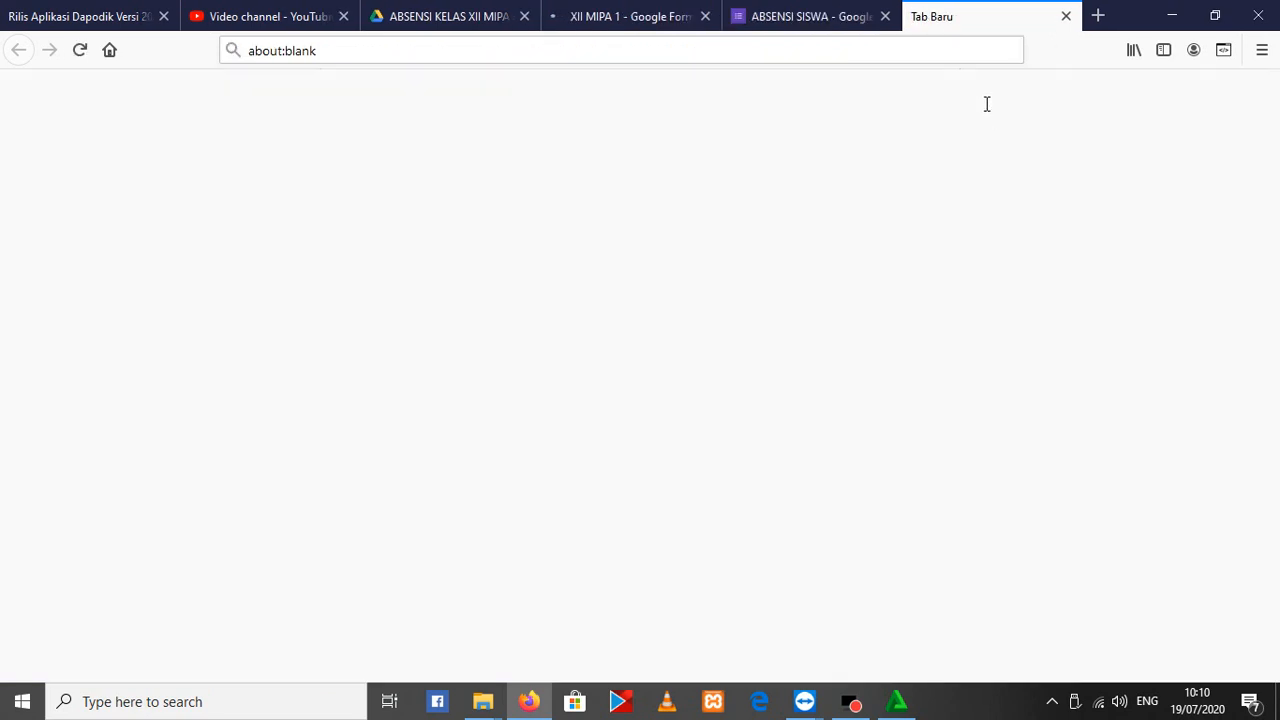
{"action": "left_click", "coordinate": [825, 12]}
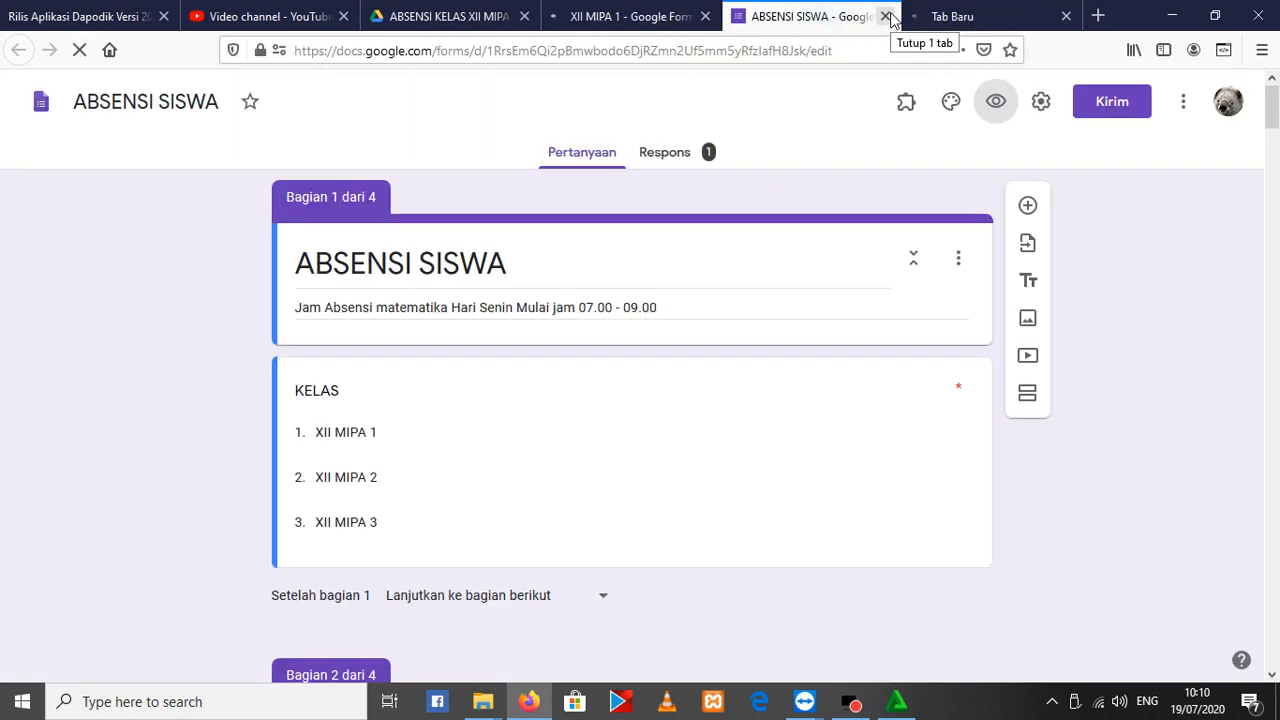
{"action": "left_click", "coordinate": [886, 16]}
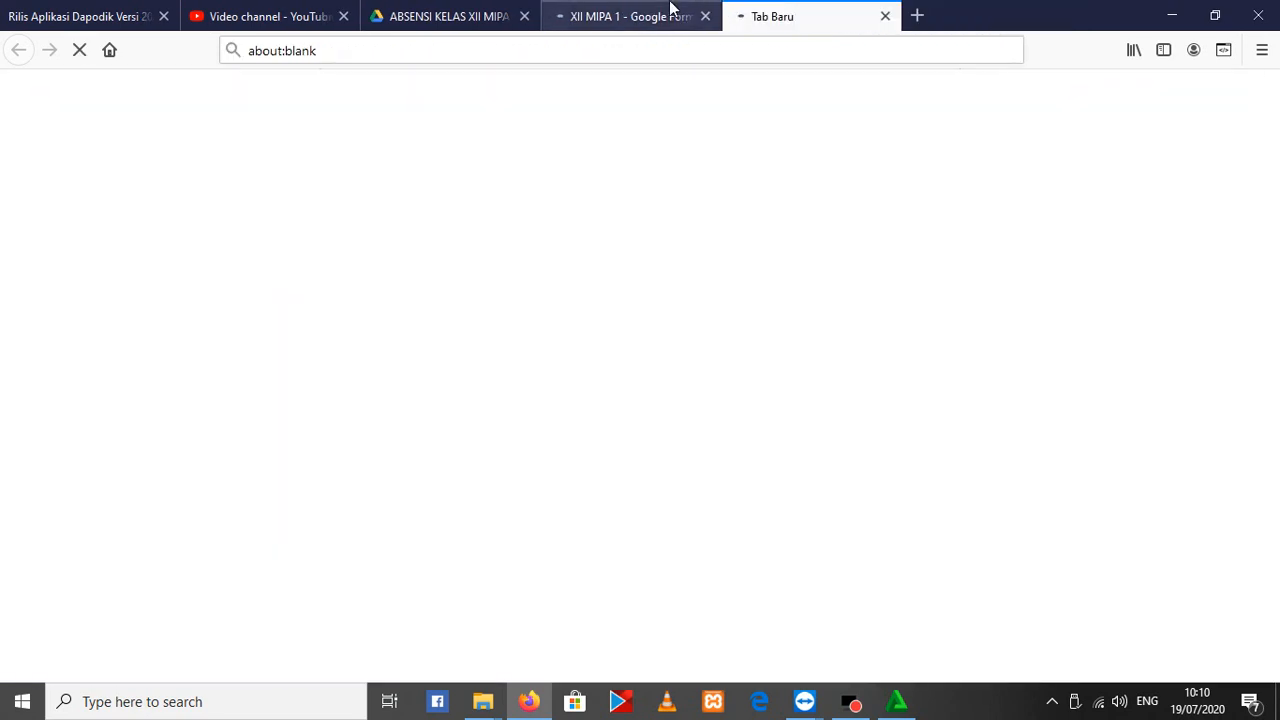
{"action": "left_click", "coordinate": [670, 10]}
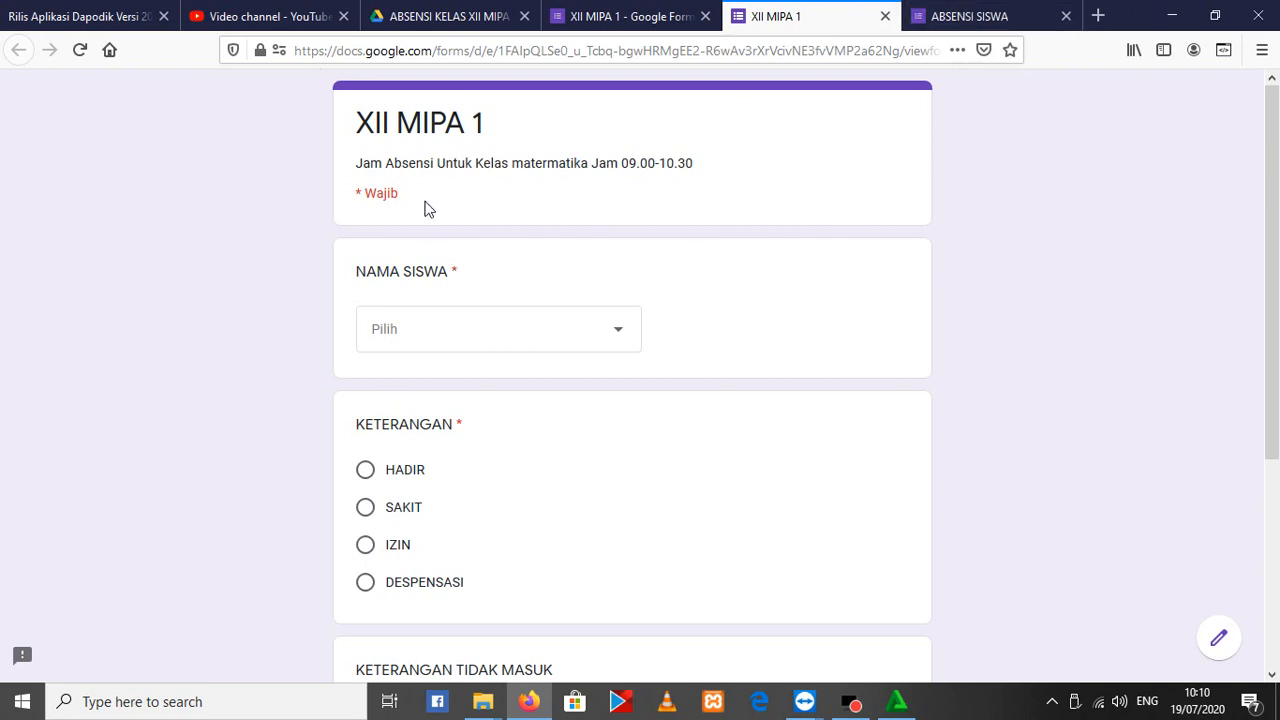
Examine the XII MIPA 1 preview's title and the choices offered for NAMA SISWA
{"action": "left_click_drag", "start_coordinate": [358, 116], "coordinate": [520, 125]}
{"action": "left_click", "coordinate": [568, 339]}
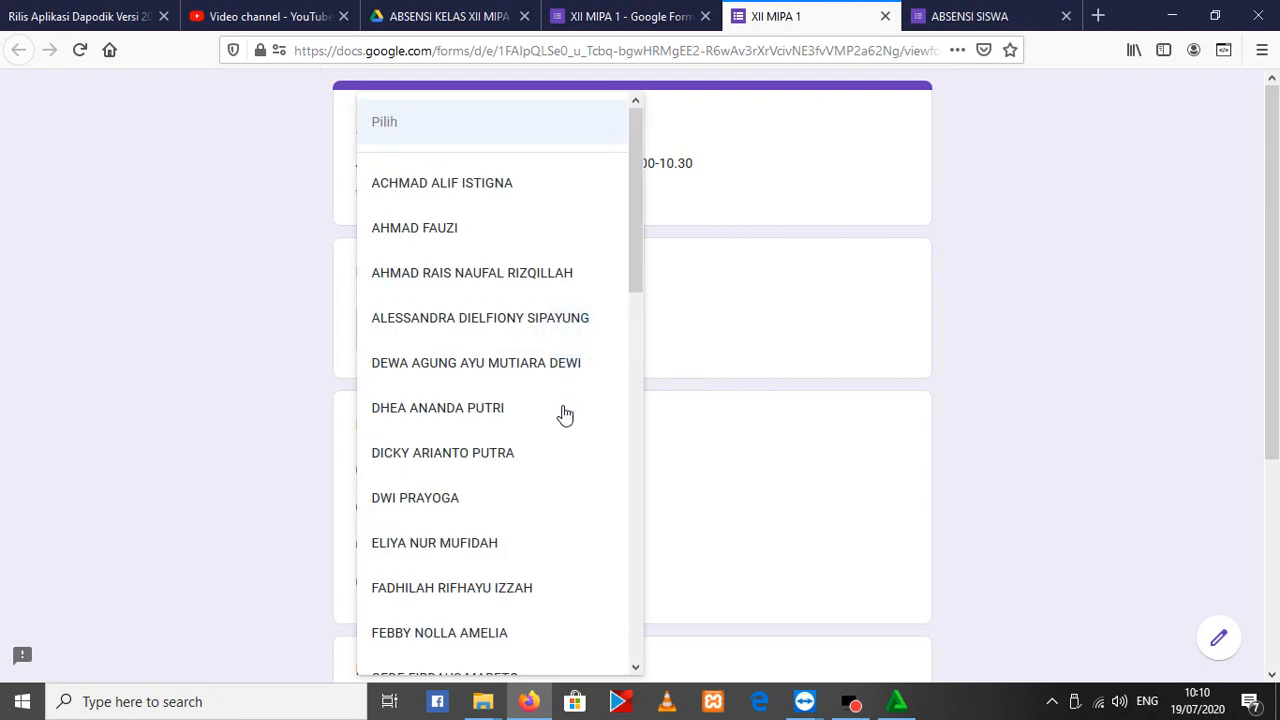
{"action": "left_click", "coordinate": [917, 428]}
In the ABSENSI SISWA preview, choose class XII MIPA 1, continue, and view its student name list
{"action": "left_click", "coordinate": [945, 16]}
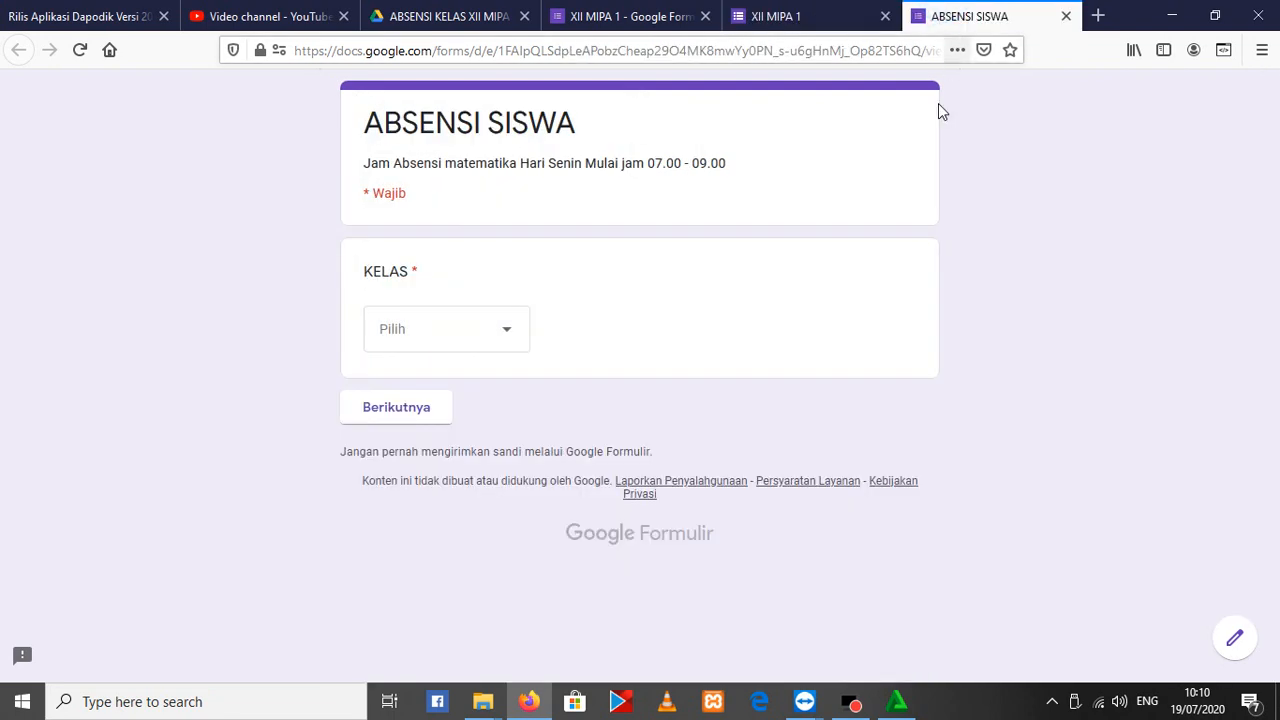
{"action": "left_click", "coordinate": [444, 346]}
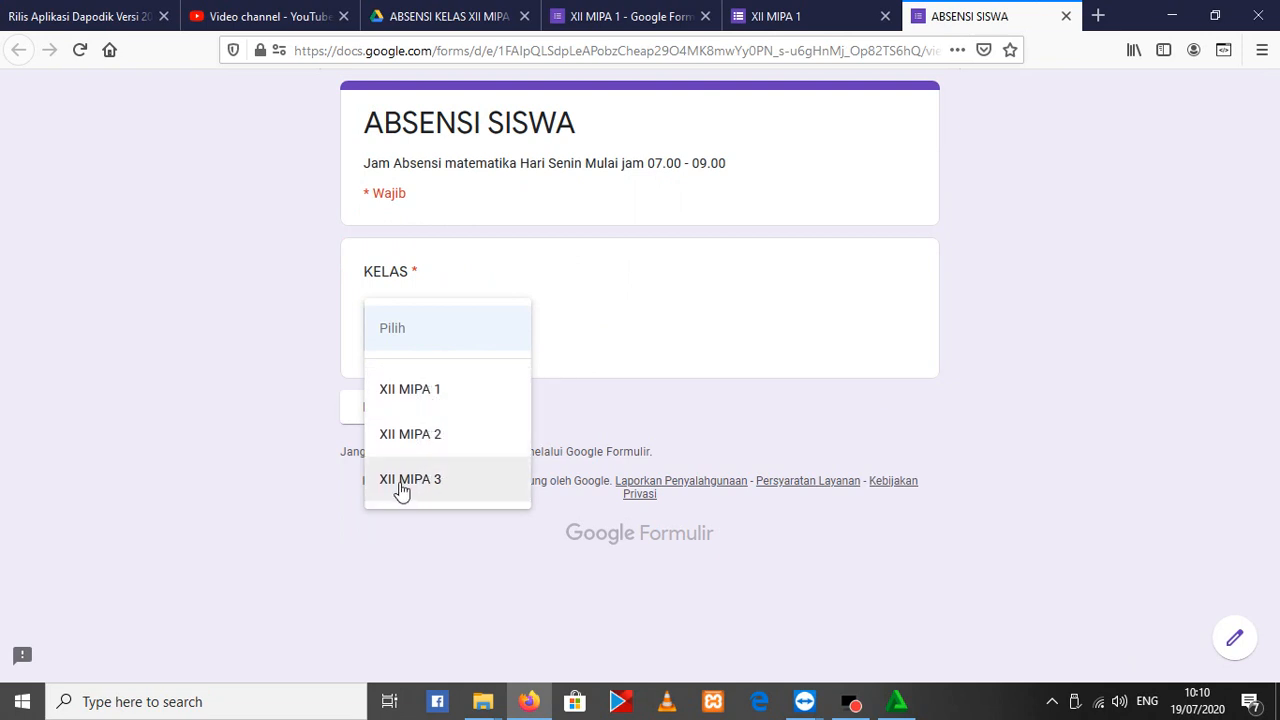
{"action": "left_click", "coordinate": [415, 390]}
{"action": "left_click", "coordinate": [399, 412]}
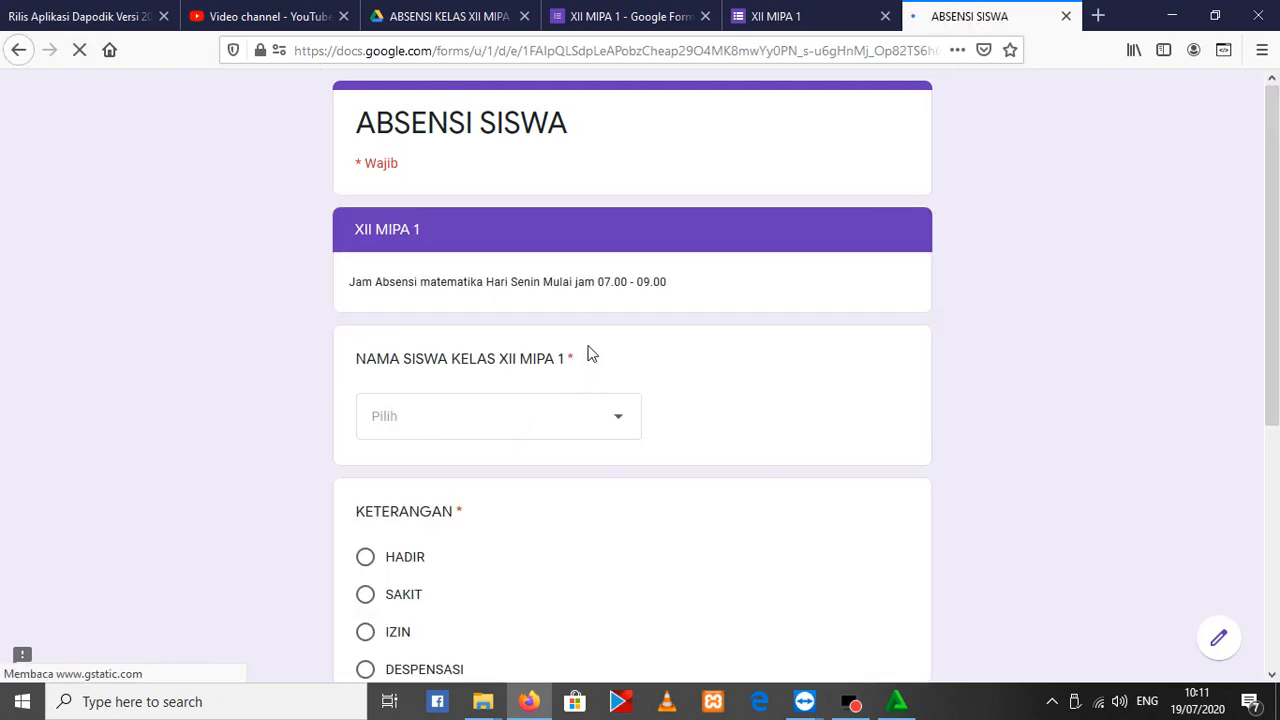
{"action": "left_click", "coordinate": [529, 410]}
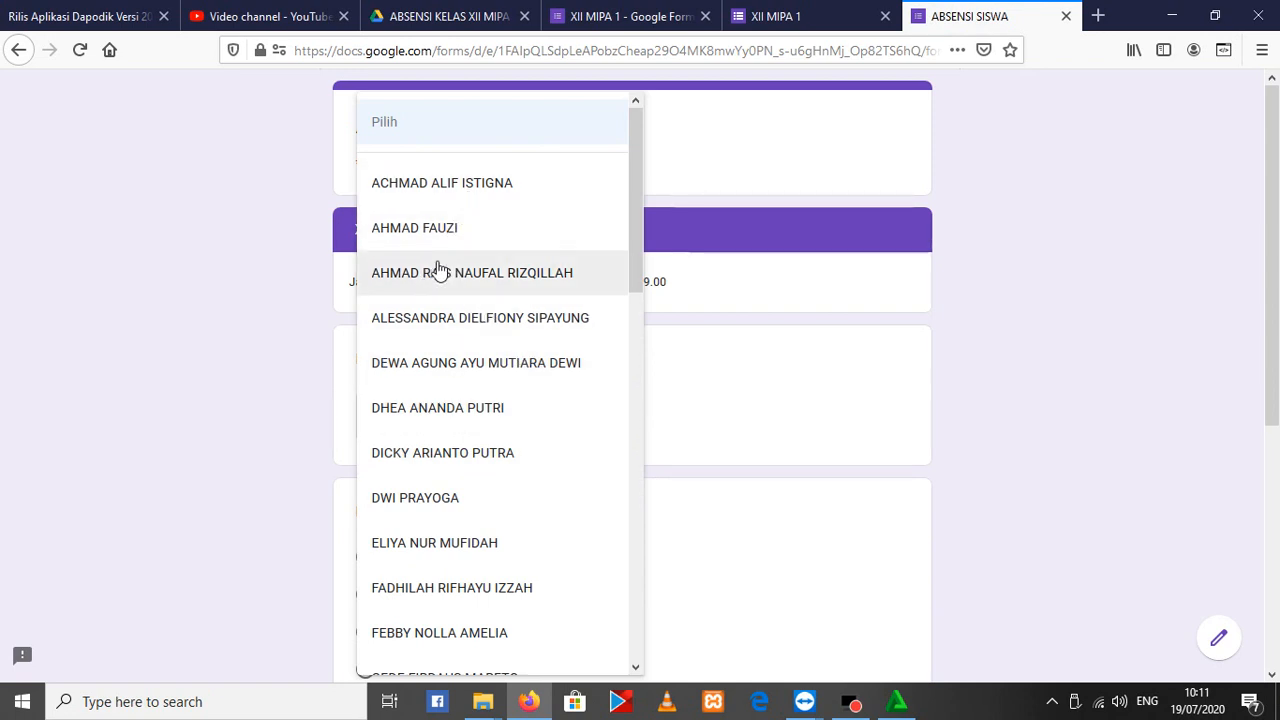
{"action": "left_click", "coordinate": [951, 357]}
Return to the ABSENSI SISWA class question, choose XII MIPA 2, continue, and view its student name list
{"action": "key", "text": "F5"}
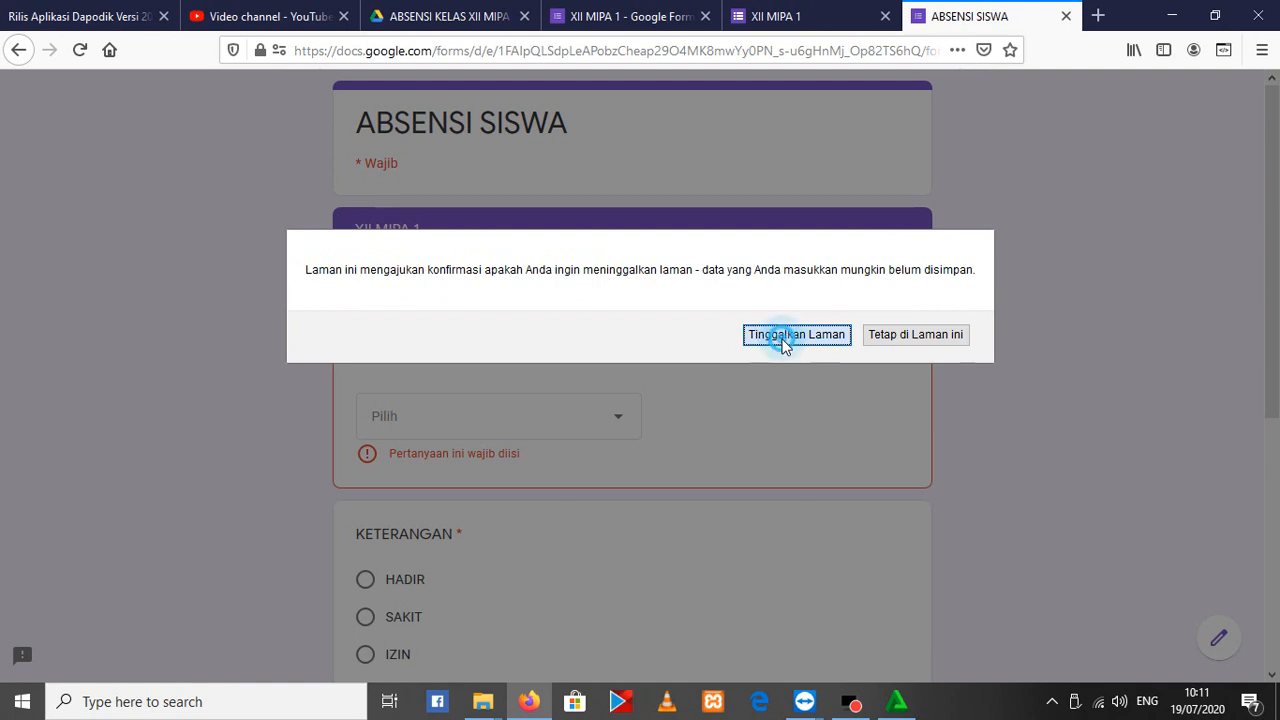
{"action": "left_click", "coordinate": [780, 339]}
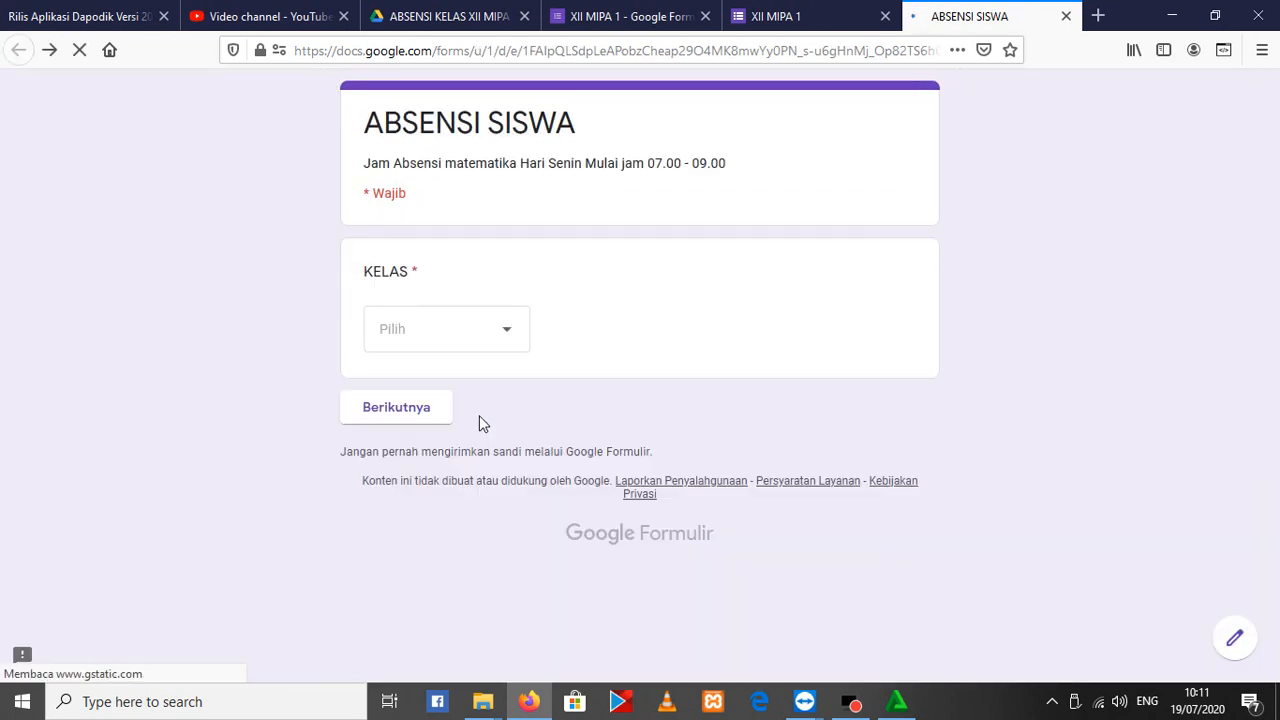
{"action": "left_click", "coordinate": [451, 333]}
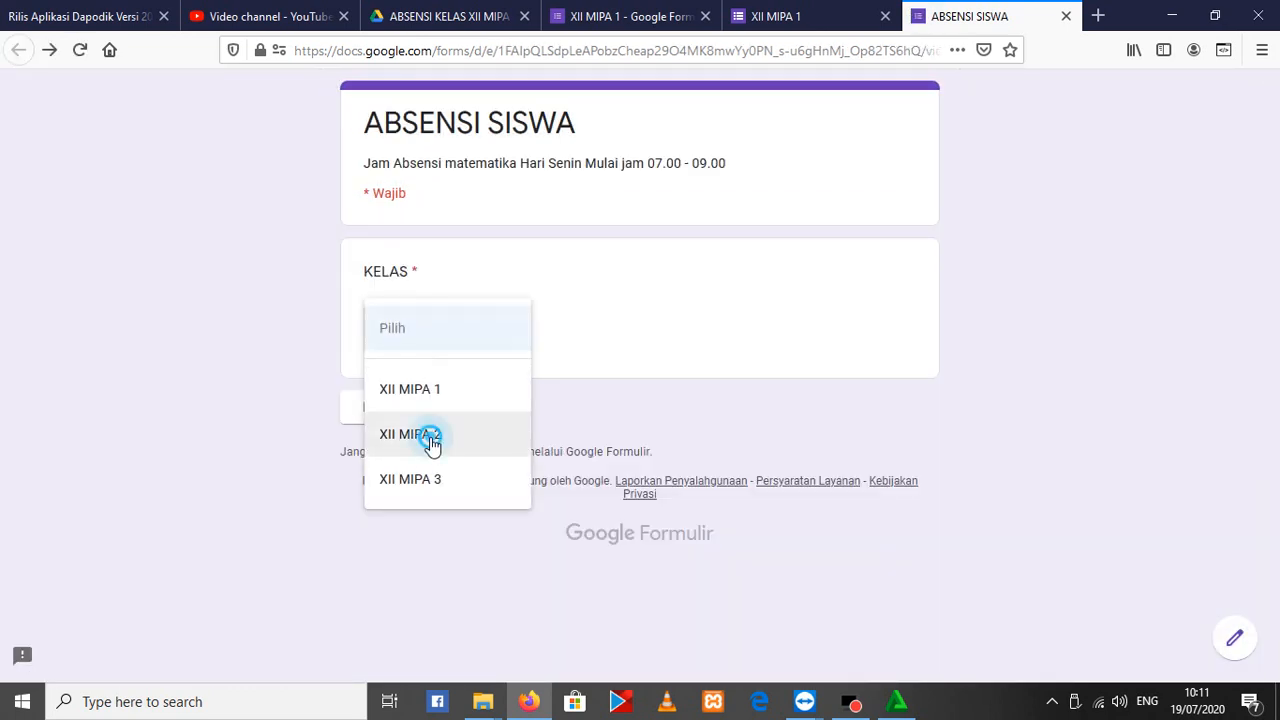
{"action": "left_click", "coordinate": [431, 437]}
{"action": "left_click", "coordinate": [419, 427]}
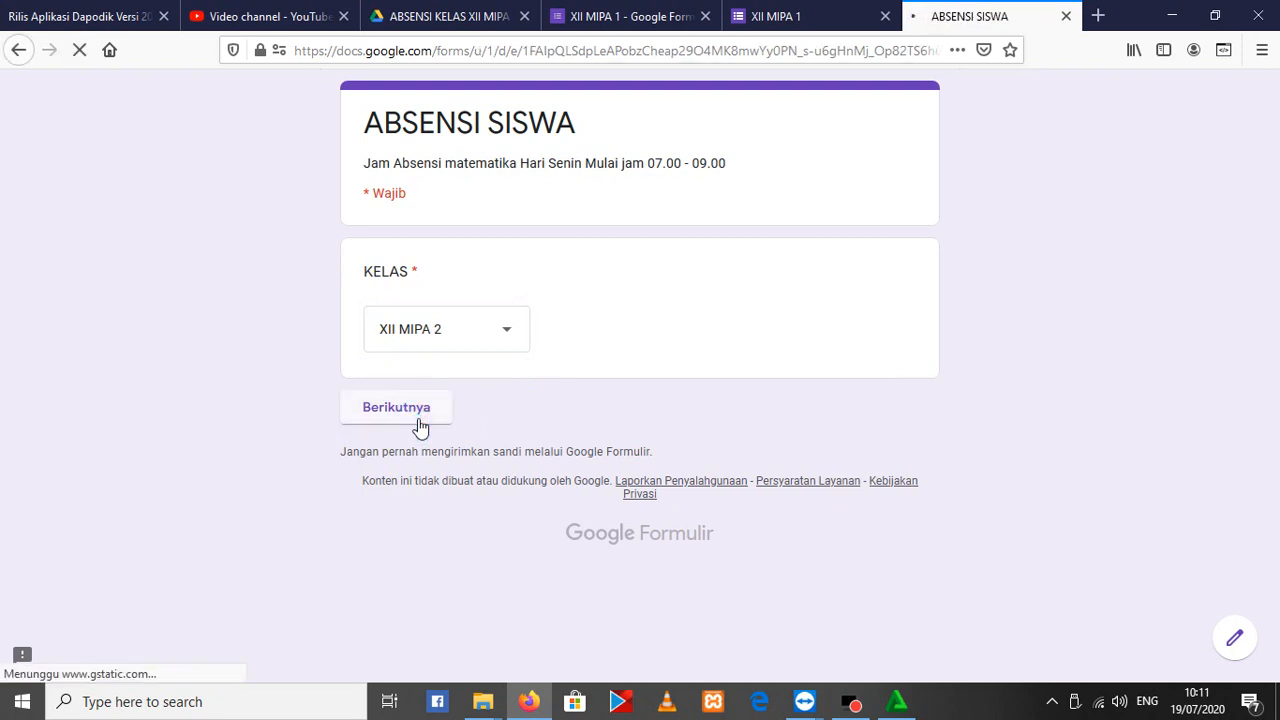
{"action": "left_click", "coordinate": [471, 418]}
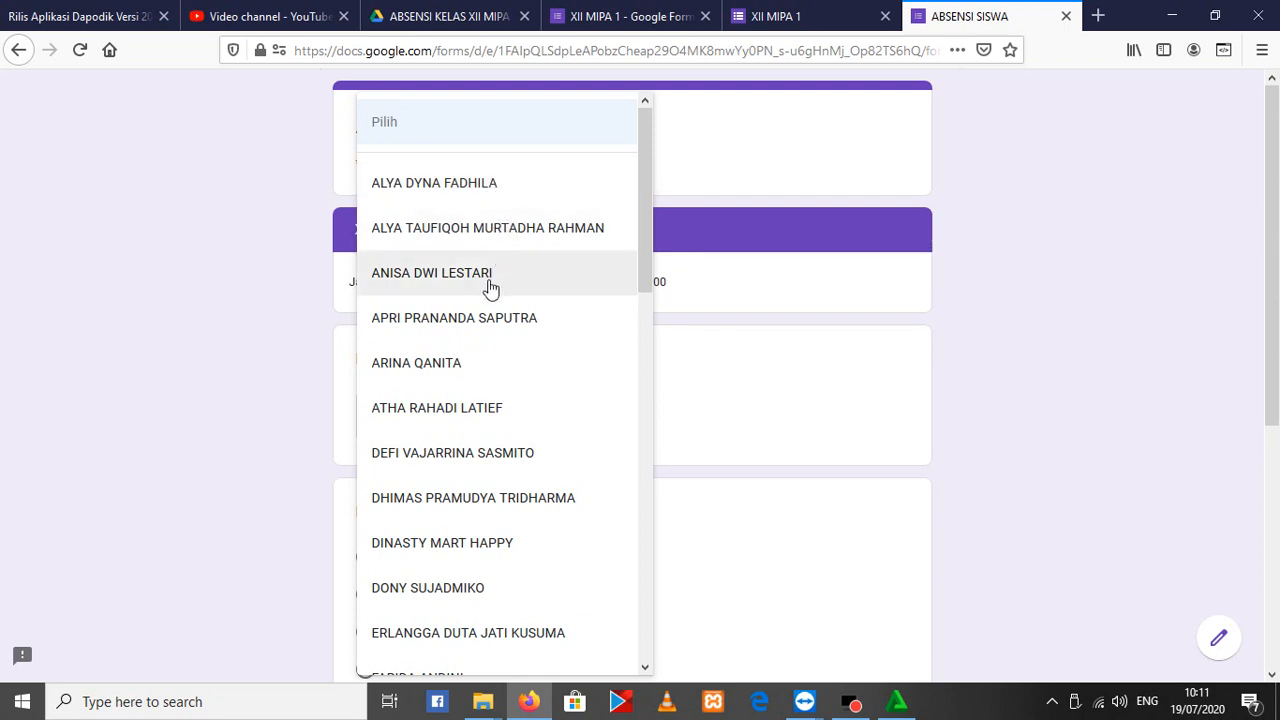
{"action": "left_click", "coordinate": [301, 359]}
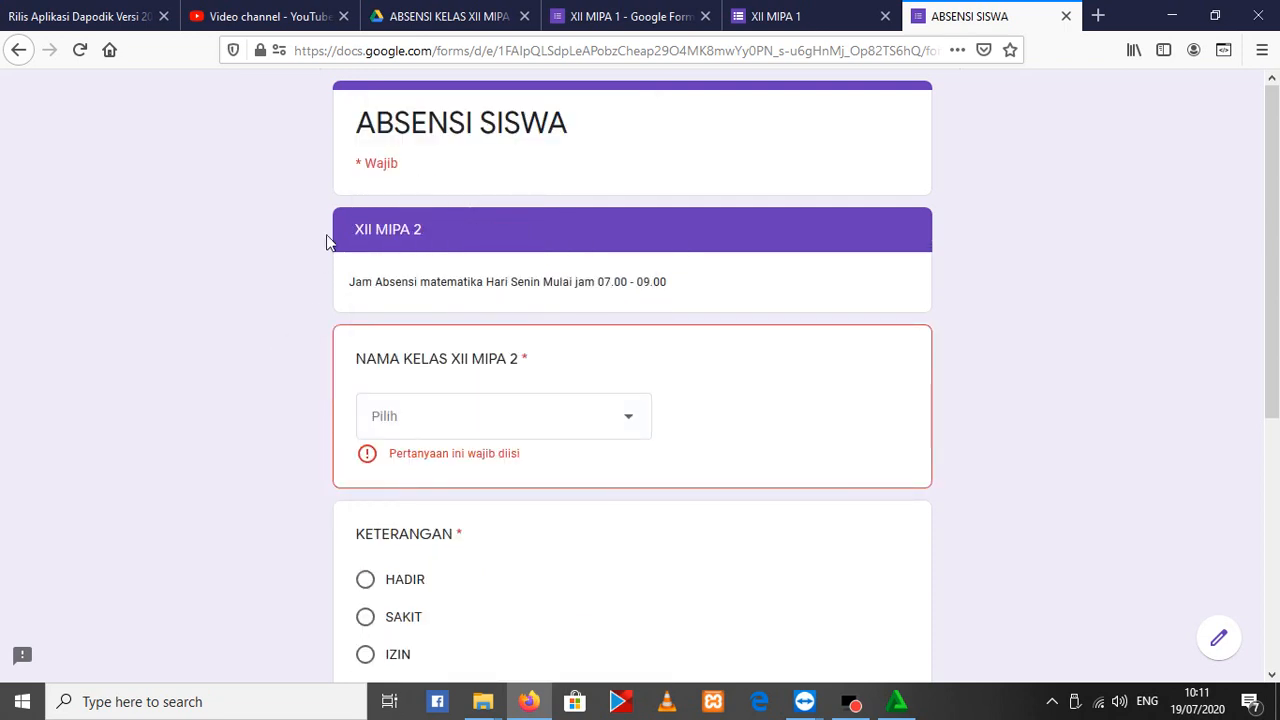
Close both form previews and the XII MIPA 1 editor, discarding the unsaved answers, to return to the Drive folder
{"action": "left_click", "coordinate": [1064, 17]}
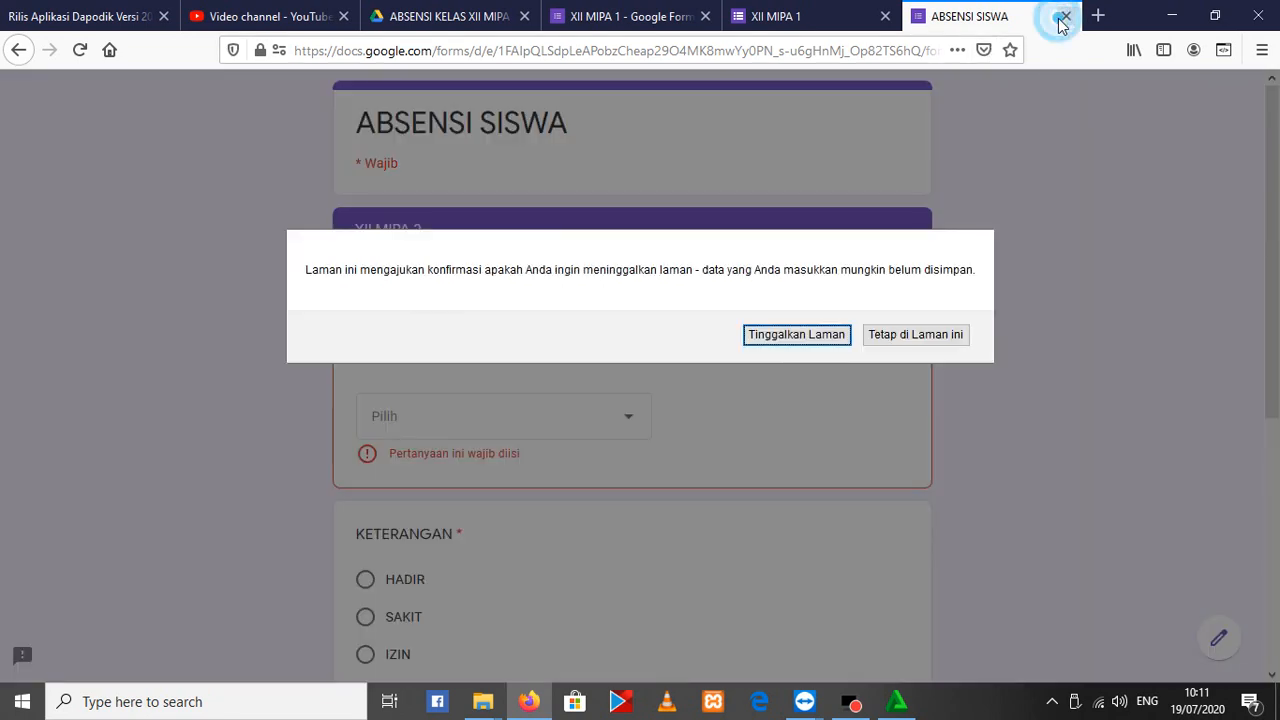
{"action": "left_click", "coordinate": [818, 335]}
{"action": "left_click", "coordinate": [1036, 16]}
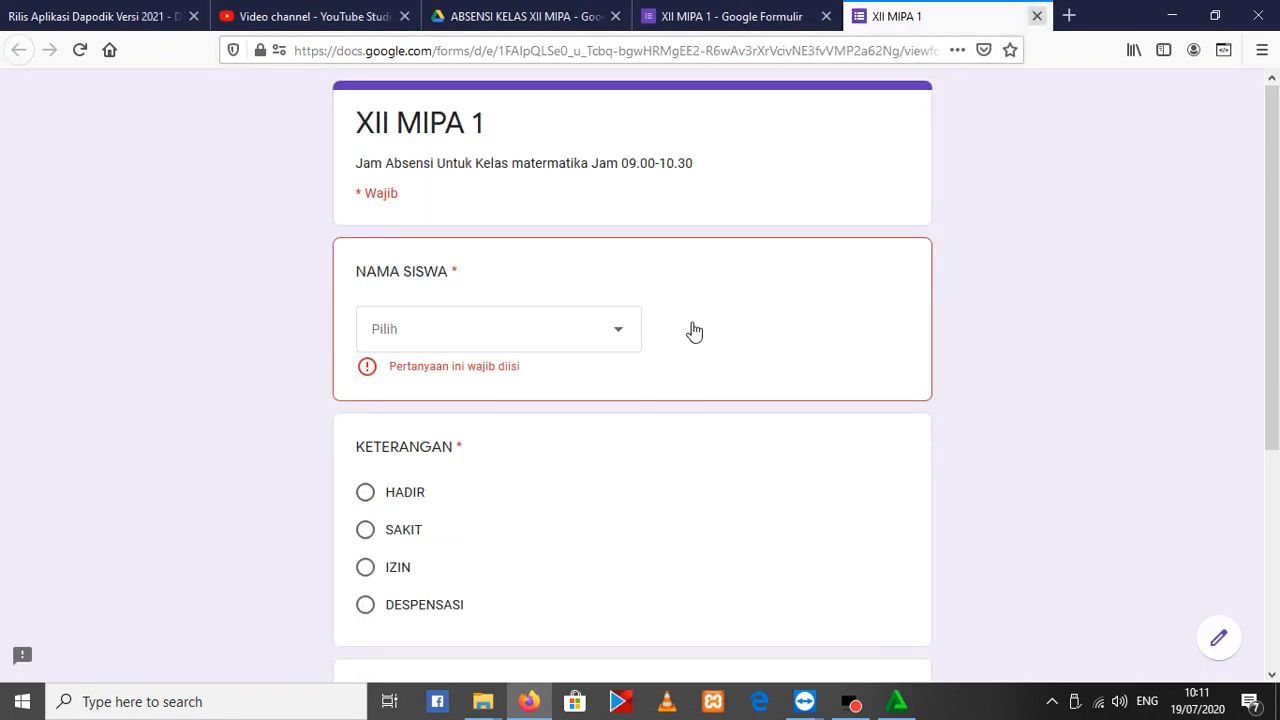
{"action": "left_click", "coordinate": [826, 16]}
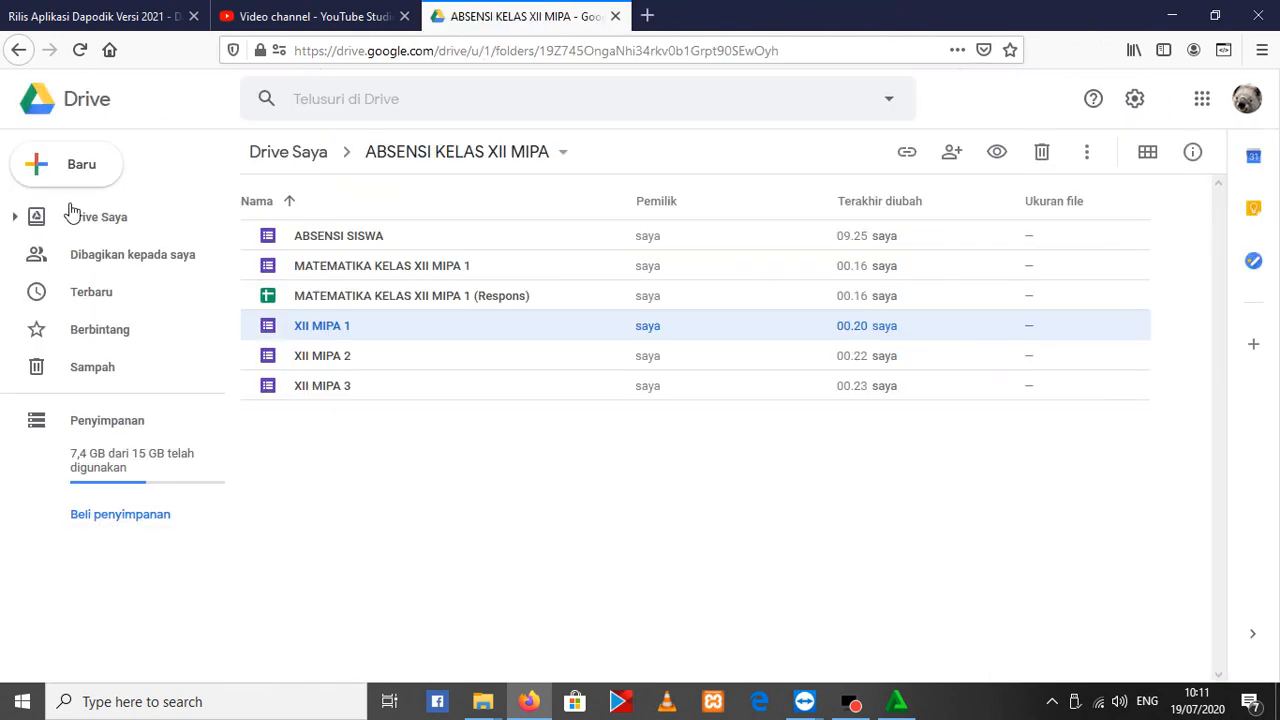
Create a new blank Google Form in the ABSENSI KELAS XII MIPA folder
{"action": "right_click", "coordinate": [442, 510]}
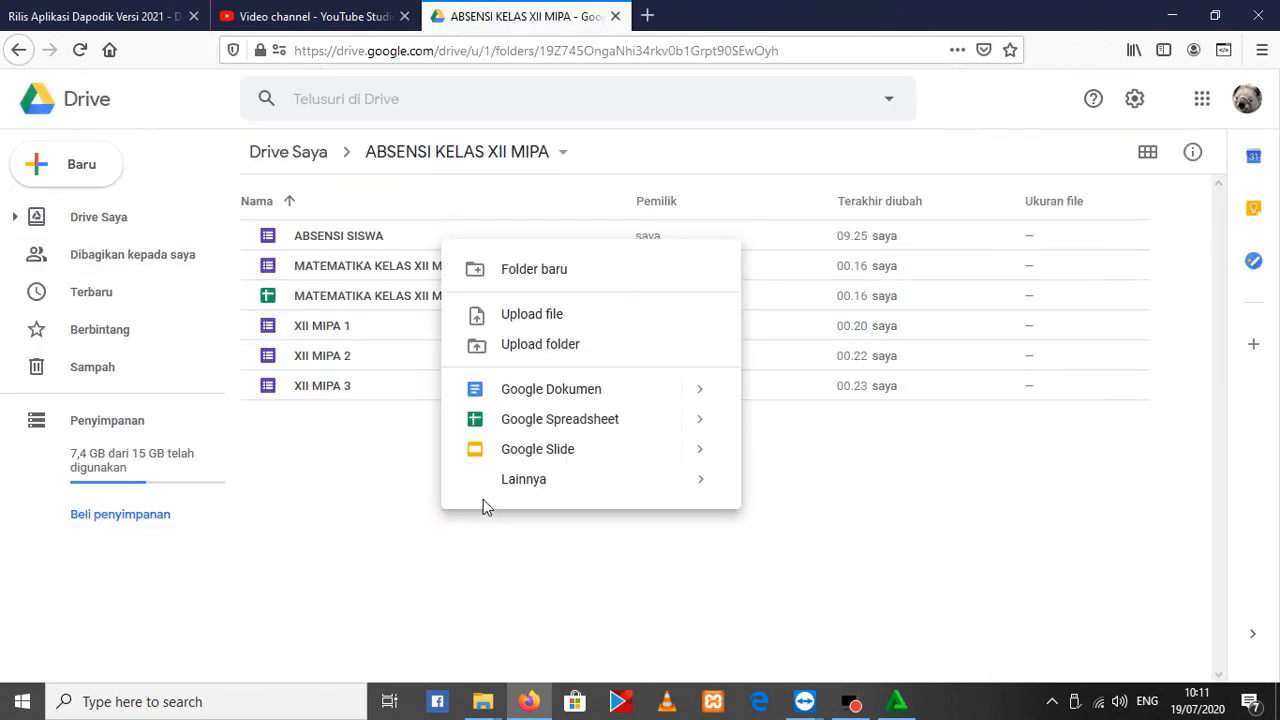
{"action": "mouse_move", "coordinate": [520, 486]}
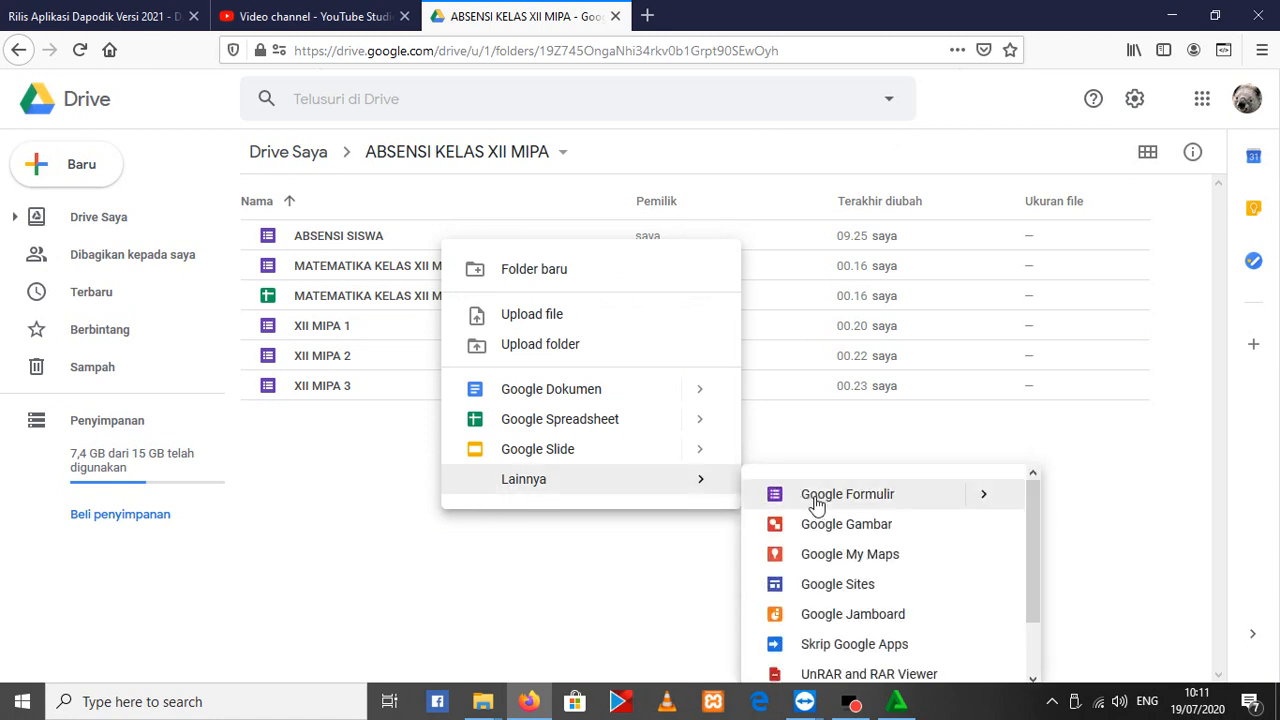
{"action": "left_click", "coordinate": [817, 500]}
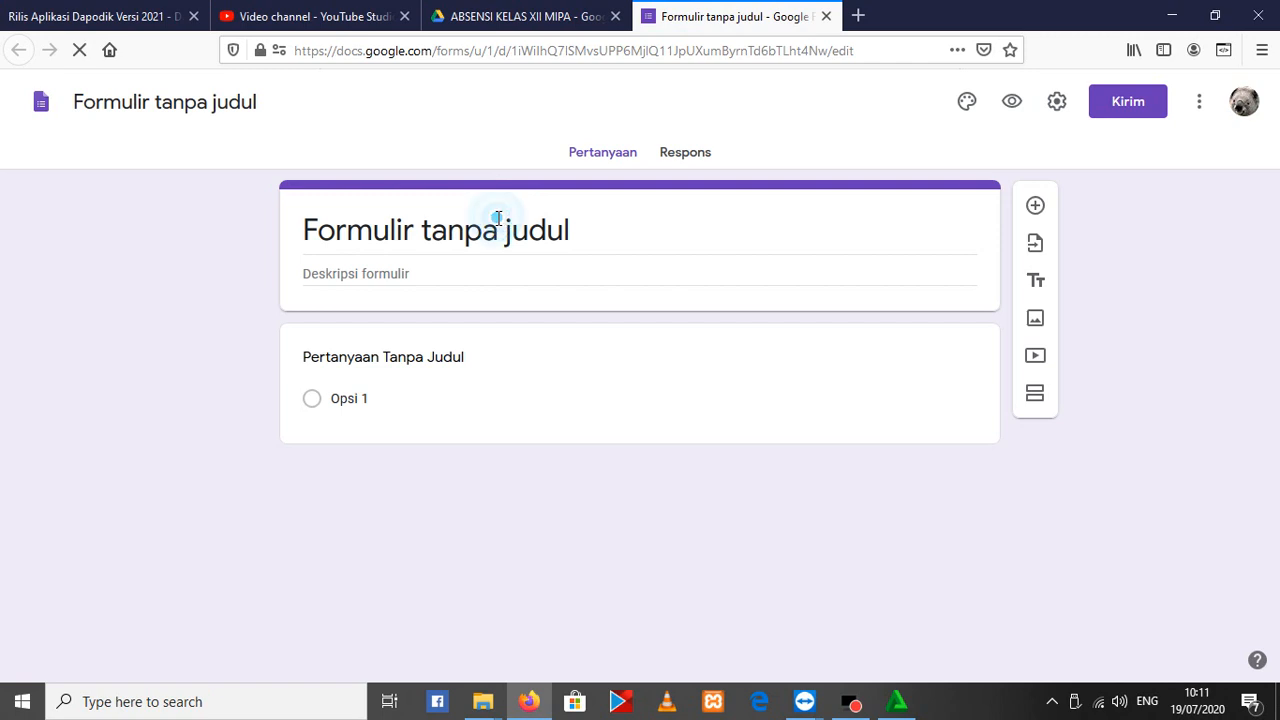
Set both the new form's title and its file name to ABSENSI SISWA
{"action": "left_click", "coordinate": [542, 231]}
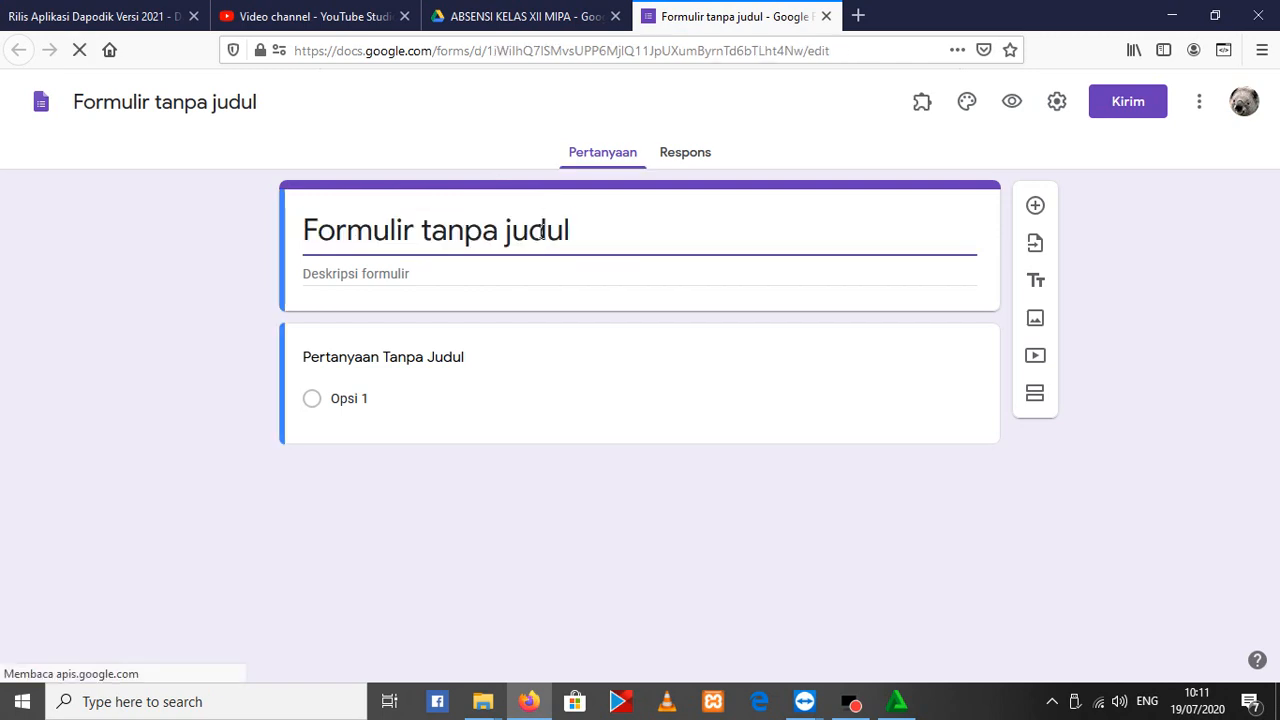
{"action": "triple_click", "coordinate": [391, 235]}
{"action": "type", "text": "ABSENSI "}
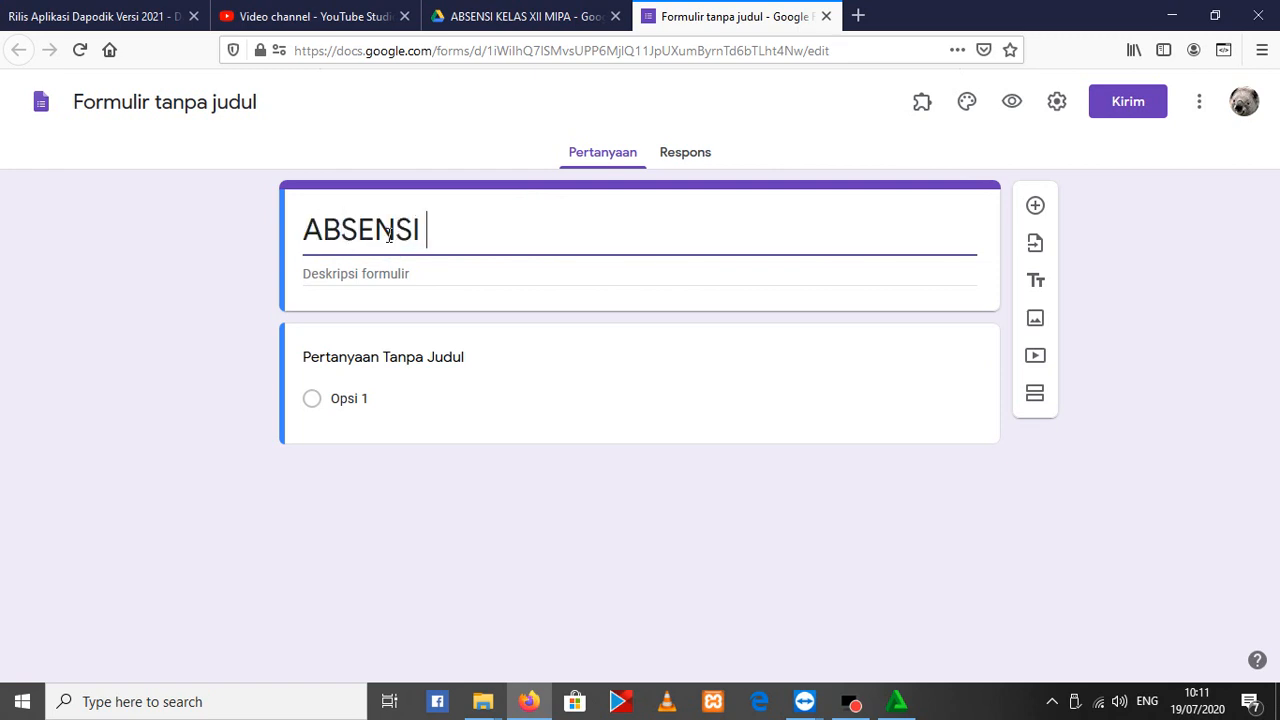
{"action": "type", "text": "SISWA"}
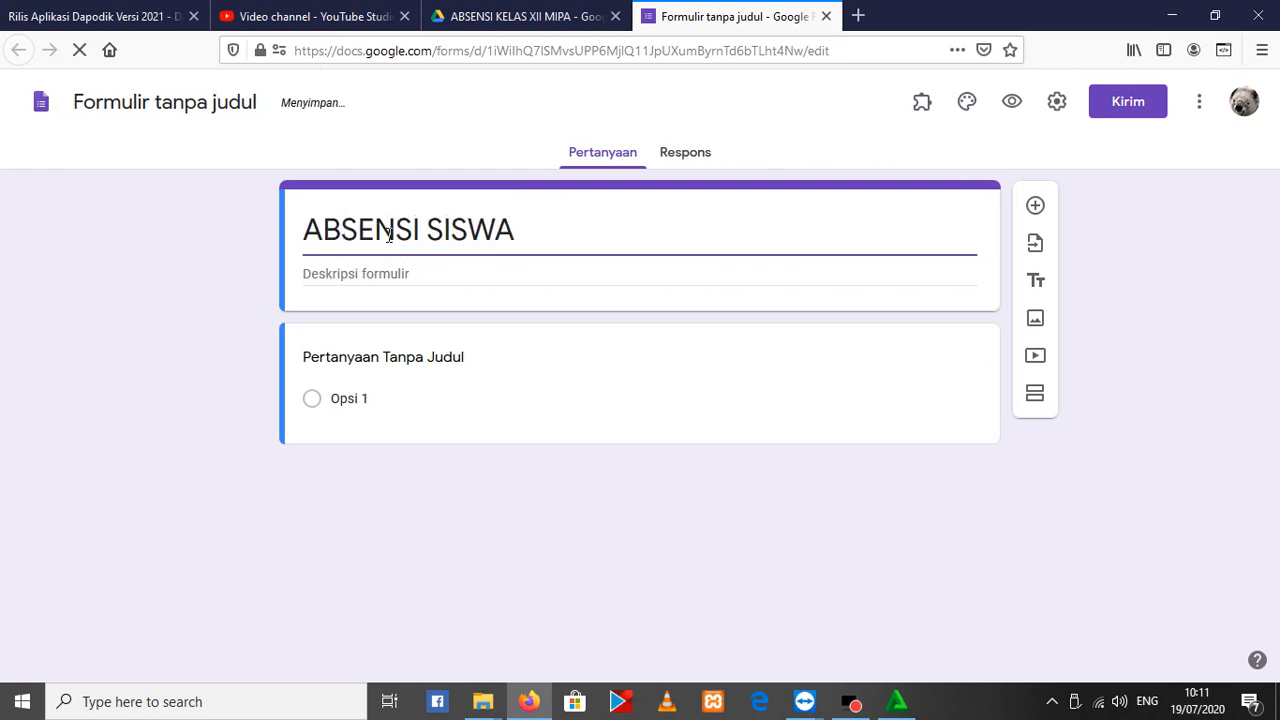
{"action": "left_click", "coordinate": [178, 96]}
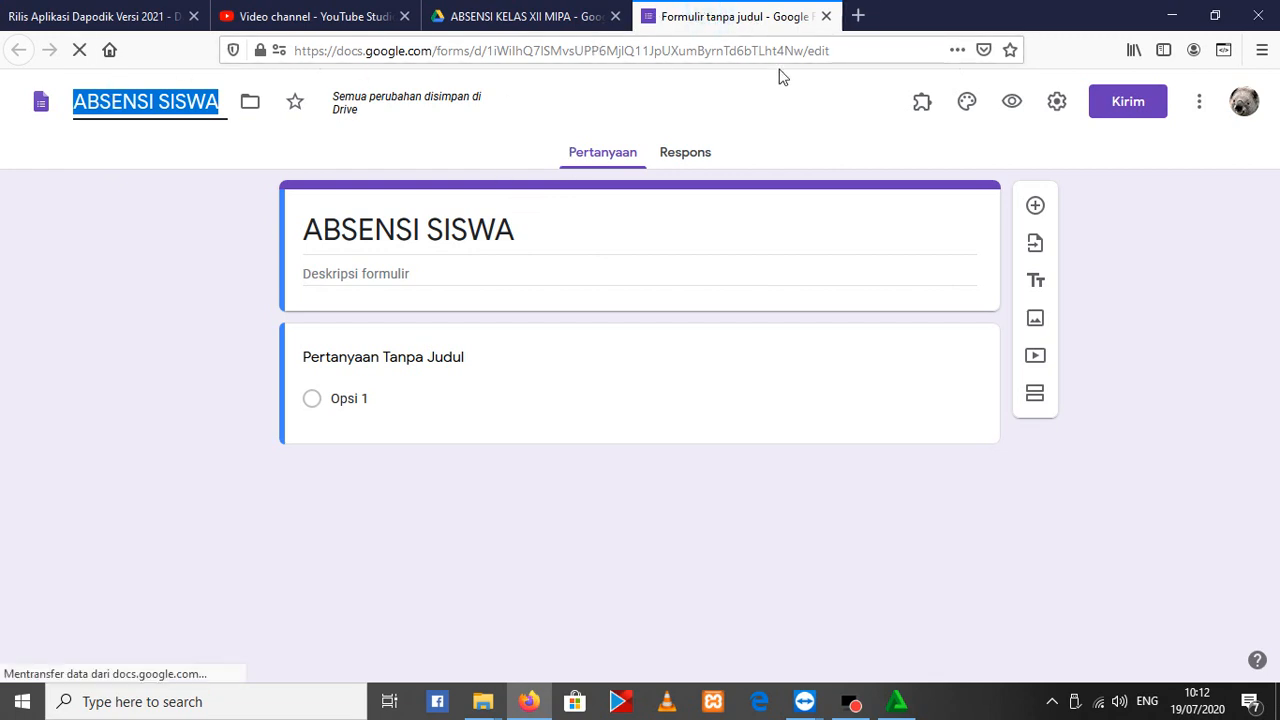
{"action": "left_click", "coordinate": [636, 460]}
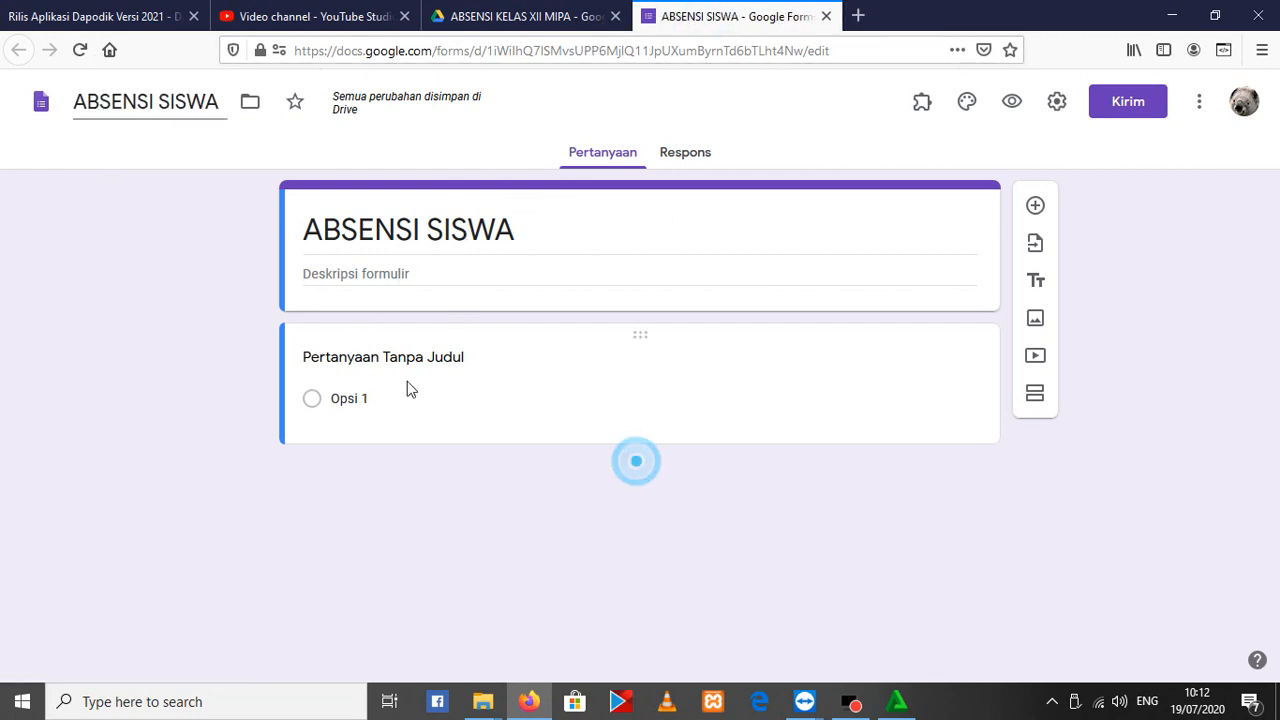
Write "Kusus Absensi Matematika" as the first line of the form description, removing the stray characters
{"action": "left_click", "coordinate": [375, 273]}
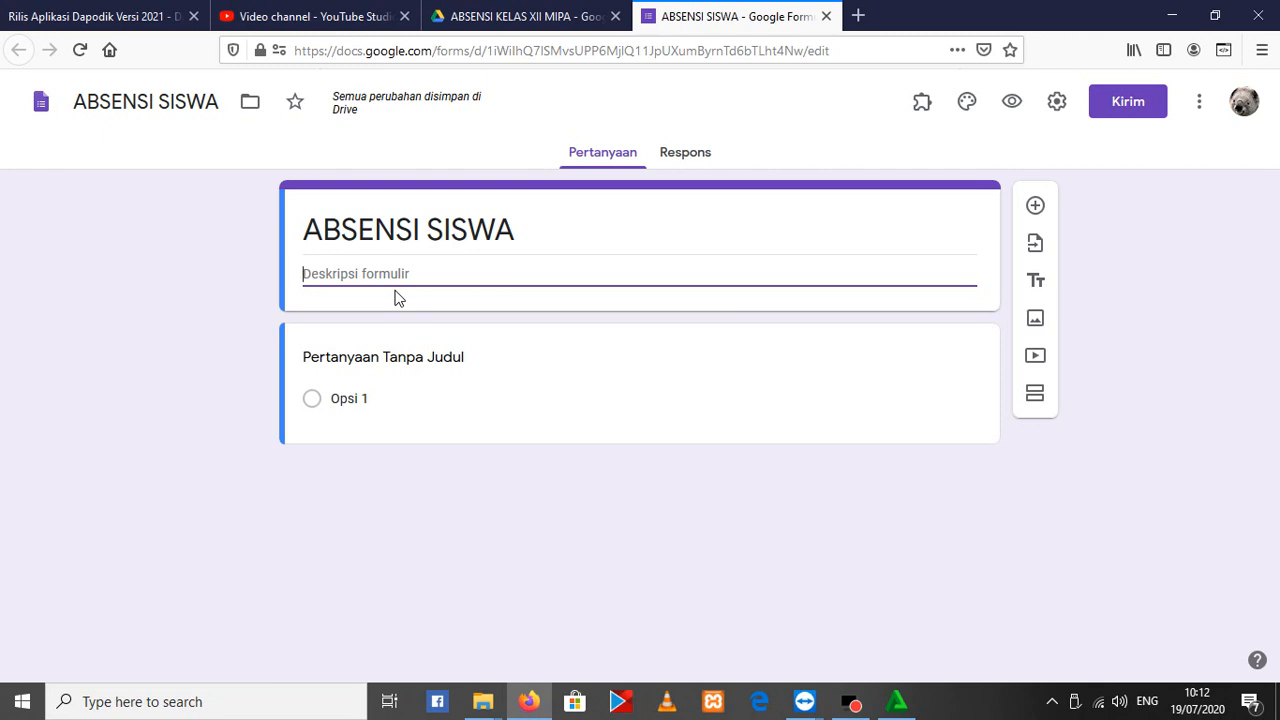
{"action": "type", "text": "Kusus Absensi Mateqmat"}
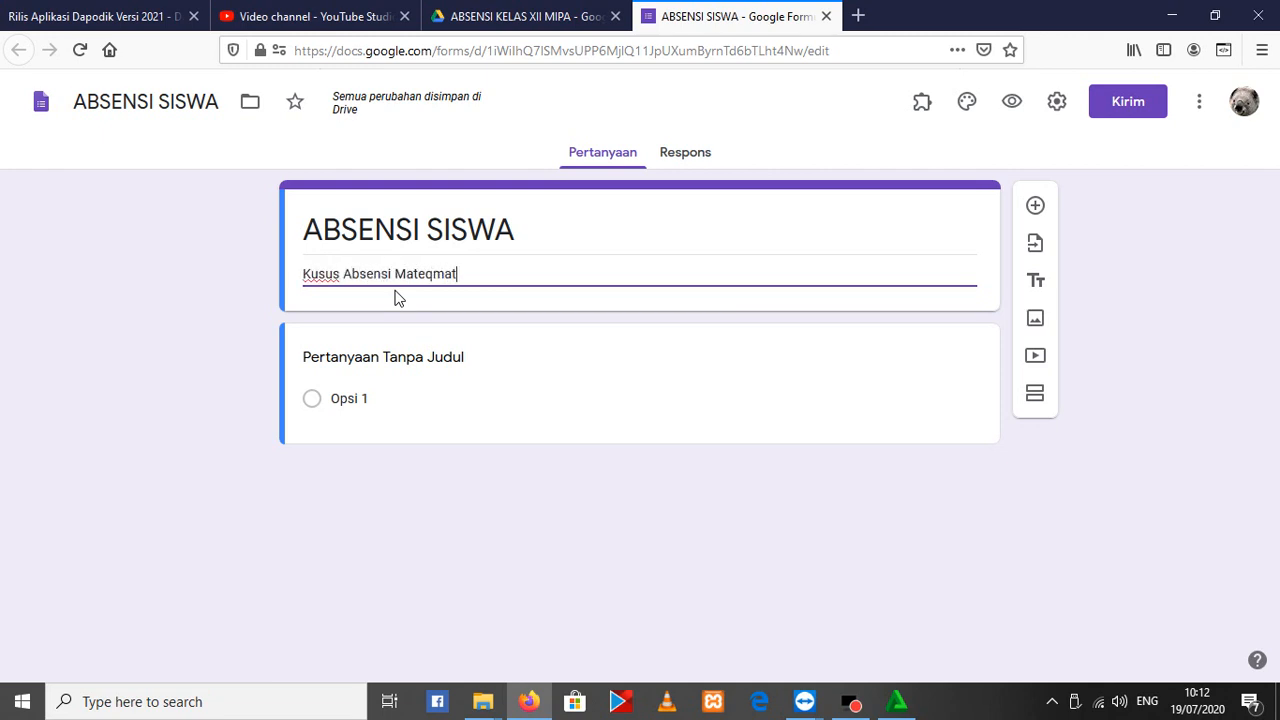
{"action": "type", "text": "iqqqqqqqqqqqqqqqqqqqqqqqq"}
{"action": "key", "text": "Tab"}
{"action": "key", "text": "Tab"}
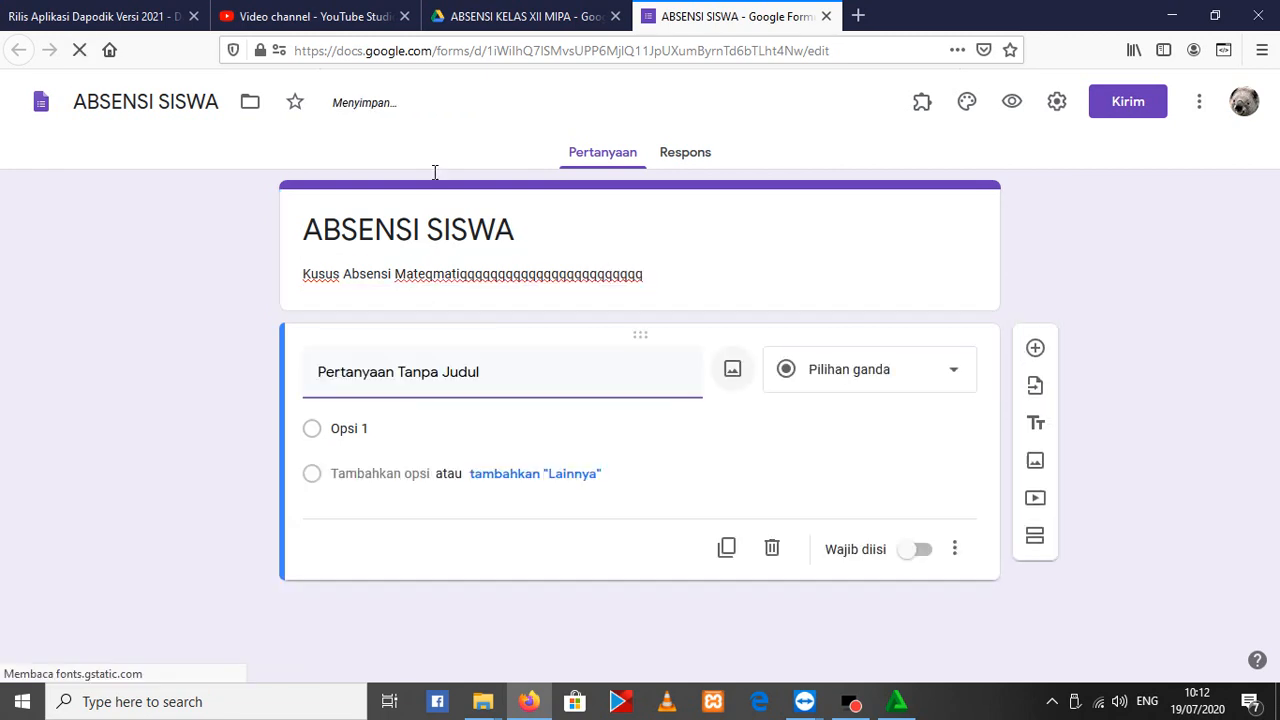
{"action": "left_click", "coordinate": [428, 275]}
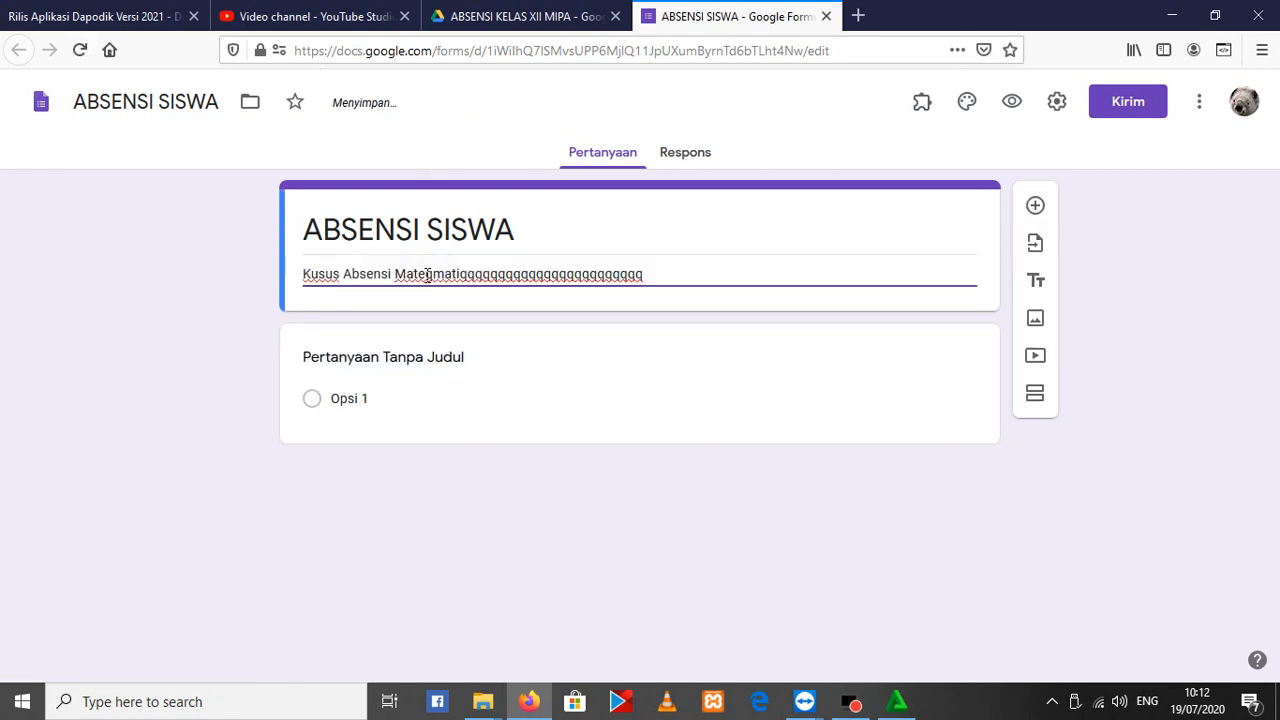
{"action": "left_click", "coordinate": [672, 273], "text": "shift"}
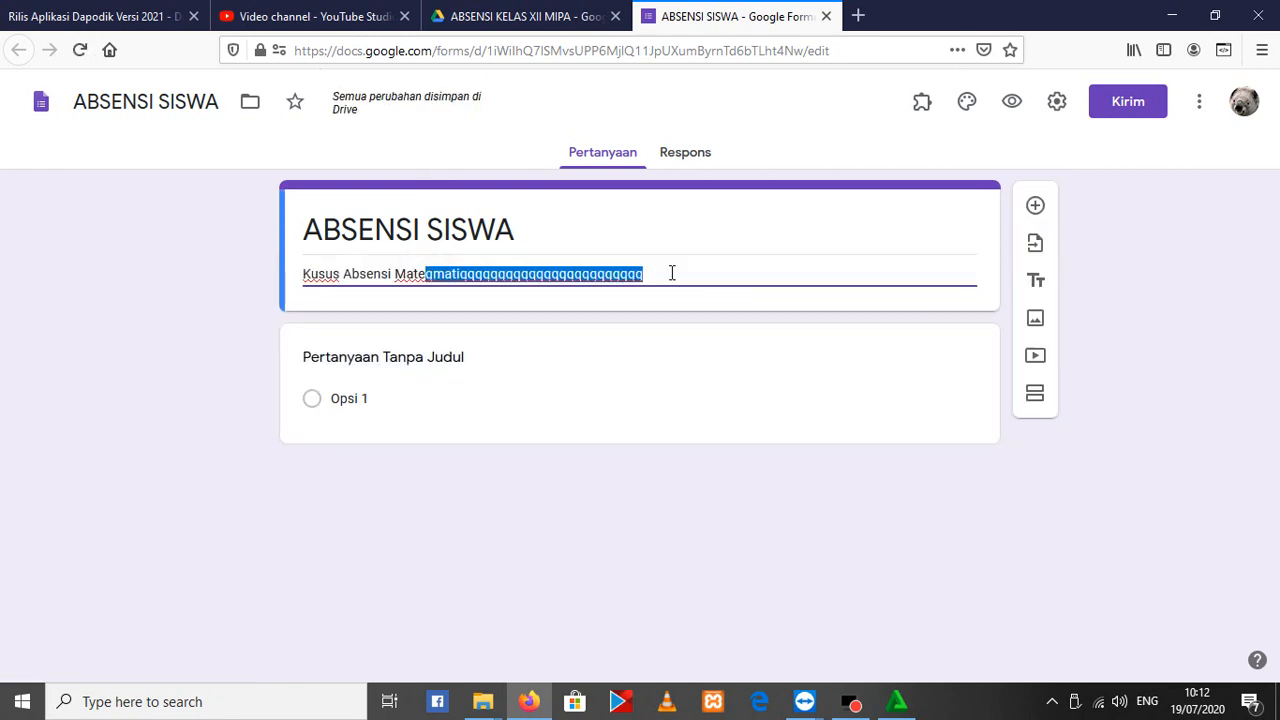
{"action": "key", "text": "BackSpace"}
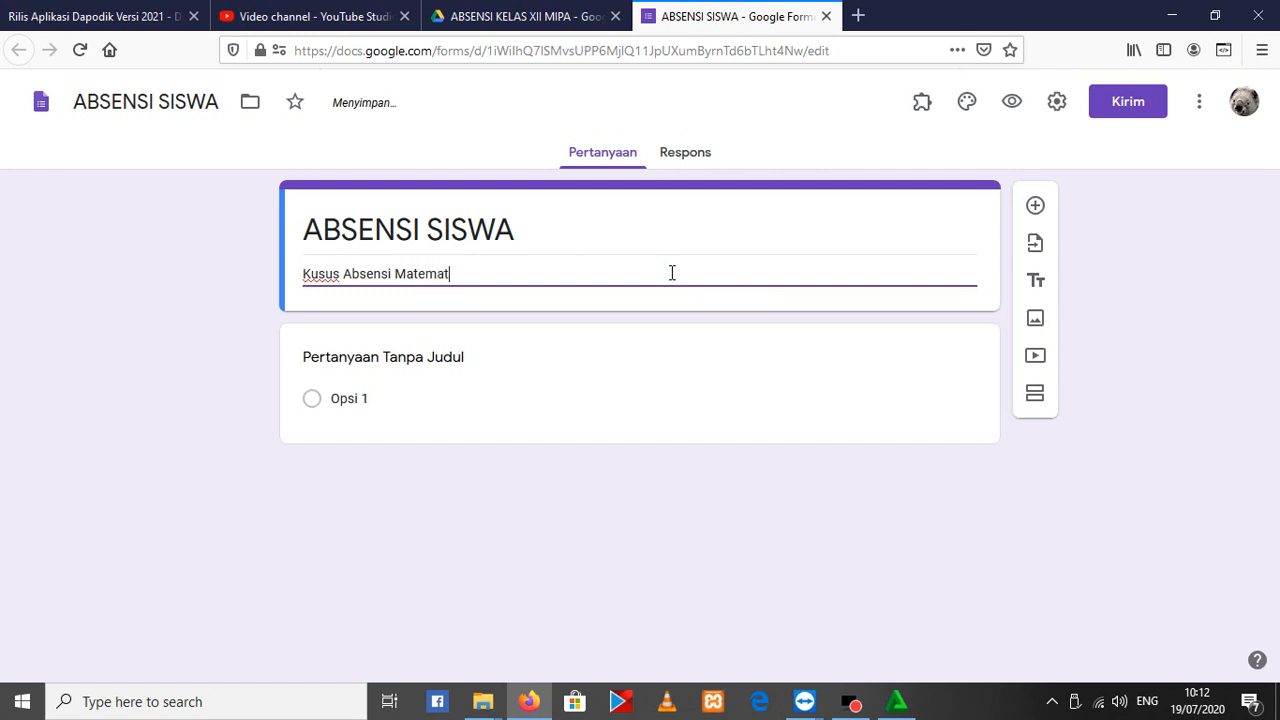
Add the second description line "Hari Senin, Mulai Jam 07.00 - 09.00", clearing the stray characters
{"action": "key", "text": "Return"}
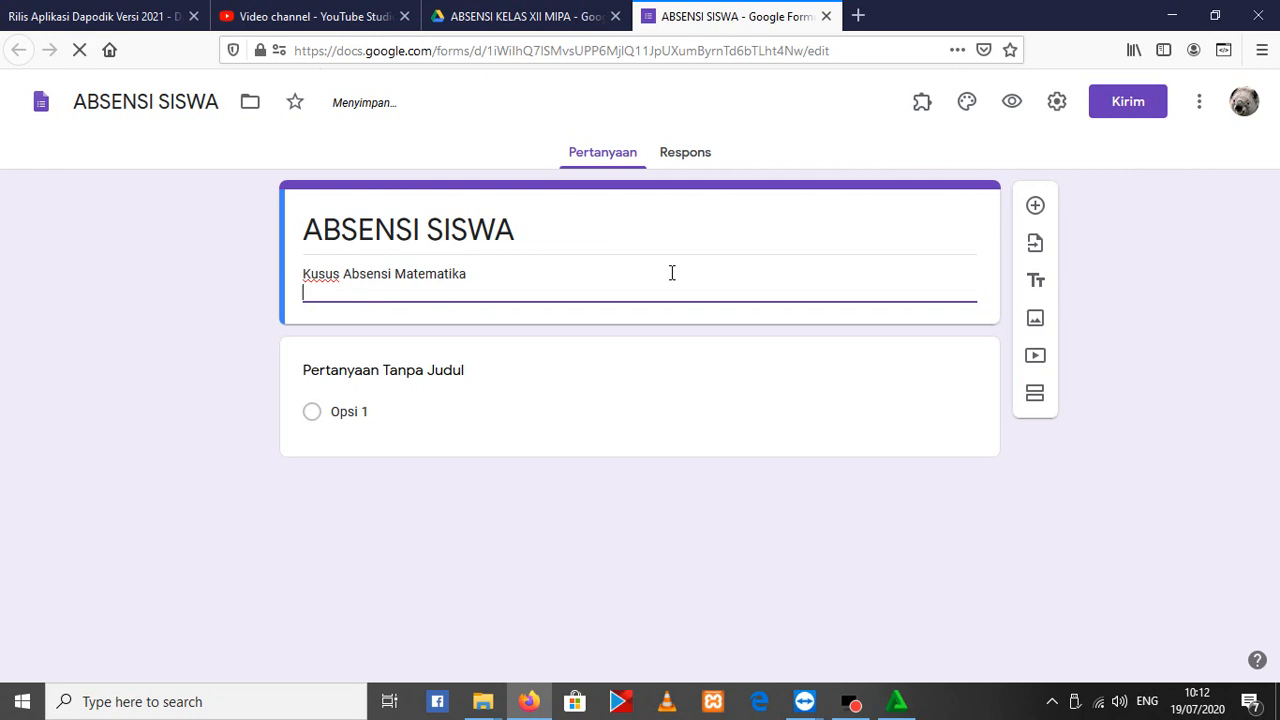
{"action": "type", "text": "Har"}
{"action": "type", "text": "i Seninq QQQQQDQqgigg qqqmqqquqqqqlqqqaqqiqqq qqqdqqaqrqqqiqqq qq"}
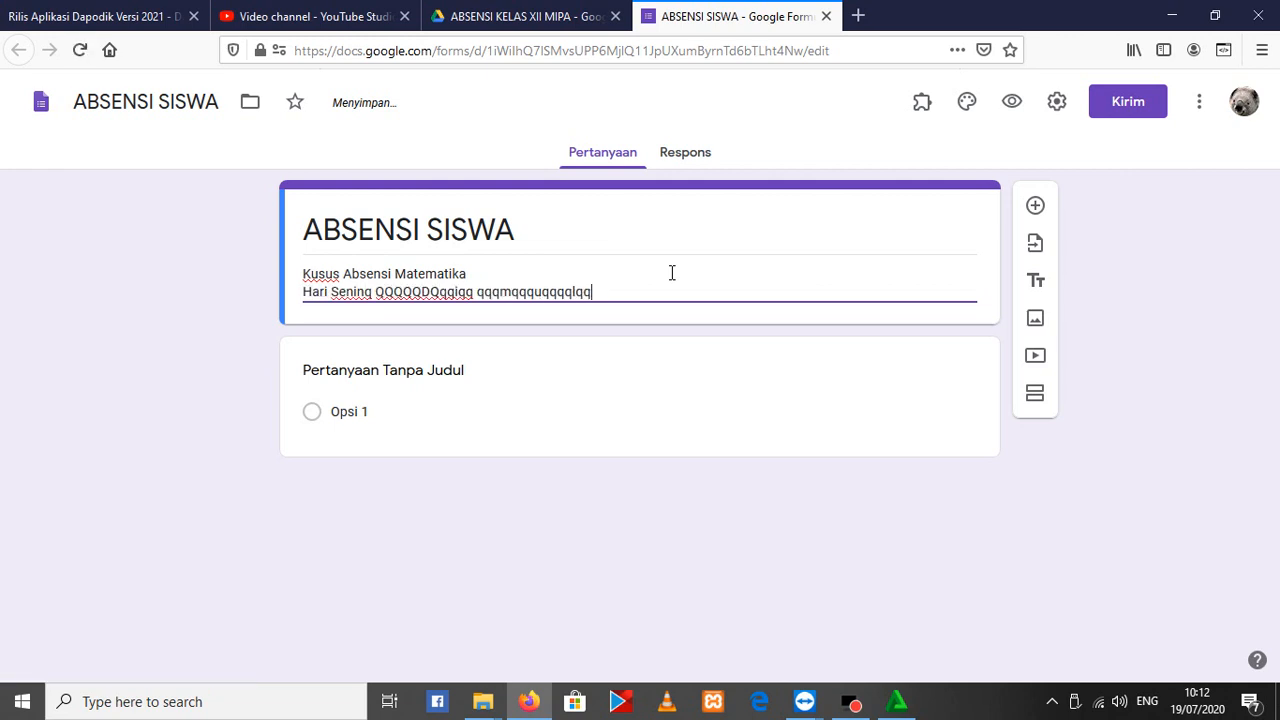
{"action": "type", "text": "qjqqqaqqqqqqqqqqqqqqqqqqqqqqqqqqqqqqqqqqq"}
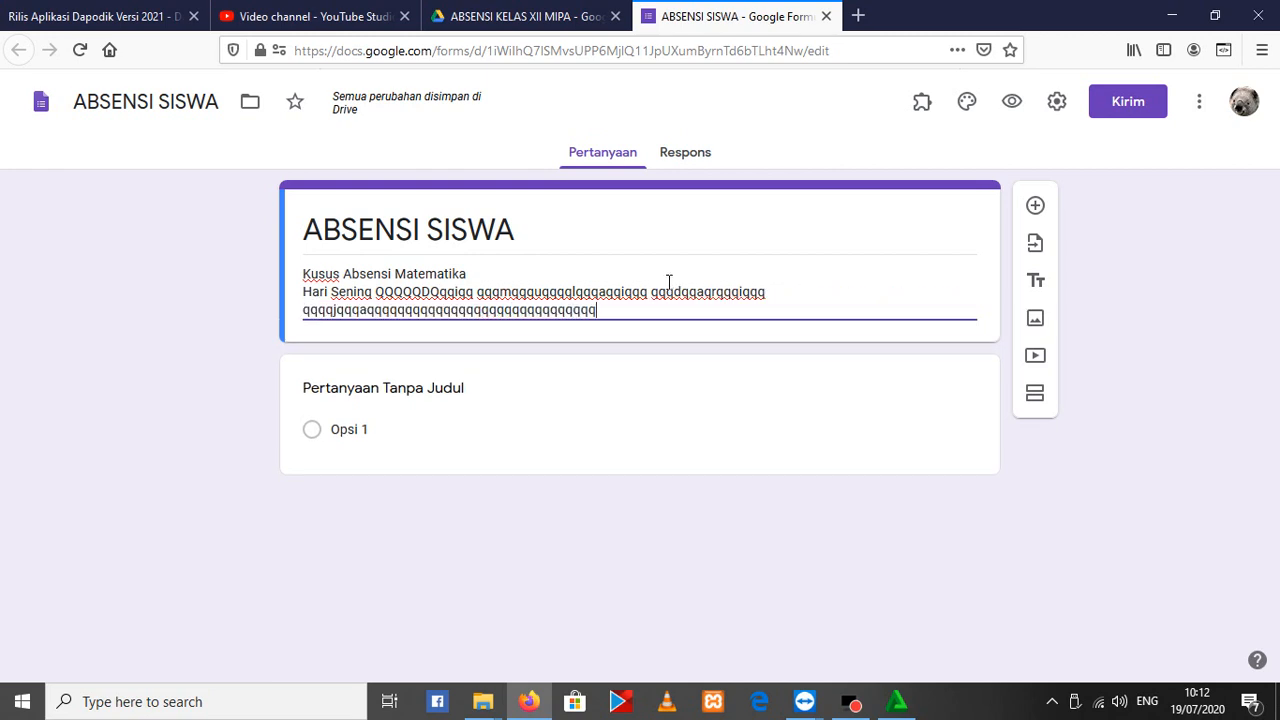
{"action": "key", "text": "Tab"}
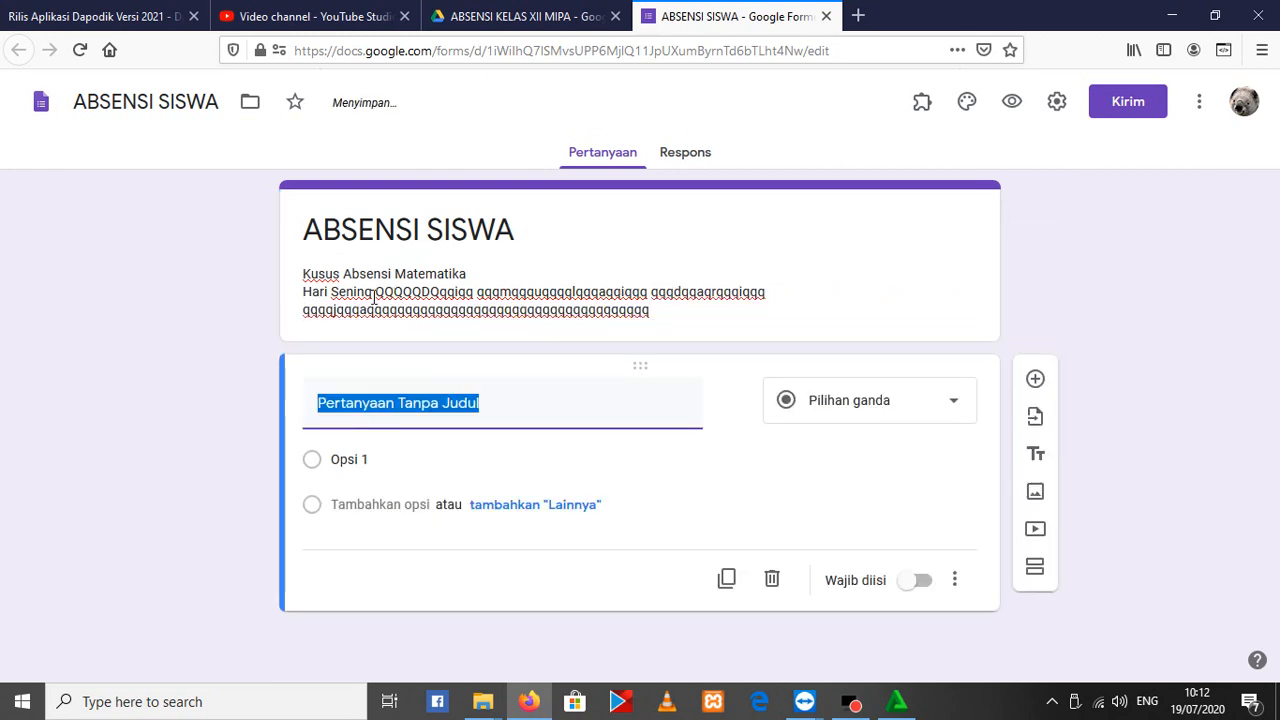
{"action": "left_click", "coordinate": [374, 296]}
{"action": "left_click", "coordinate": [374, 296]}
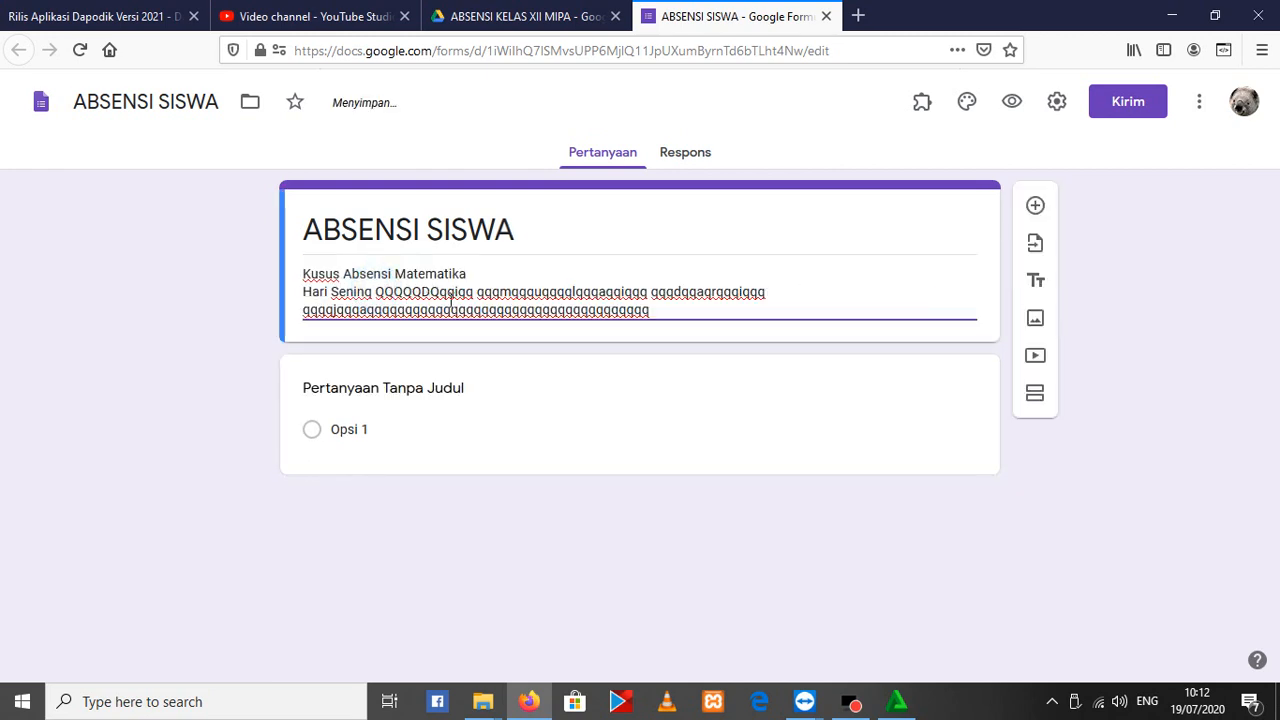
{"action": "left_click", "coordinate": [667, 311], "text": "shift"}
{"action": "key", "text": "BackSpace"}
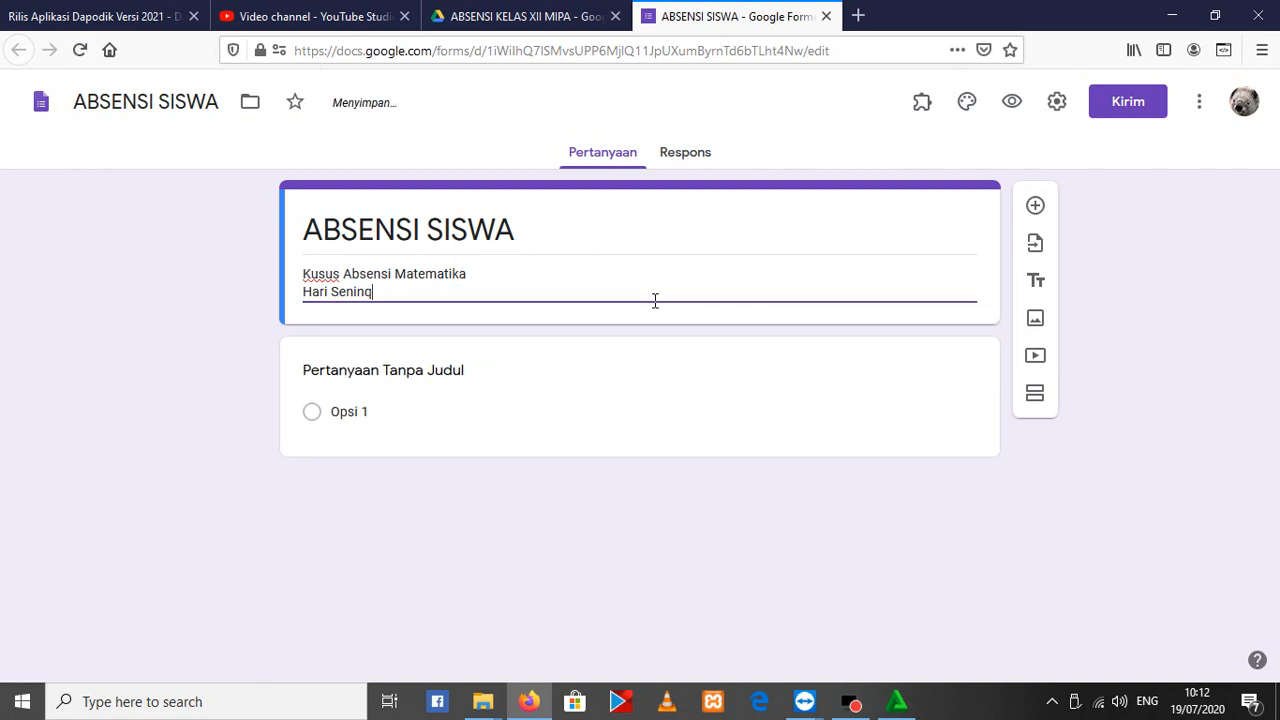
{"action": "key", "text": "BackSpace"}
{"action": "type", "text": ", Mulai Jam 07.0"}
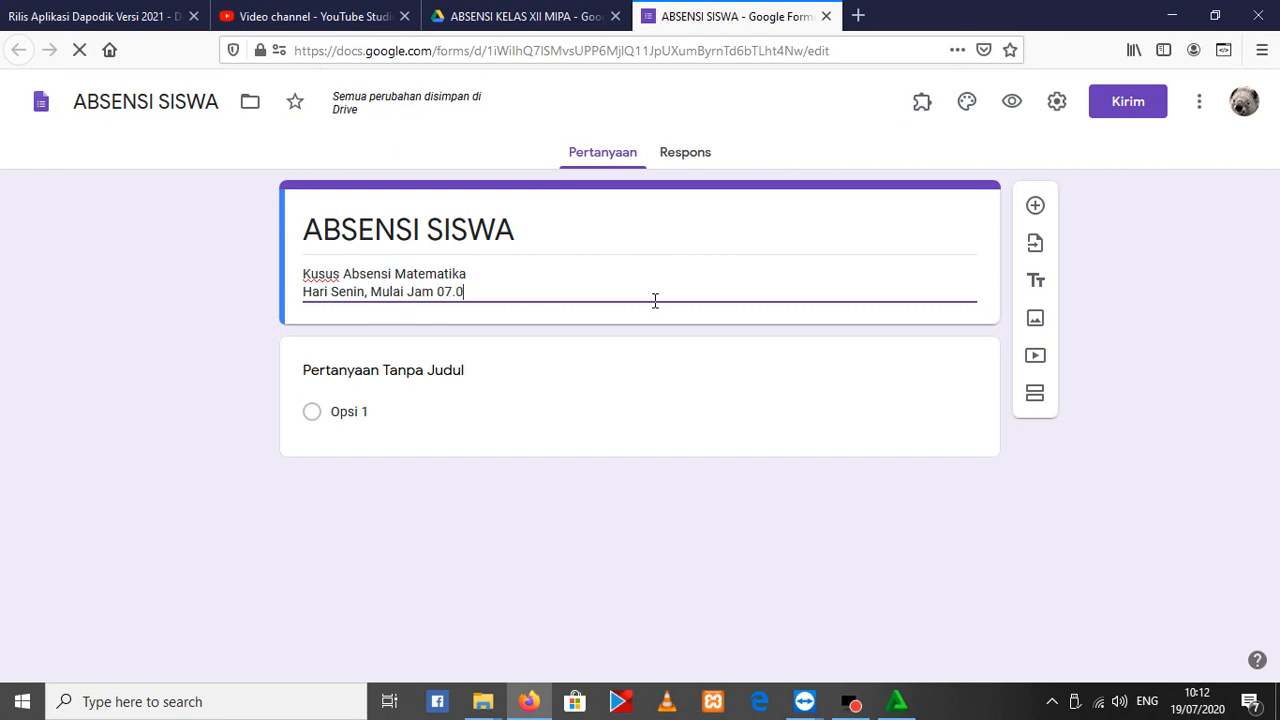
{"action": "type", "text": "0 - 09.00"}
{"action": "left_click", "coordinate": [369, 291]}
Add a two-line note below the description, separated by a blank line: "NOTE : Tugas Tanggal 20-07-2020" and "Di kumpul 27-07-2020"
{"action": "left_click", "coordinate": [552, 288]}
{"action": "key", "text": "Return"}
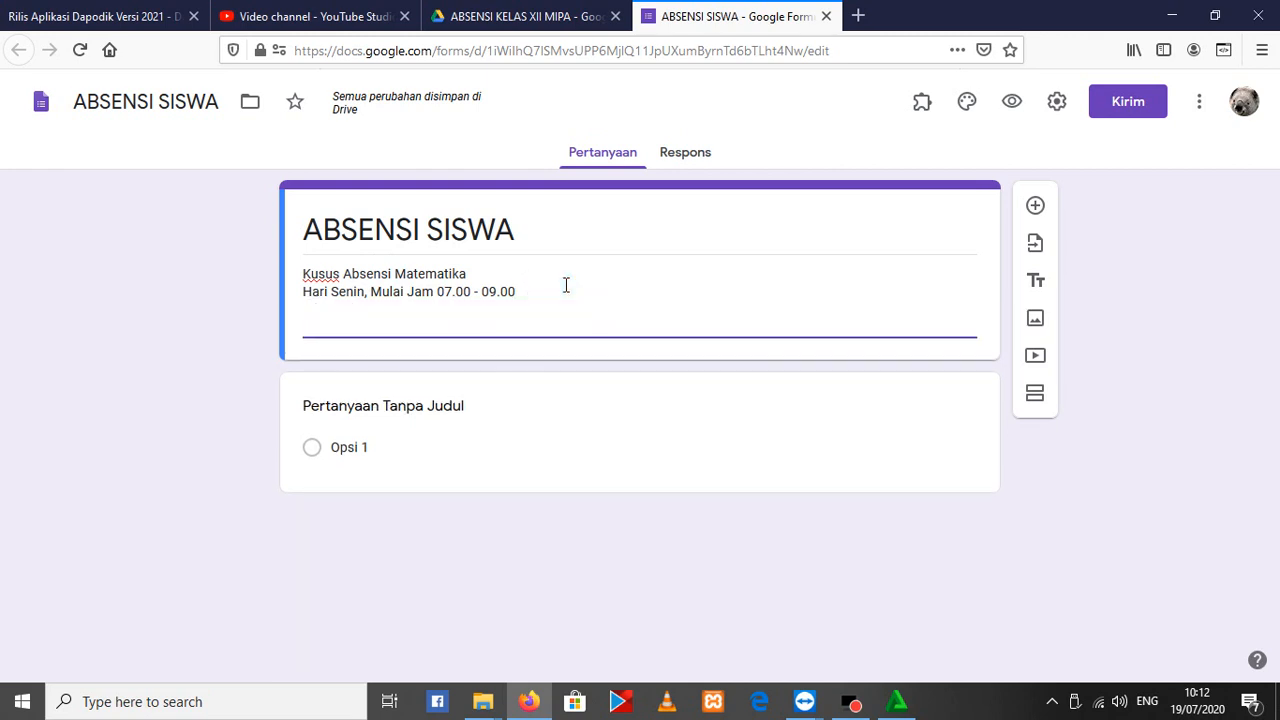
{"action": "type", "text": "NOTE :"}
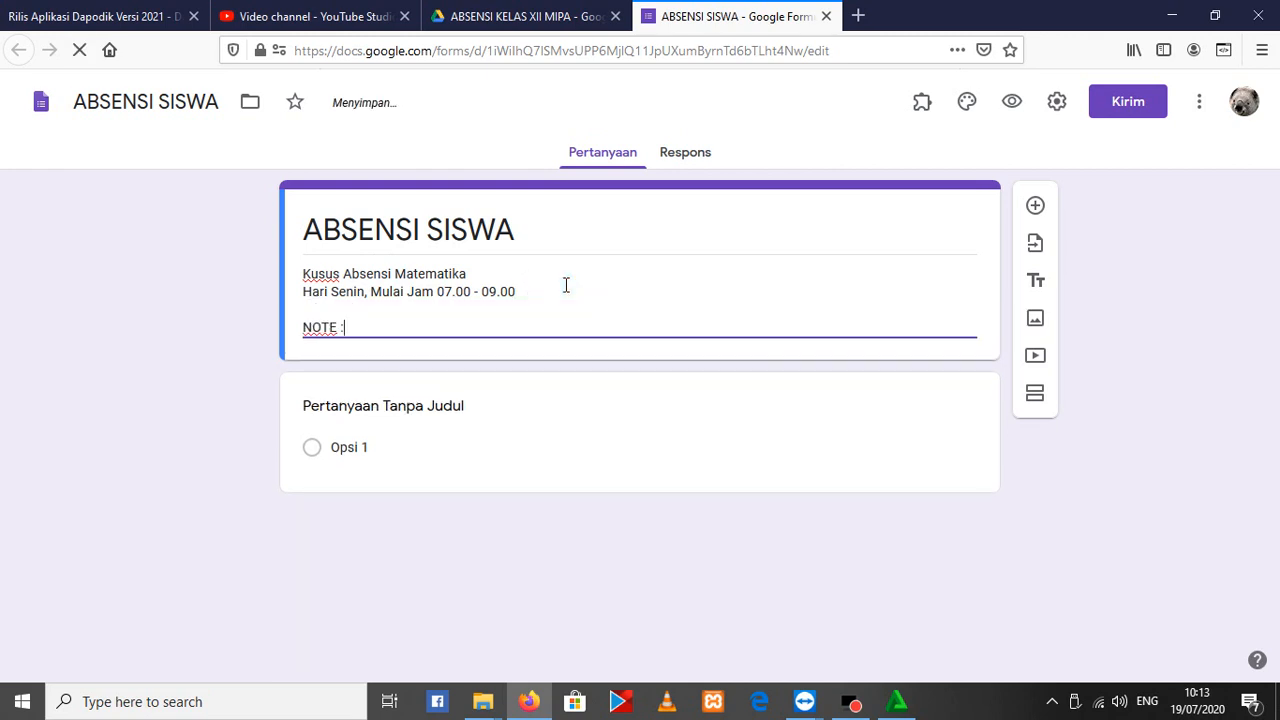
{"action": "type", "text": " Tugas Tanggal"}
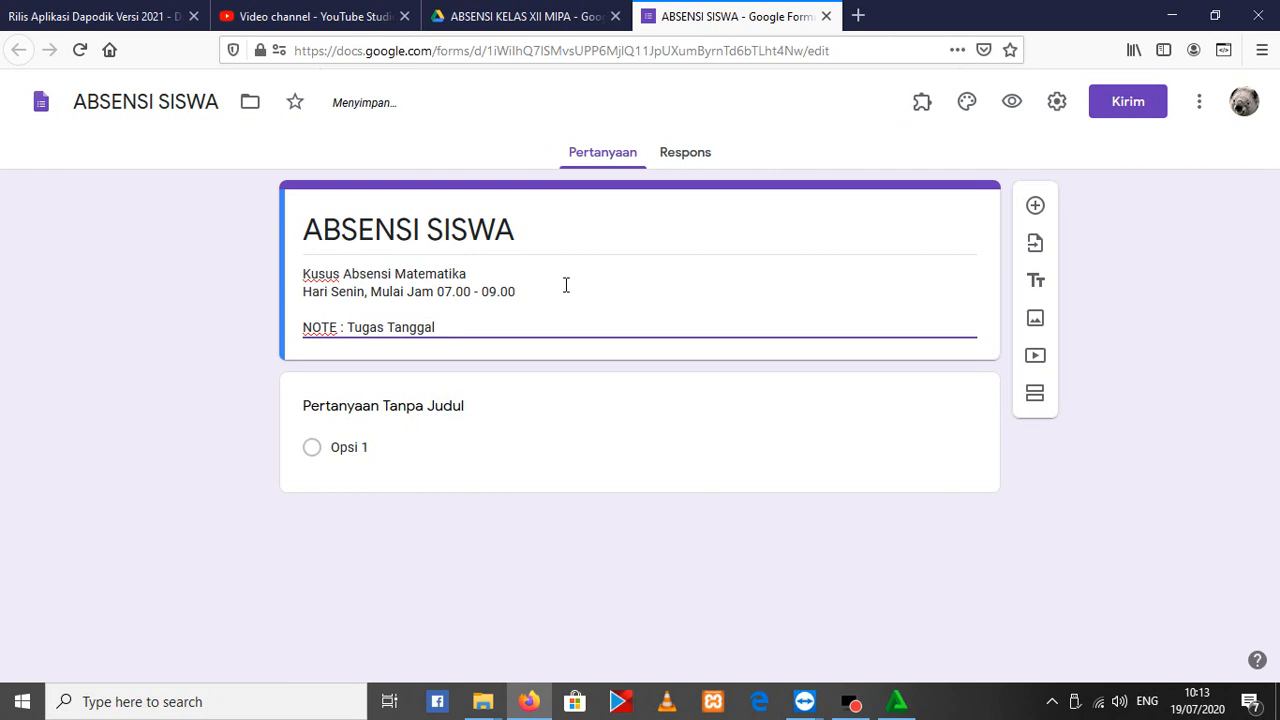
{"action": "type", "text": "20-07-2020"}
{"action": "key", "text": "Return"}
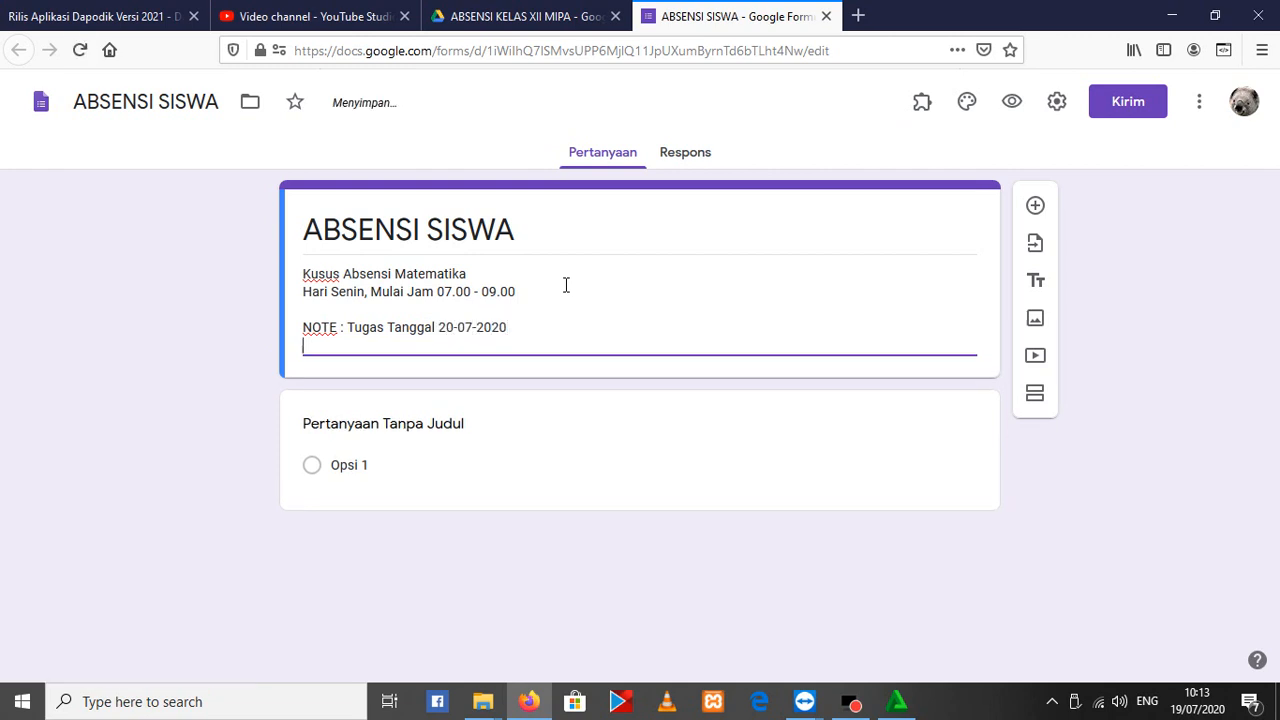
{"action": "type", "text": "Di kumpul 27-07-2020"}
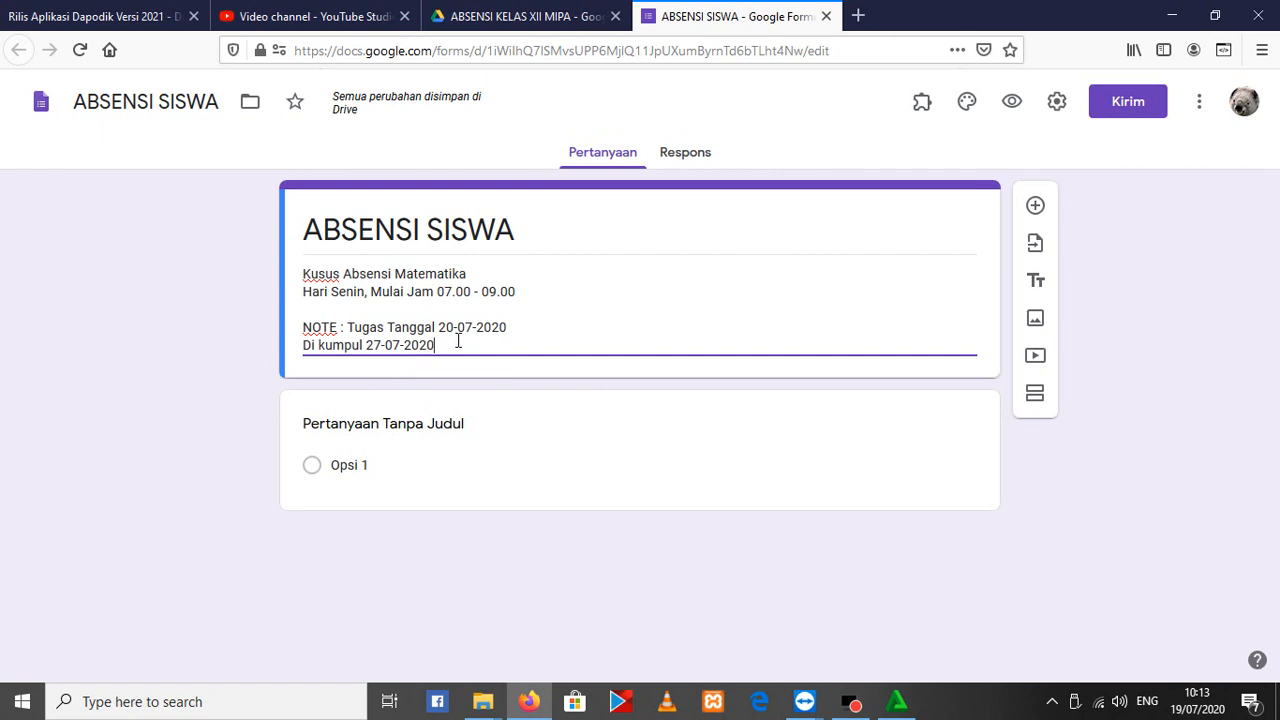
Delete the two-line assignment note and the blank lines from the end of the form description
{"action": "left_click", "coordinate": [337, 331]}
{"action": "left_click_drag", "start_coordinate": [452, 340], "coordinate": [322, 311]}
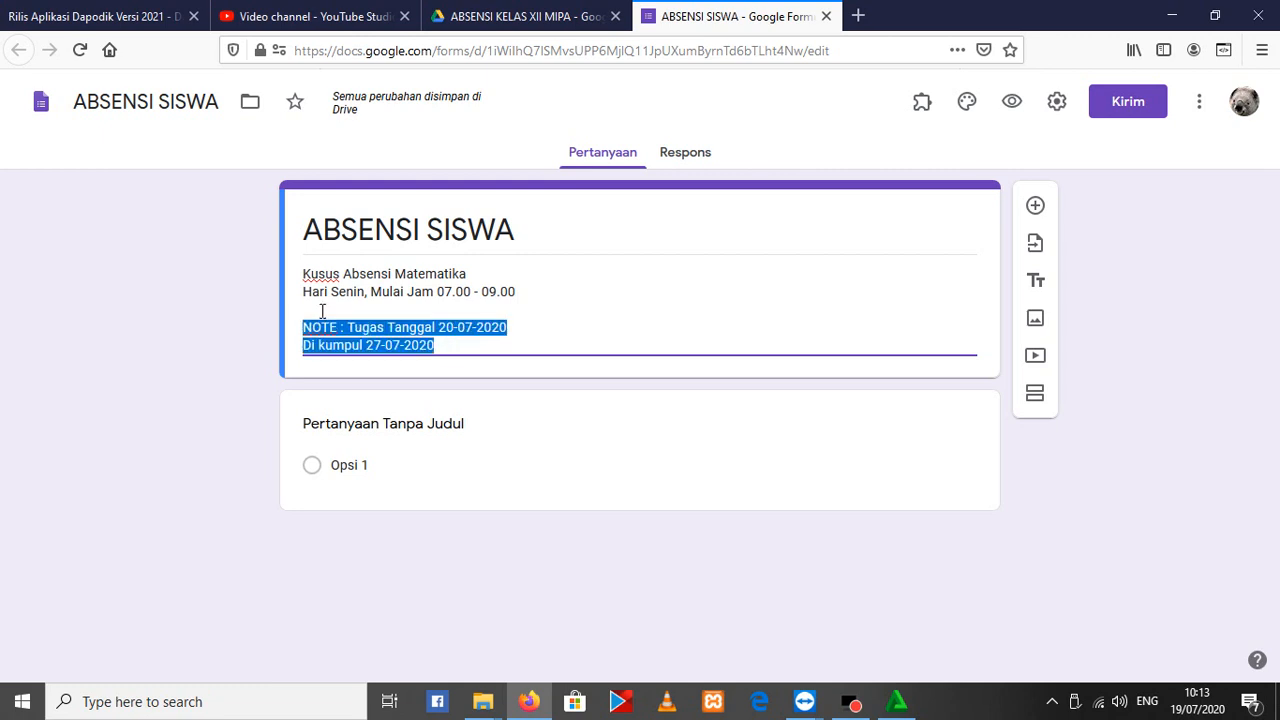
{"action": "key", "text": "BackSpace"}
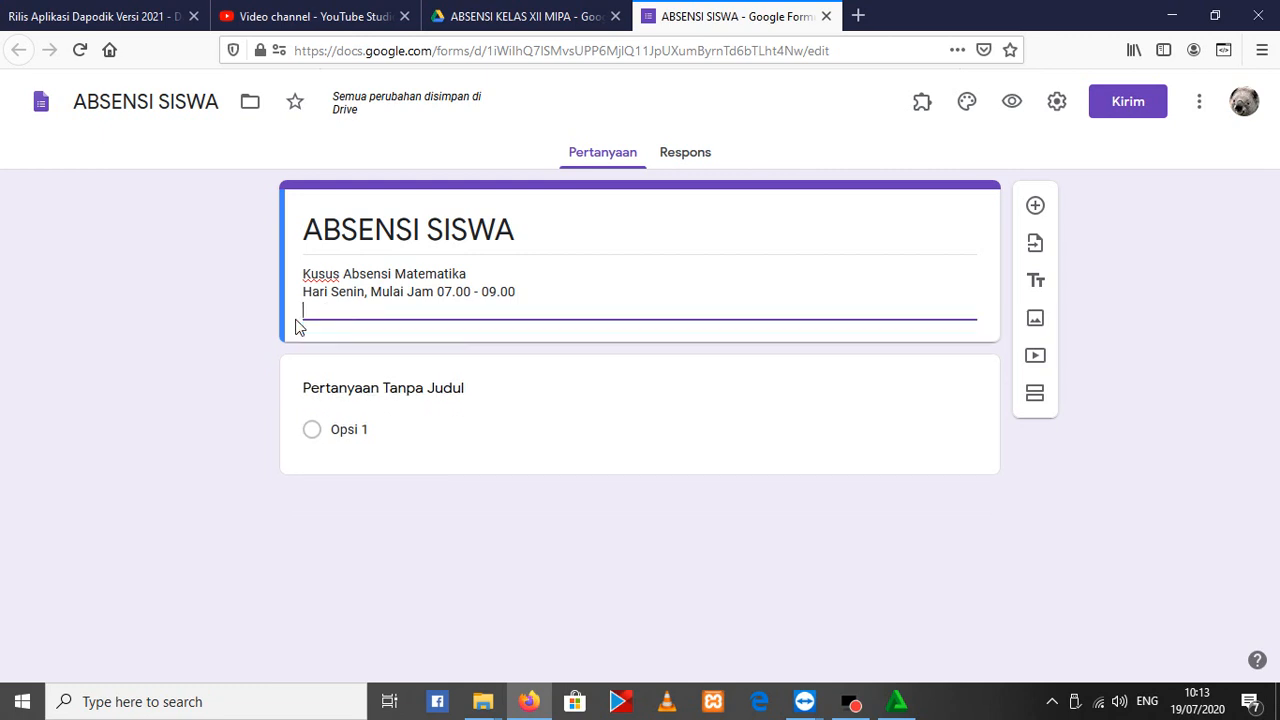
{"action": "key", "text": "BackSpace"}
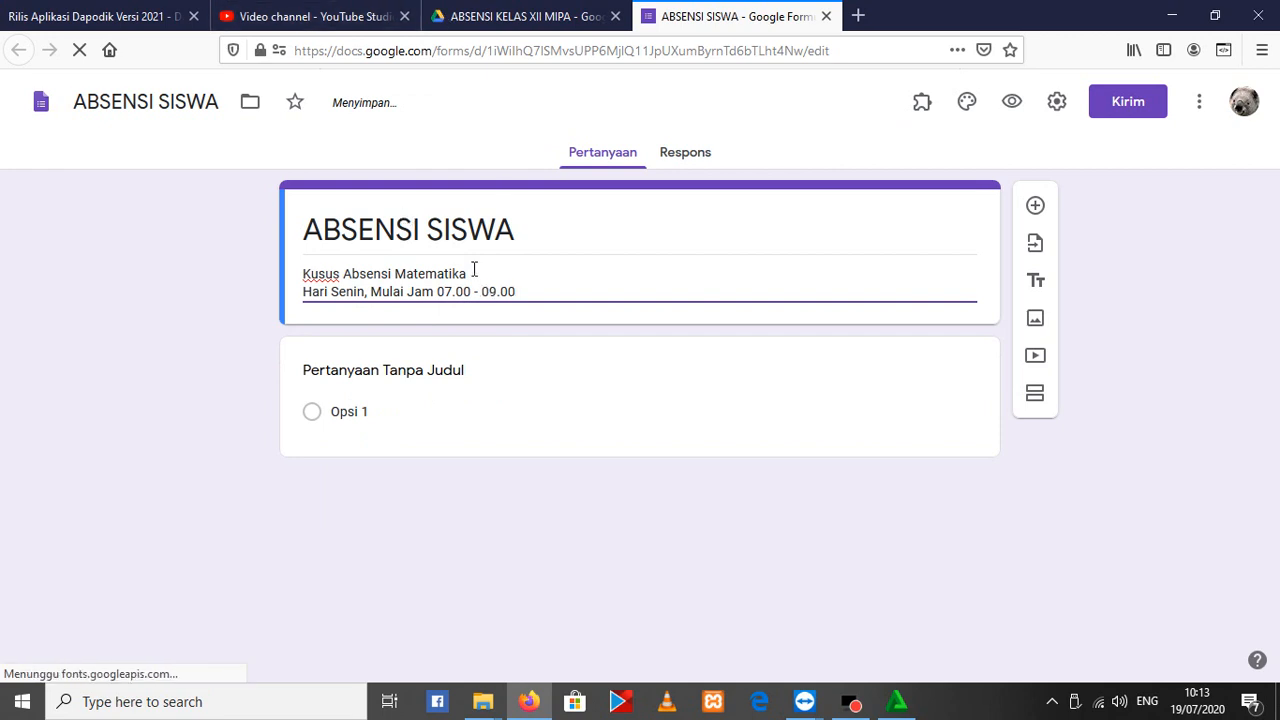
Title the untitled question KELAS and change its type to Drop-down
{"action": "left_click", "coordinate": [339, 376]}
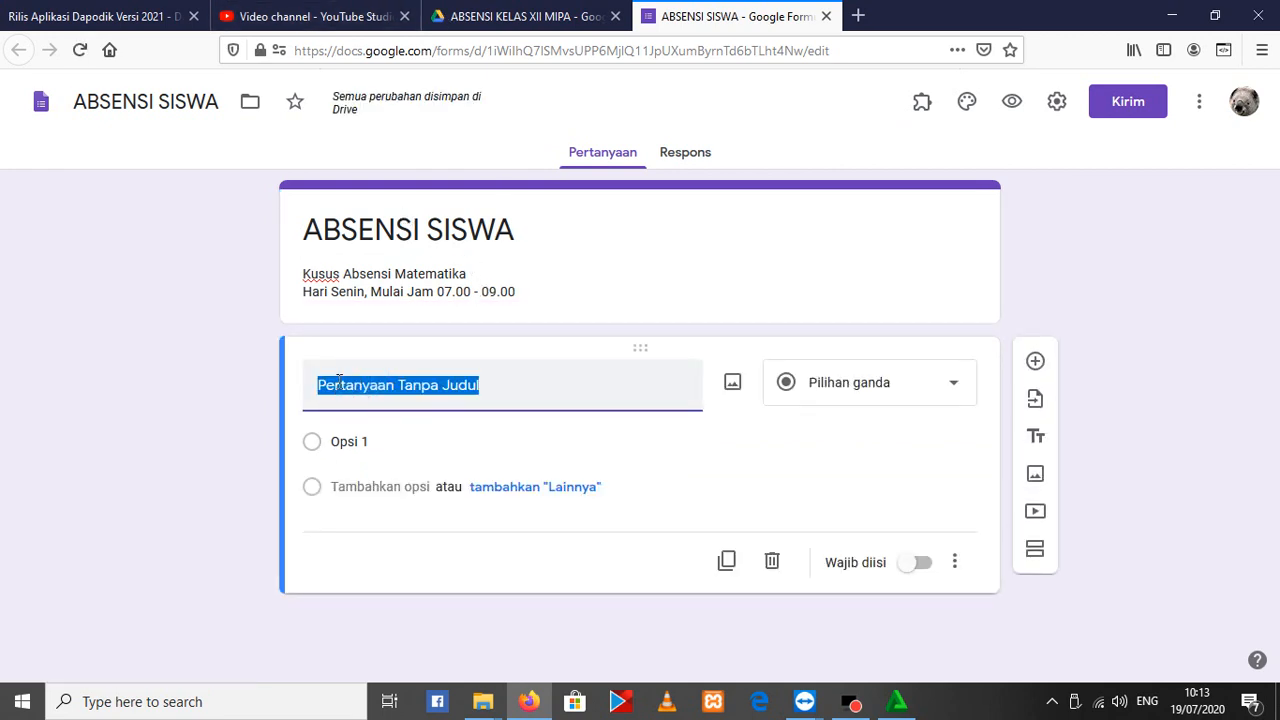
{"action": "type", "text": "kelas"}
{"action": "key", "text": "BackSpace"}
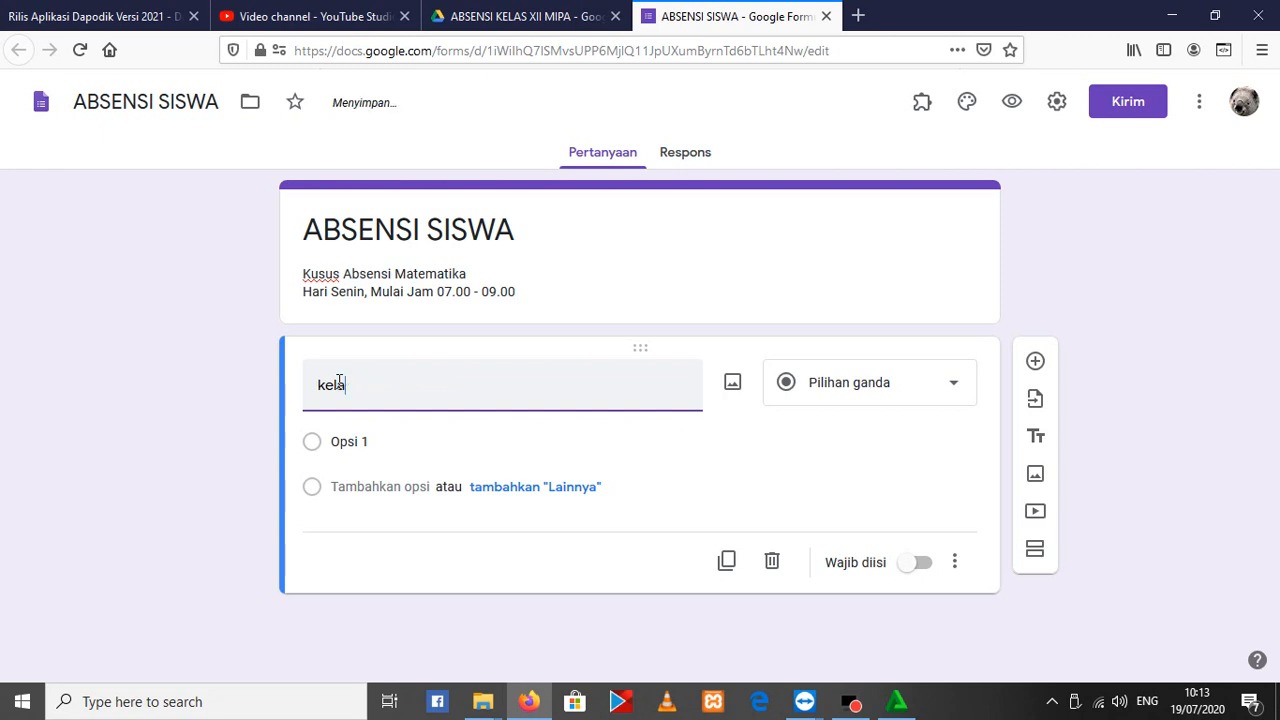
{"action": "key", "text": "BackSpace"}
{"action": "type", "text": "KELAS"}
{"action": "left_click", "coordinate": [864, 384]}
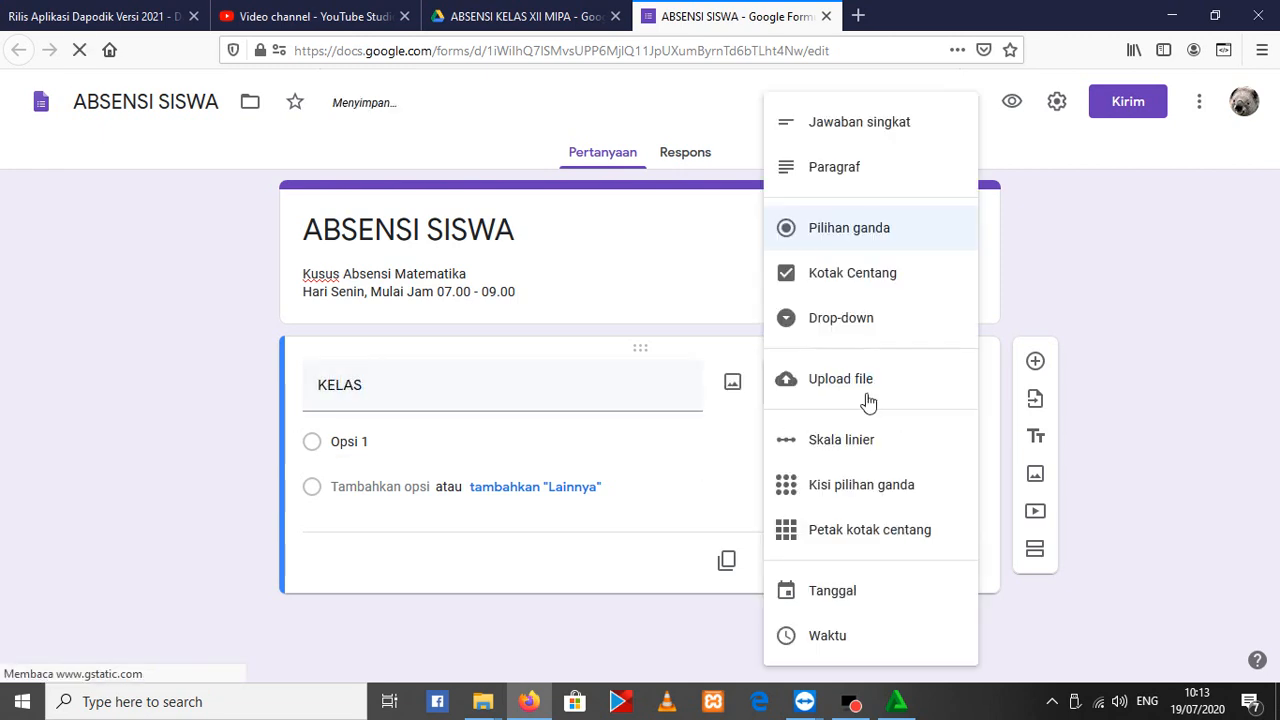
{"action": "left_click", "coordinate": [851, 328]}
Enter XII MIPA 1, XII MIPA 2 and XII MIPA 3 as the answer options of the KELAS question
{"action": "left_click", "coordinate": [367, 441]}
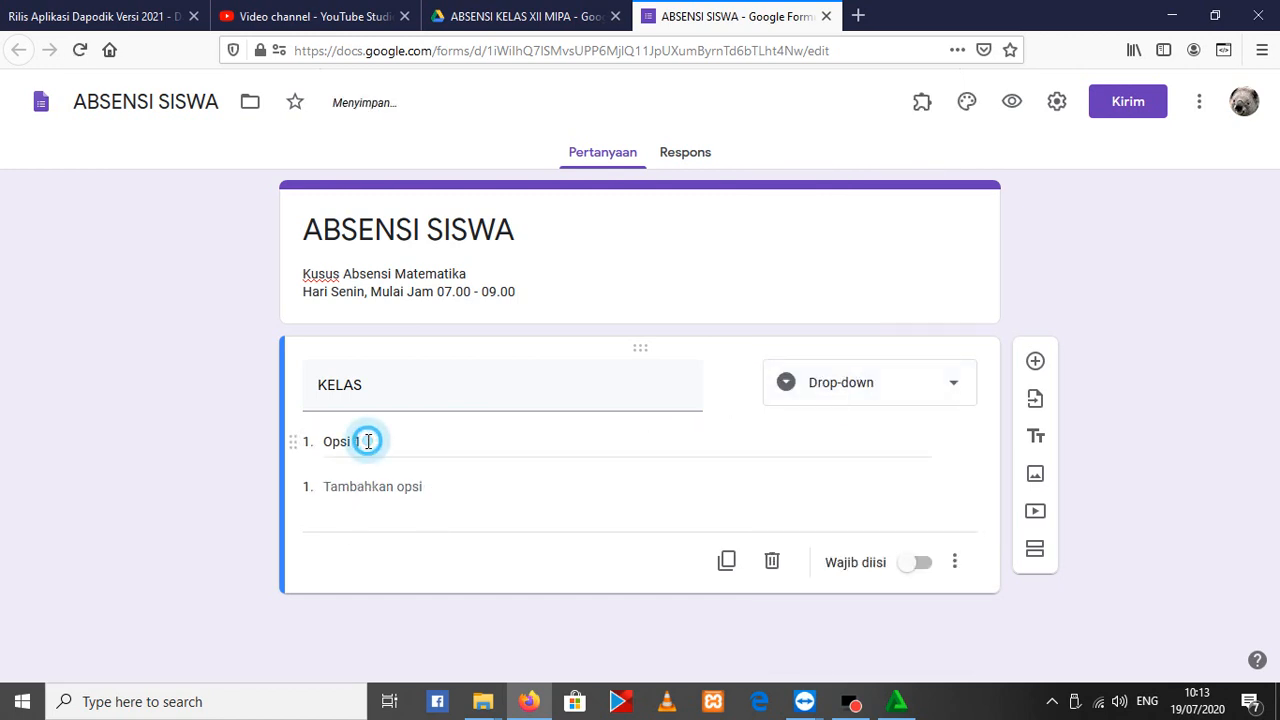
{"action": "type", "text": "X"}
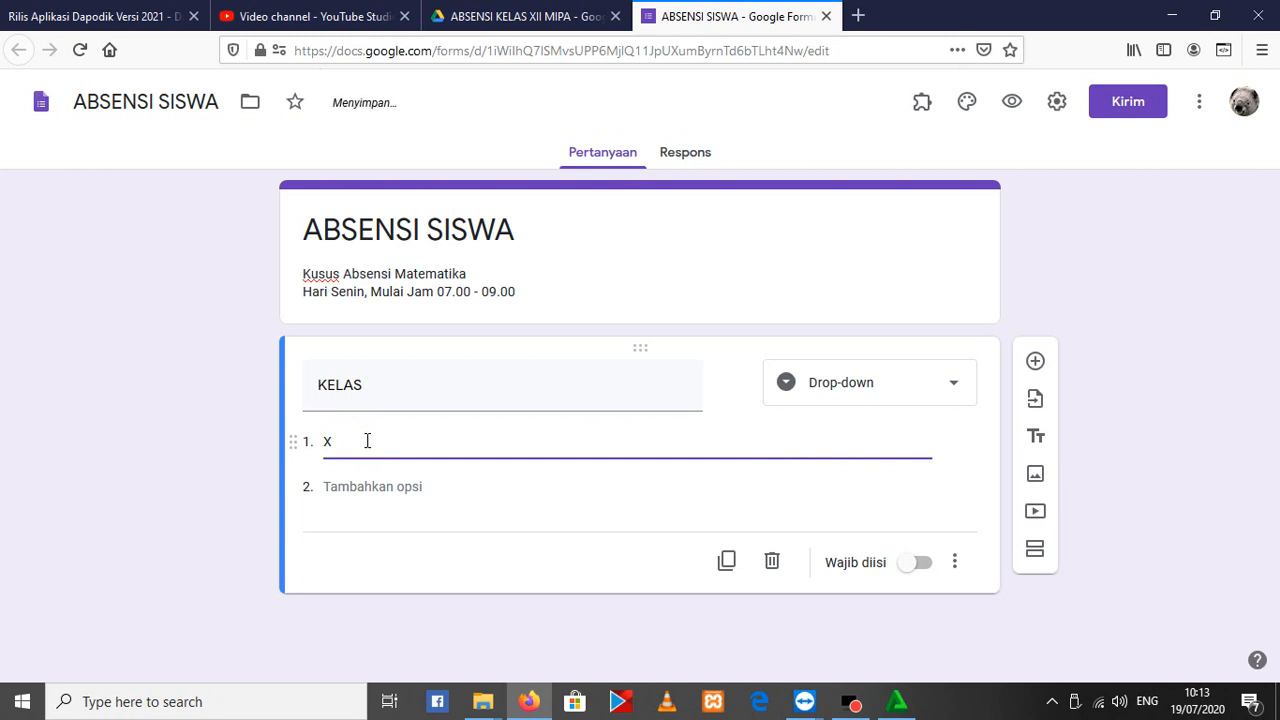
{"action": "type", "text": "II MIPA 1"}
{"action": "key", "text": "Return"}
{"action": "type", "text": "XII MIPA"}
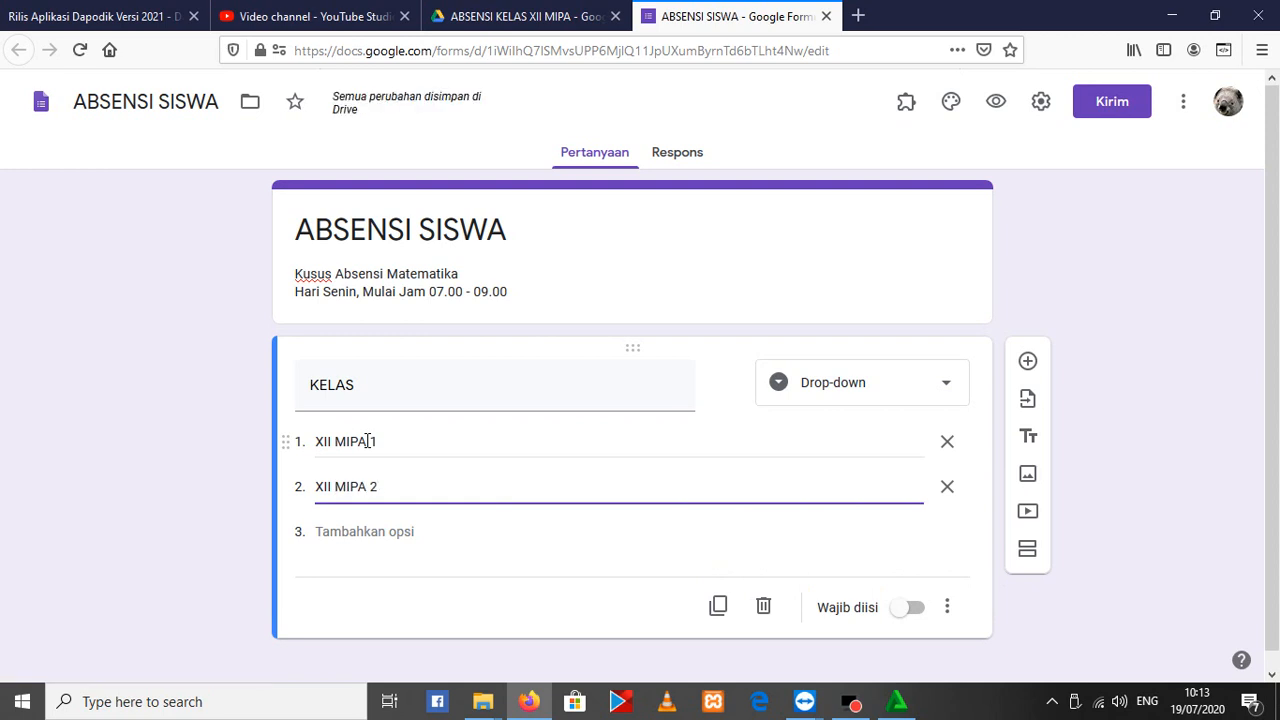
{"action": "key", "text": "Tab"}
{"action": "key", "text": "Tab"}
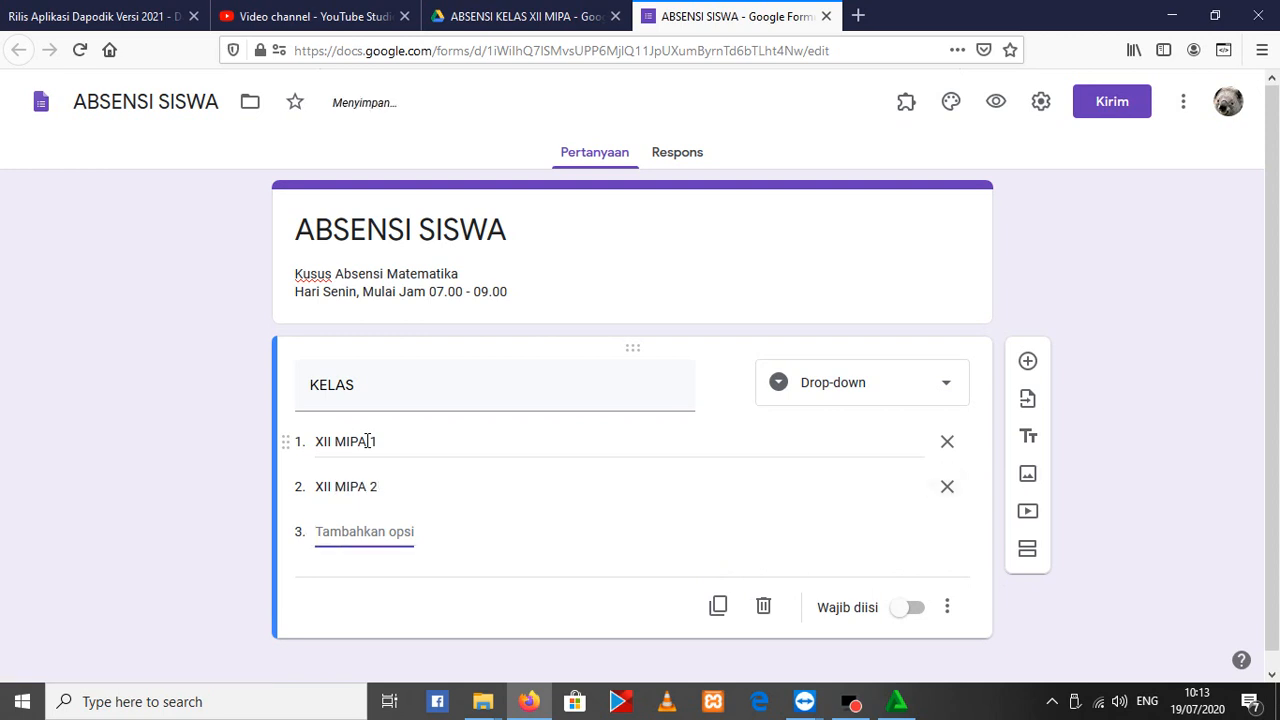
{"action": "type", "text": "XII MIPA 3"}
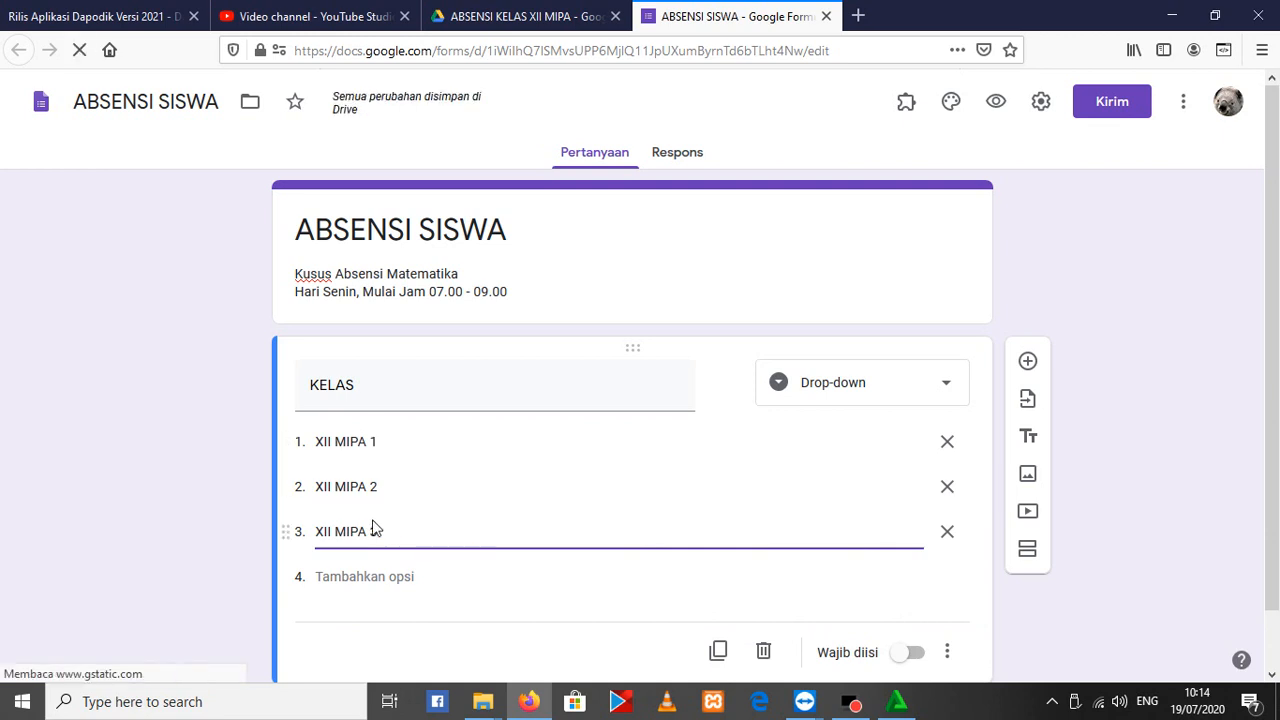
{"action": "left_click", "coordinate": [525, 16]}
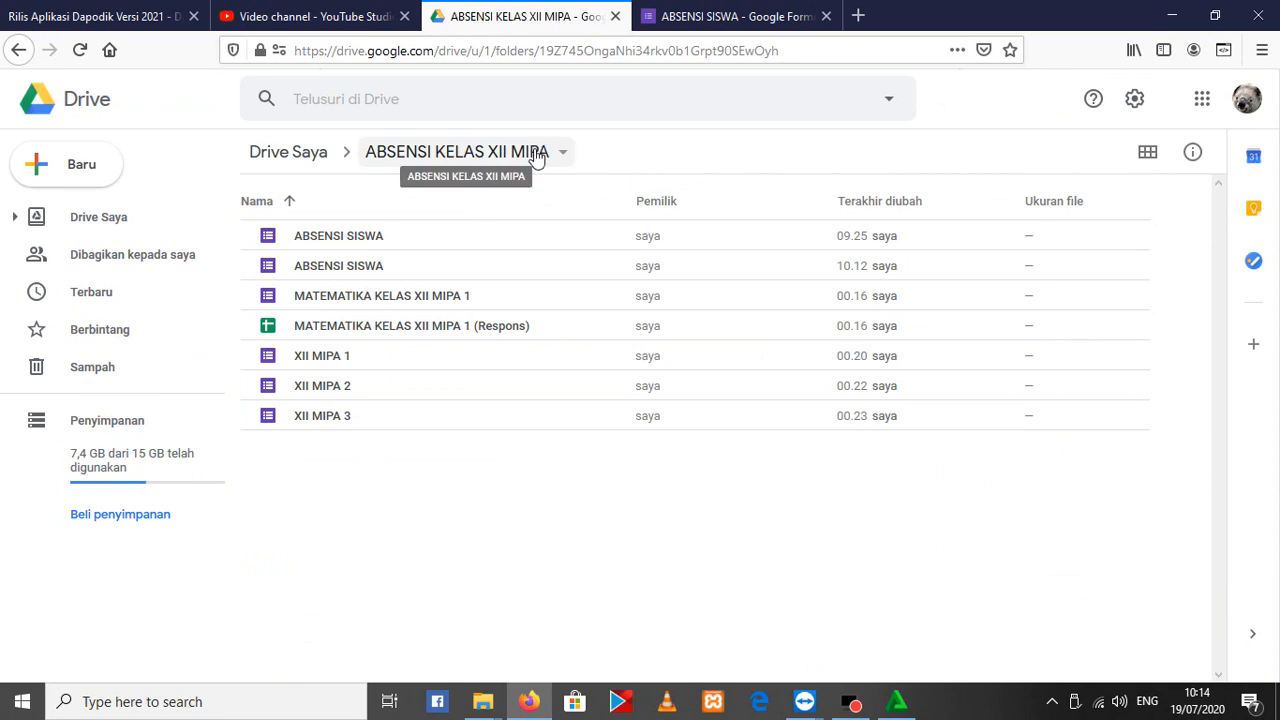
{"action": "left_click", "coordinate": [705, 10]}
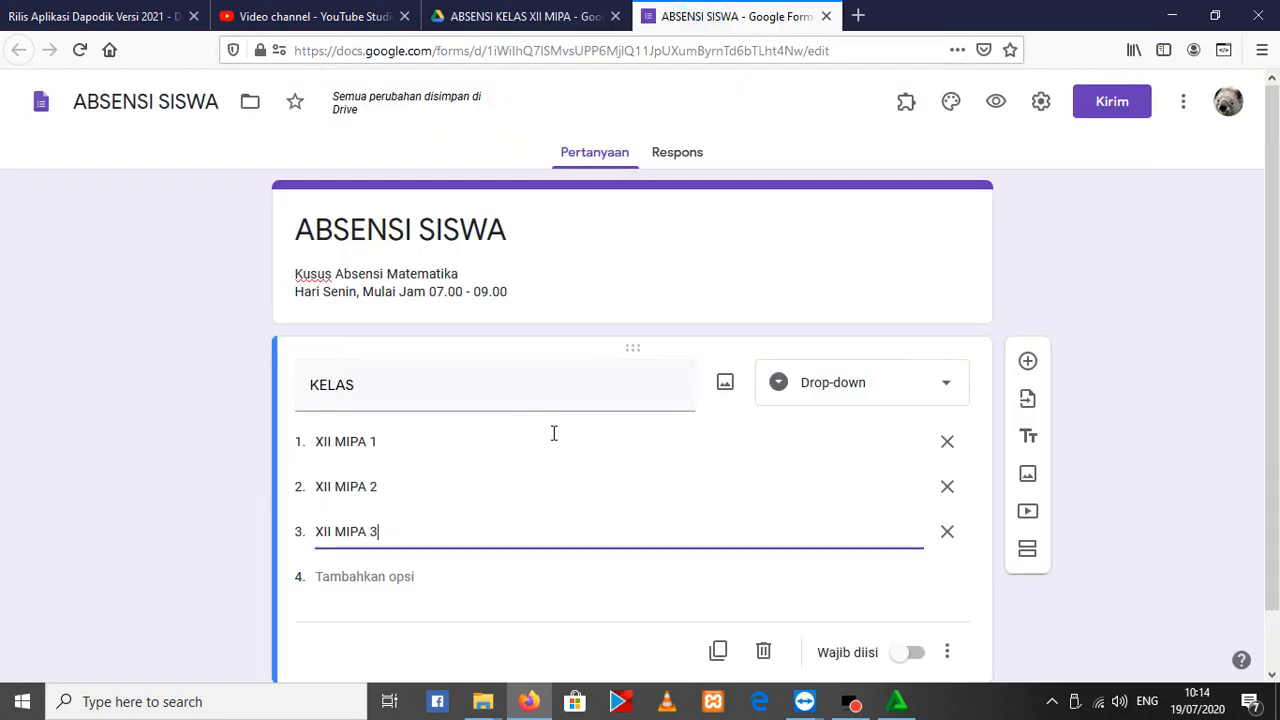
Make the KELAS question required
{"action": "scroll", "coordinate": [450, 512], "scroll_direction": "down", "scroll_amount": 1}
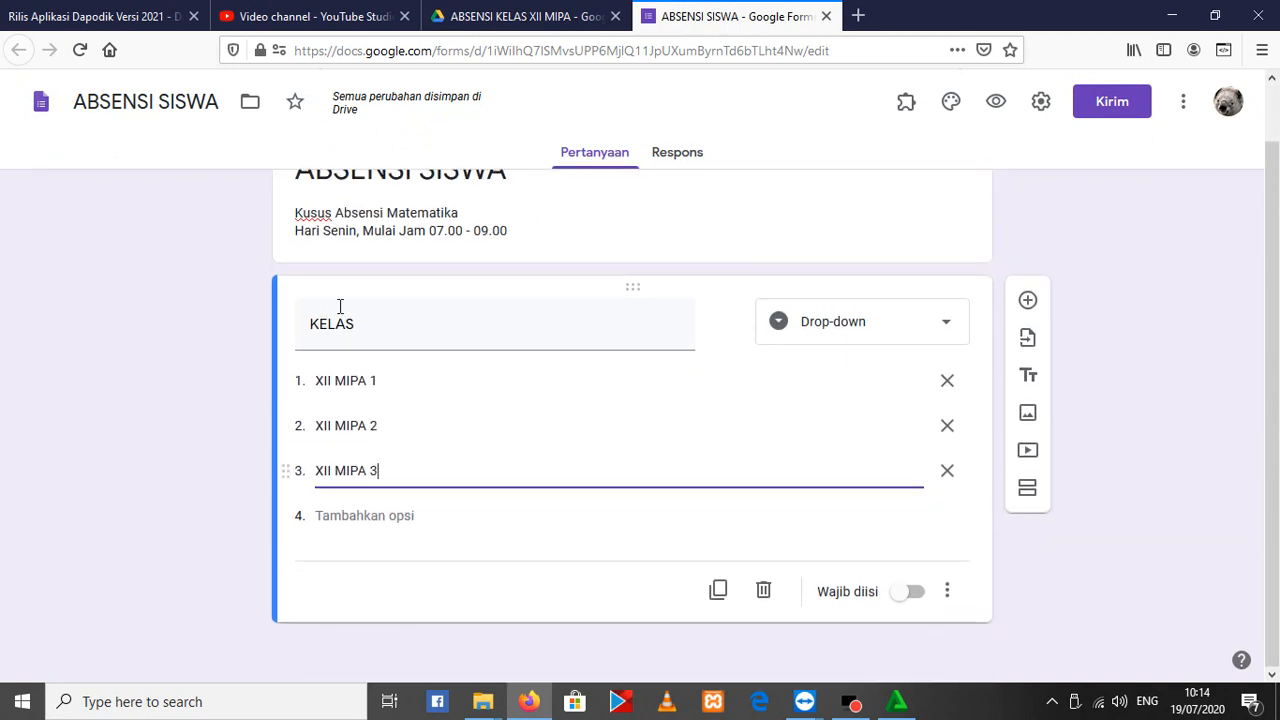
{"action": "left_click", "coordinate": [912, 600]}
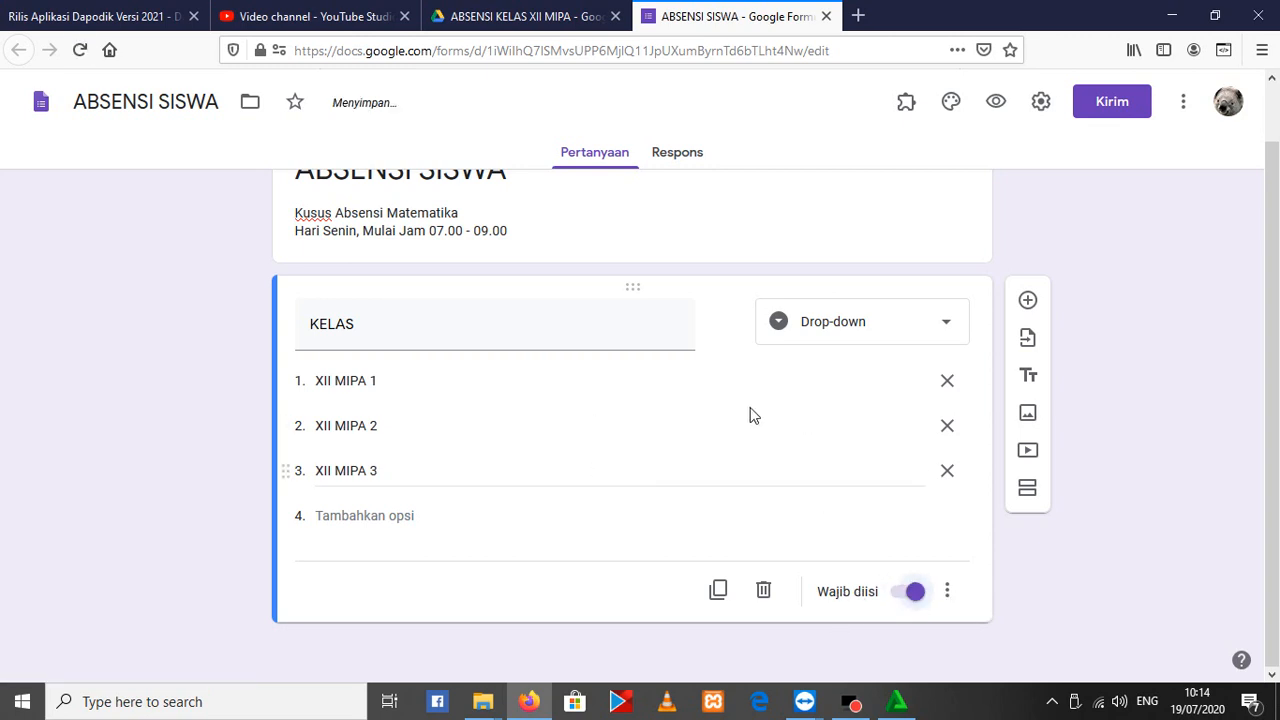
Add a new section after the KELAS question and title it ABSENSI KELAS XII MIPA 1
{"action": "scroll", "coordinate": [751, 414], "scroll_direction": "up", "scroll_amount": 1}
{"action": "scroll", "coordinate": [784, 482], "scroll_direction": "down", "scroll_amount": 1}
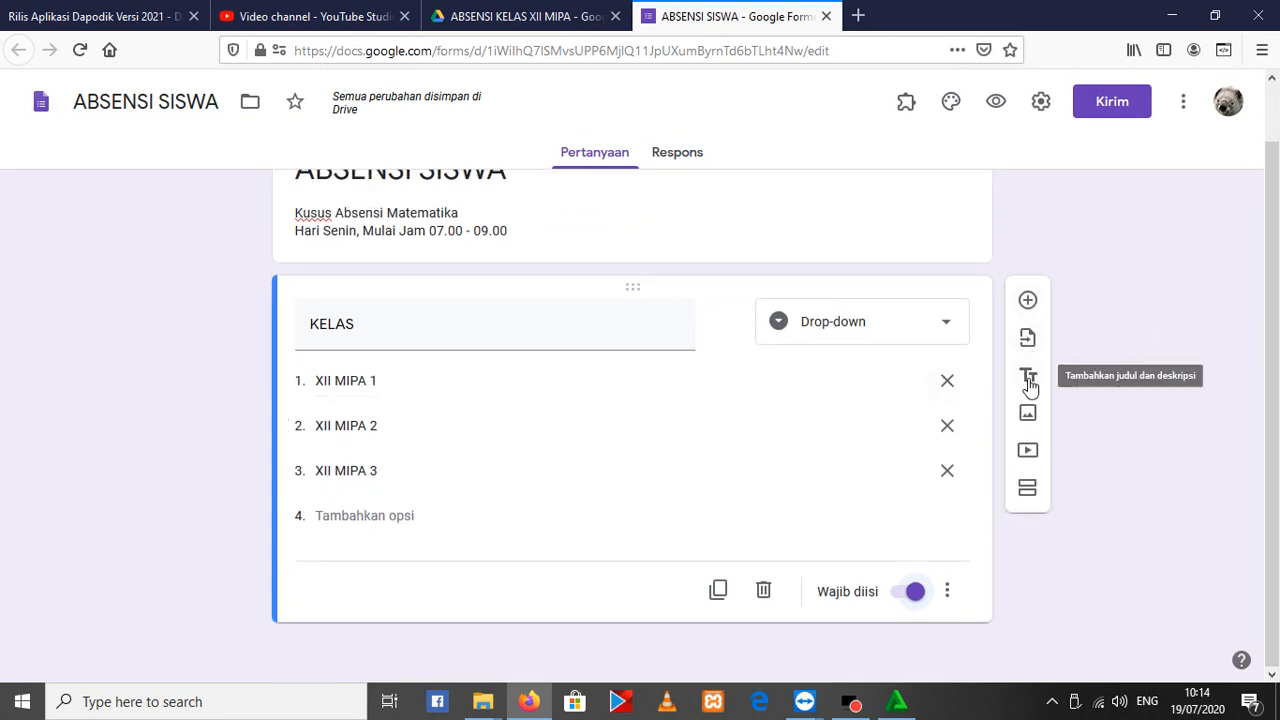
{"action": "left_click", "coordinate": [1030, 492]}
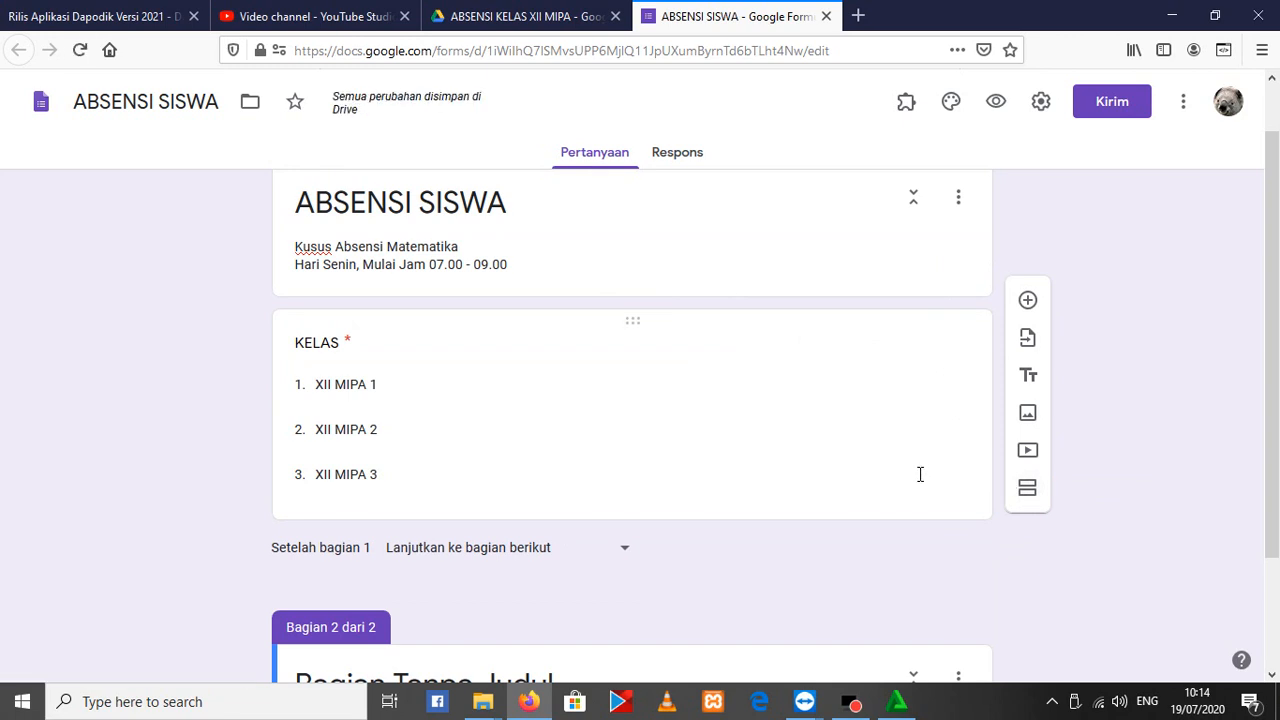
{"action": "scroll", "coordinate": [817, 470], "scroll_direction": "down", "scroll_amount": 3}
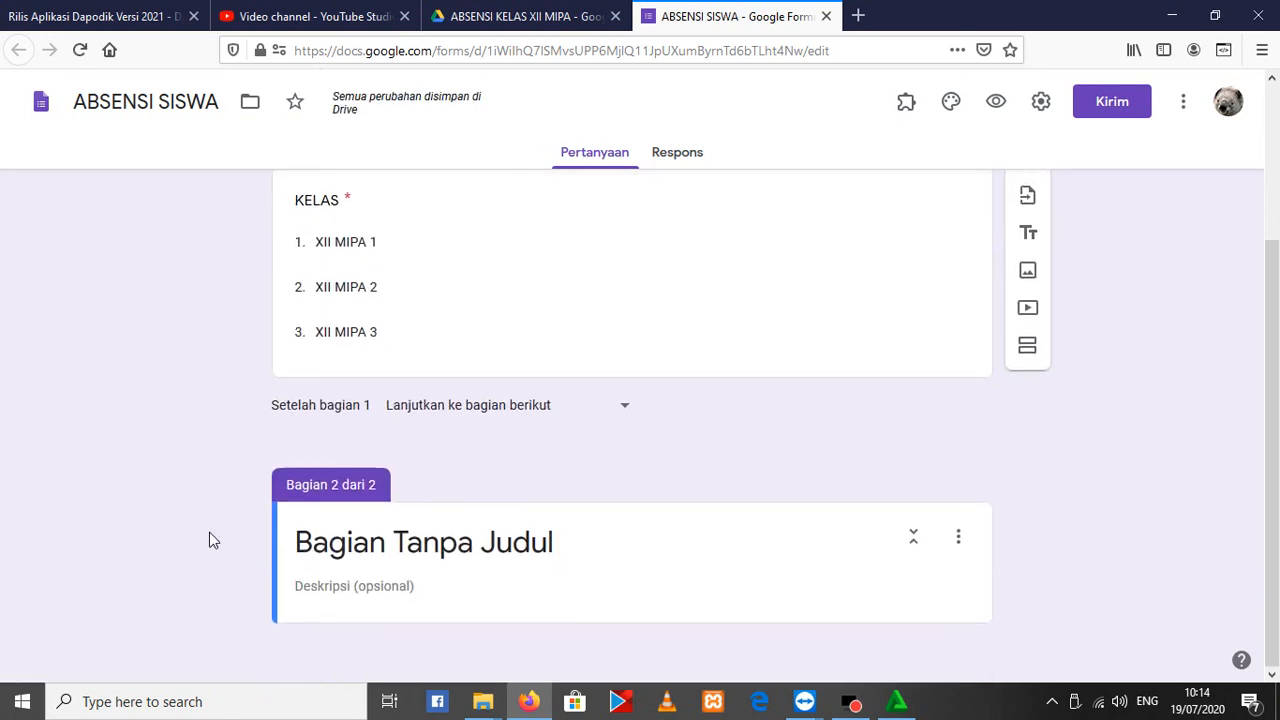
{"action": "left_click", "coordinate": [412, 545]}
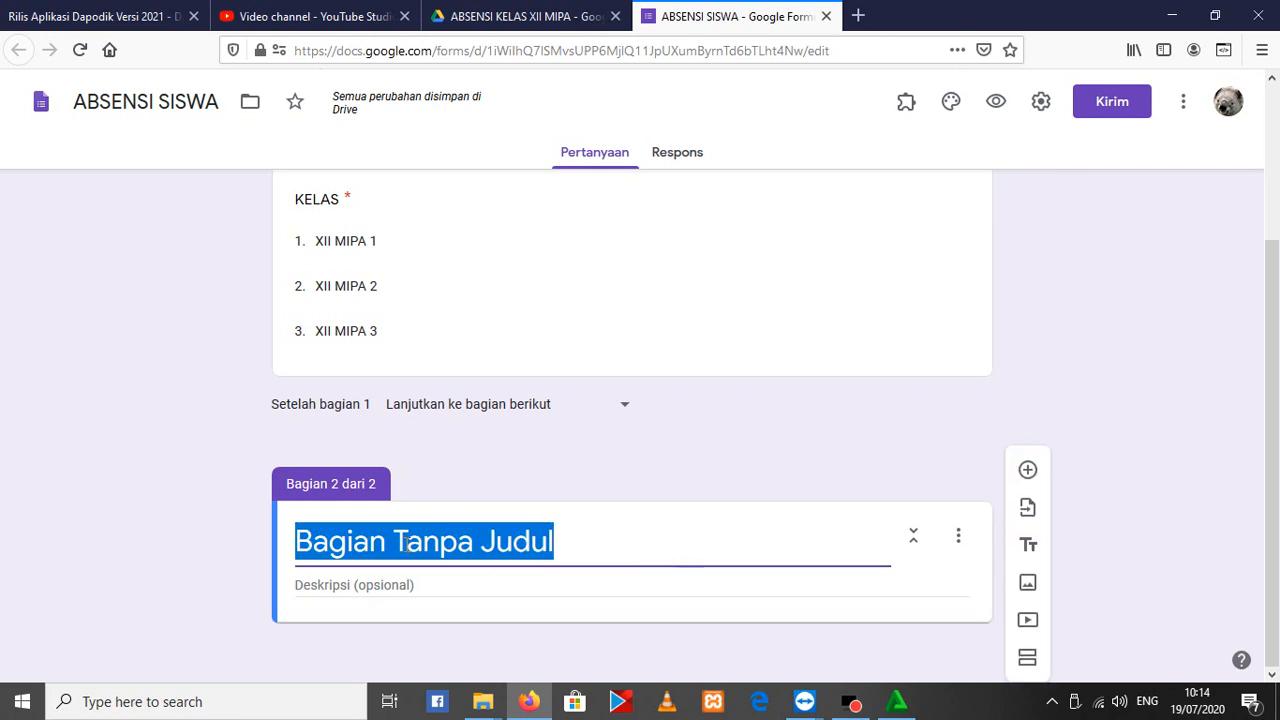
{"action": "type", "text": "ABS"}
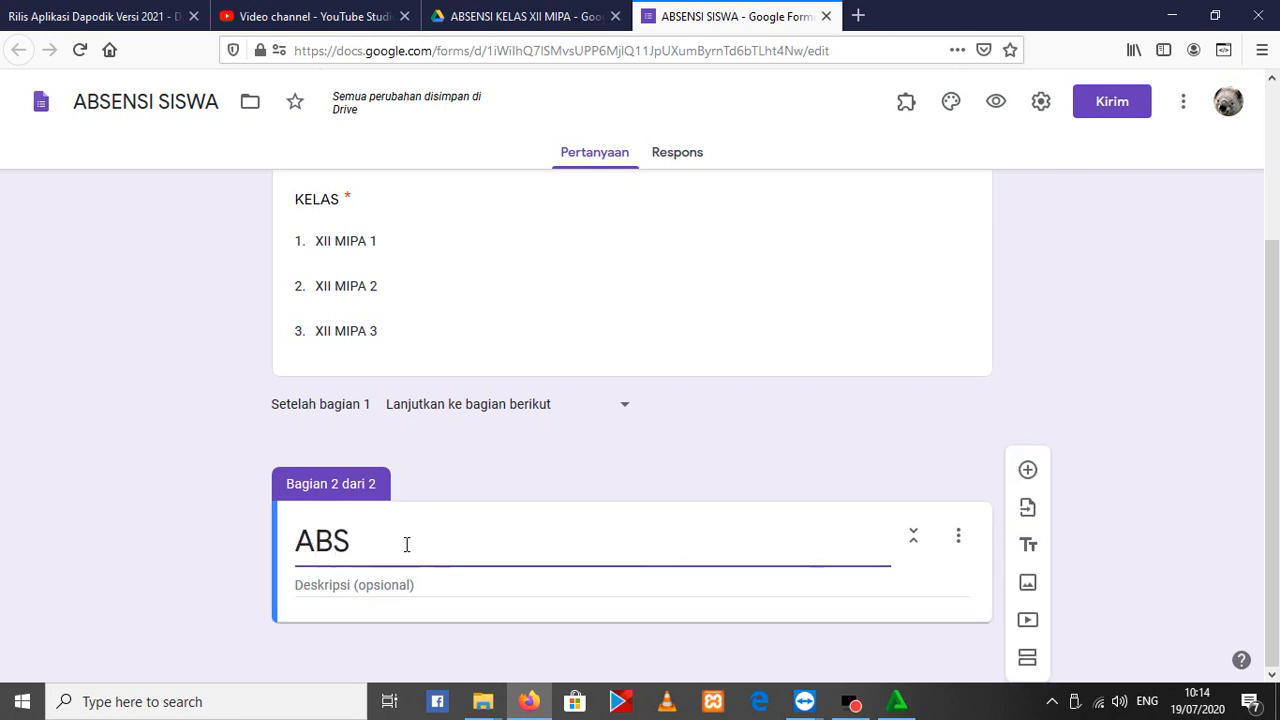
{"action": "type", "text": "ENSI KELAS XII MIPA 1"}
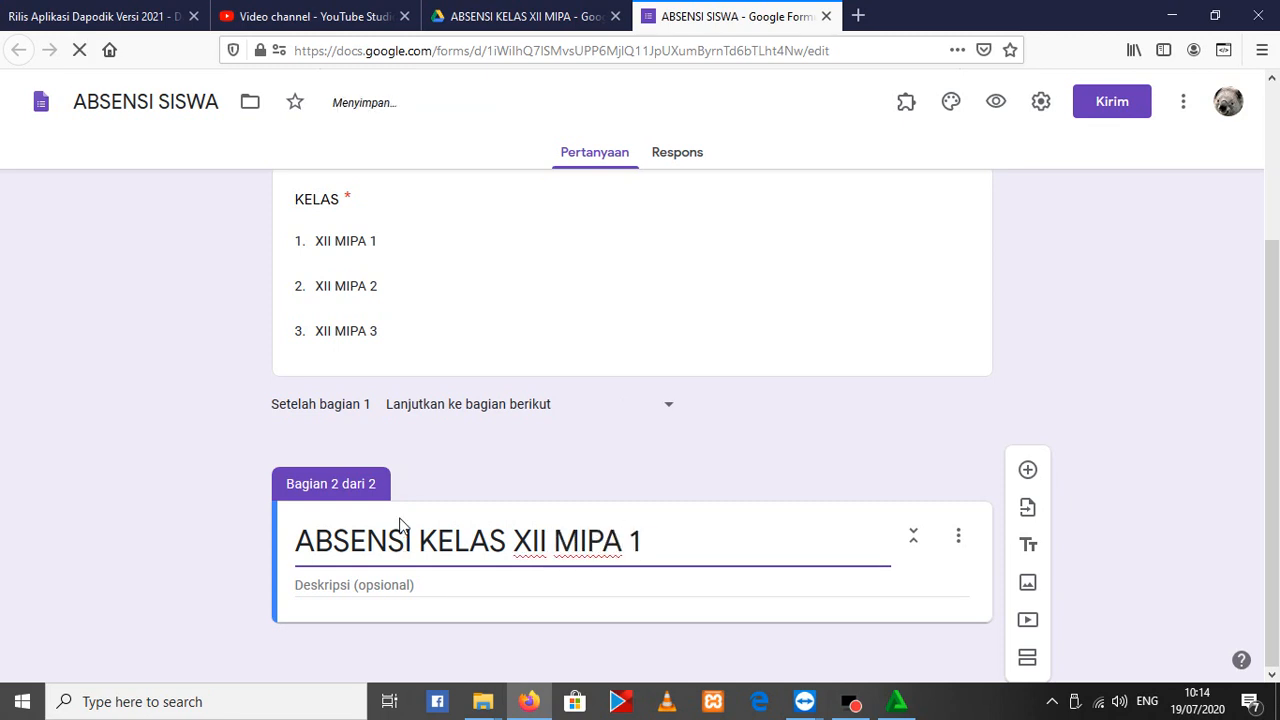
{"action": "left_click", "coordinate": [441, 580]}
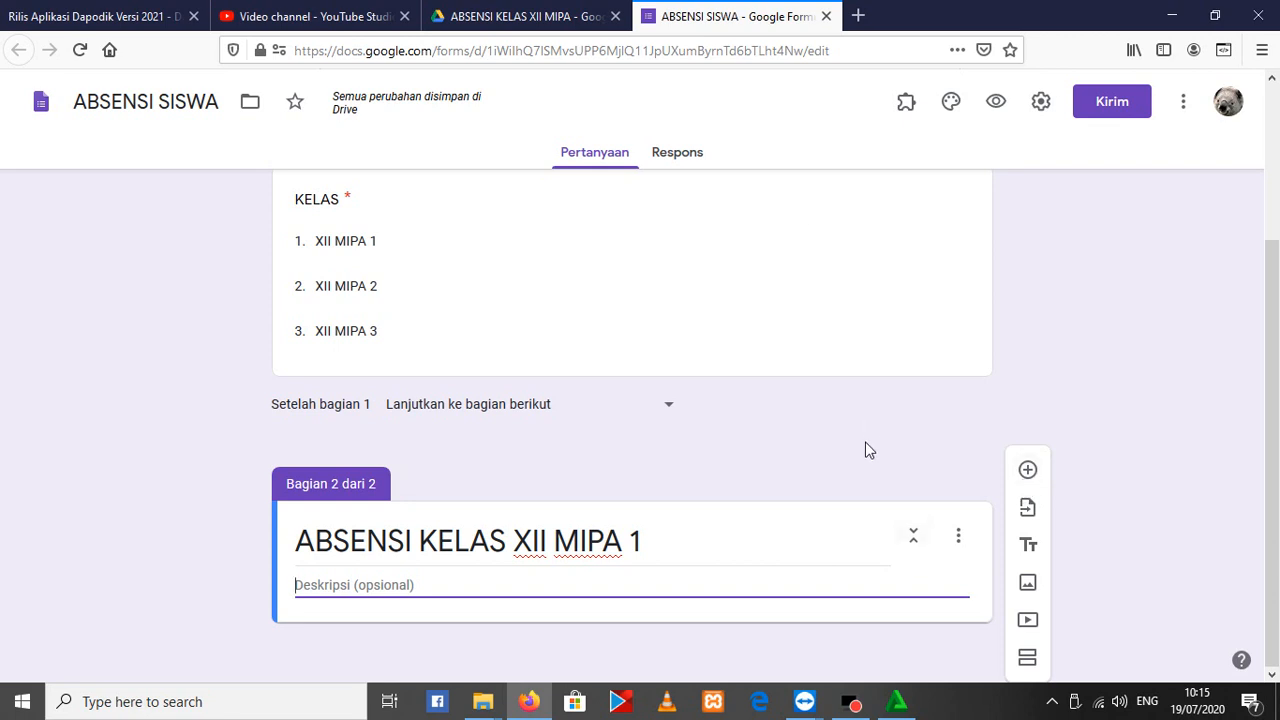
Look over the XII MIPA 1, XII MIPA 2 and XII MIPA 3 forms in the Google Drive folder, and return to the form editor
{"action": "left_click", "coordinate": [586, 14]}
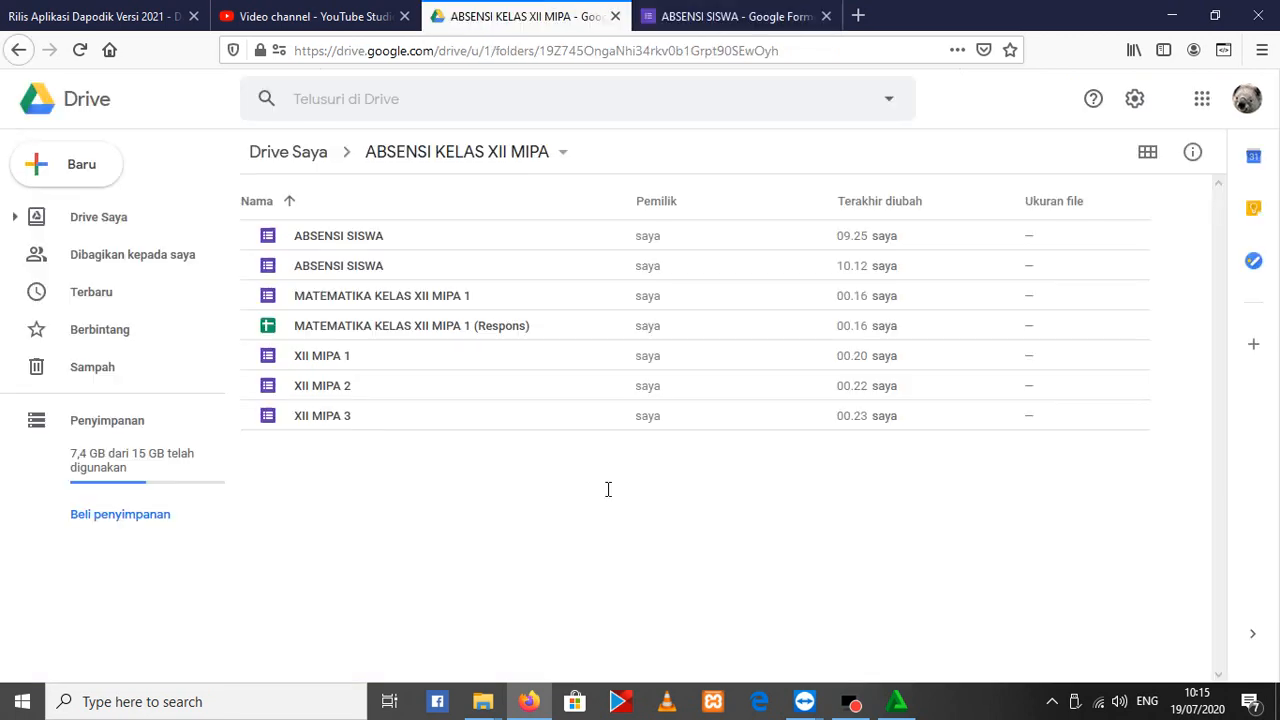
{"action": "left_click", "coordinate": [333, 366]}
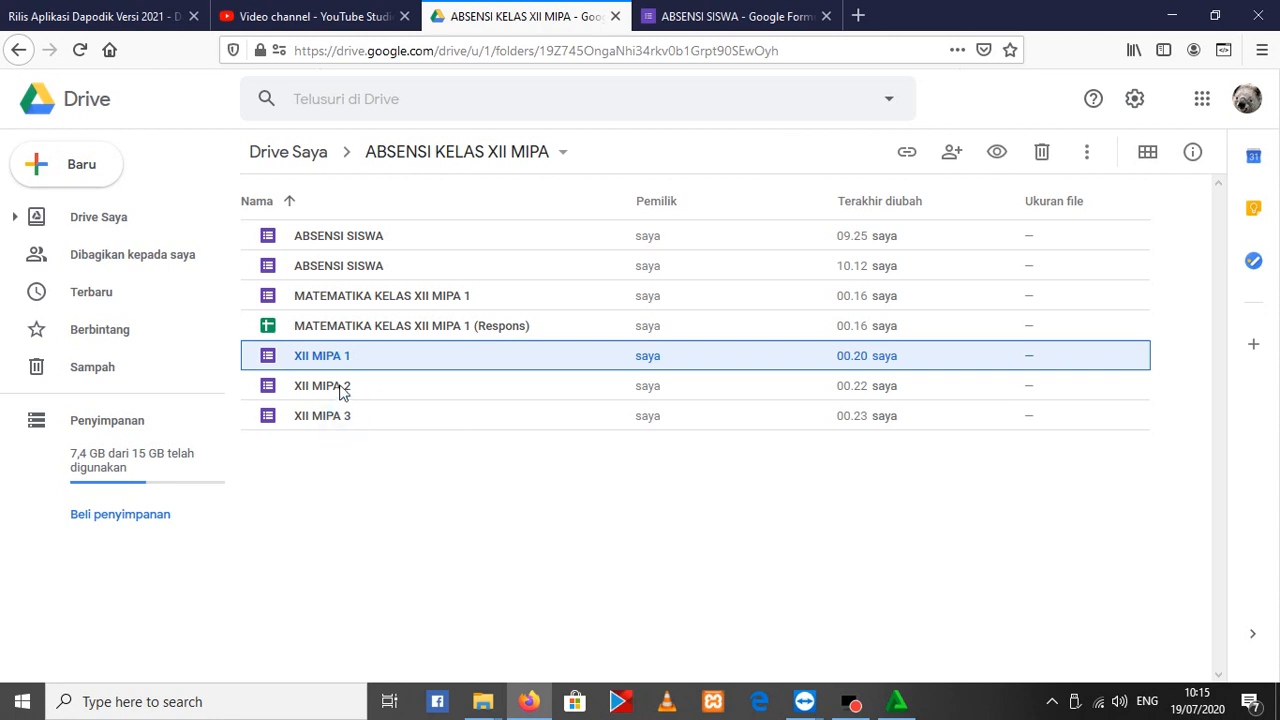
{"action": "left_click", "coordinate": [343, 388]}
{"action": "left_click", "coordinate": [334, 412]}
{"action": "left_click", "coordinate": [348, 356]}
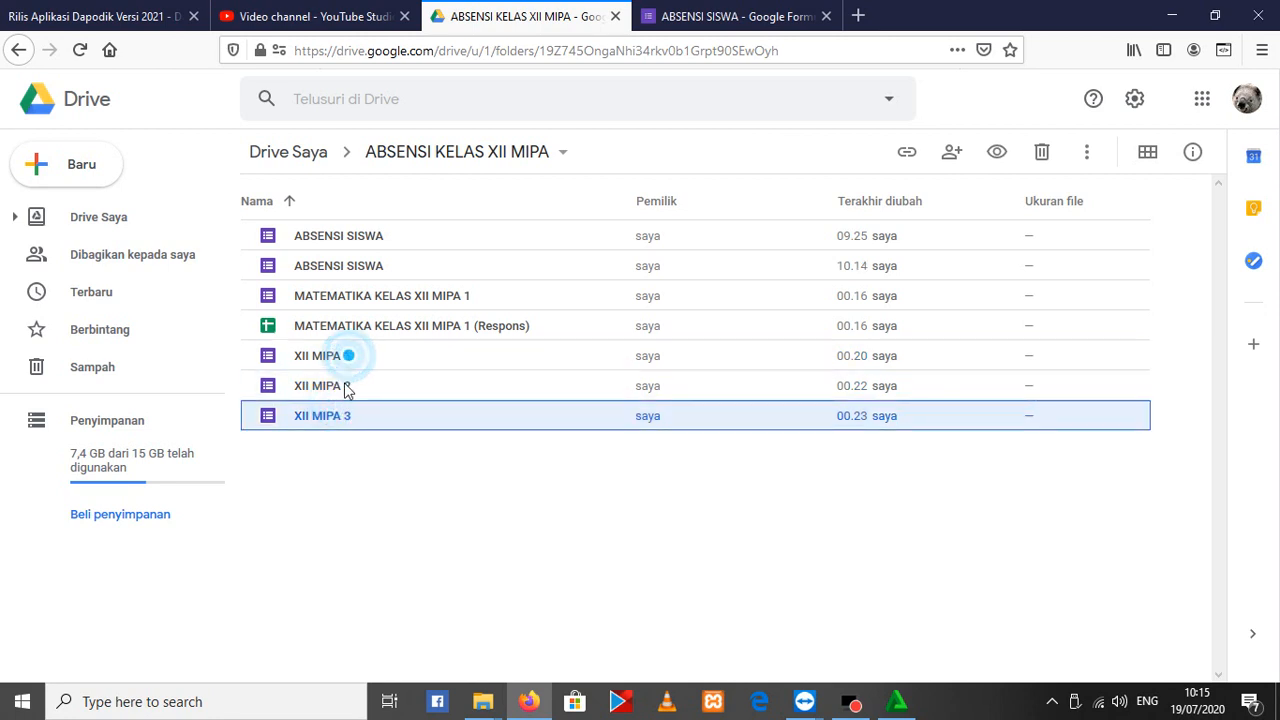
{"action": "left_click", "coordinate": [346, 384]}
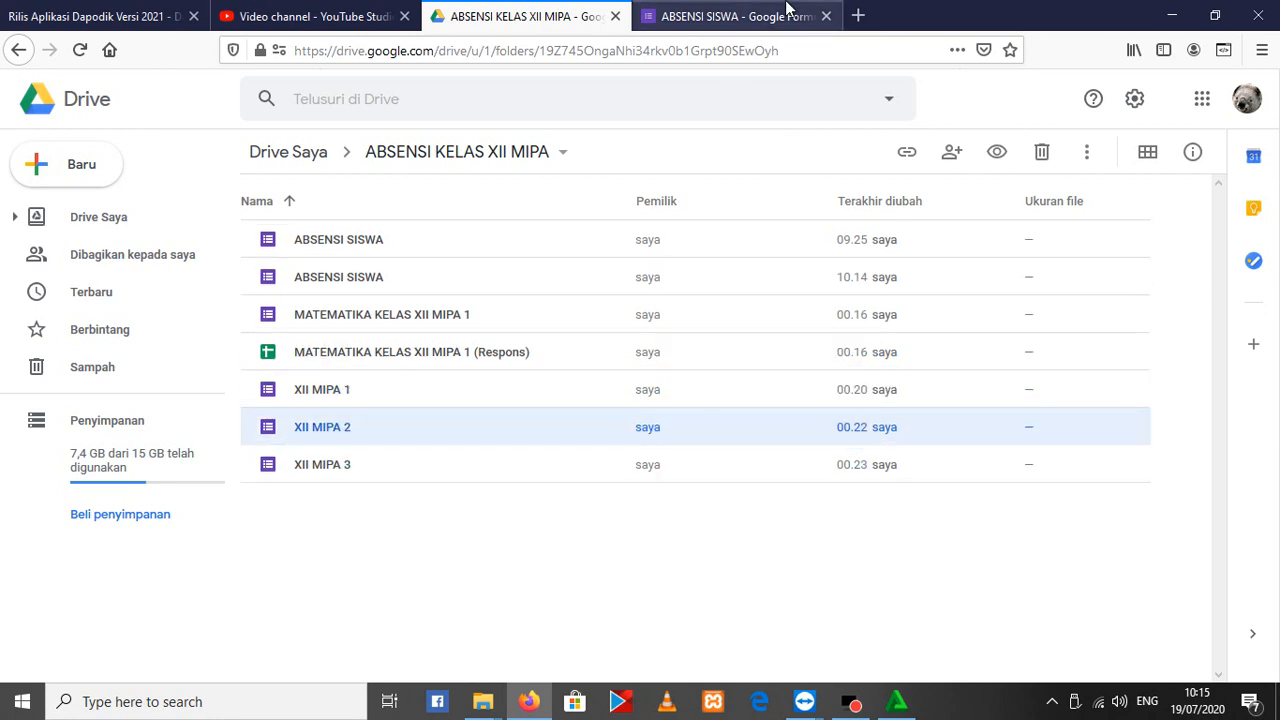
{"action": "left_click", "coordinate": [787, 8]}
{"action": "type", "text": "QQQQQQQQQQQQQQQQQQQQQQQQQ"}
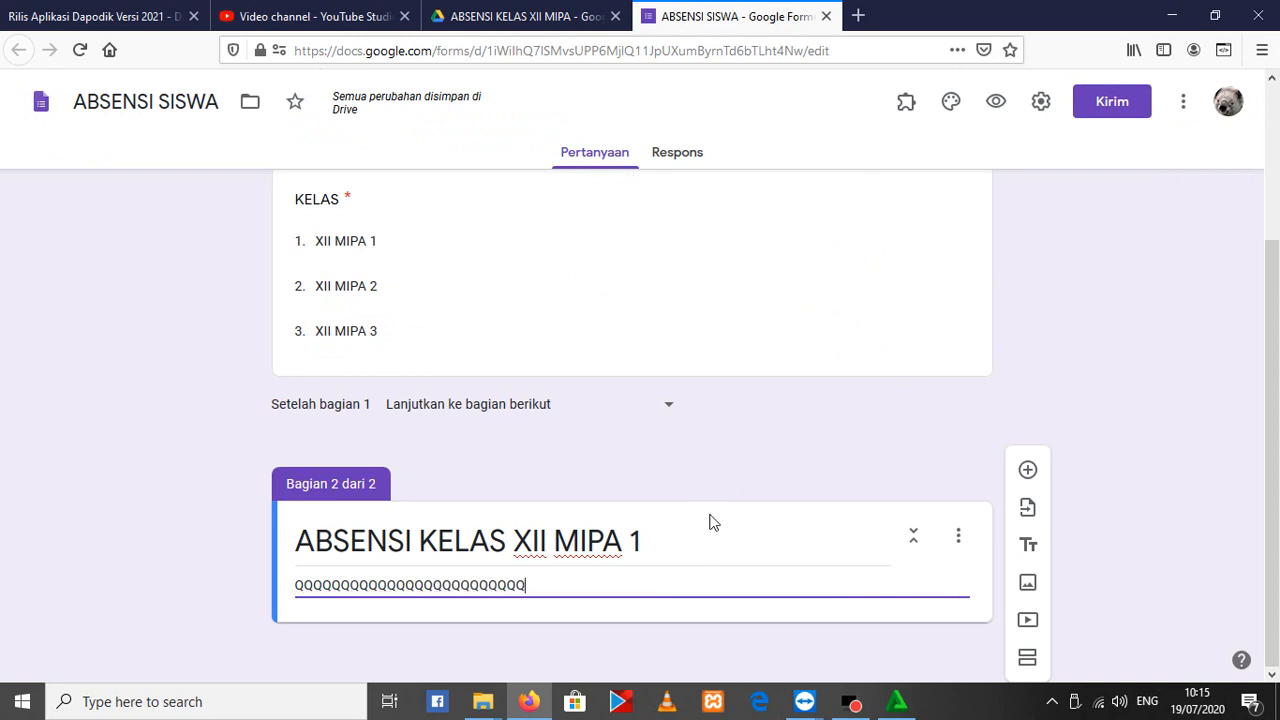
{"action": "type", "text": "QQQ"}
{"action": "left_click", "coordinate": [710, 522]}
{"action": "scroll", "coordinate": [534, 606], "scroll_direction": "up", "scroll_amount": 3}
{"action": "scroll", "coordinate": [422, 468], "scroll_direction": "down", "scroll_amount": 3}
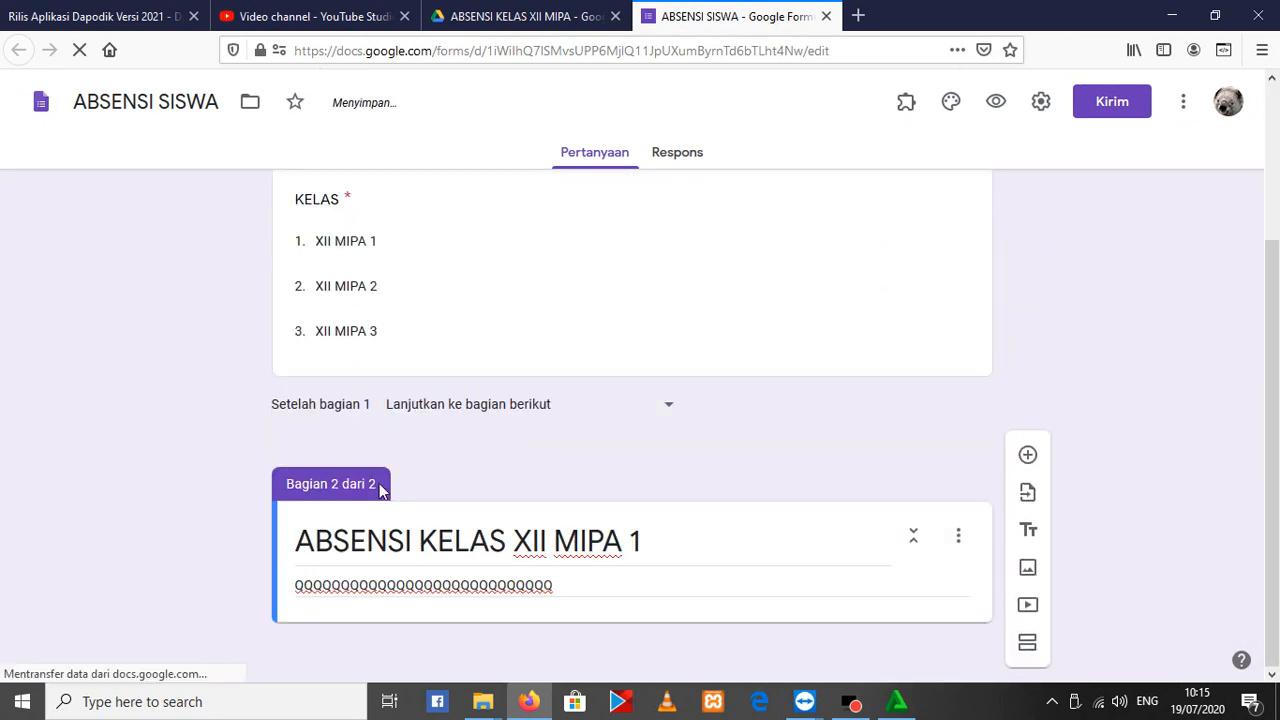
{"action": "left_click", "coordinate": [351, 585]}
{"action": "key", "text": "ctrl+a"}
{"action": "key", "text": "BackSpace"}
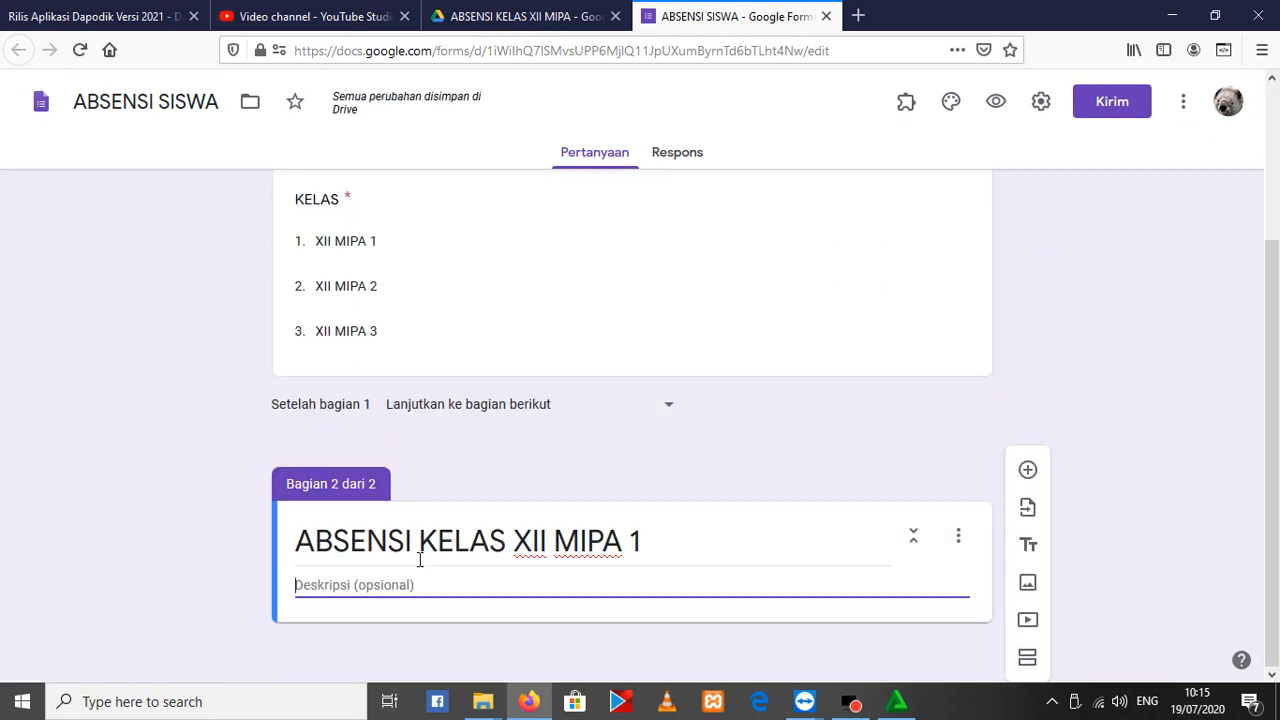
Import all questions from the existing XII MIPA 1 form into the ABSENSI KELAS XII MIPA 1 section
{"action": "left_click", "coordinate": [1028, 512]}
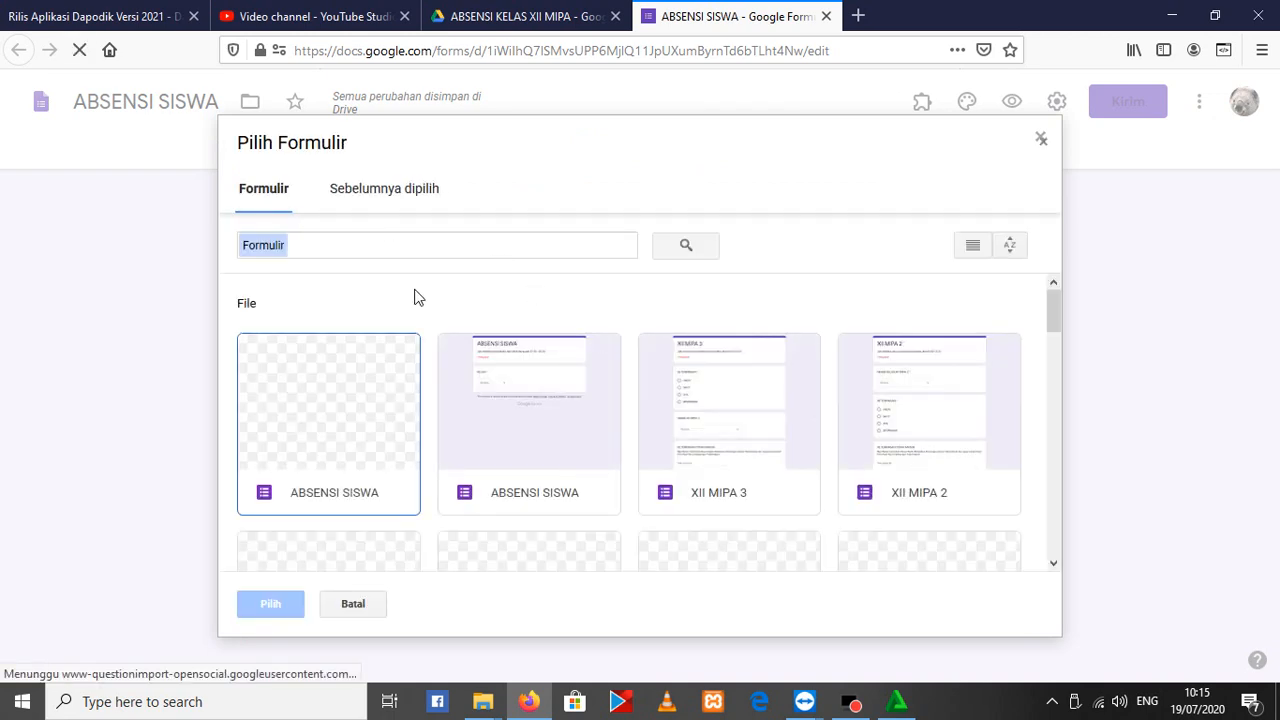
{"action": "scroll", "coordinate": [647, 390], "scroll_direction": "down", "scroll_amount": 1}
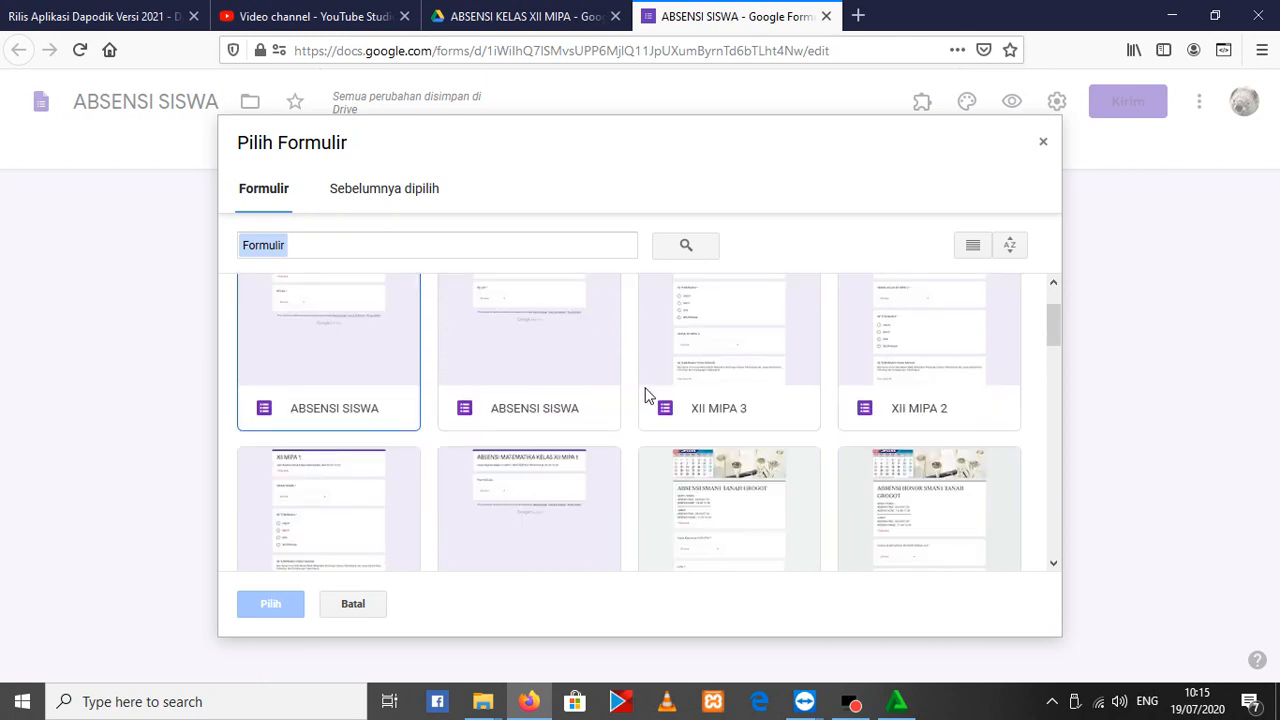
{"action": "scroll", "coordinate": [420, 480], "scroll_direction": "down", "scroll_amount": 1}
{"action": "left_click", "coordinate": [335, 440]}
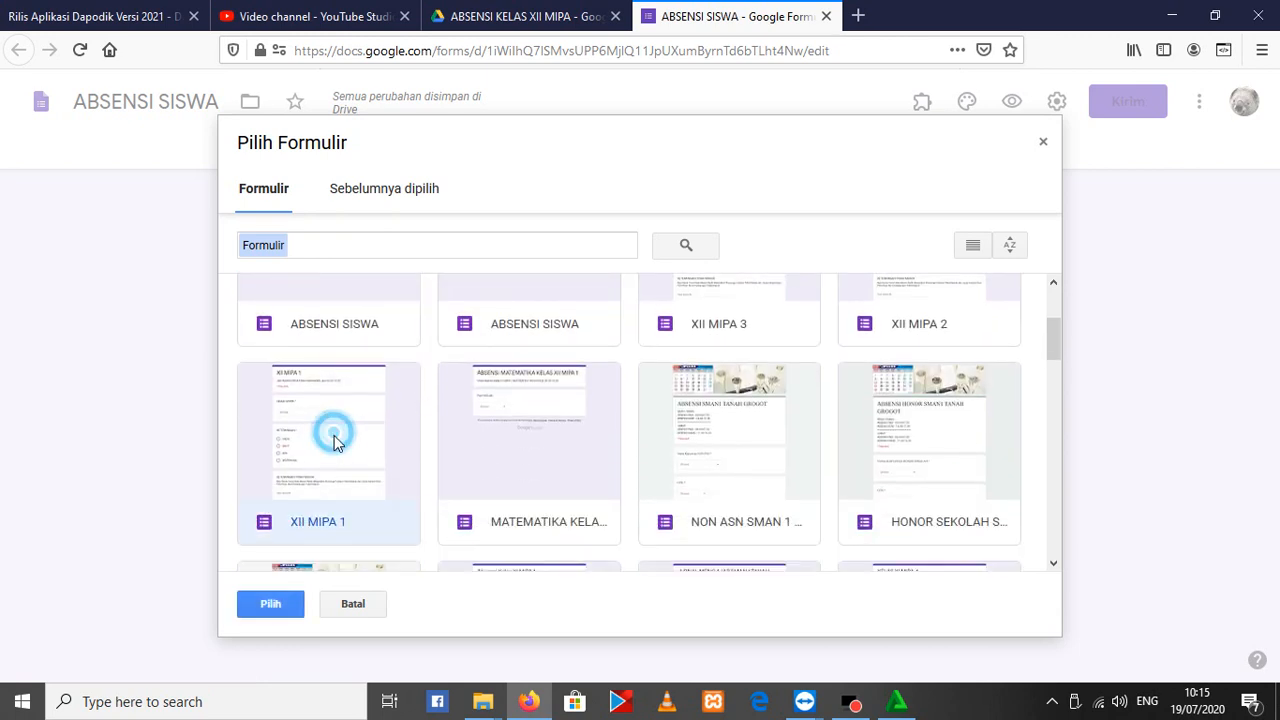
{"action": "double_click", "coordinate": [336, 444]}
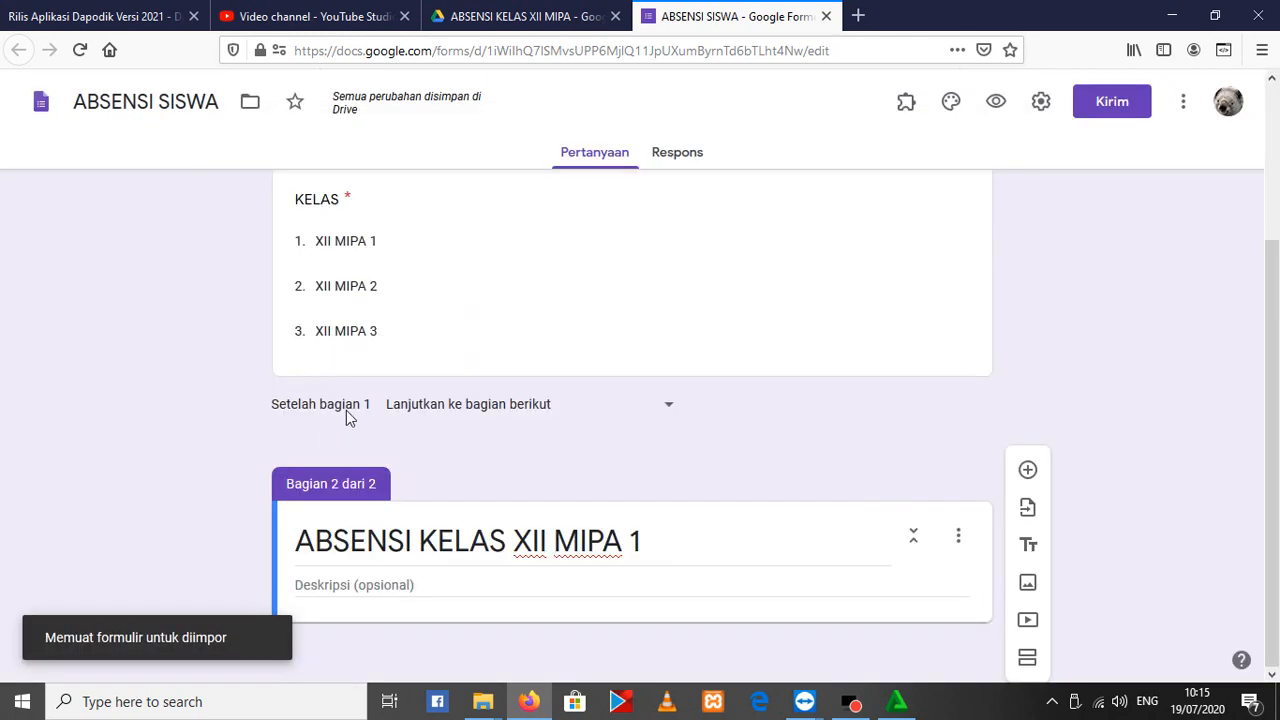
{"action": "left_click", "coordinate": [1013, 334]}
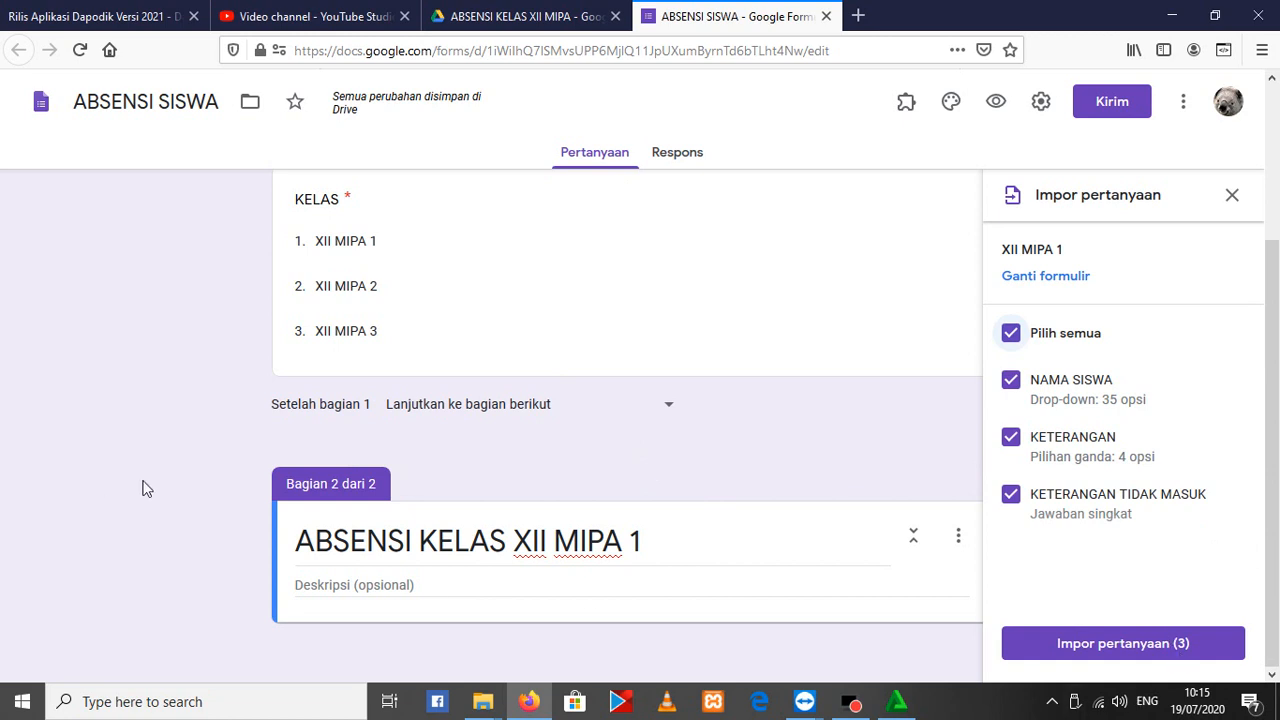
{"action": "left_click", "coordinate": [1123, 643]}
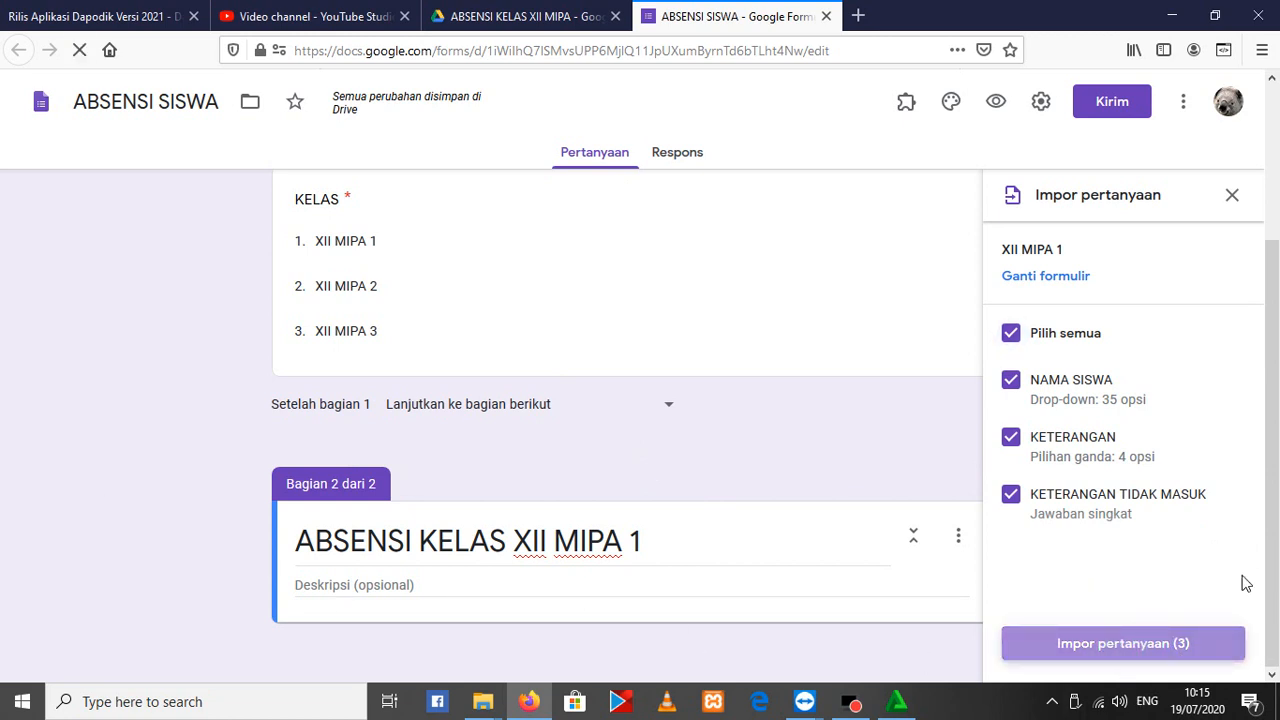
Review the imported student name list and the attendance questions, checking the source form's entry in the Google Drive folder
{"action": "scroll", "coordinate": [840, 501], "scroll_direction": "down", "scroll_amount": 3}
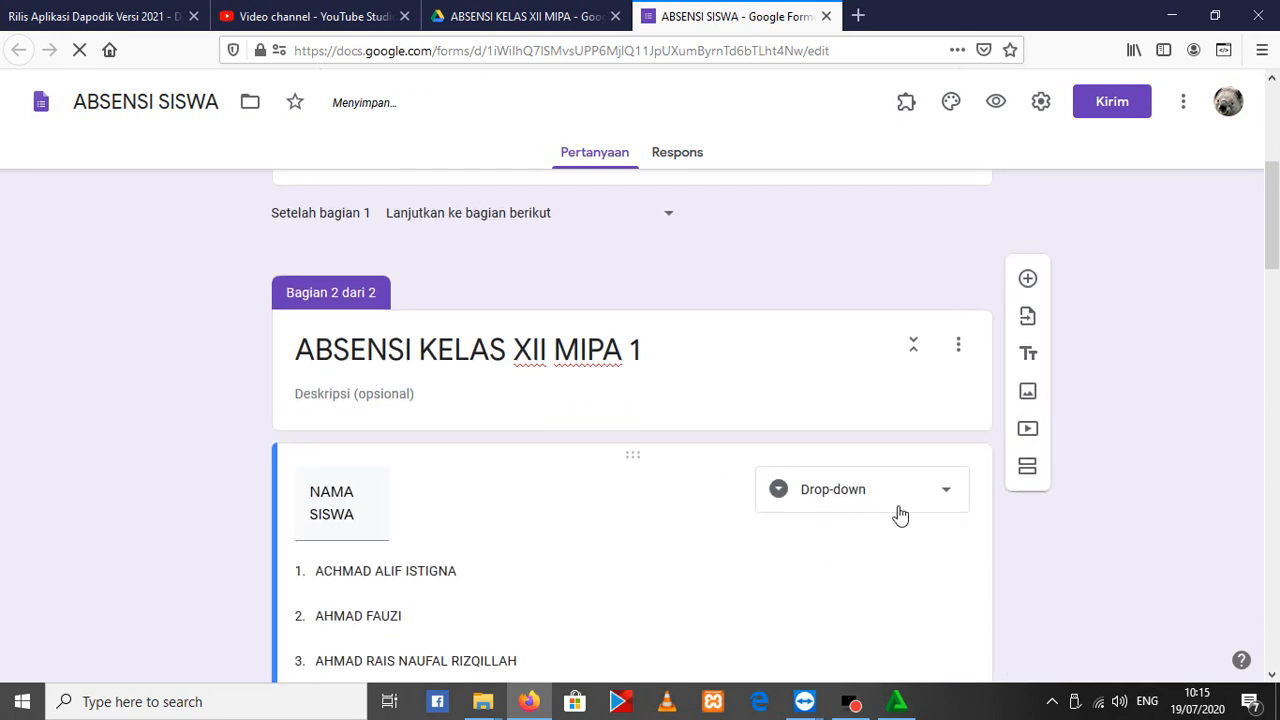
{"action": "scroll", "coordinate": [883, 431], "scroll_direction": "down", "scroll_amount": 4}
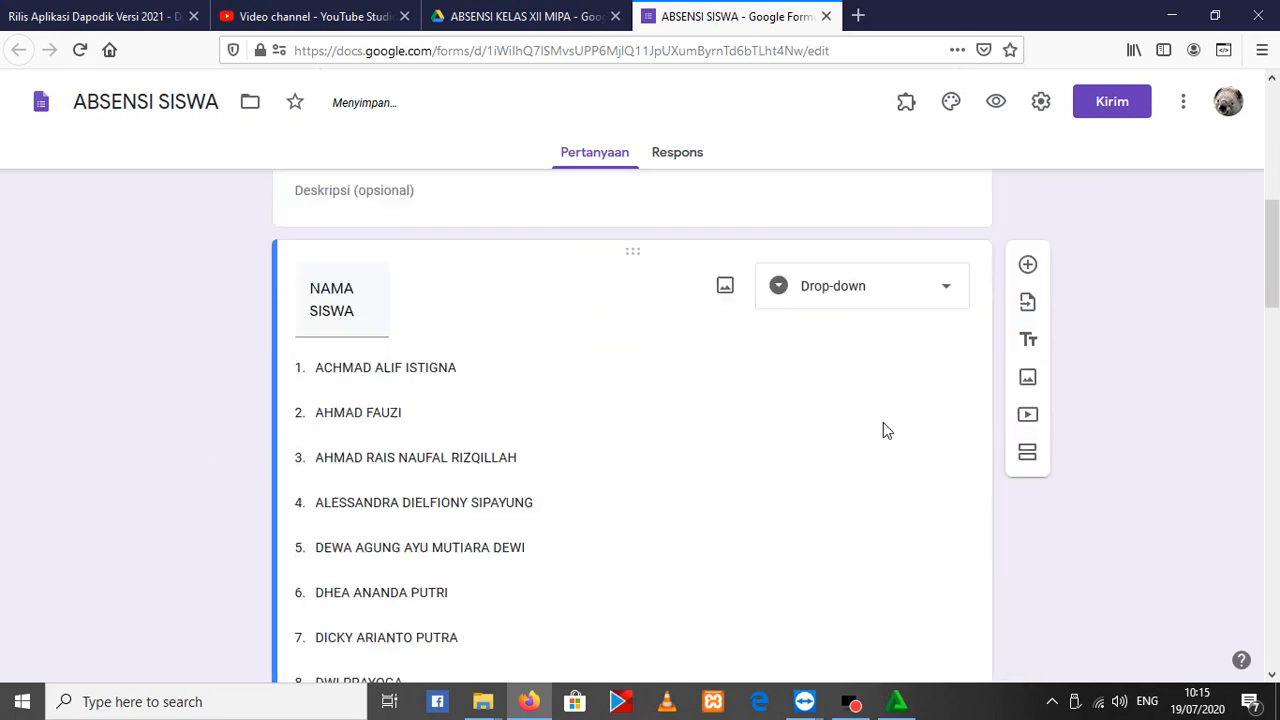
{"action": "left_click", "coordinate": [515, 16]}
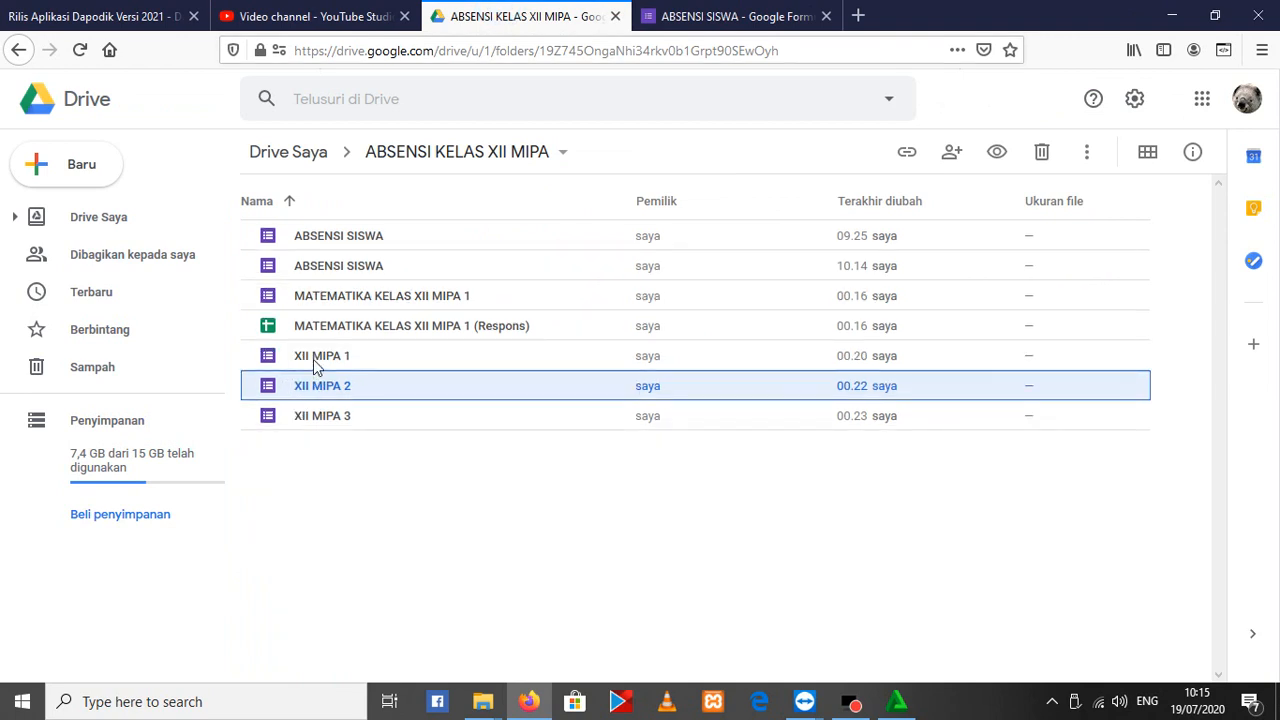
{"action": "left_click", "coordinate": [735, 16]}
{"action": "scroll", "coordinate": [349, 500], "scroll_direction": "down", "scroll_amount": 2}
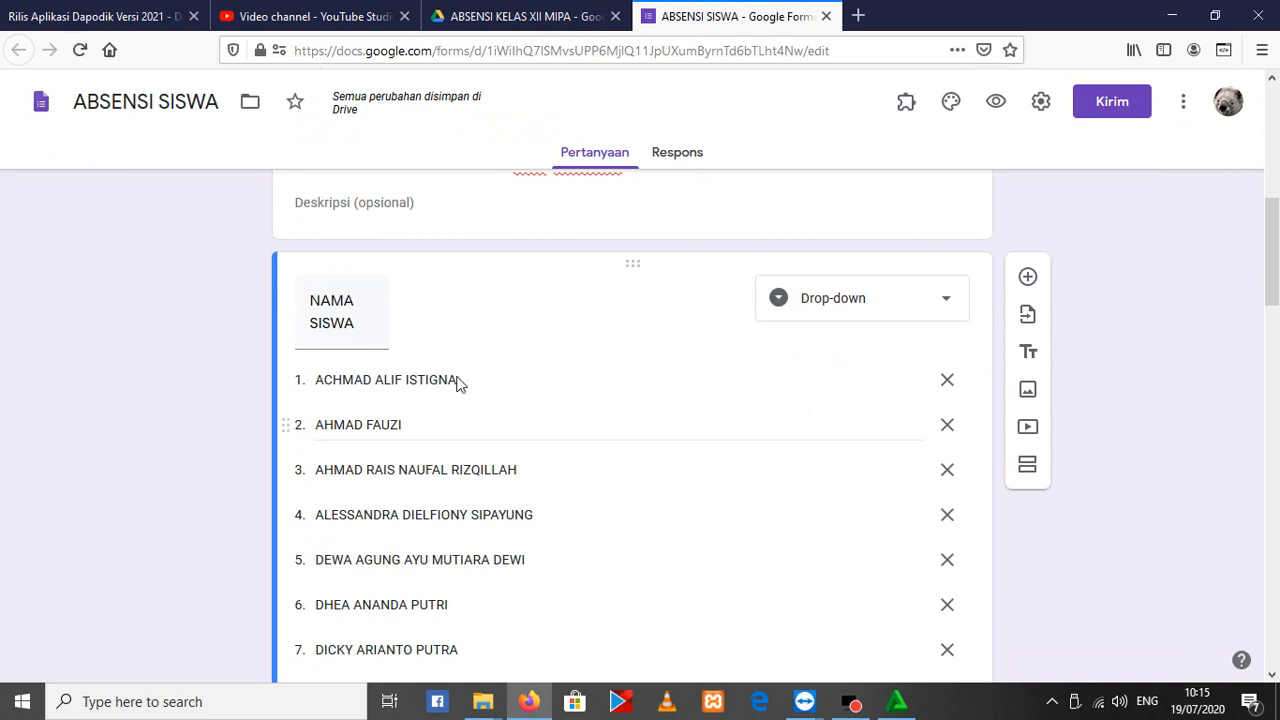
{"action": "scroll", "coordinate": [490, 368], "scroll_direction": "down", "scroll_amount": 3}
{"action": "scroll", "coordinate": [488, 374], "scroll_direction": "down", "scroll_amount": 14}
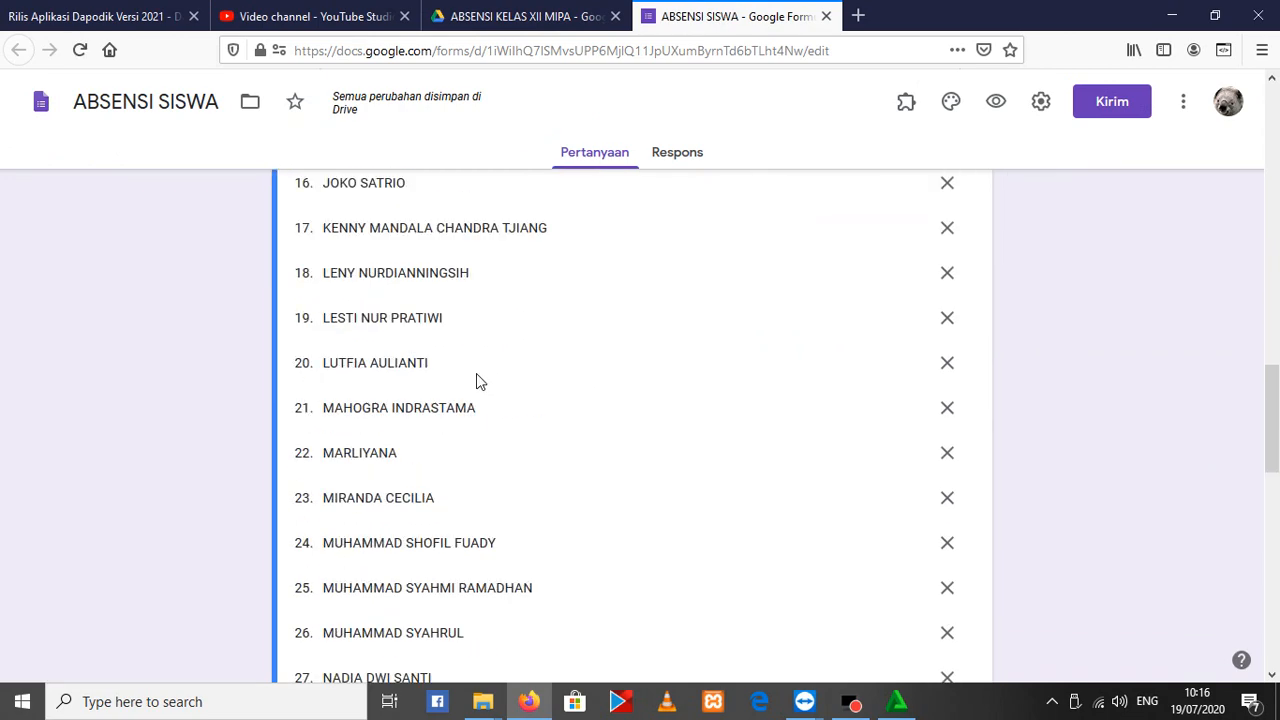
{"action": "scroll", "coordinate": [490, 443], "scroll_direction": "down", "scroll_amount": 3}
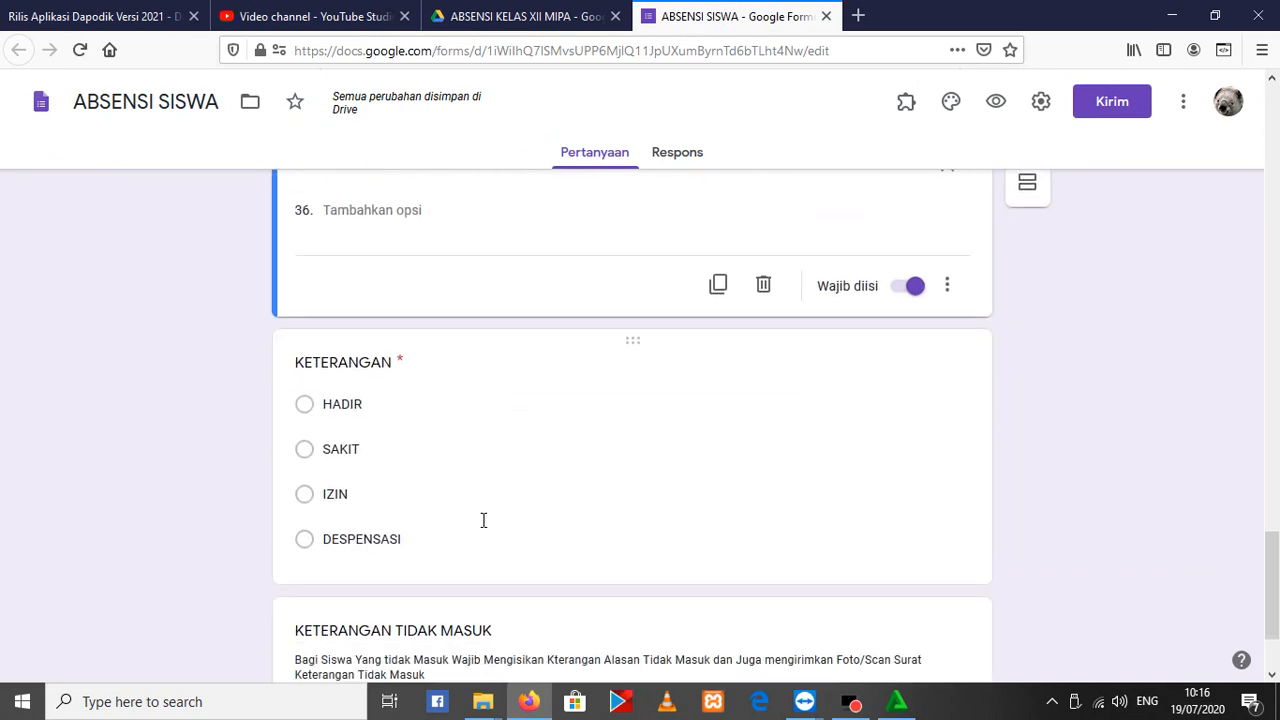
{"action": "scroll", "coordinate": [553, 511], "scroll_direction": "up", "scroll_amount": 18}
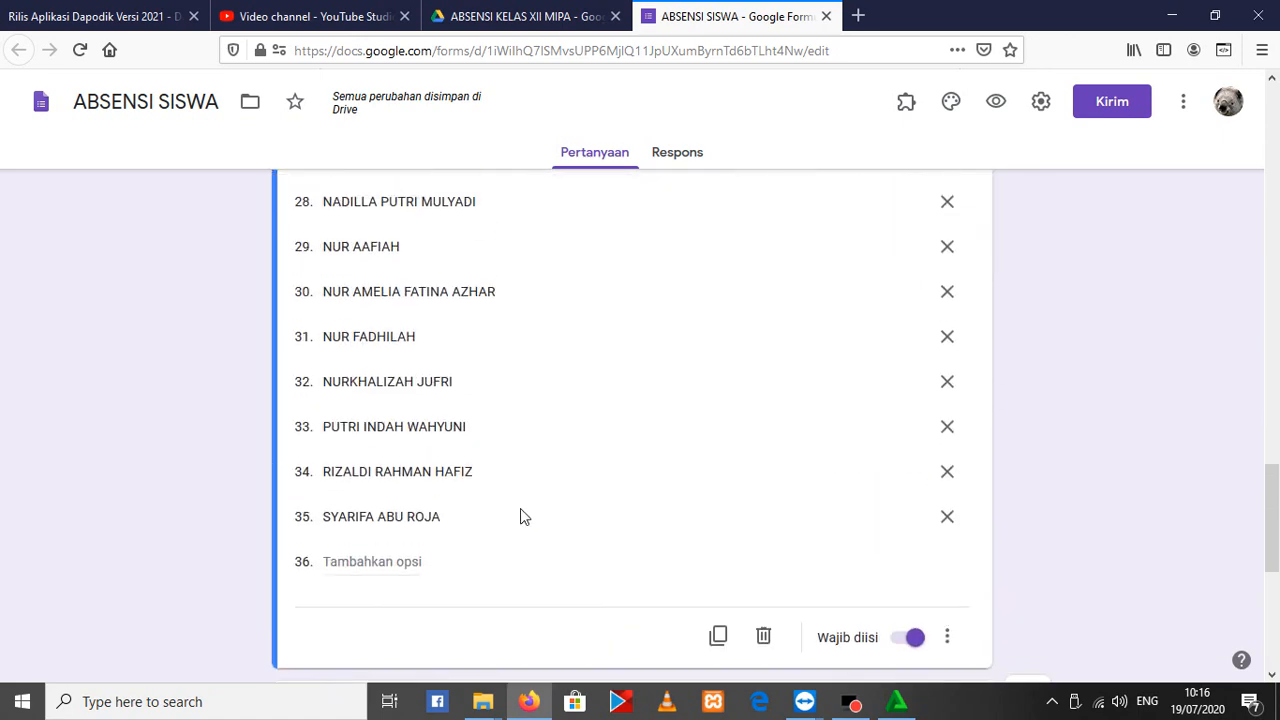
{"action": "left_click", "coordinate": [598, 535]}
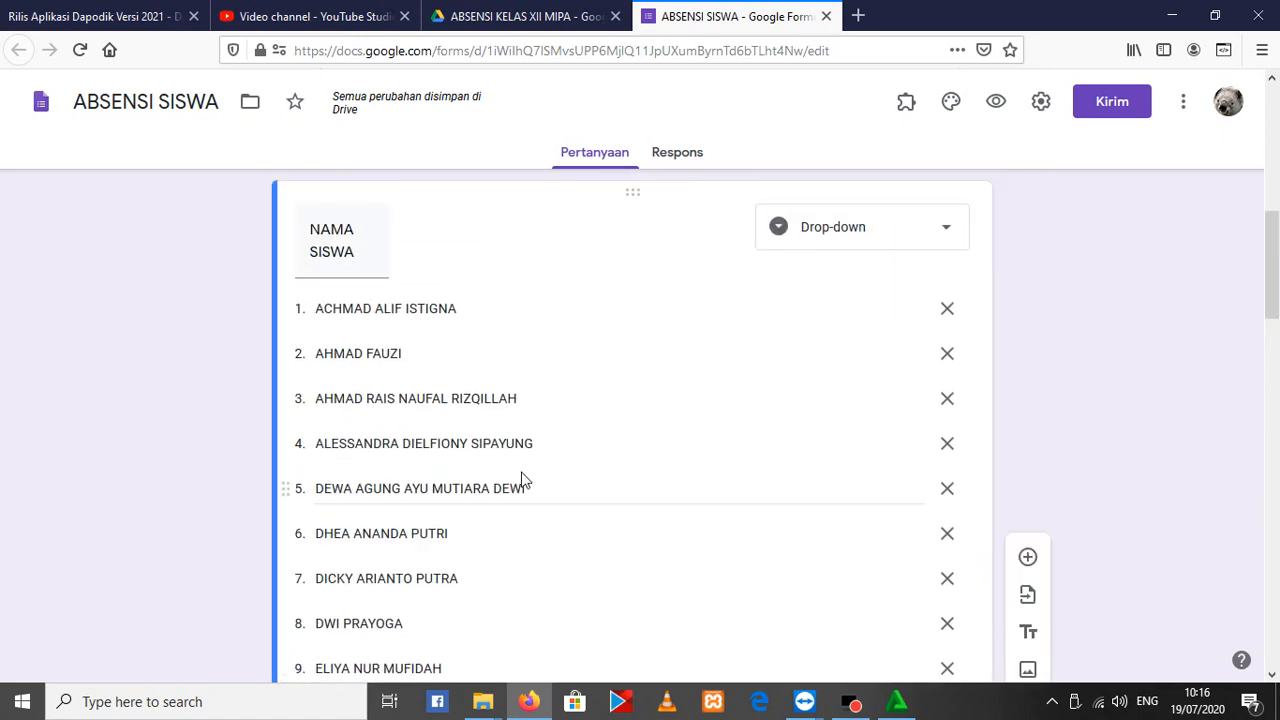
{"action": "scroll", "coordinate": [405, 291], "scroll_direction": "up", "scroll_amount": 1}
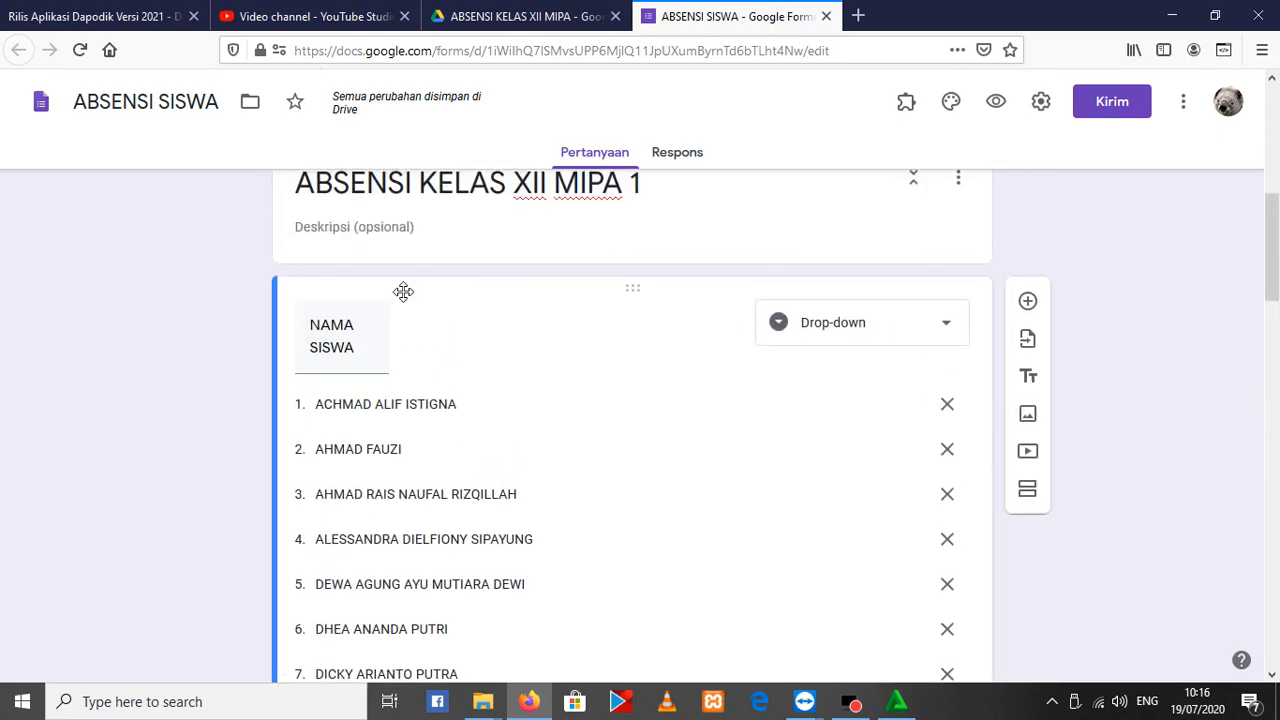
Rename the imported NAMA SISWA drop-down question as XII MIPA 1
{"action": "left_click", "coordinate": [350, 347]}
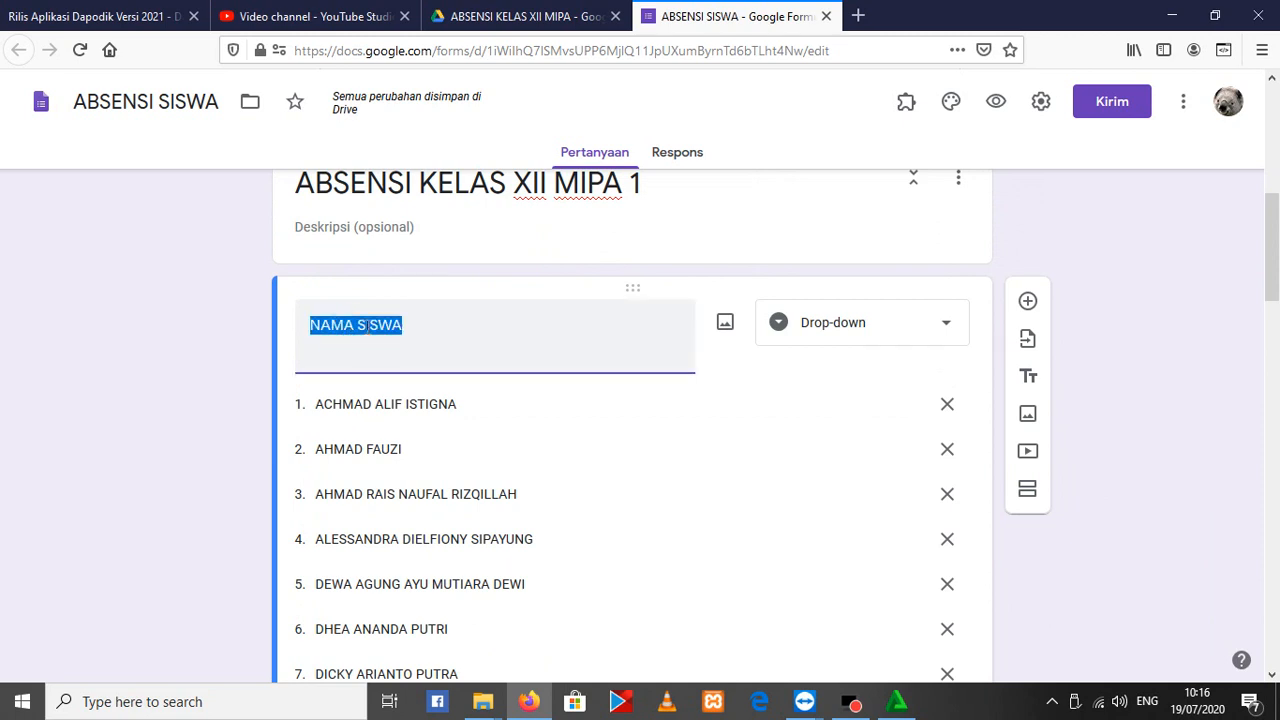
{"action": "type", "text": "XII"}
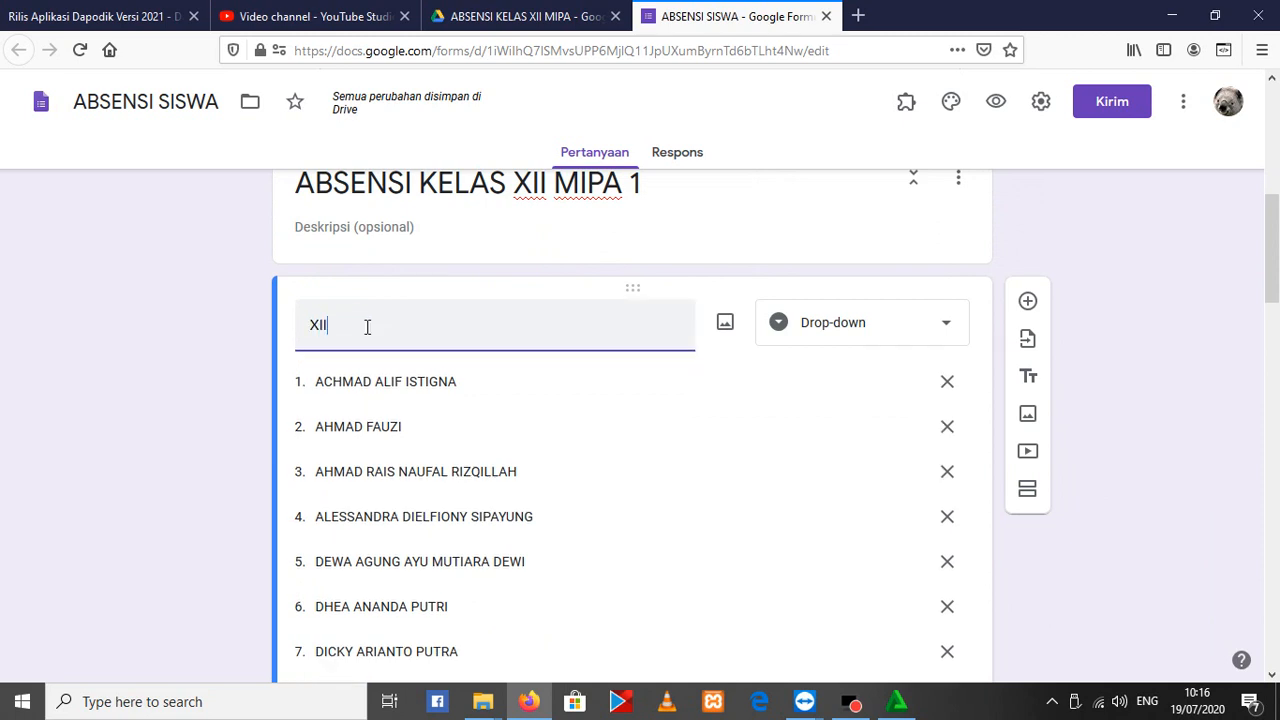
{"action": "type", "text": " MIPA 1"}
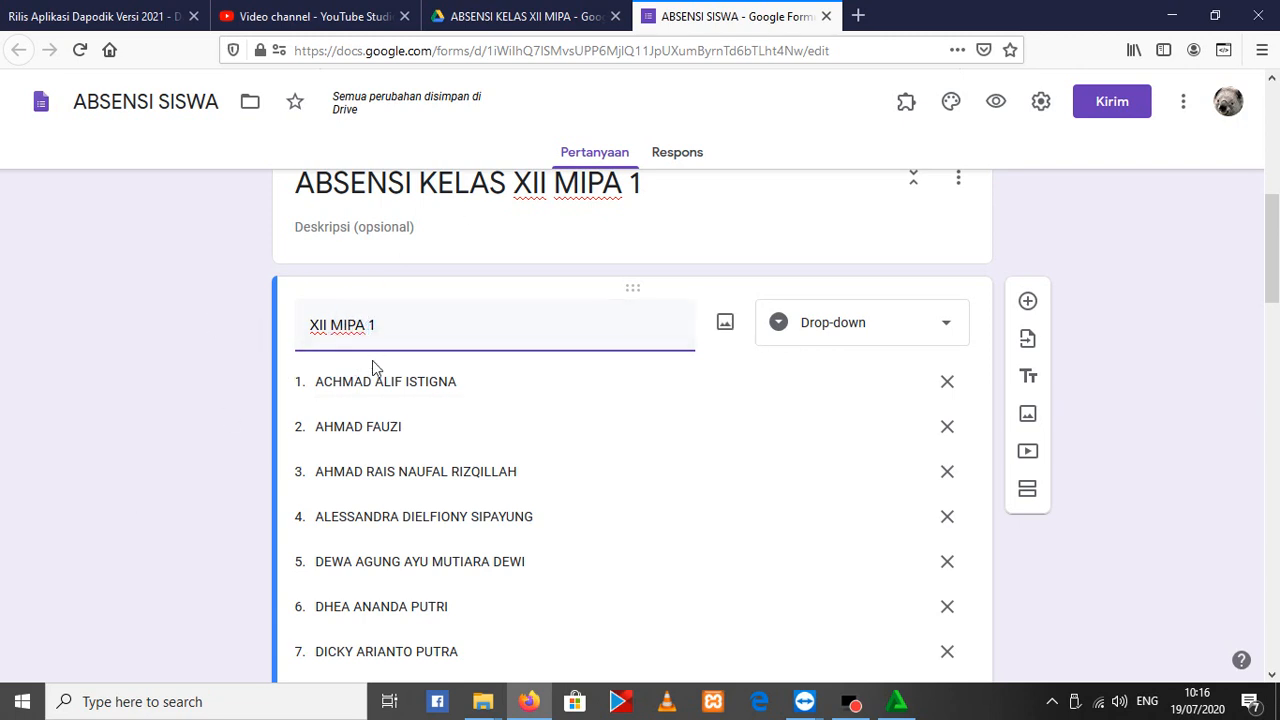
Add a new section after the KETERANGAN TIDAK MASUK question that ends the XII MIPA 1 section
{"action": "scroll", "coordinate": [880, 470], "scroll_direction": "down", "scroll_amount": 20}
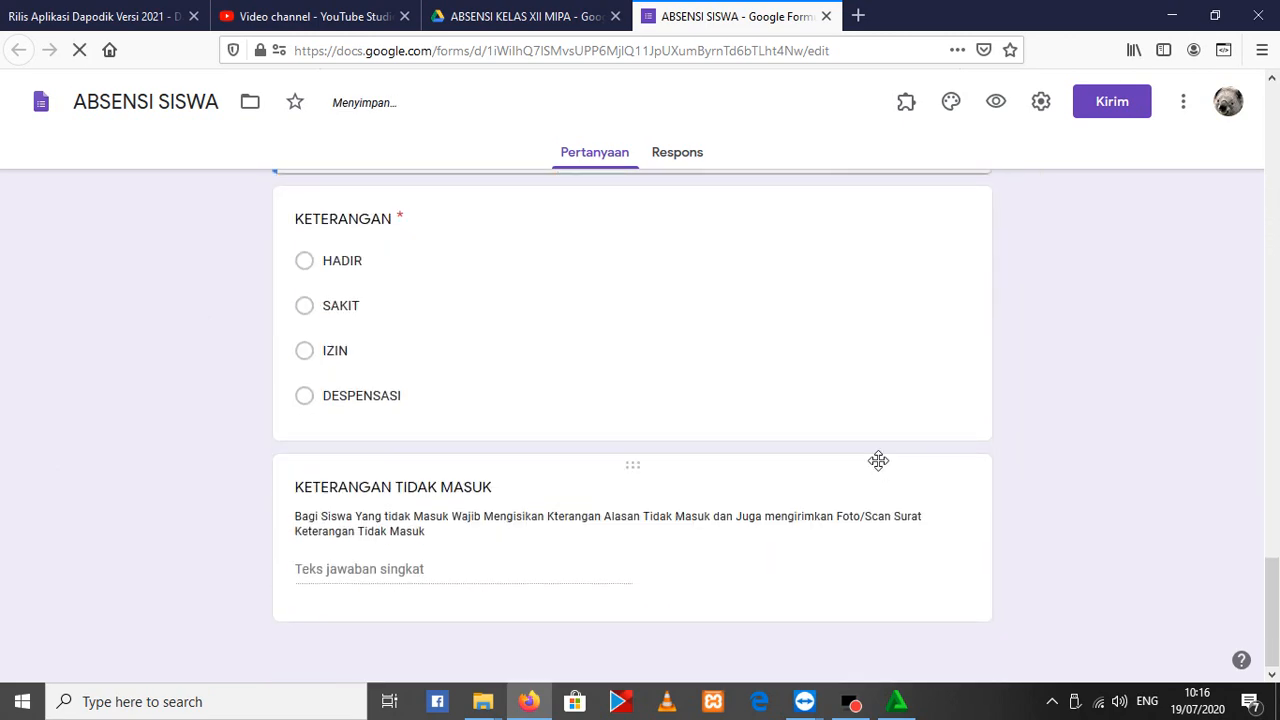
{"action": "left_click", "coordinate": [696, 583]}
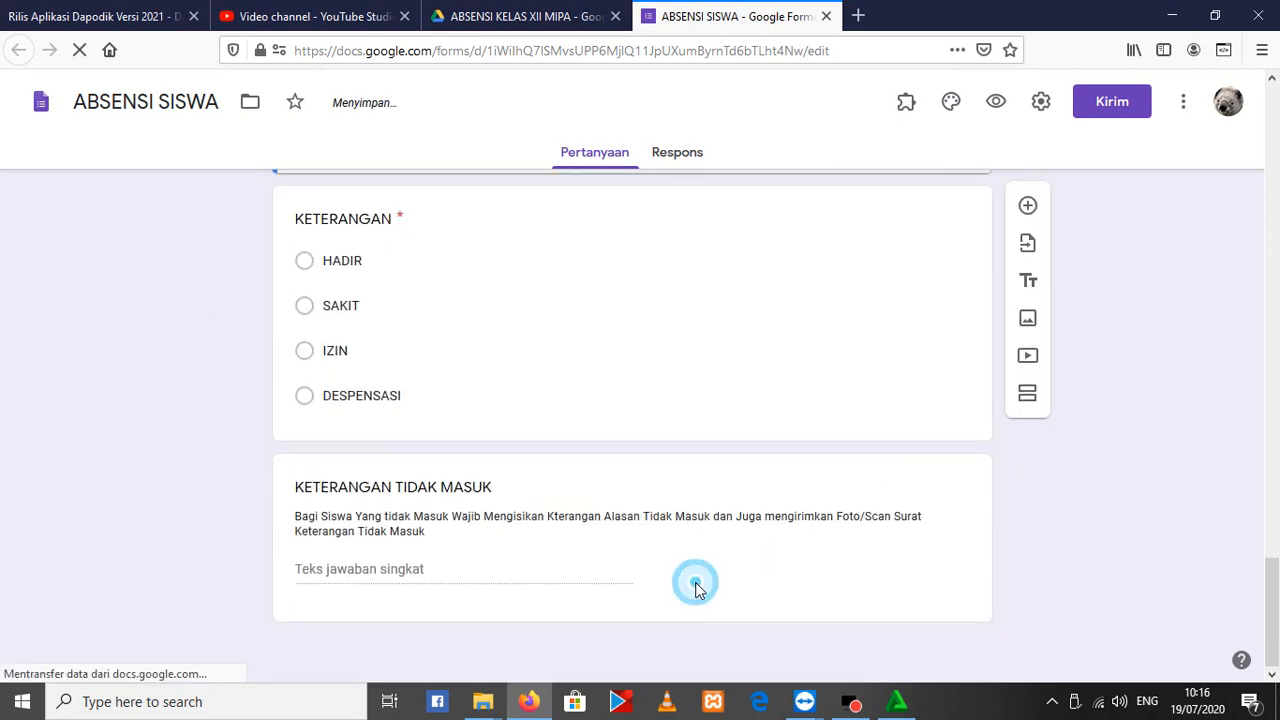
{"action": "left_click", "coordinate": [583, 539]}
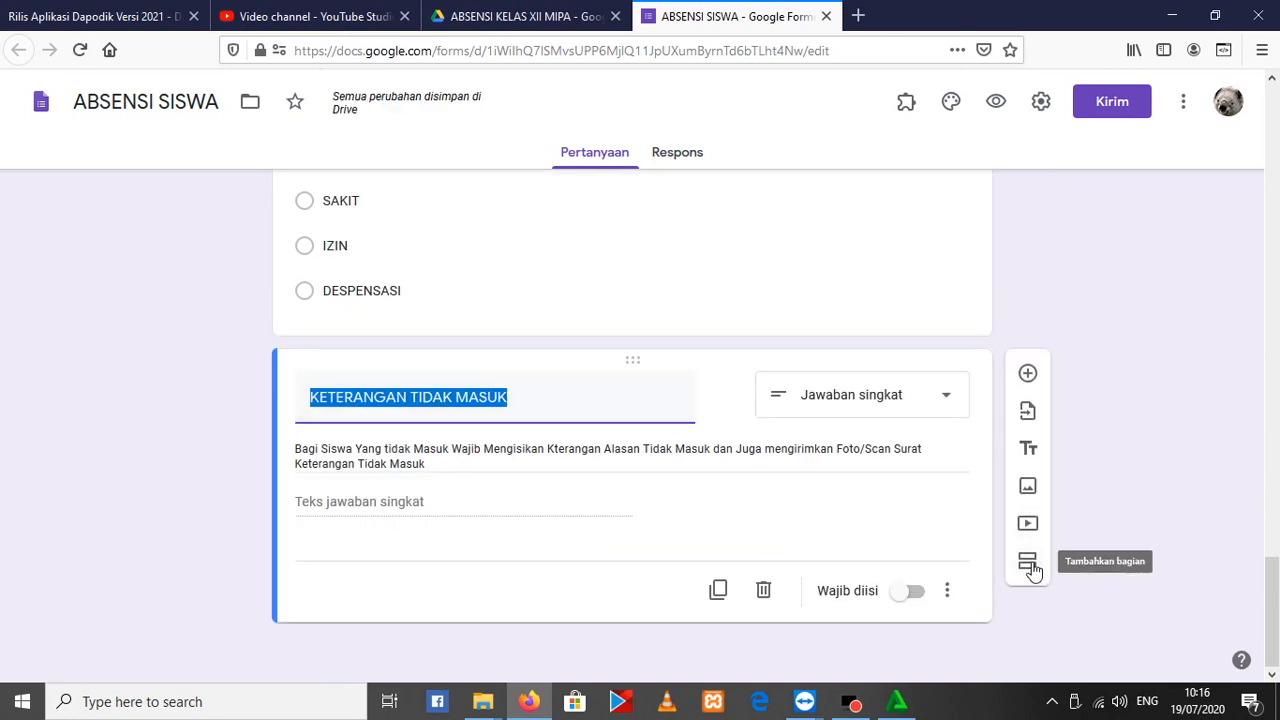
{"action": "left_click", "coordinate": [1031, 566]}
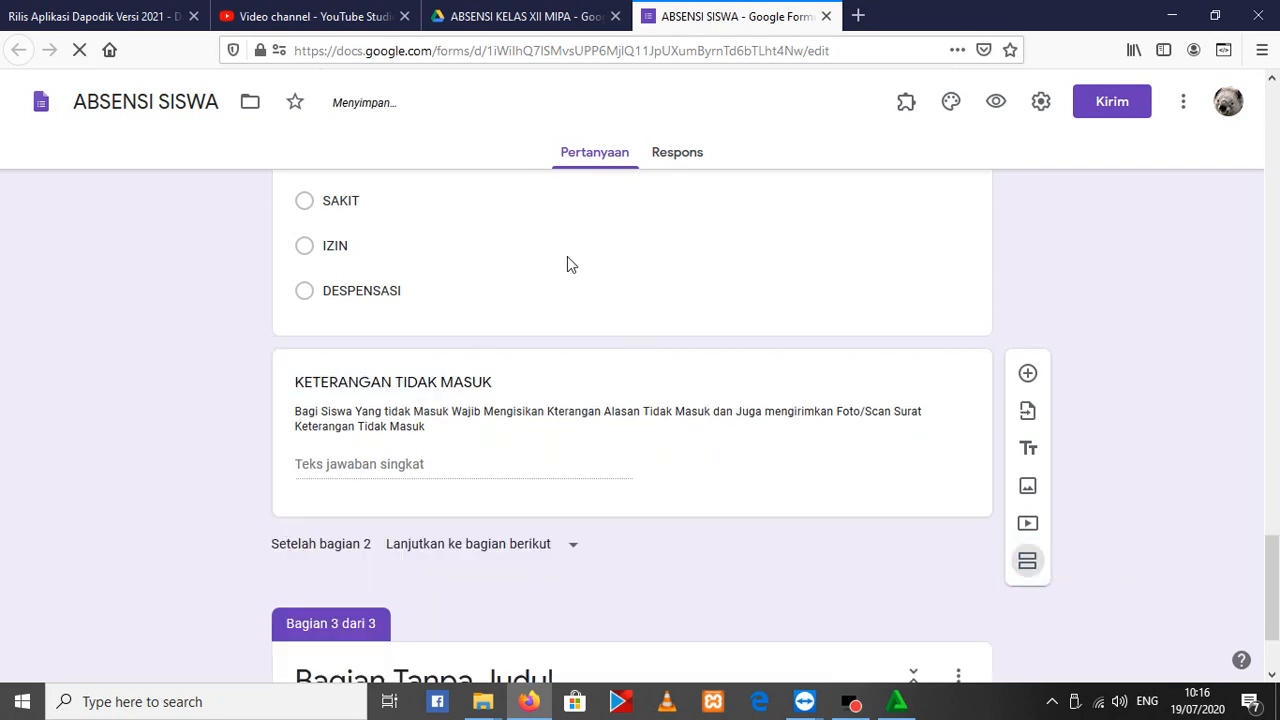
Title the new third section ABSENSI XII MIPA 2
{"action": "left_click", "coordinate": [465, 543]}
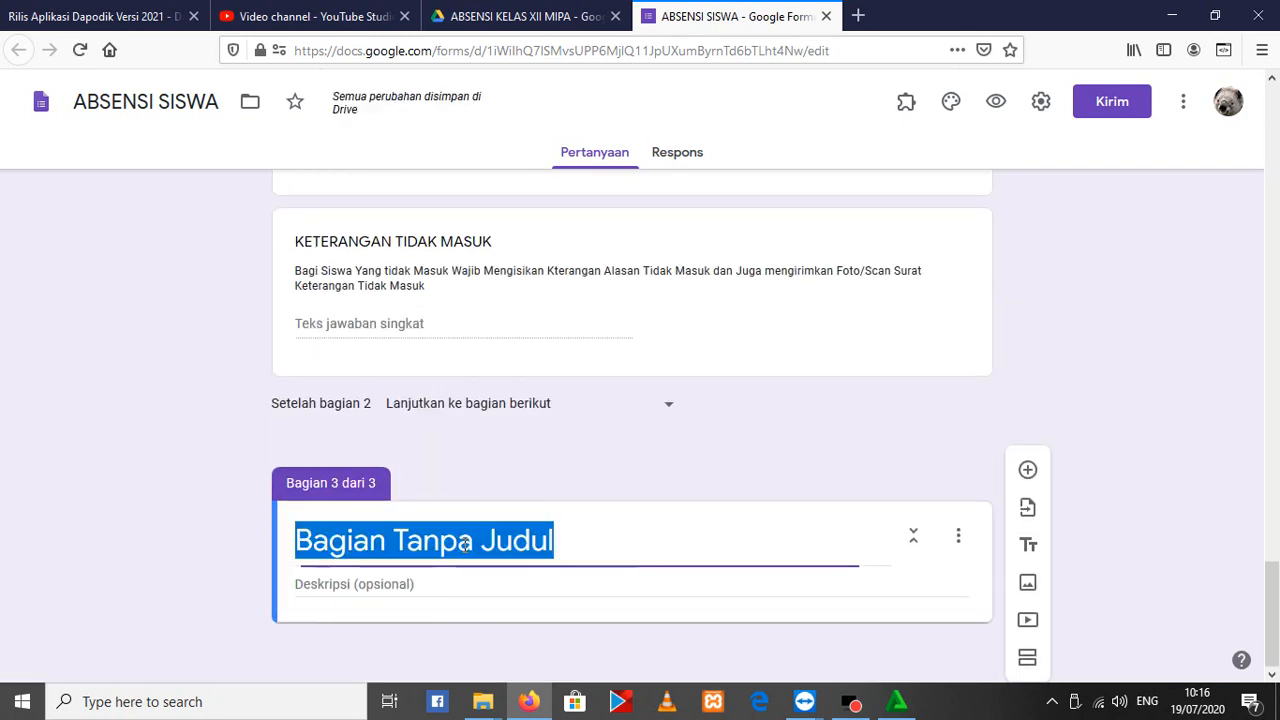
{"action": "type", "text": "KE"}
{"action": "key", "text": "BackSpace"}
{"action": "key", "text": "BackSpace"}
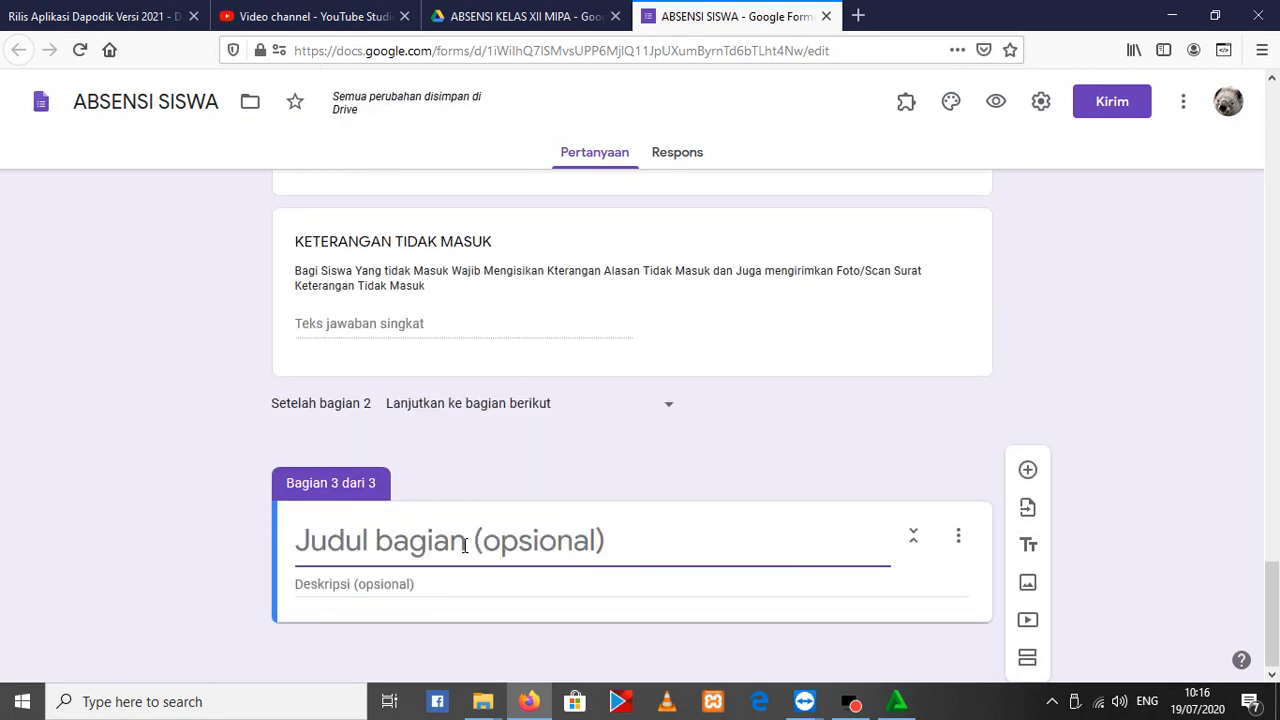
{"action": "type", "text": "ABSENSI"}
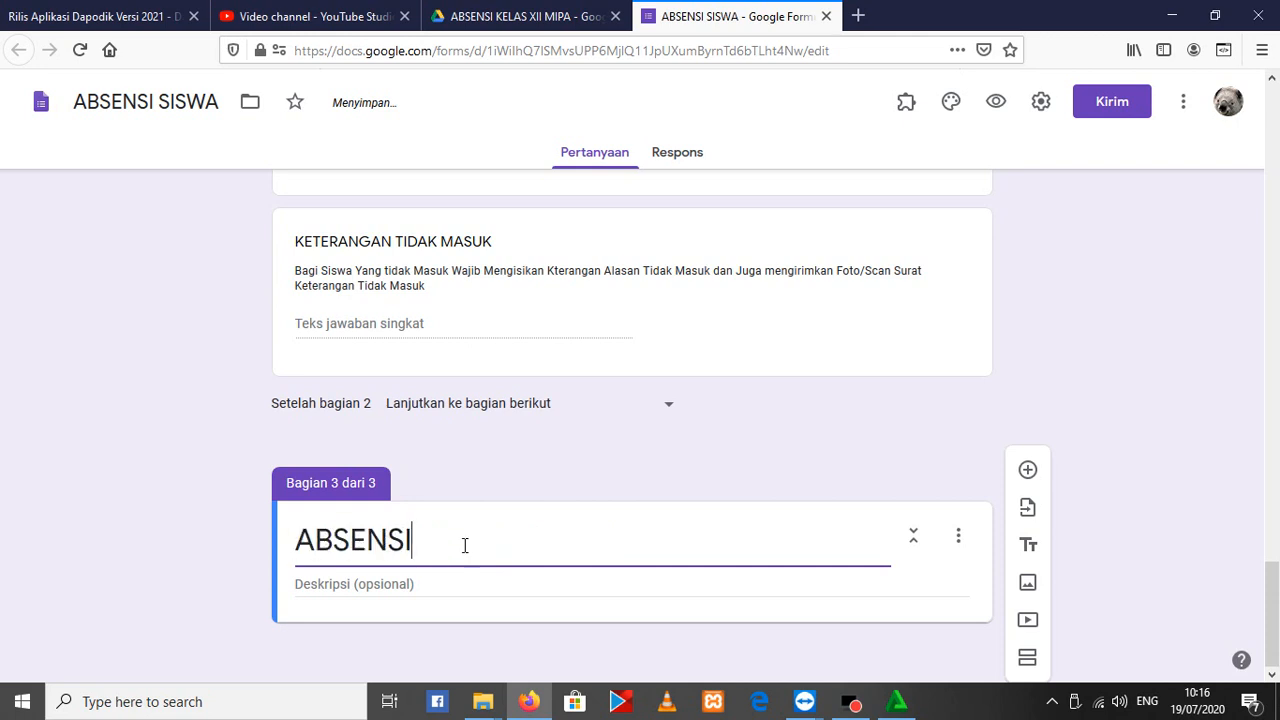
{"action": "type", "text": " XII MIPA 2"}
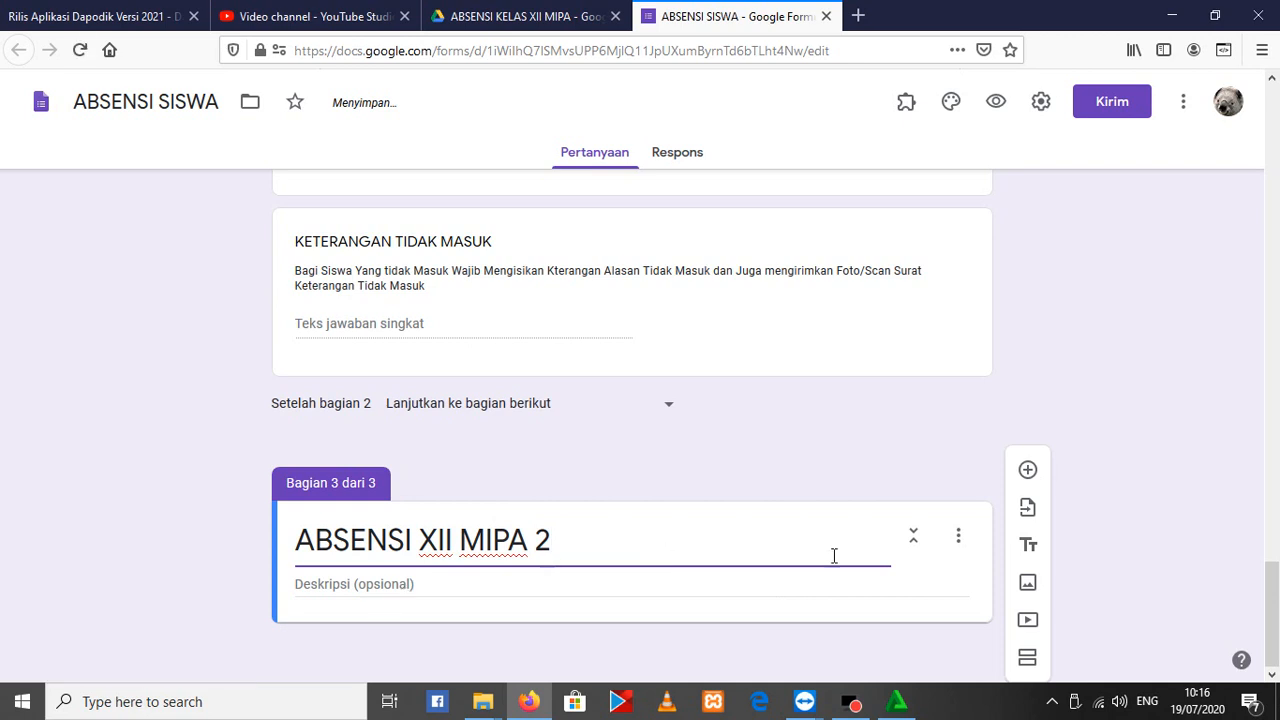
Import all questions from the existing XII MIPA 2 form into the ABSENSI XII MIPA 2 section
{"action": "left_click", "coordinate": [1031, 511]}
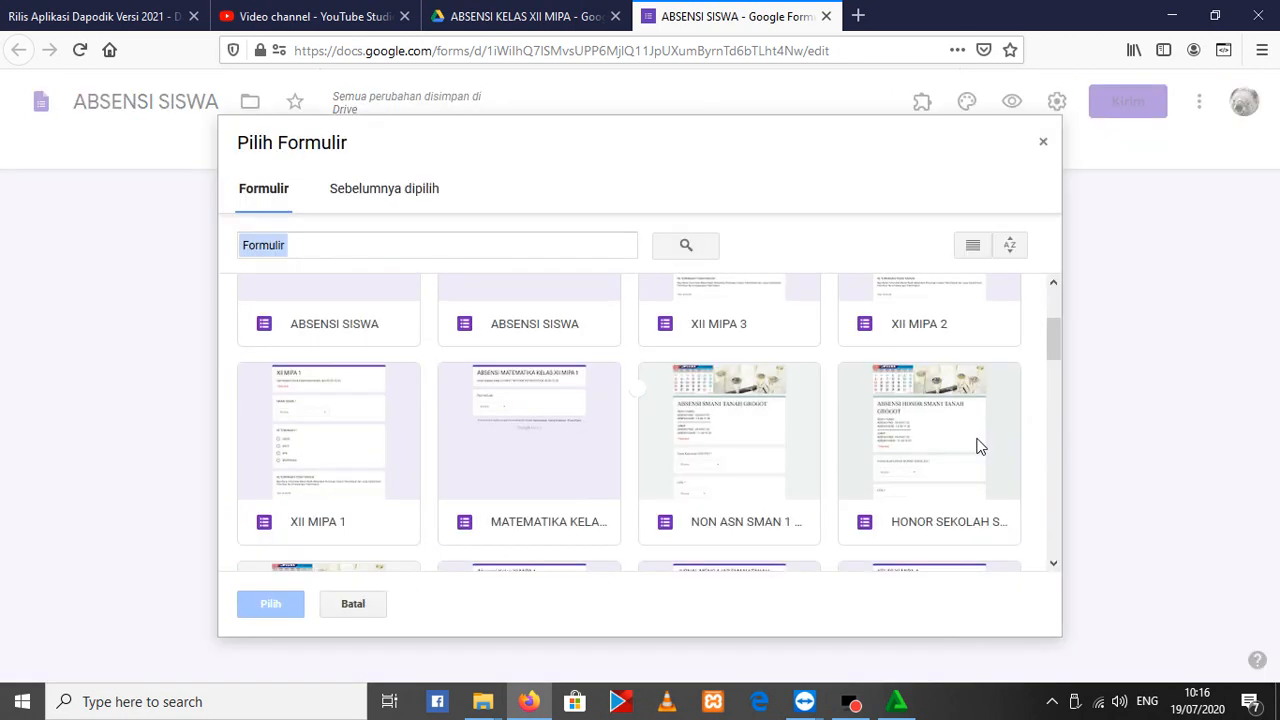
{"action": "double_click", "coordinate": [970, 320]}
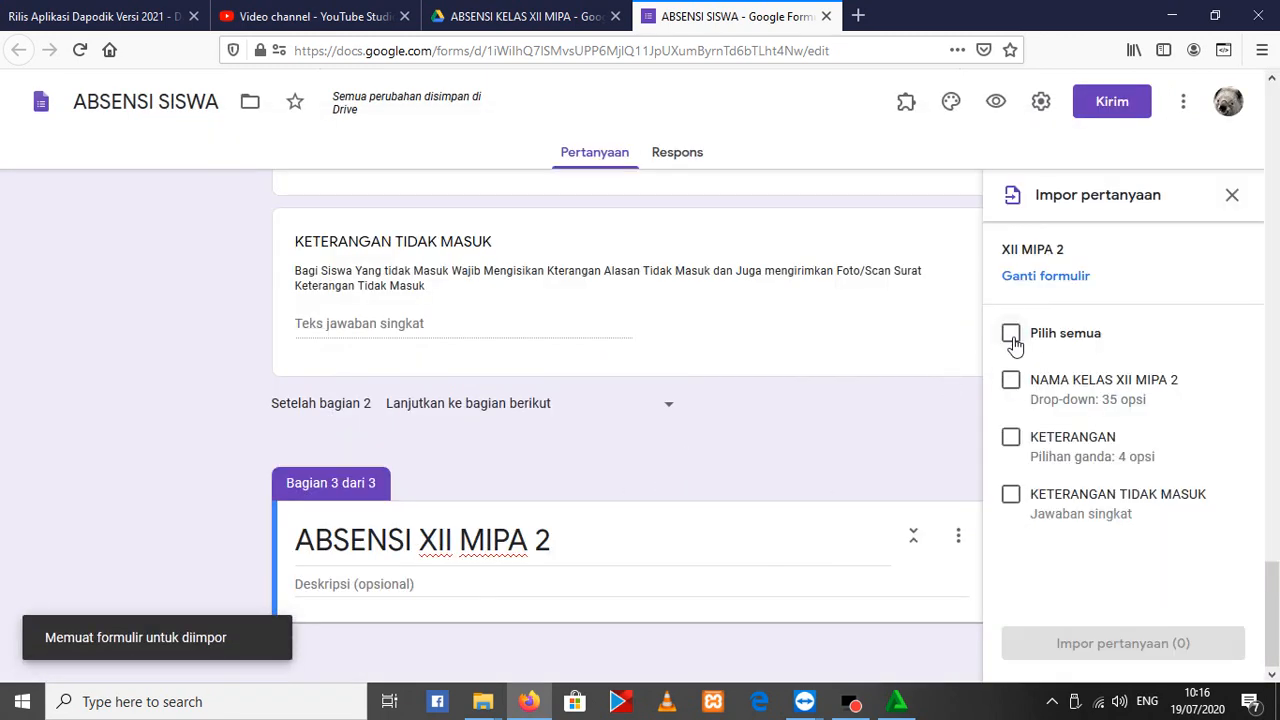
{"action": "left_click", "coordinate": [1012, 336]}
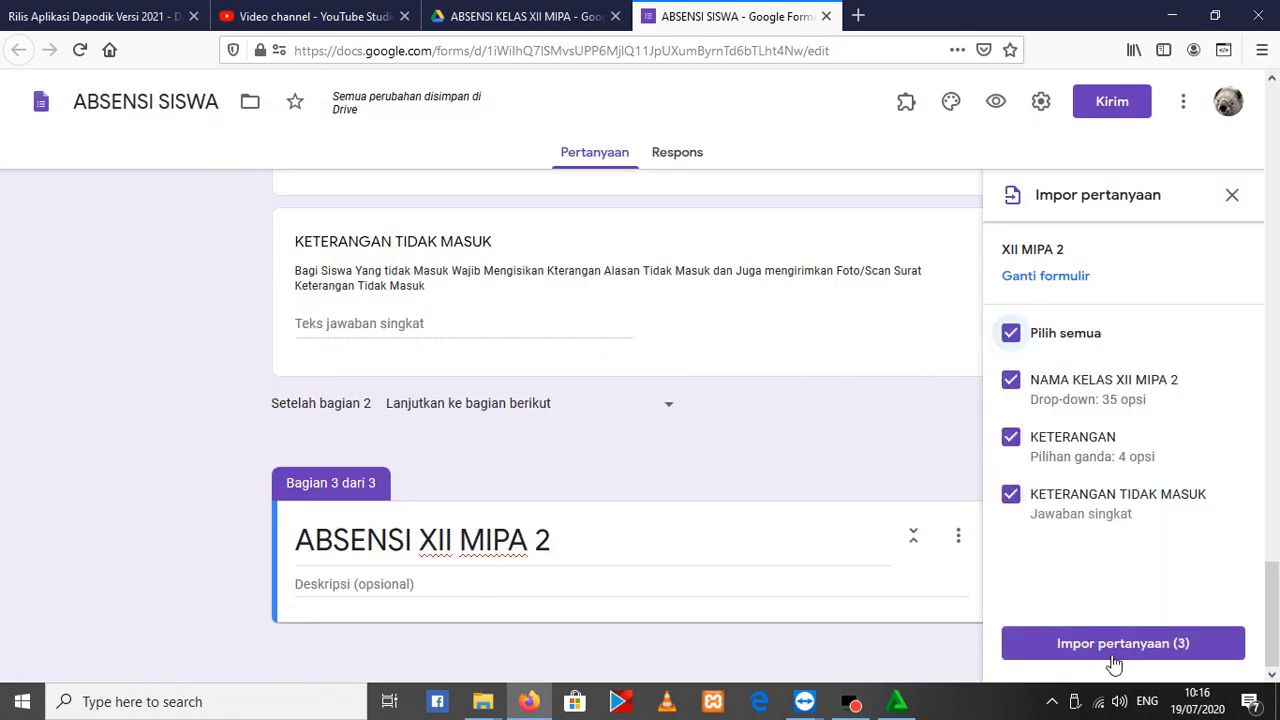
{"action": "left_click", "coordinate": [1110, 650]}
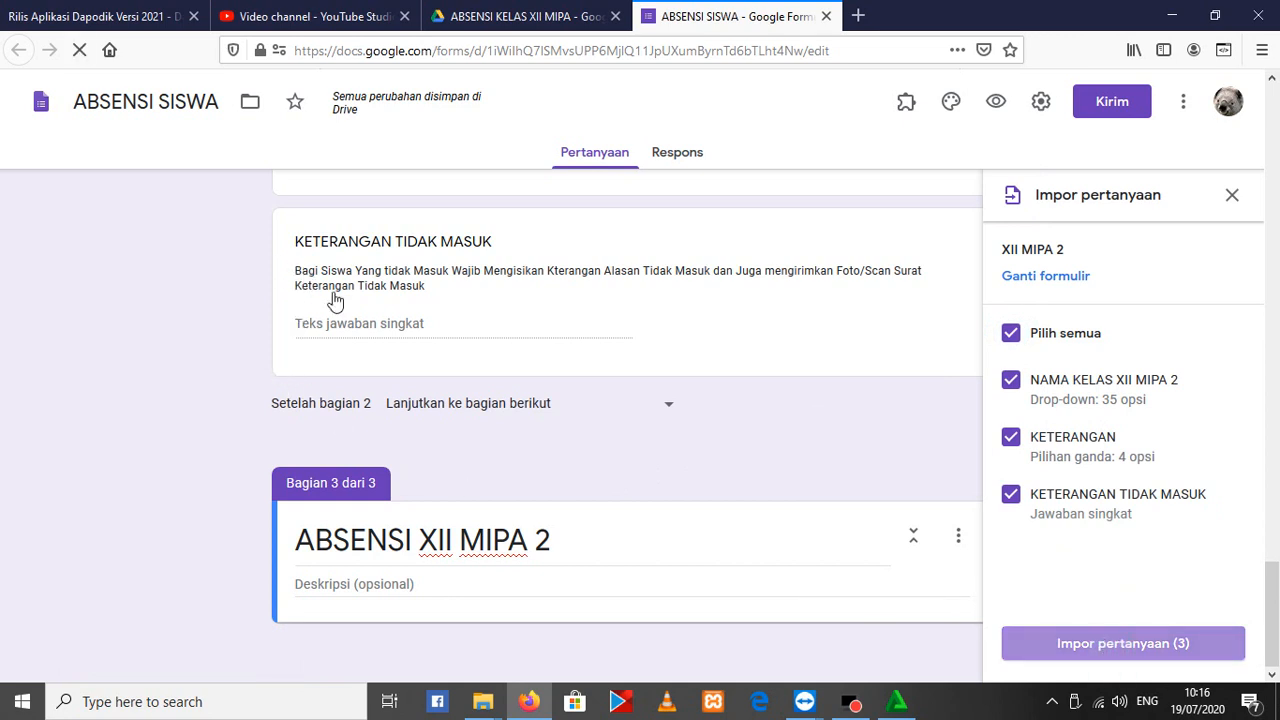
Reuse the XII MIPA 1 question title to rename the imported NAMA KELAS XII MIPA 2 drop-down as XII MIPA 2
{"action": "scroll", "coordinate": [569, 432], "scroll_direction": "down", "scroll_amount": 3}
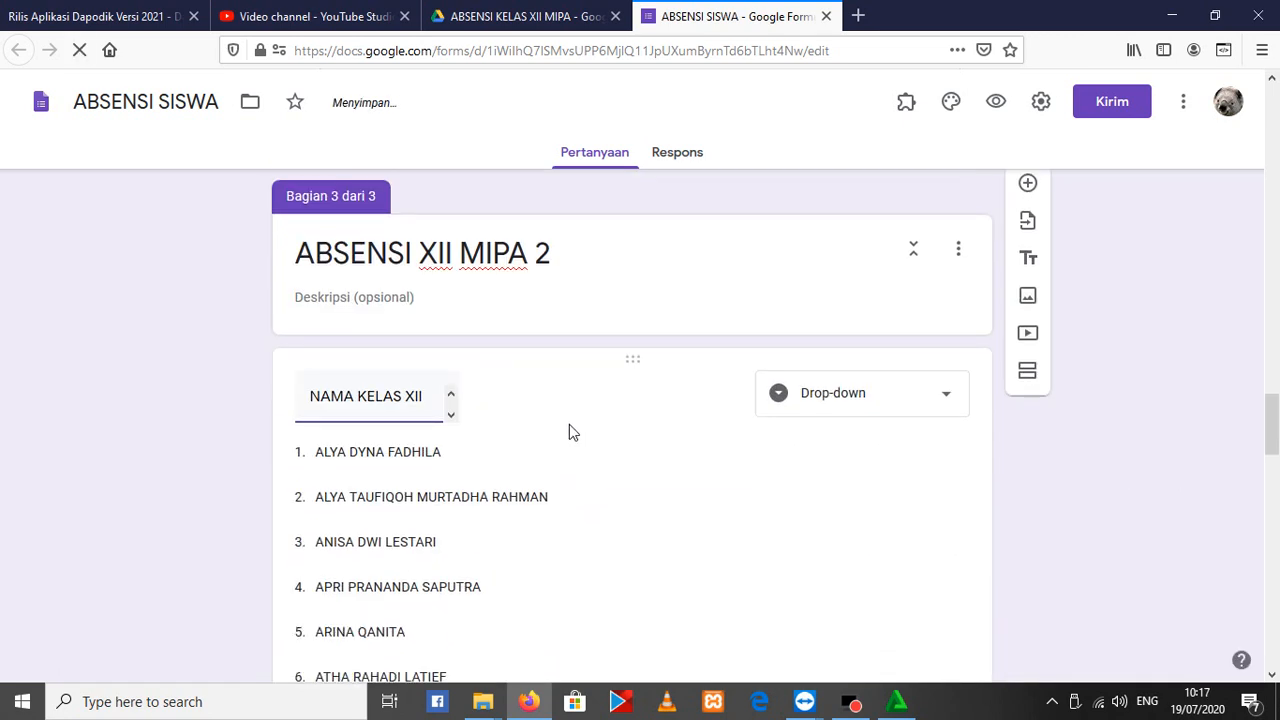
{"action": "scroll", "coordinate": [631, 376], "scroll_direction": "up", "scroll_amount": 15}
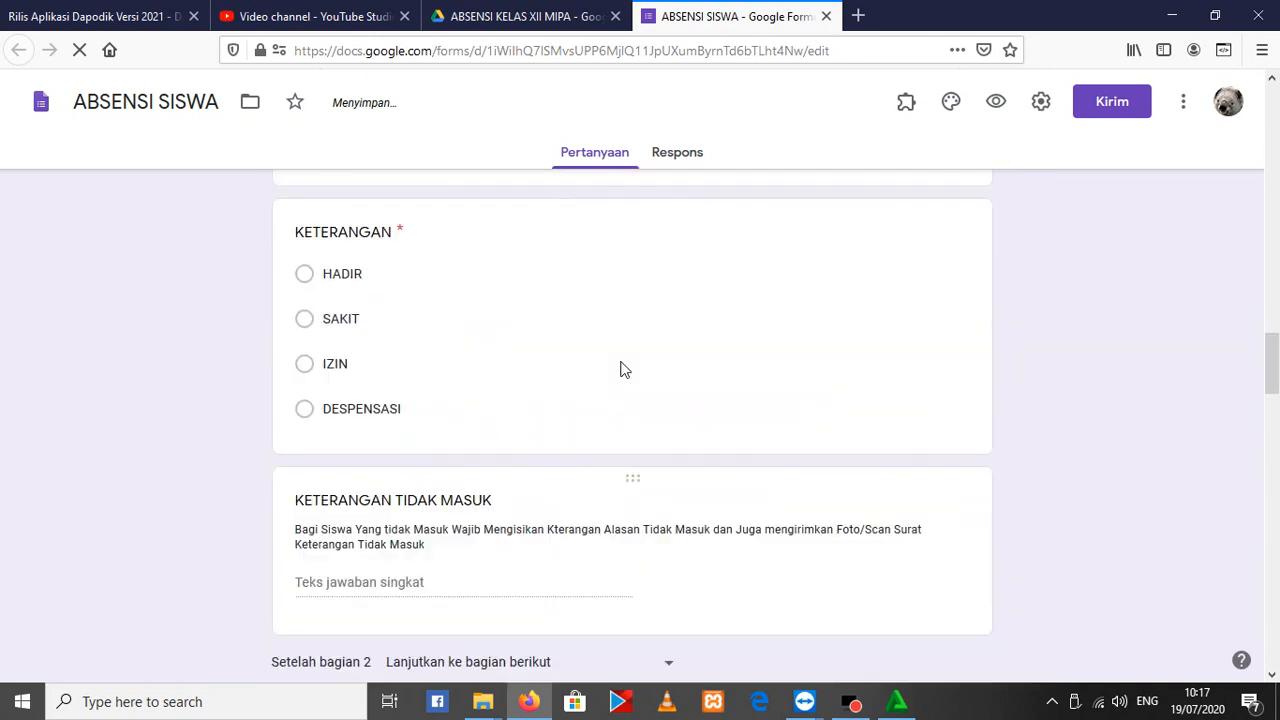
{"action": "scroll", "coordinate": [417, 306], "scroll_direction": "up", "scroll_amount": 8}
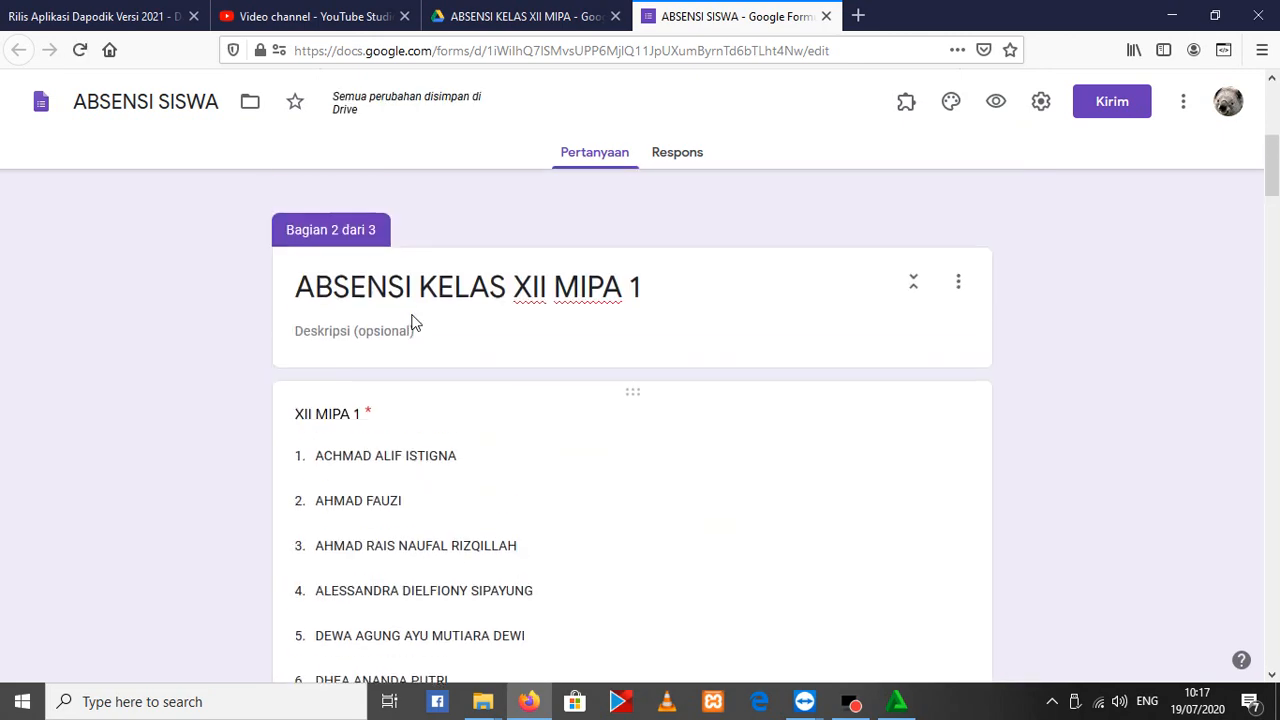
{"action": "left_click", "coordinate": [327, 421]}
{"action": "triple_click", "coordinate": [367, 429]}
{"action": "key", "text": "ctrl+c"}
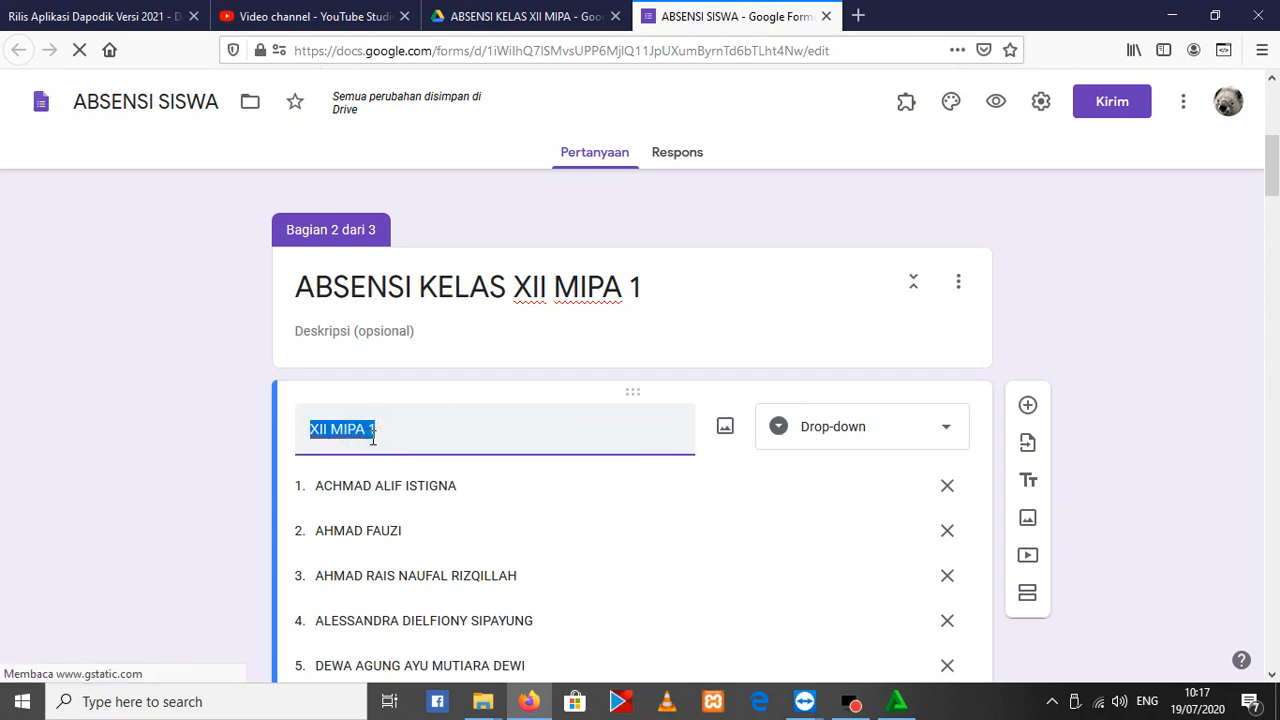
{"action": "scroll", "coordinate": [454, 400], "scroll_direction": "down", "scroll_amount": 13}
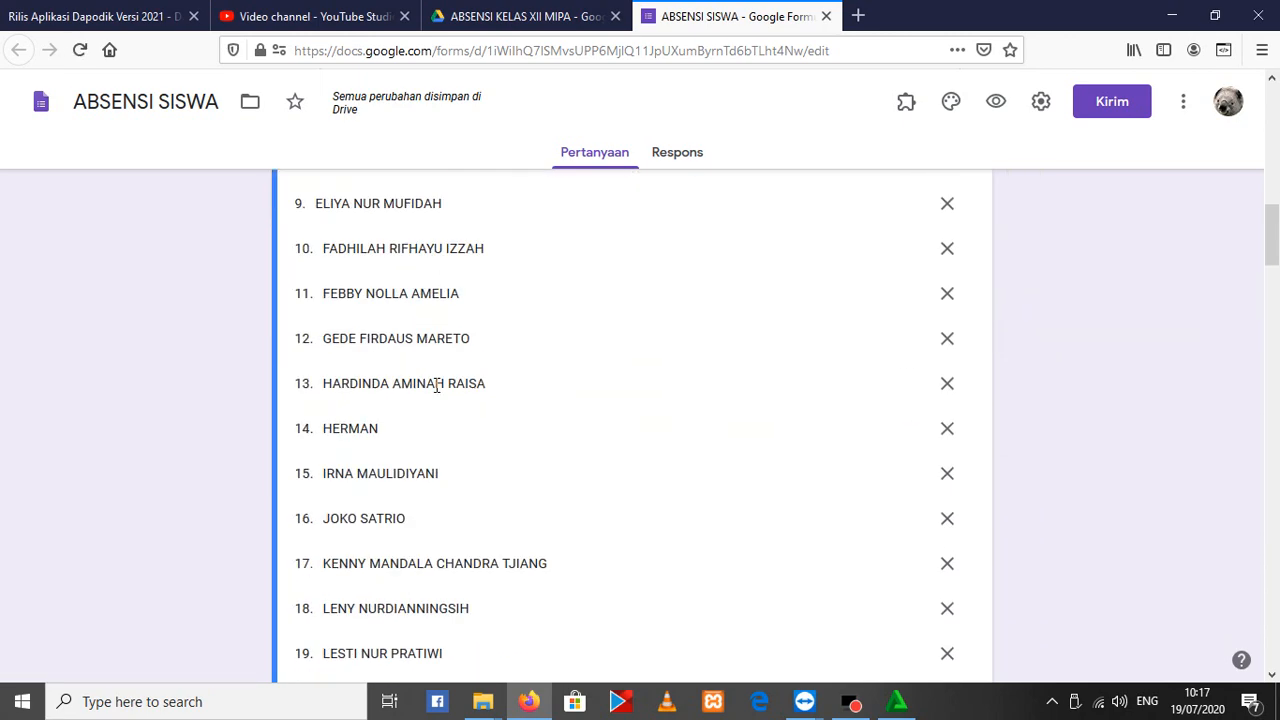
{"action": "scroll", "coordinate": [423, 387], "scroll_direction": "down", "scroll_amount": 15}
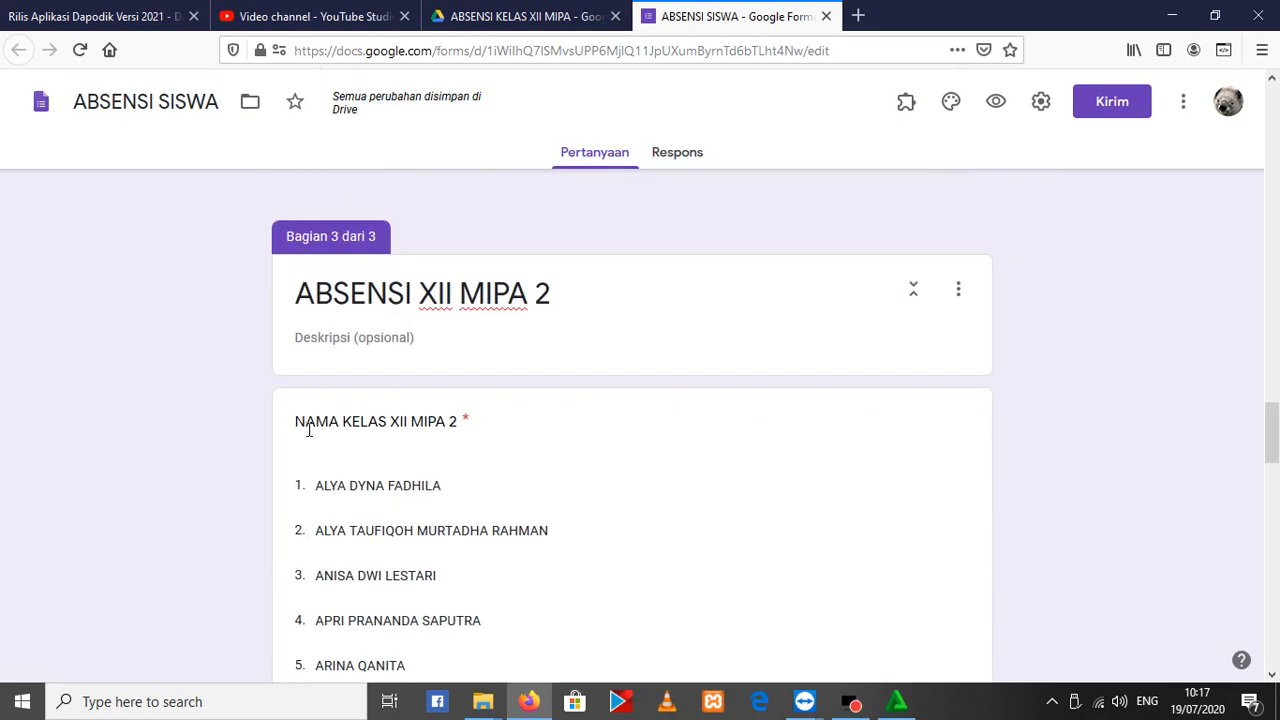
{"action": "left_click", "coordinate": [350, 421]}
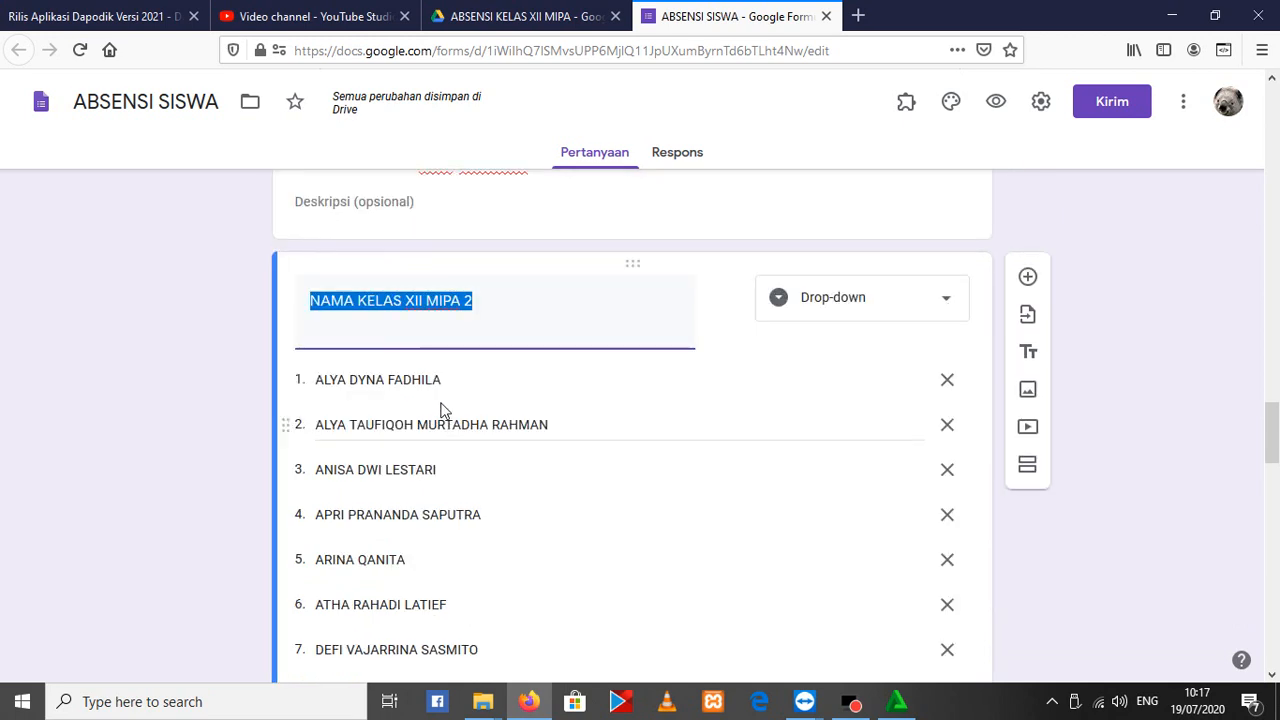
{"action": "key", "text": "ctrl+v"}
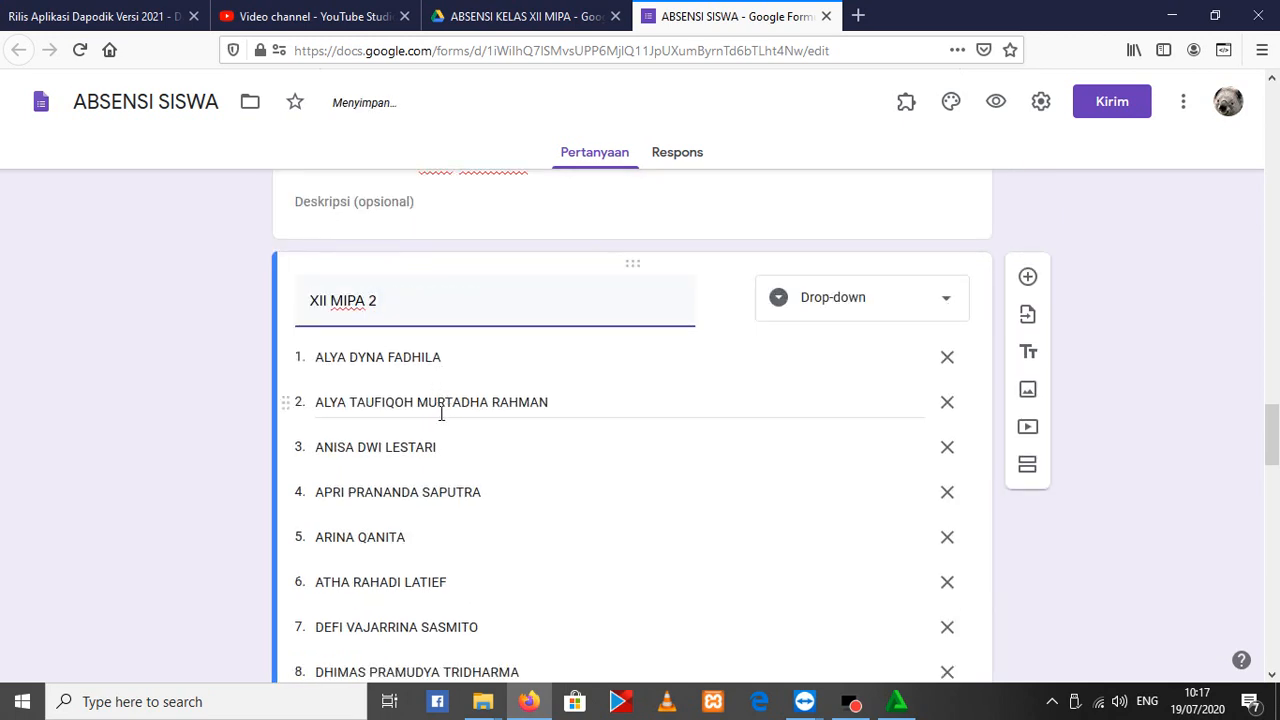
Add a fourth section directly after the XII MIPA 2 student name drop-down
{"action": "scroll", "coordinate": [441, 413], "scroll_direction": "down", "scroll_amount": 15}
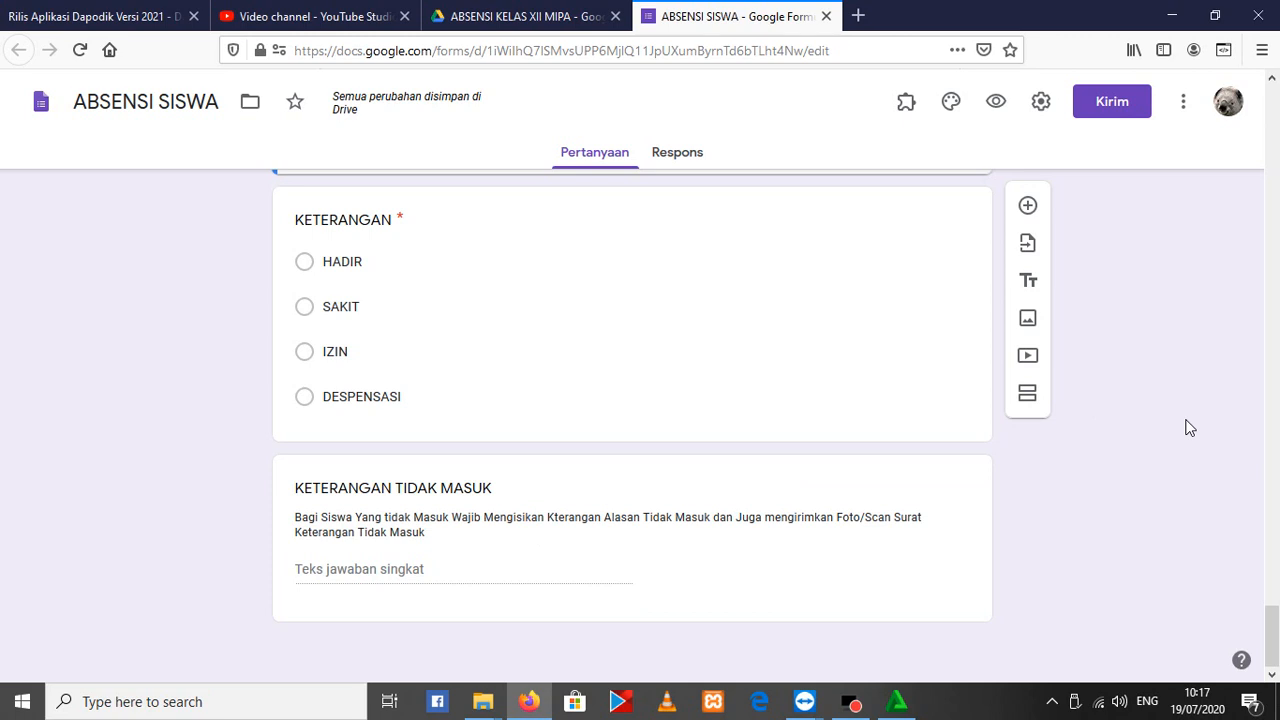
{"action": "left_click", "coordinate": [1028, 395]}
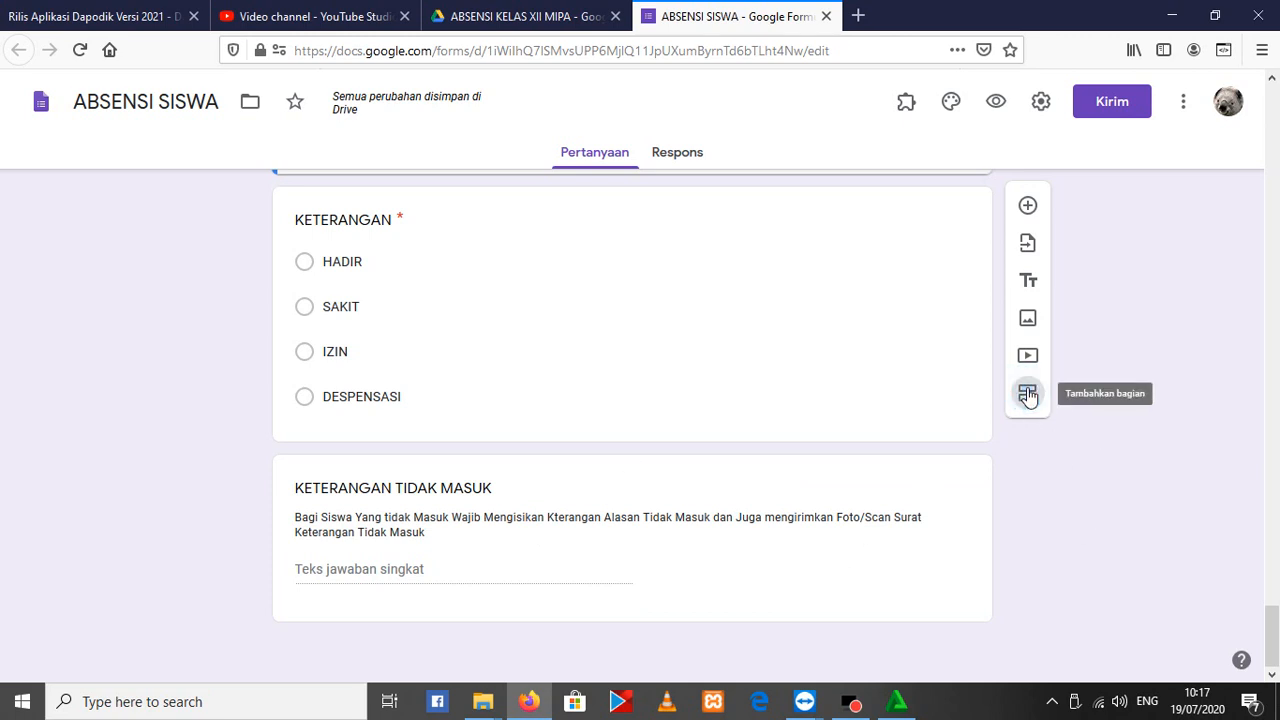
{"action": "scroll", "coordinate": [448, 518], "scroll_direction": "down", "scroll_amount": 2}
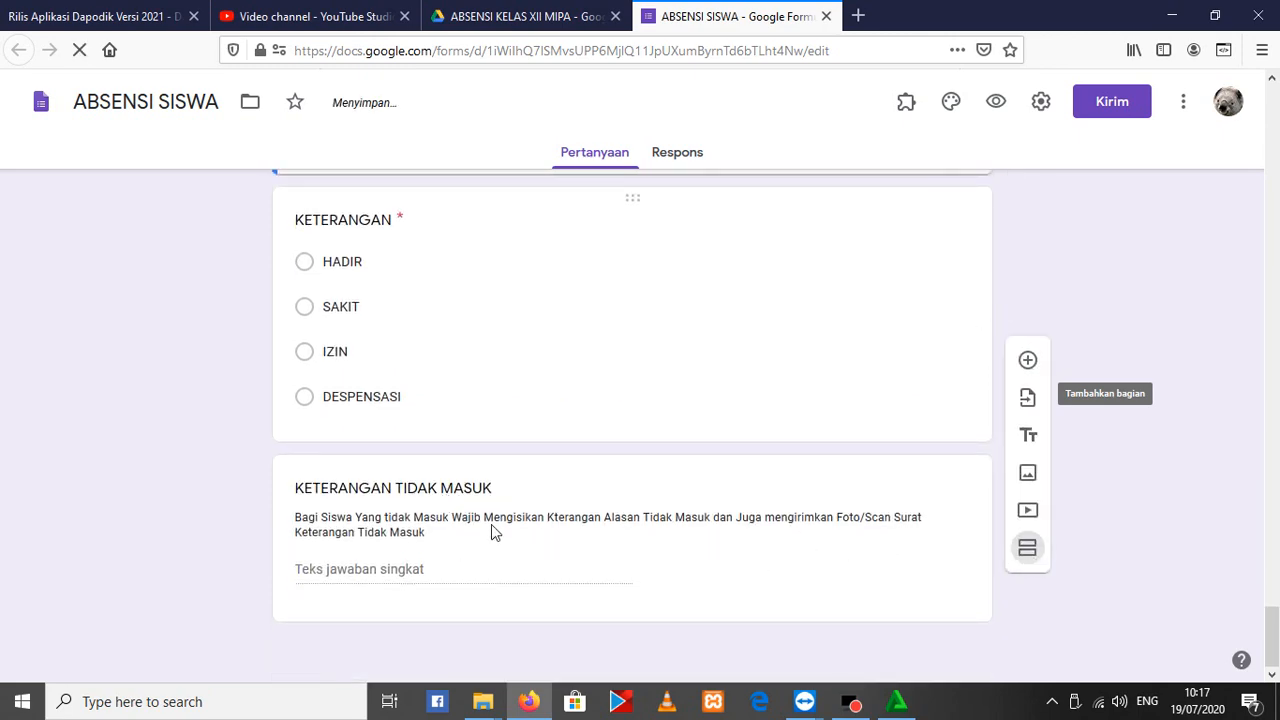
{"action": "scroll", "coordinate": [491, 524], "scroll_direction": "up", "scroll_amount": 6}
{"action": "scroll", "coordinate": [510, 540], "scroll_direction": "down", "scroll_amount": 4}
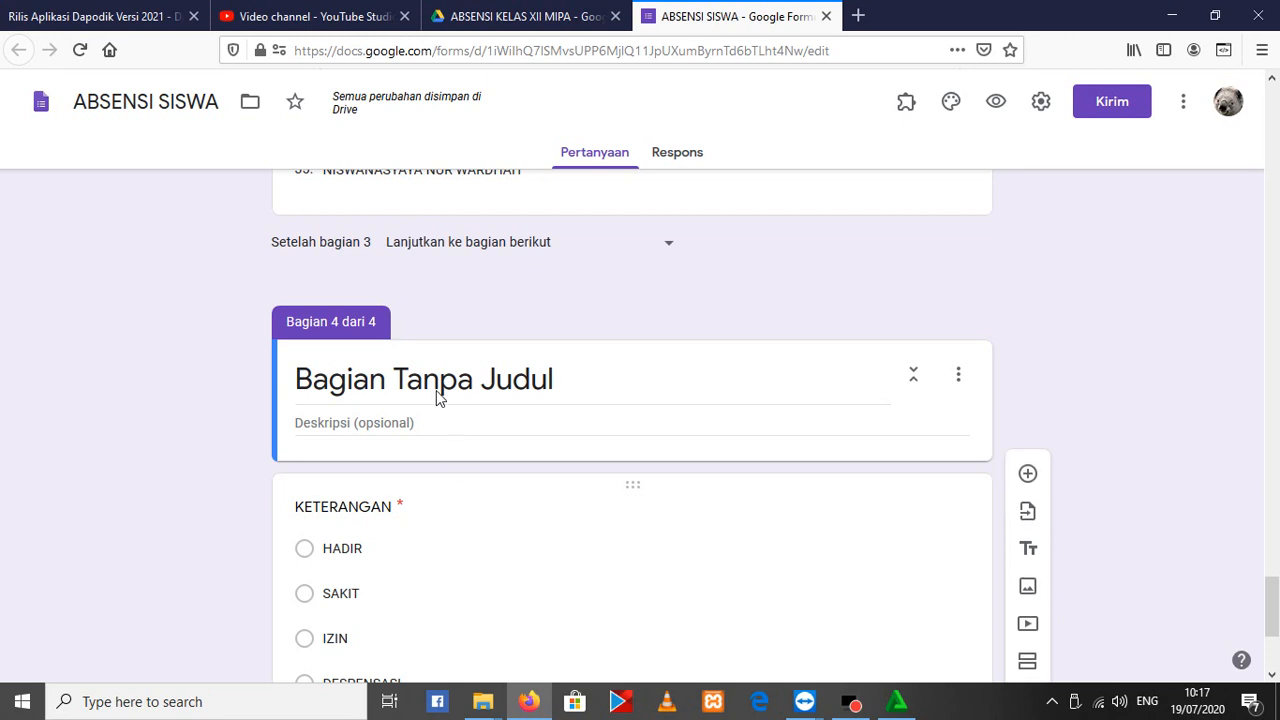
{"action": "scroll", "coordinate": [461, 369], "scroll_direction": "up", "scroll_amount": 3}
{"action": "scroll", "coordinate": [214, 337], "scroll_direction": "down", "scroll_amount": 2}
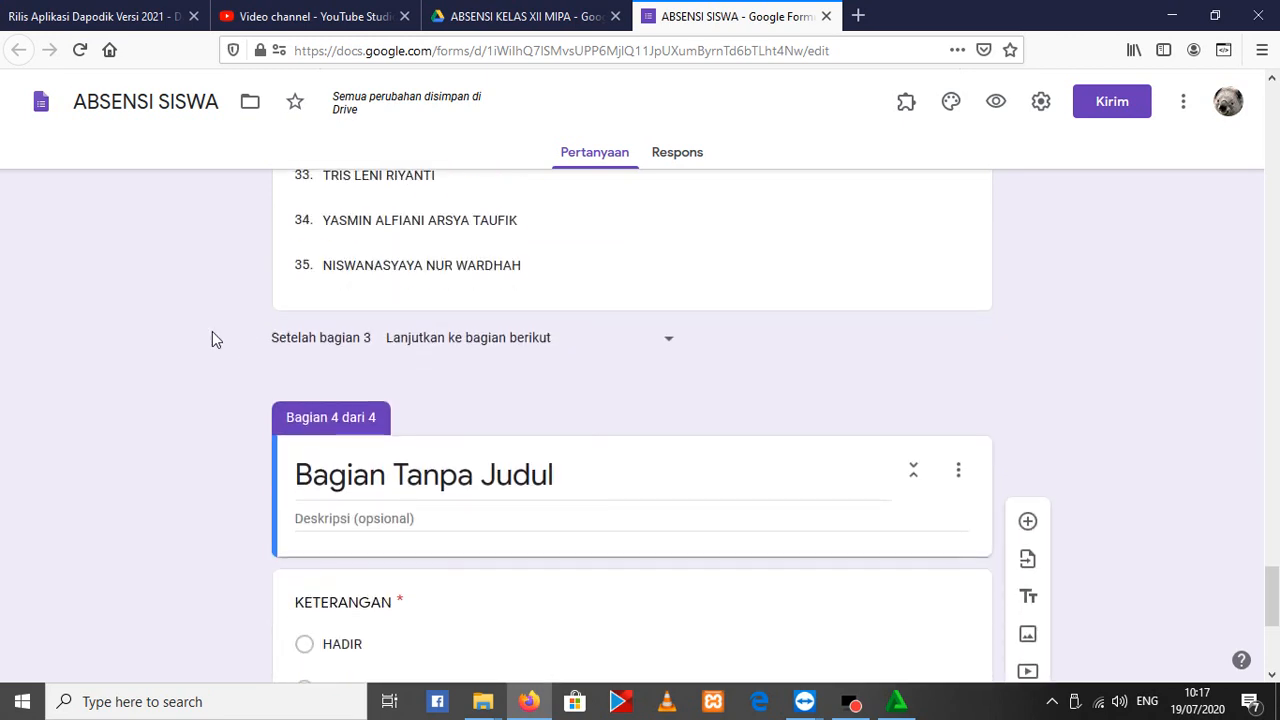
Move the KETERANGAN question out of the untitled fourth section to the end of section 3
{"action": "left_click", "coordinate": [632, 459]}
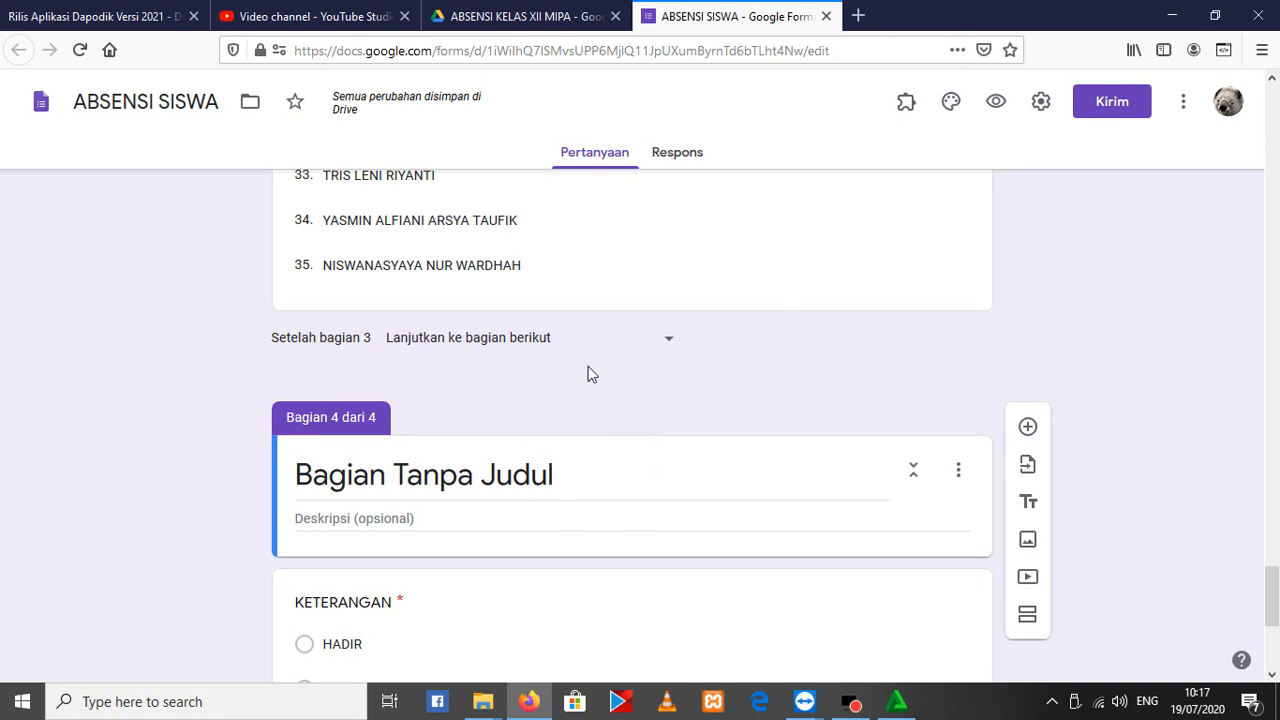
{"action": "scroll", "coordinate": [606, 477], "scroll_direction": "up", "scroll_amount": 1}
{"action": "scroll", "coordinate": [583, 489], "scroll_direction": "down", "scroll_amount": 4}
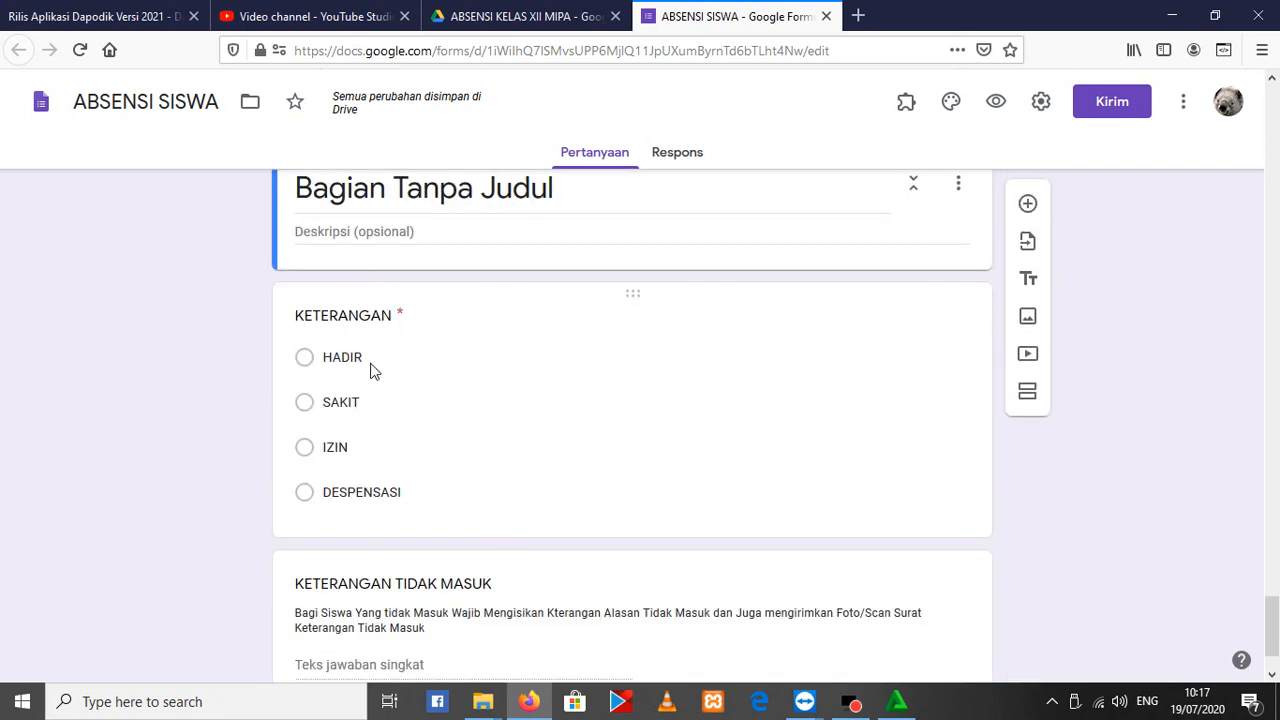
{"action": "scroll", "coordinate": [729, 394], "scroll_direction": "up", "scroll_amount": 2}
{"action": "left_click", "coordinate": [634, 350]}
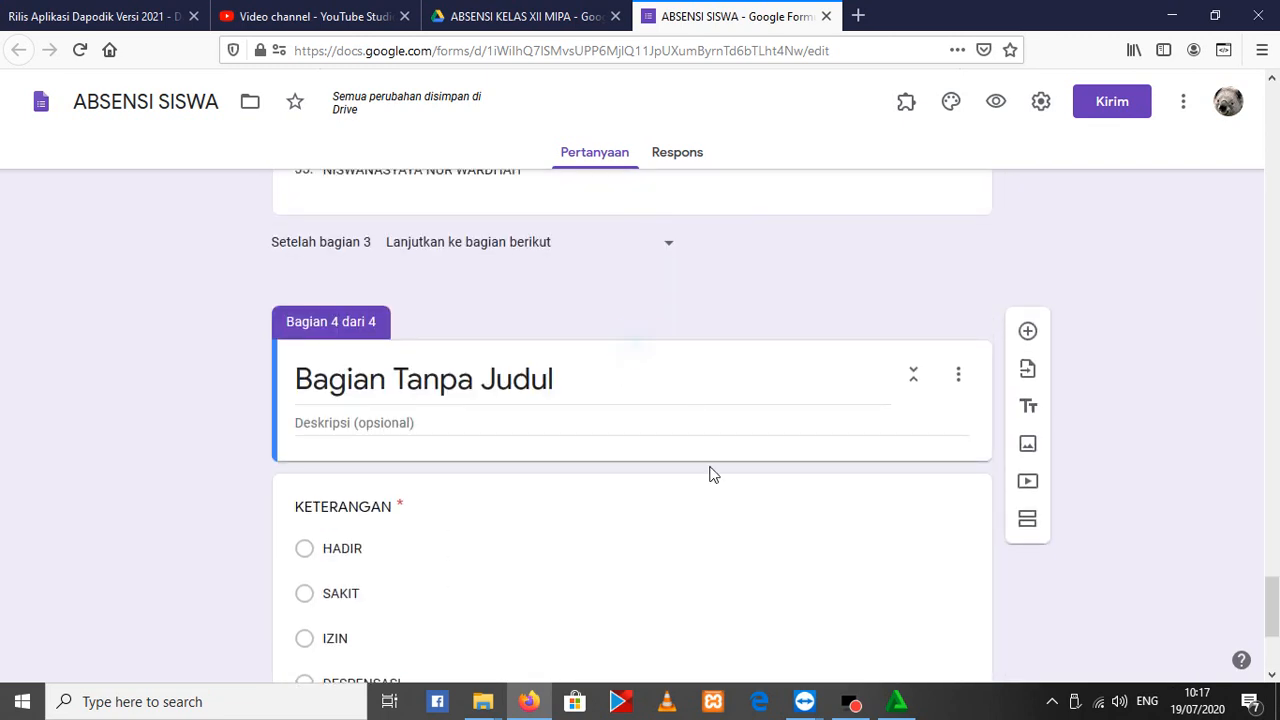
{"action": "left_click_drag", "start_coordinate": [632, 486], "coordinate": [543, 423]}
Move the KETERANGAN TIDAK MASUK question from the untitled fourth section to below KETERANGAN in section 3
{"action": "scroll", "coordinate": [543, 423], "scroll_direction": "down", "scroll_amount": 5}
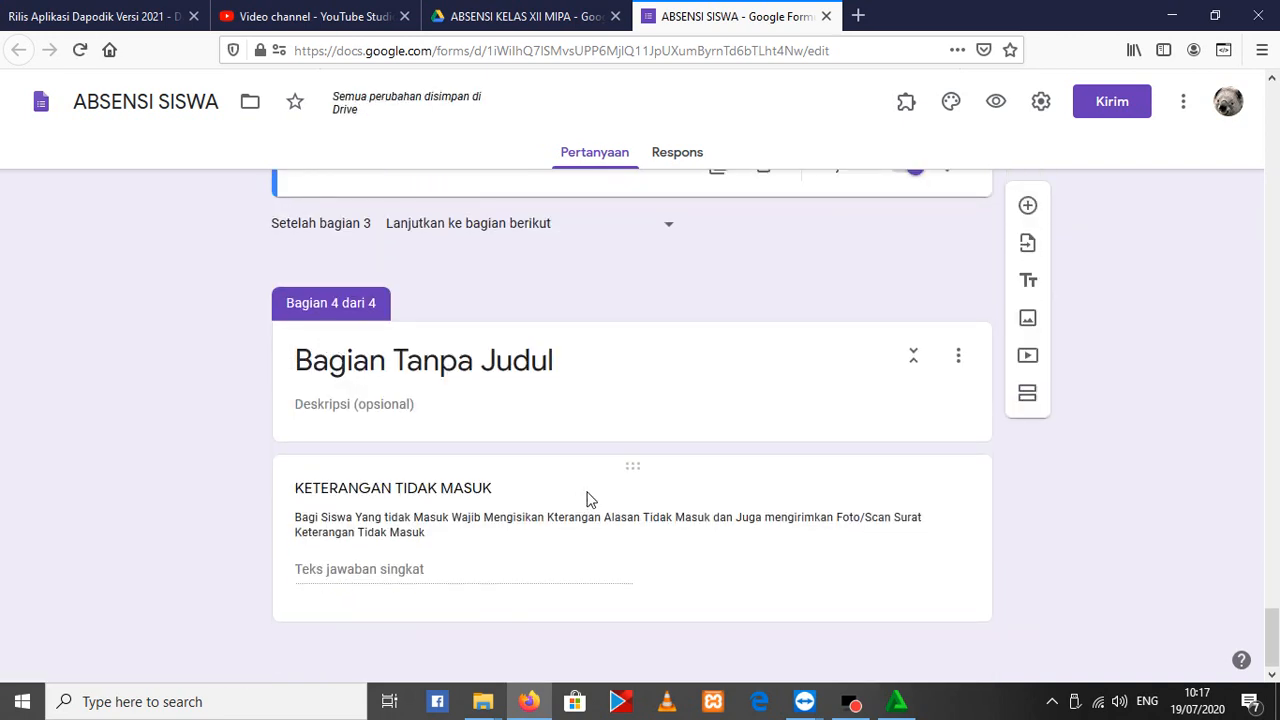
{"action": "left_click_drag", "start_coordinate": [617, 463], "coordinate": [600, 215]}
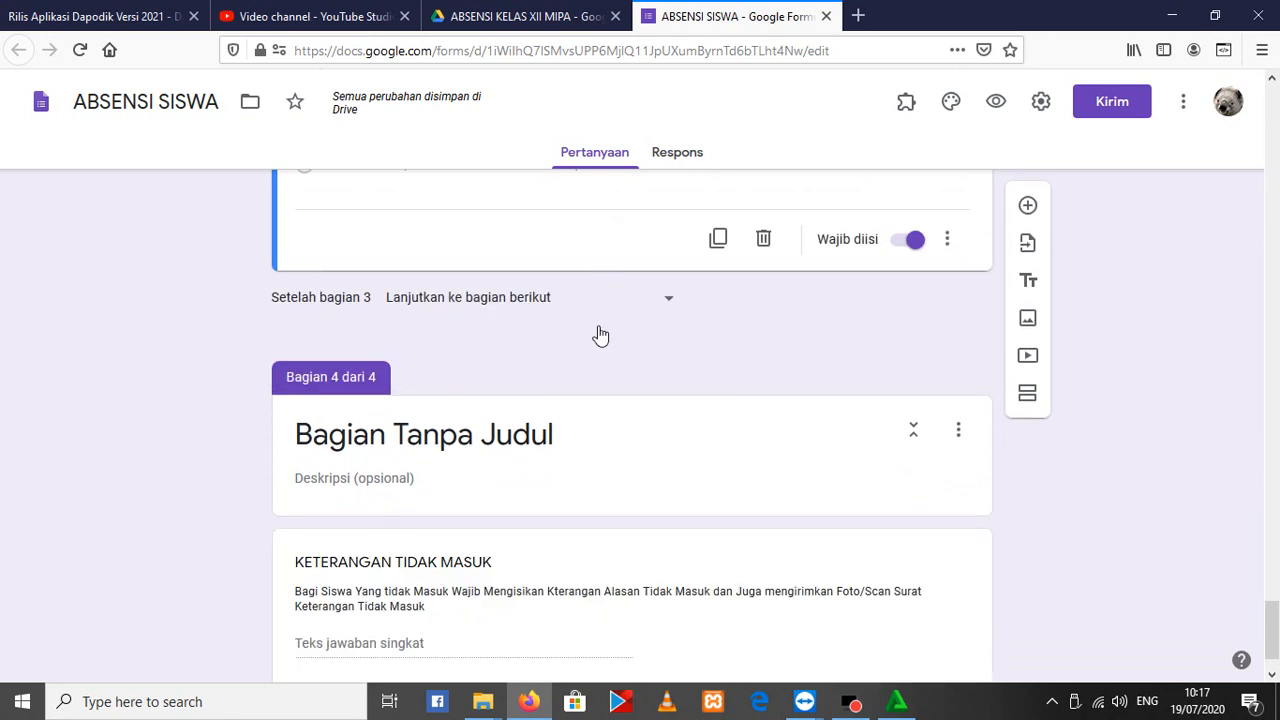
{"action": "left_click", "coordinate": [627, 538]}
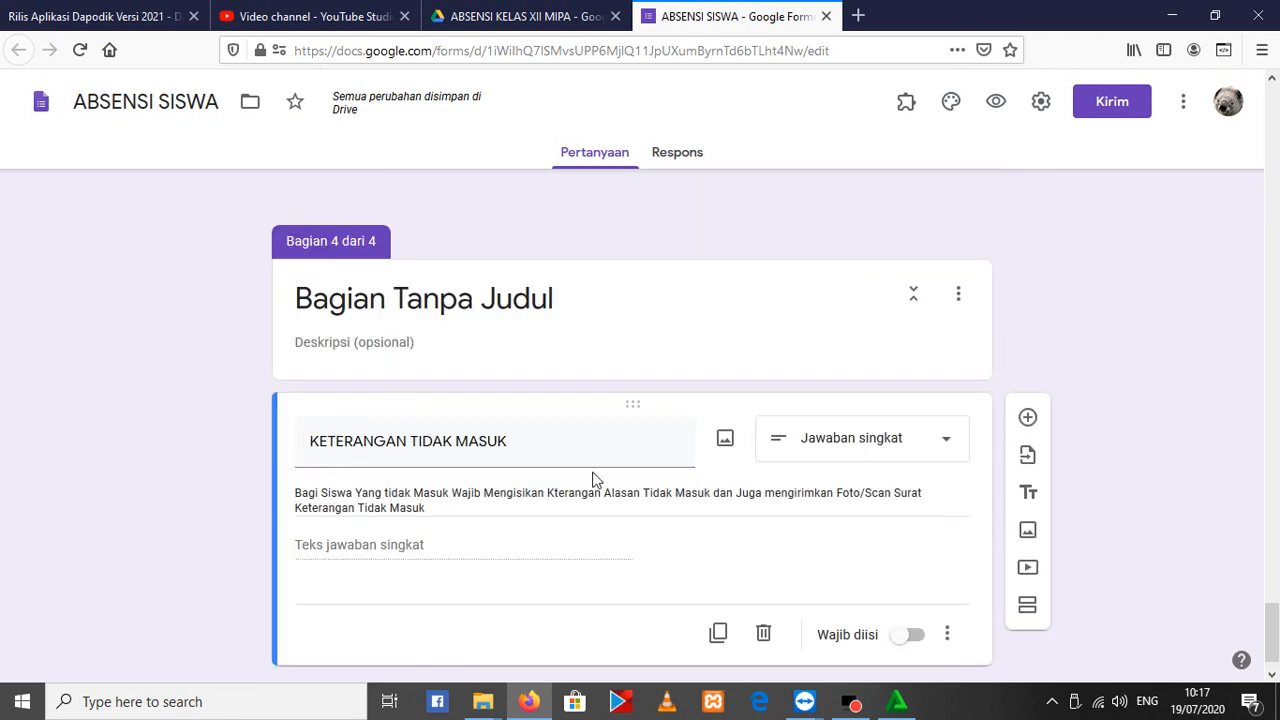
{"action": "scroll", "coordinate": [606, 487], "scroll_direction": "down", "scroll_amount": 1}
{"action": "scroll", "coordinate": [640, 560], "scroll_direction": "up", "scroll_amount": 4}
{"action": "scroll", "coordinate": [641, 608], "scroll_direction": "down", "scroll_amount": 2}
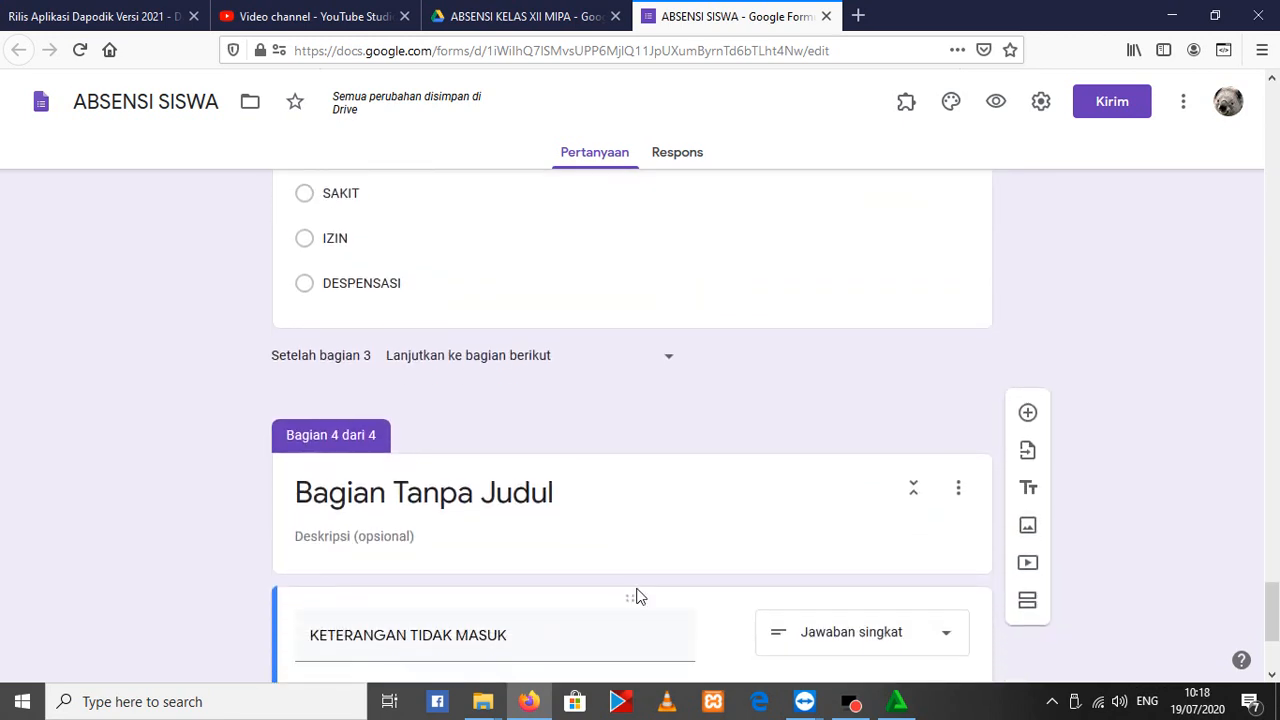
{"action": "left_click_drag", "start_coordinate": [629, 553], "coordinate": [586, 260]}
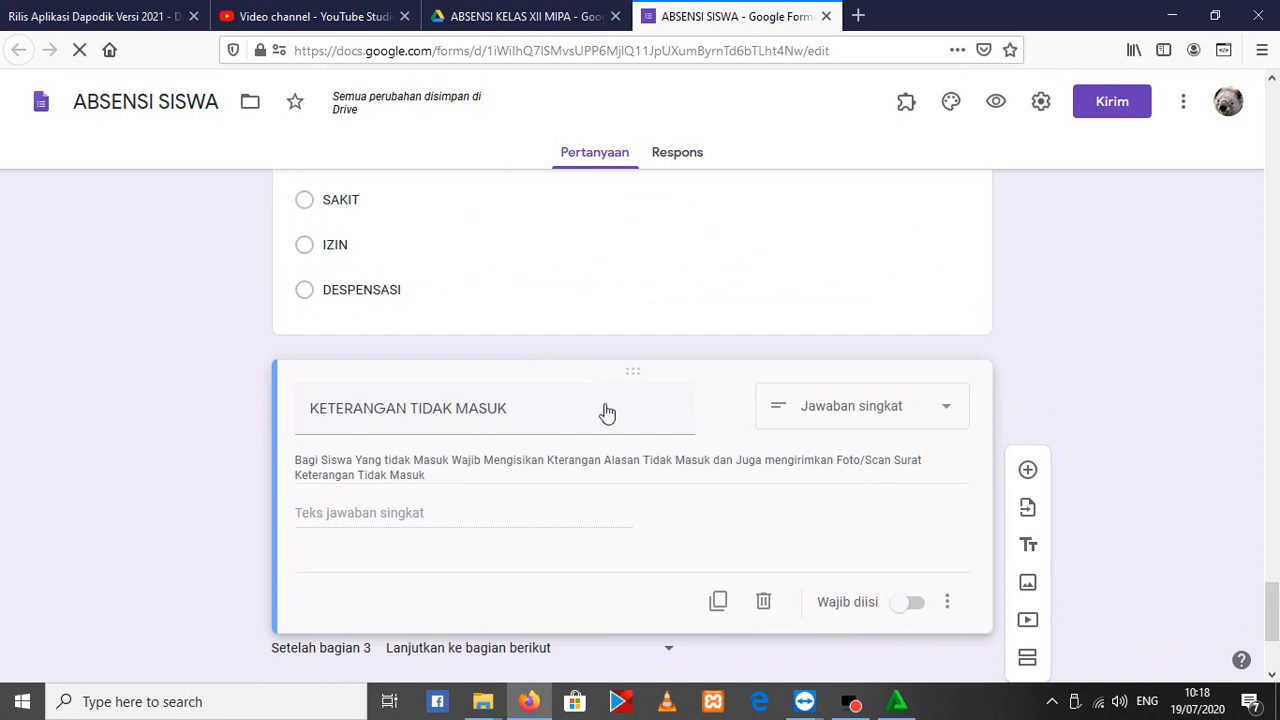
{"action": "left_click", "coordinate": [607, 412]}
Title the untitled fourth section ABSENSI XII MIPA 3
{"action": "scroll", "coordinate": [555, 390], "scroll_direction": "down", "scroll_amount": 3}
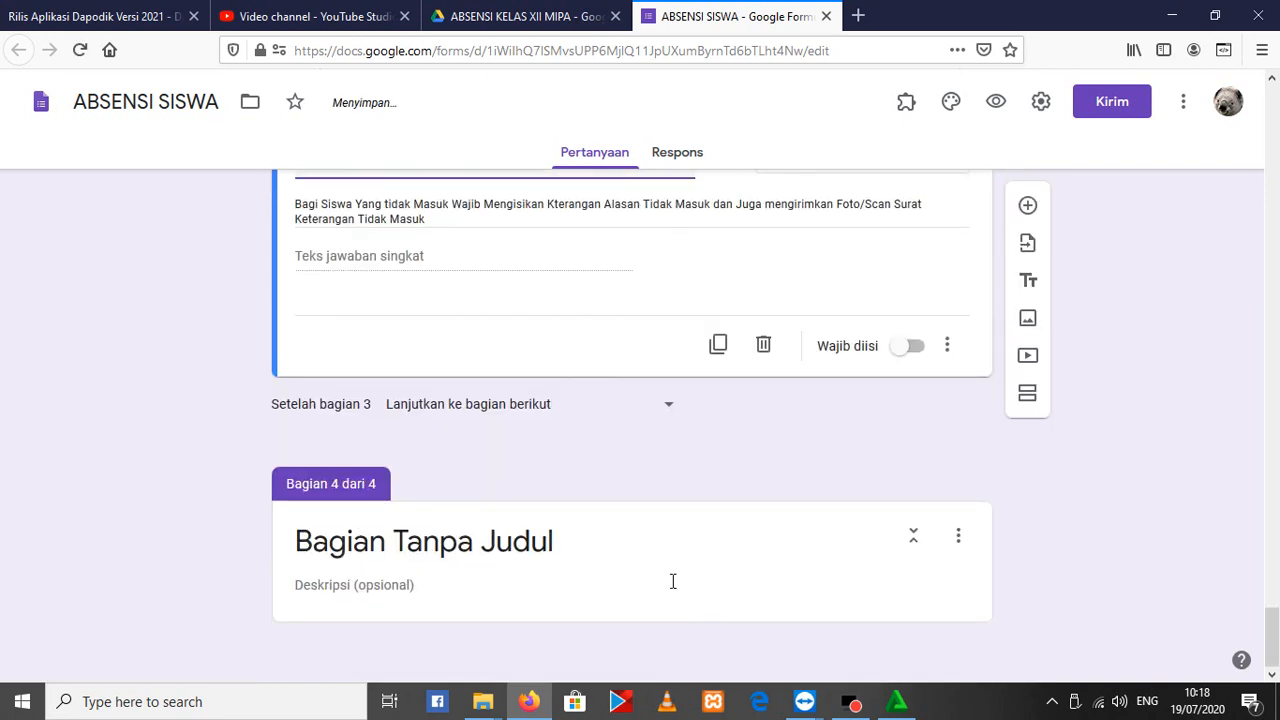
{"action": "left_click", "coordinate": [511, 534]}
{"action": "type", "text": "ABSEN"}
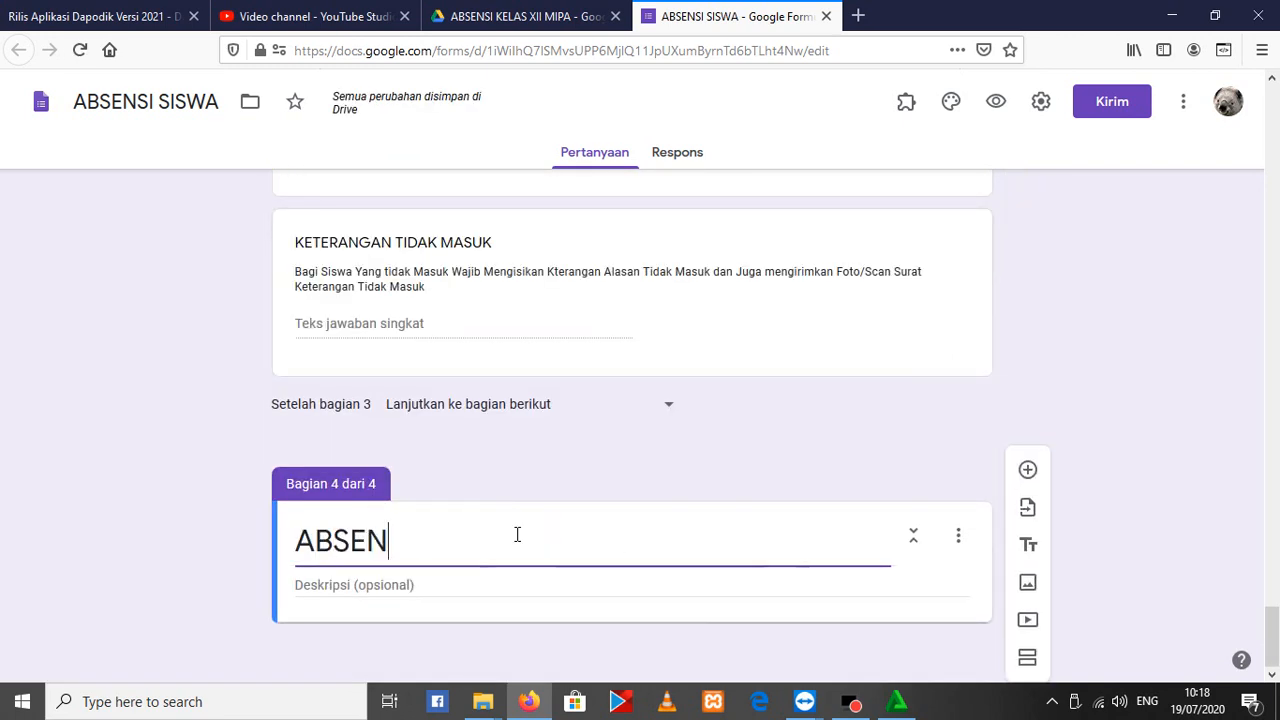
{"action": "type", "text": "SI XII MI"}
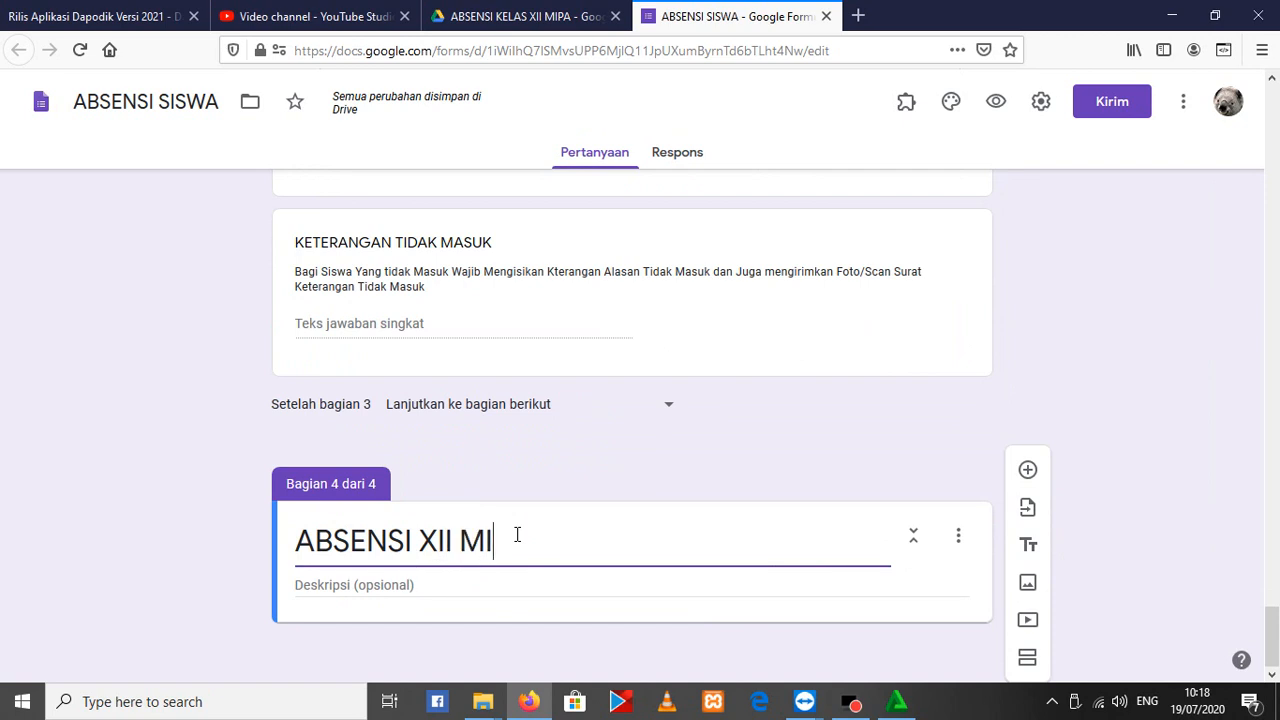
{"action": "type", "text": "PA 3"}
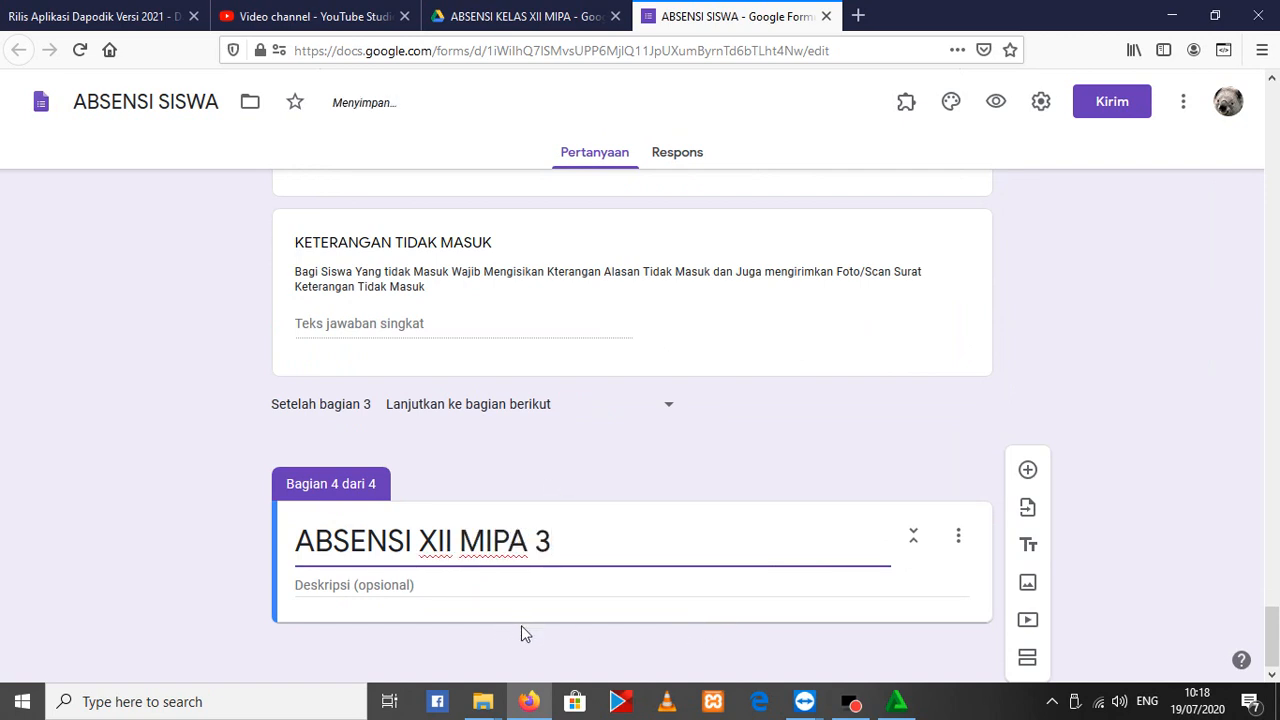
{"action": "left_click", "coordinate": [1100, 483]}
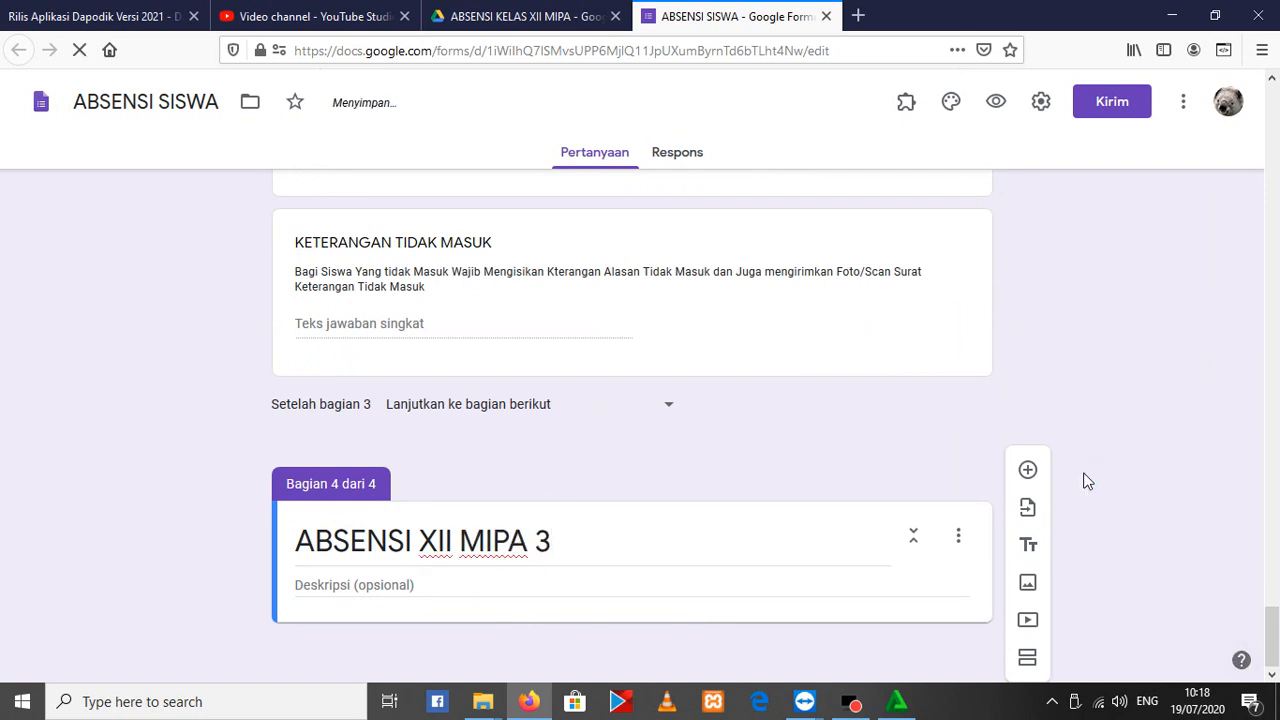
Import all questions from the existing XII MIPA 3 form into the ABSENSI XII MIPA 3 section
{"action": "left_click", "coordinate": [1028, 507]}
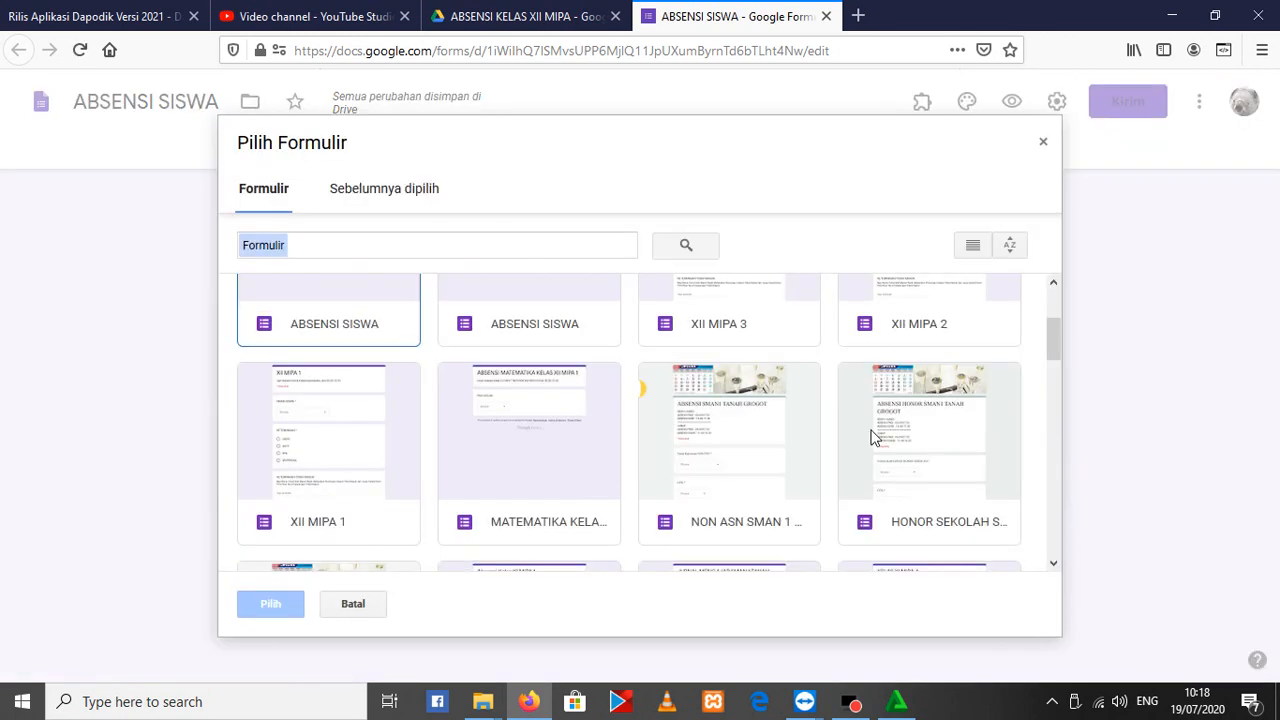
{"action": "left_click", "coordinate": [715, 333]}
{"action": "double_click", "coordinate": [714, 331]}
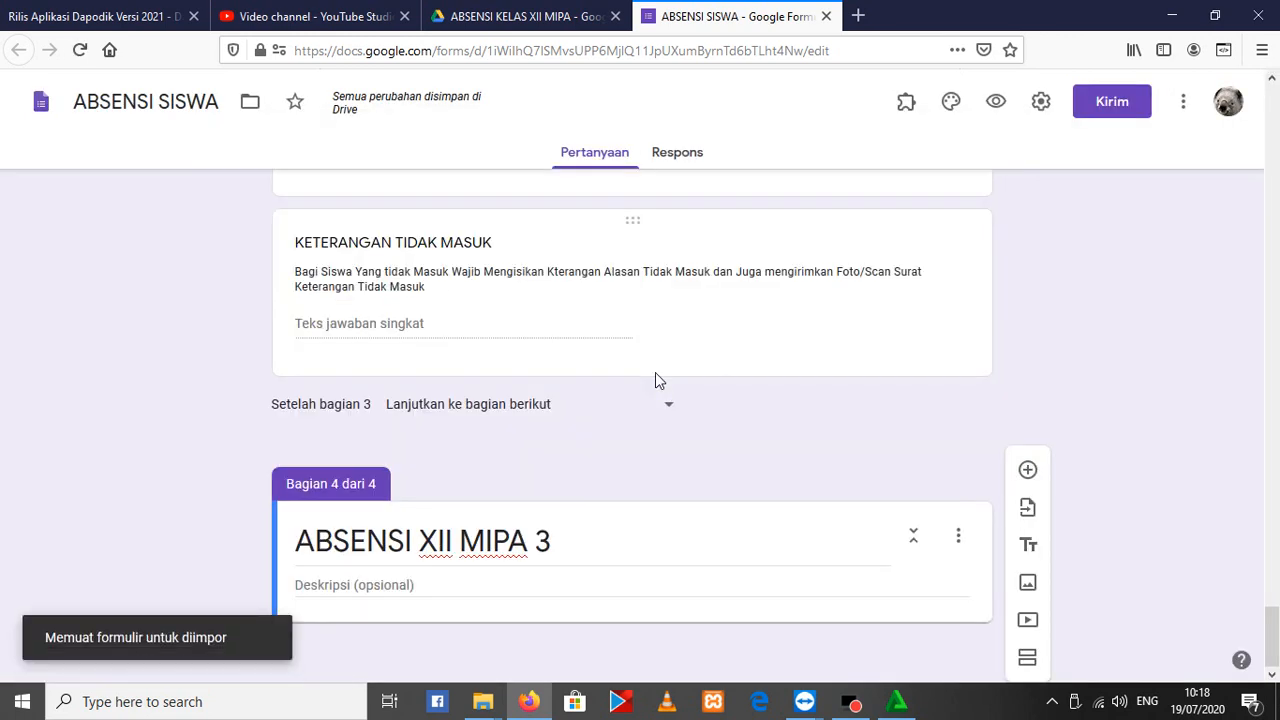
{"action": "left_click", "coordinate": [1006, 335]}
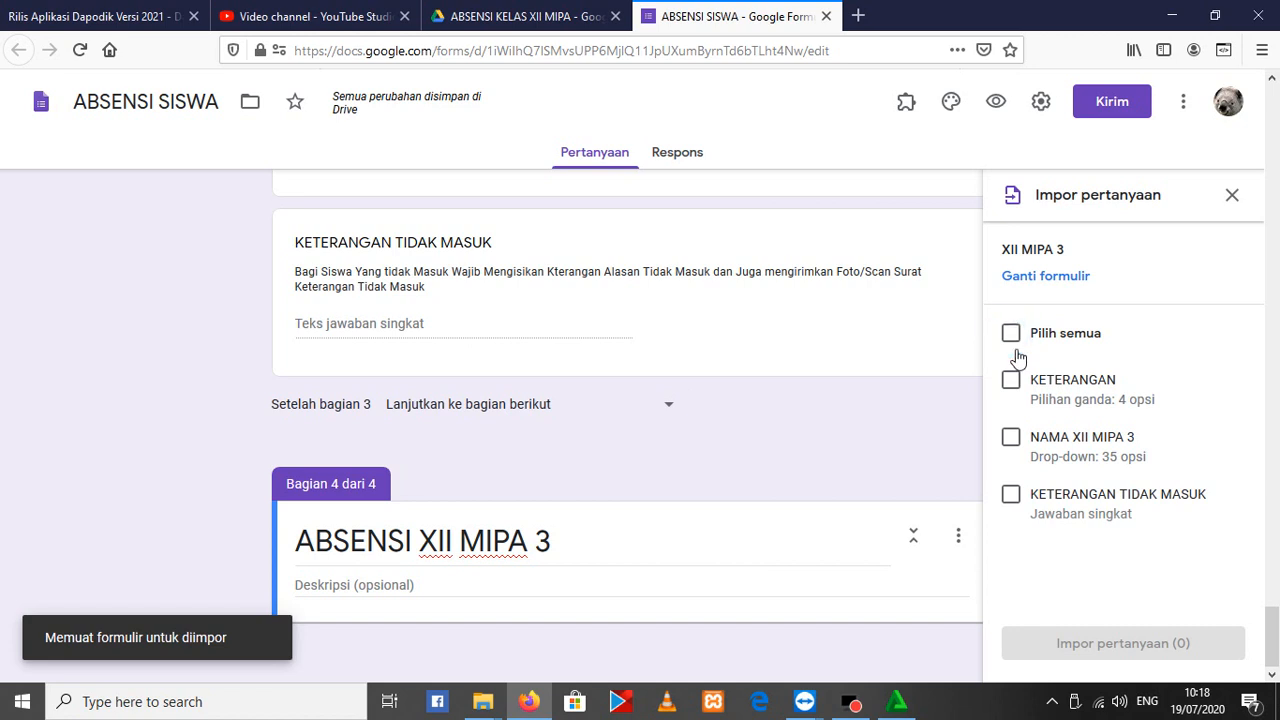
{"action": "left_click", "coordinate": [1160, 643]}
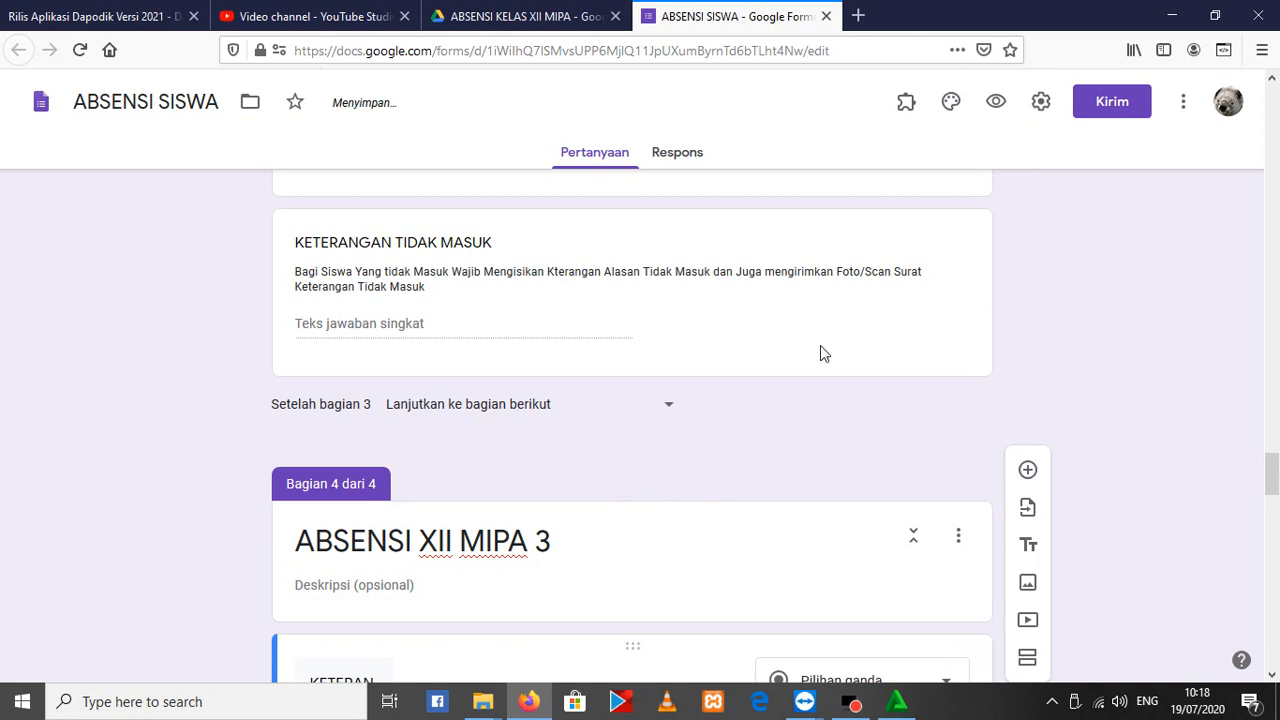
Move the imported KETERANGAN question in section 4 below the NAMA XII MIPA 3 drop-down, directly above KETERANGAN TIDAK MASUK
{"action": "scroll", "coordinate": [812, 360], "scroll_direction": "down", "scroll_amount": 4}
{"action": "scroll", "coordinate": [513, 380], "scroll_direction": "up", "scroll_amount": 3}
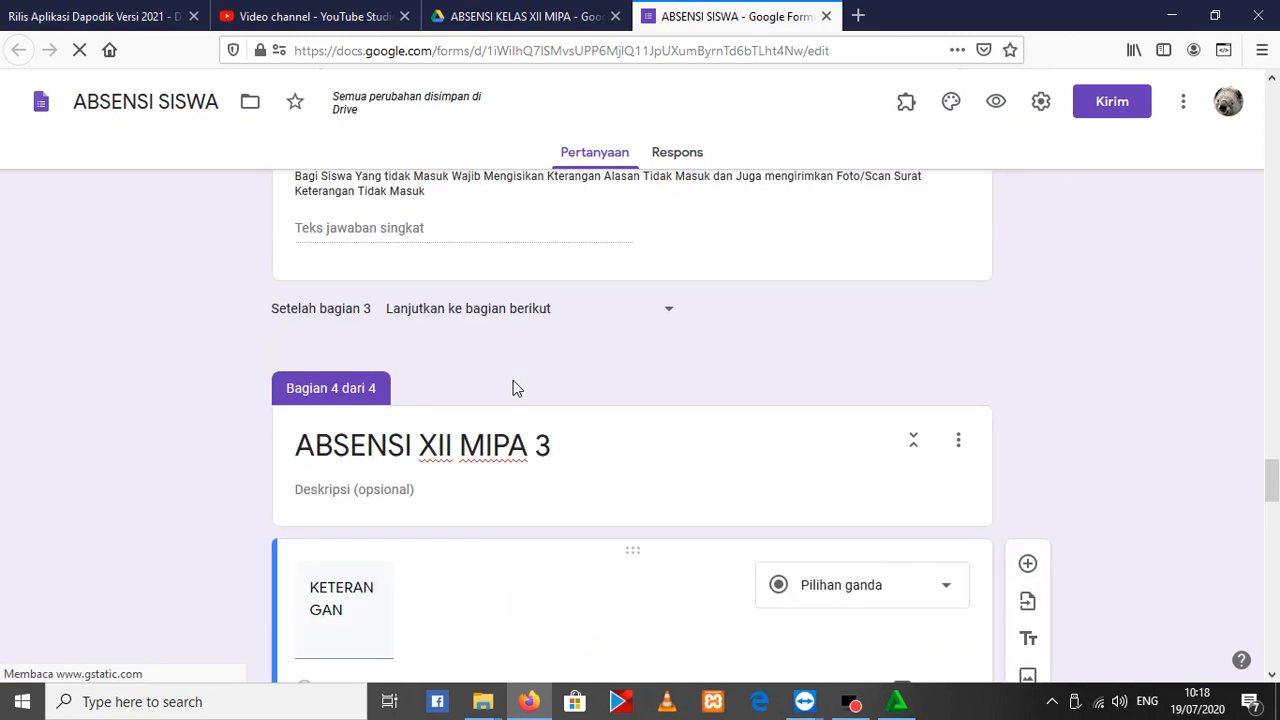
{"action": "scroll", "coordinate": [517, 395], "scroll_direction": "down", "scroll_amount": 15}
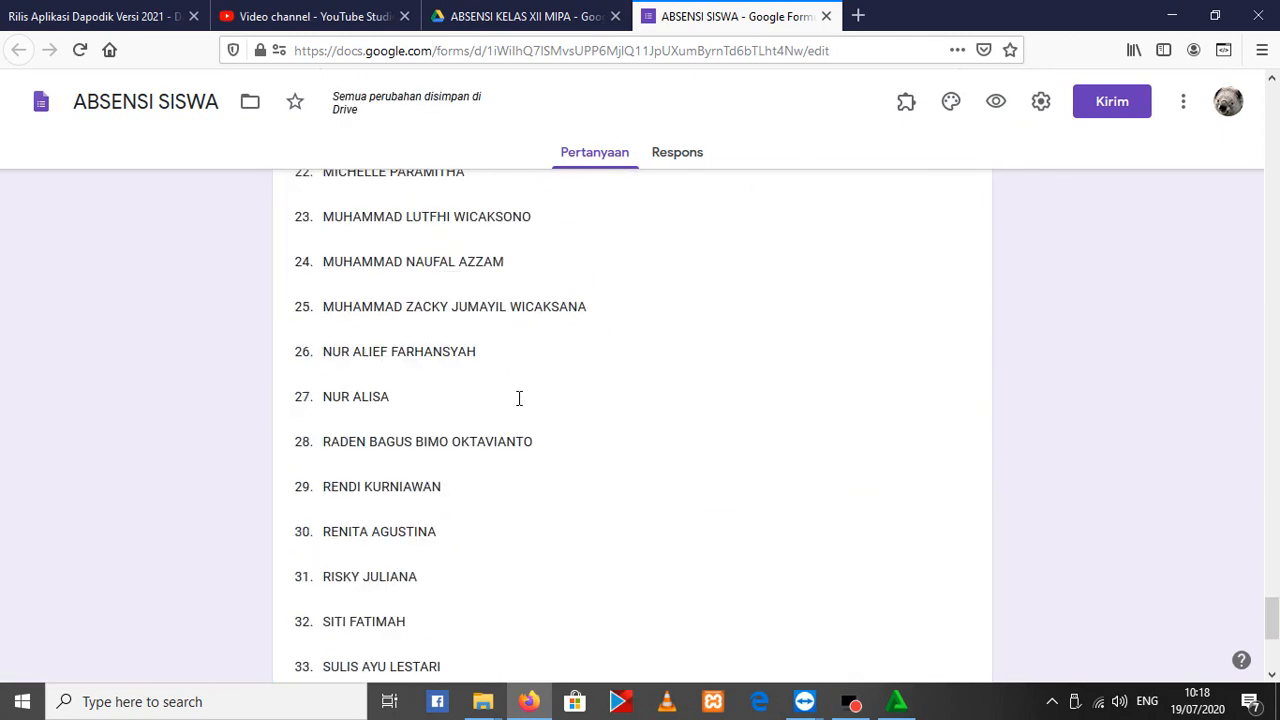
{"action": "scroll", "coordinate": [516, 400], "scroll_direction": "down", "scroll_amount": 4}
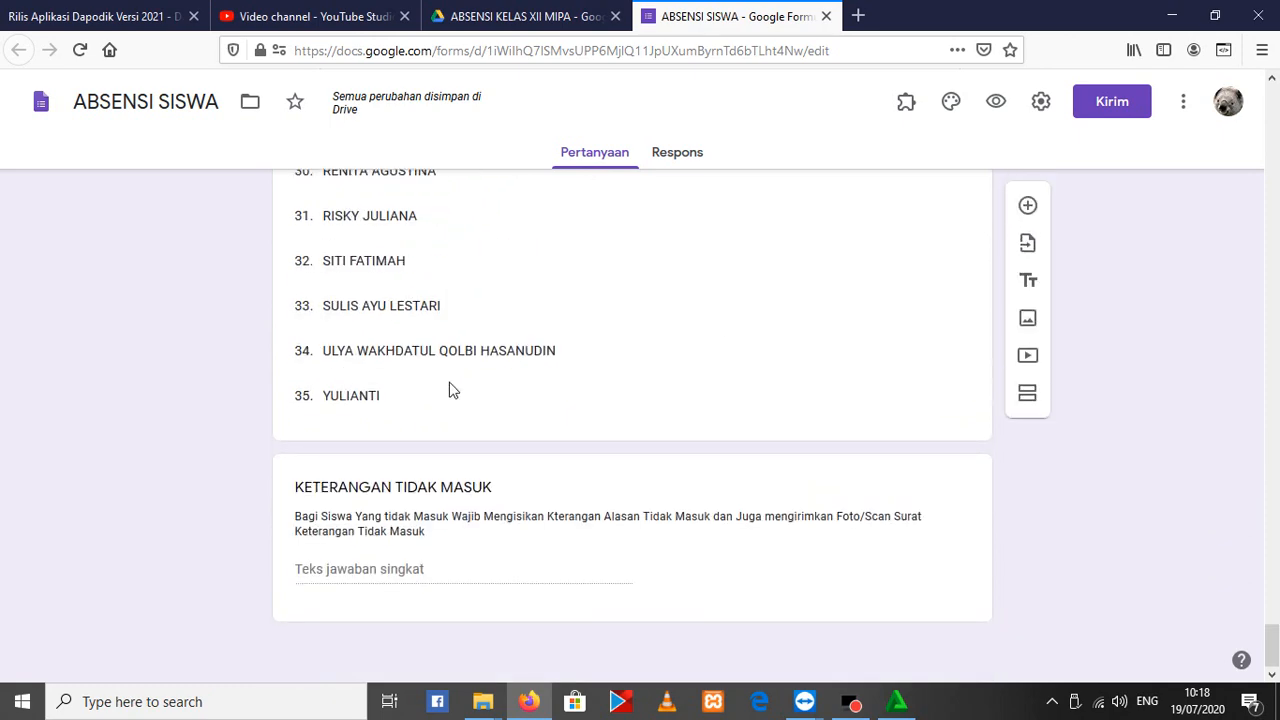
{"action": "scroll", "coordinate": [449, 390], "scroll_direction": "up", "scroll_amount": 10}
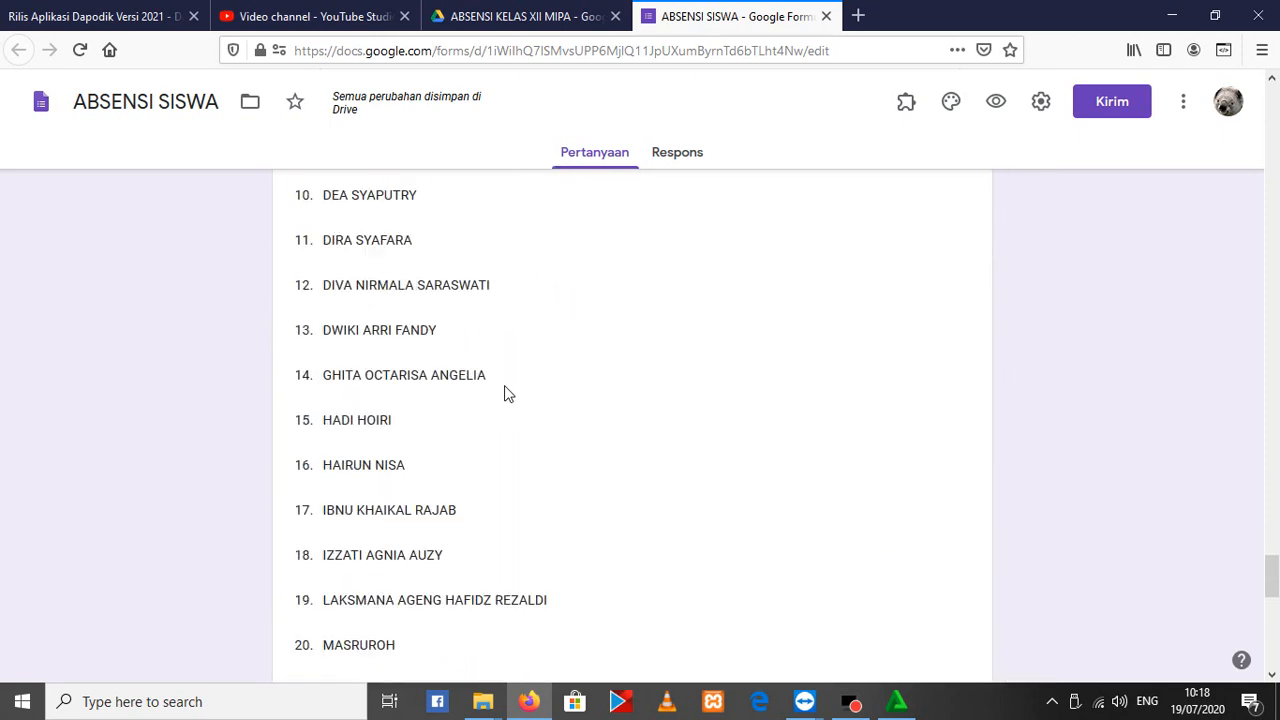
{"action": "scroll", "coordinate": [505, 393], "scroll_direction": "up", "scroll_amount": 8}
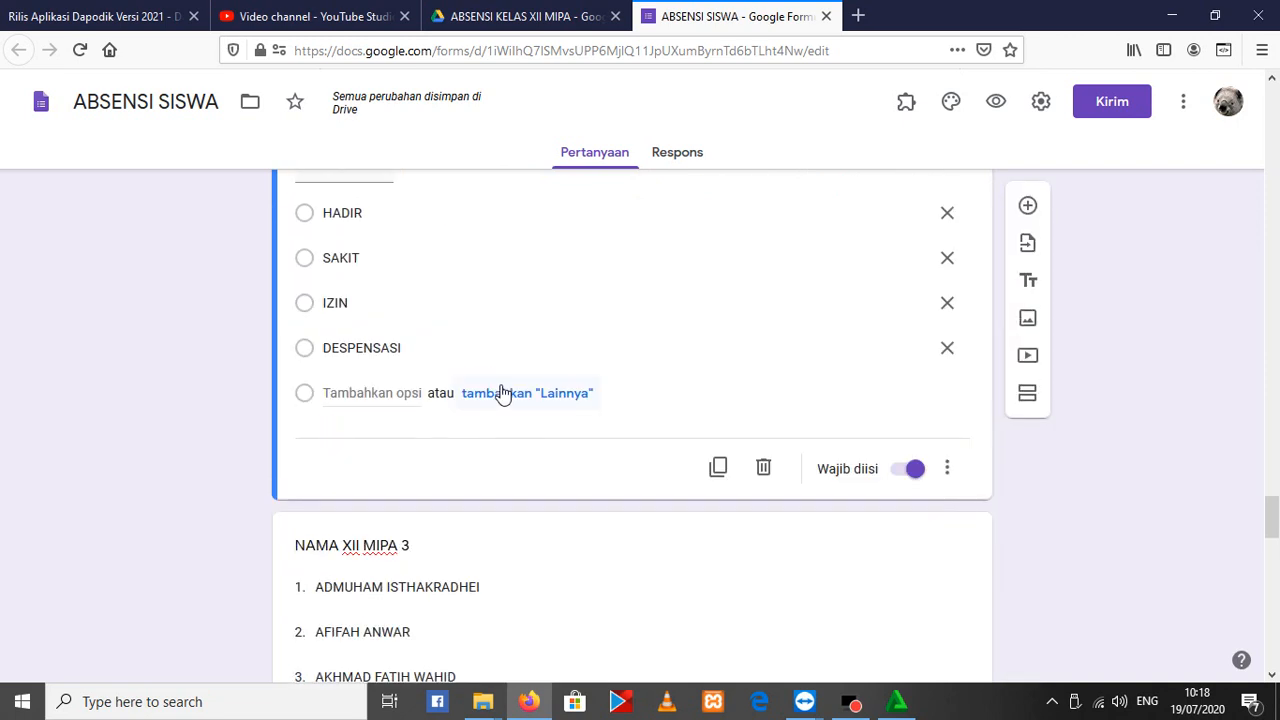
{"action": "scroll", "coordinate": [500, 508], "scroll_direction": "up", "scroll_amount": 2}
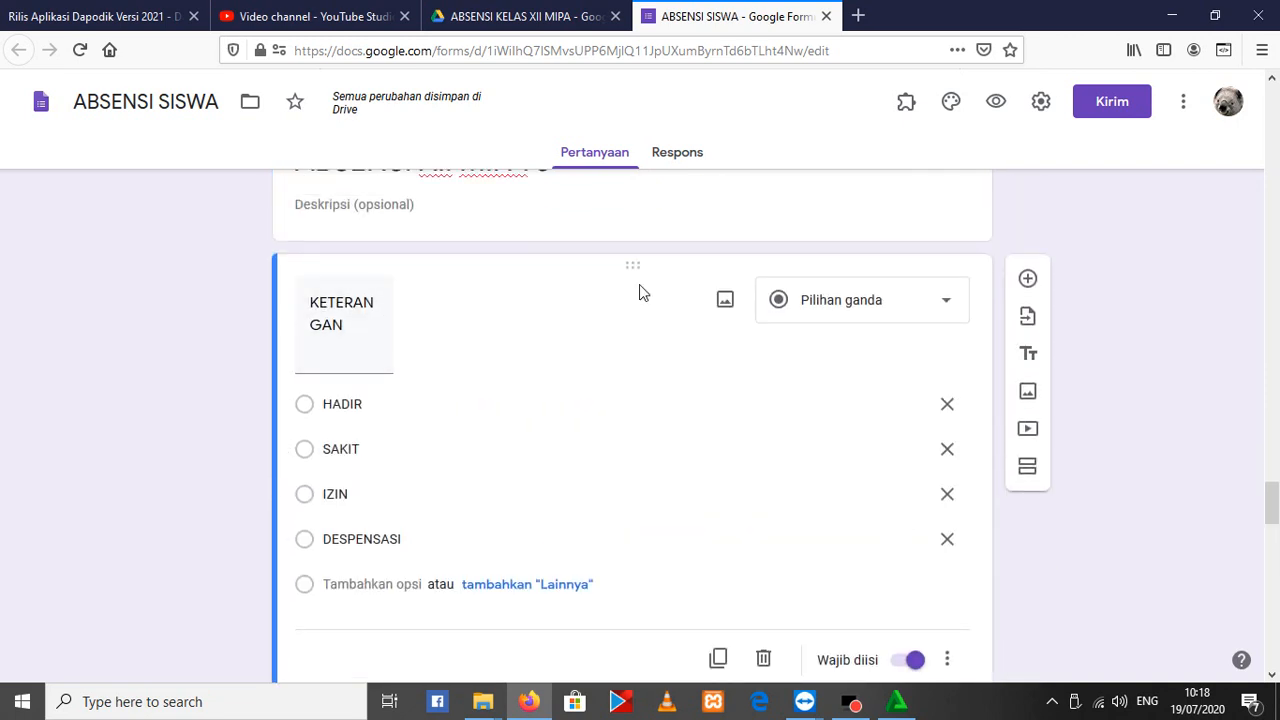
{"action": "left_click_drag", "start_coordinate": [645, 259], "coordinate": [542, 277]}
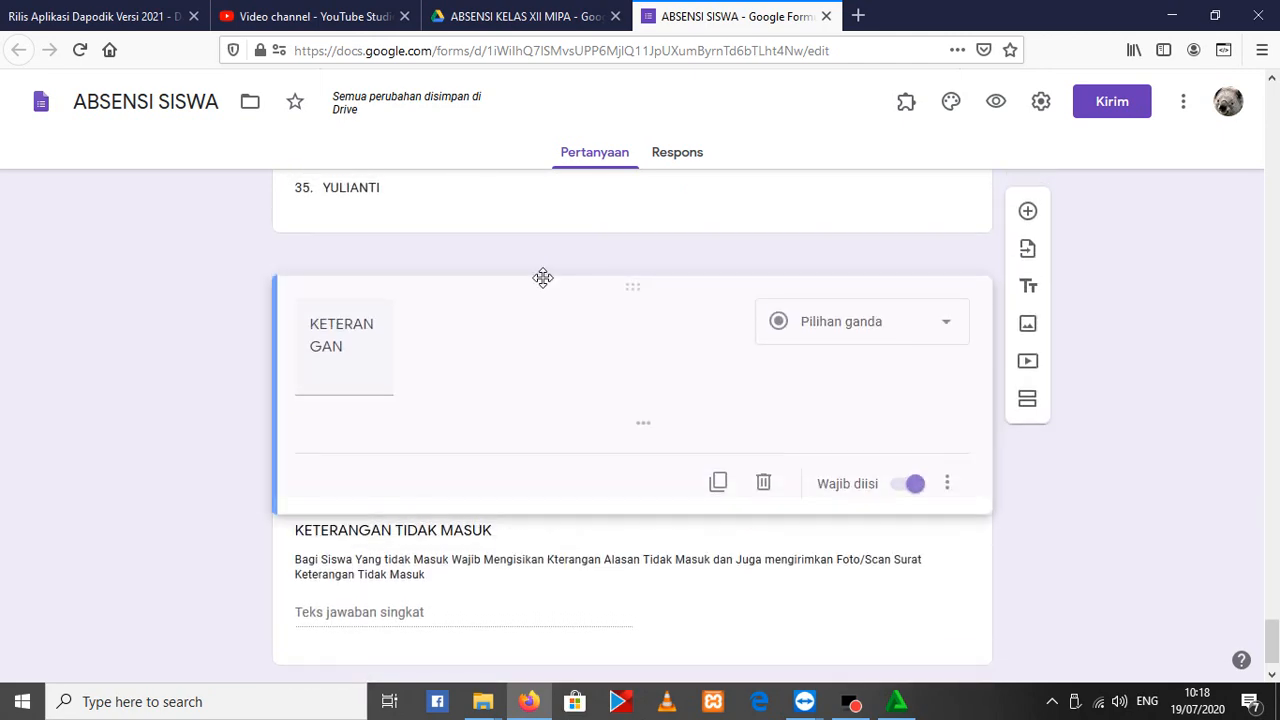
{"action": "left_click_drag", "start_coordinate": [531, 342], "coordinate": [470, 407]}
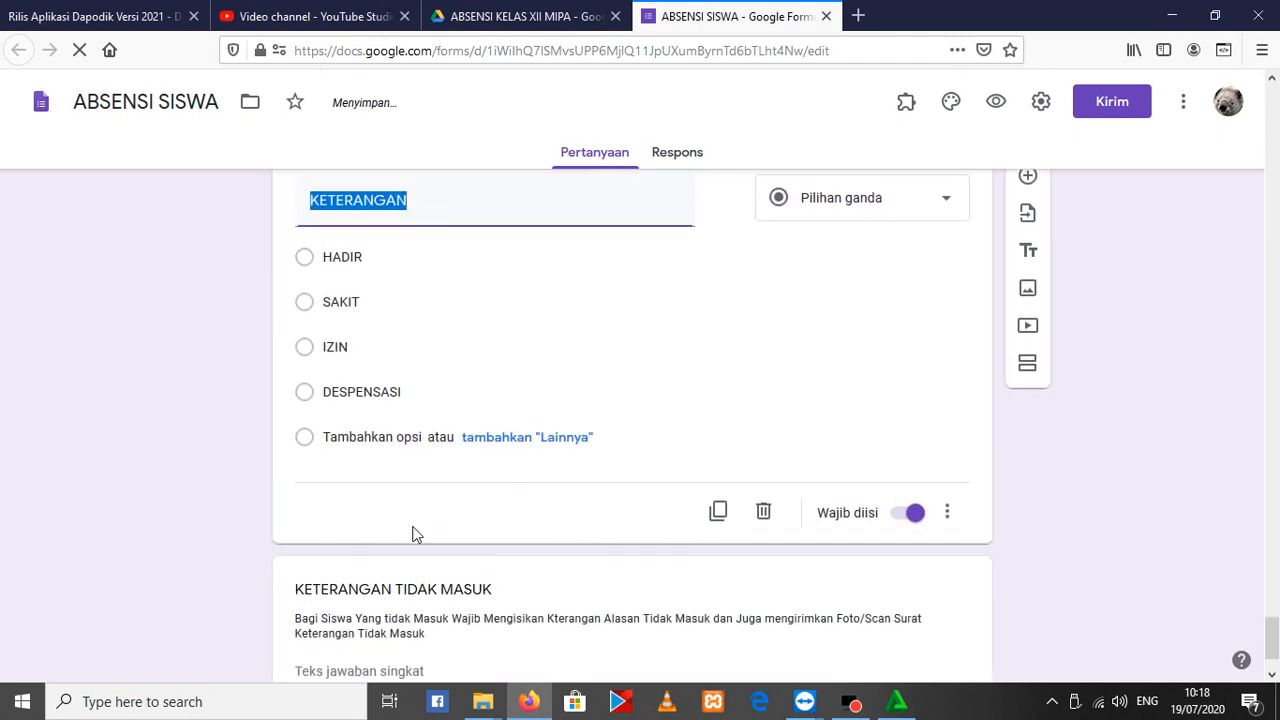
Rename the NAMA XII MIPA 3 drop-down question in section 4 as XII MIPA 3
{"action": "scroll", "coordinate": [478, 522], "scroll_direction": "up", "scroll_amount": 20}
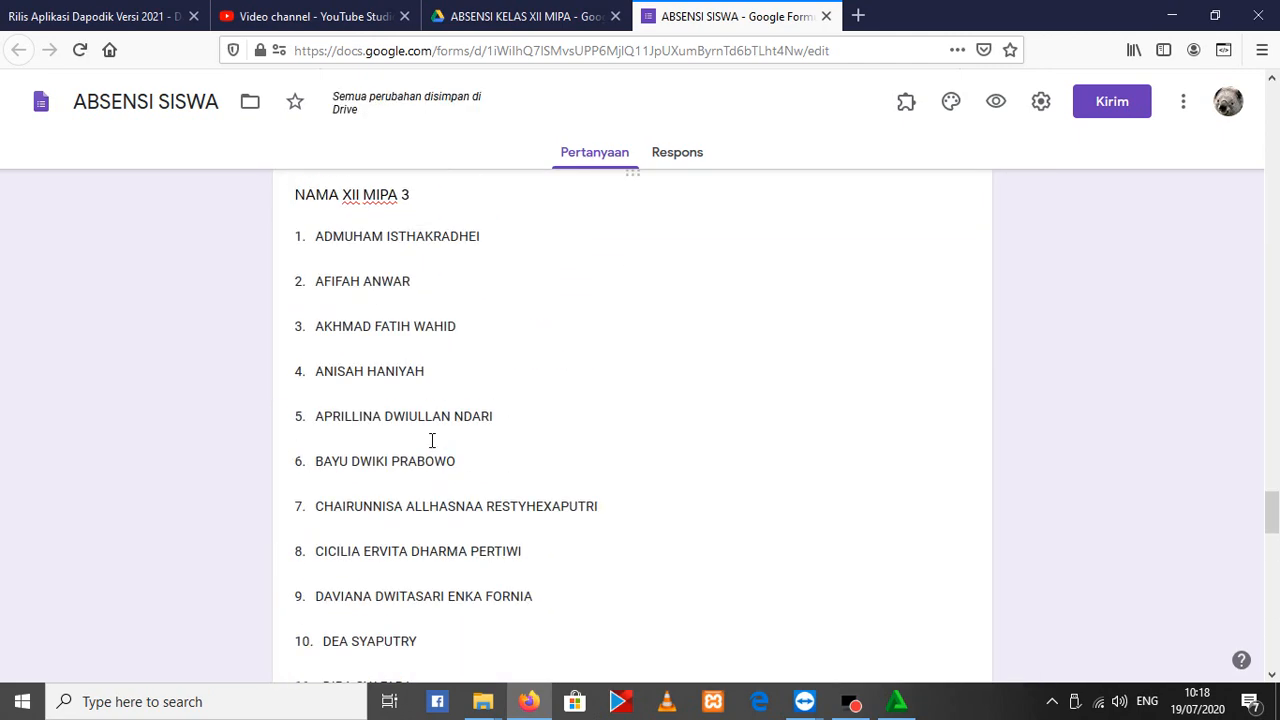
{"action": "scroll", "coordinate": [430, 480], "scroll_direction": "down", "scroll_amount": 3}
{"action": "left_click", "coordinate": [348, 530]}
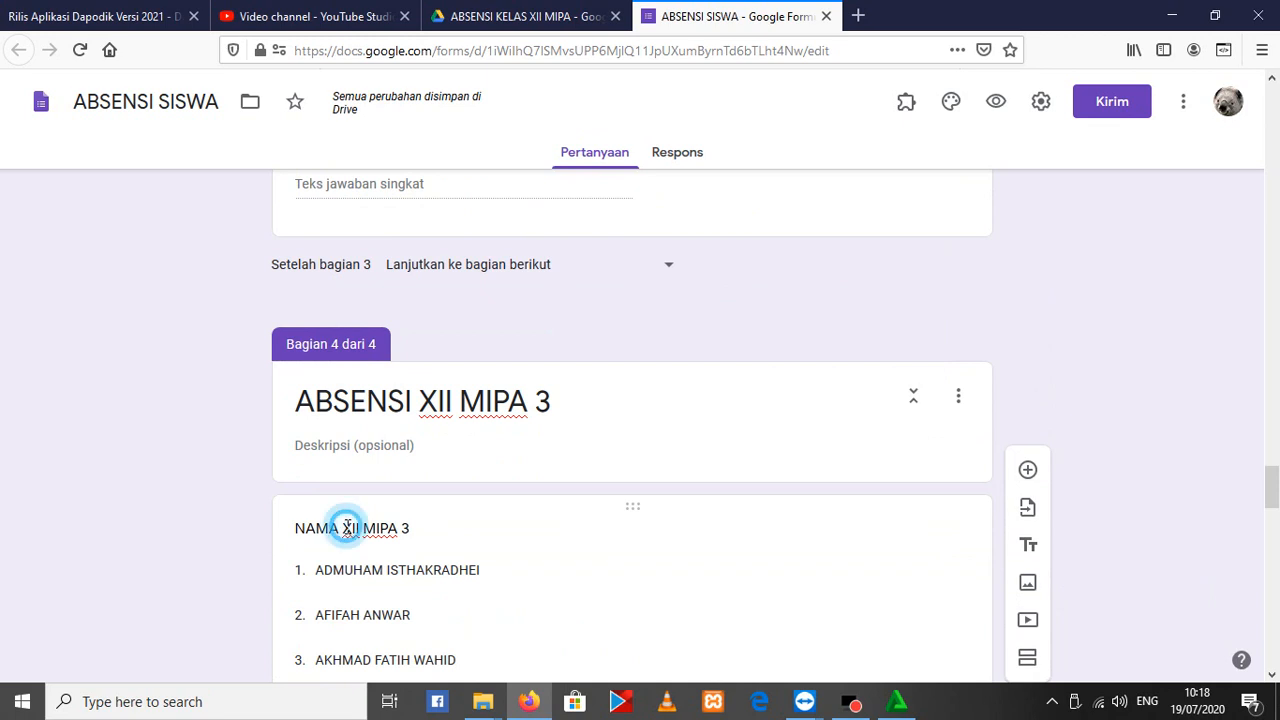
{"action": "type", "text": "X"}
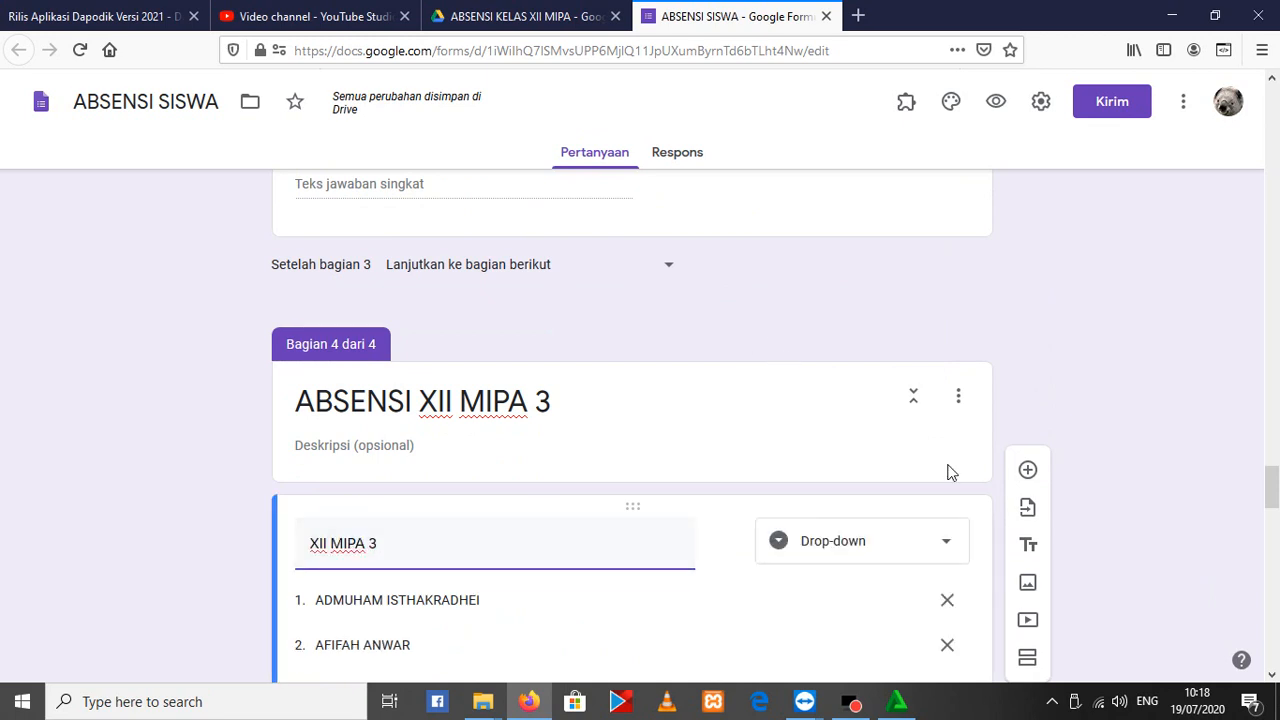
{"action": "left_click", "coordinate": [1064, 310]}
Make the KELAS drop-down in section 1 open sections based on the answer (Buka bagian berdasarkan jawaban)
{"action": "scroll", "coordinate": [1271, 500], "scroll_direction": "down", "scroll_amount": 2}
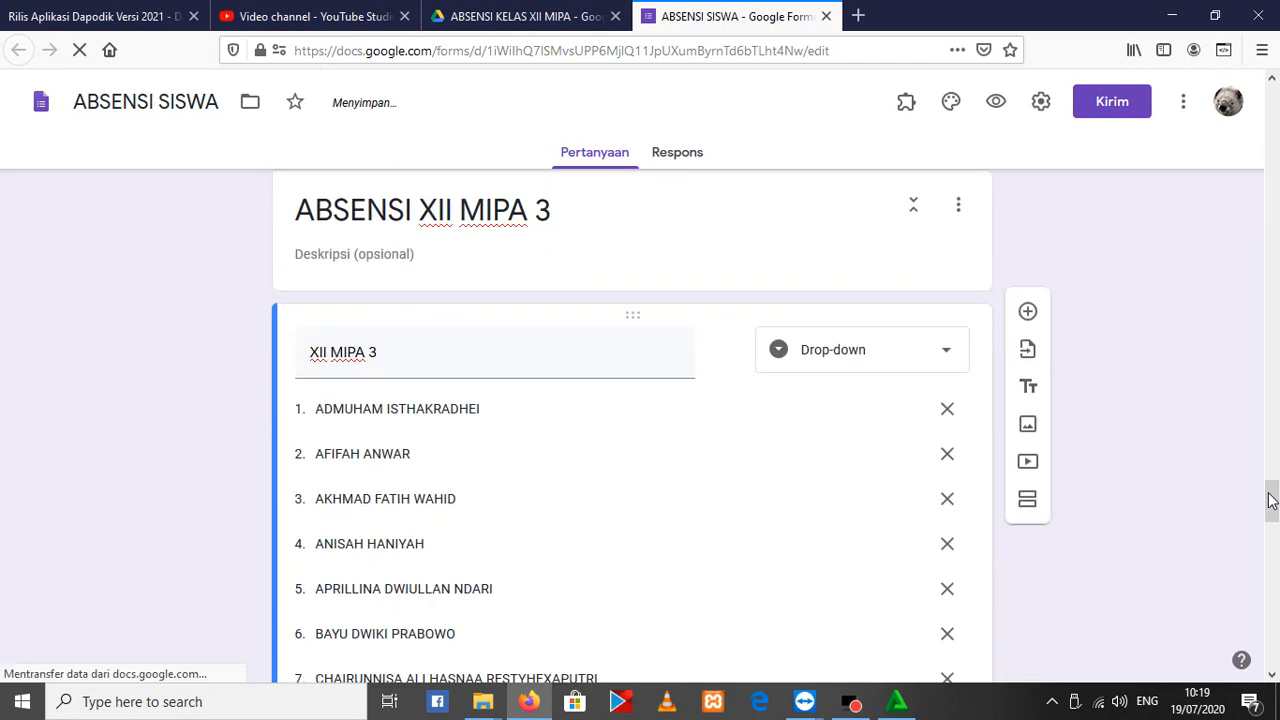
{"action": "left_click_drag", "start_coordinate": [1271, 500], "coordinate": [1183, 114]}
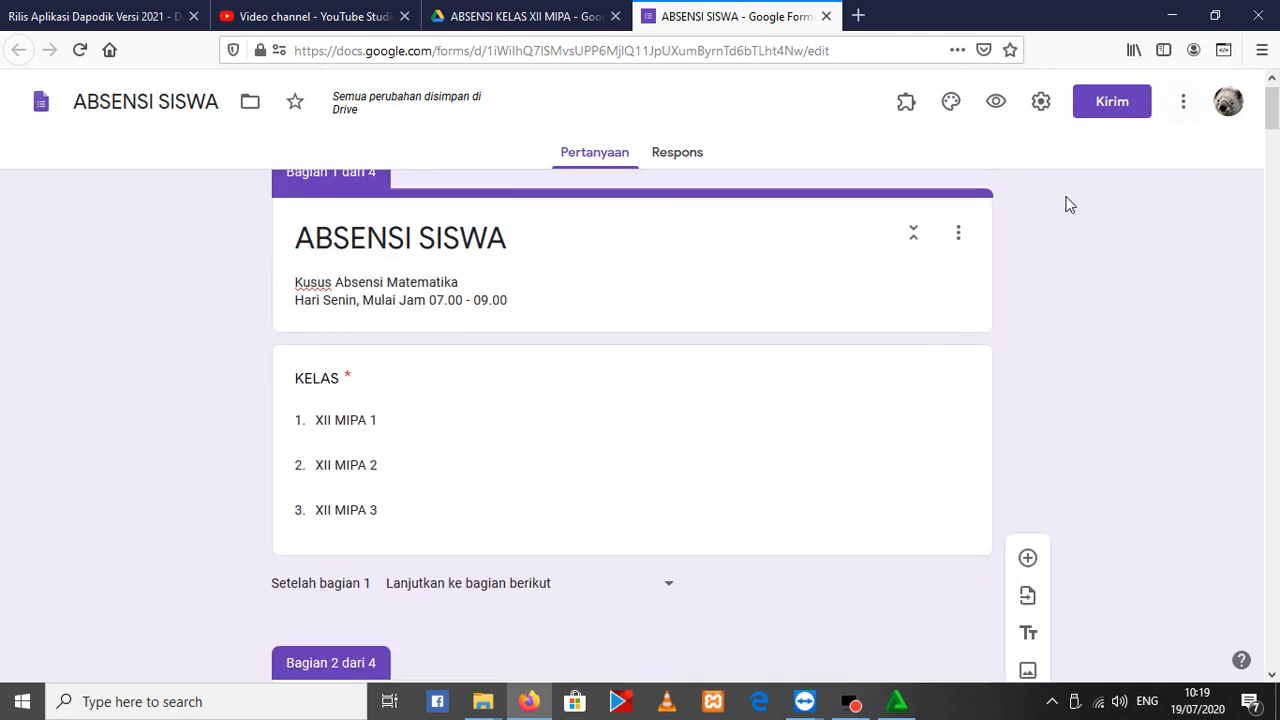
{"action": "scroll", "coordinate": [487, 353], "scroll_direction": "down", "scroll_amount": 3}
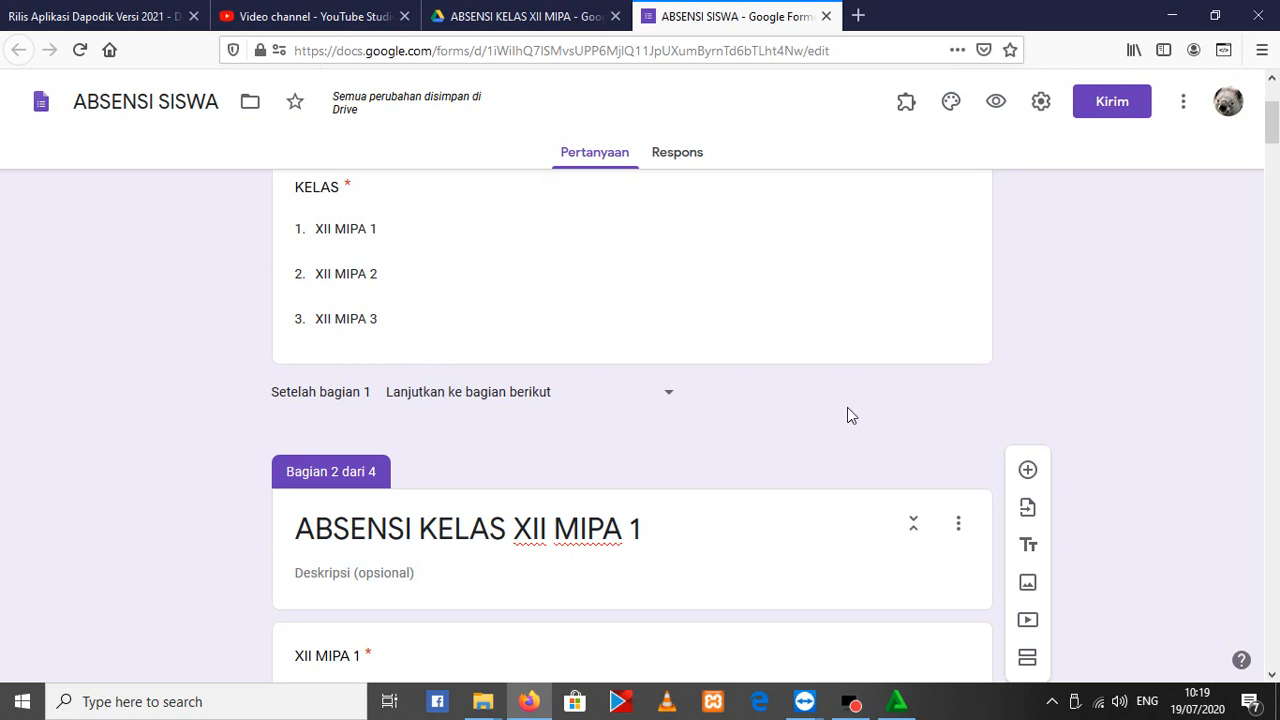
{"action": "scroll", "coordinate": [789, 400], "scroll_direction": "up", "scroll_amount": 3}
{"action": "left_click", "coordinate": [866, 449]}
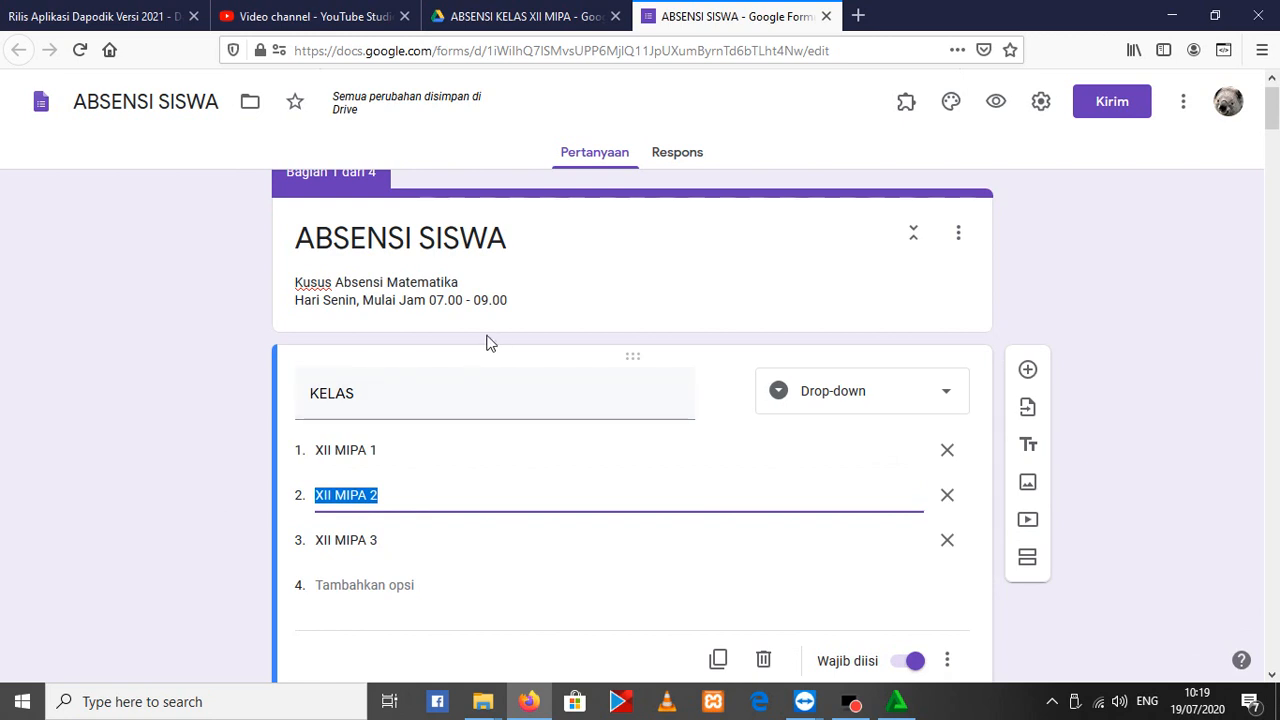
{"action": "left_click", "coordinate": [749, 452]}
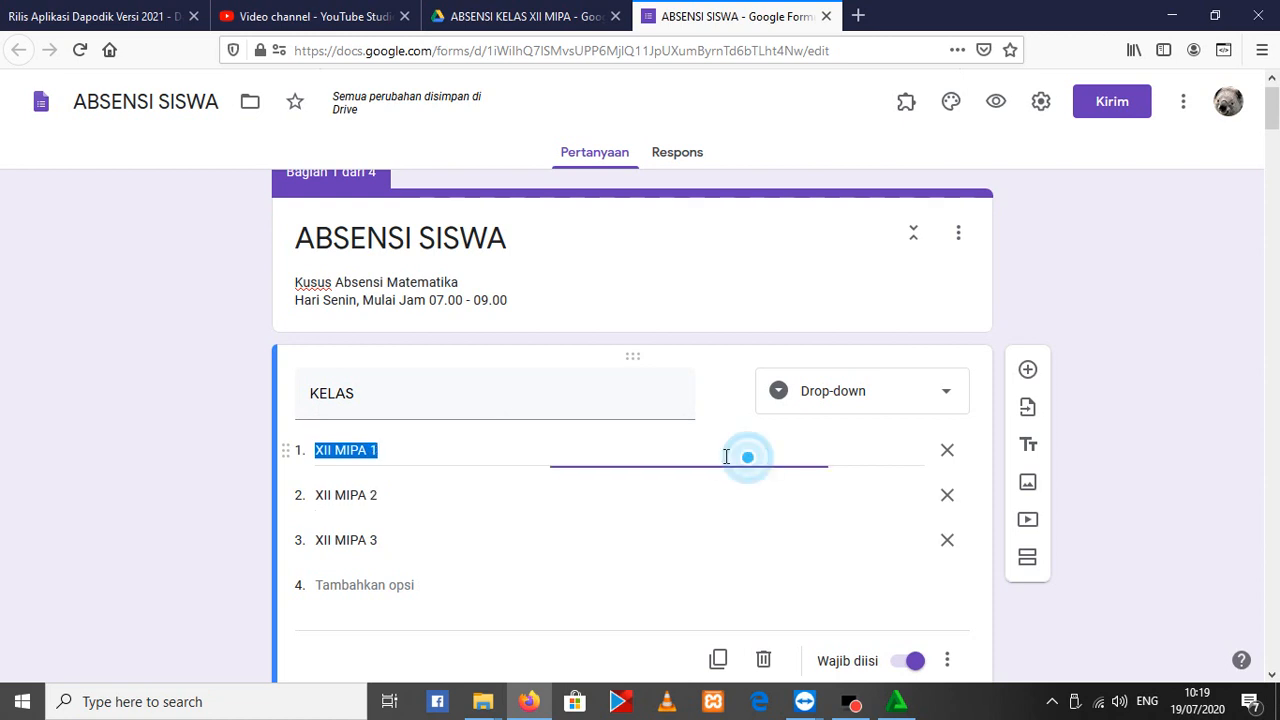
{"action": "left_click", "coordinate": [951, 660]}
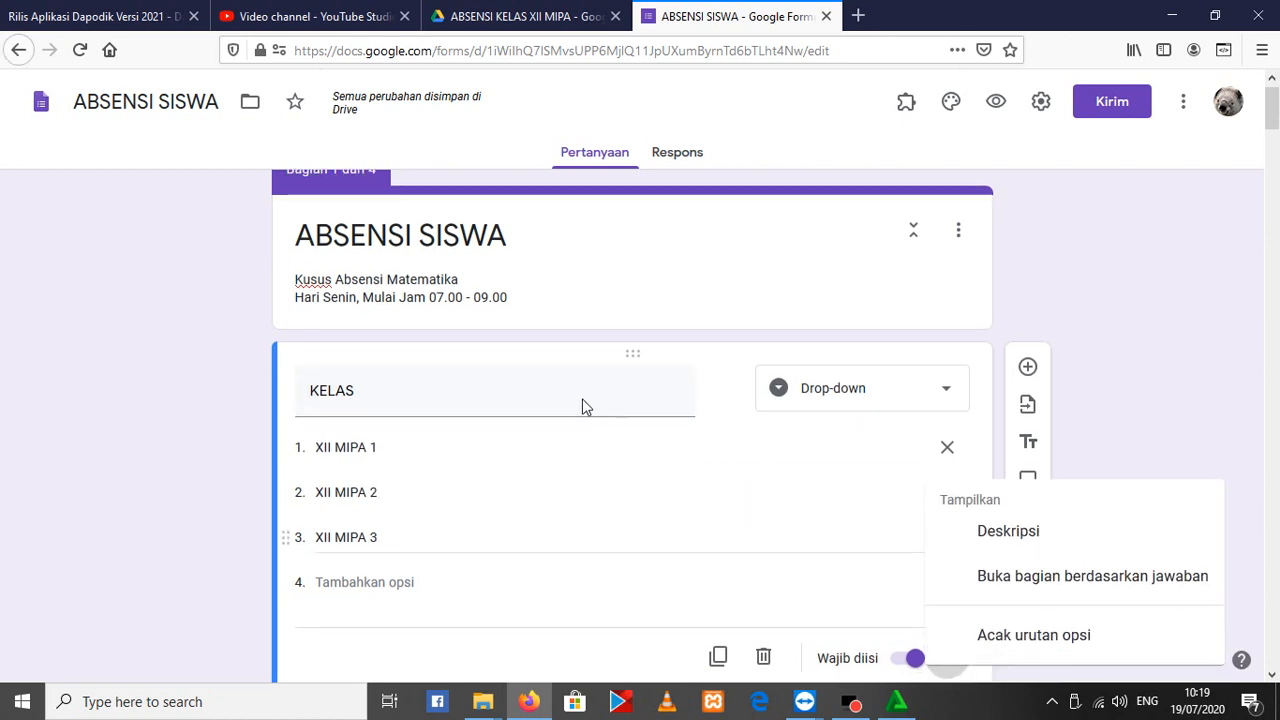
{"action": "scroll", "coordinate": [560, 480], "scroll_direction": "down", "scroll_amount": 2}
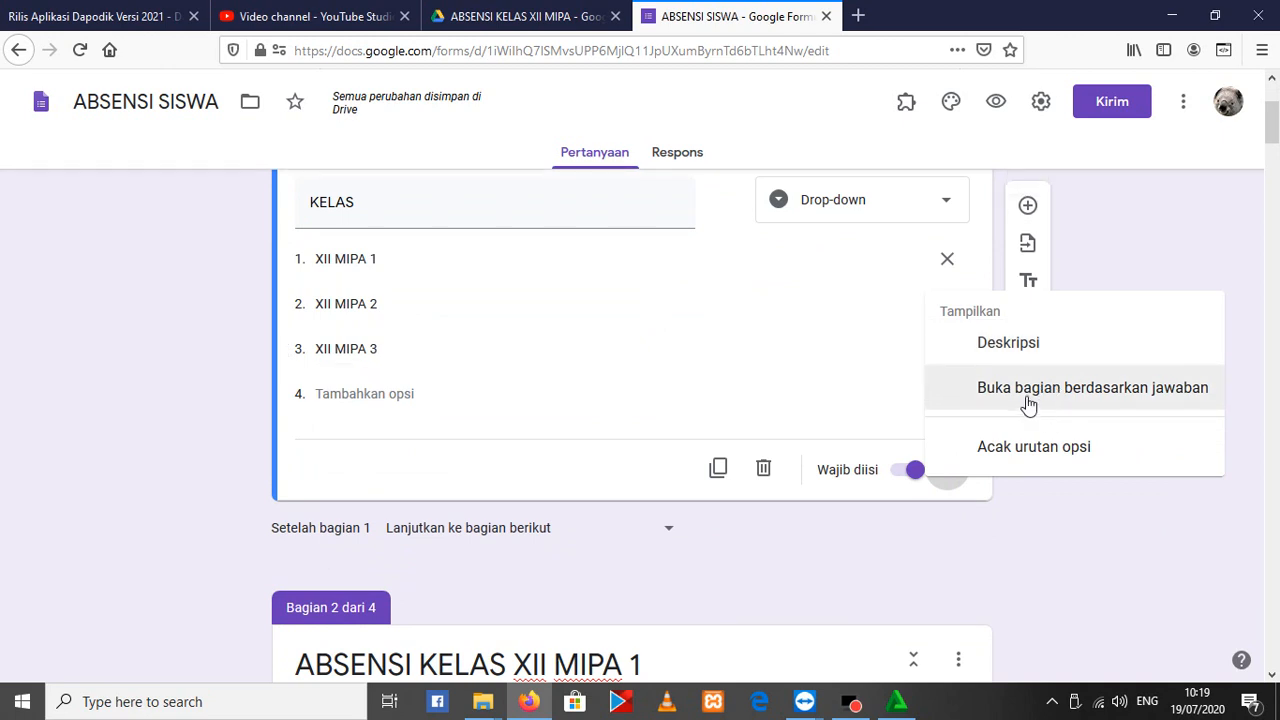
{"action": "left_click", "coordinate": [956, 538]}
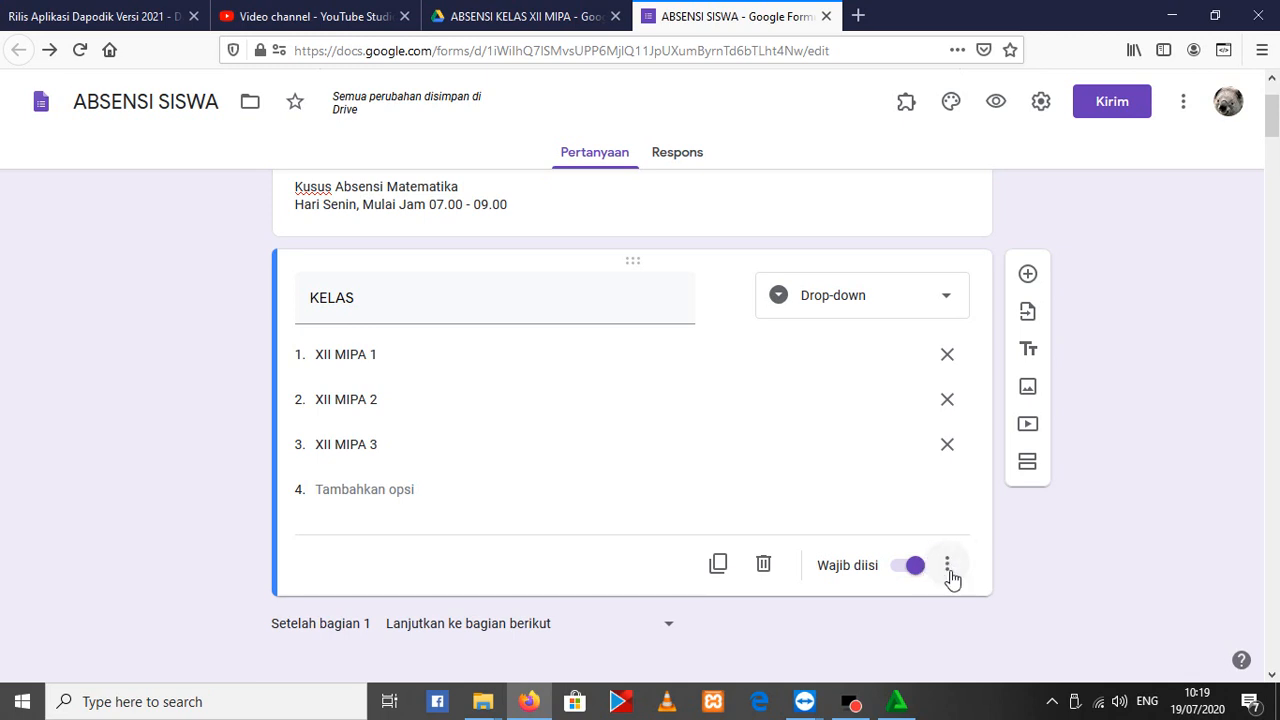
{"action": "left_click", "coordinate": [948, 568]}
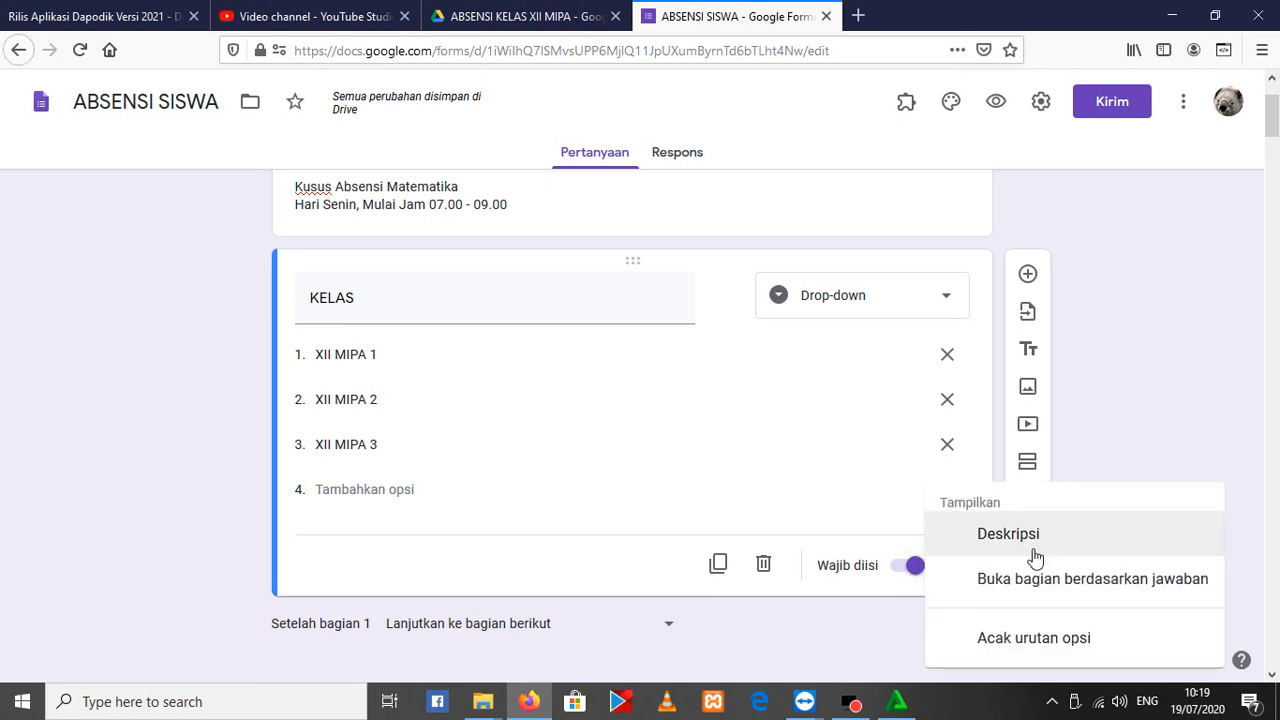
{"action": "left_click", "coordinate": [1132, 583]}
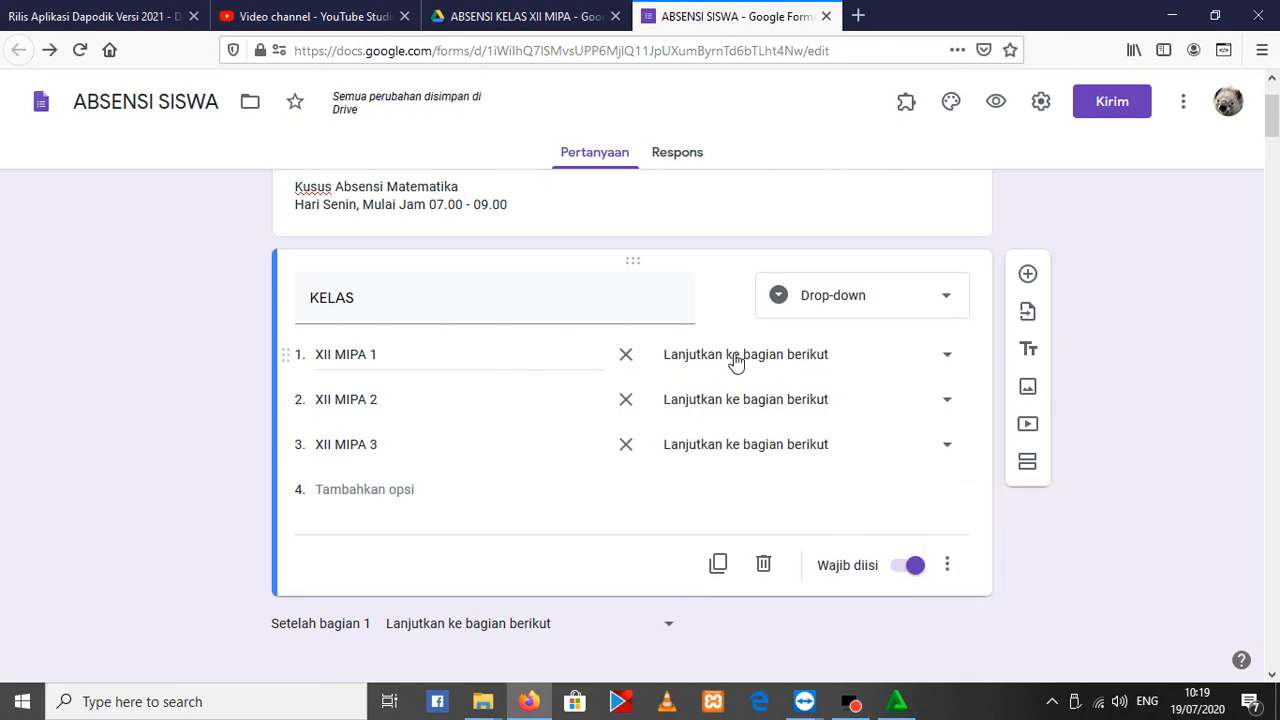
Route the KELAS answers XII MIPA 1, XII MIPA 2 and XII MIPA 3 to sections 2, 3 and 4 respectively
{"action": "left_click", "coordinate": [734, 357]}
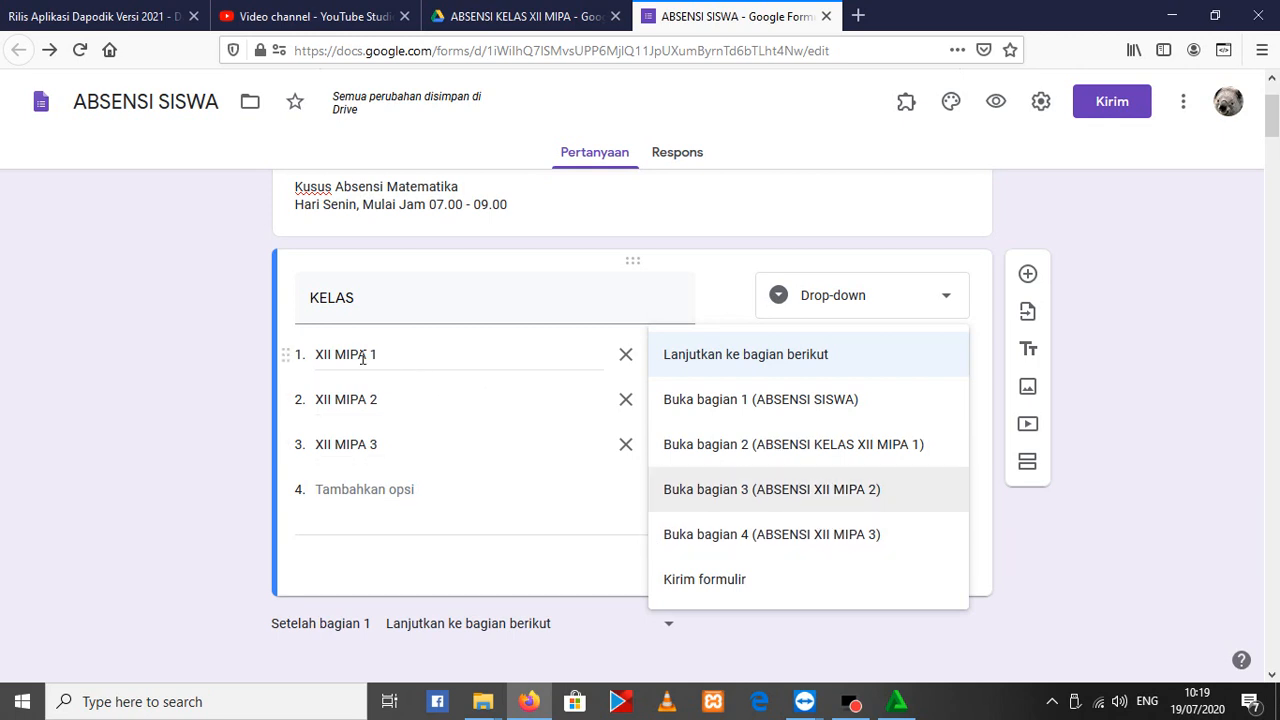
{"action": "left_click", "coordinate": [874, 444]}
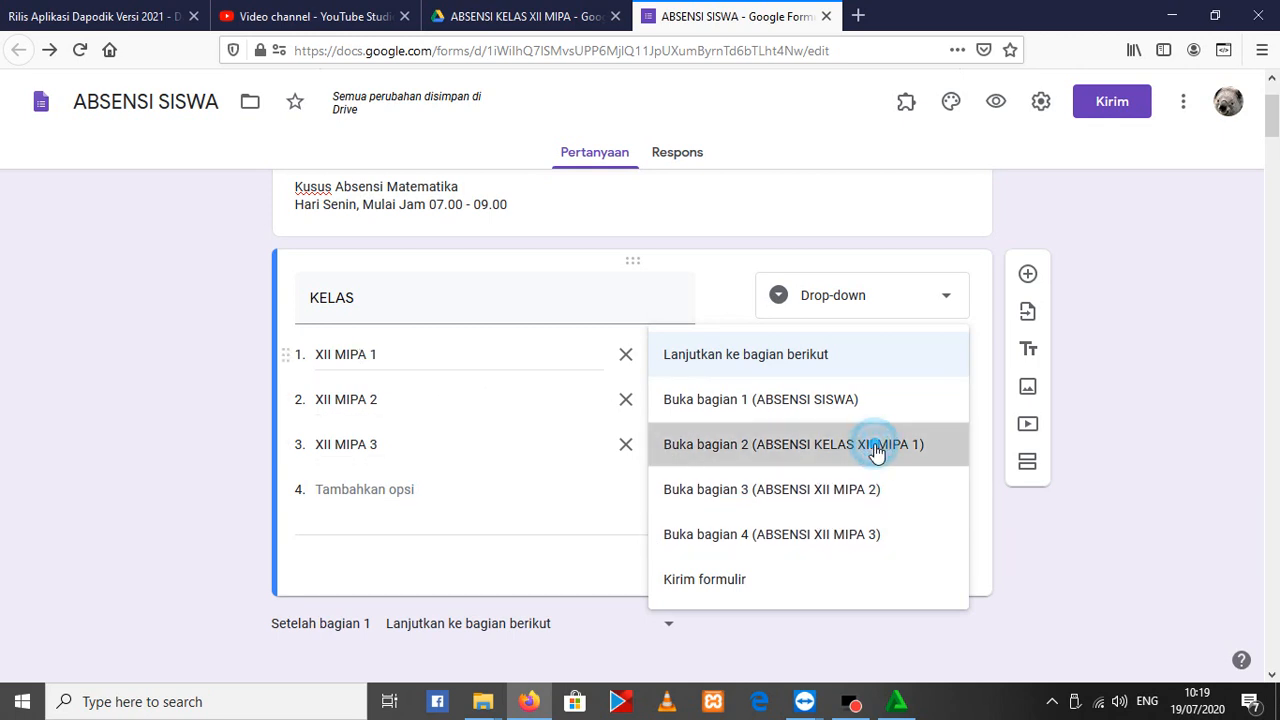
{"action": "left_click", "coordinate": [771, 401]}
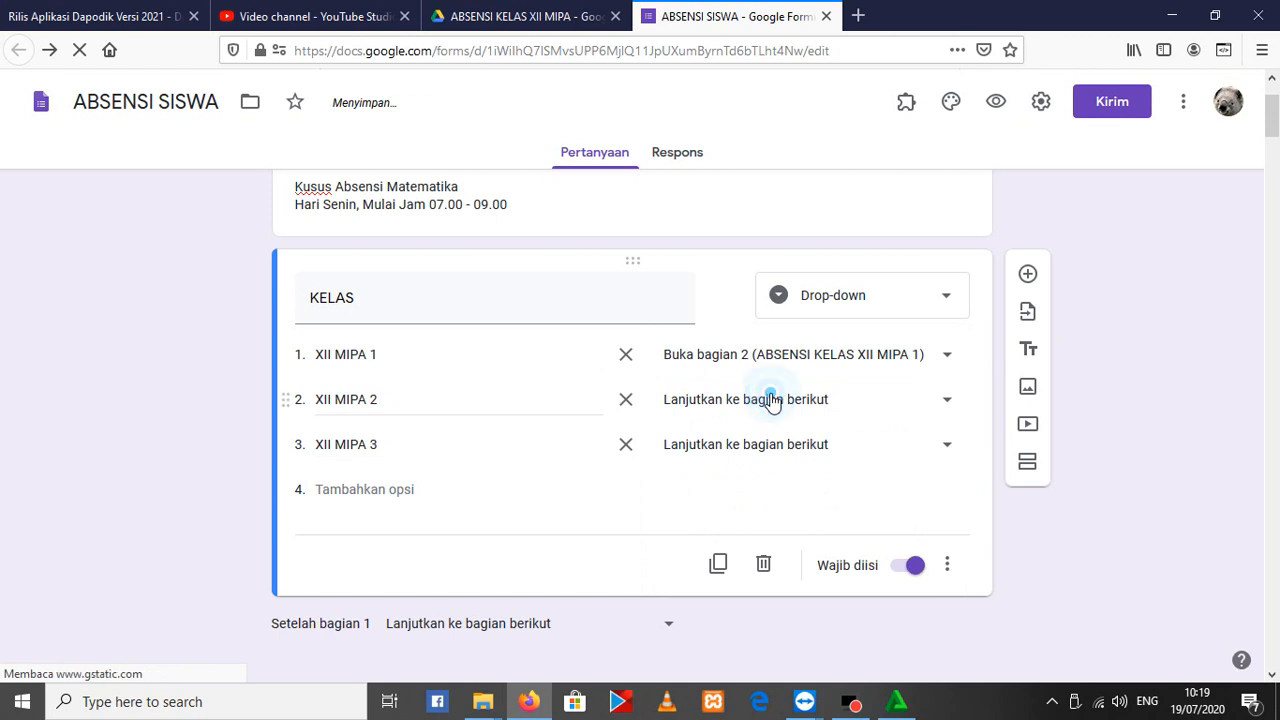
{"action": "left_click", "coordinate": [853, 535]}
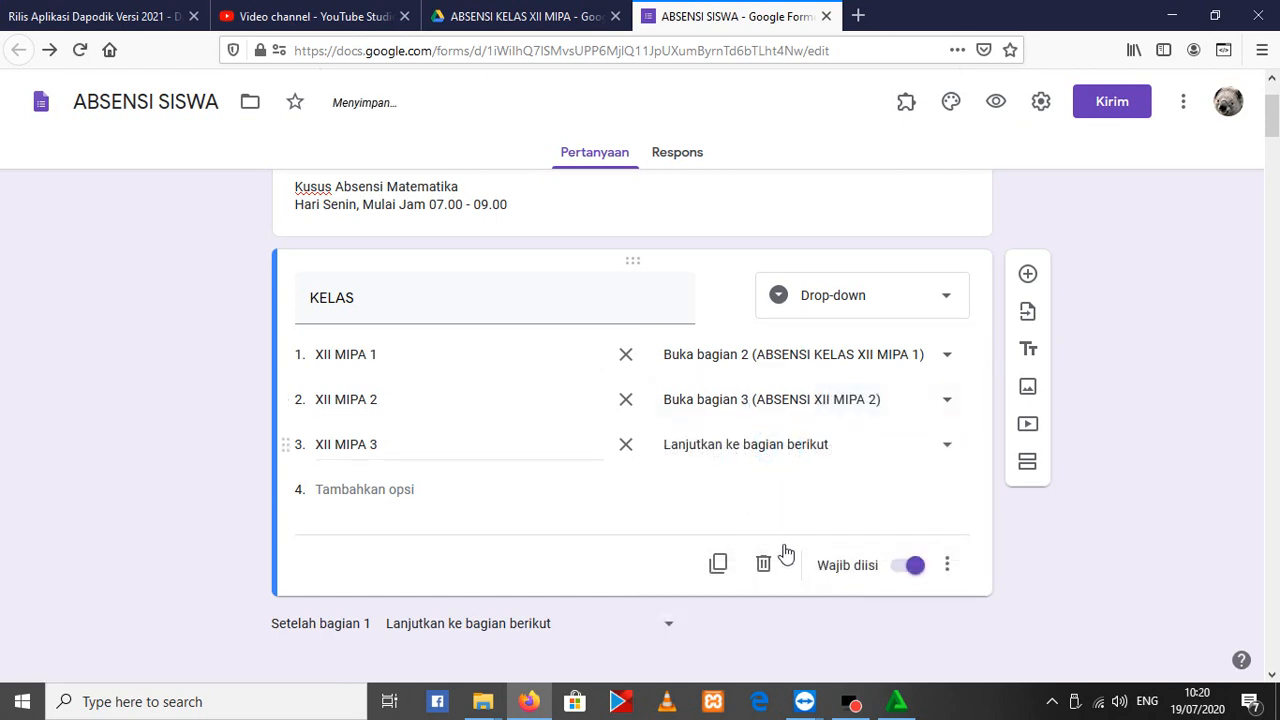
{"action": "left_click", "coordinate": [751, 455]}
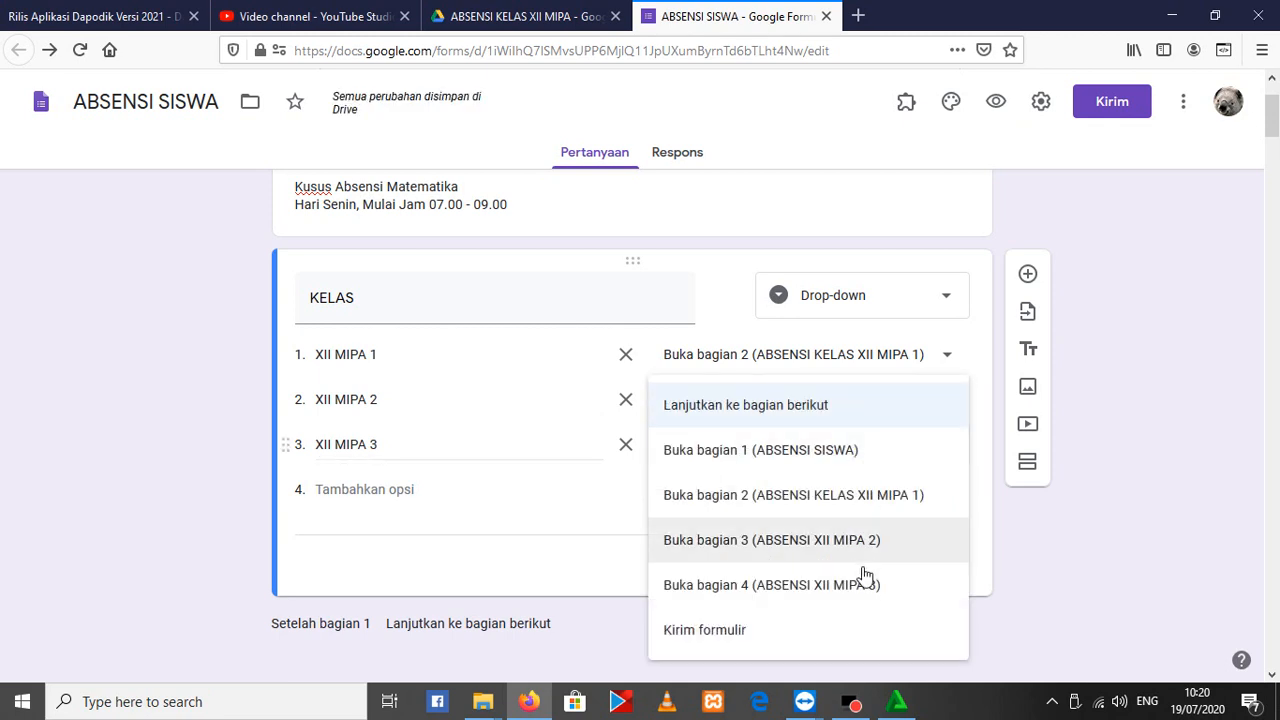
{"action": "left_click", "coordinate": [835, 585]}
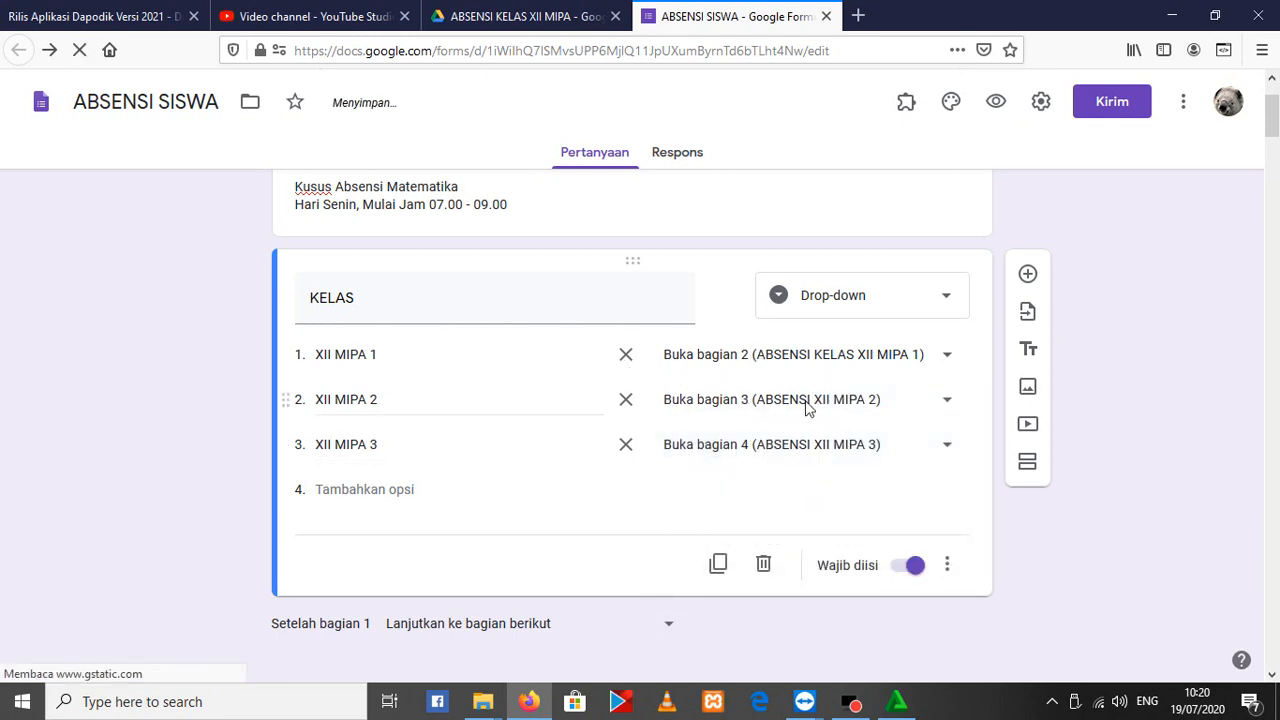
Set the form to submit (Kirim formulir) after section 2, ABSENSI KELAS XII MIPA 1
{"action": "scroll", "coordinate": [666, 543], "scroll_direction": "down", "scroll_amount": 5}
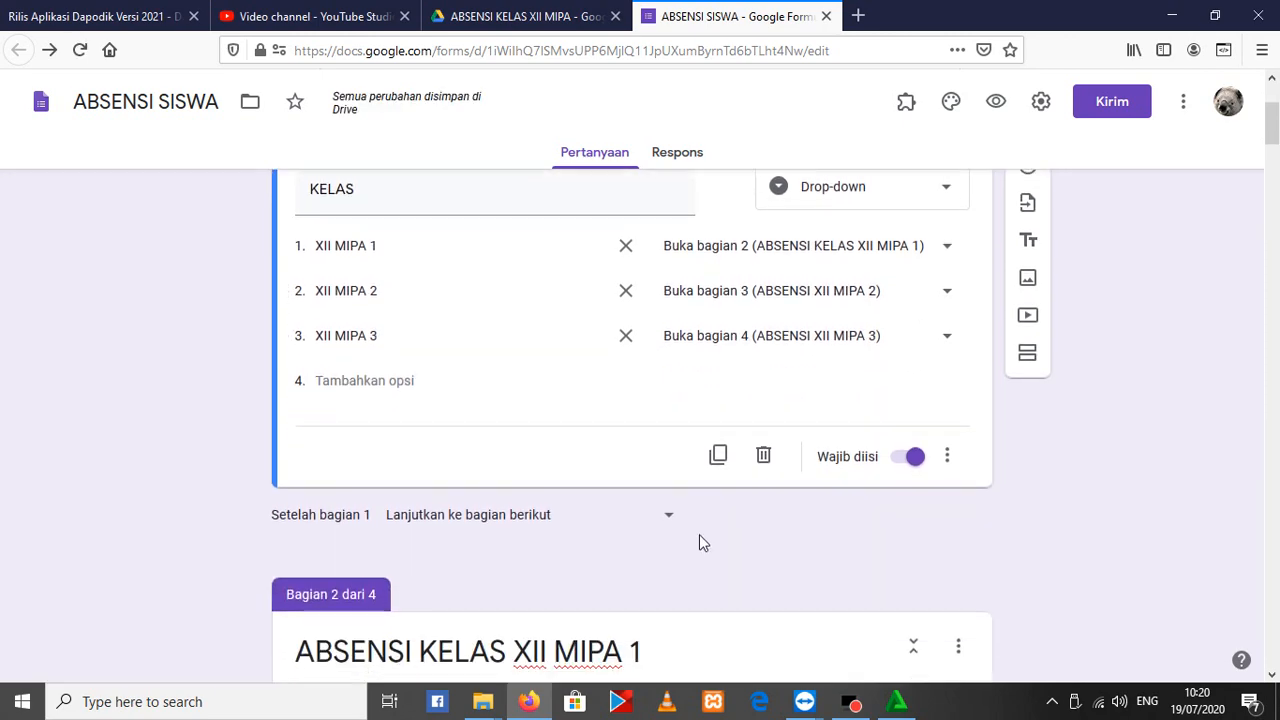
{"action": "scroll", "coordinate": [637, 501], "scroll_direction": "down", "scroll_amount": 10}
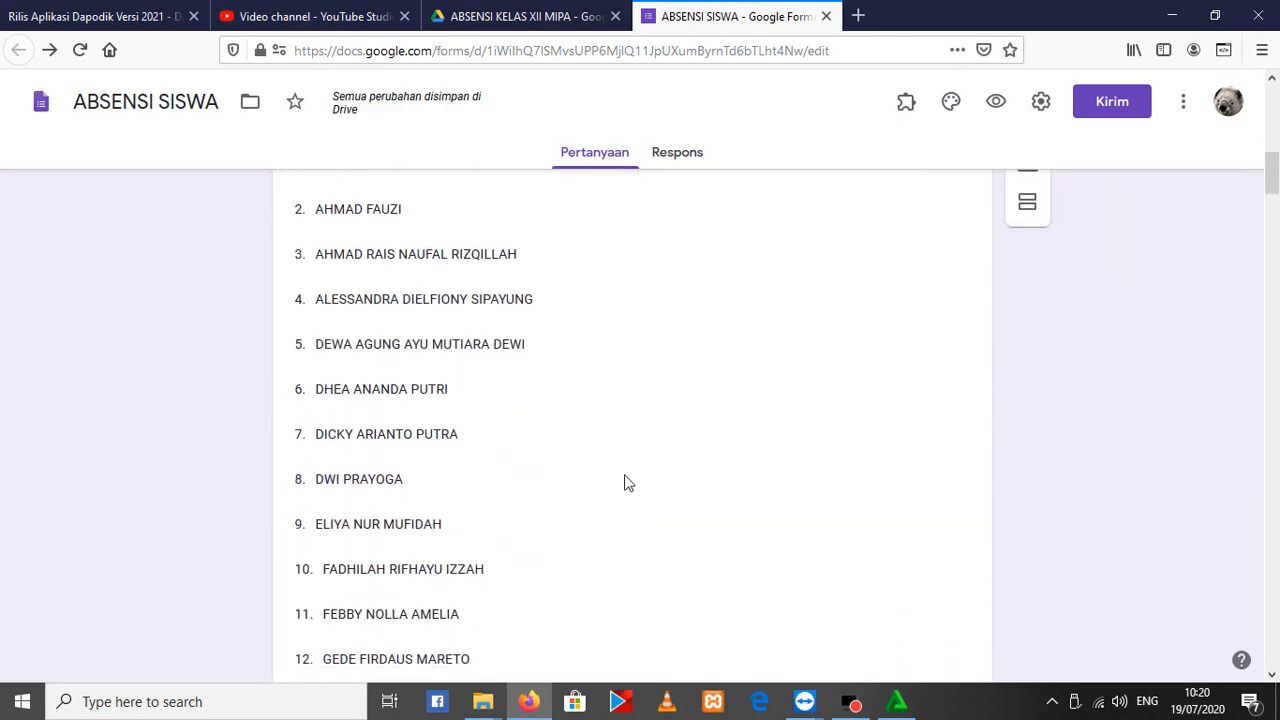
{"action": "scroll", "coordinate": [605, 464], "scroll_direction": "down", "scroll_amount": 11}
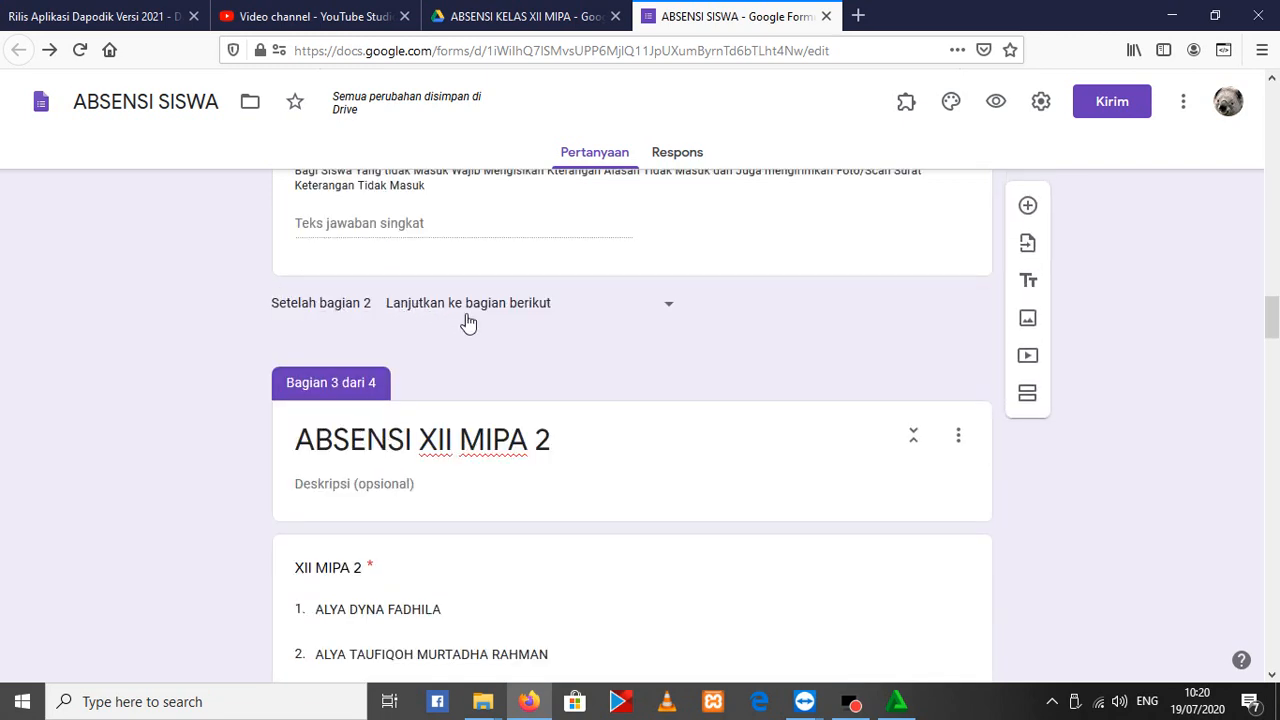
{"action": "left_click", "coordinate": [562, 314]}
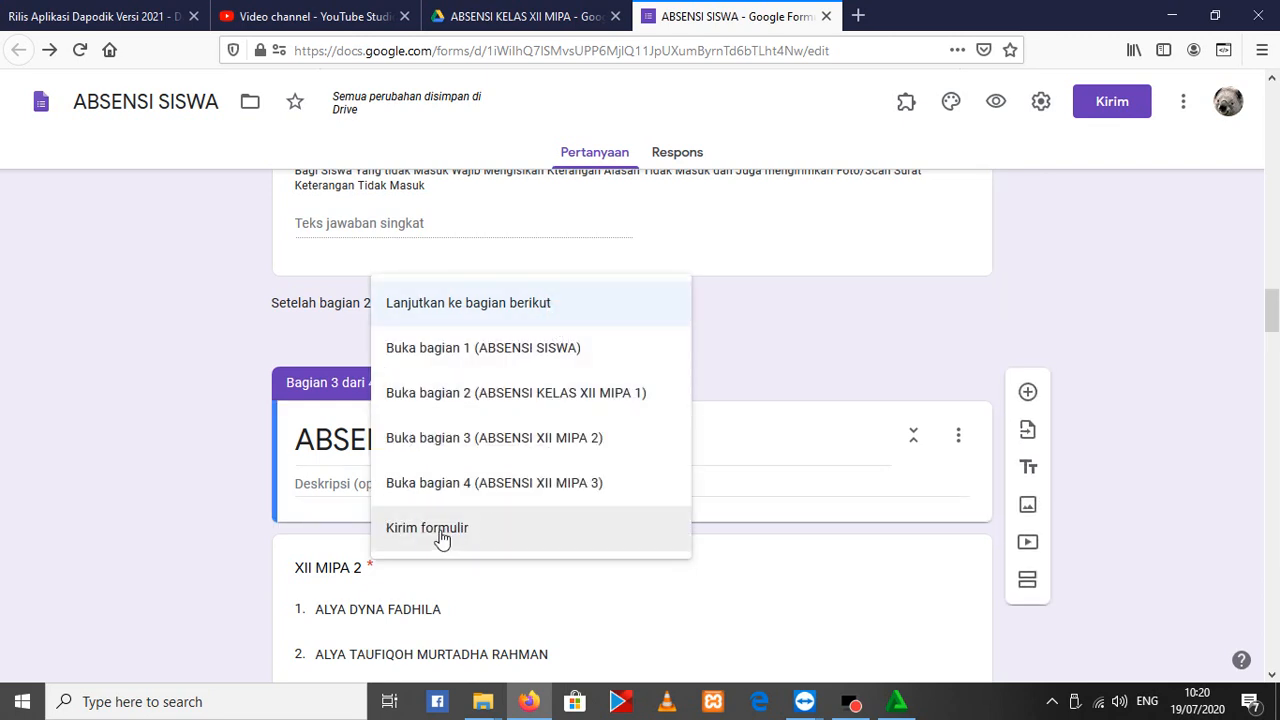
{"action": "left_click", "coordinate": [440, 537]}
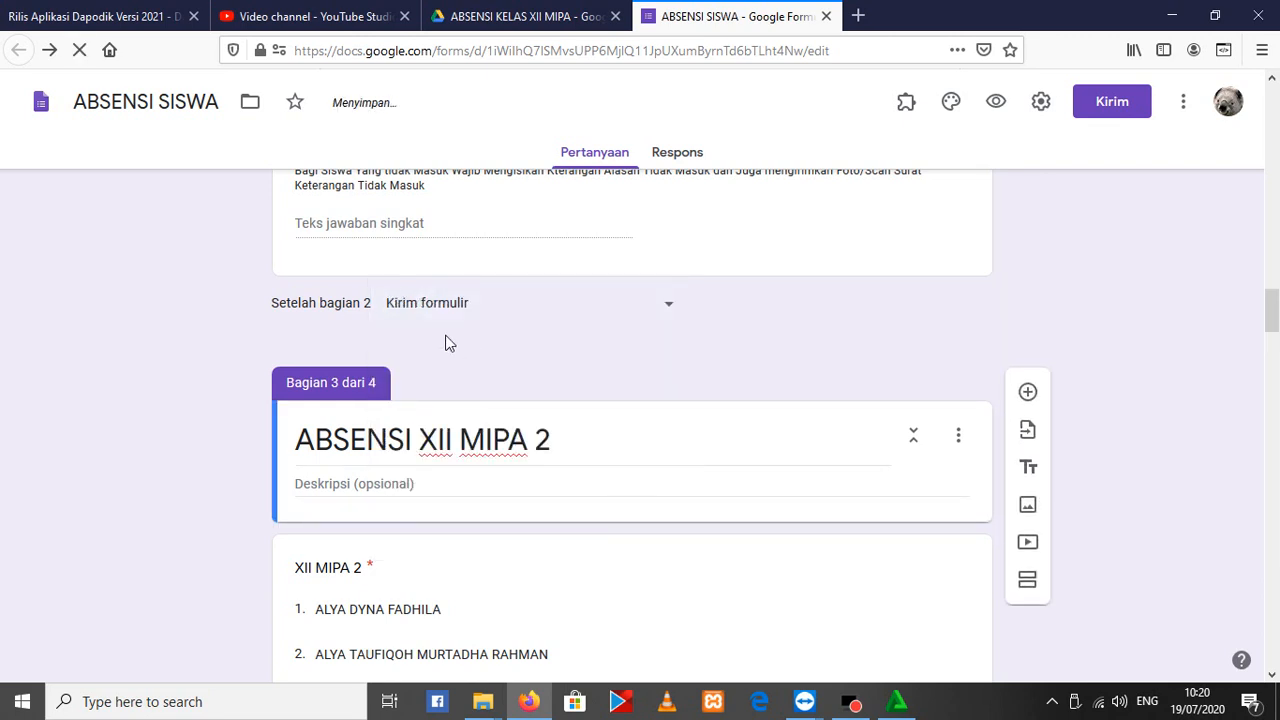
Set the form to submit (Kirim formulir) after section 3, ABSENSI XII MIPA 2
{"action": "scroll", "coordinate": [470, 325], "scroll_direction": "down", "scroll_amount": 2}
{"action": "scroll", "coordinate": [470, 330], "scroll_direction": "down", "scroll_amount": 20}
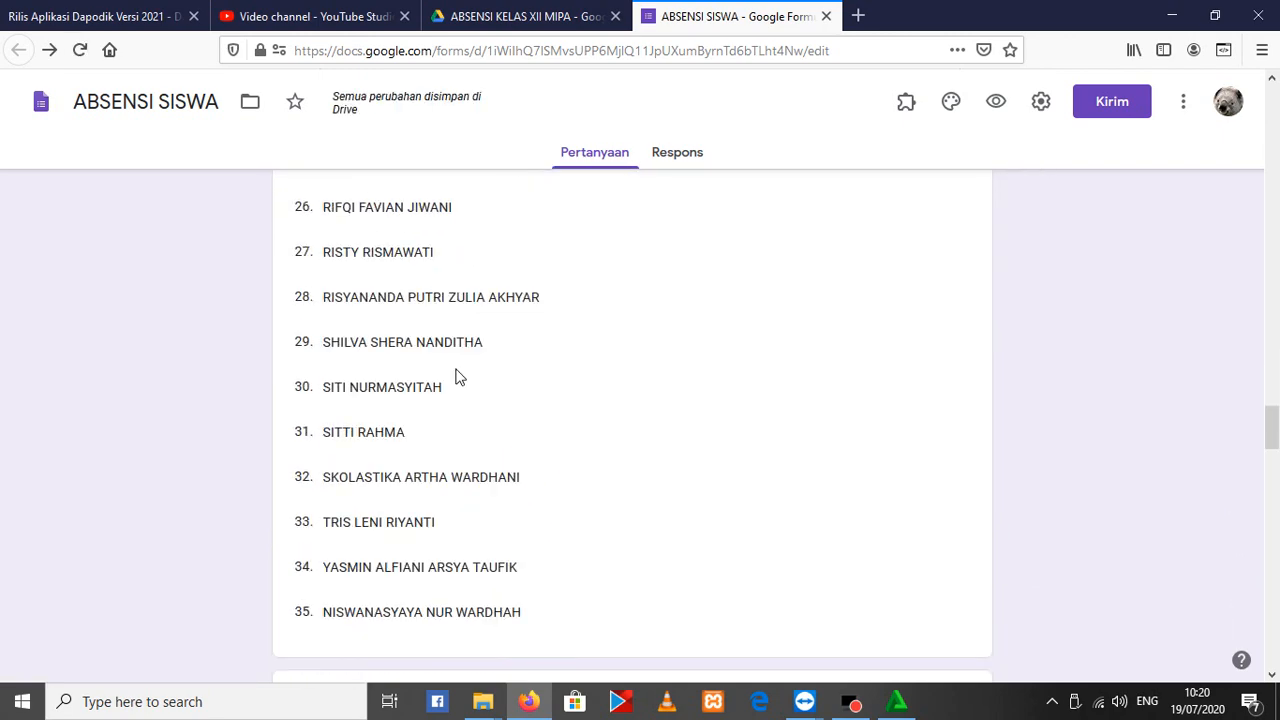
{"action": "scroll", "coordinate": [456, 375], "scroll_direction": "down", "scroll_amount": 6}
{"action": "scroll", "coordinate": [460, 375], "scroll_direction": "up", "scroll_amount": 5}
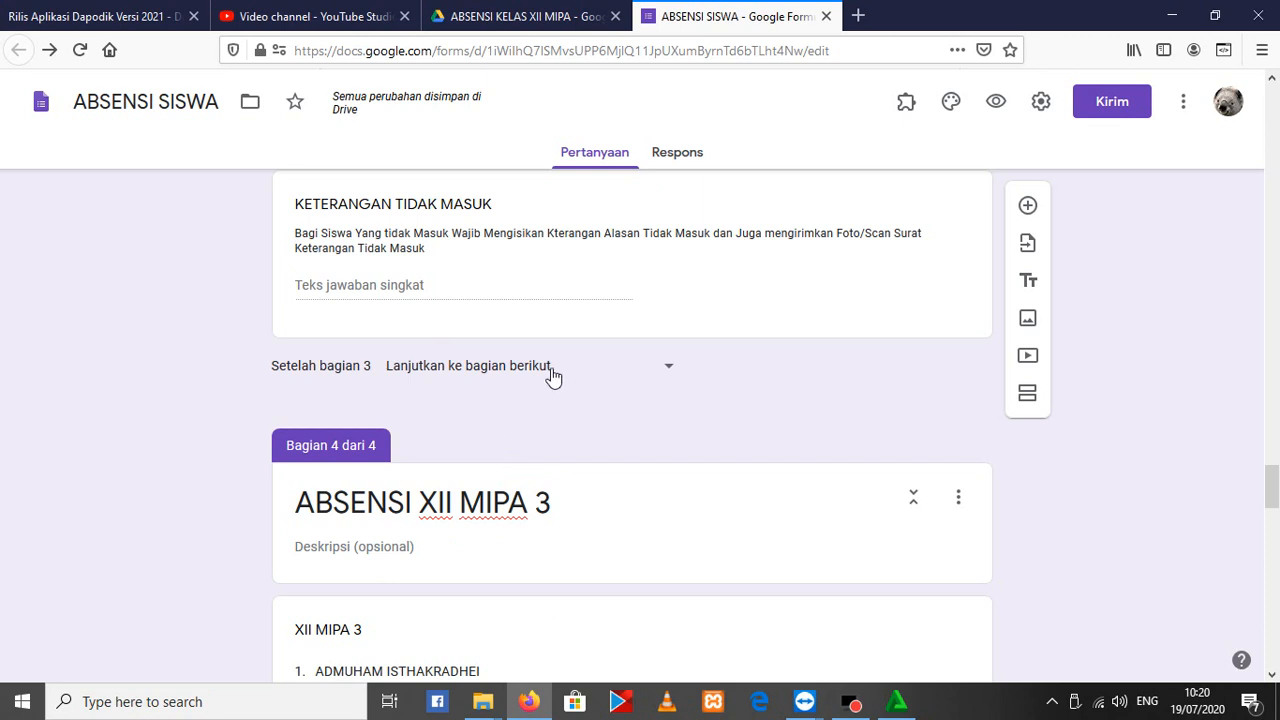
{"action": "left_click", "coordinate": [449, 374]}
{"action": "left_click", "coordinate": [441, 599]}
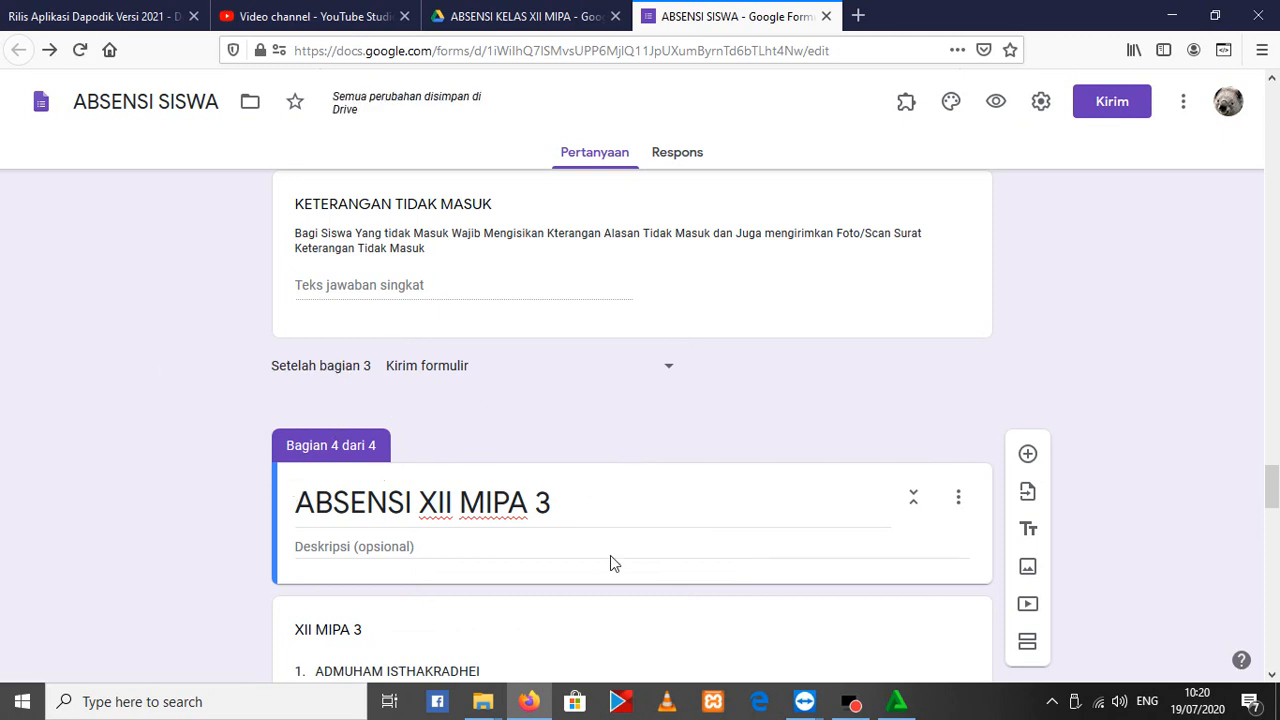
Review the questions through the end of section 4, and check the navigation settings between the earlier sections back up to section 1
{"action": "scroll", "coordinate": [465, 377], "scroll_direction": "down", "scroll_amount": 20}
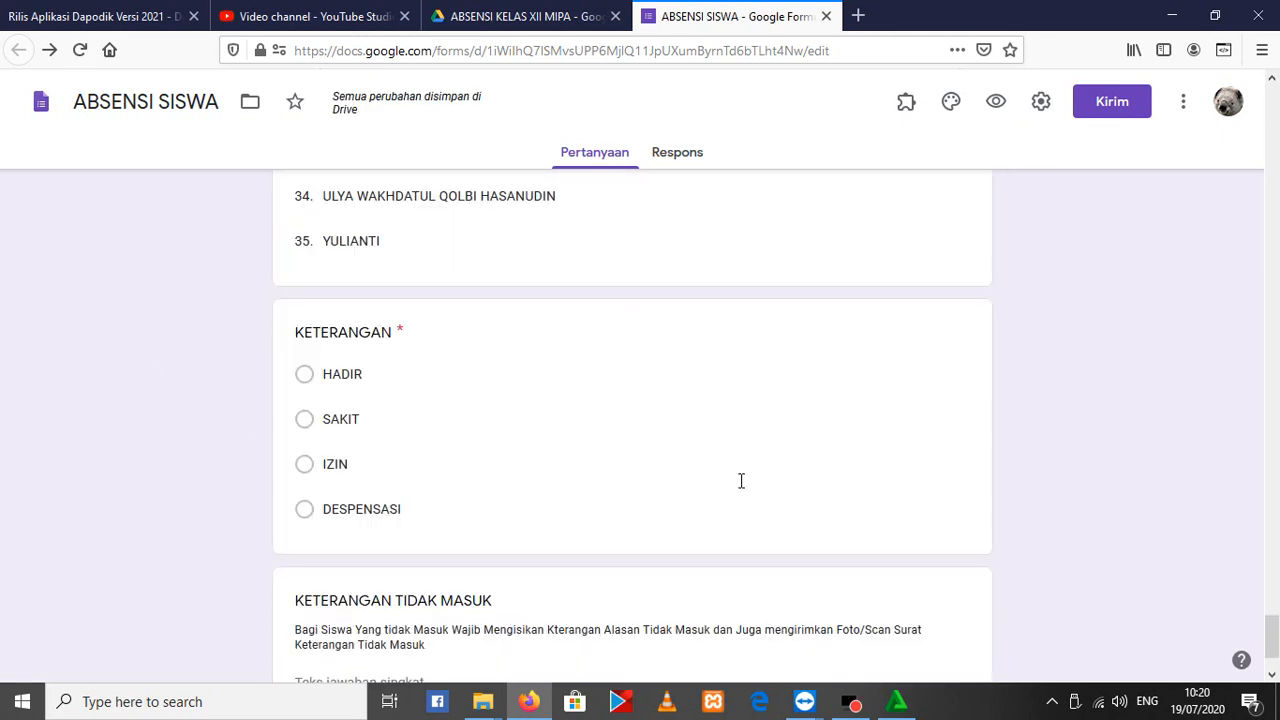
{"action": "scroll", "coordinate": [679, 503], "scroll_direction": "down", "scroll_amount": 2}
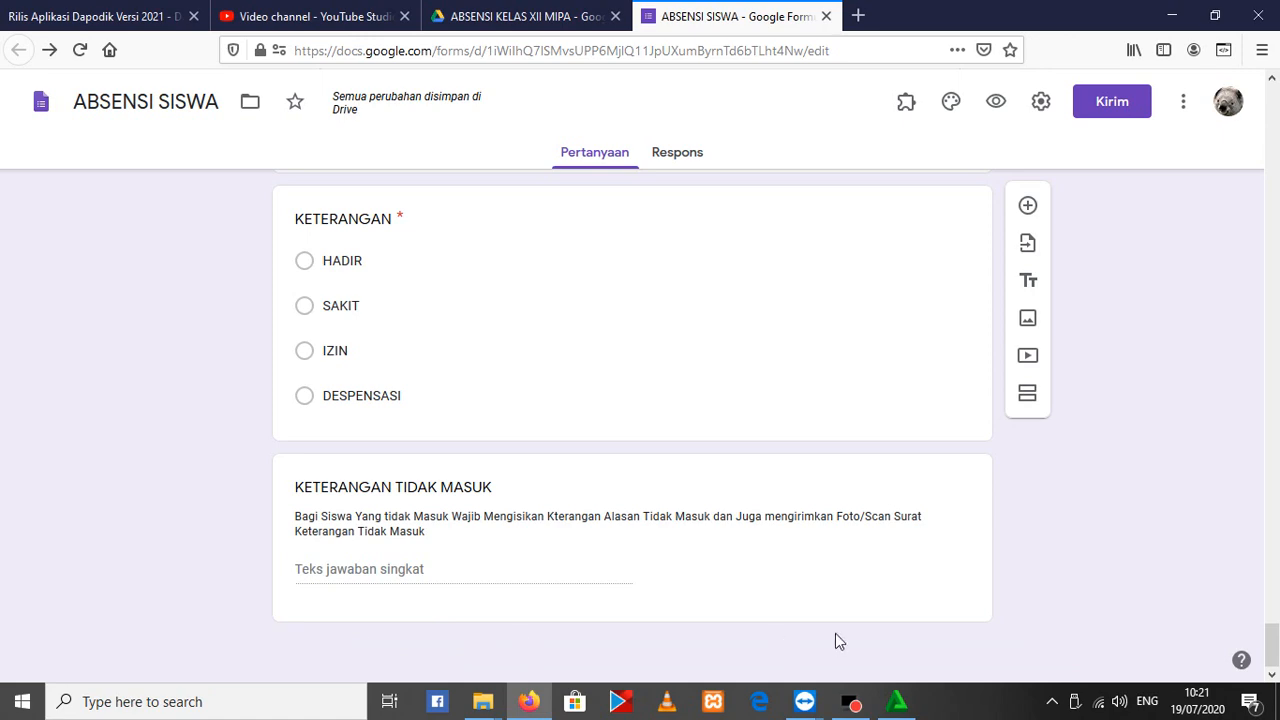
{"action": "scroll", "coordinate": [829, 477], "scroll_direction": "up", "scroll_amount": 20}
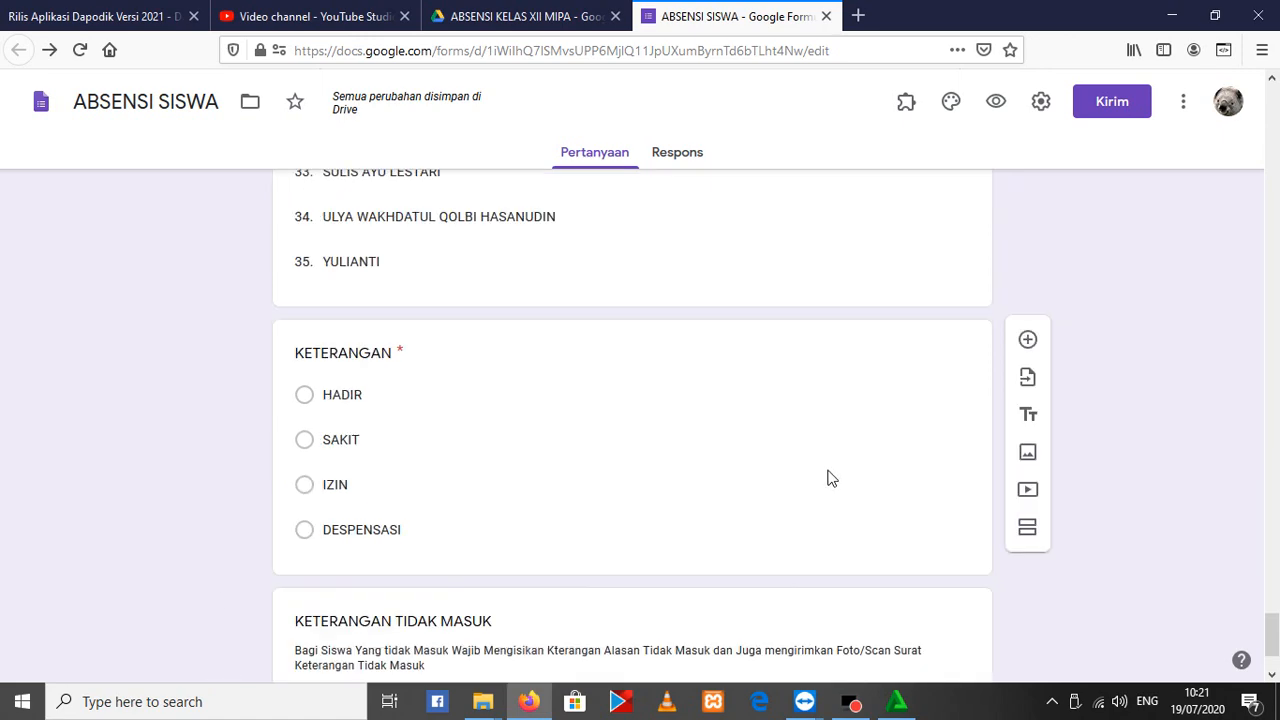
{"action": "scroll", "coordinate": [728, 487], "scroll_direction": "up", "scroll_amount": 4}
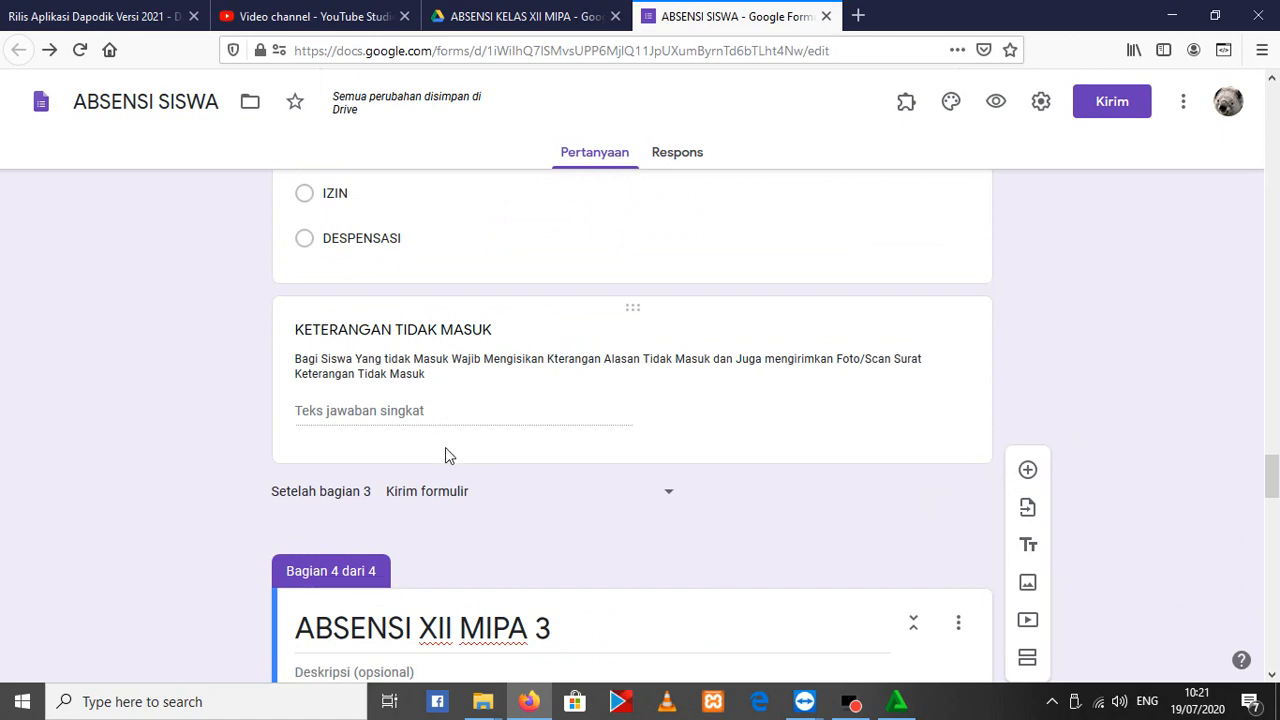
{"action": "scroll", "coordinate": [574, 514], "scroll_direction": "up", "scroll_amount": 20}
{"action": "scroll", "coordinate": [590, 500], "scroll_direction": "down", "scroll_amount": 17}
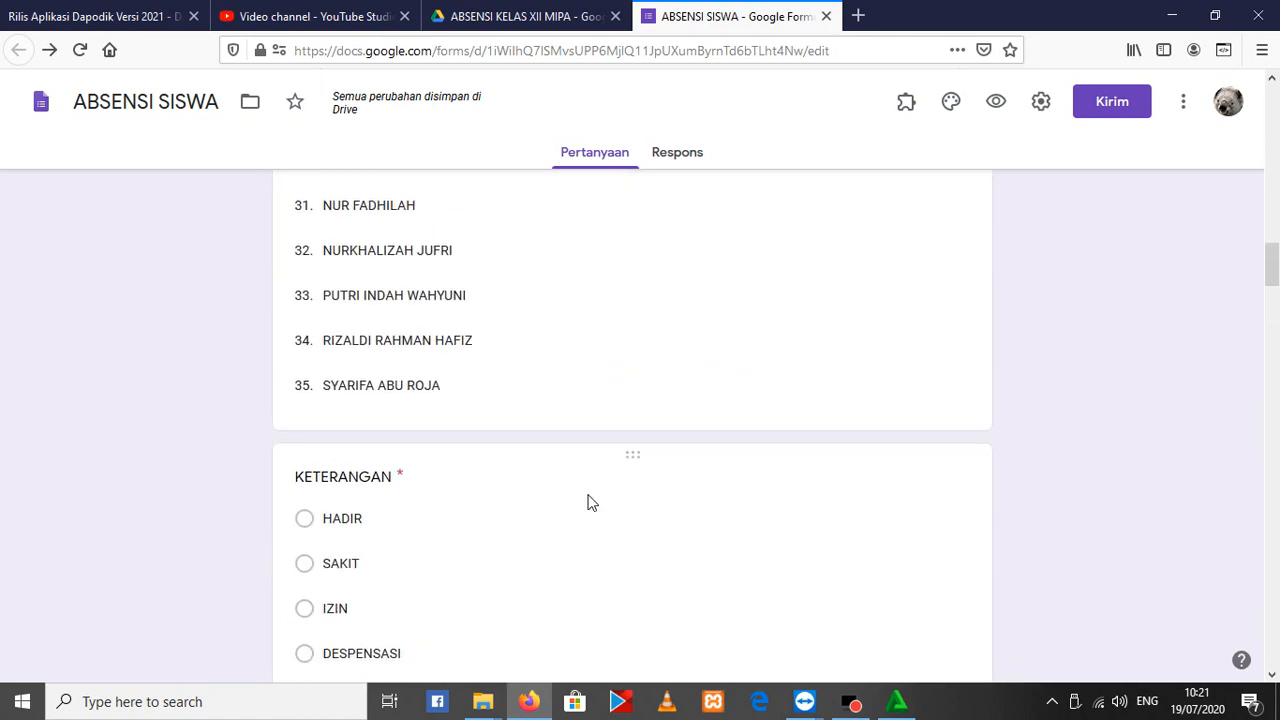
{"action": "scroll", "coordinate": [585, 505], "scroll_direction": "up", "scroll_amount": 20}
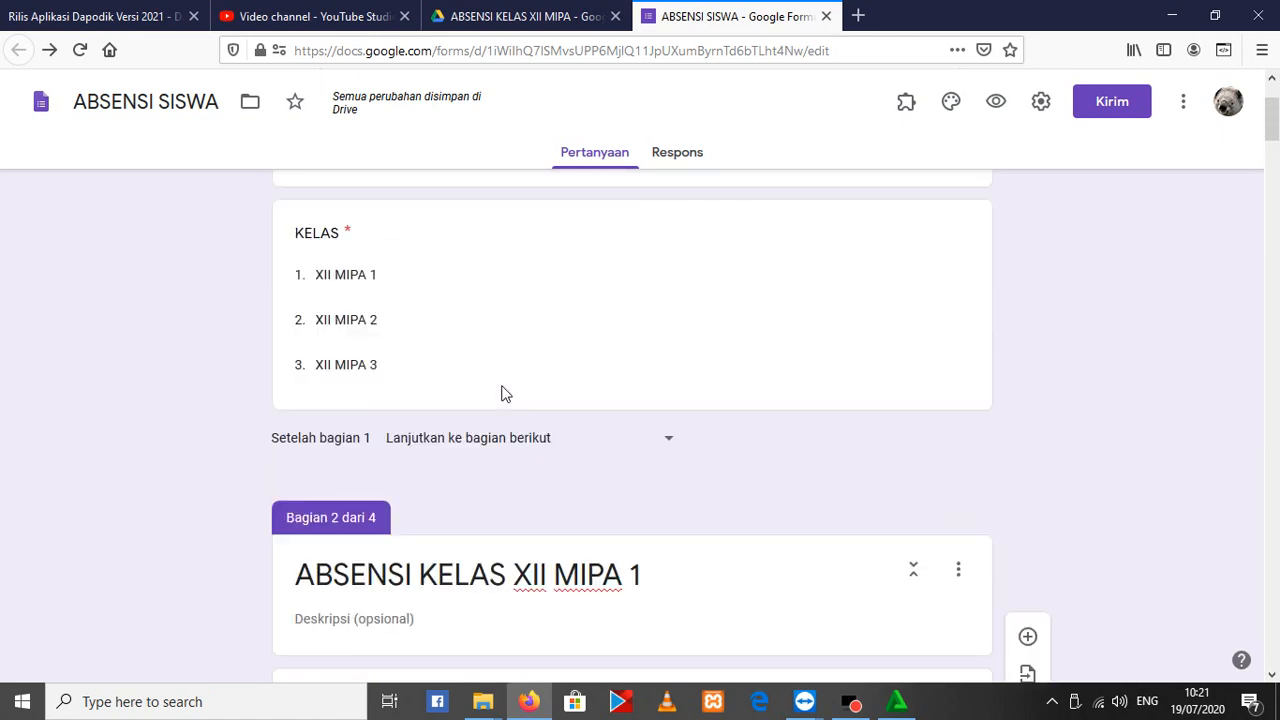
{"action": "scroll", "coordinate": [505, 393], "scroll_direction": "up", "scroll_amount": 2}
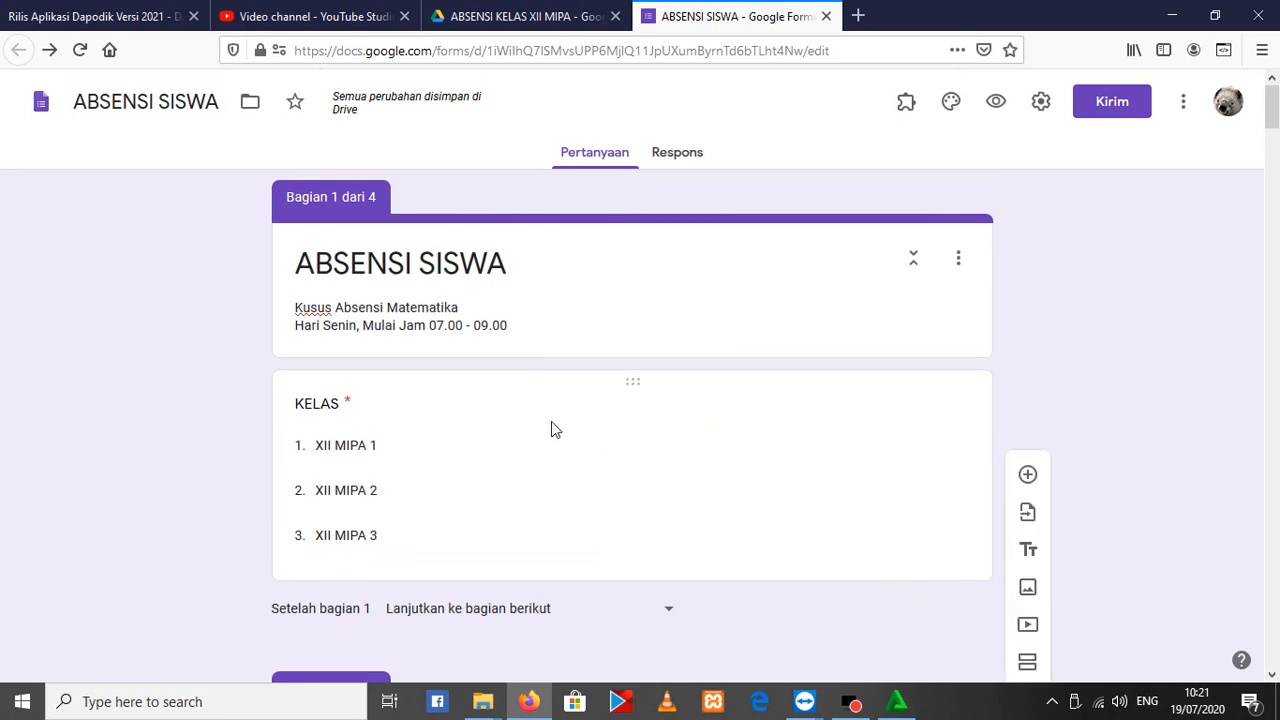
In the form settings, switch Edit setelah mengirimkan on and back off, and Tampilkan link untuk menyerahkan tanggapan lain off and back on
{"action": "left_click", "coordinate": [1043, 104]}
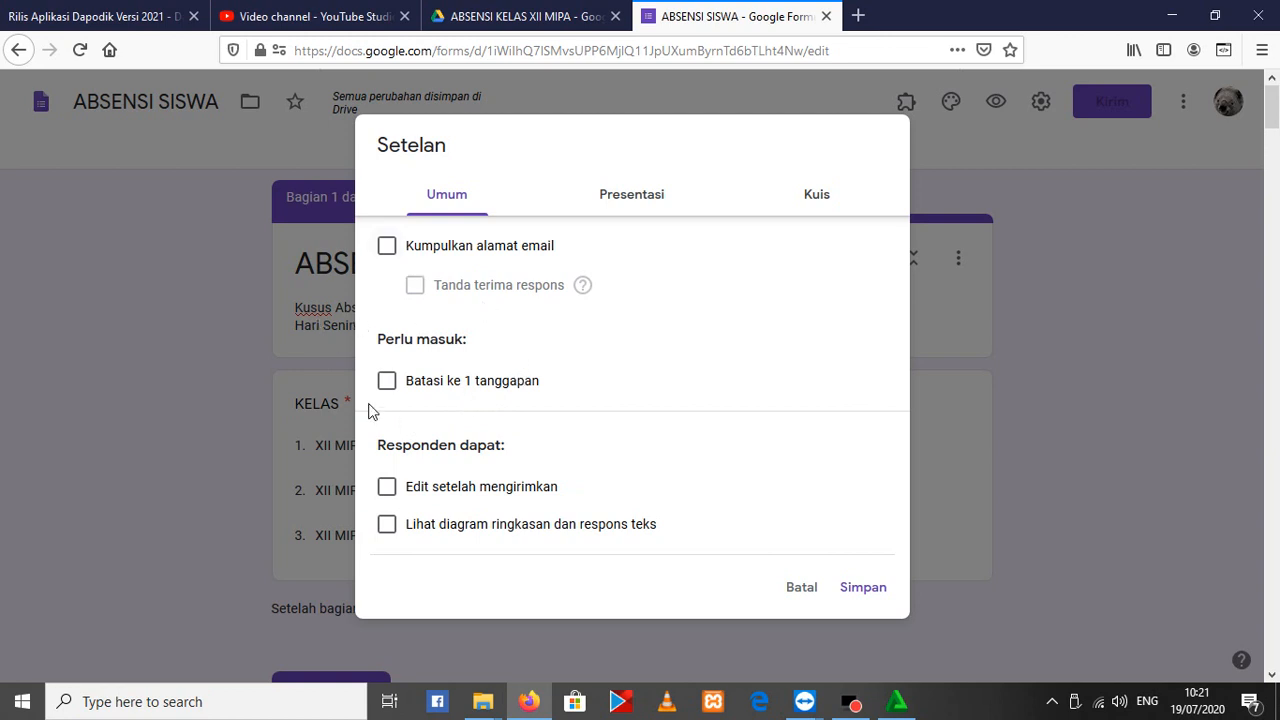
{"action": "left_click", "coordinate": [388, 488]}
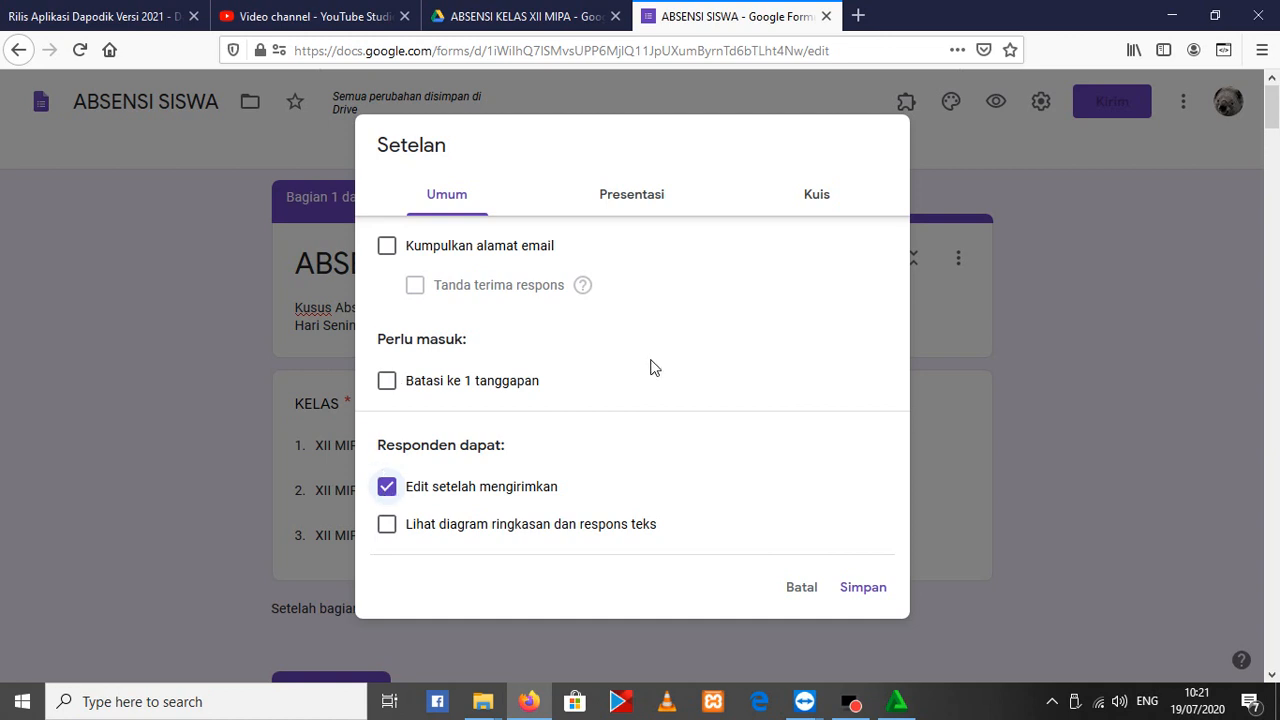
{"action": "left_click", "coordinate": [387, 487]}
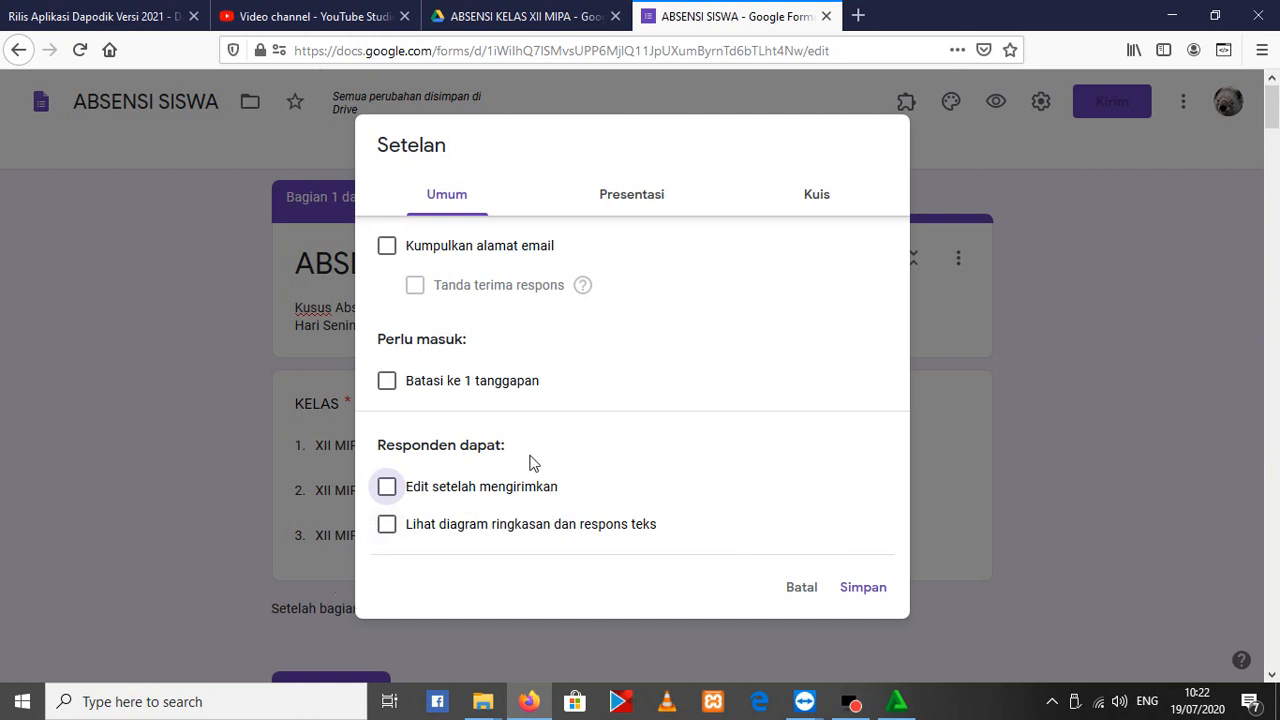
{"action": "left_click", "coordinate": [647, 195]}
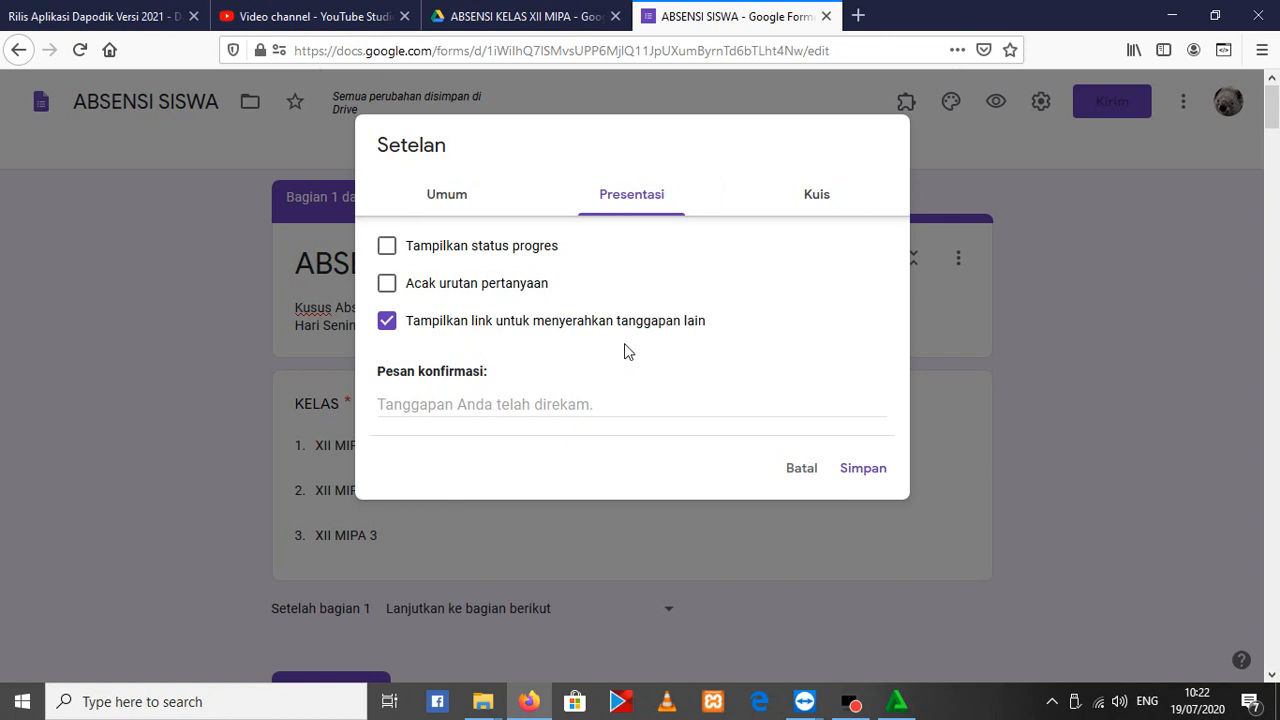
{"action": "left_click", "coordinate": [396, 328]}
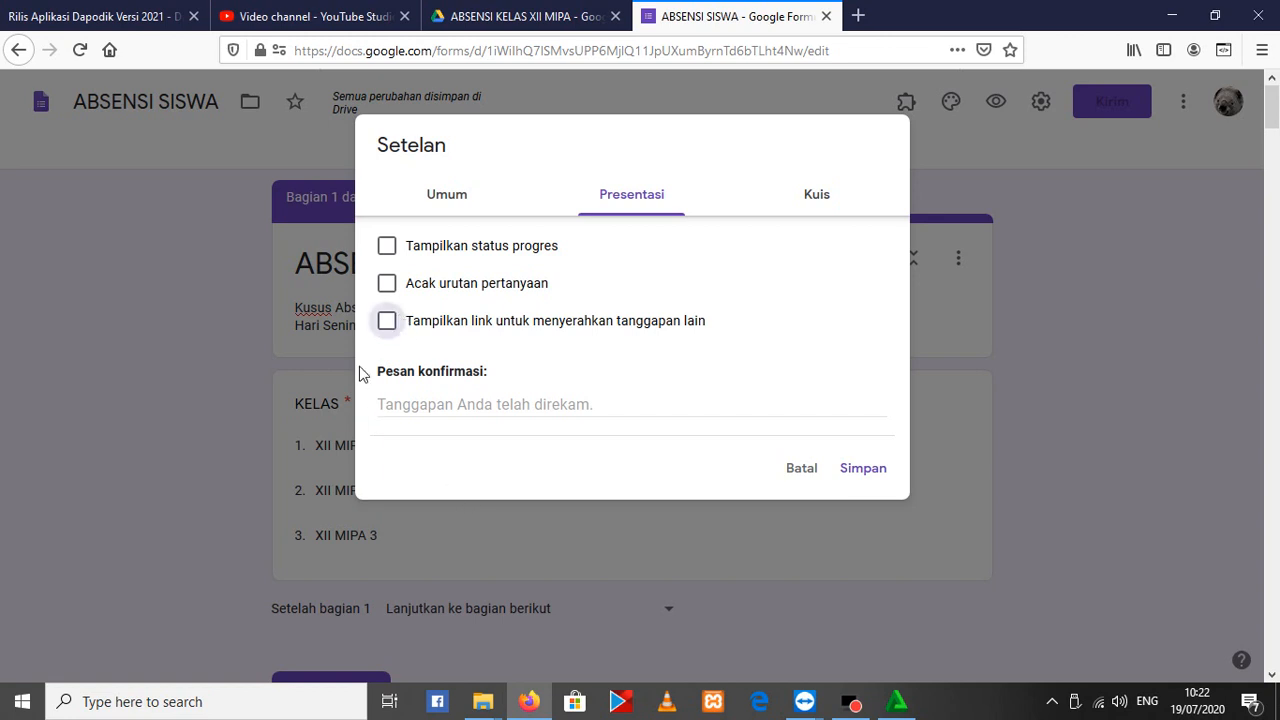
{"action": "left_click", "coordinate": [388, 325]}
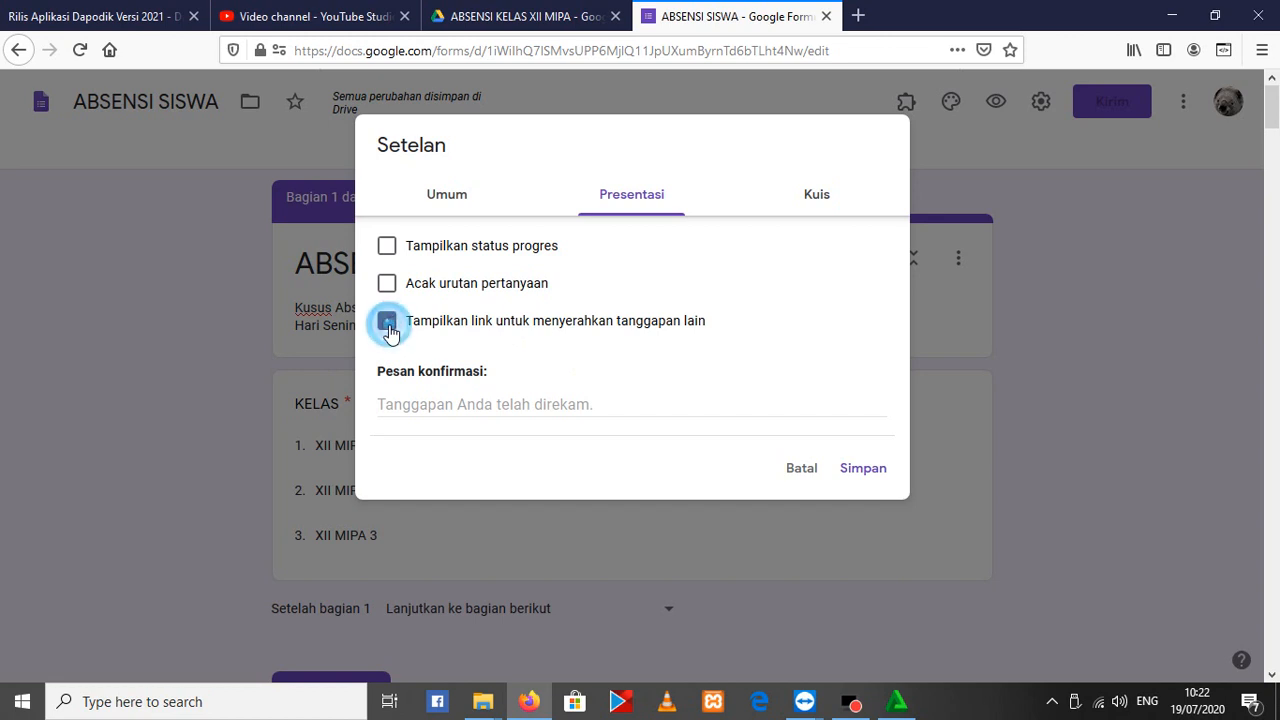
Set the confirmation message (Pesan konfirmasi) to "Terima kasih telah melakukan Absensi" and save the form settings
{"action": "left_click", "coordinate": [455, 400]}
{"action": "type", "text": "t"}
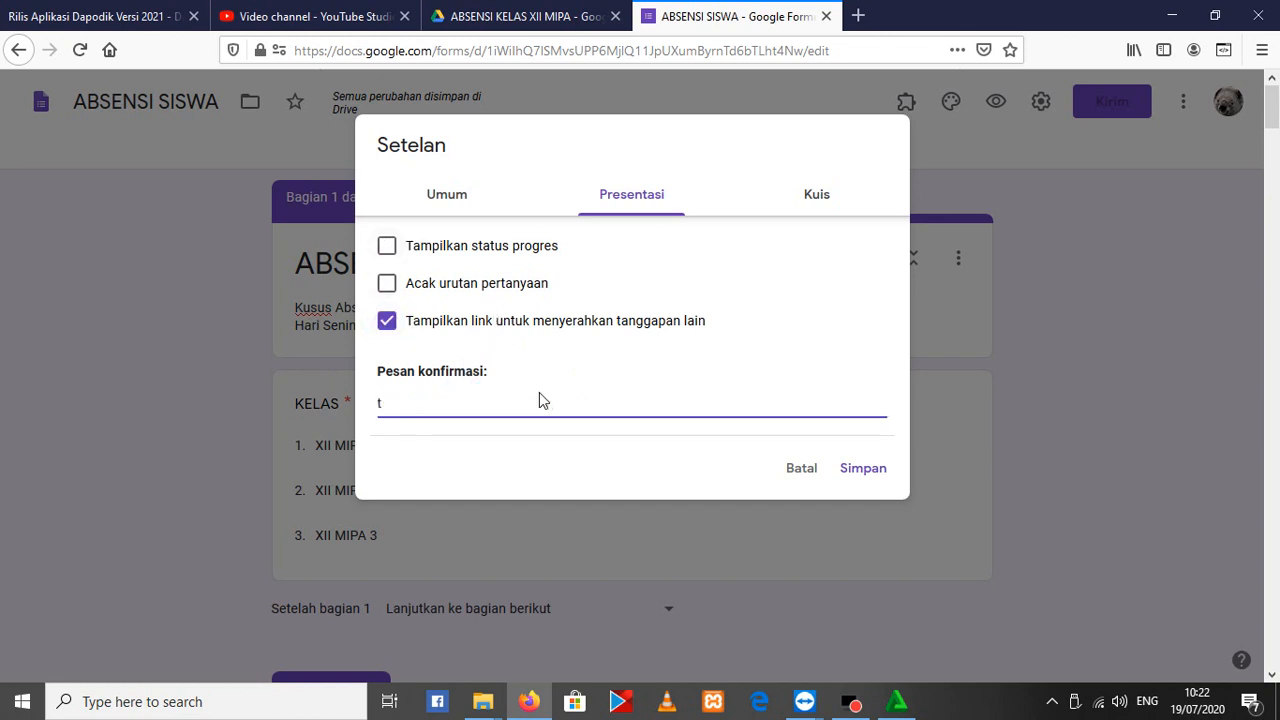
{"action": "type", "text": "ERIMA"}
{"action": "key", "text": "ctrl+a"}
{"action": "key", "text": "BackSpace"}
{"action": "type", "text": "Terima kasih telah mela"}
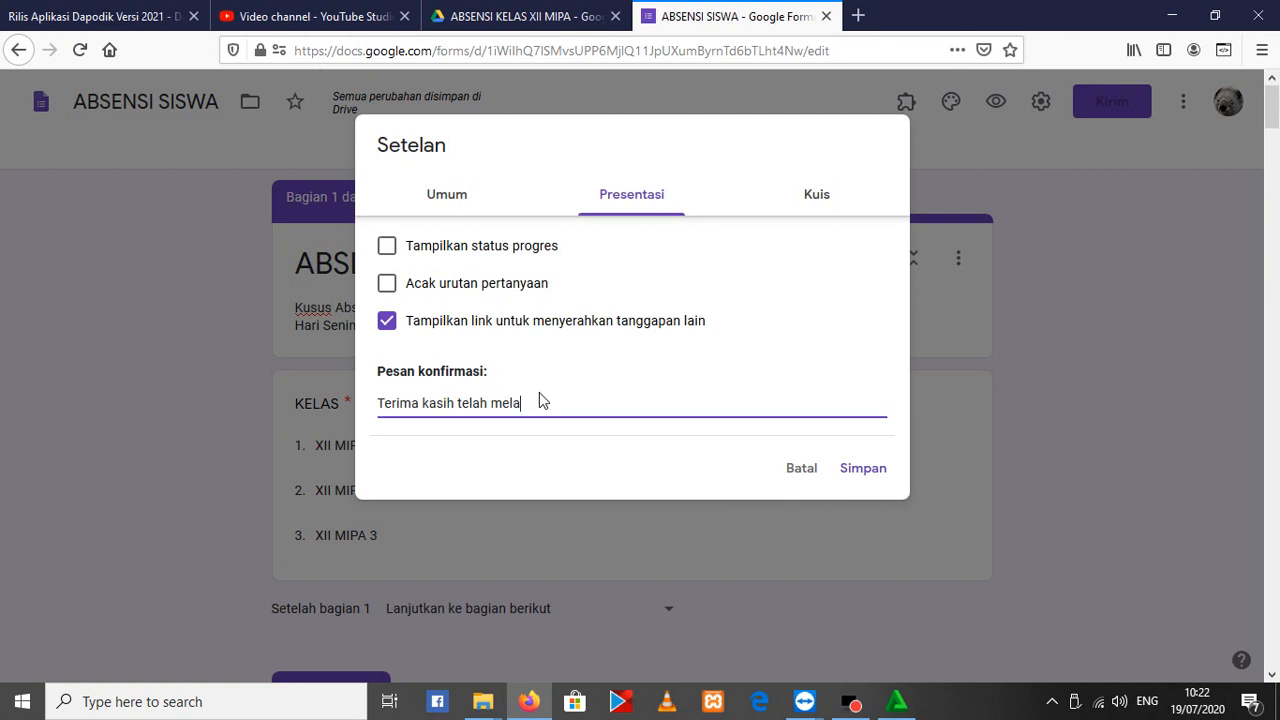
{"action": "type", "text": "kukan Absensi"}
{"action": "left_click", "coordinate": [866, 470]}
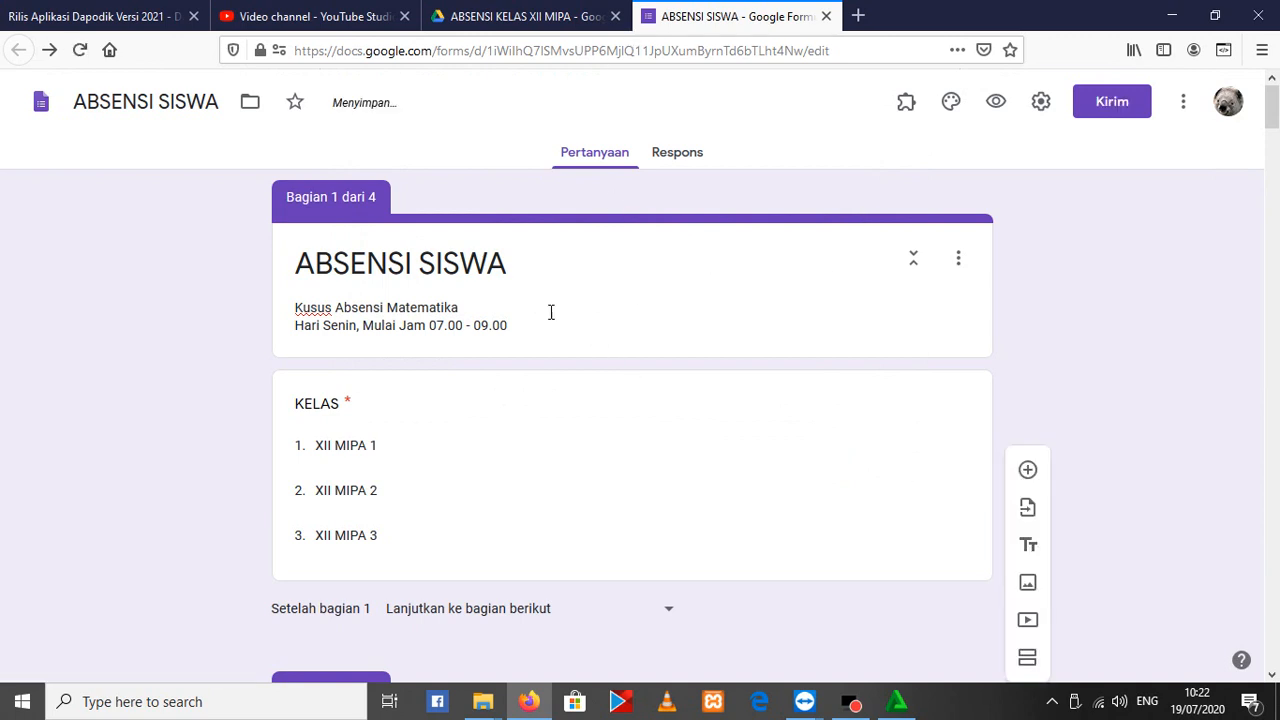
Open a preview of the form and check it against the KELAS options and section 1 navigation in the editor
{"action": "left_click", "coordinate": [983, 101]}
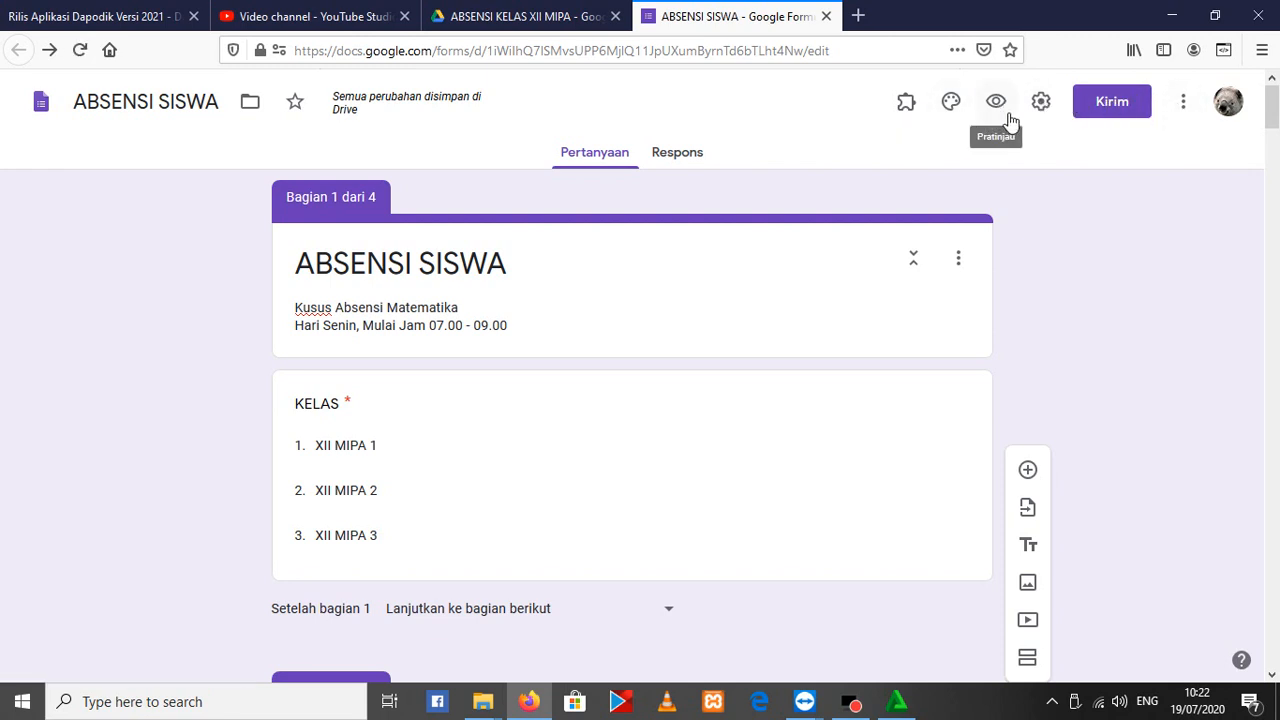
{"action": "left_click", "coordinate": [999, 103]}
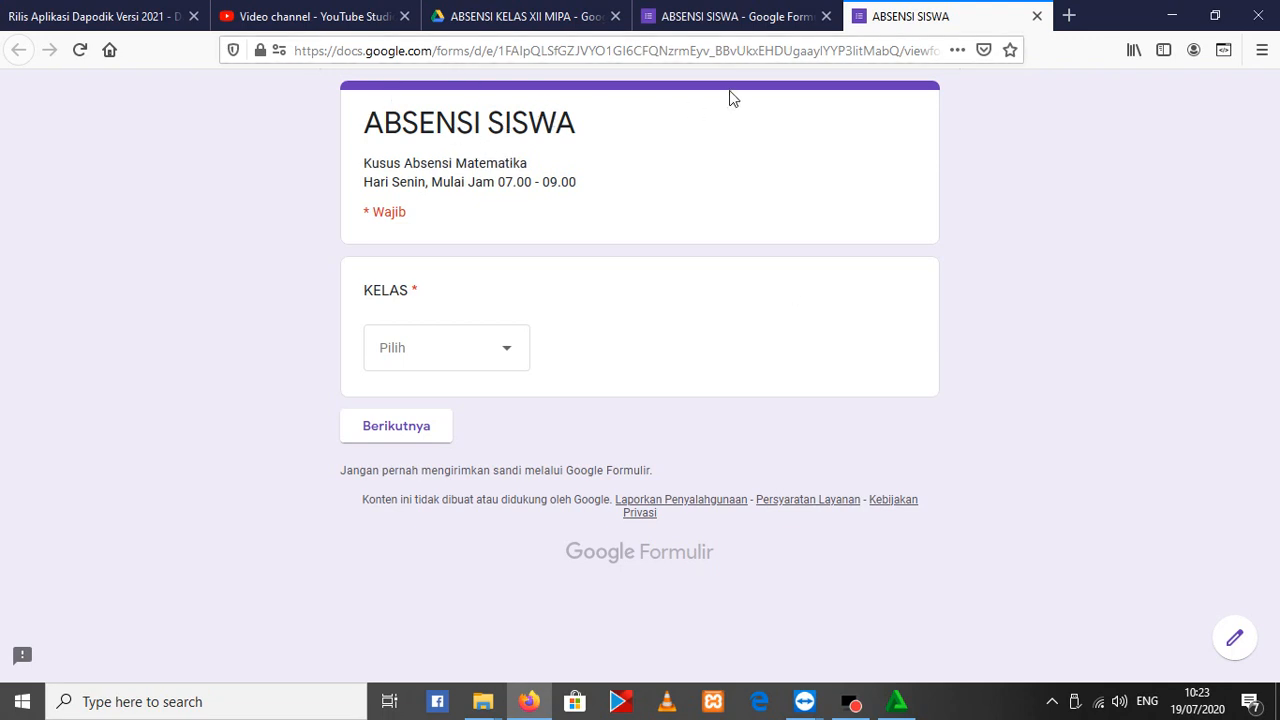
{"action": "left_click", "coordinate": [740, 16]}
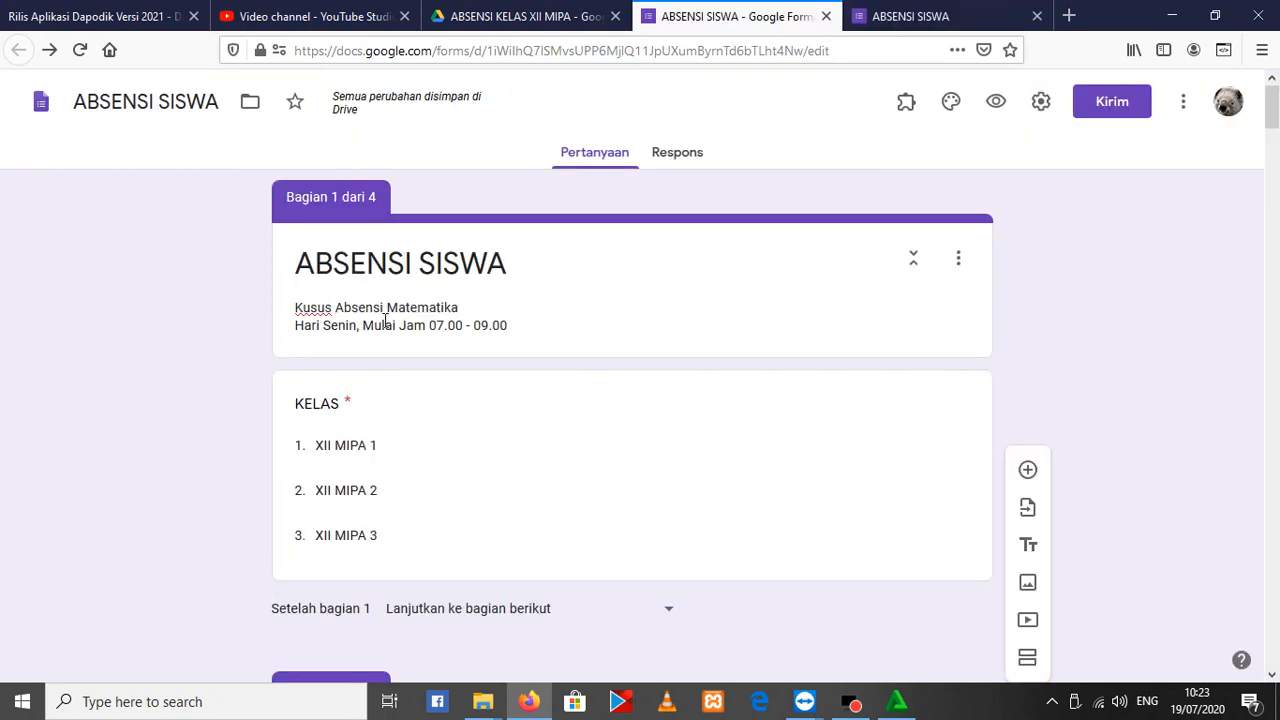
{"action": "scroll", "coordinate": [418, 443], "scroll_direction": "down", "scroll_amount": 3}
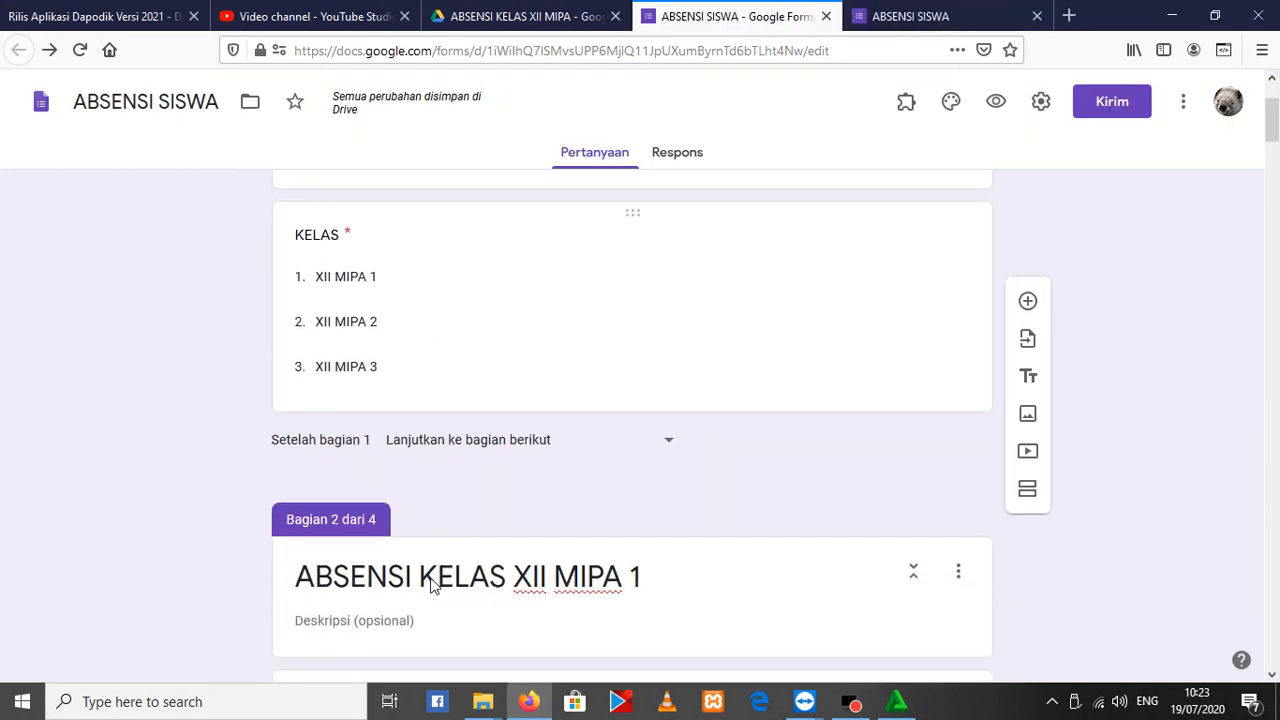
{"action": "left_click", "coordinate": [369, 494]}
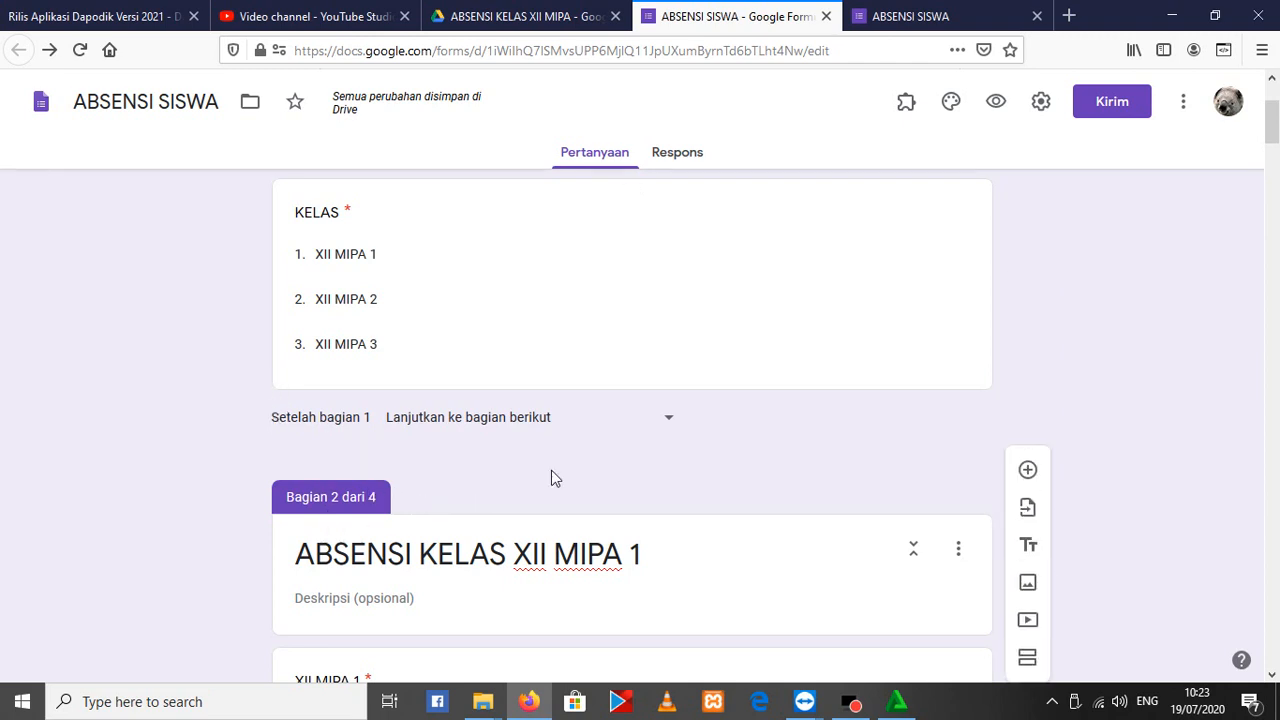
In the form preview, choose XII MIPA 1 as the KELAS and continue to that class's section
{"action": "left_click", "coordinate": [862, 14]}
{"action": "left_click", "coordinate": [515, 362]}
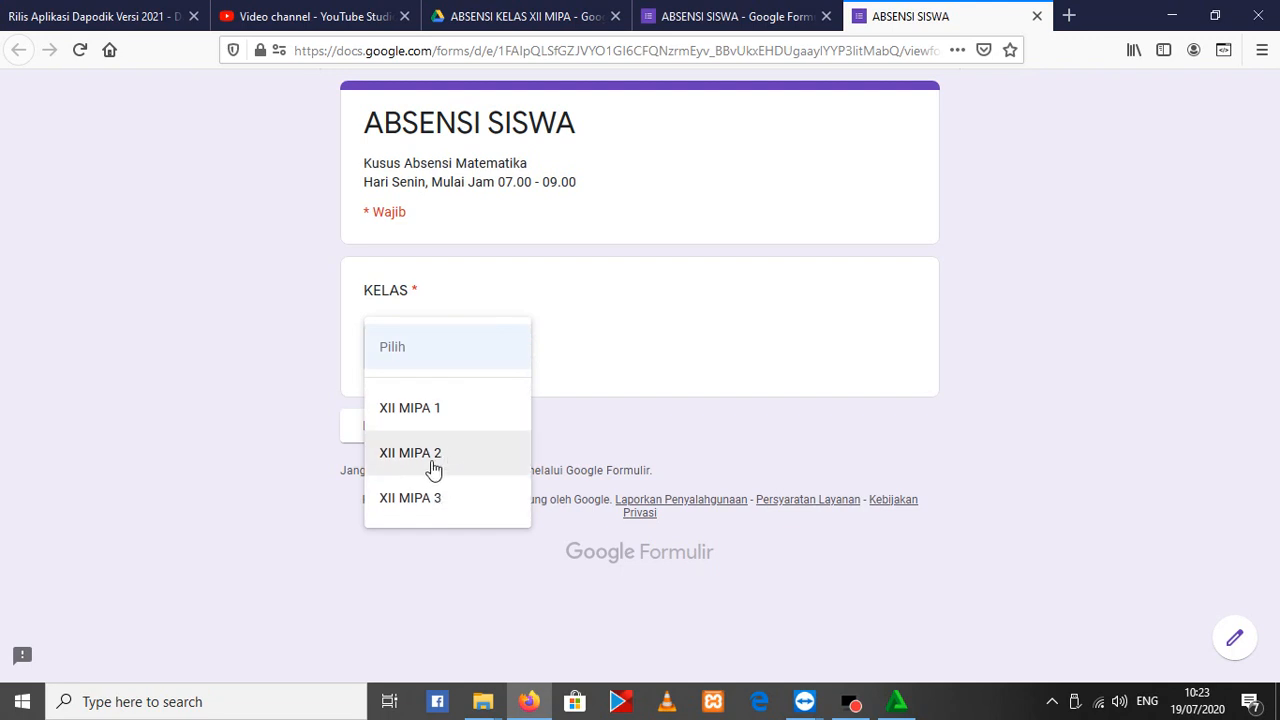
{"action": "left_click", "coordinate": [409, 410]}
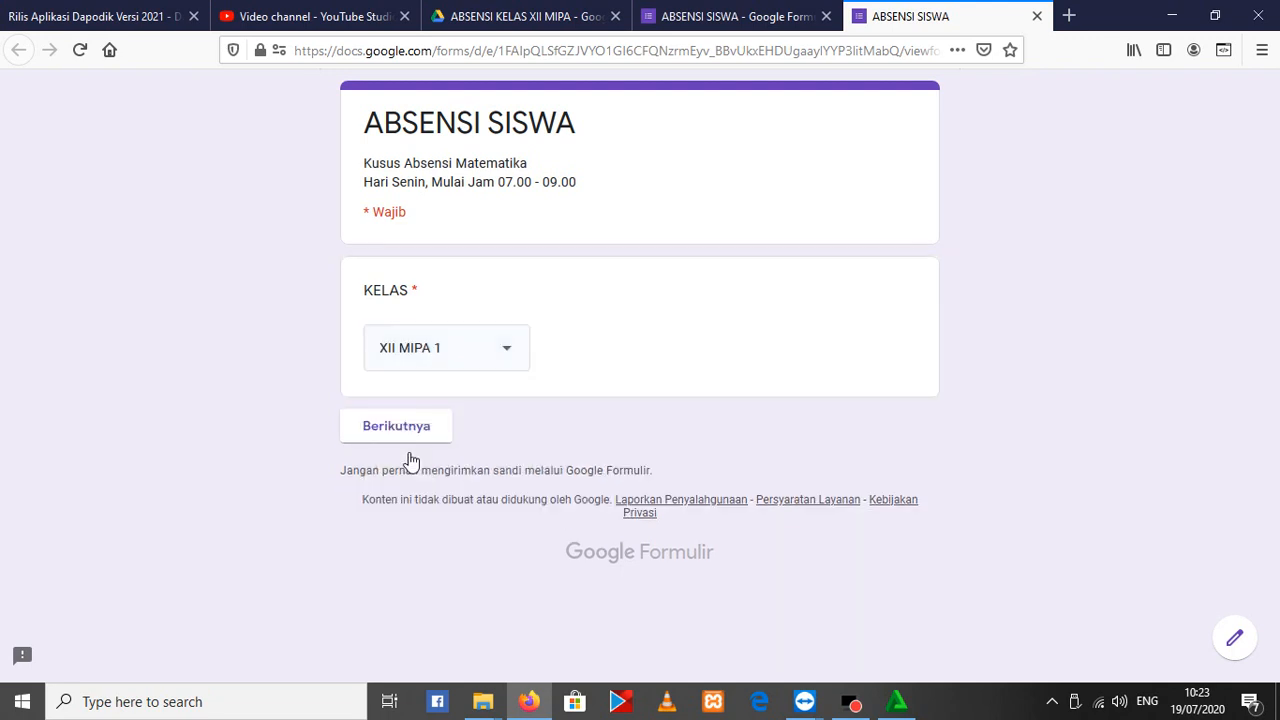
{"action": "left_click", "coordinate": [397, 428]}
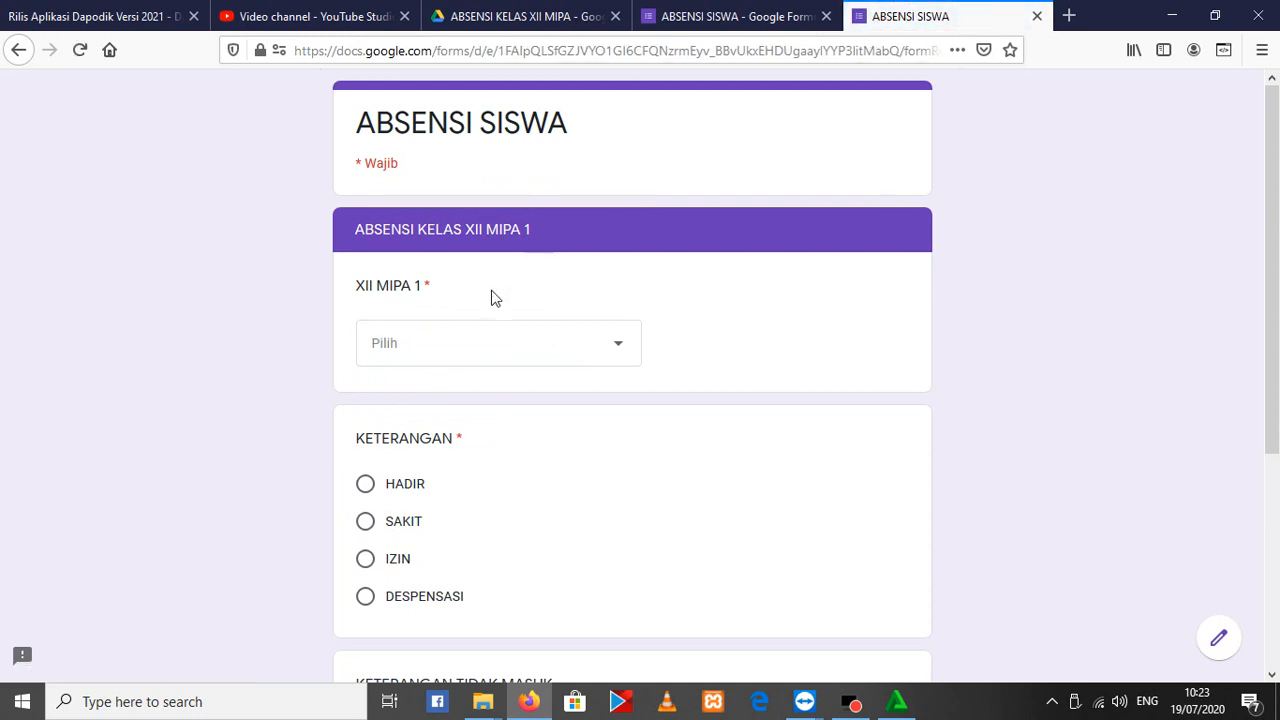
Examine the student names offered by the XII MIPA 1 question without choosing one
{"action": "double_click", "coordinate": [423, 286]}
{"action": "left_click", "coordinate": [702, 344]}
{"action": "left_click", "coordinate": [585, 360]}
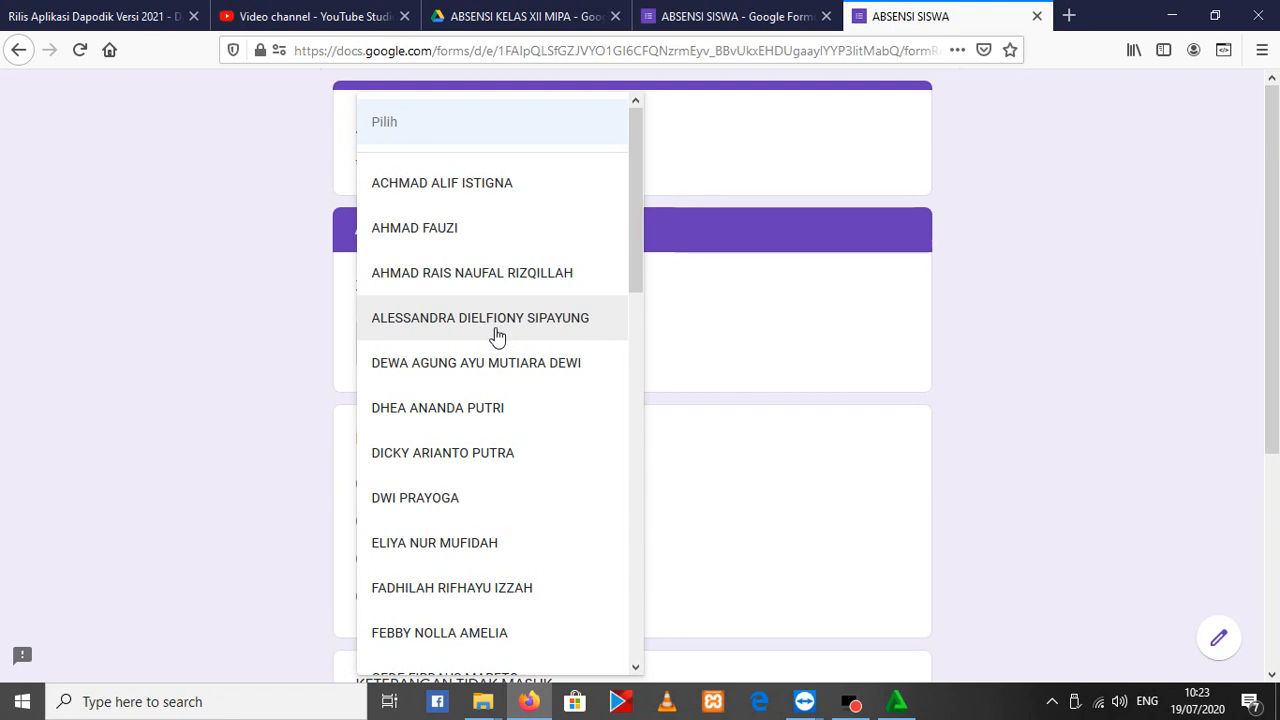
{"action": "left_click", "coordinate": [152, 424]}
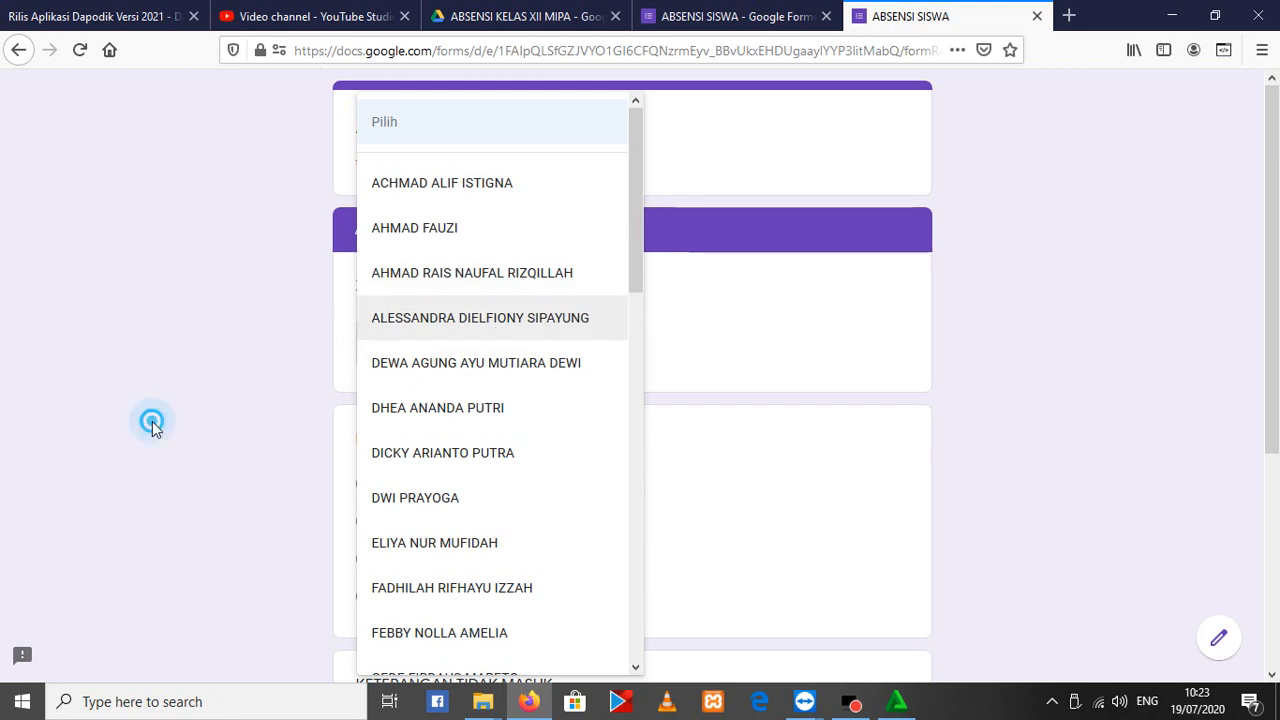
{"action": "left_click", "coordinate": [1037, 16]}
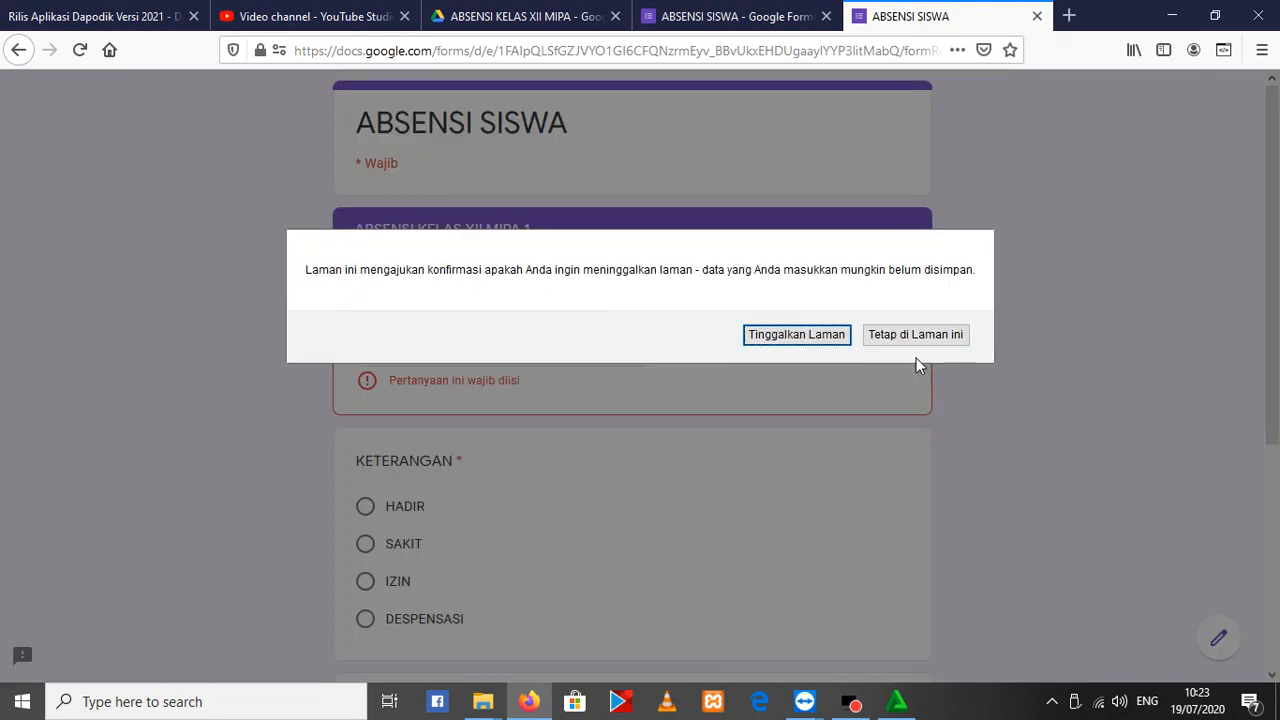
{"action": "left_click", "coordinate": [900, 338]}
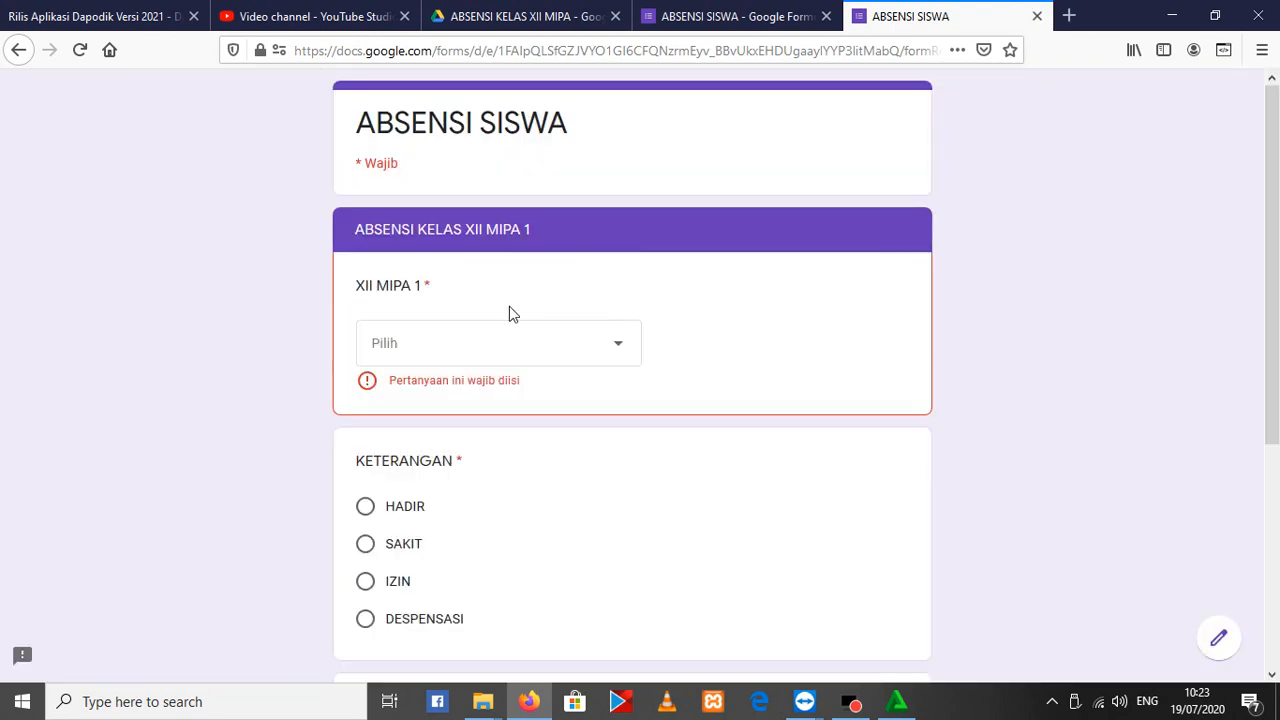
{"action": "key", "text": "F5"}
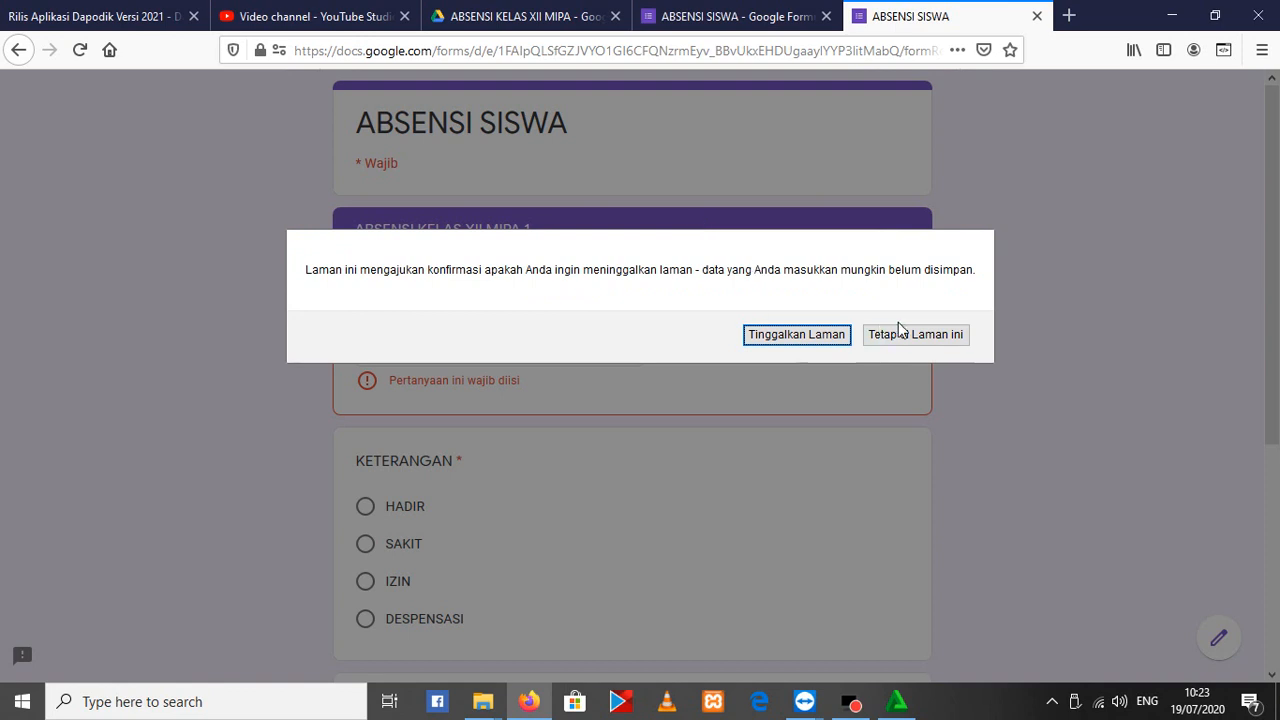
{"action": "left_click", "coordinate": [925, 337]}
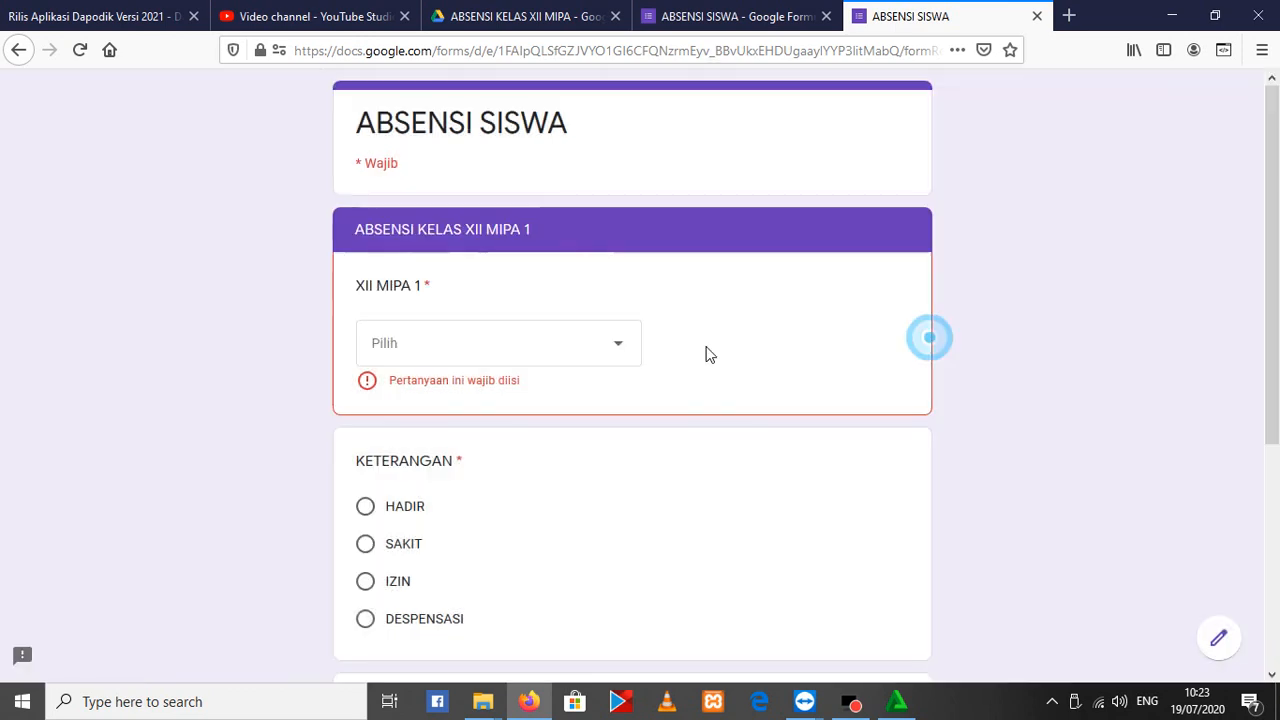
Choose the first student in the XII MIPA 1 list, set KETERANGAN to HADIR and submit the response
{"action": "left_click", "coordinate": [517, 333]}
{"action": "left_click", "coordinate": [450, 193]}
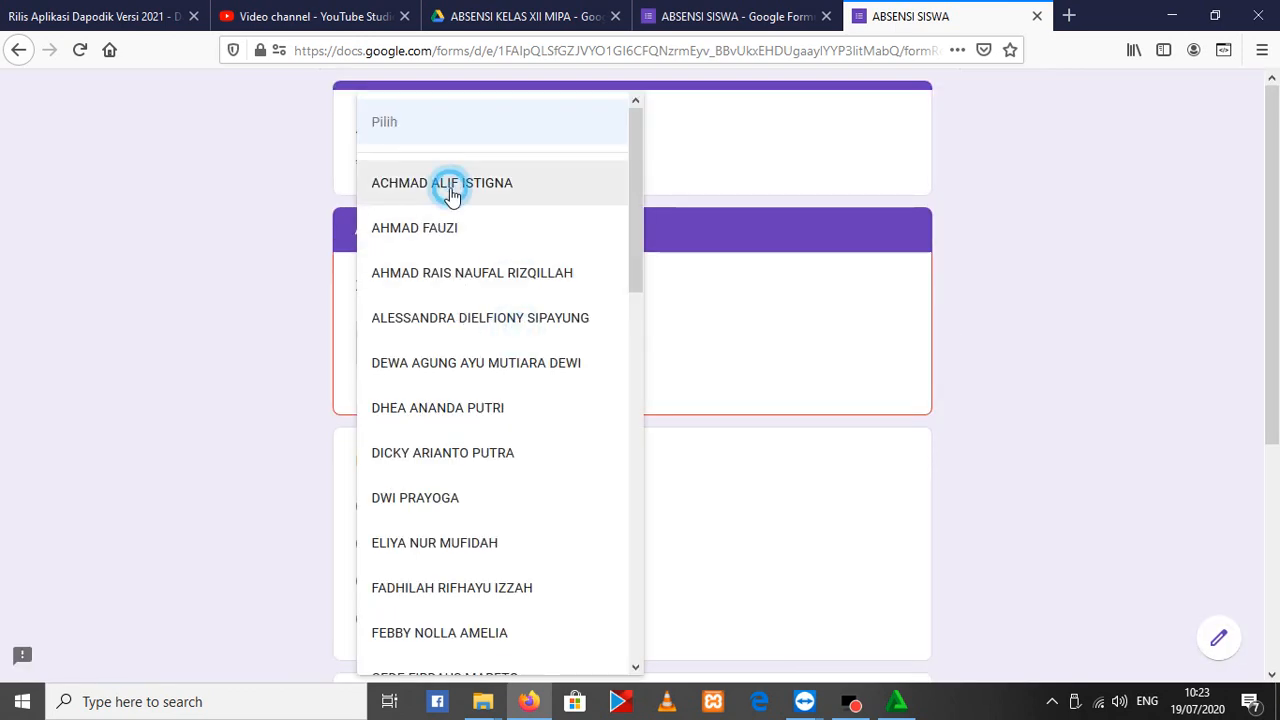
{"action": "left_click", "coordinate": [365, 484]}
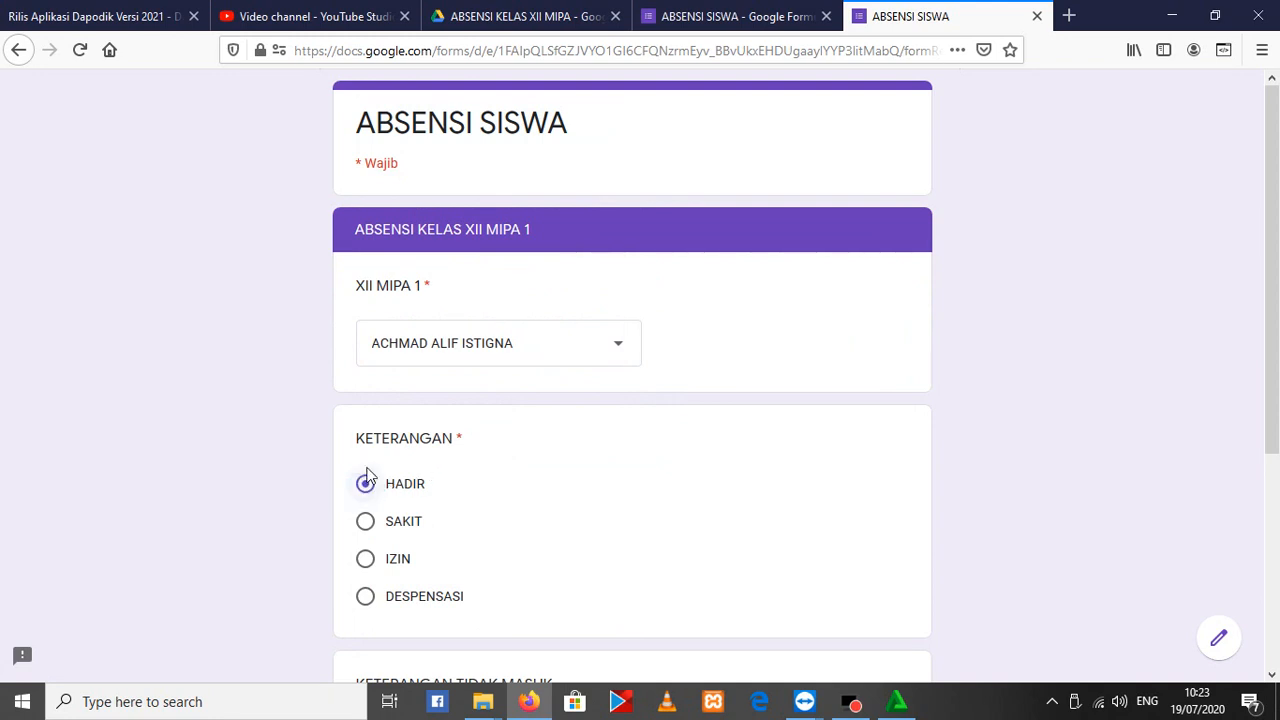
{"action": "scroll", "coordinate": [400, 494], "scroll_direction": "down", "scroll_amount": 3}
{"action": "left_click", "coordinate": [492, 505]}
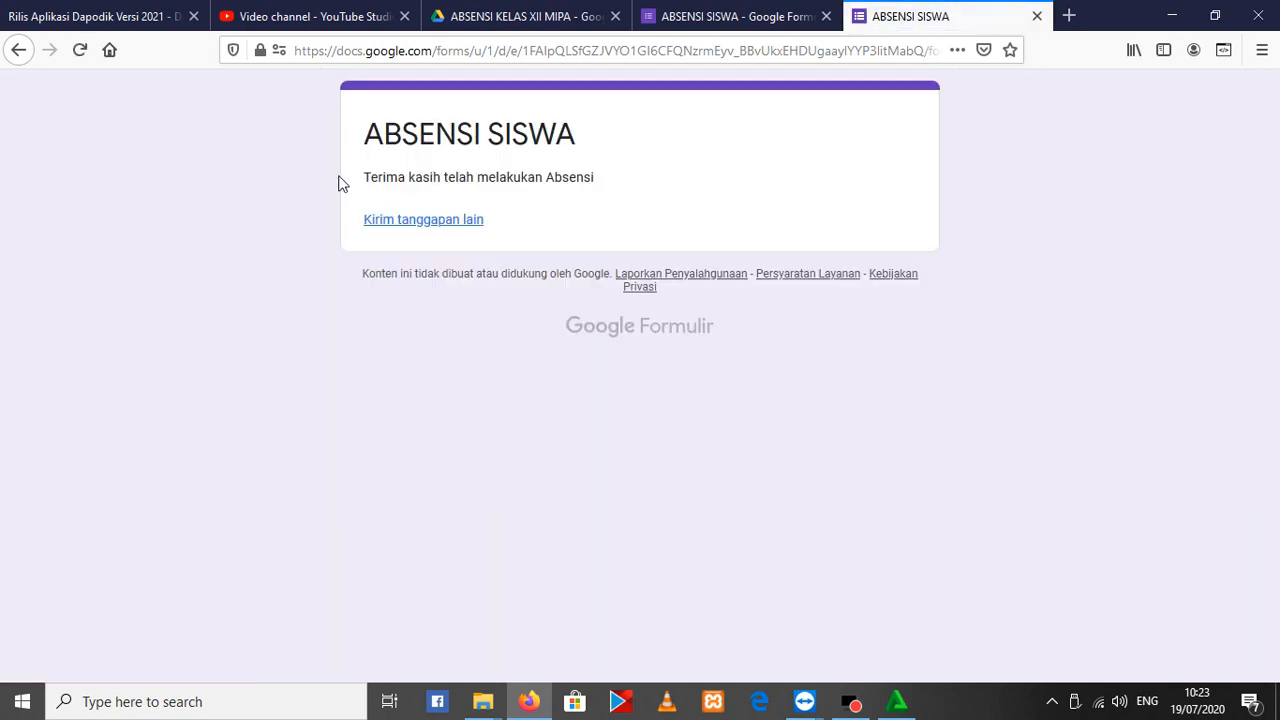
Check the form's presentation settings for the another-response link option, and return to the submitted response's confirmation page
{"action": "left_click", "coordinate": [760, 8]}
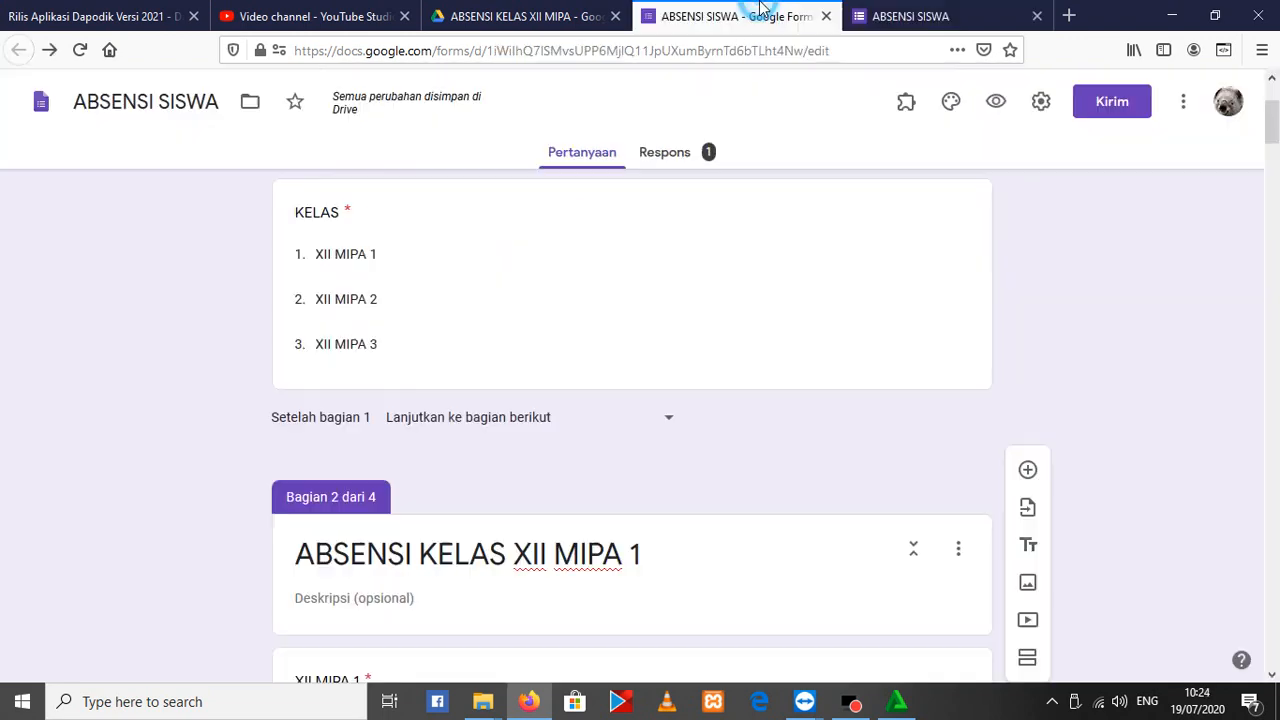
{"action": "left_click", "coordinate": [1041, 101]}
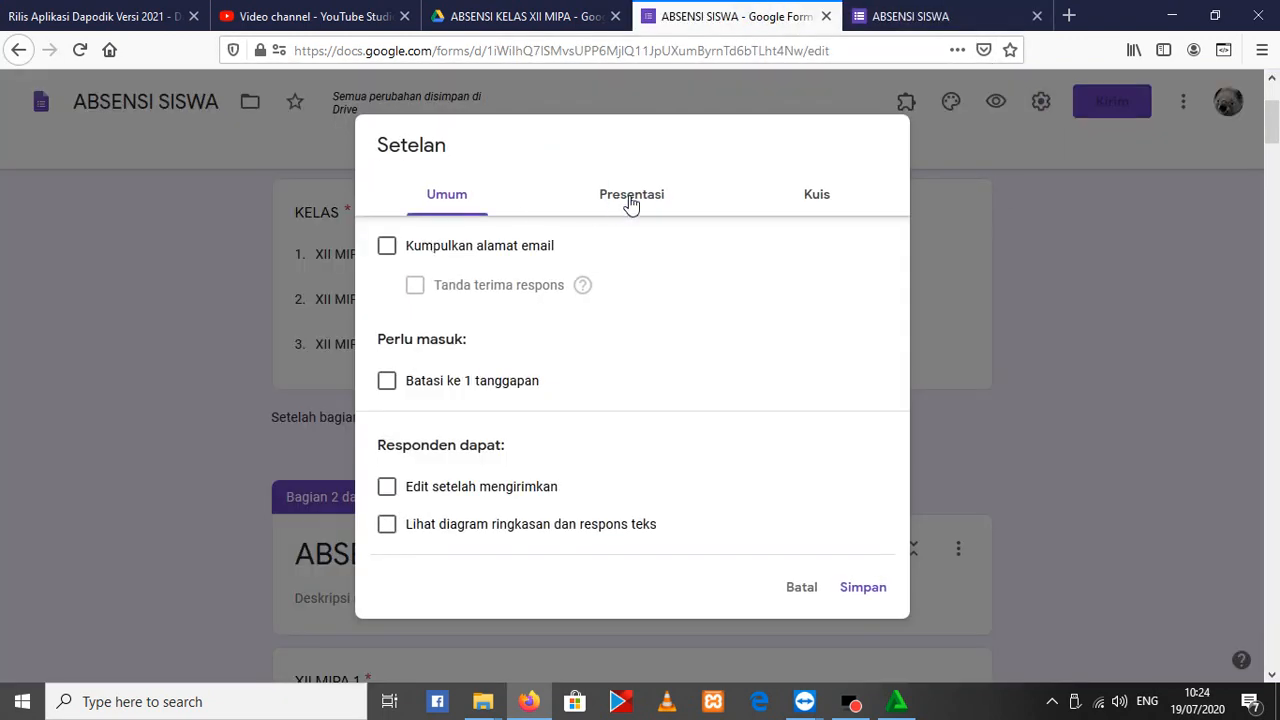
{"action": "left_click", "coordinate": [631, 200]}
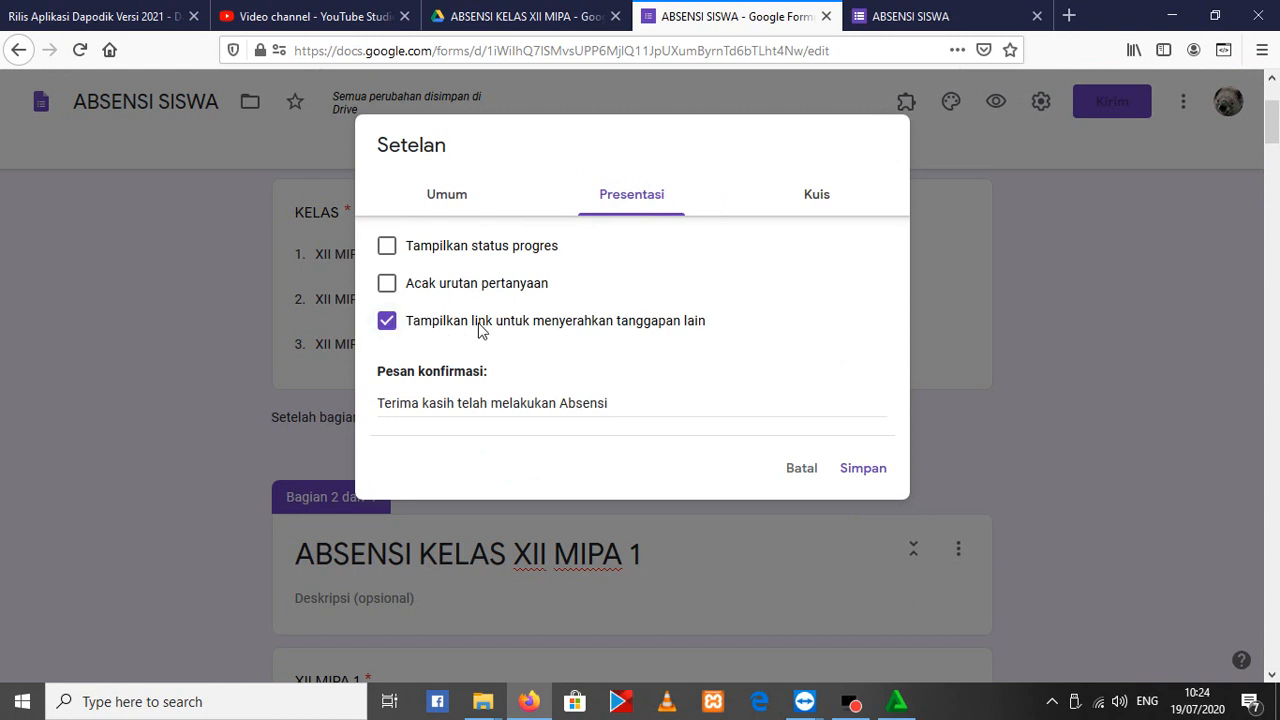
{"action": "left_click", "coordinate": [900, 16]}
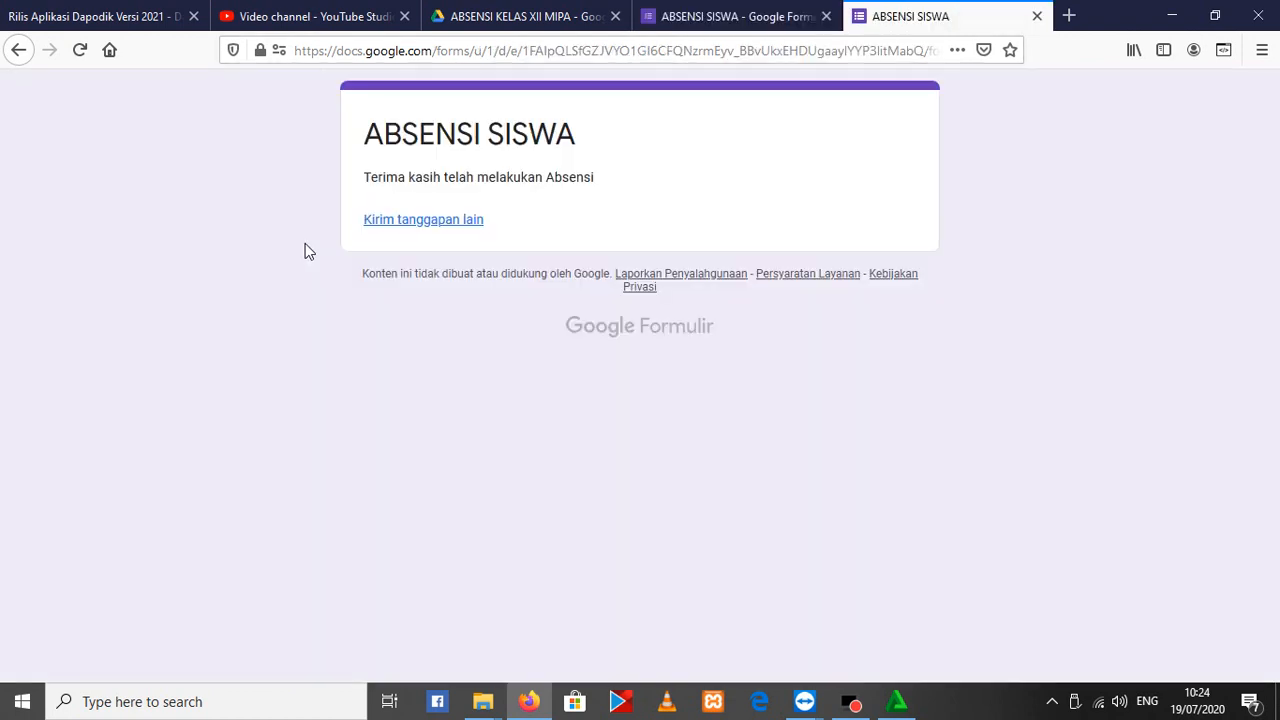
Start another response from the confirmation page, choose XII MIPA 1 as the KELAS and continue to its section
{"action": "left_click", "coordinate": [418, 229]}
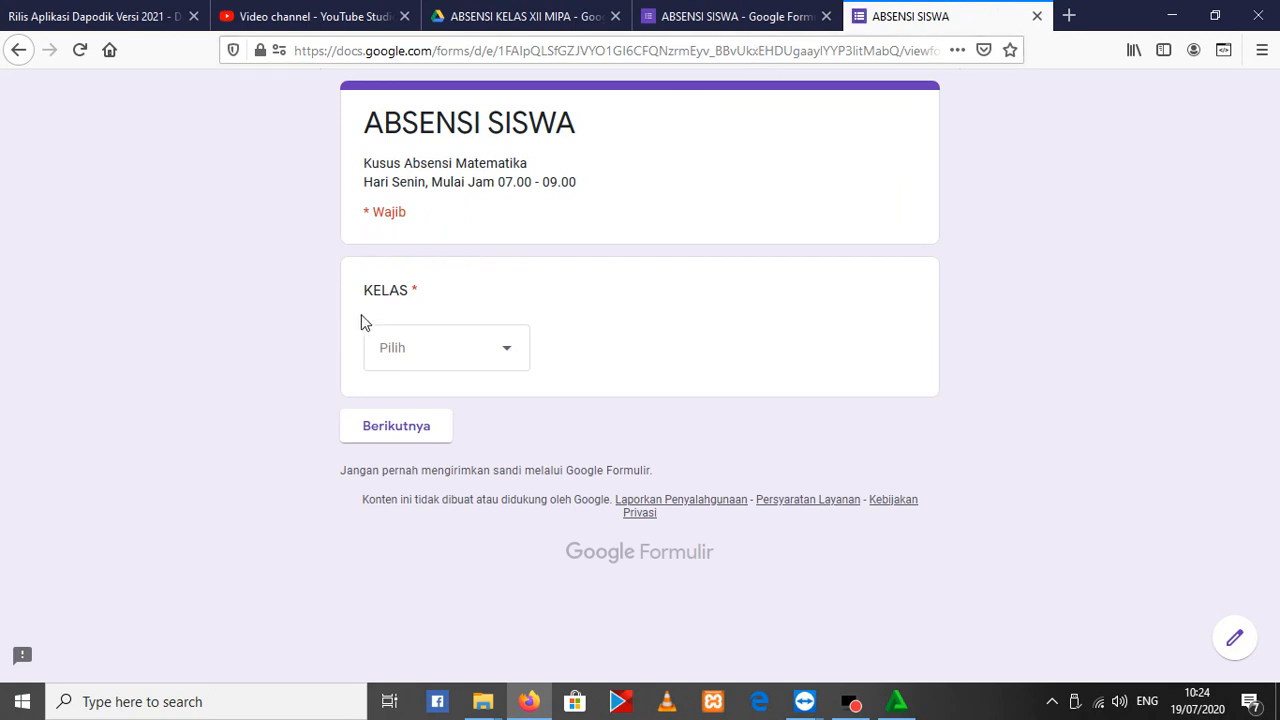
{"action": "left_click", "coordinate": [466, 337]}
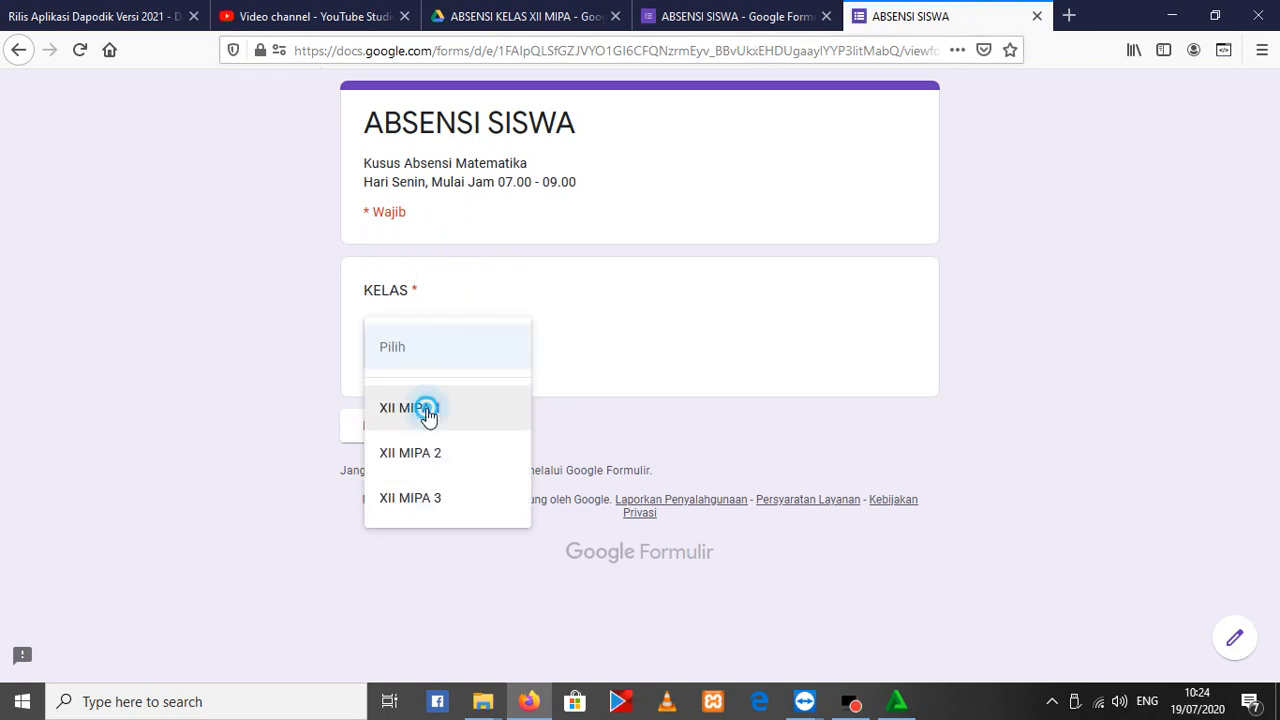
{"action": "left_click", "coordinate": [427, 410]}
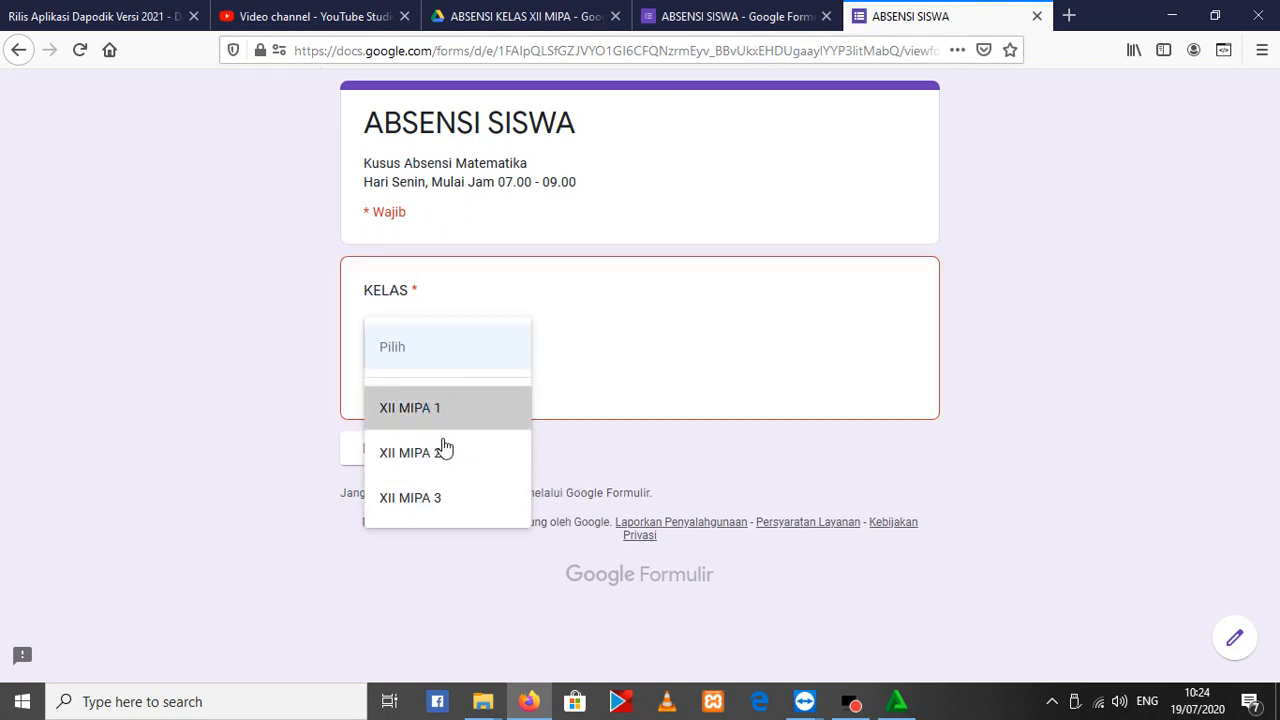
{"action": "left_click", "coordinate": [412, 436]}
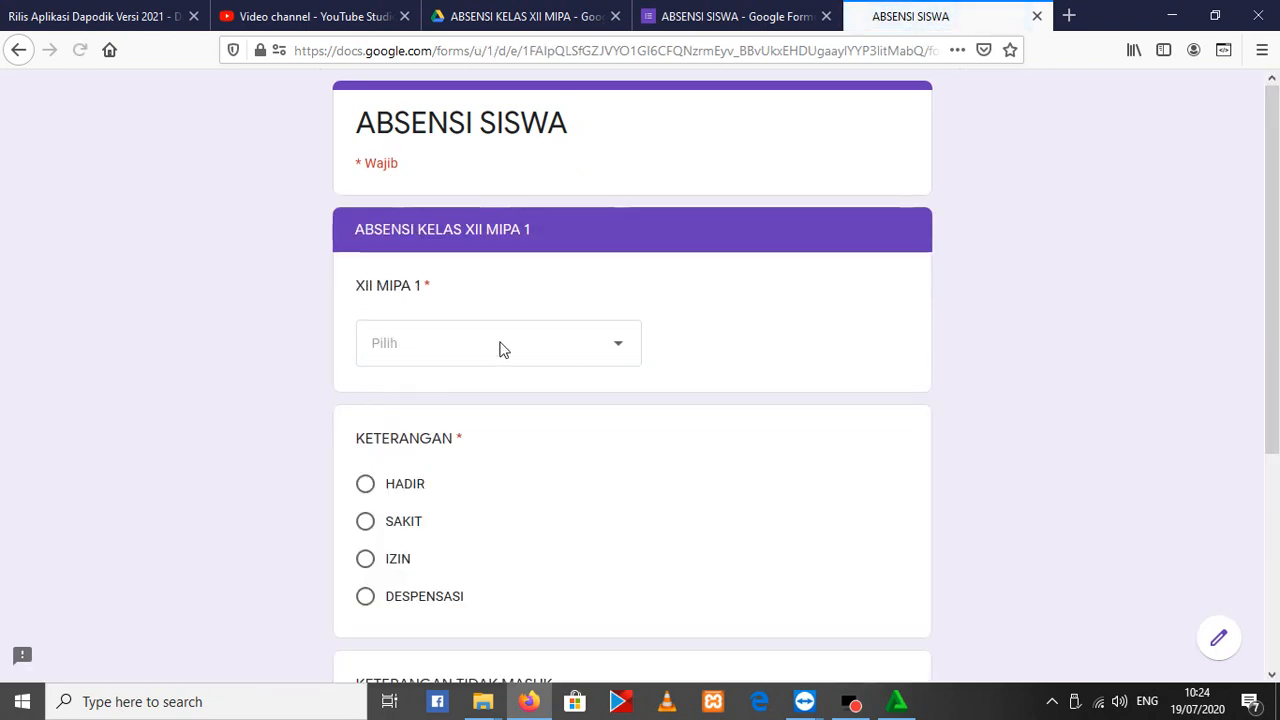
Choose the second student in the XII MIPA 1 list, mark KETERANGAN as HADIR and submit this second response
{"action": "left_click", "coordinate": [494, 343]}
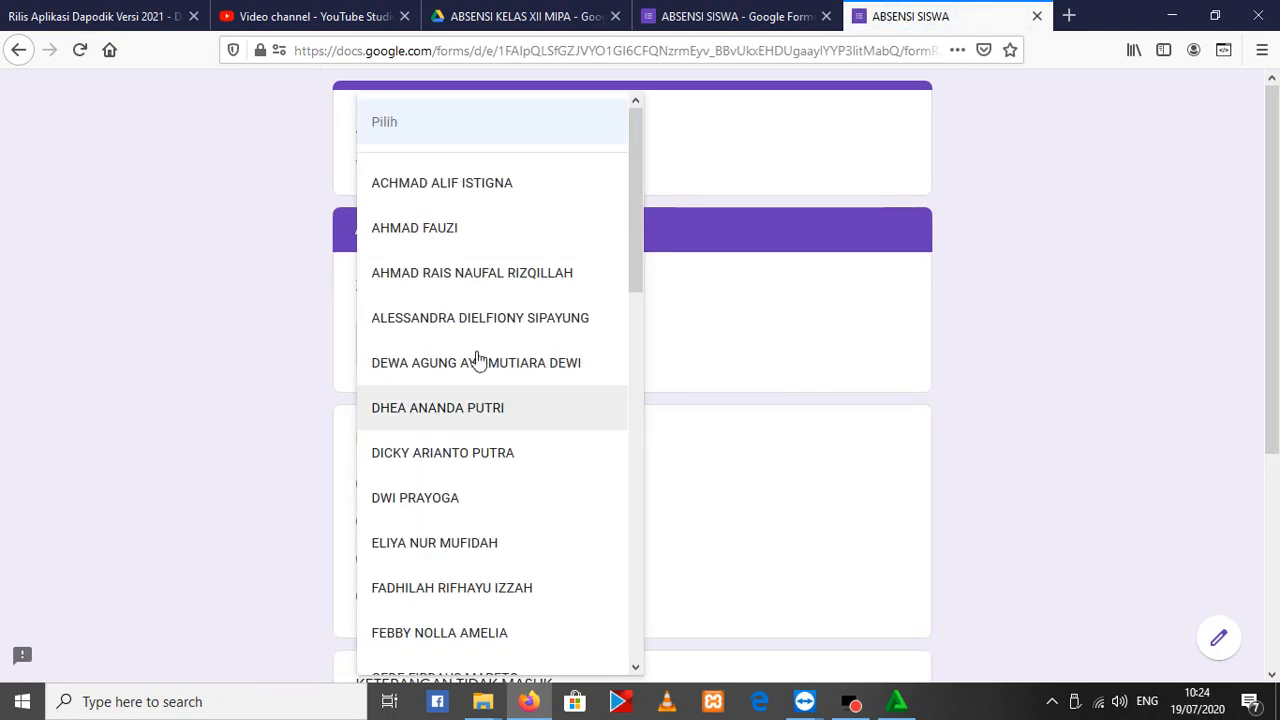
{"action": "left_click", "coordinate": [489, 230]}
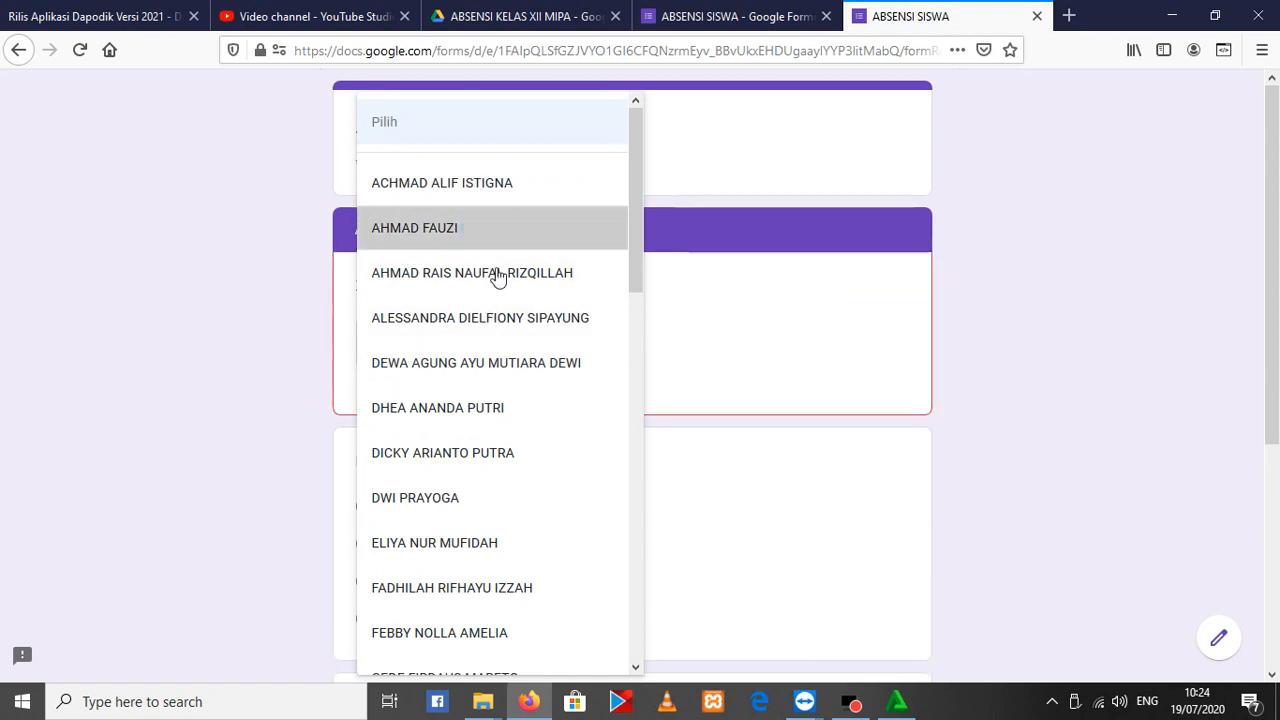
{"action": "left_click", "coordinate": [438, 229]}
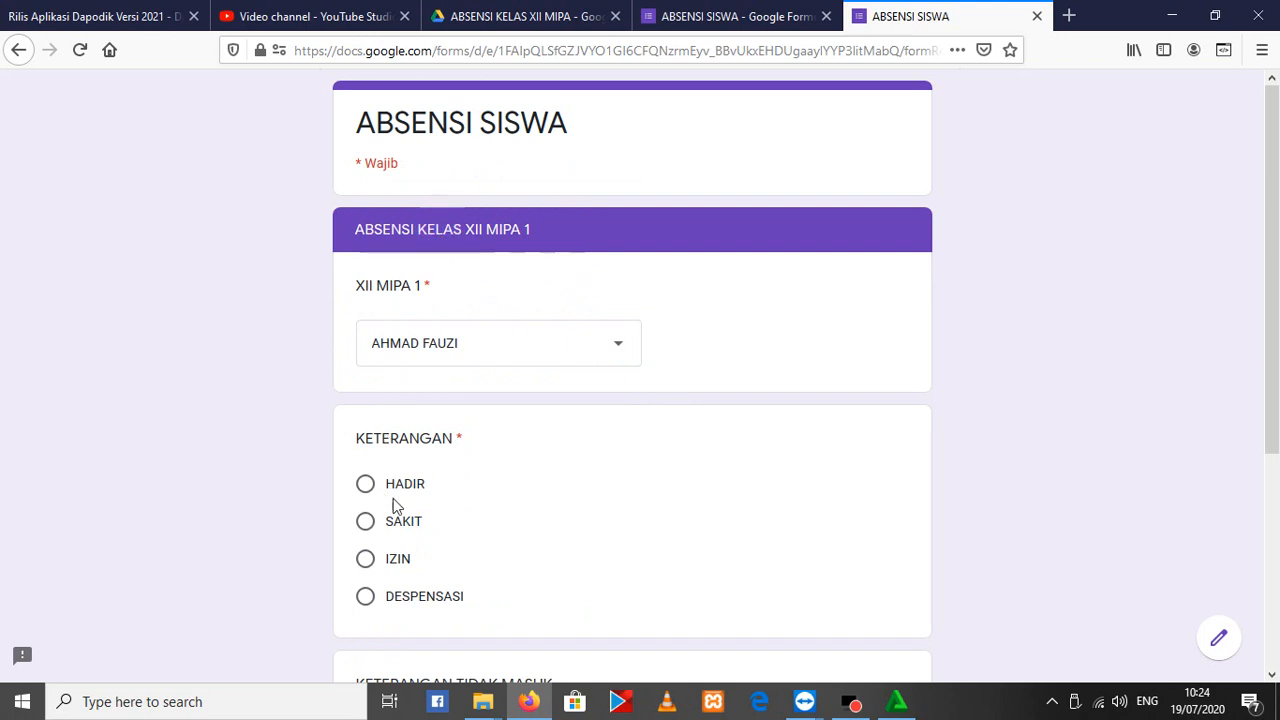
{"action": "scroll", "coordinate": [365, 462], "scroll_direction": "down", "scroll_amount": 1}
{"action": "left_click", "coordinate": [365, 462]}
{"action": "scroll", "coordinate": [450, 470], "scroll_direction": "down", "scroll_amount": 6}
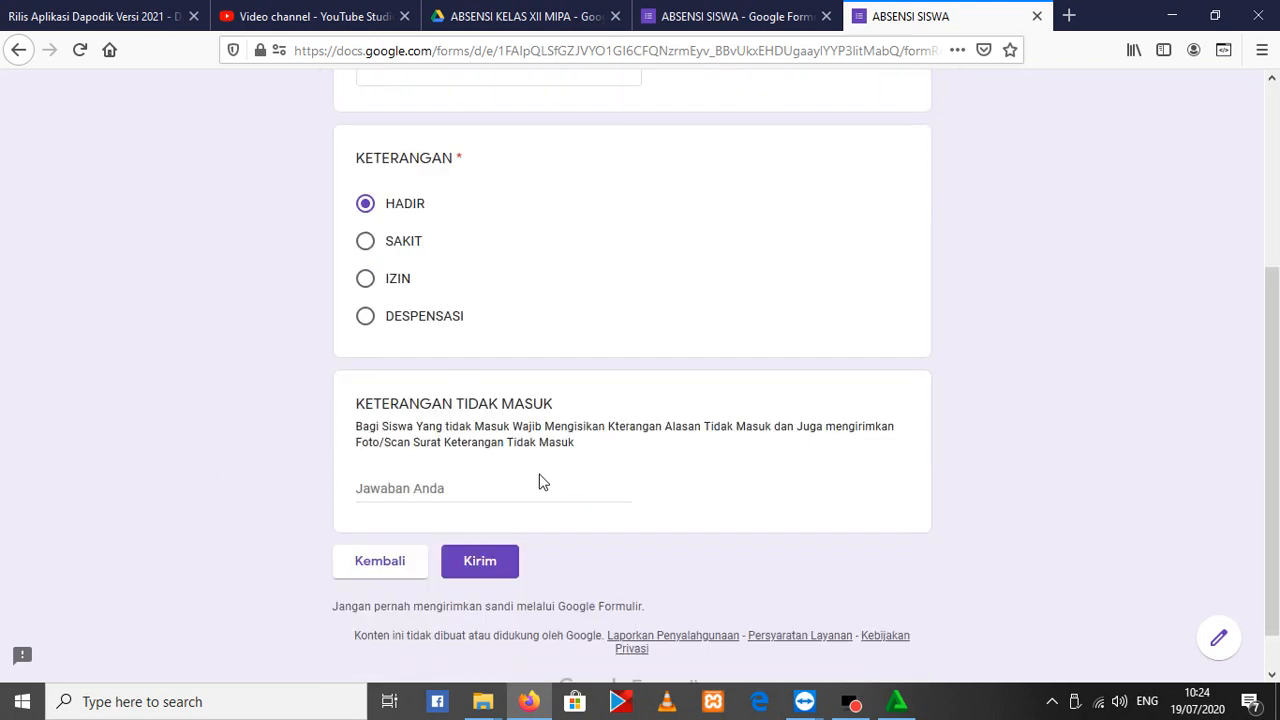
{"action": "left_click", "coordinate": [482, 514]}
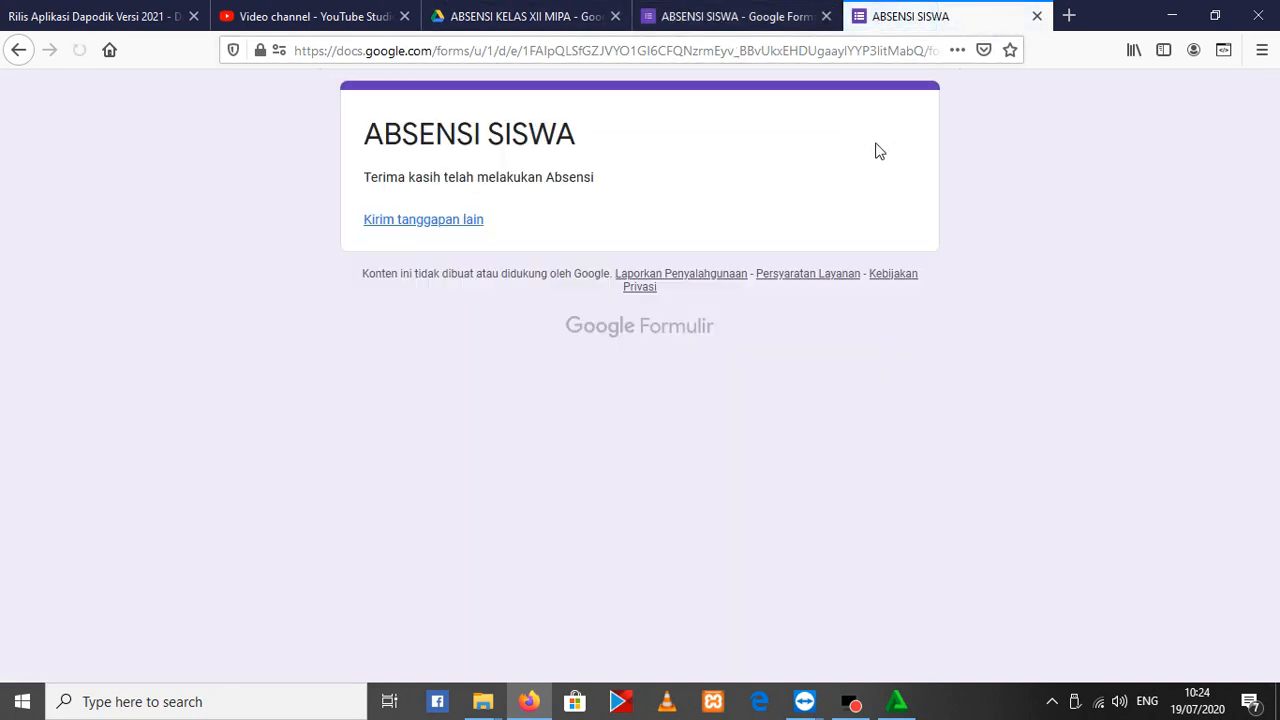
Open a further blank response through the Kirim tanggapan lain link and compare it with the link option in the form settings
{"action": "left_click", "coordinate": [407, 230]}
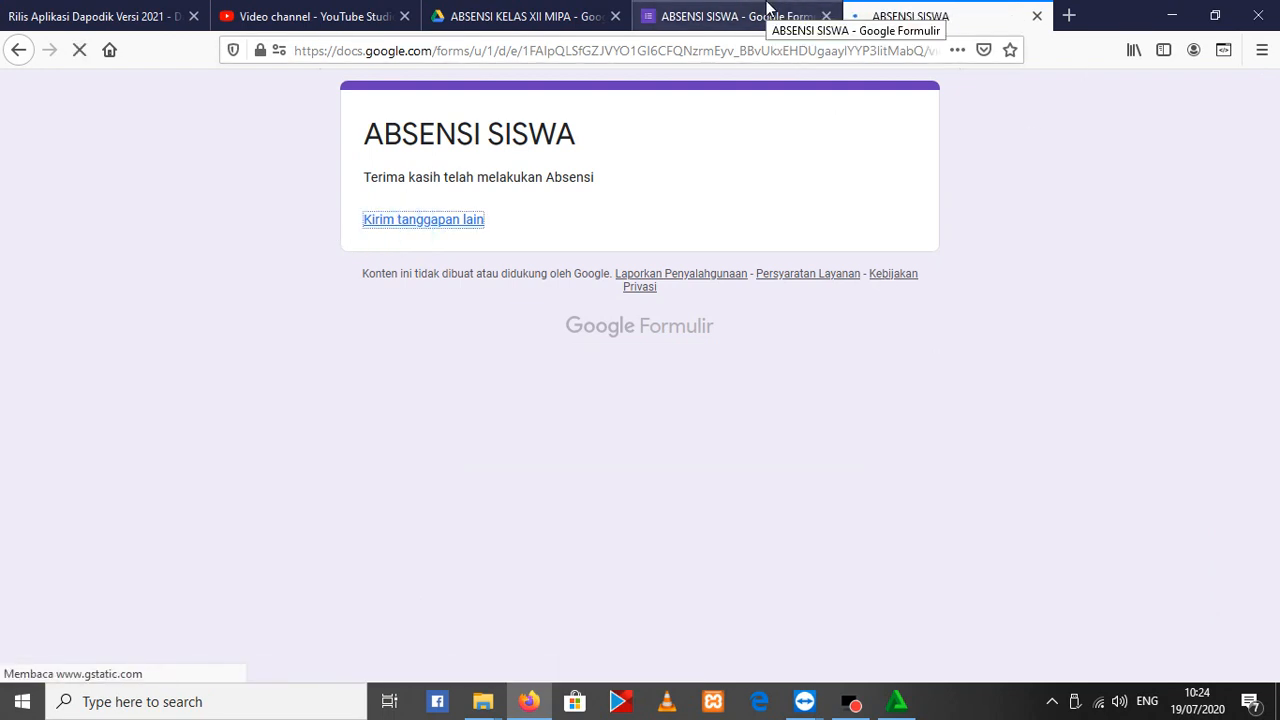
{"action": "left_click", "coordinate": [766, 9]}
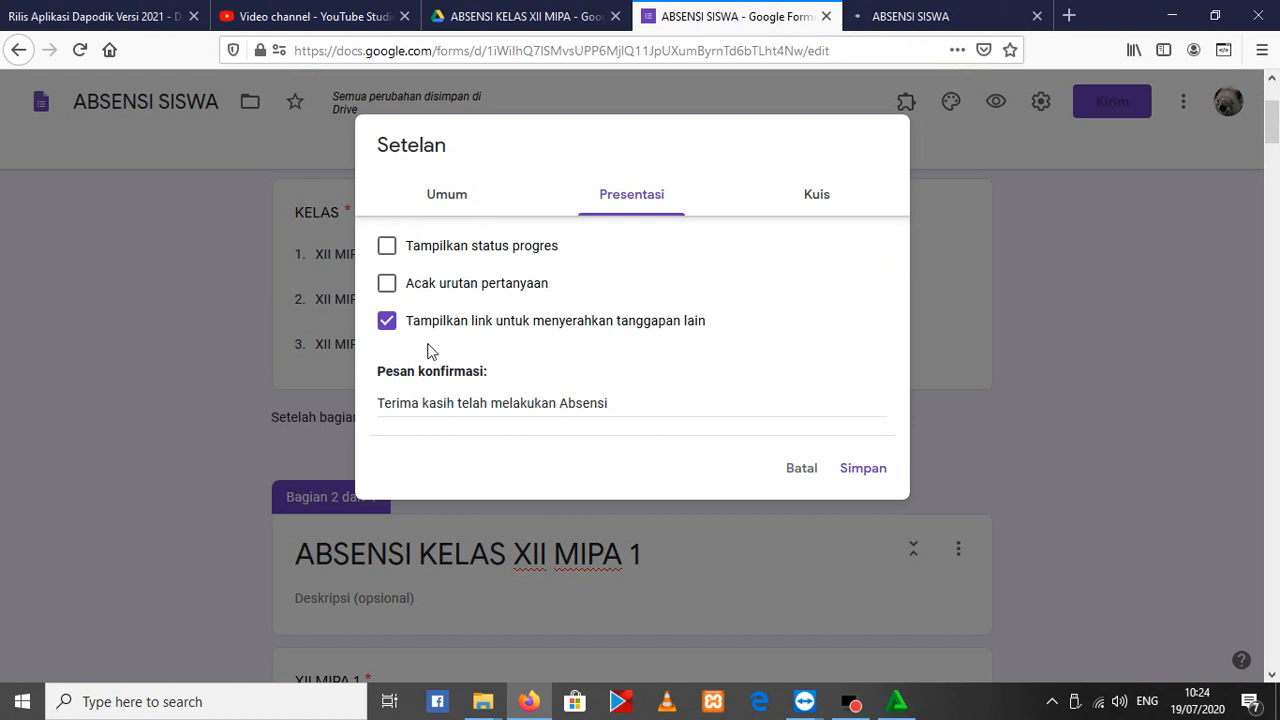
{"action": "key", "text": "ctrl+Tab"}
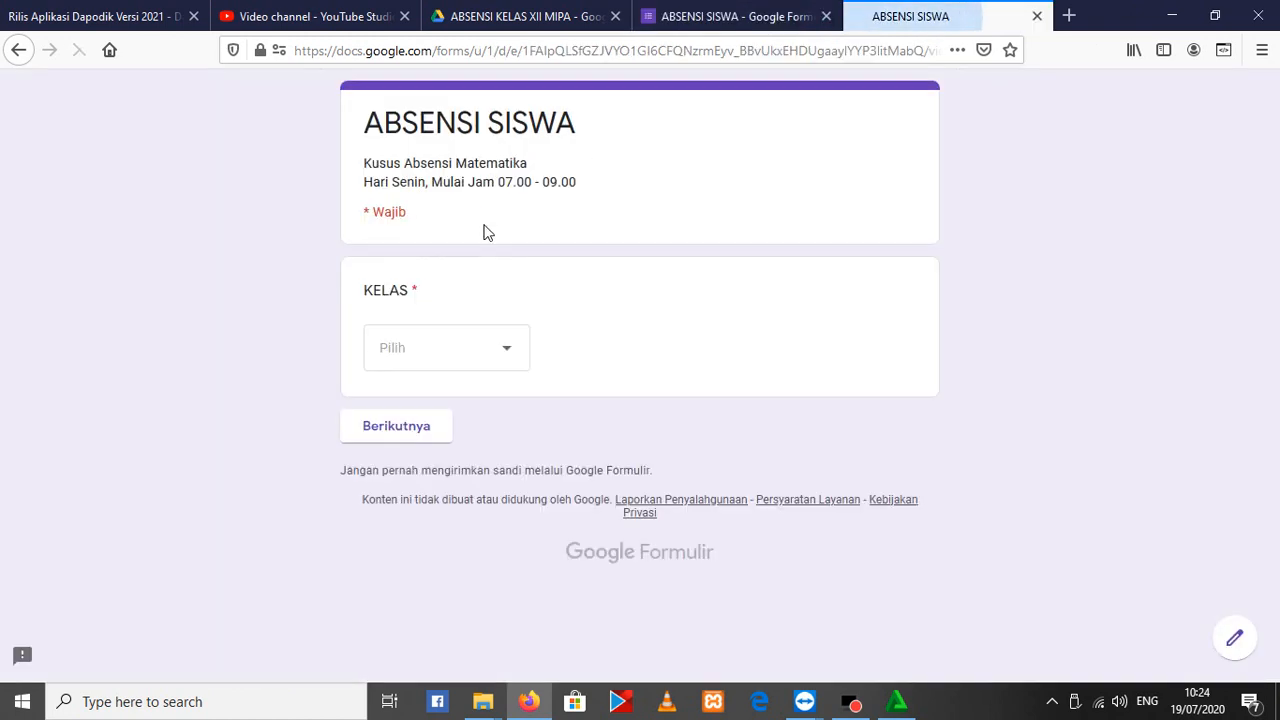
Turn off Tampilkan link untuk menyerahkan tanggapan lain in the form settings and save them
{"action": "left_click", "coordinate": [750, 15]}
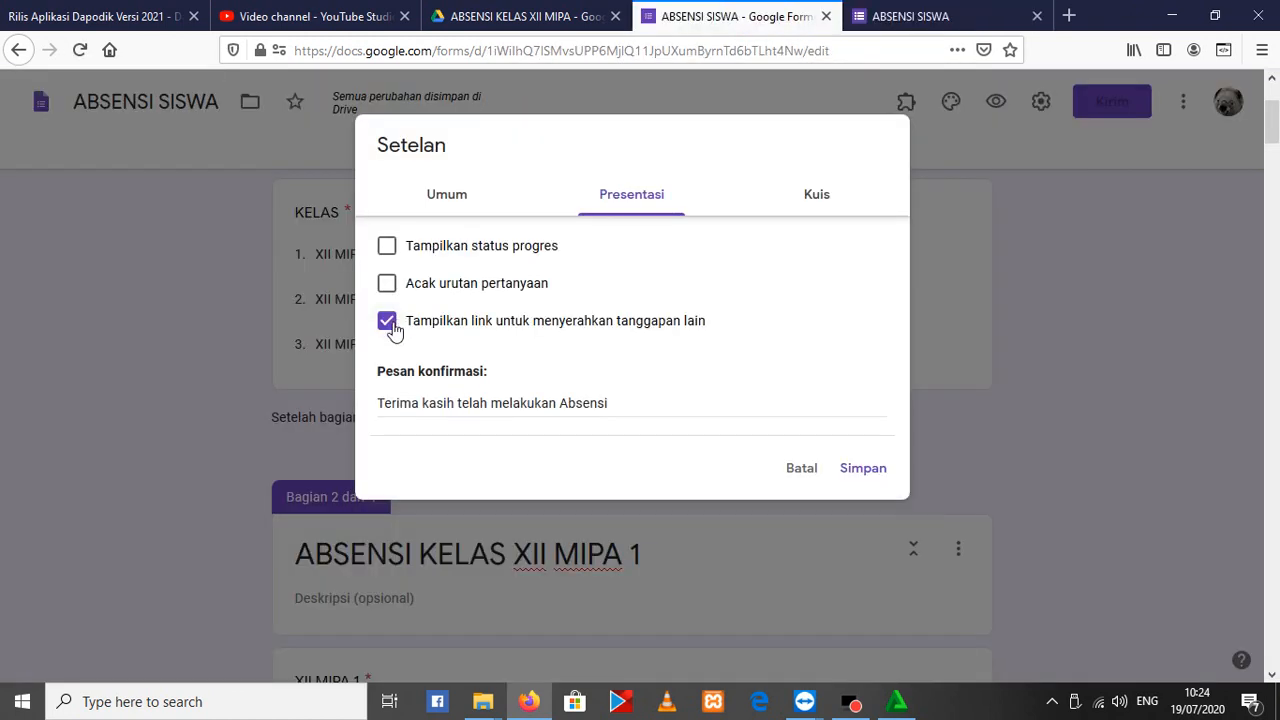
{"action": "left_click", "coordinate": [390, 324]}
{"action": "left_click", "coordinate": [864, 468]}
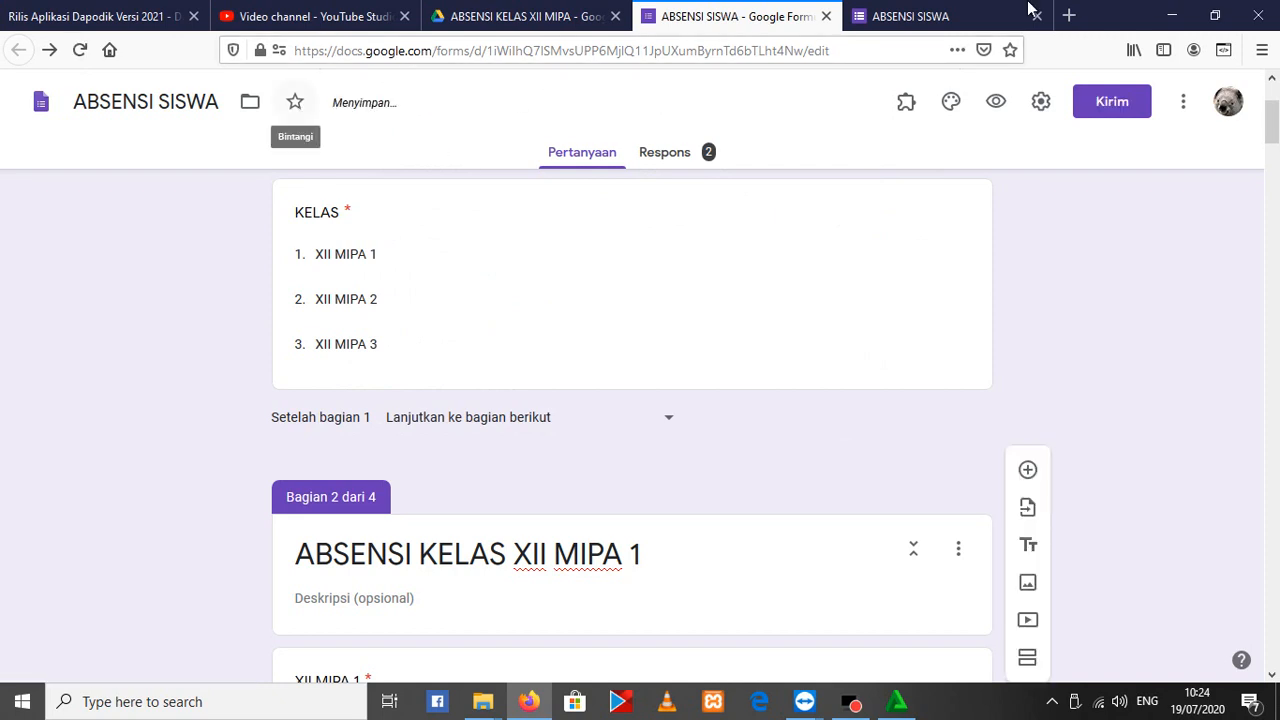
Return to the blank ABSENSI SISWA response, choose XII MIPA 1 as the KELAS and continue to that class's section
{"action": "left_click", "coordinate": [975, 10]}
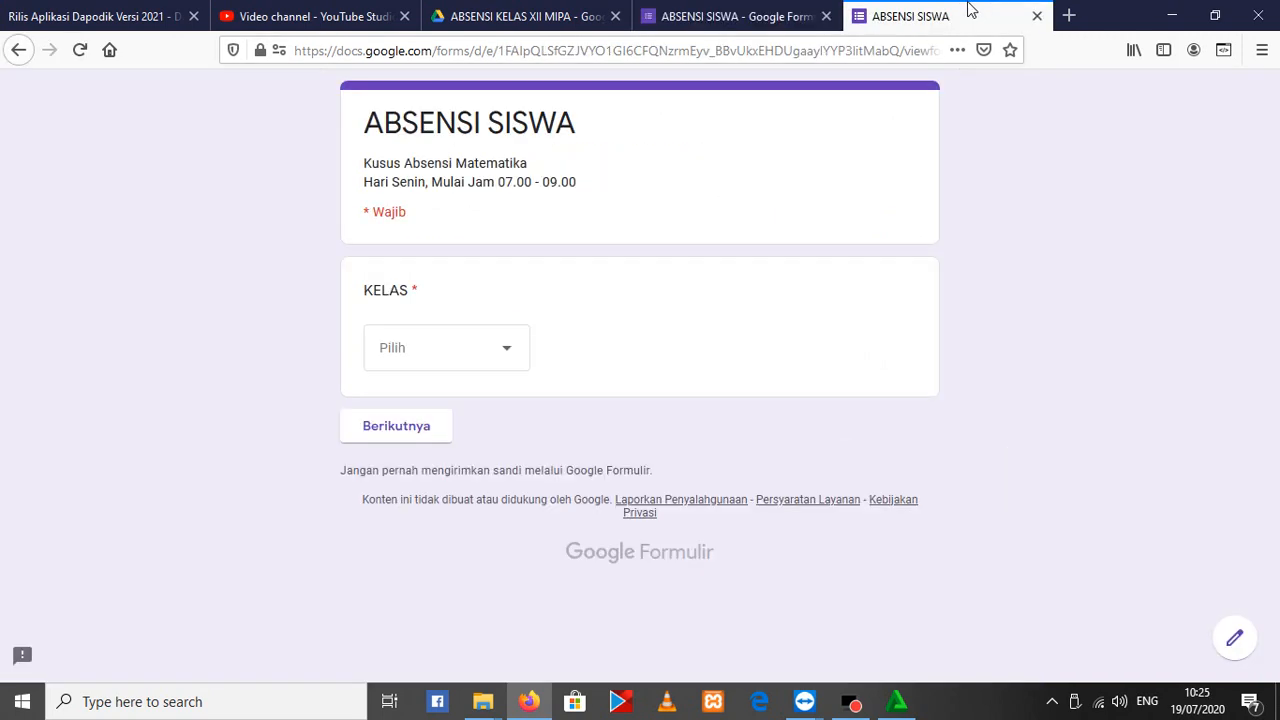
{"action": "left_click", "coordinate": [505, 372]}
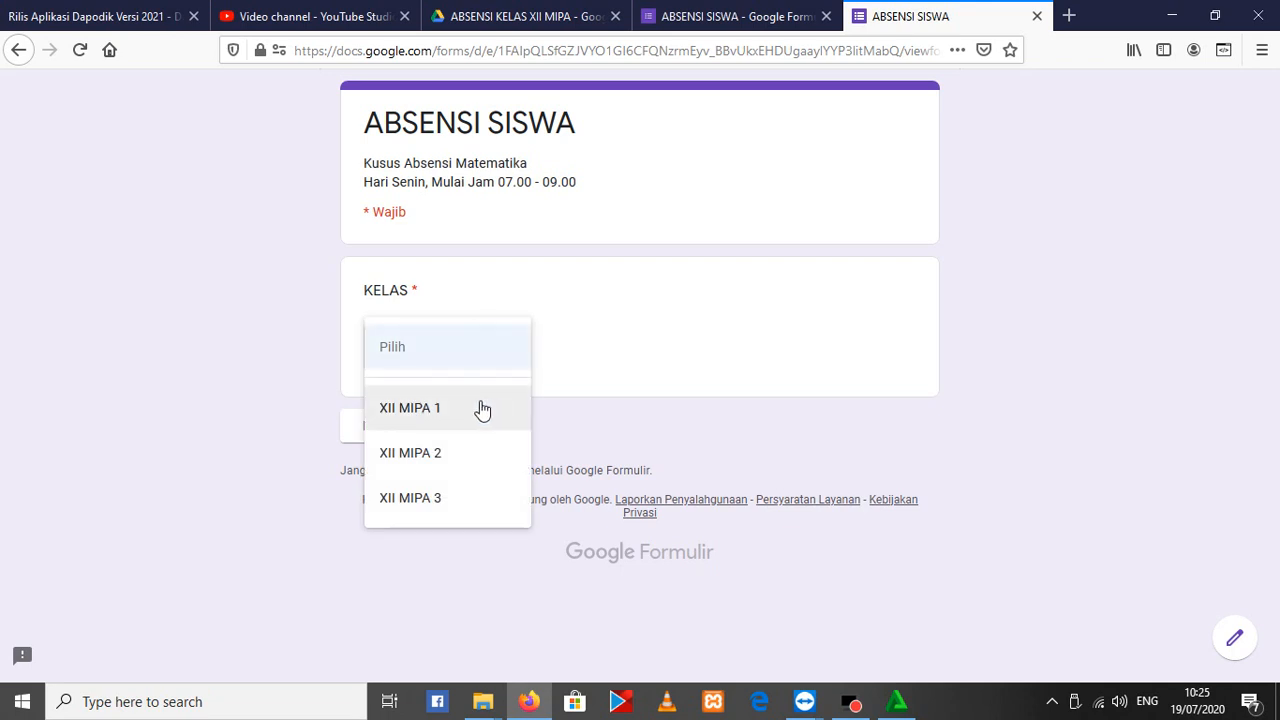
{"action": "left_click", "coordinate": [434, 424]}
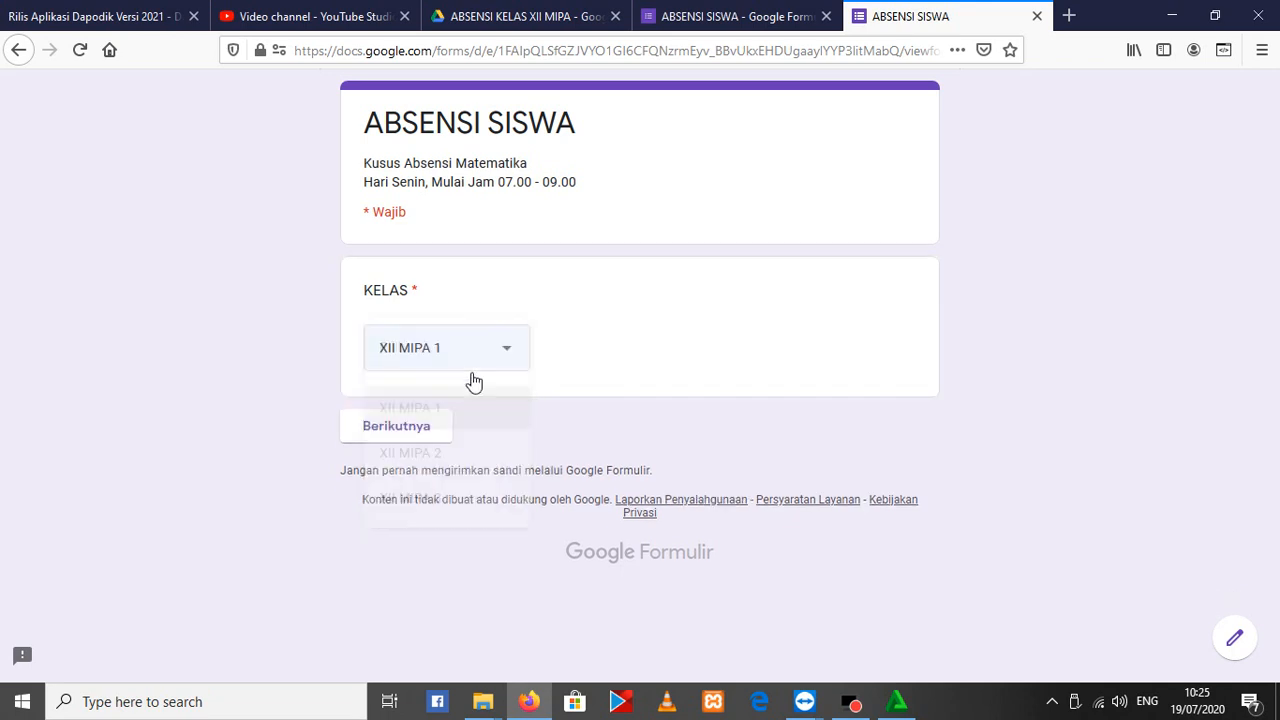
{"action": "left_click", "coordinate": [418, 430]}
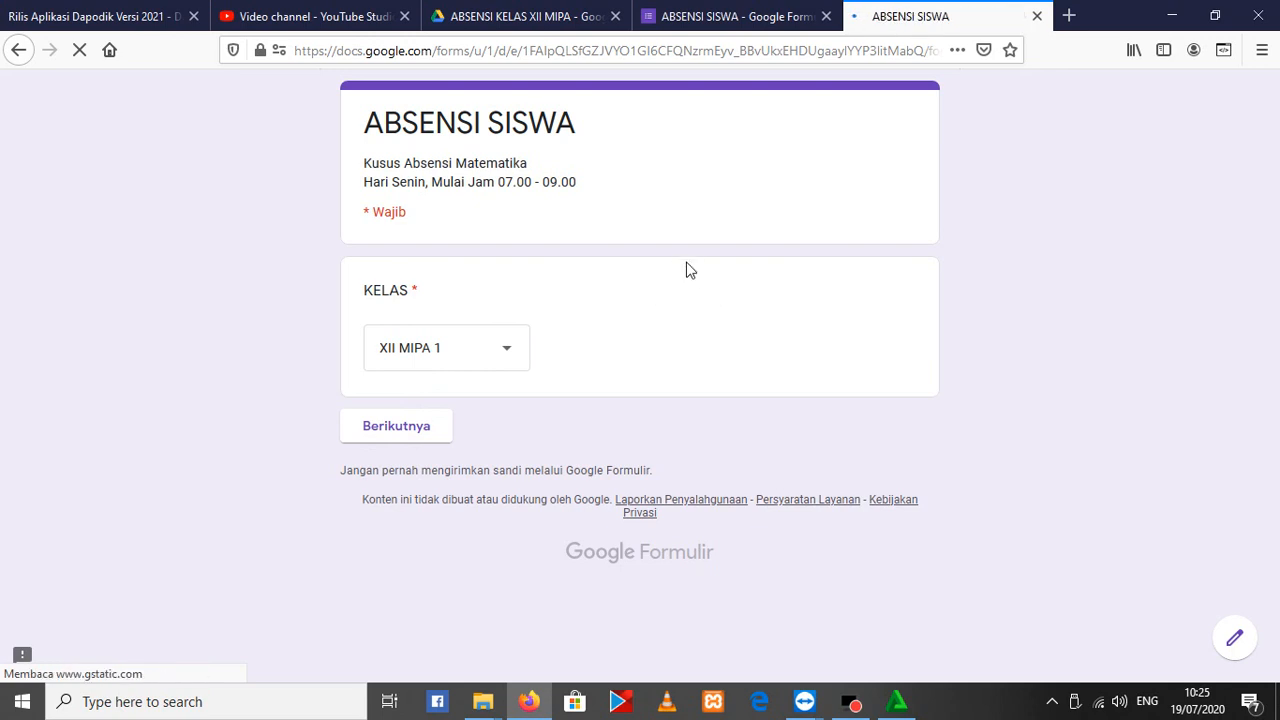
Choose a student in the XII MIPA 1 list, mark KETERANGAN as HADIR and submit this third test response
{"action": "left_click", "coordinate": [466, 332]}
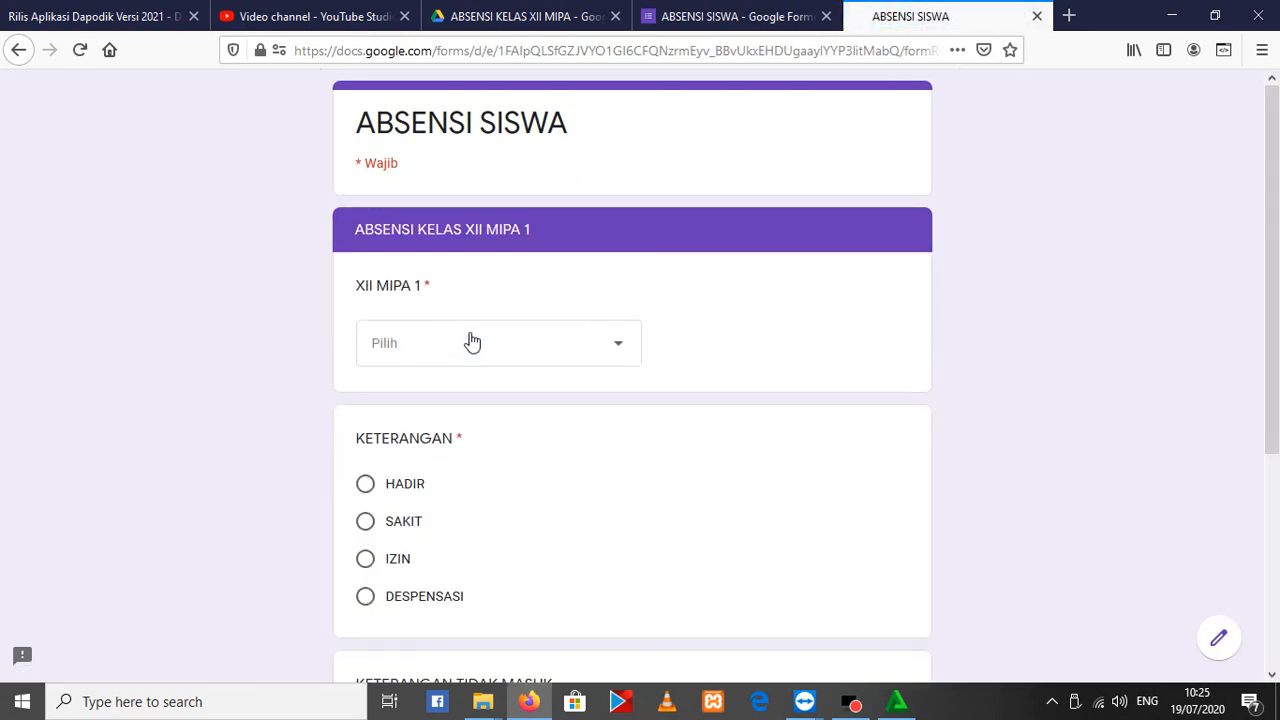
{"action": "left_click", "coordinate": [463, 295]}
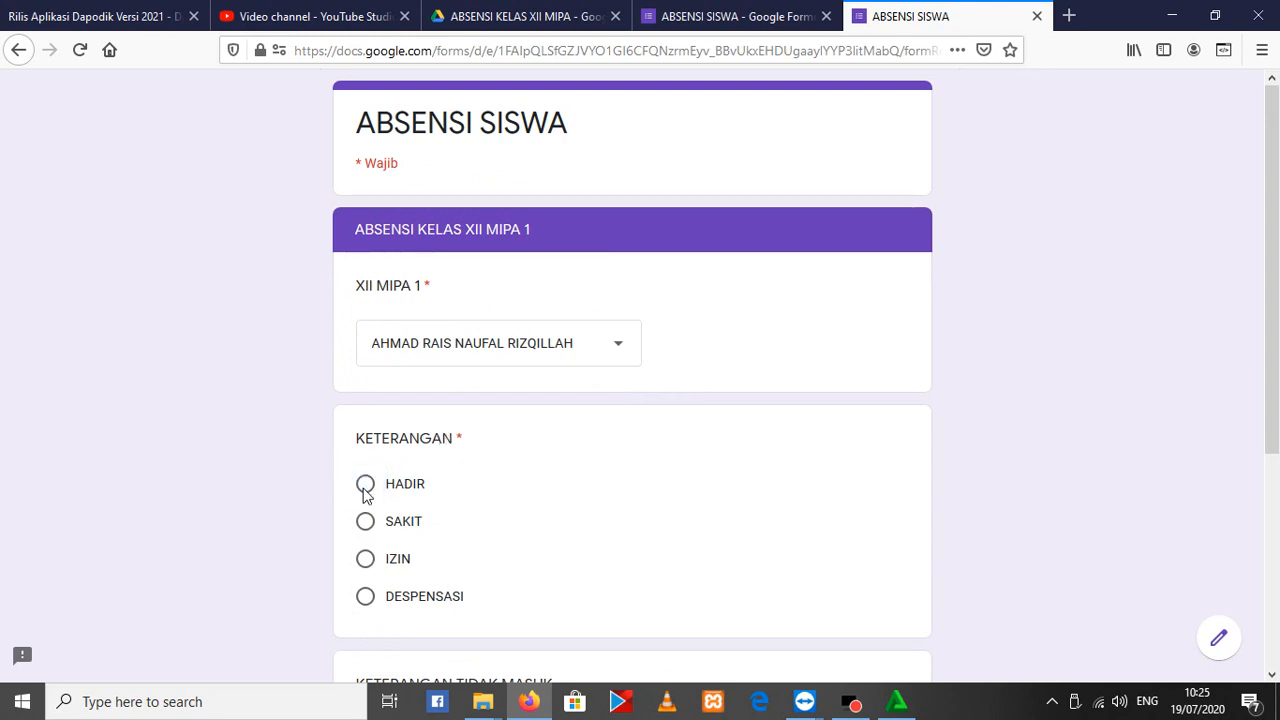
{"action": "left_click", "coordinate": [365, 484]}
{"action": "scroll", "coordinate": [343, 511], "scroll_direction": "down", "scroll_amount": 3}
{"action": "left_click", "coordinate": [471, 560]}
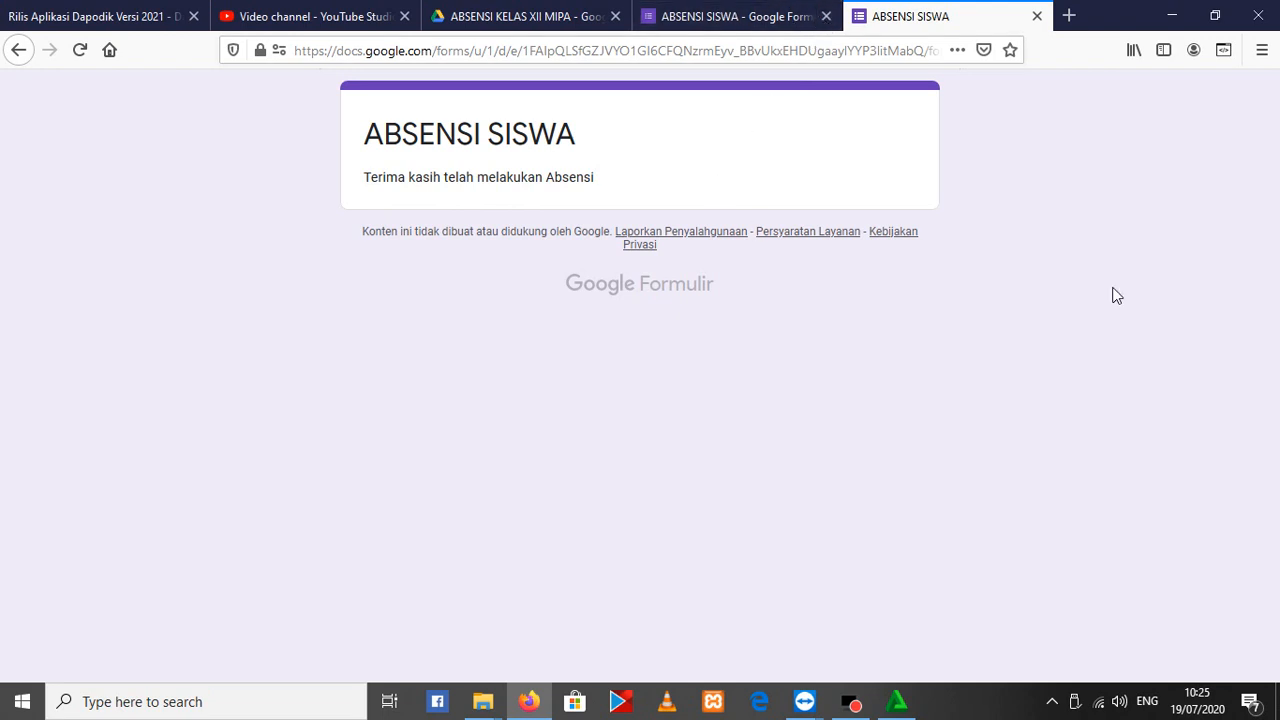
Go back to the ABSENSI SISWA form editor and open the form's general settings
{"action": "left_click", "coordinate": [800, 18]}
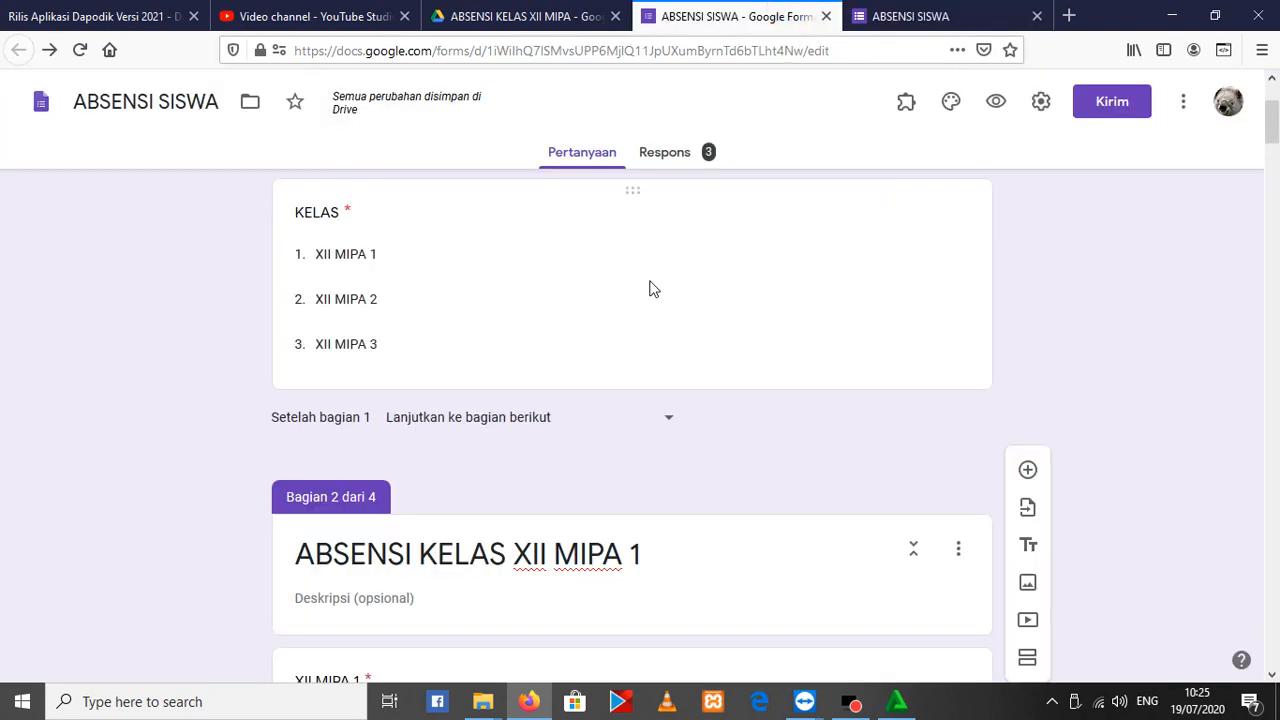
{"action": "left_click", "coordinate": [1039, 104]}
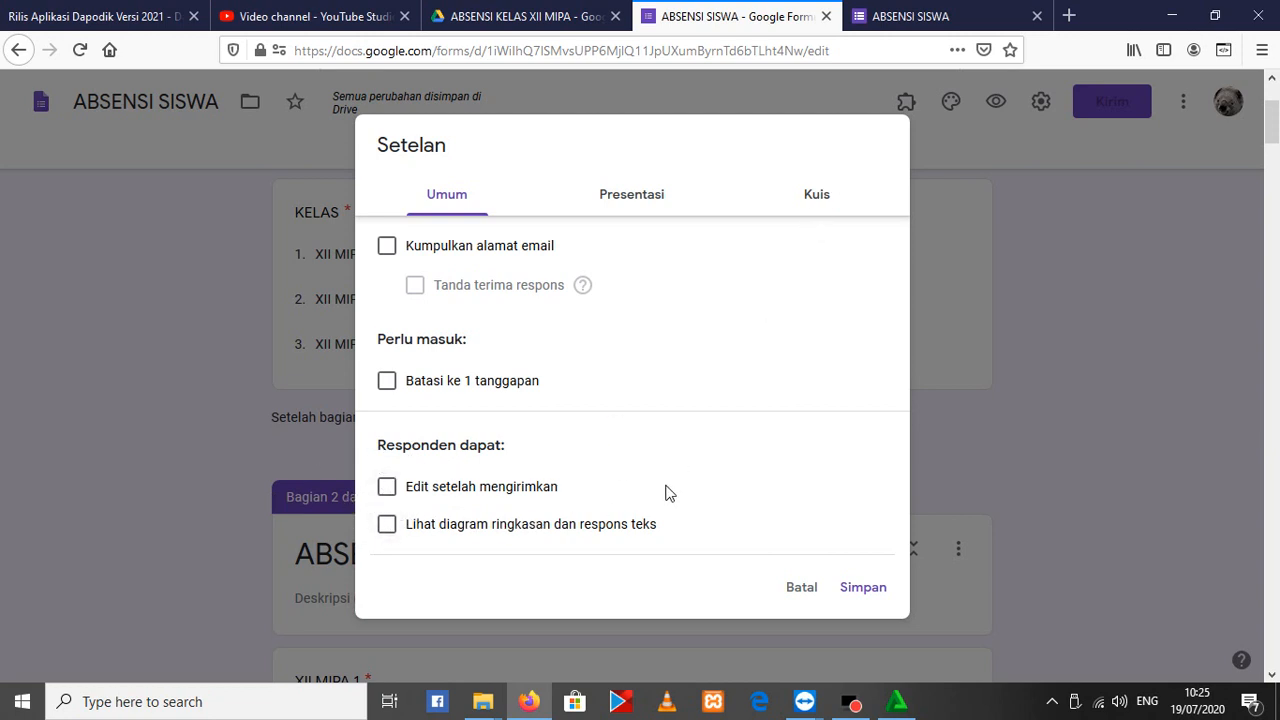
Close the form settings without saving and review the summary charts of the responses for KELAS and XII MIPA 1
{"action": "left_click", "coordinate": [806, 597]}
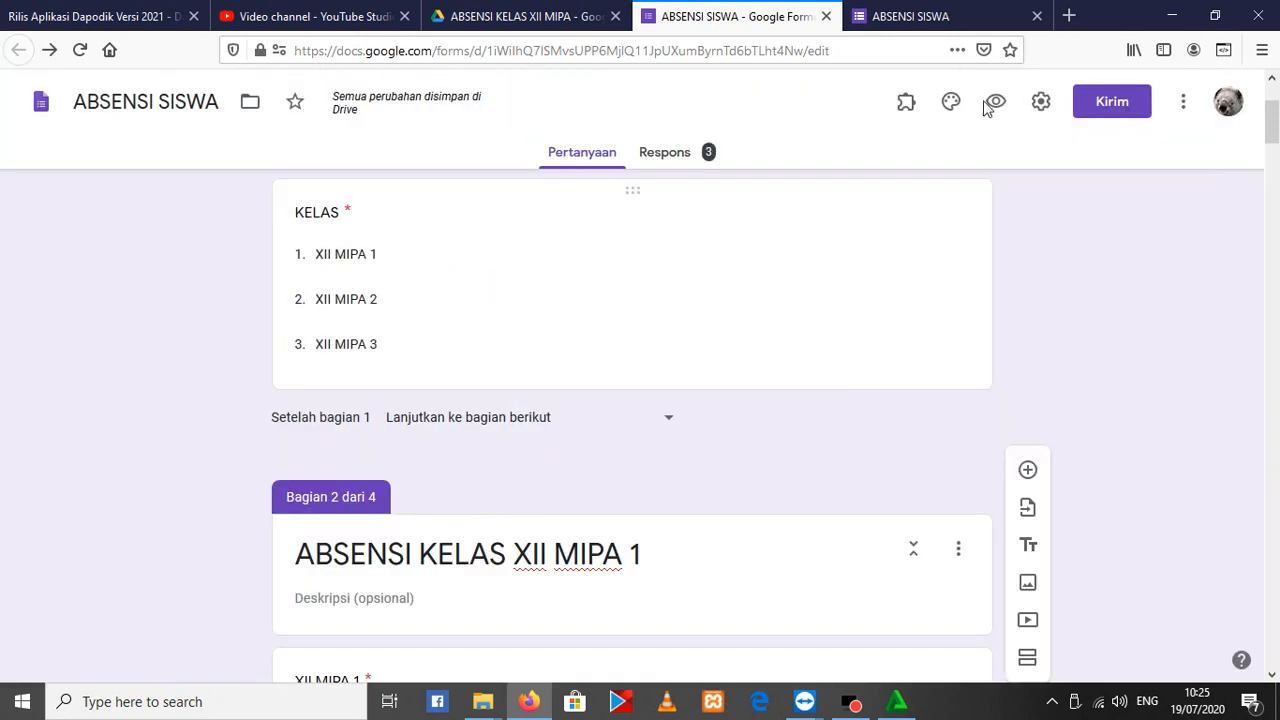
{"action": "left_click", "coordinate": [672, 153]}
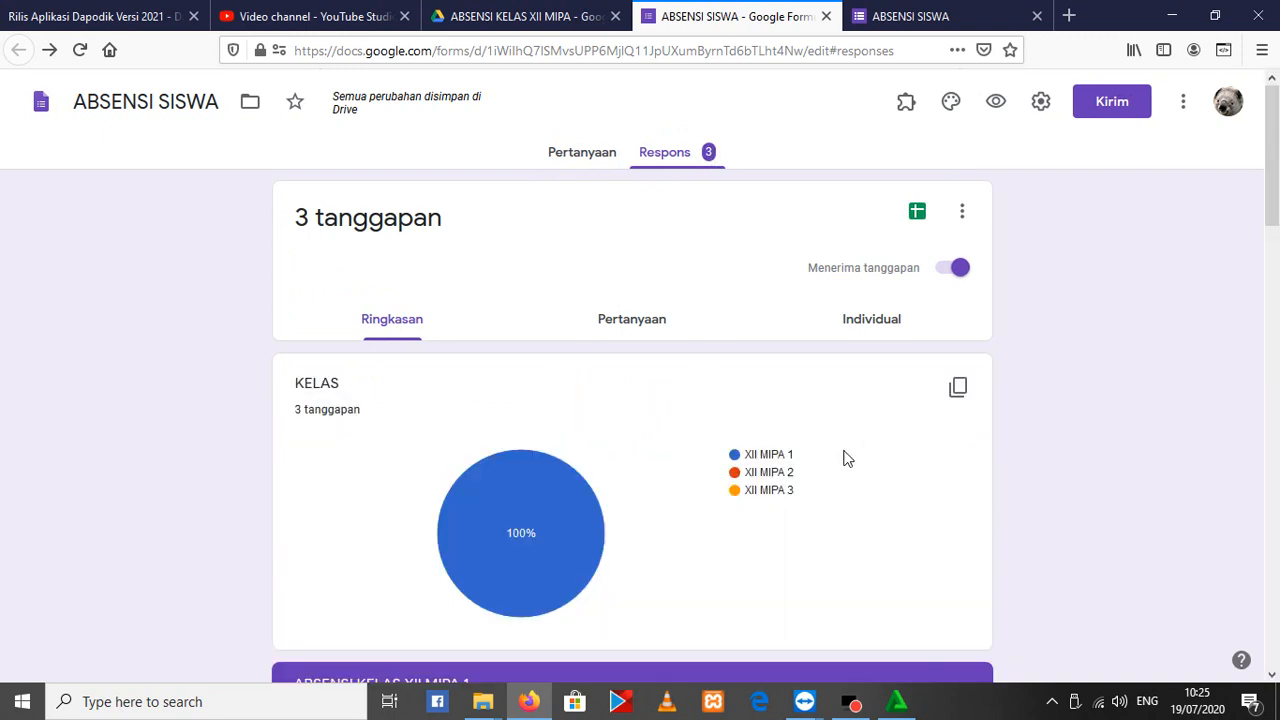
{"action": "scroll", "coordinate": [709, 457], "scroll_direction": "down", "scroll_amount": 3}
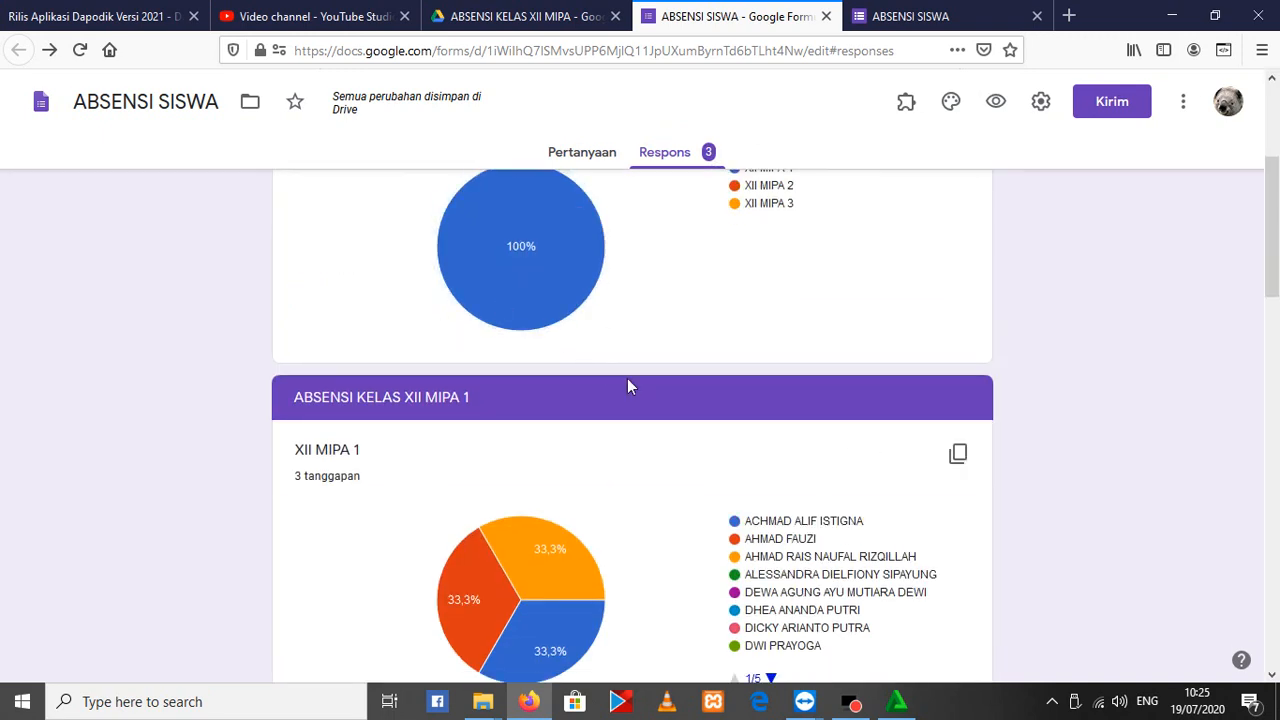
{"action": "scroll", "coordinate": [643, 271], "scroll_direction": "up", "scroll_amount": 2}
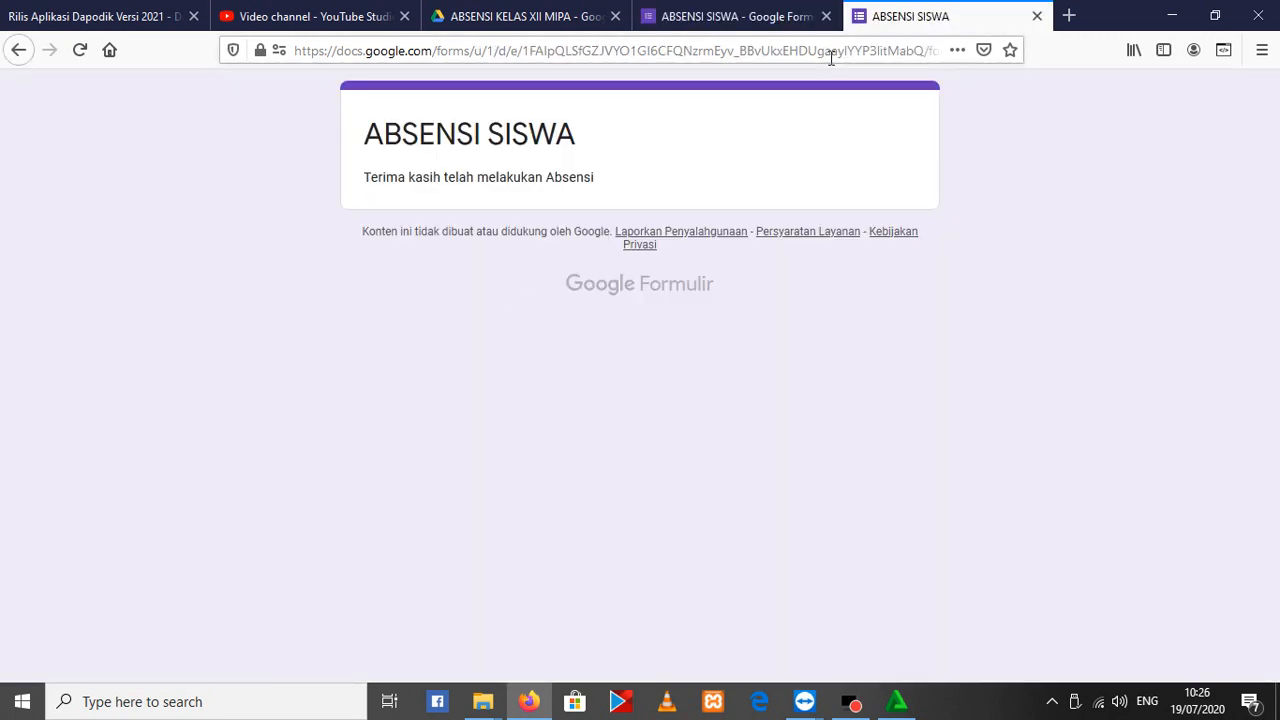
Return to the blank ABSENSI SISWA response form, choose XII MIPA 2 as the KELAS and continue to that class's section
{"action": "left_click", "coordinate": [640, 233]}
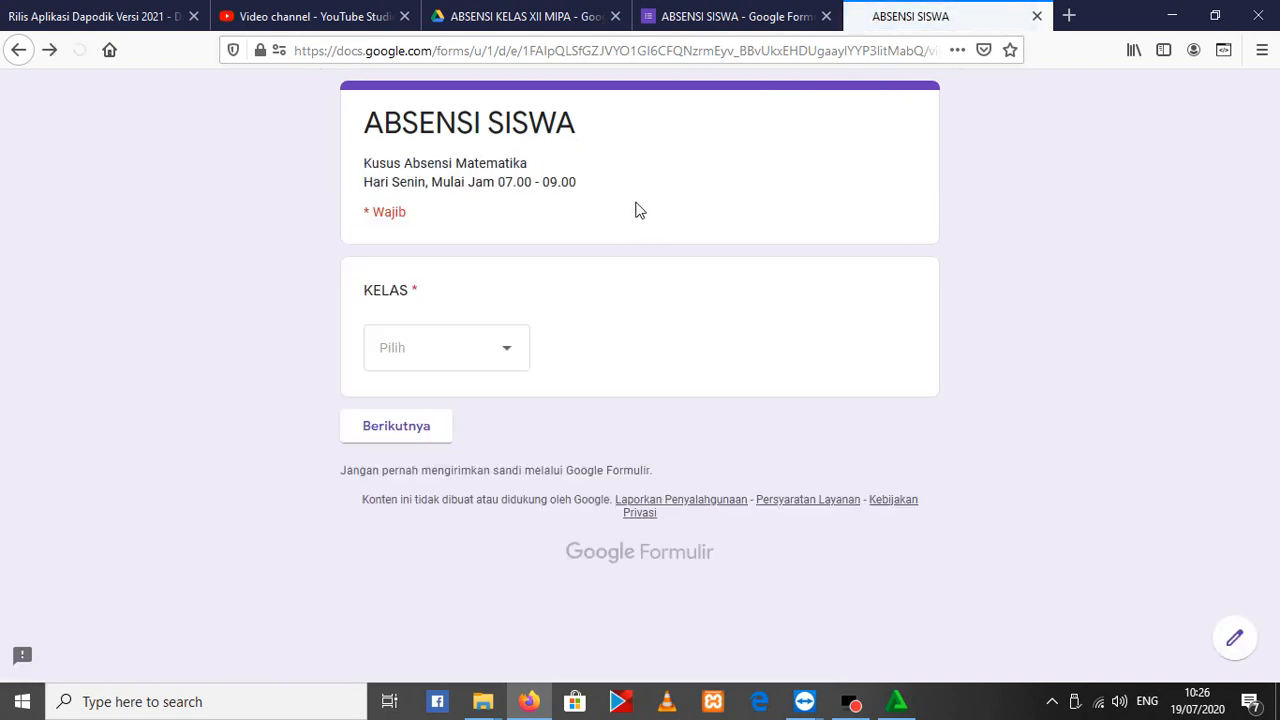
{"action": "left_click", "coordinate": [456, 350]}
{"action": "left_click", "coordinate": [430, 451]}
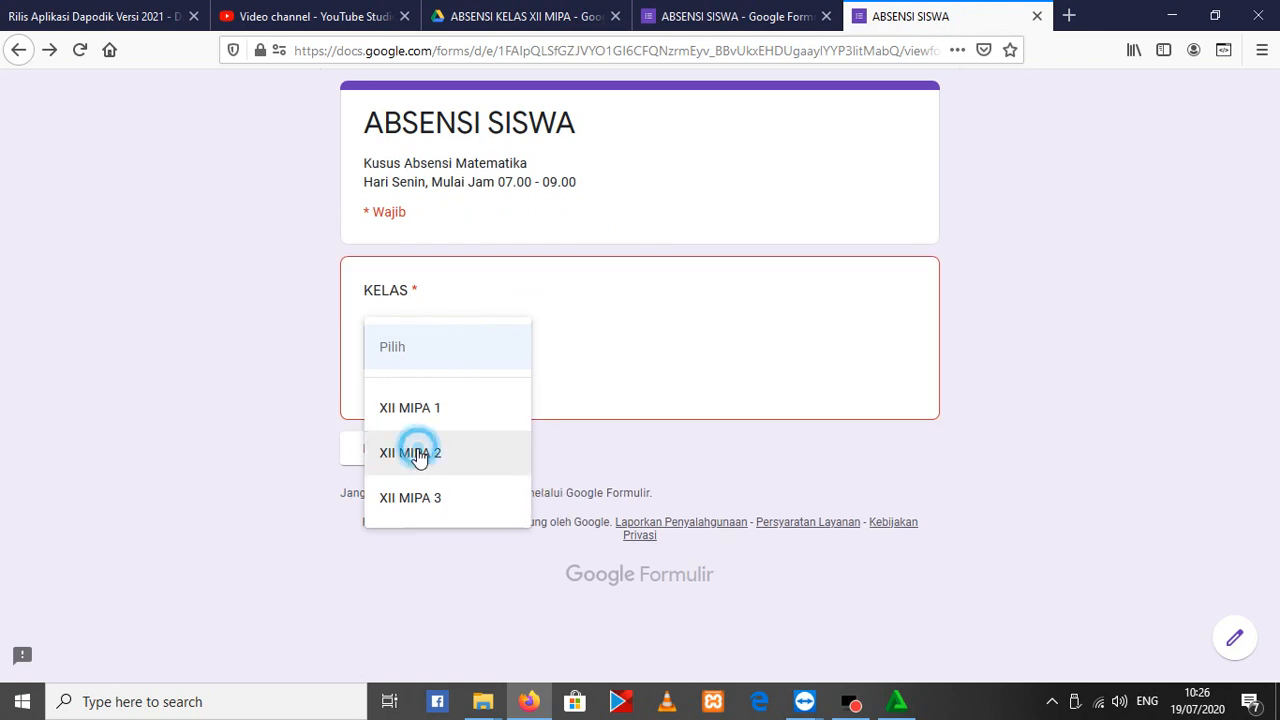
{"action": "left_click", "coordinate": [379, 446]}
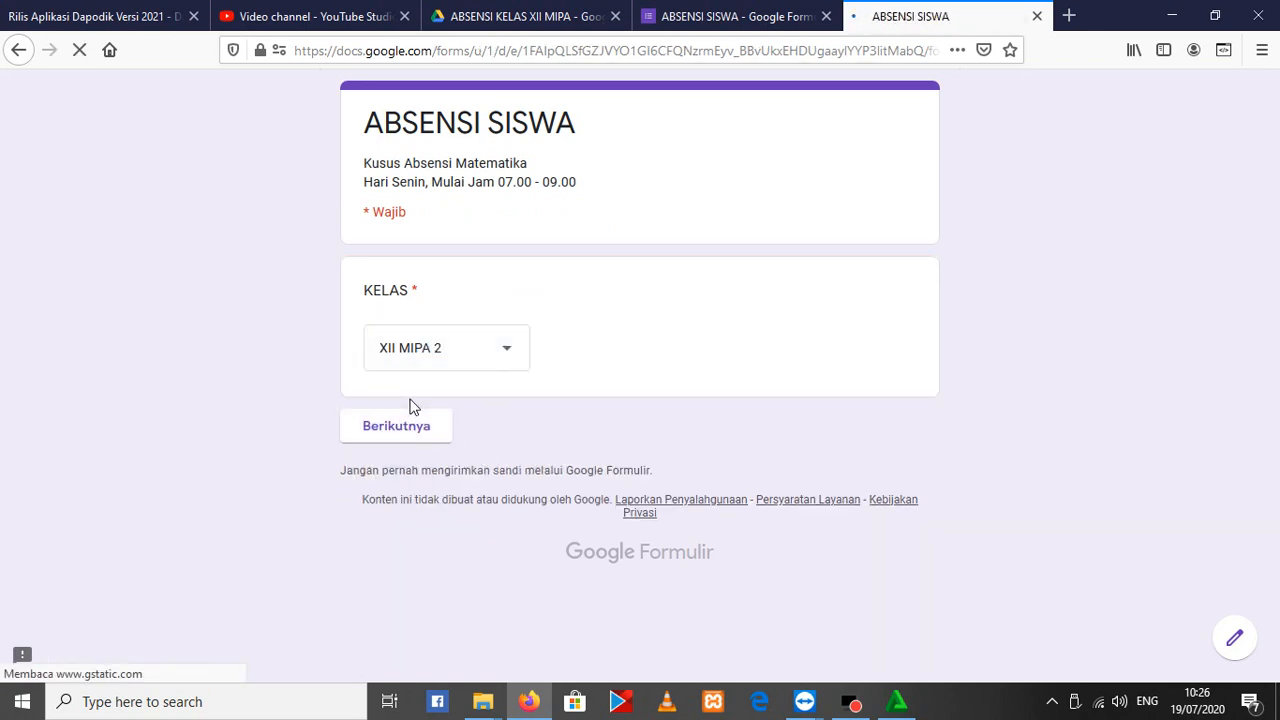
Choose the first student in the XII MIPA 2 list, mark KETERANGAN as HADIR and submit the response
{"action": "left_click", "coordinate": [576, 343]}
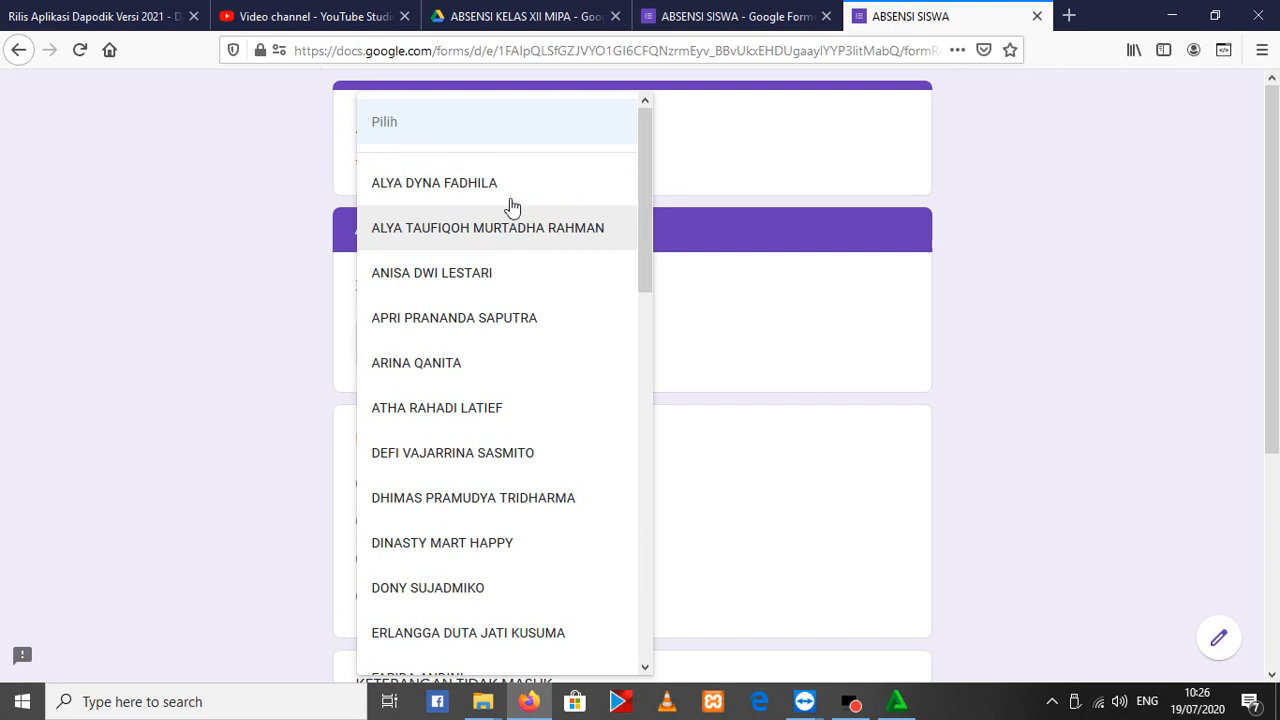
{"action": "left_click", "coordinate": [462, 184]}
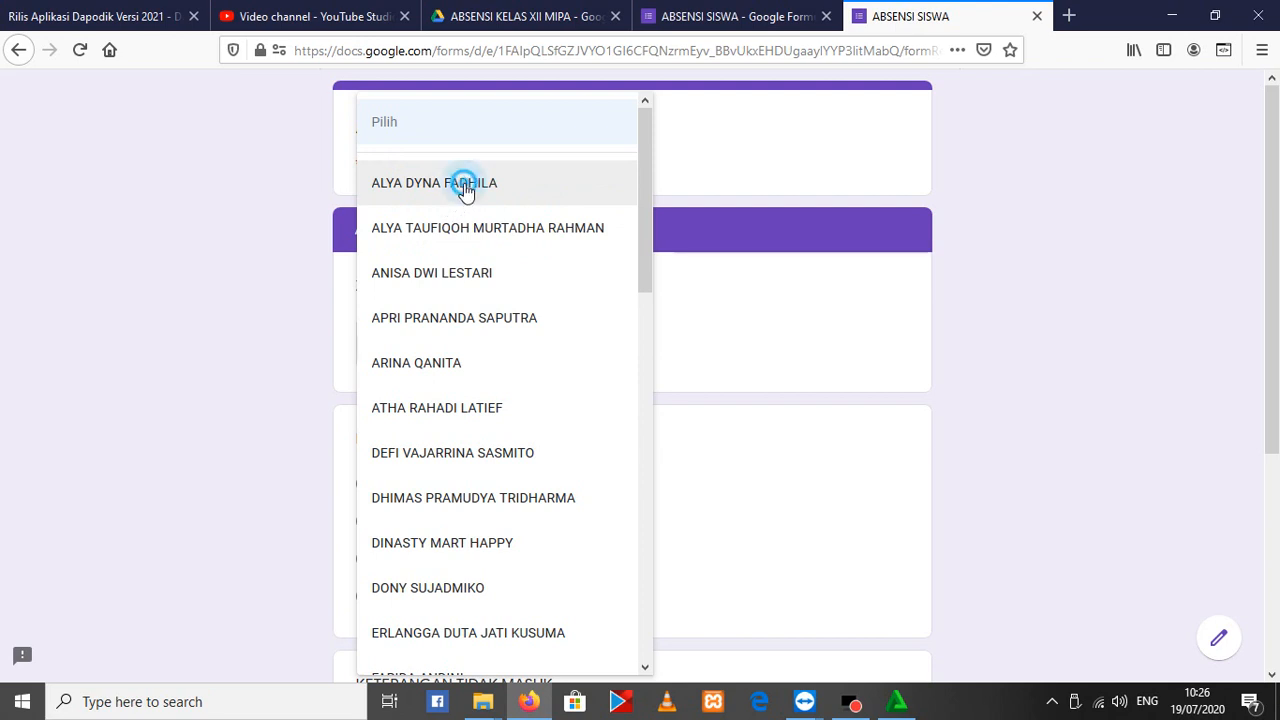
{"action": "left_click", "coordinate": [367, 487]}
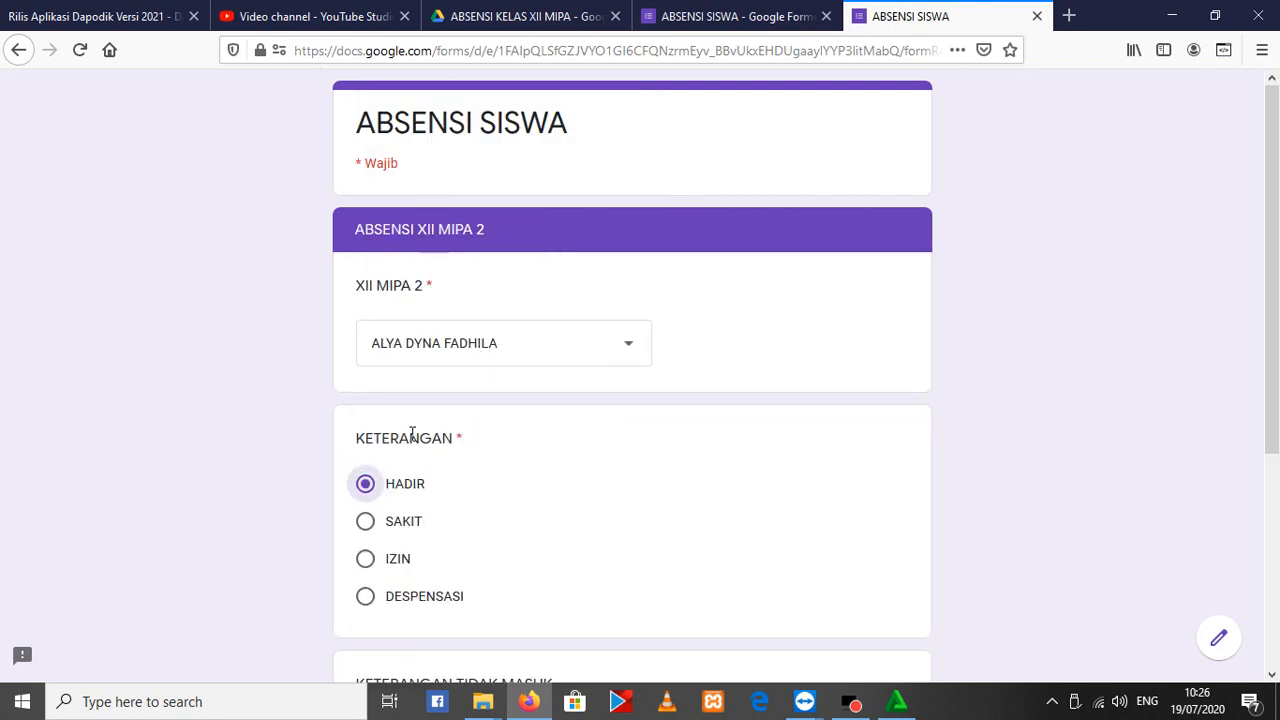
{"action": "scroll", "coordinate": [390, 450], "scroll_direction": "down", "scroll_amount": 3}
{"action": "left_click", "coordinate": [480, 557]}
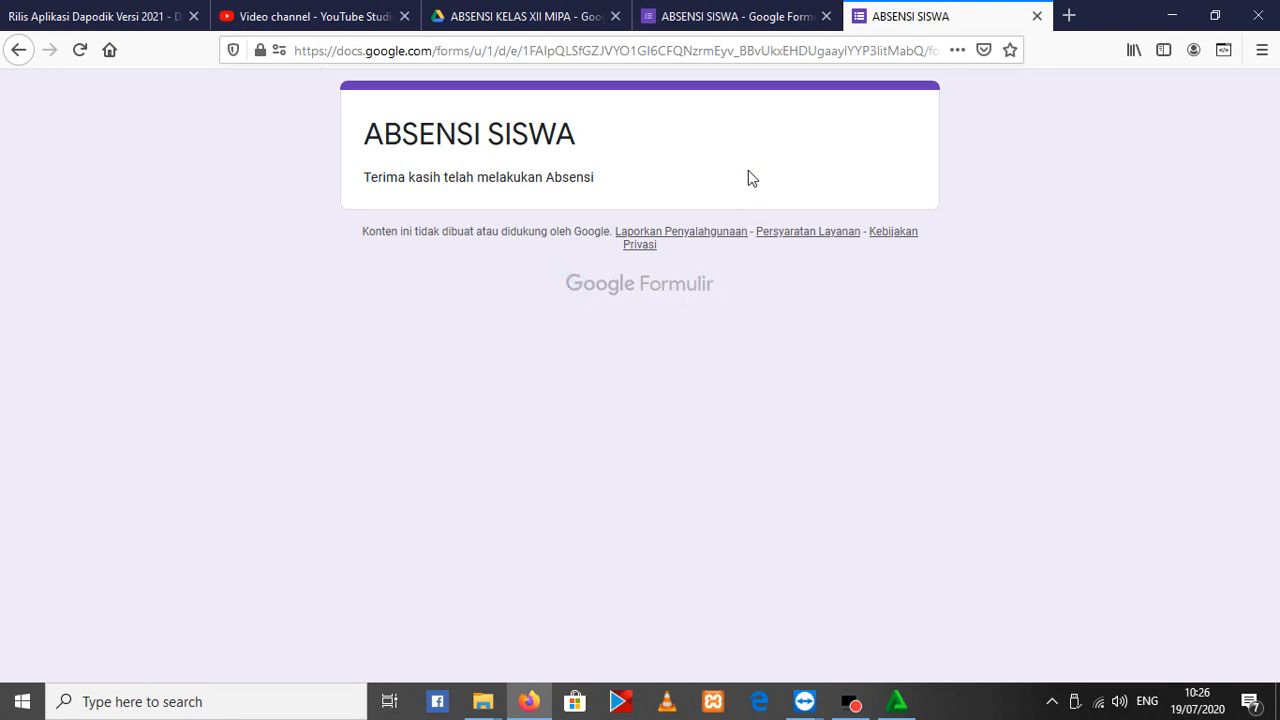
Go back to the blank response form, choose XII MIPA 2 again as the KELAS and continue to its section
{"action": "left_click", "coordinate": [684, 287]}
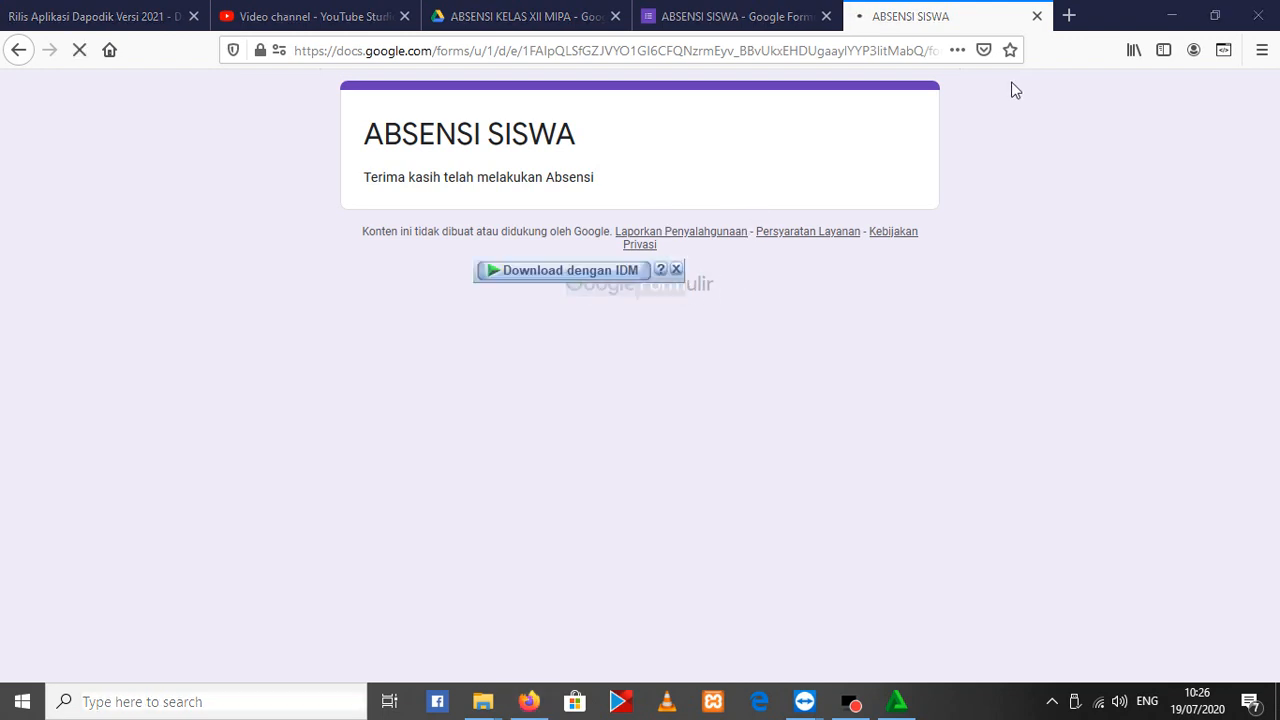
{"action": "key", "text": "super"}
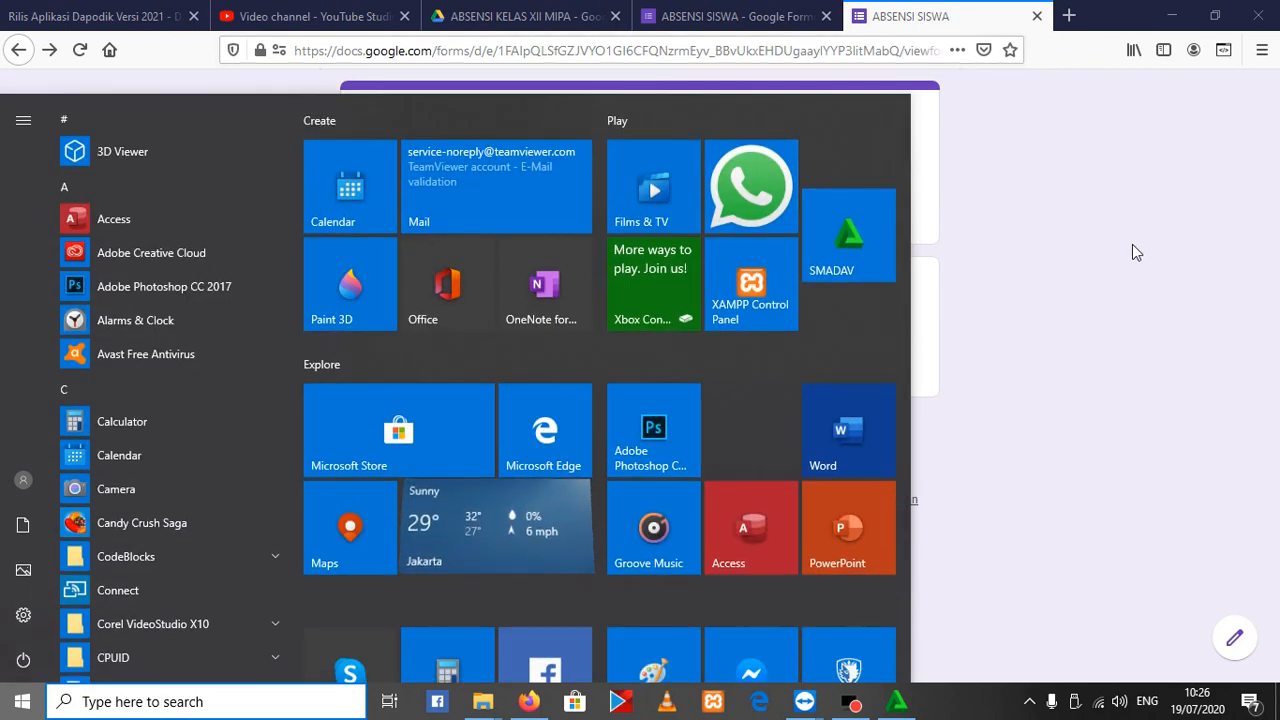
{"action": "left_click", "coordinate": [1129, 238]}
{"action": "left_click", "coordinate": [441, 347]}
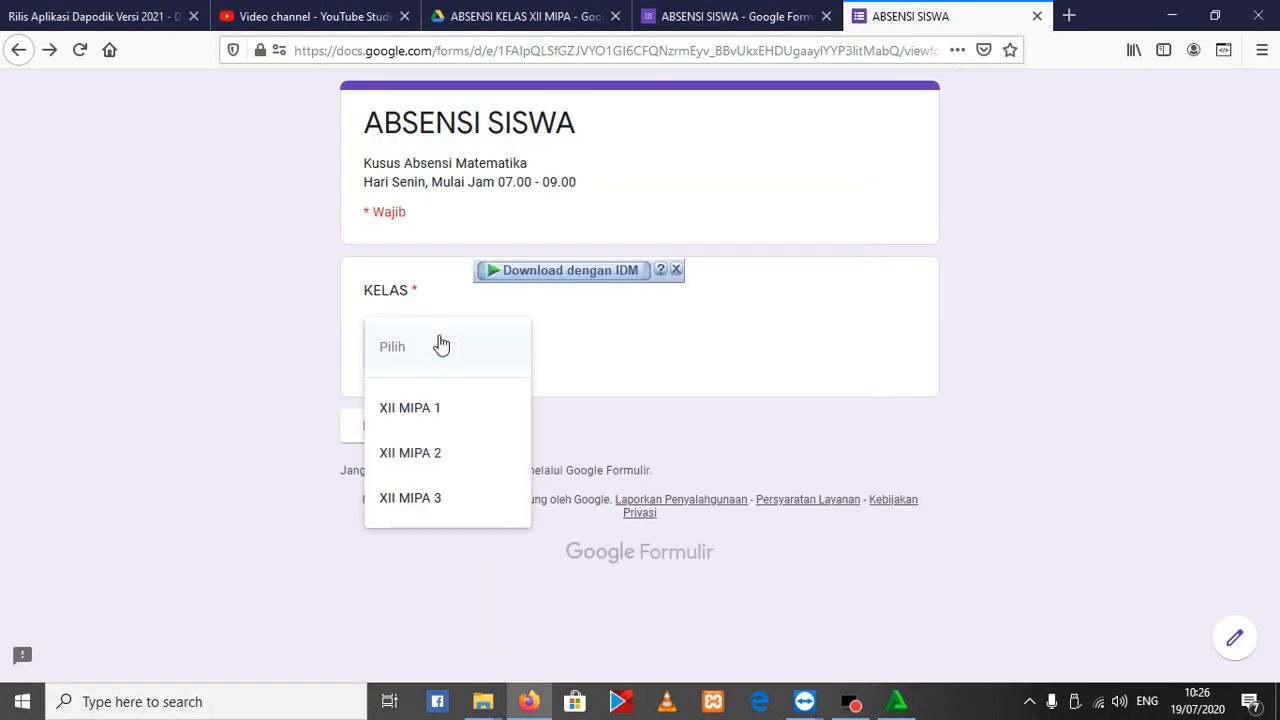
{"action": "left_click", "coordinate": [438, 452]}
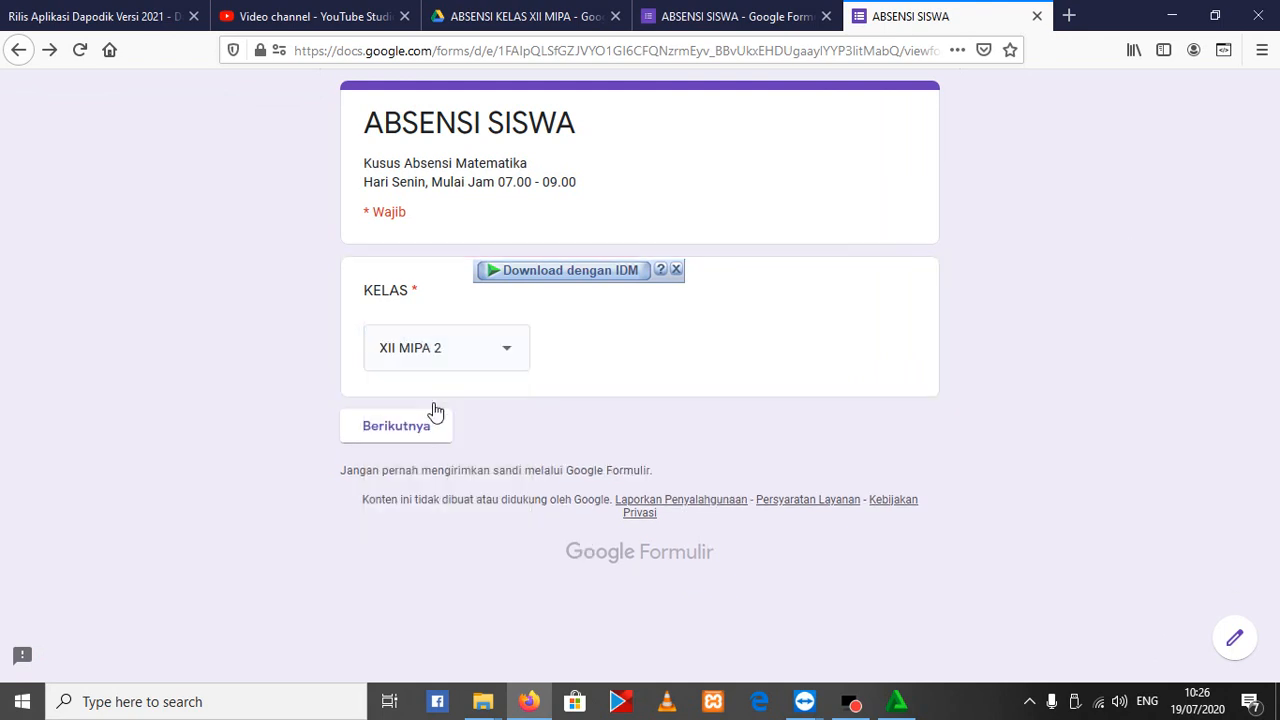
{"action": "left_click", "coordinate": [413, 435]}
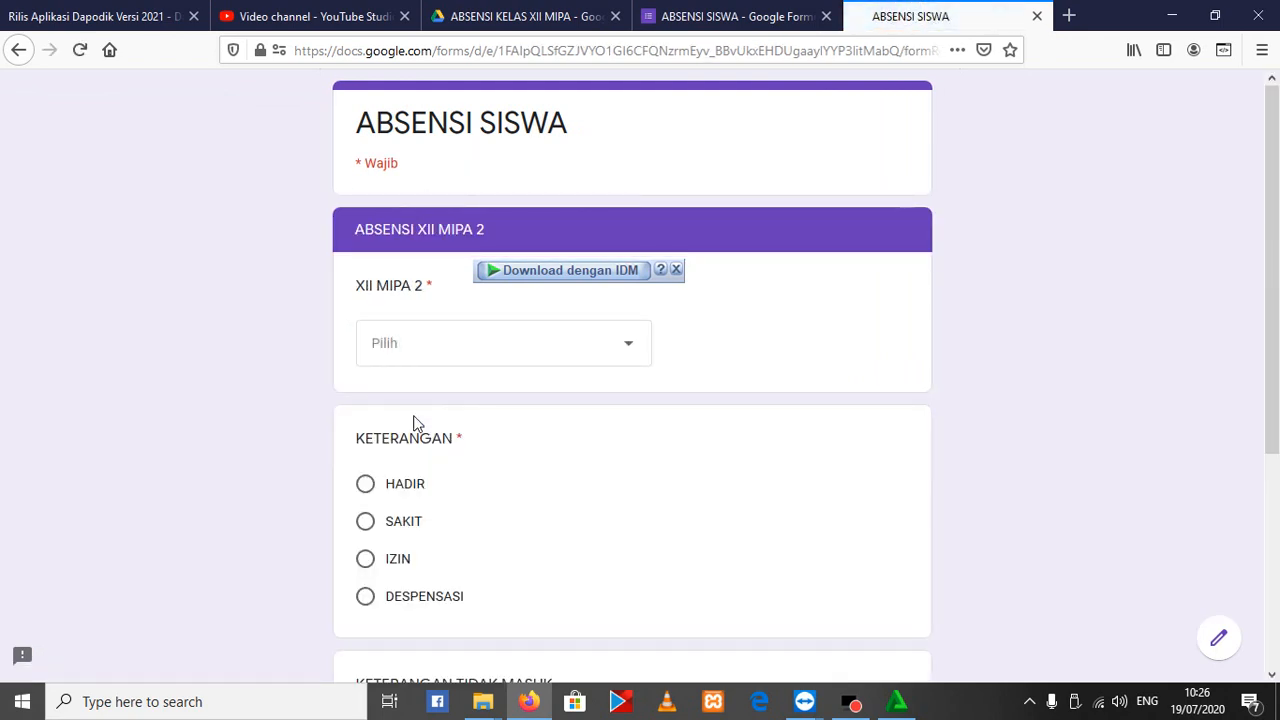
Choose the second student in the XII MIPA 2 list, mark KETERANGAN as HADIR and submit the response
{"action": "left_click", "coordinate": [487, 352]}
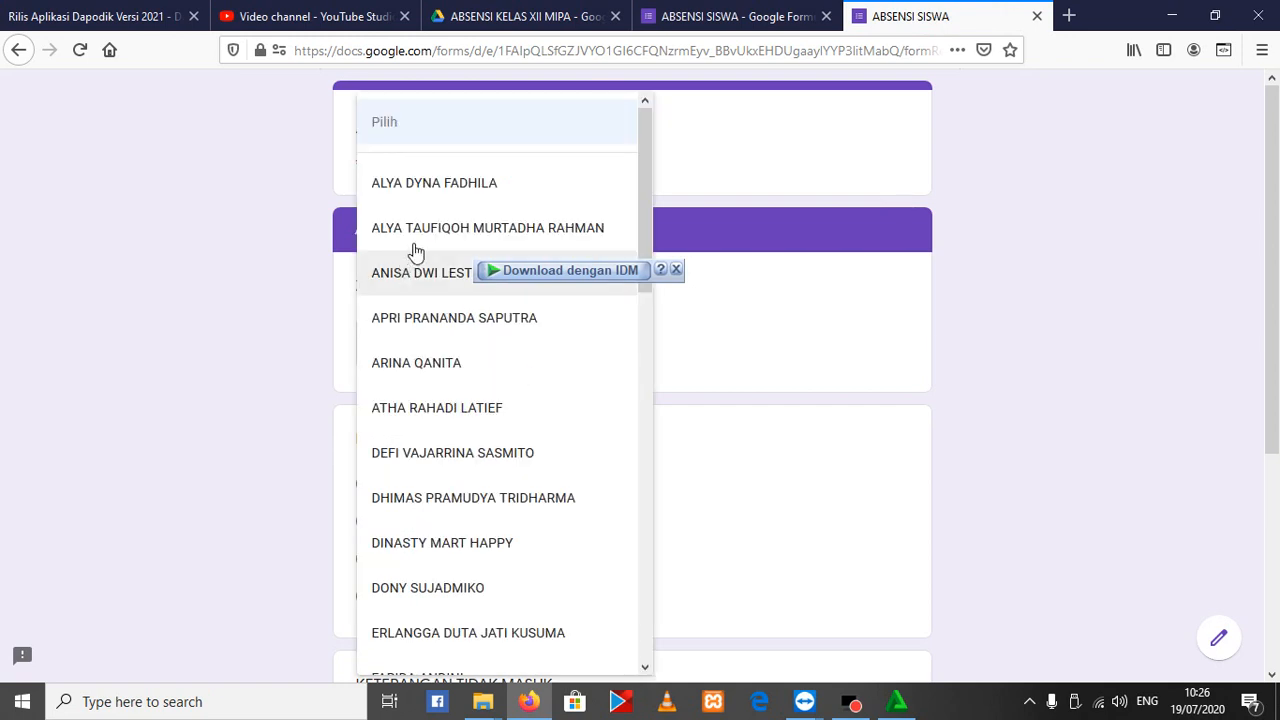
{"action": "left_click", "coordinate": [420, 238]}
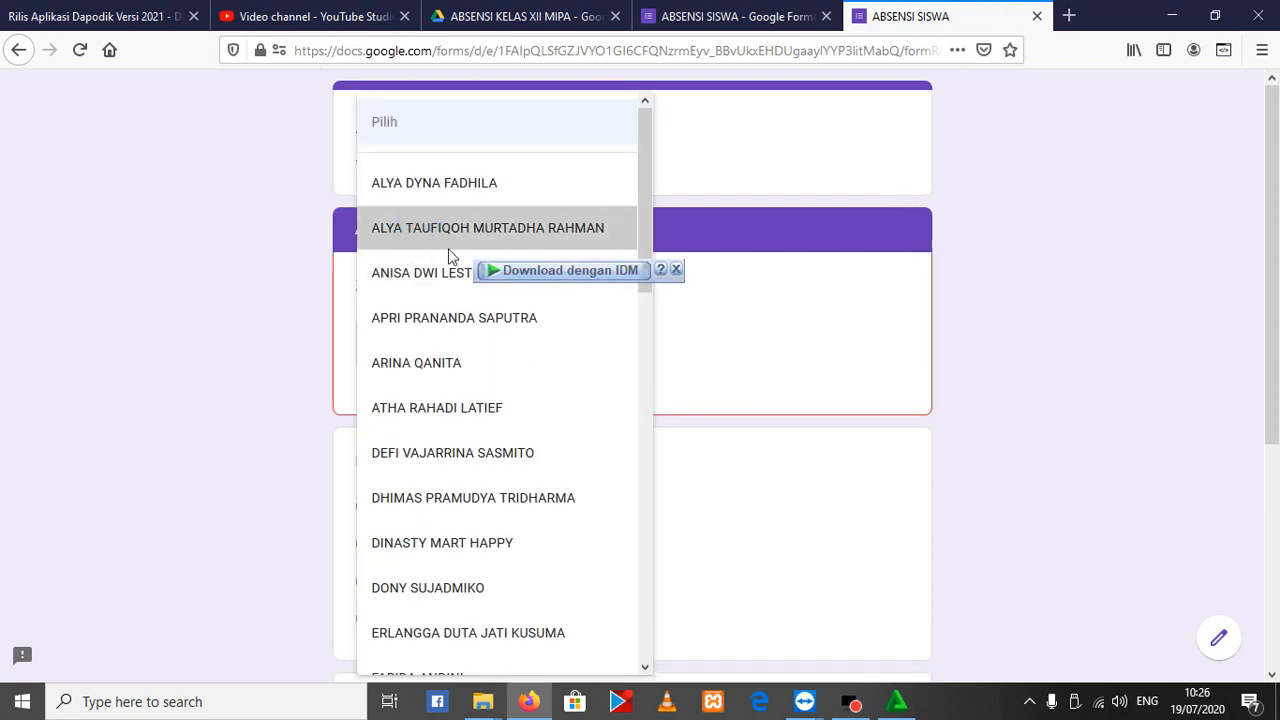
{"action": "left_click", "coordinate": [234, 217]}
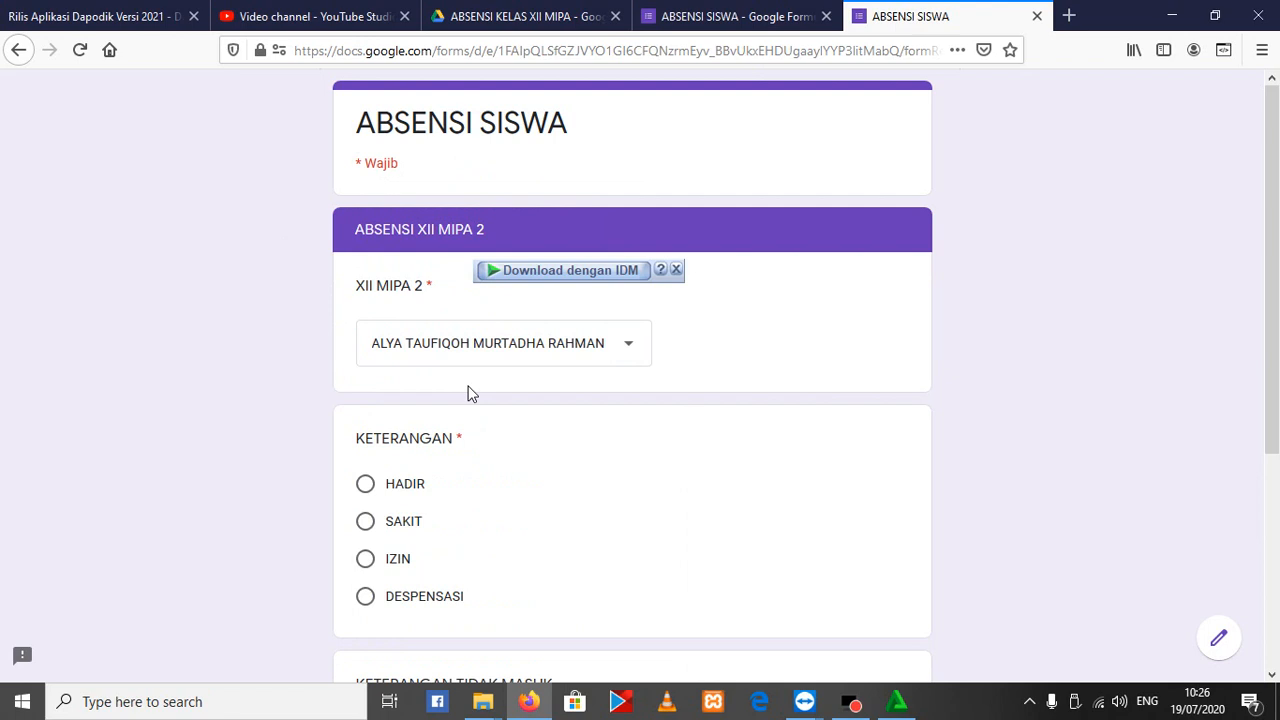
{"action": "left_click", "coordinate": [376, 488]}
{"action": "scroll", "coordinate": [271, 443], "scroll_direction": "down", "scroll_amount": 3}
{"action": "left_click", "coordinate": [472, 519]}
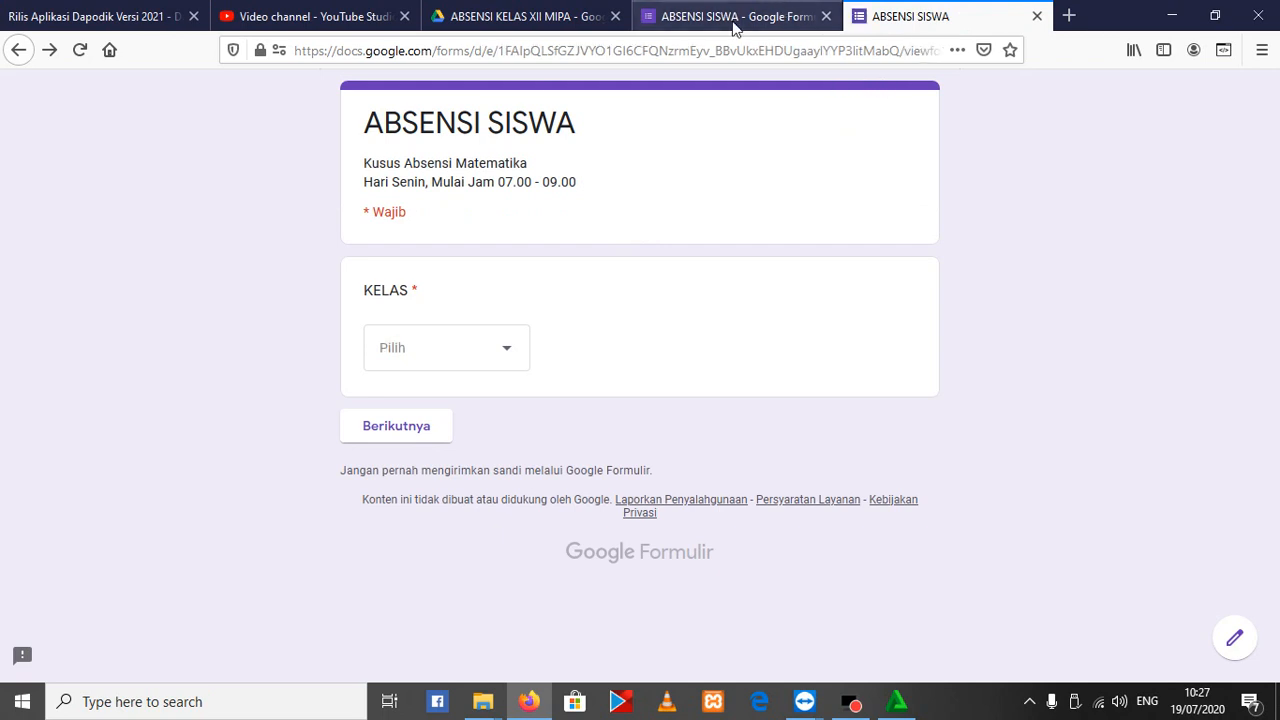
On the blank response form, choose XII MIPA 3 as the KELAS and continue to that class's section
{"action": "left_click", "coordinate": [420, 366]}
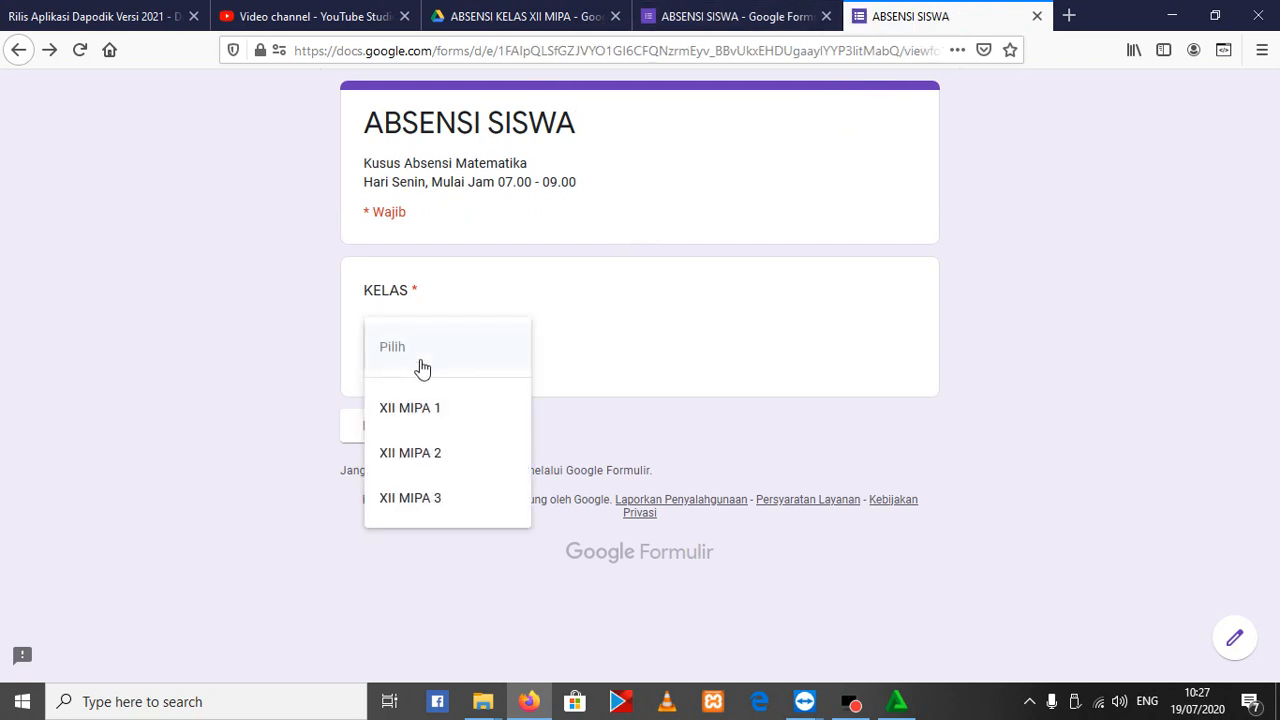
{"action": "left_click", "coordinate": [440, 508]}
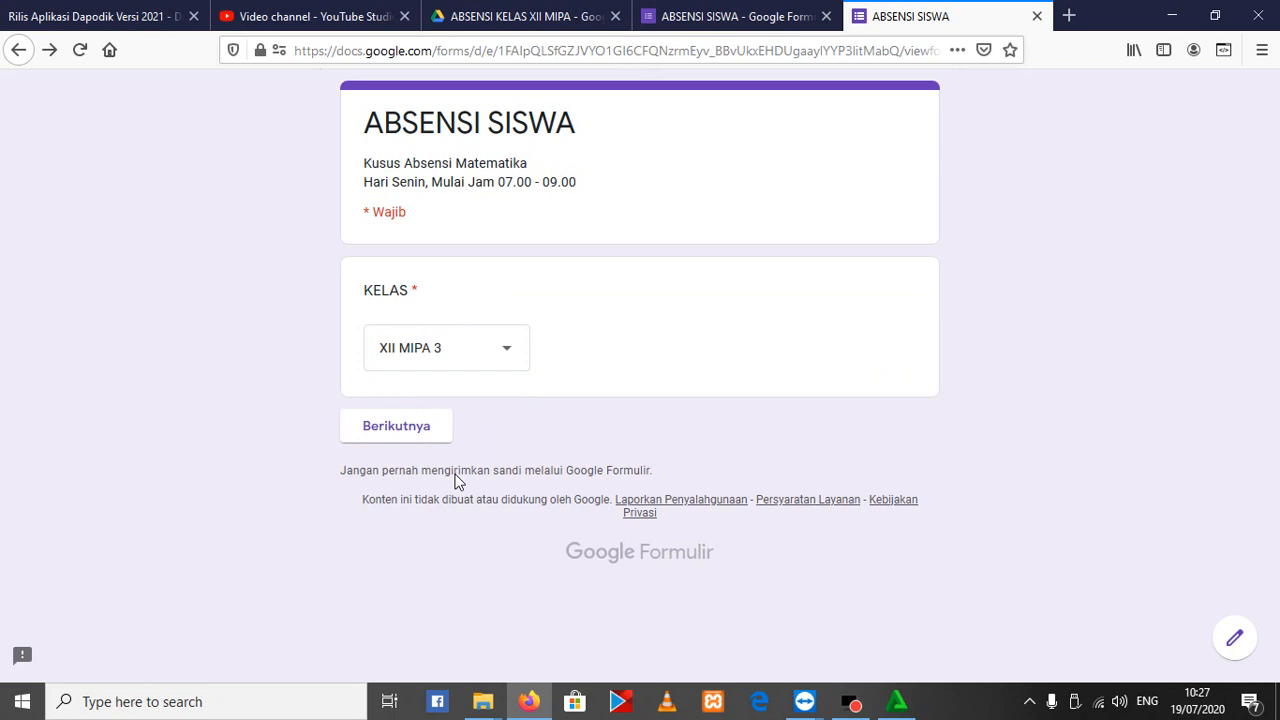
{"action": "left_click", "coordinate": [416, 434]}
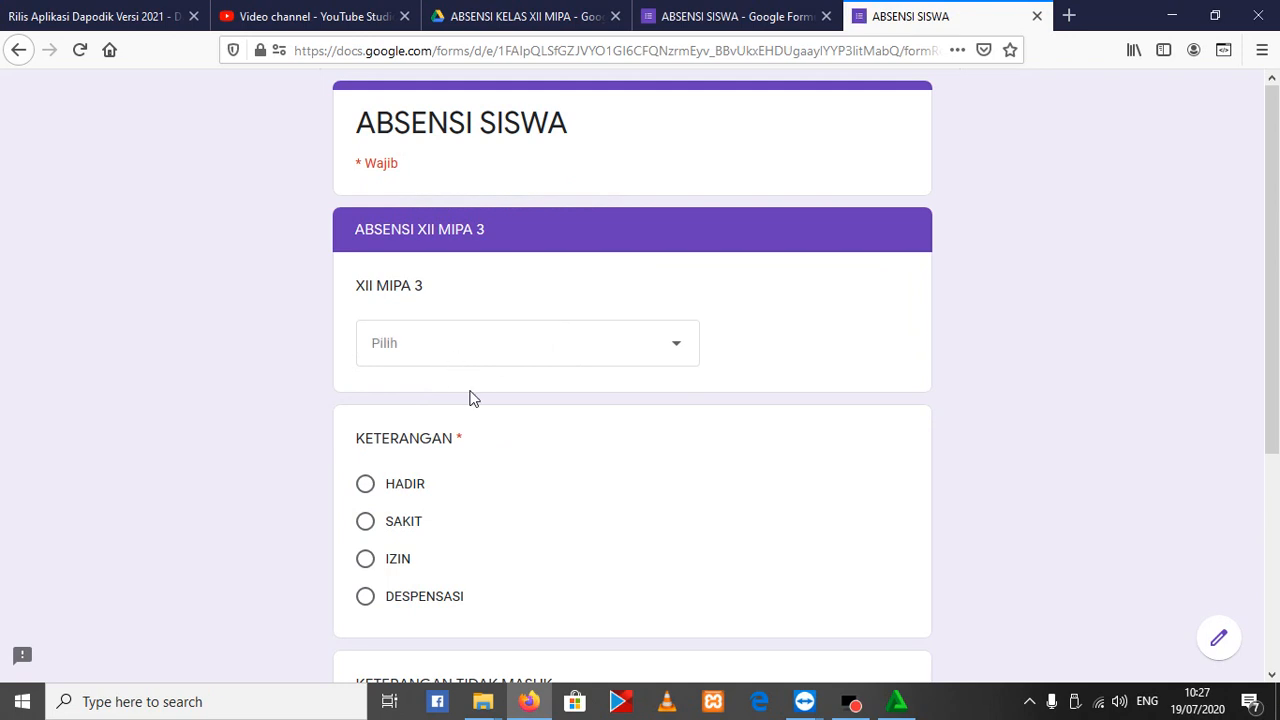
Choose a student in the XII MIPA 3 list, mark KETERANGAN as HADIR and submit the response
{"action": "left_click", "coordinate": [550, 352]}
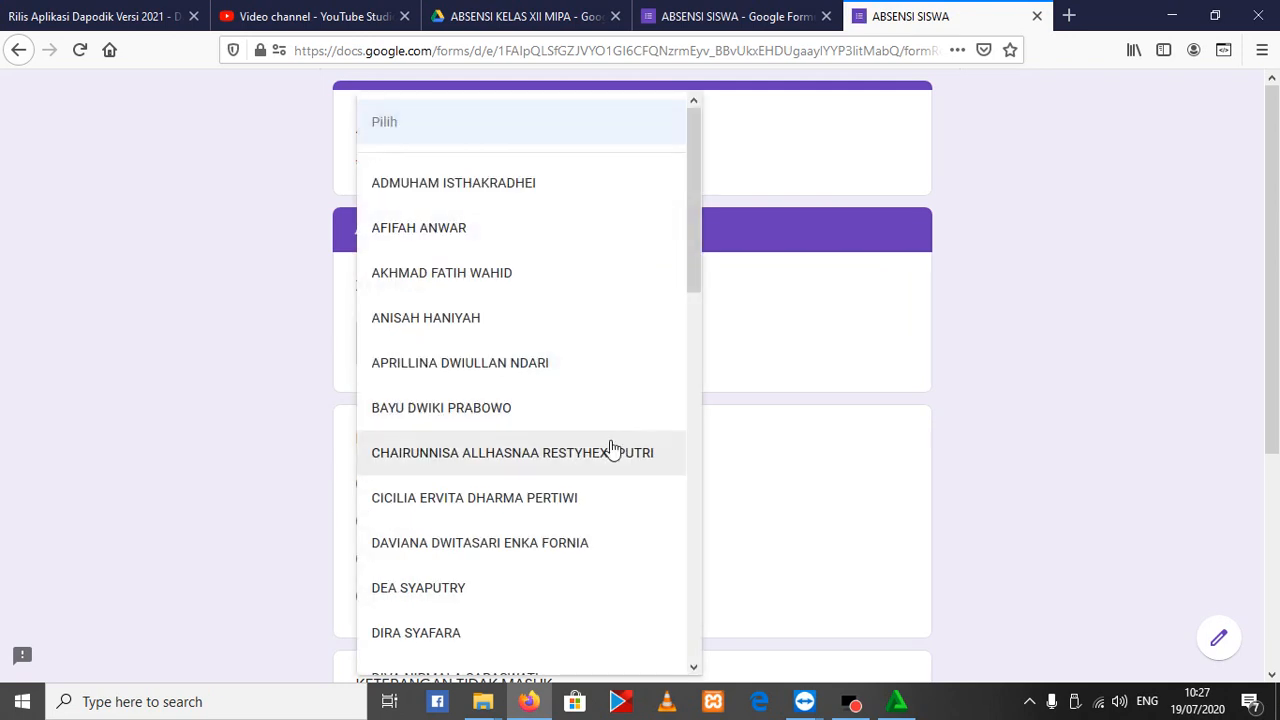
{"action": "left_click_drag", "start_coordinate": [695, 264], "coordinate": [696, 266]}
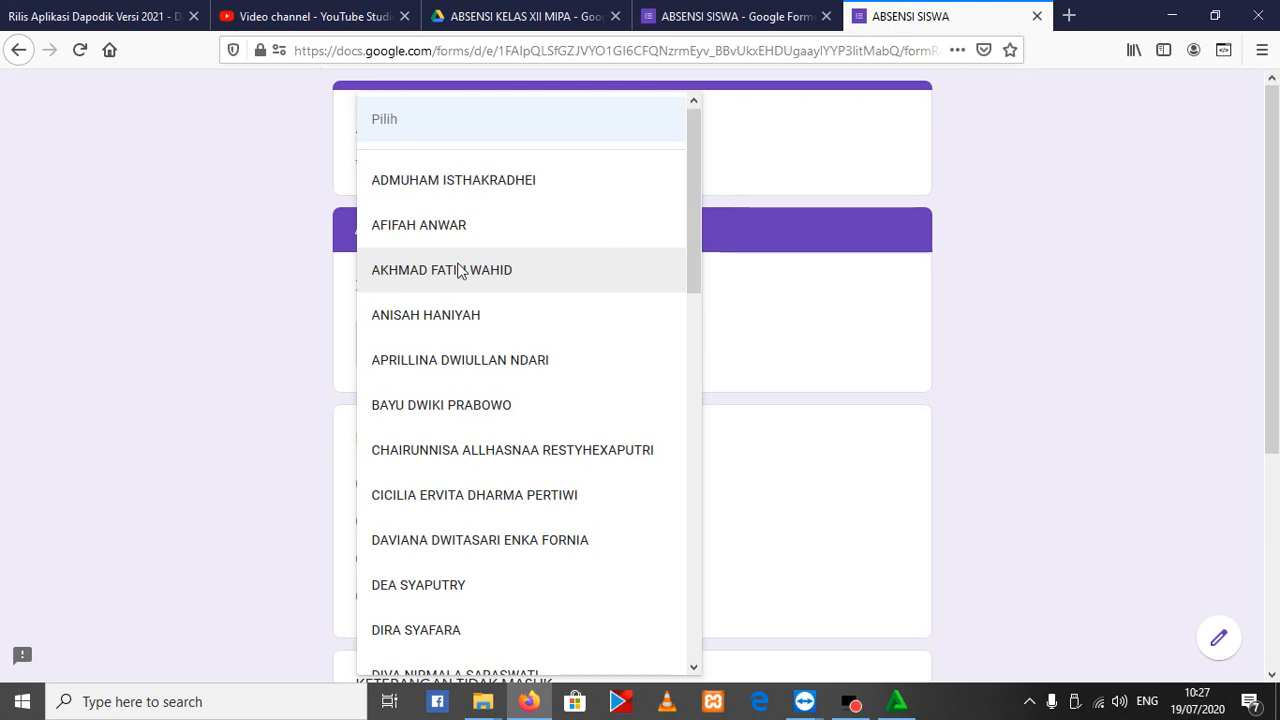
{"action": "left_click", "coordinate": [477, 456]}
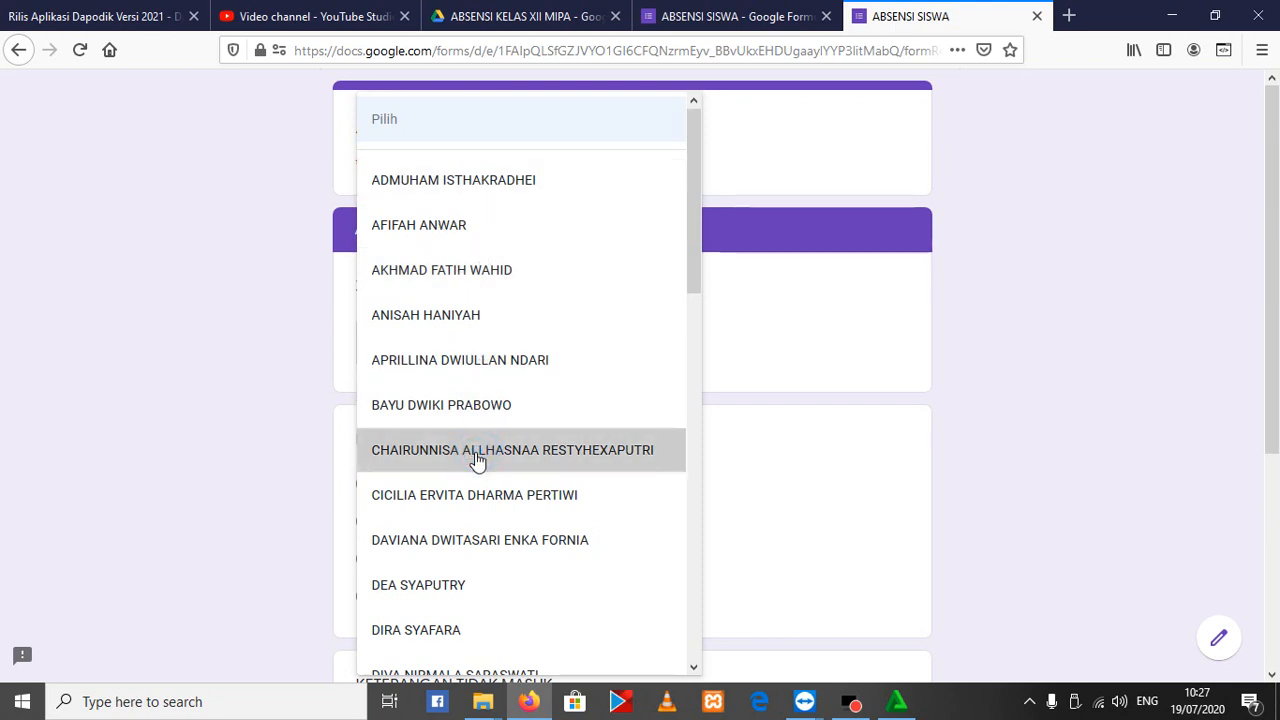
{"action": "scroll", "coordinate": [500, 583], "scroll_direction": "down", "scroll_amount": 2}
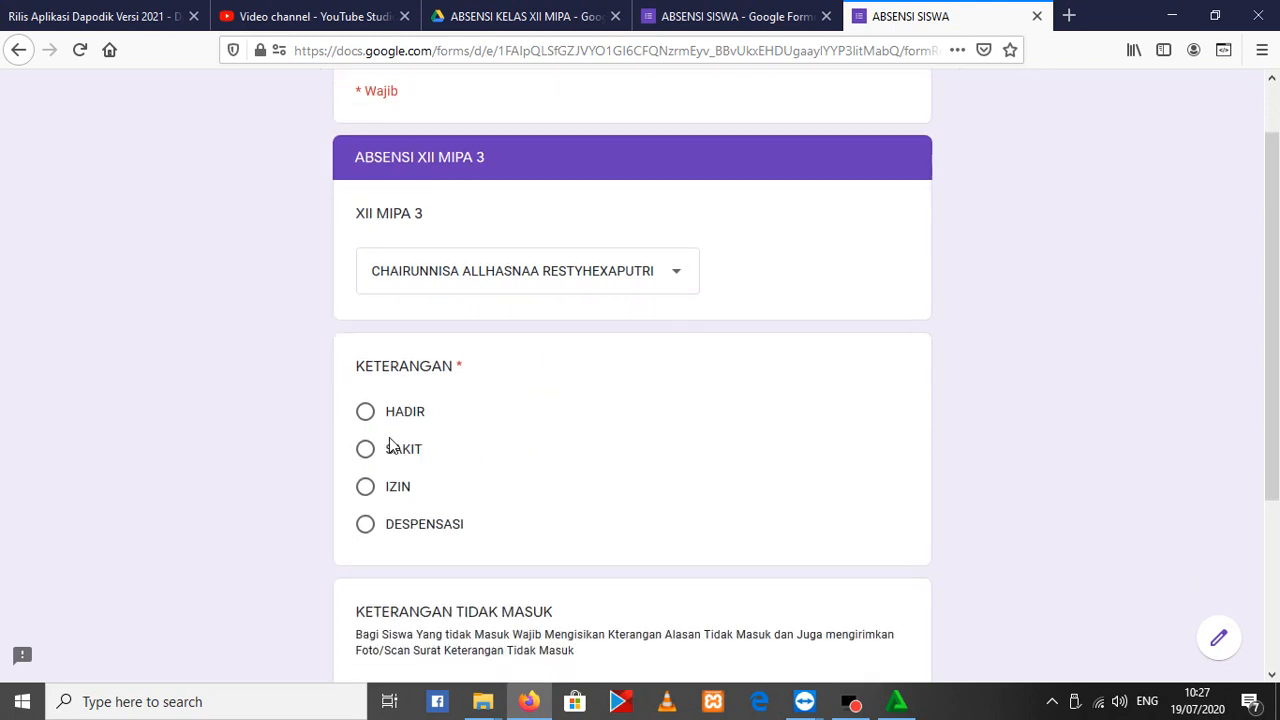
{"action": "scroll", "coordinate": [628, 417], "scroll_direction": "down", "scroll_amount": 5}
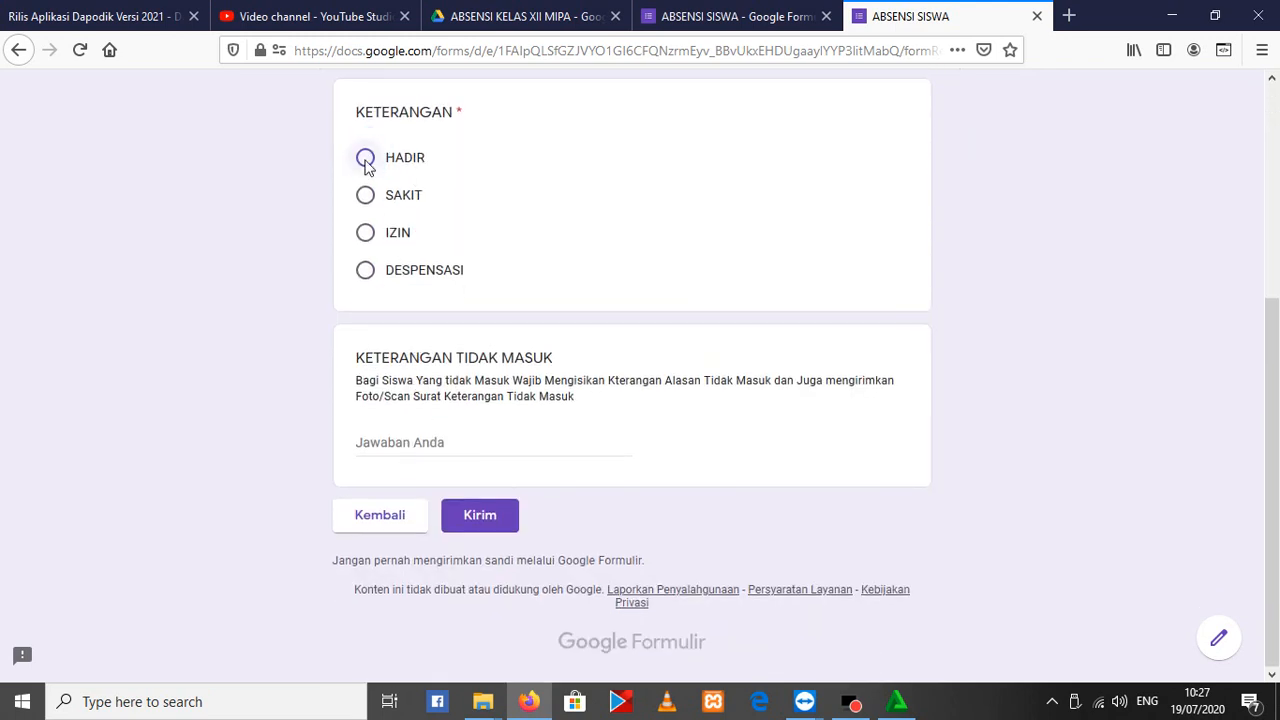
{"action": "left_click", "coordinate": [474, 518]}
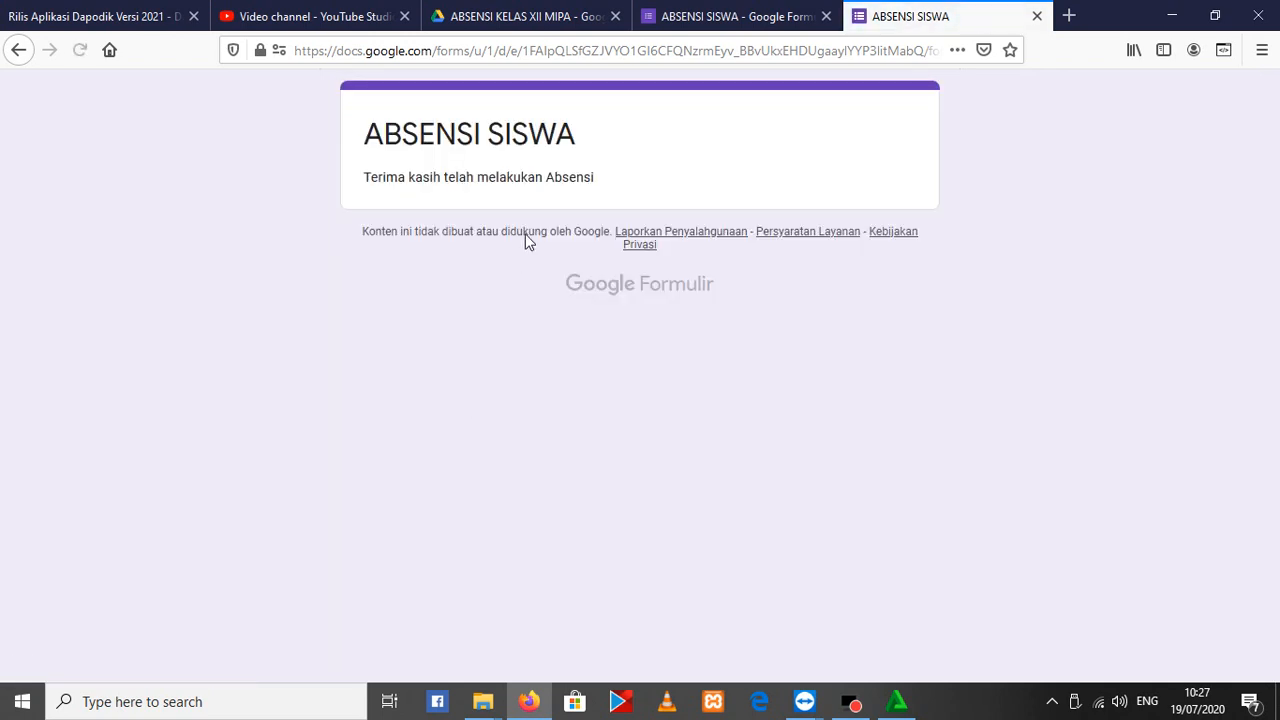
Return to the blank response form, choose XII MIPA 3 once more as the KELAS and continue to its section
{"action": "left_click", "coordinate": [697, 286]}
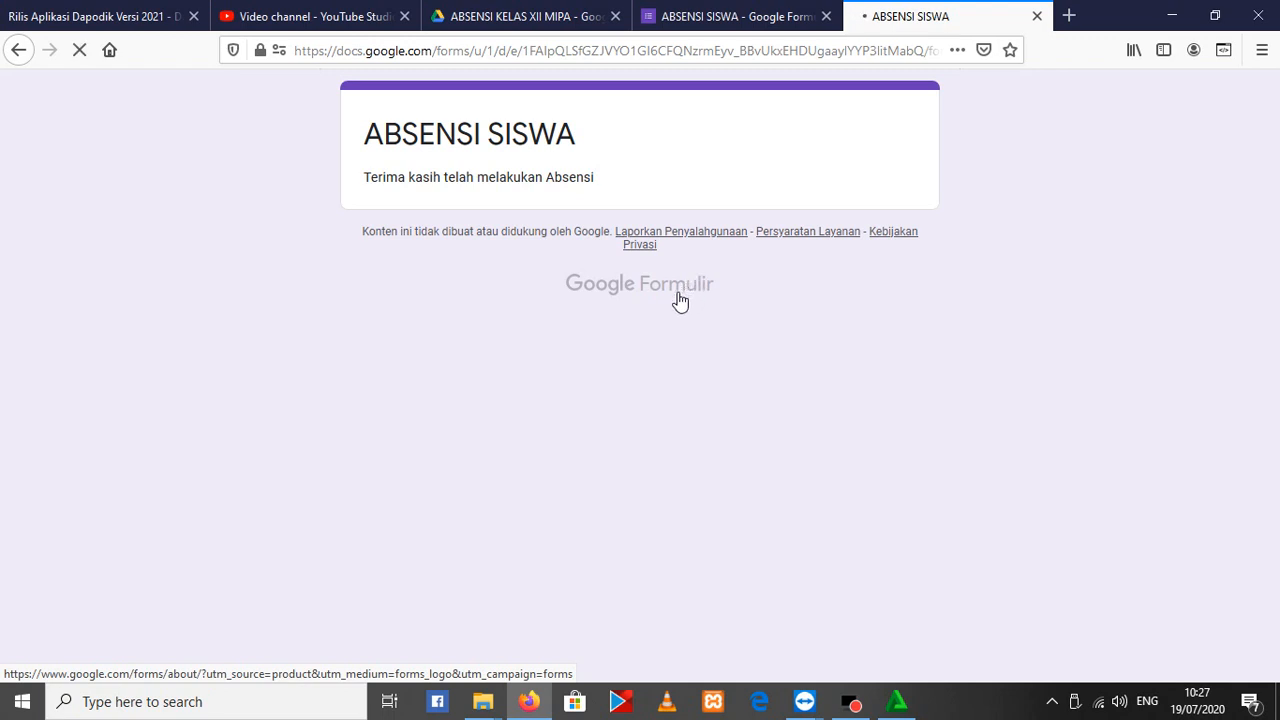
{"action": "left_click", "coordinate": [469, 356]}
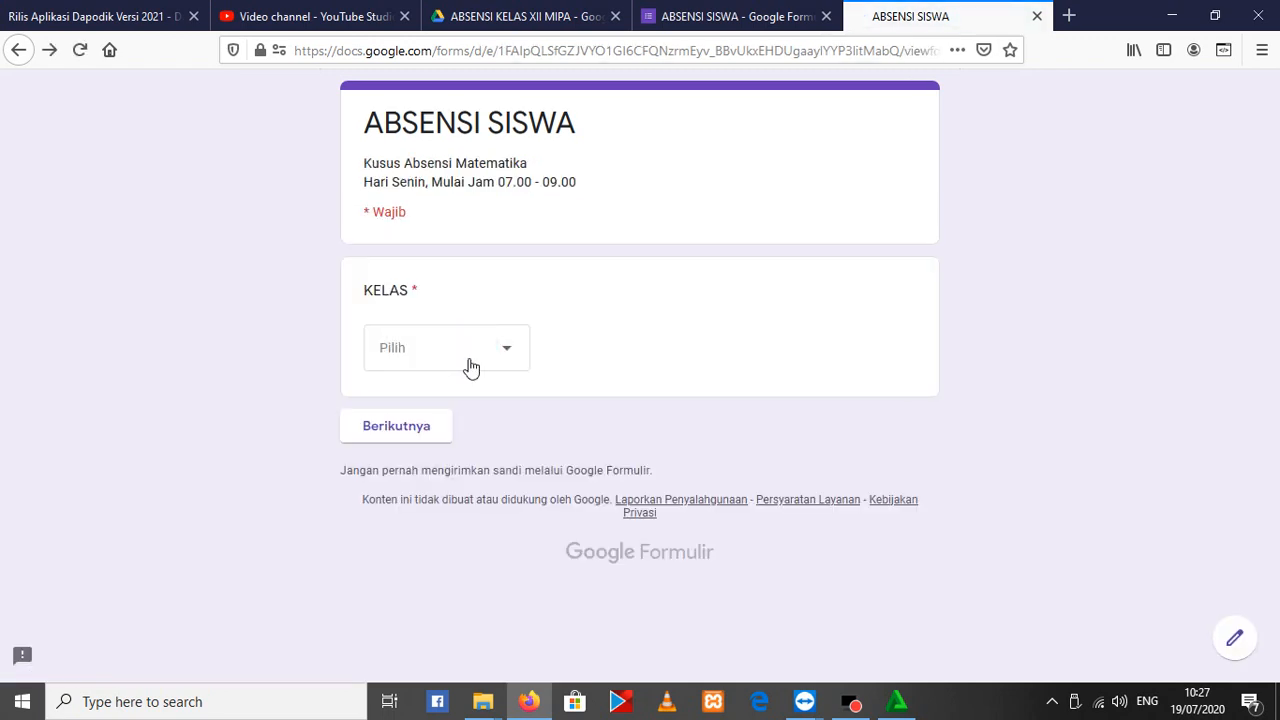
{"action": "left_click", "coordinate": [406, 497]}
{"action": "left_click", "coordinate": [403, 443]}
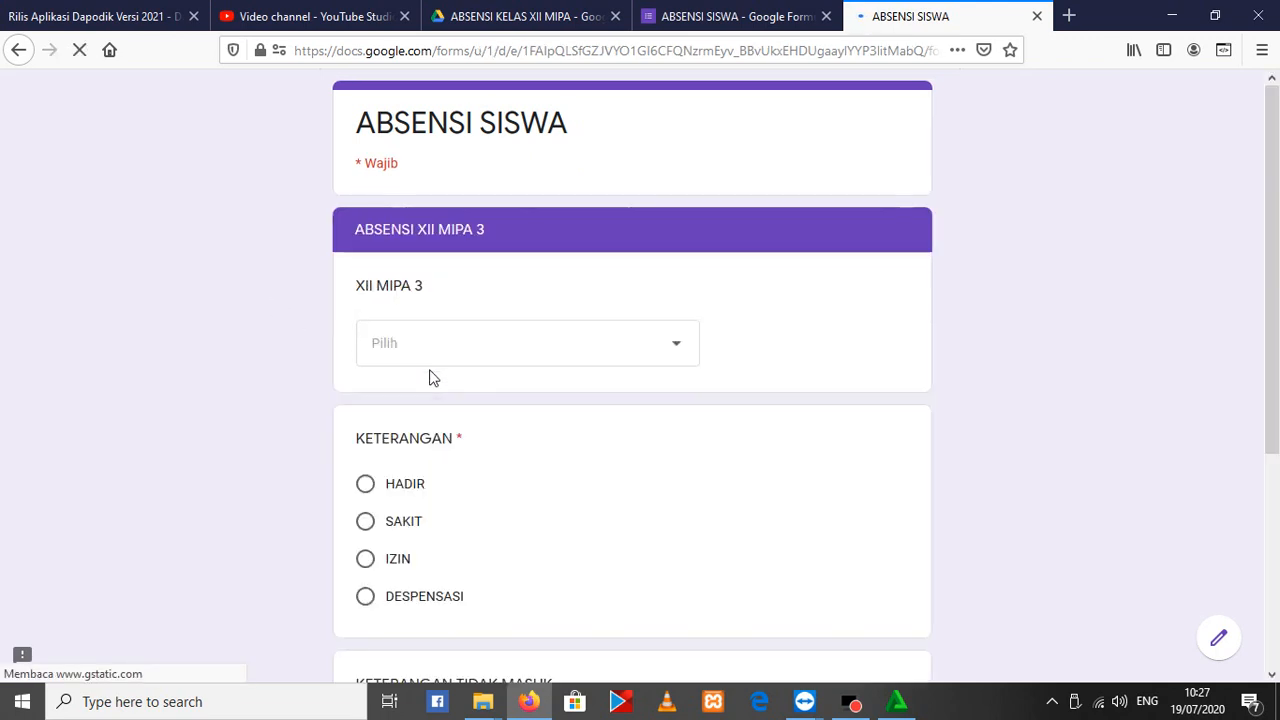
Choose the ninth student in the XII MIPA 3 list, mark KETERANGAN as HADIR and submit the response
{"action": "left_click", "coordinate": [431, 359]}
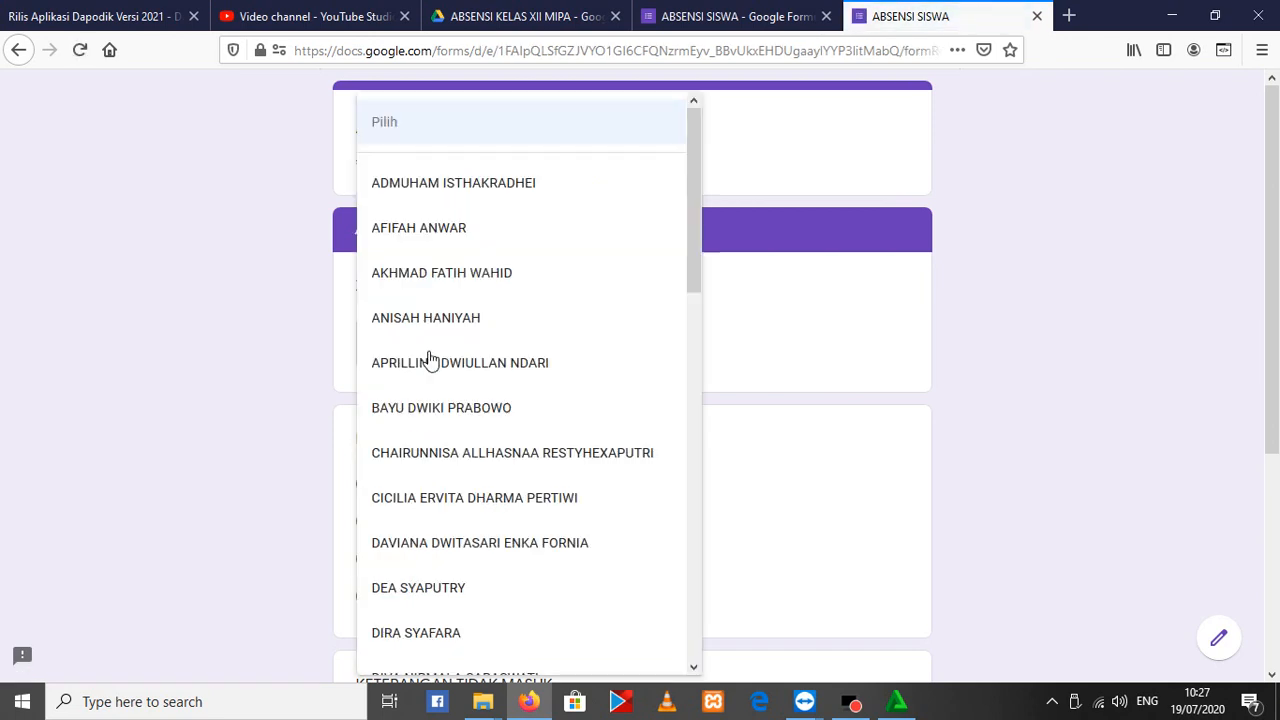
{"action": "left_click", "coordinate": [445, 550]}
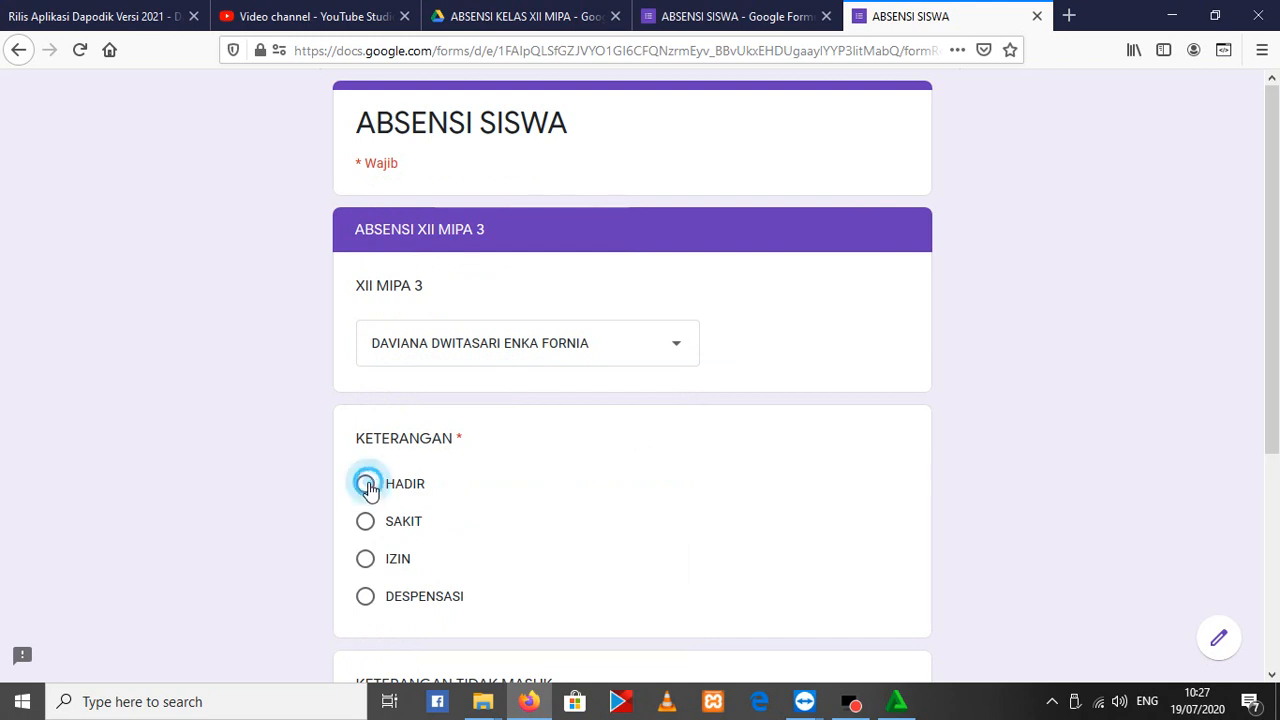
{"action": "scroll", "coordinate": [280, 450], "scroll_direction": "down", "scroll_amount": 2}
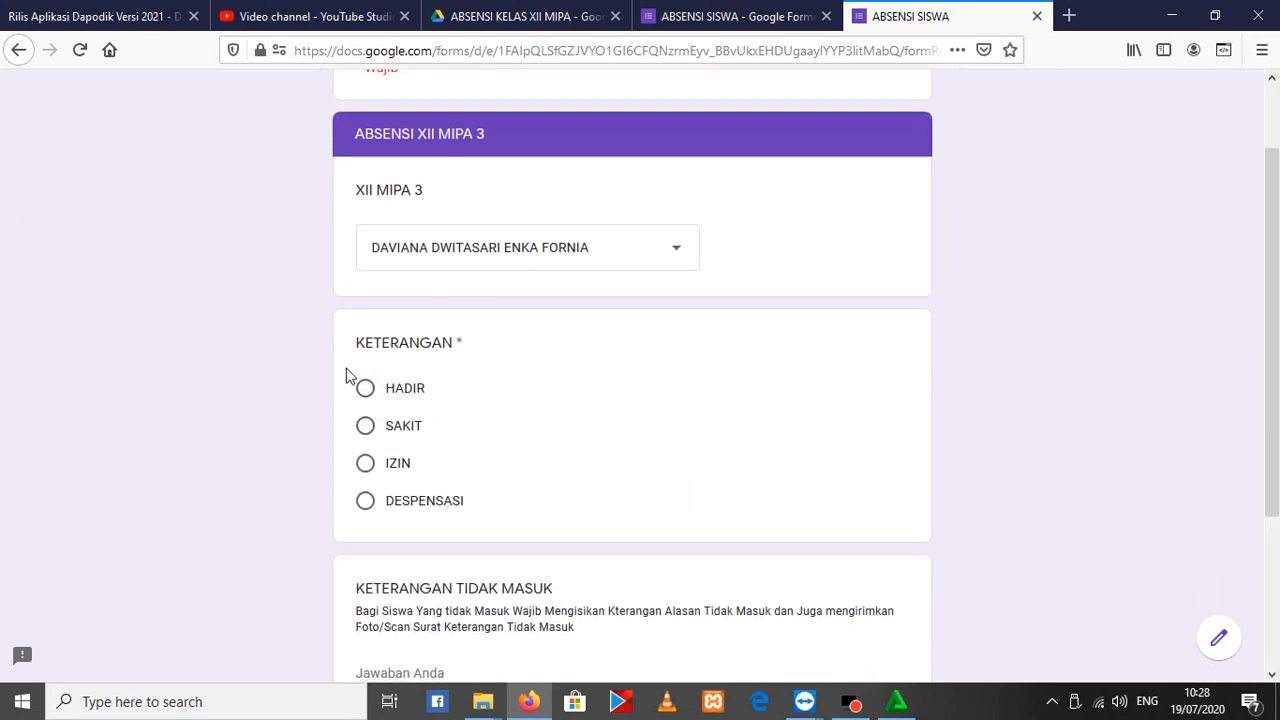
{"action": "left_click", "coordinate": [366, 390]}
{"action": "scroll", "coordinate": [466, 434], "scroll_direction": "down", "scroll_amount": 2}
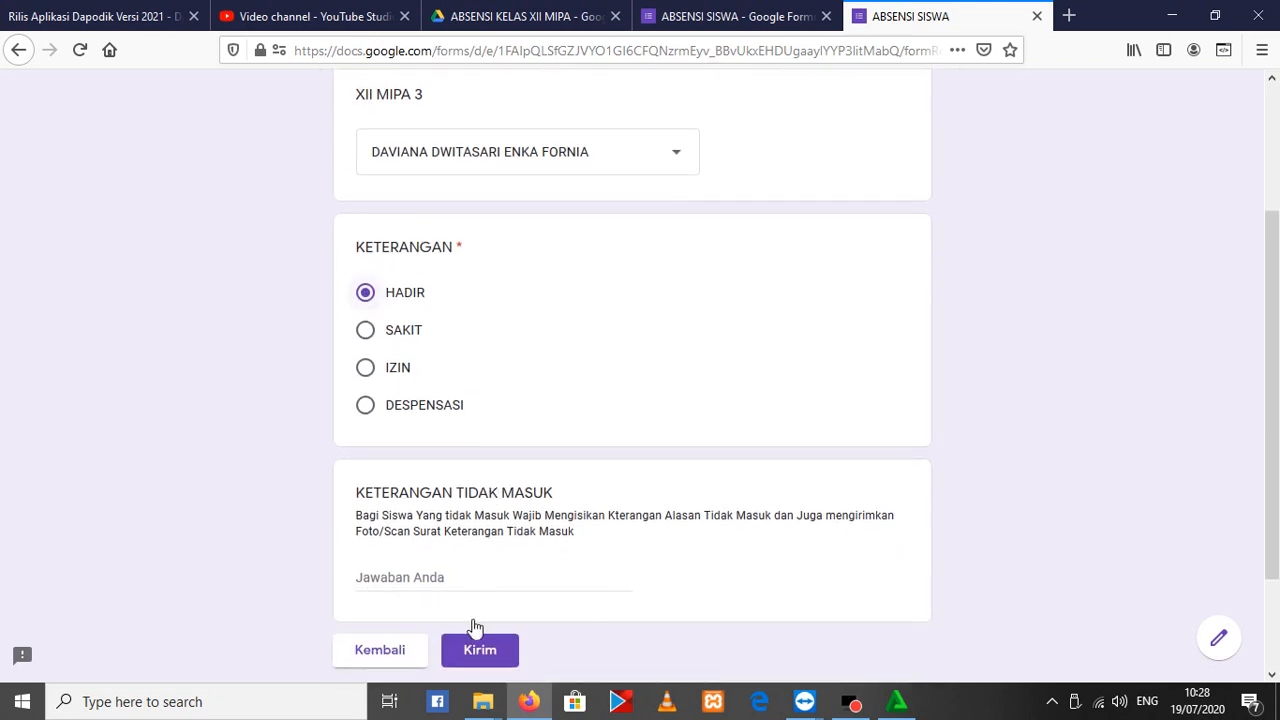
{"action": "left_click", "coordinate": [478, 650]}
{"action": "scroll", "coordinate": [566, 486], "scroll_direction": "up", "scroll_amount": 4}
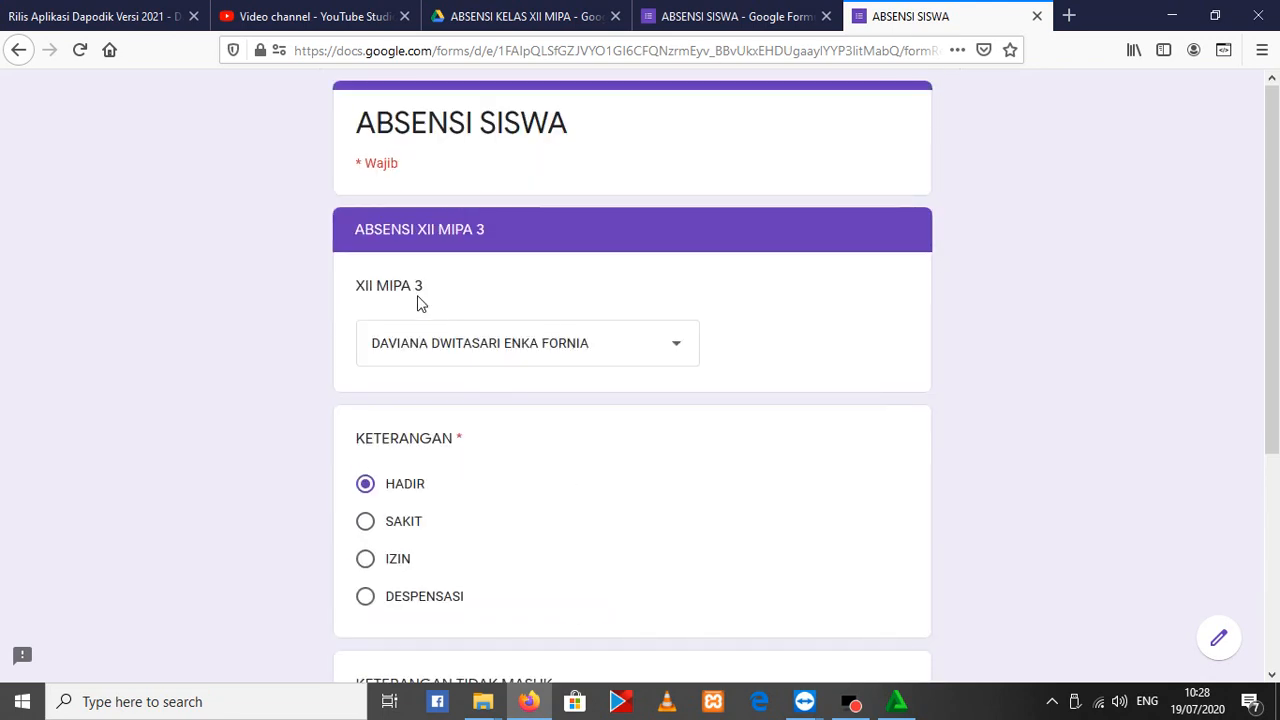
{"action": "scroll", "coordinate": [491, 512], "scroll_direction": "down", "scroll_amount": 3}
{"action": "scroll", "coordinate": [491, 512], "scroll_direction": "down", "scroll_amount": 1}
{"action": "left_click", "coordinate": [495, 652]}
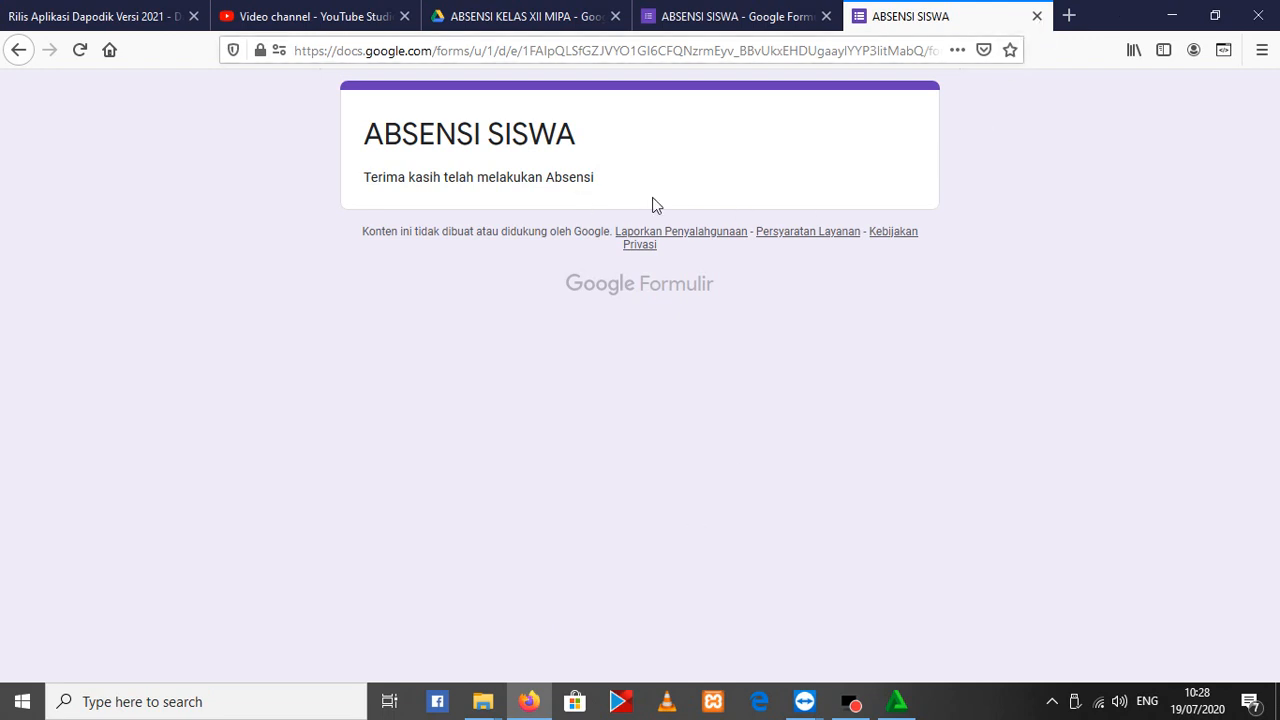
Review the response summary in the form editor and create a new linked spreadsheet called ABSENSI SISWA (Respons)
{"action": "left_click", "coordinate": [745, 16]}
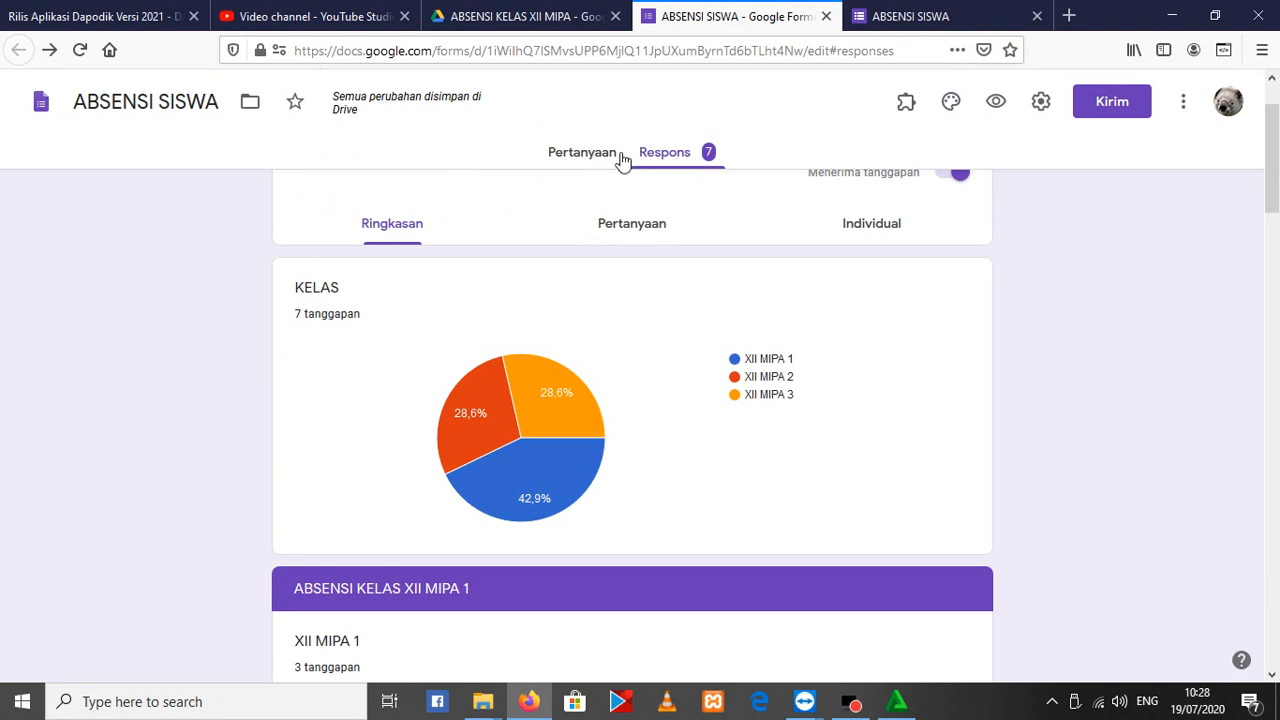
{"action": "scroll", "coordinate": [575, 190], "scroll_direction": "down", "scroll_amount": 5}
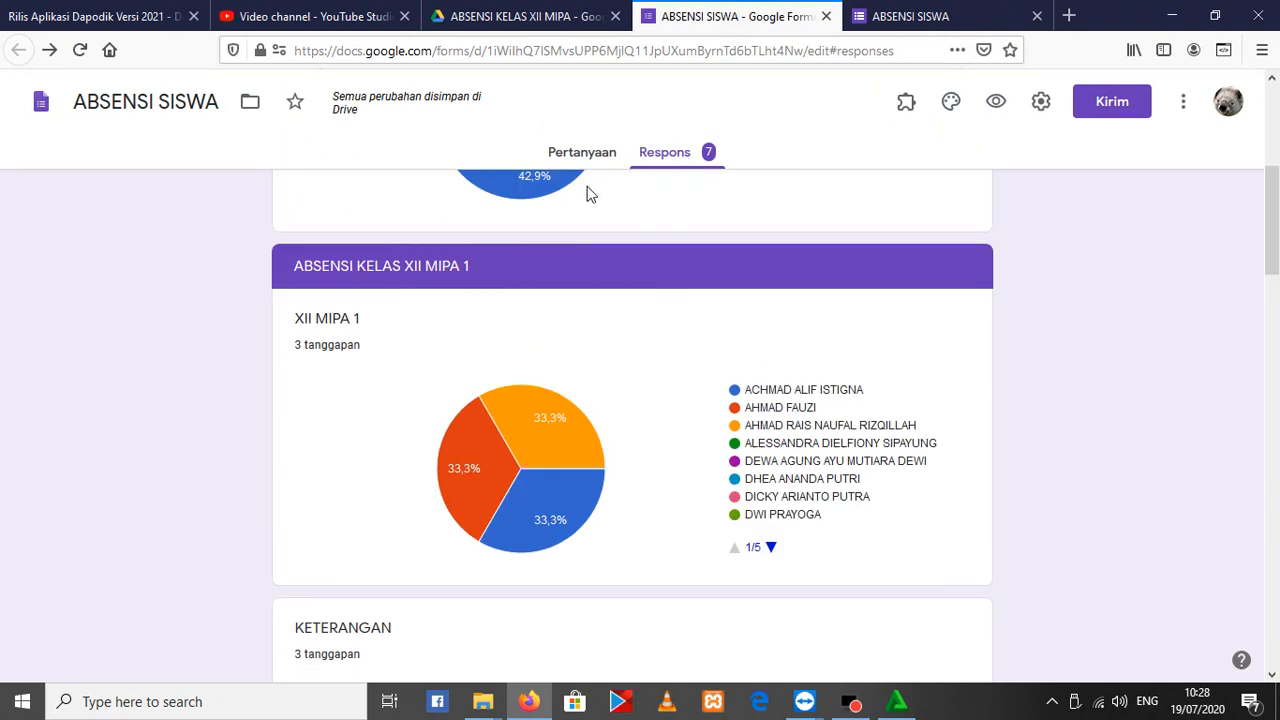
{"action": "scroll", "coordinate": [606, 457], "scroll_direction": "up", "scroll_amount": 5}
{"action": "scroll", "coordinate": [840, 468], "scroll_direction": "up", "scroll_amount": 2}
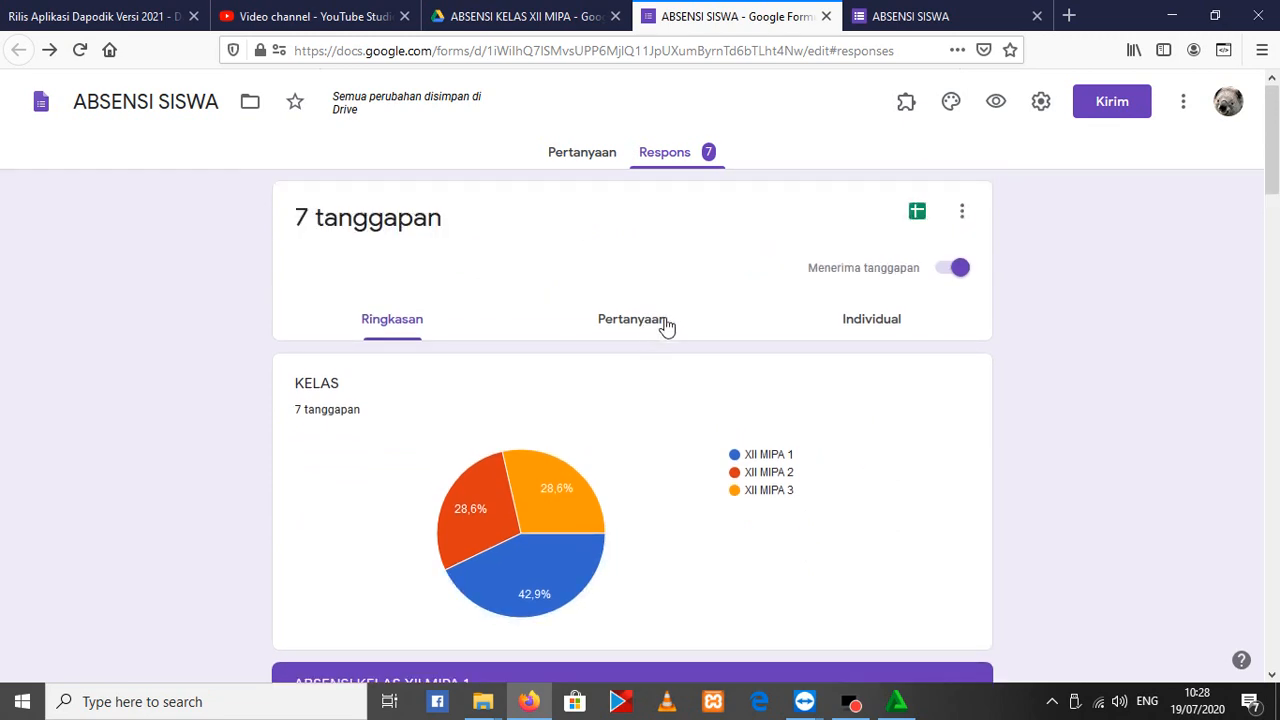
{"action": "left_click", "coordinate": [916, 212]}
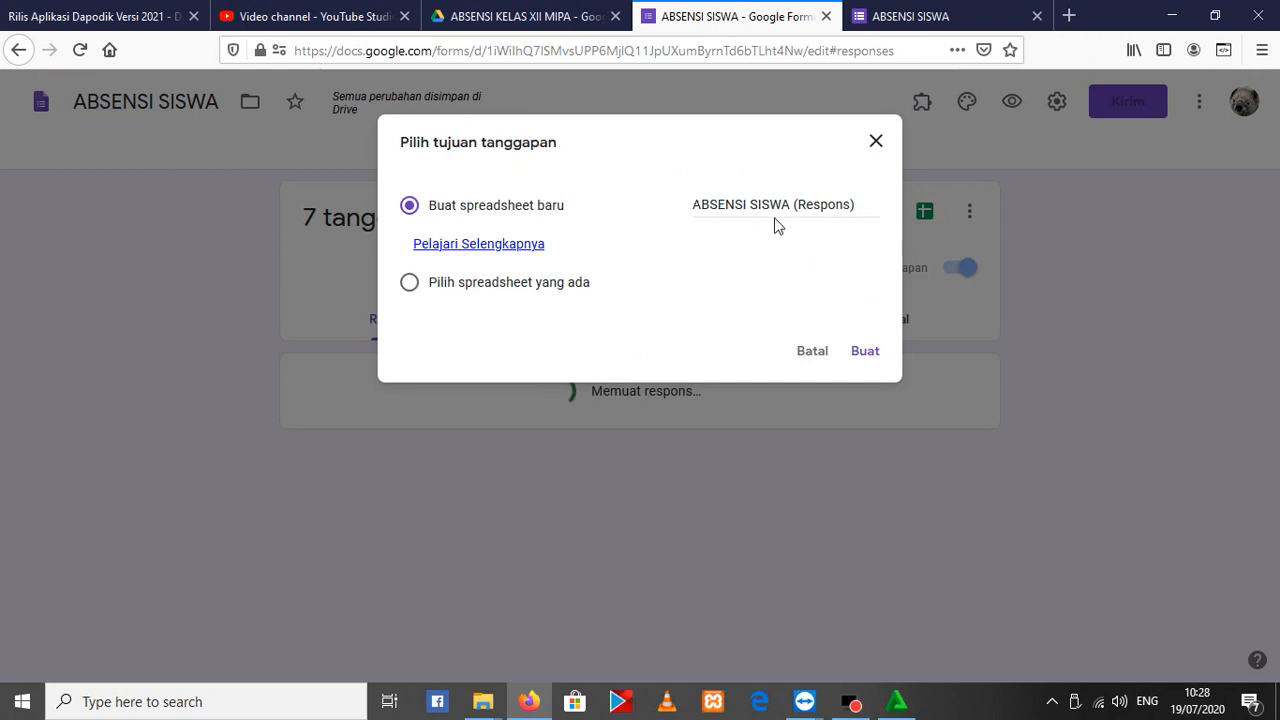
{"action": "left_click", "coordinate": [856, 355]}
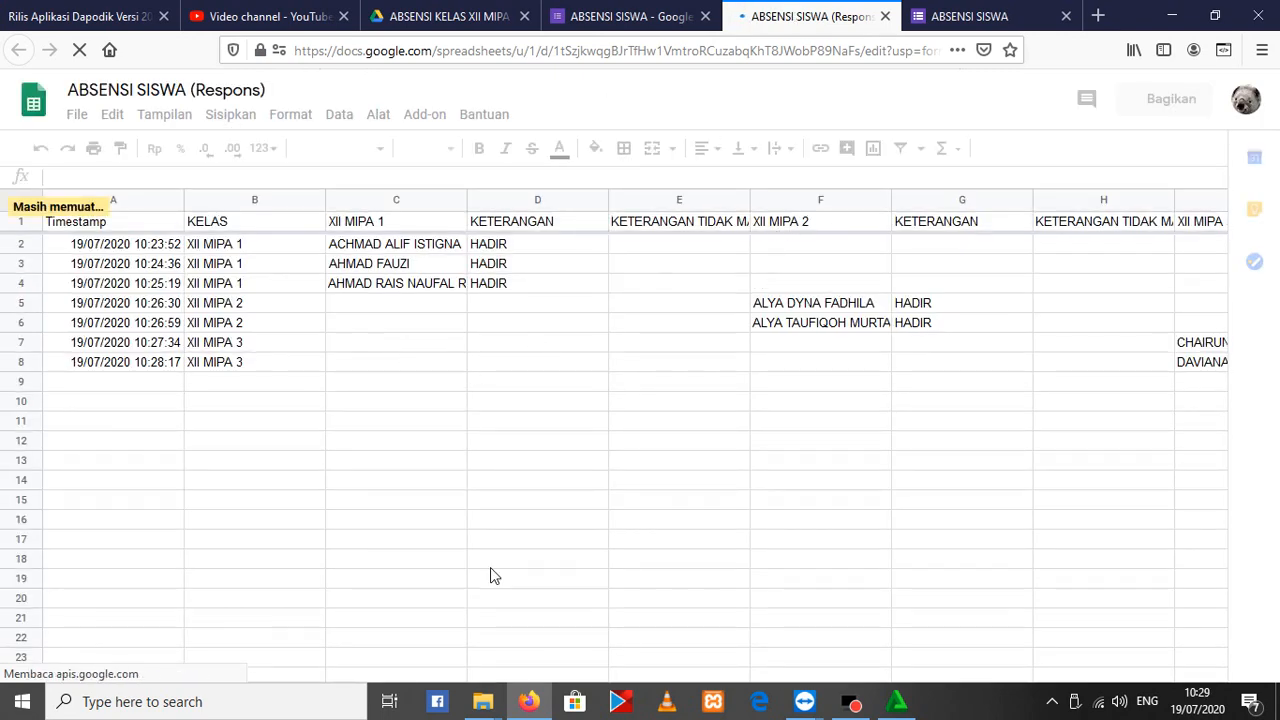
Go back to the form editor and look through the questions of the XII MIPA 1 and XII MIPA 2 sections
{"action": "left_click", "coordinate": [625, 16]}
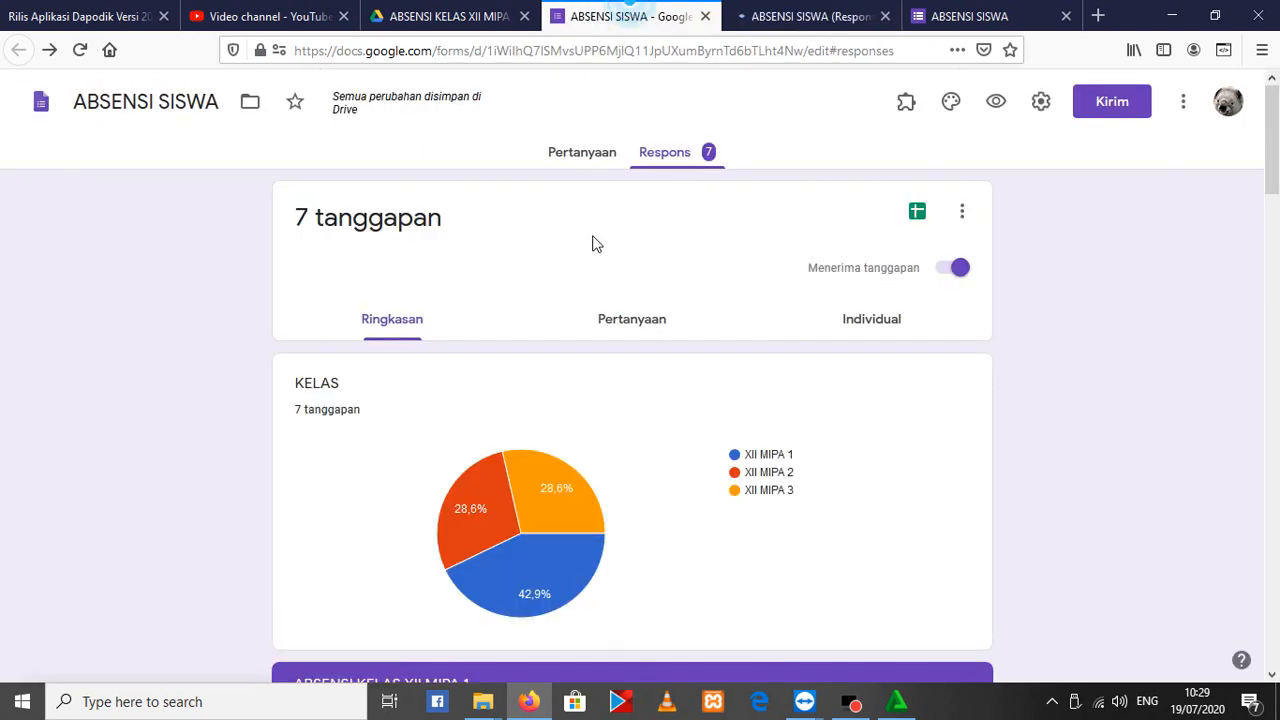
{"action": "left_click", "coordinate": [600, 158]}
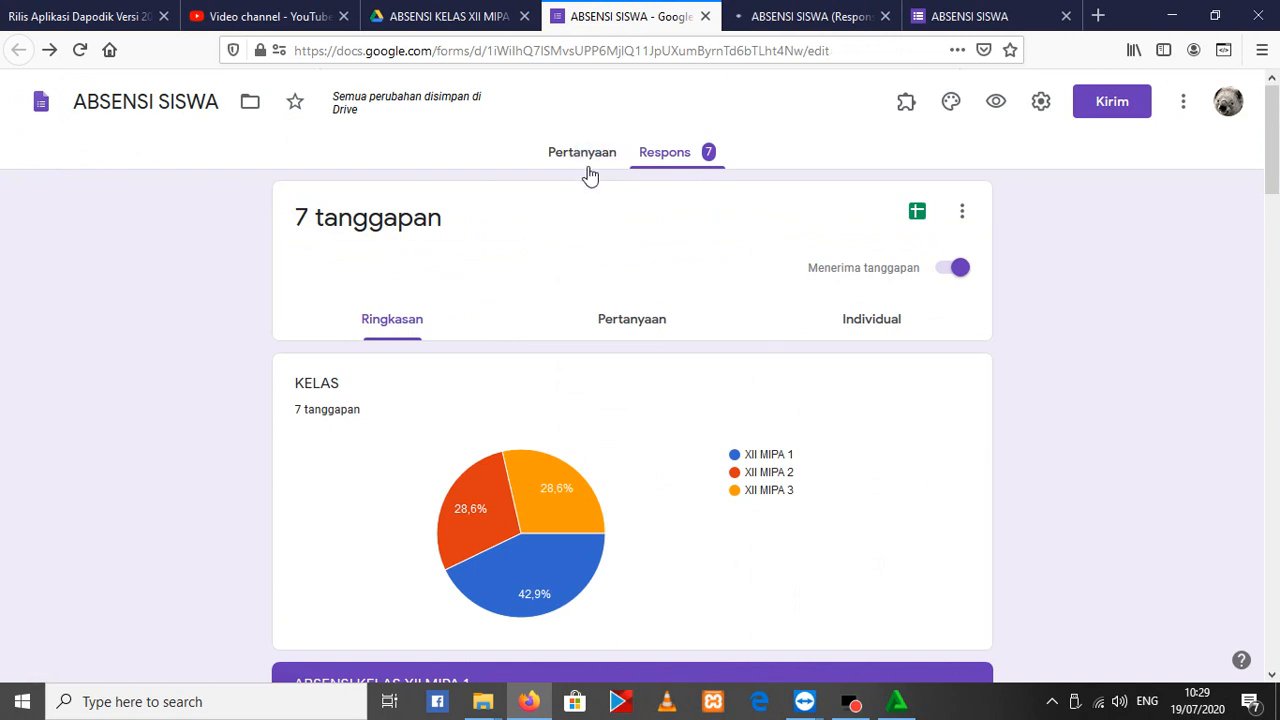
{"action": "scroll", "coordinate": [345, 373], "scroll_direction": "down", "scroll_amount": 6}
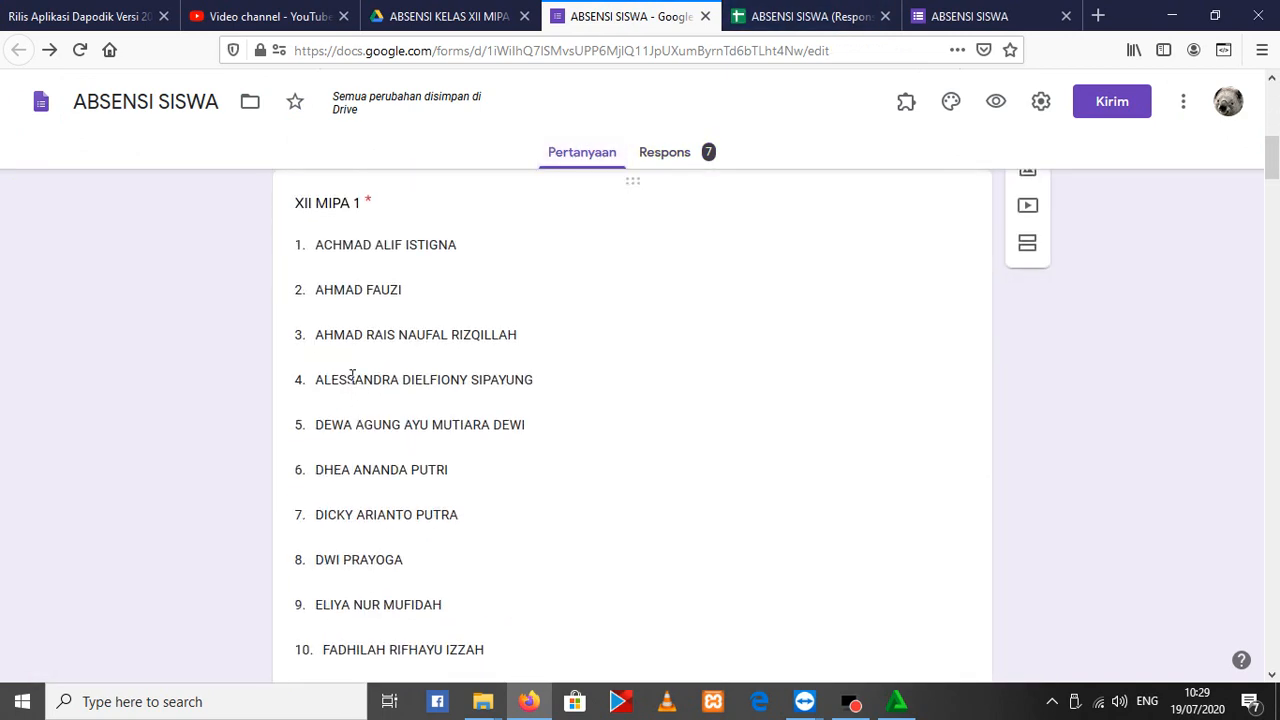
{"action": "scroll", "coordinate": [344, 203], "scroll_direction": "down", "scroll_amount": 11}
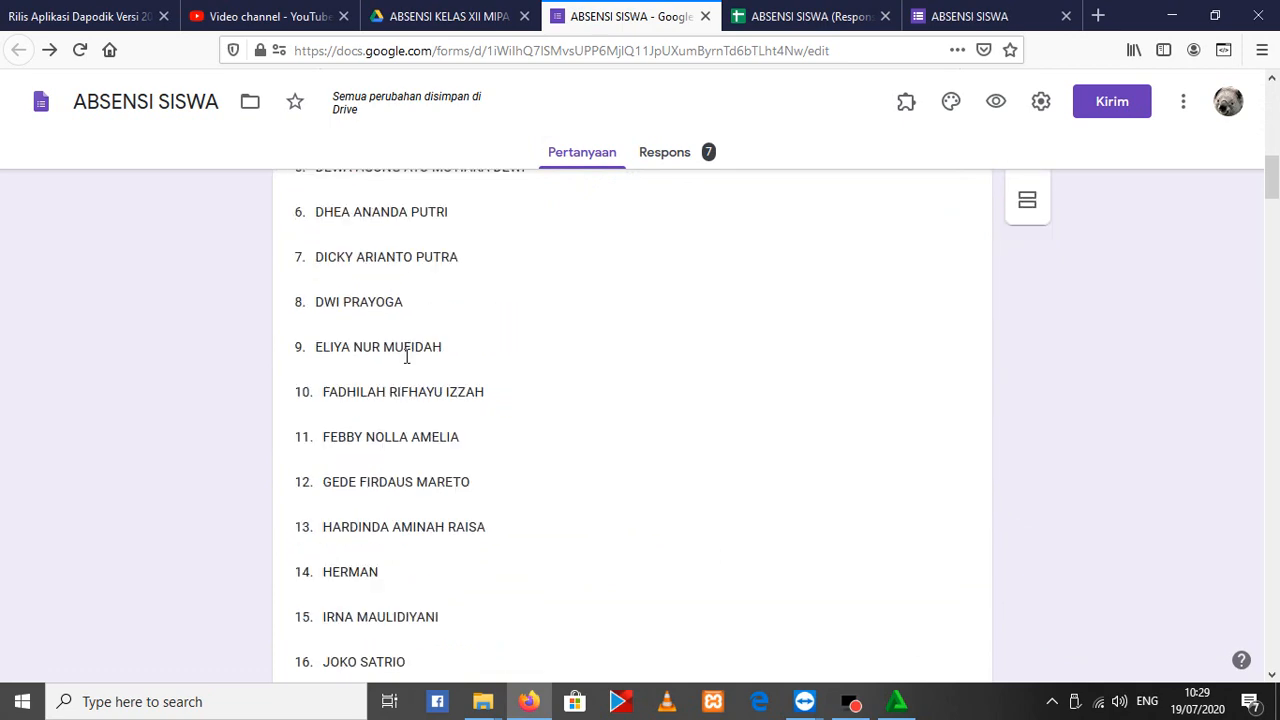
{"action": "scroll", "coordinate": [369, 428], "scroll_direction": "down", "scroll_amount": 4}
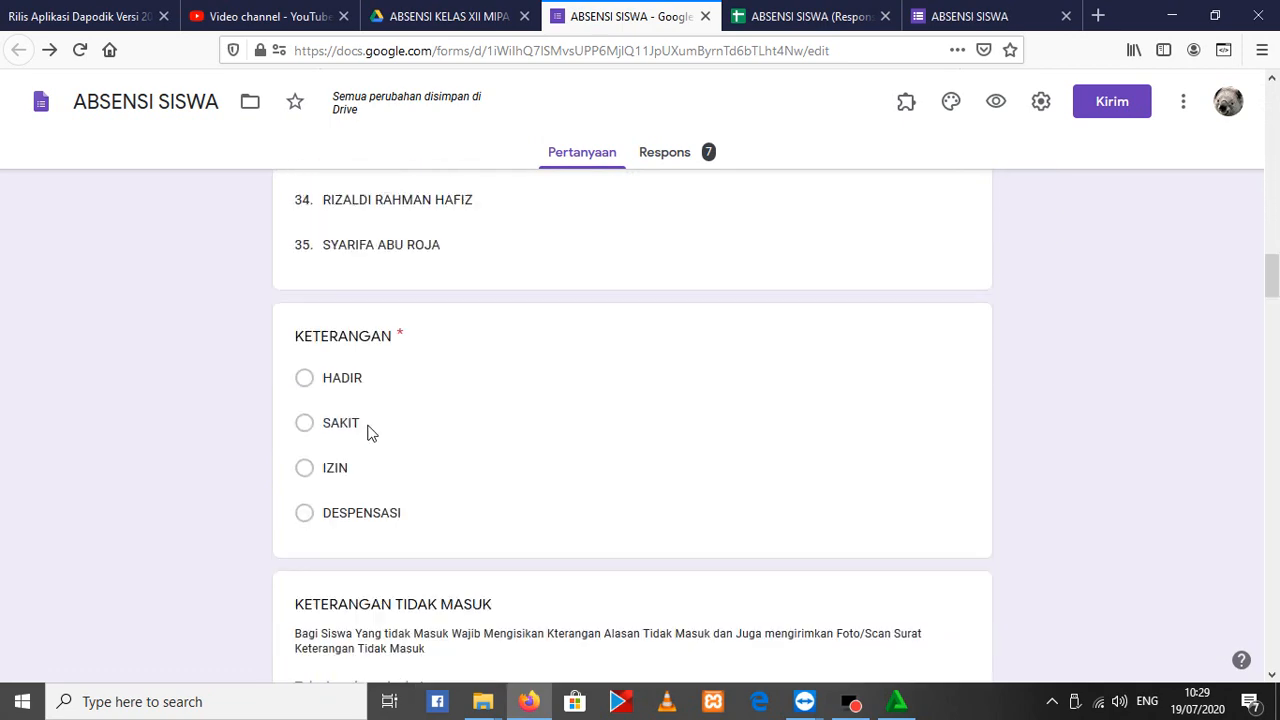
{"action": "scroll", "coordinate": [368, 374], "scroll_direction": "down", "scroll_amount": 6}
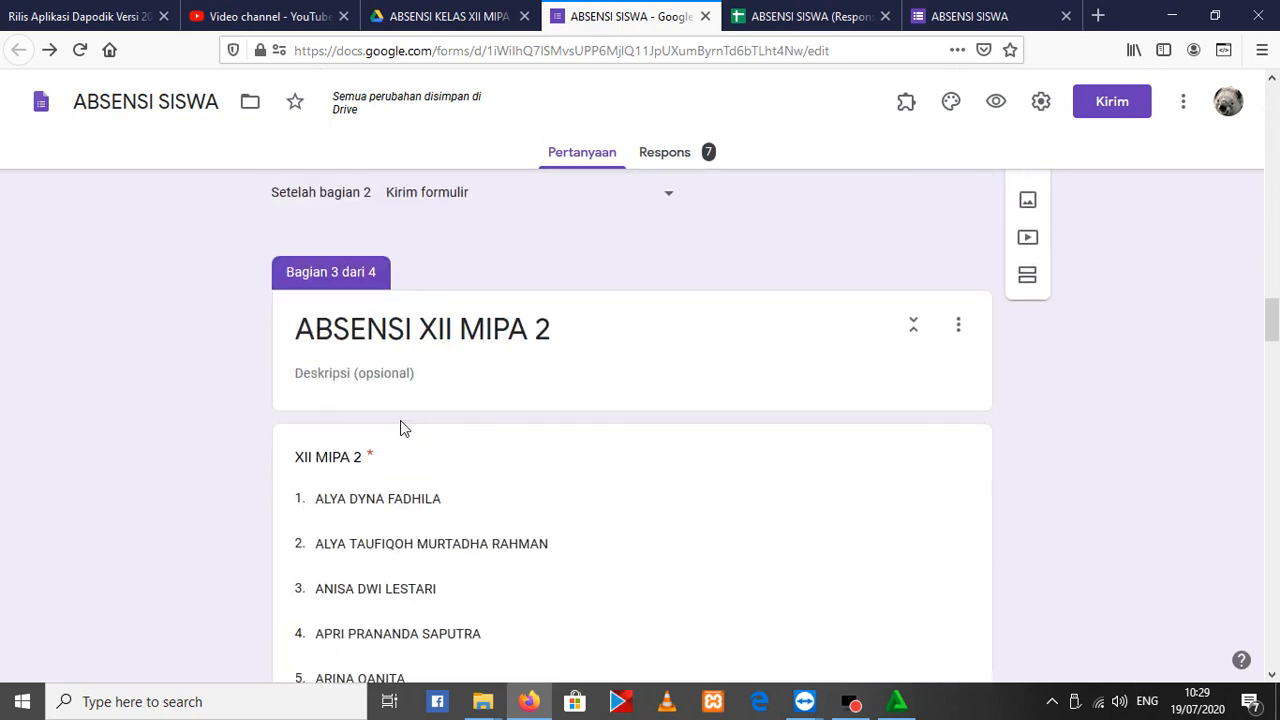
{"action": "scroll", "coordinate": [450, 425], "scroll_direction": "down", "scroll_amount": 13}
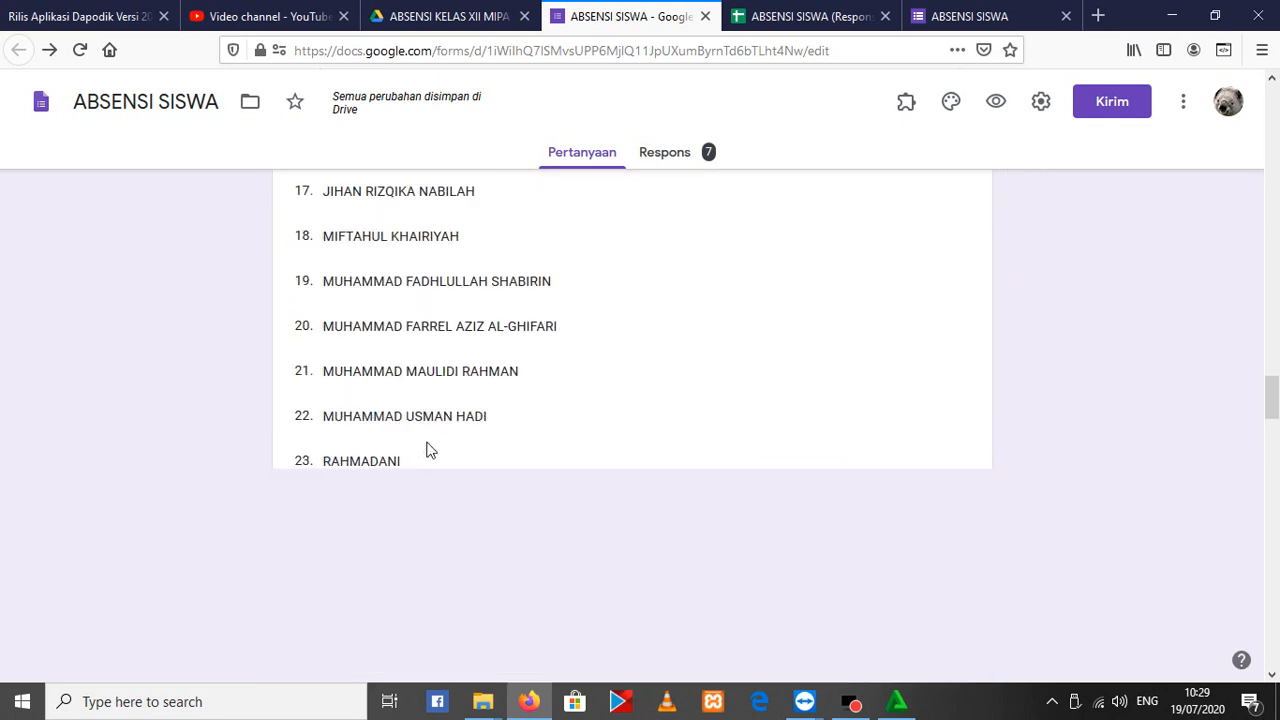
{"action": "scroll", "coordinate": [410, 420], "scroll_direction": "down", "scroll_amount": 5}
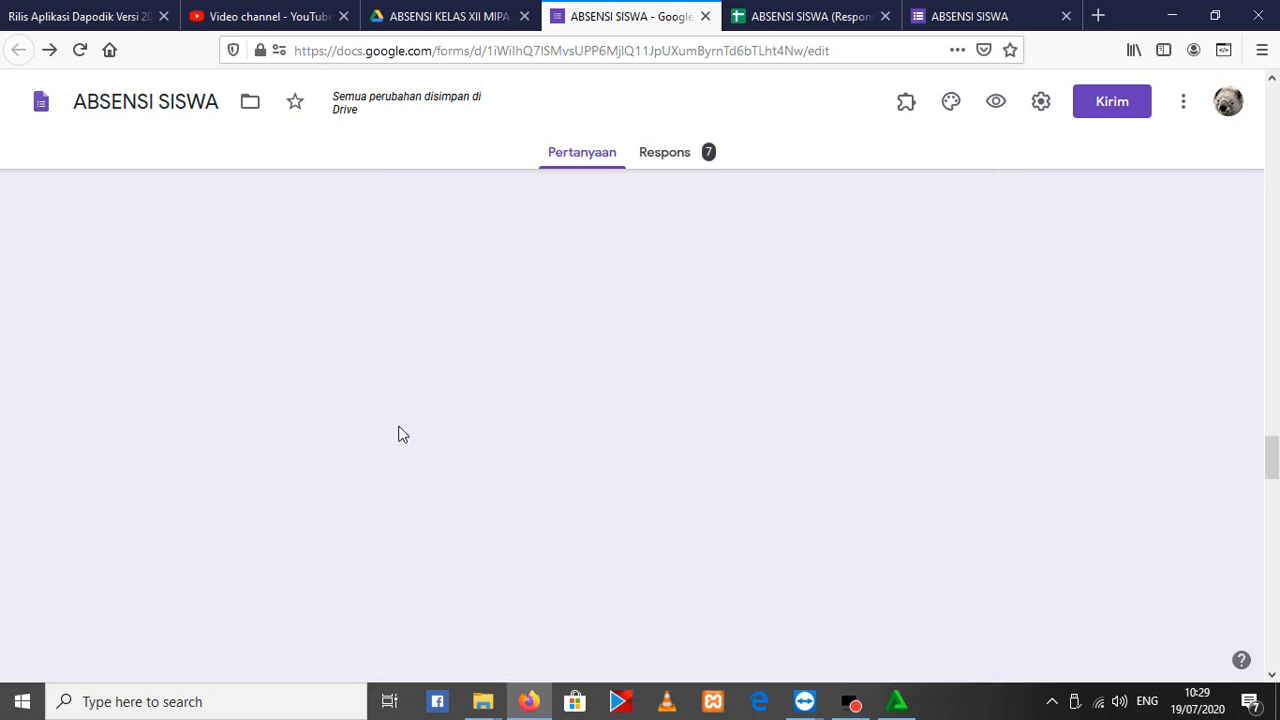
{"action": "scroll", "coordinate": [437, 451], "scroll_direction": "up", "scroll_amount": 9}
Return to the ABSENSI SISWA (Respons) spreadsheet, select the XII MIPA 1 header cell and reload the sheet
{"action": "left_click", "coordinate": [790, 16]}
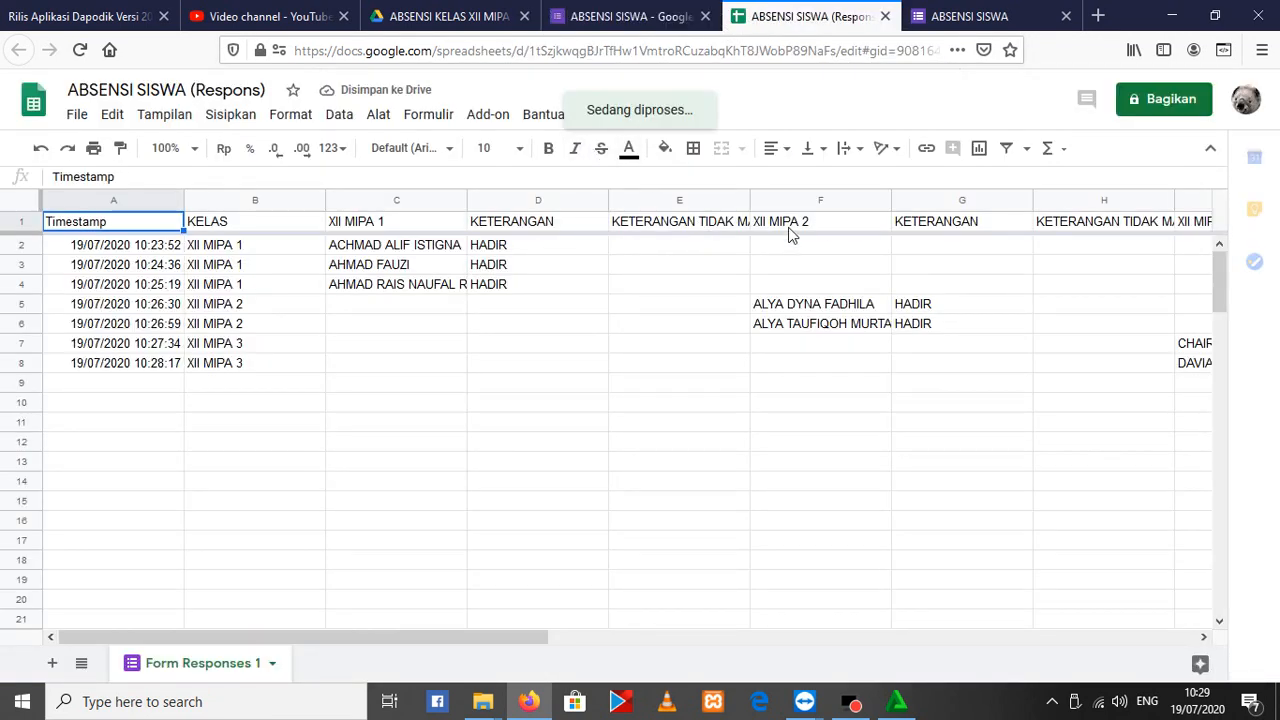
{"action": "left_click", "coordinate": [403, 230]}
{"action": "left_click", "coordinate": [392, 232]}
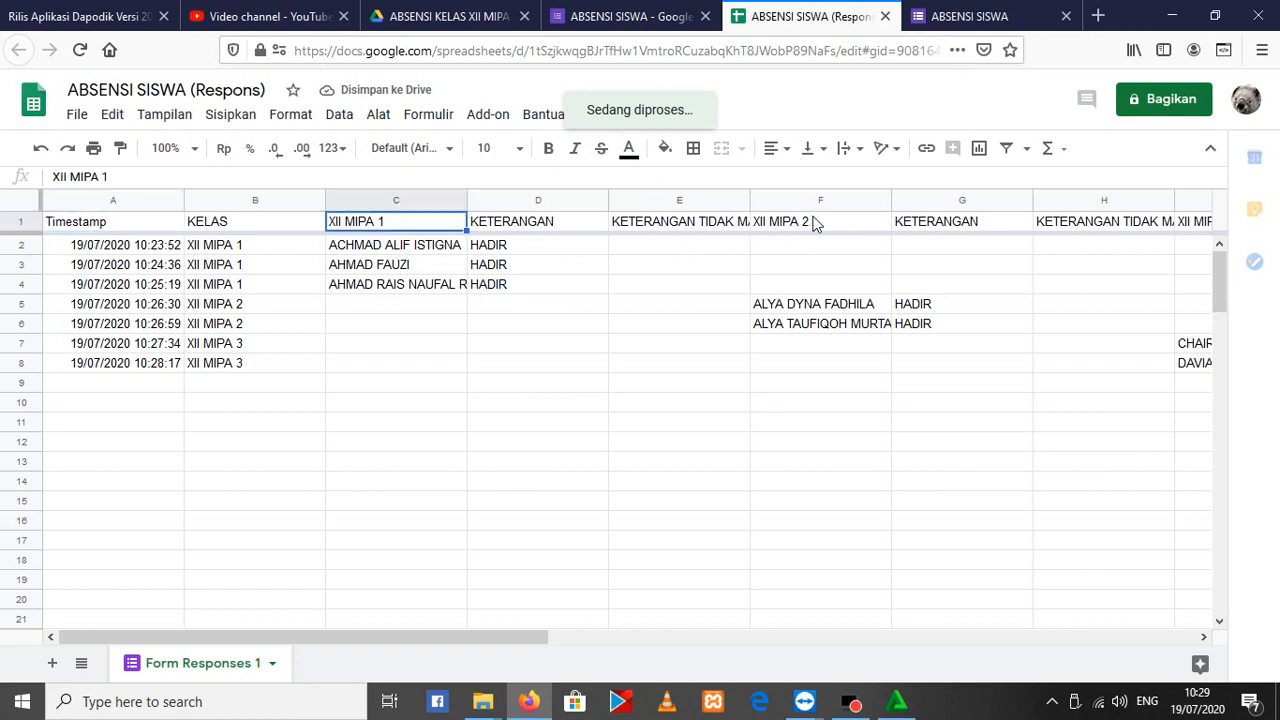
{"action": "key", "text": "F5"}
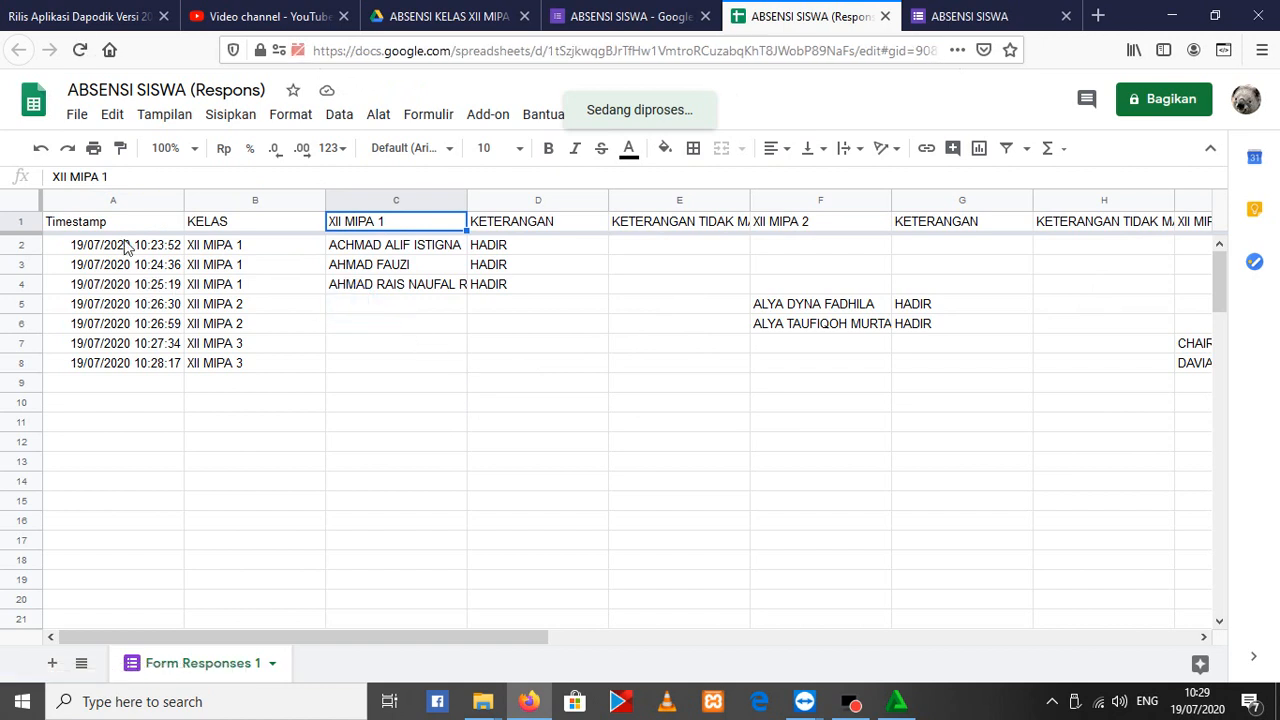
Examine the KELAS entries recorded for each class in the response spreadsheet, ending at the first empty row
{"action": "left_click", "coordinate": [455, 304]}
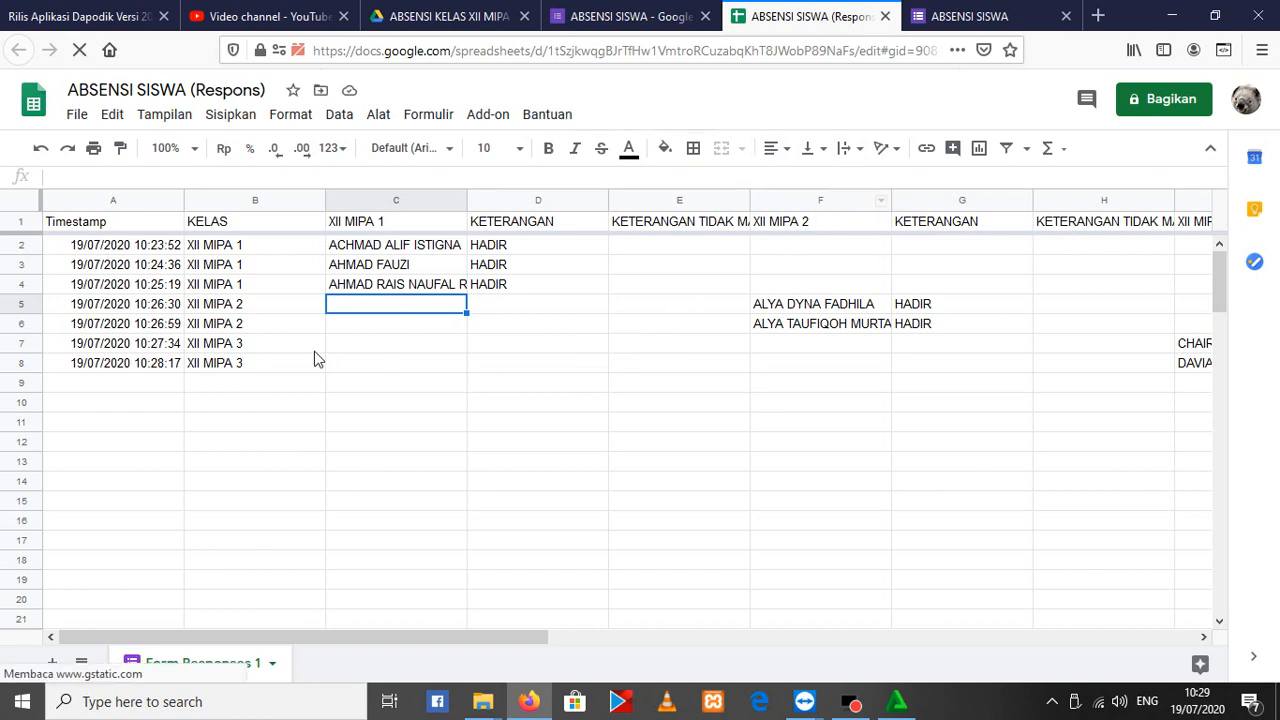
{"action": "left_click", "coordinate": [257, 261]}
{"action": "key", "text": "Down"}
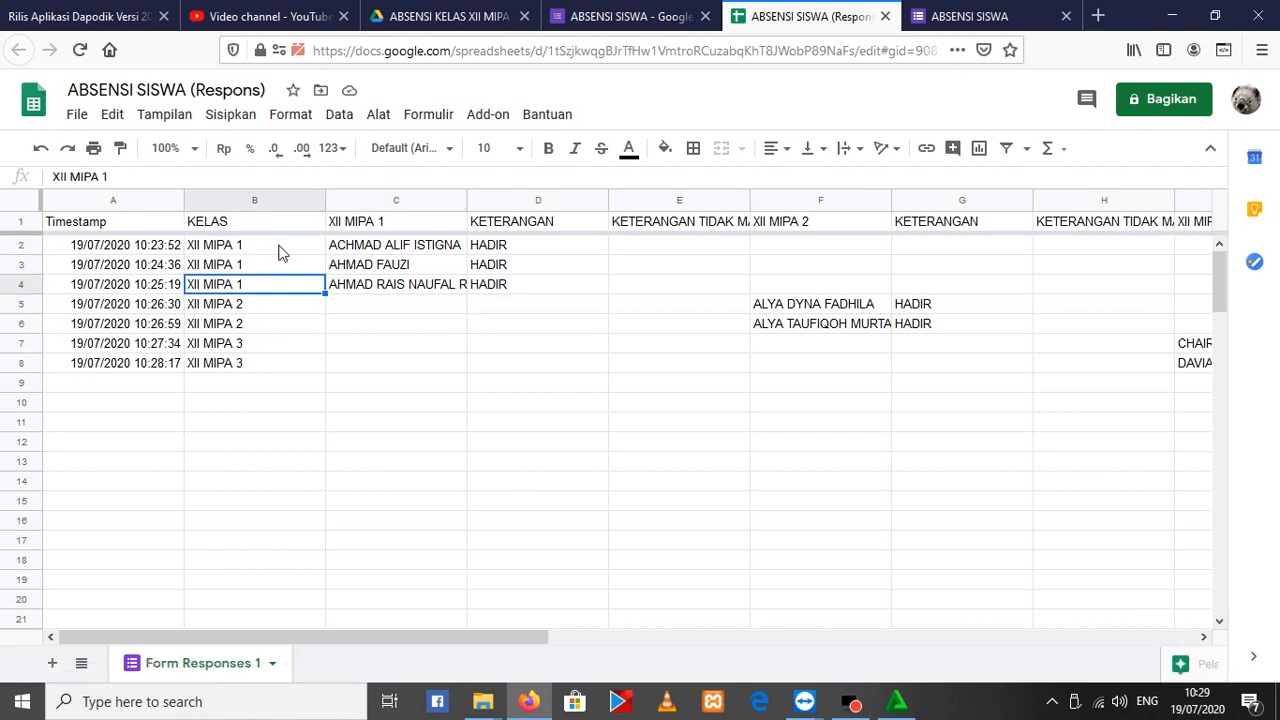
{"action": "left_click", "coordinate": [282, 248]}
{"action": "left_click", "coordinate": [286, 359]}
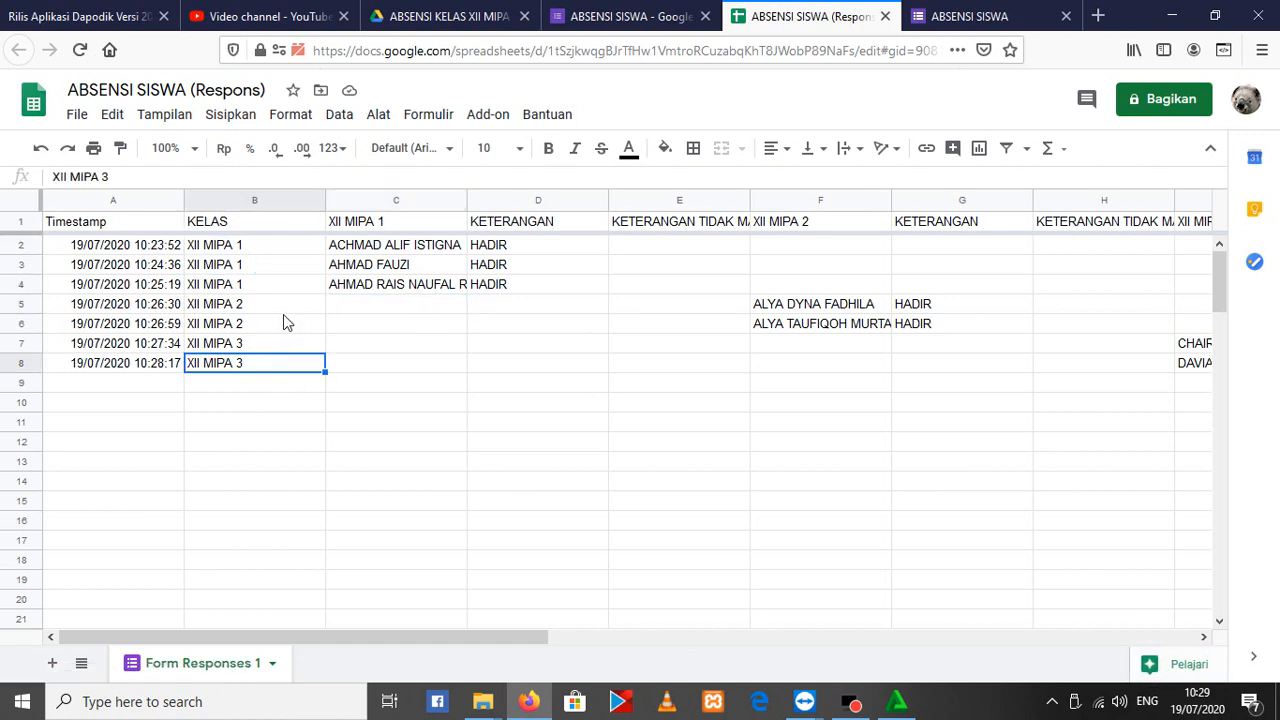
{"action": "left_click", "coordinate": [283, 311]}
{"action": "left_click", "coordinate": [266, 388]}
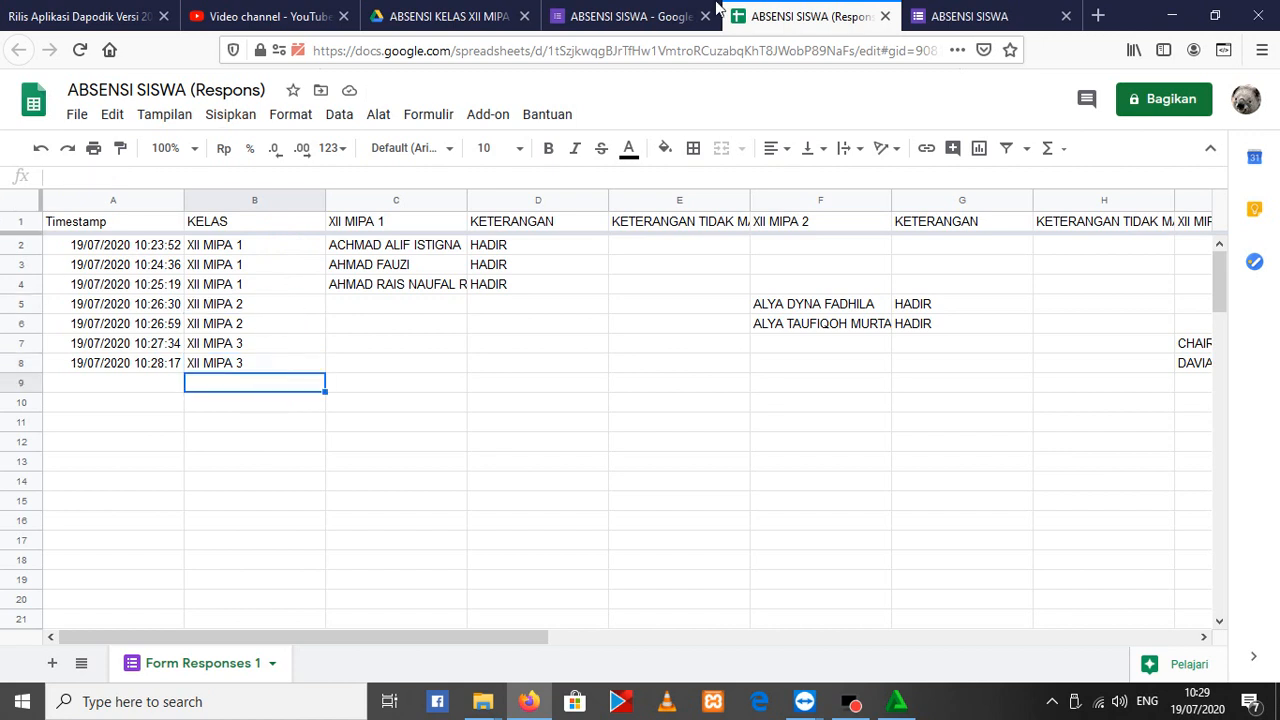
Go back to the response form, load it blank, choose XII MIPA 2 as the KELAS and continue to its section
{"action": "left_click", "coordinate": [1025, 12]}
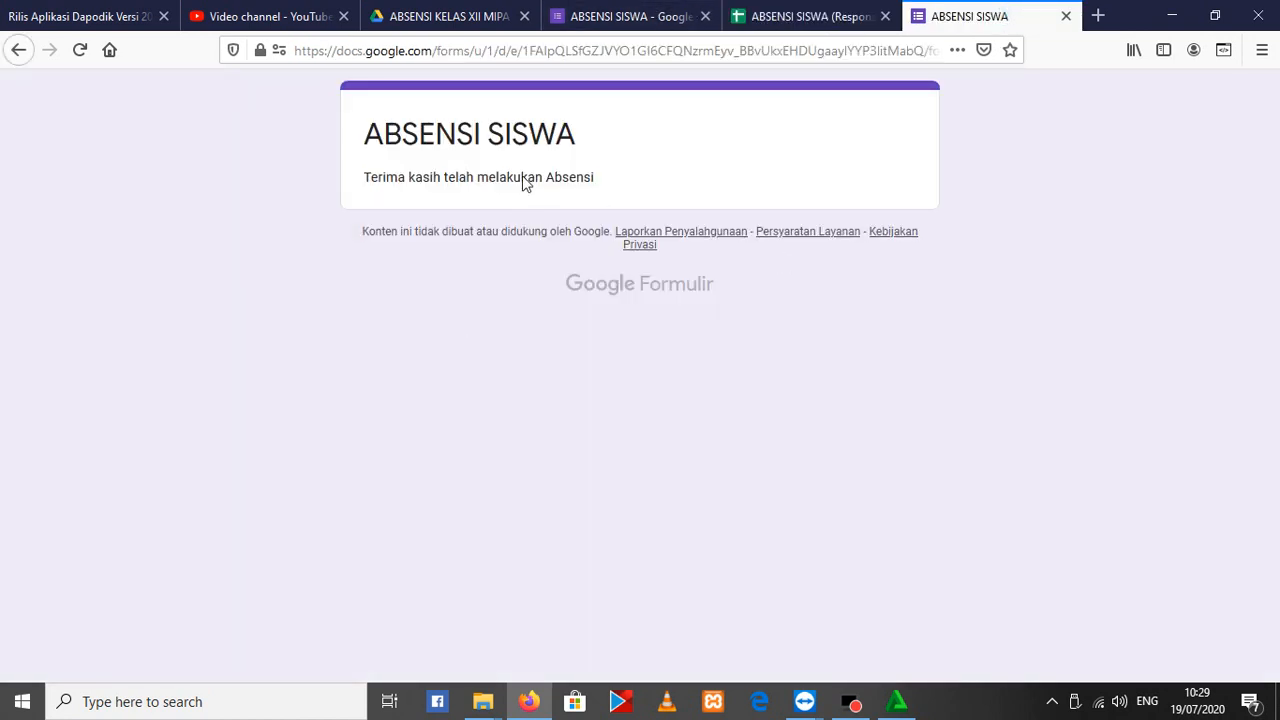
{"action": "key", "text": "F5"}
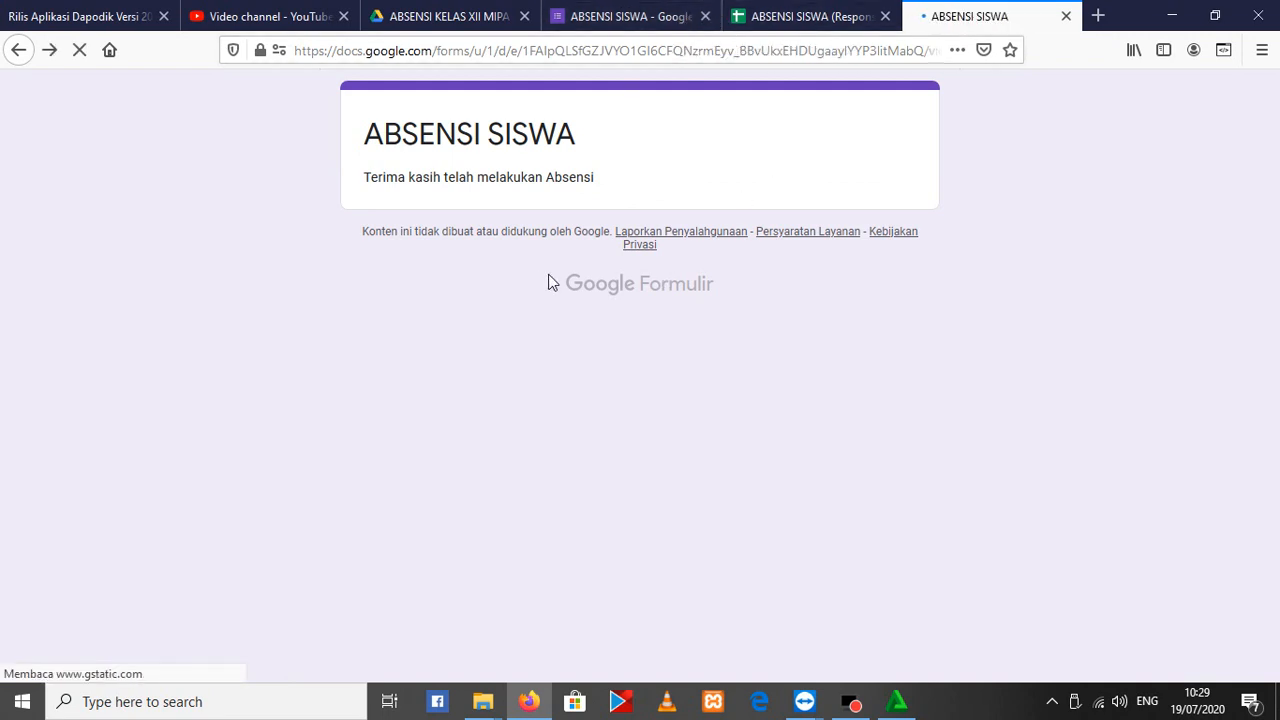
{"action": "left_click", "coordinate": [435, 366]}
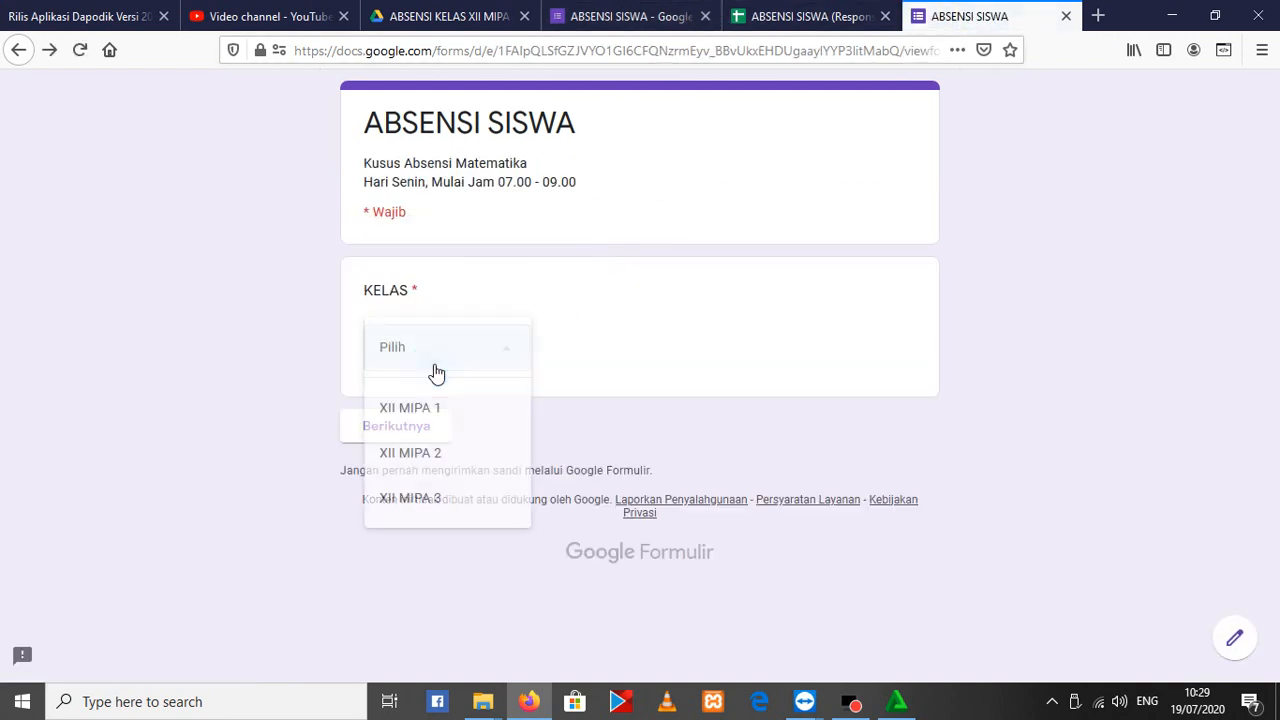
{"action": "left_click", "coordinate": [418, 455]}
{"action": "left_click", "coordinate": [418, 428]}
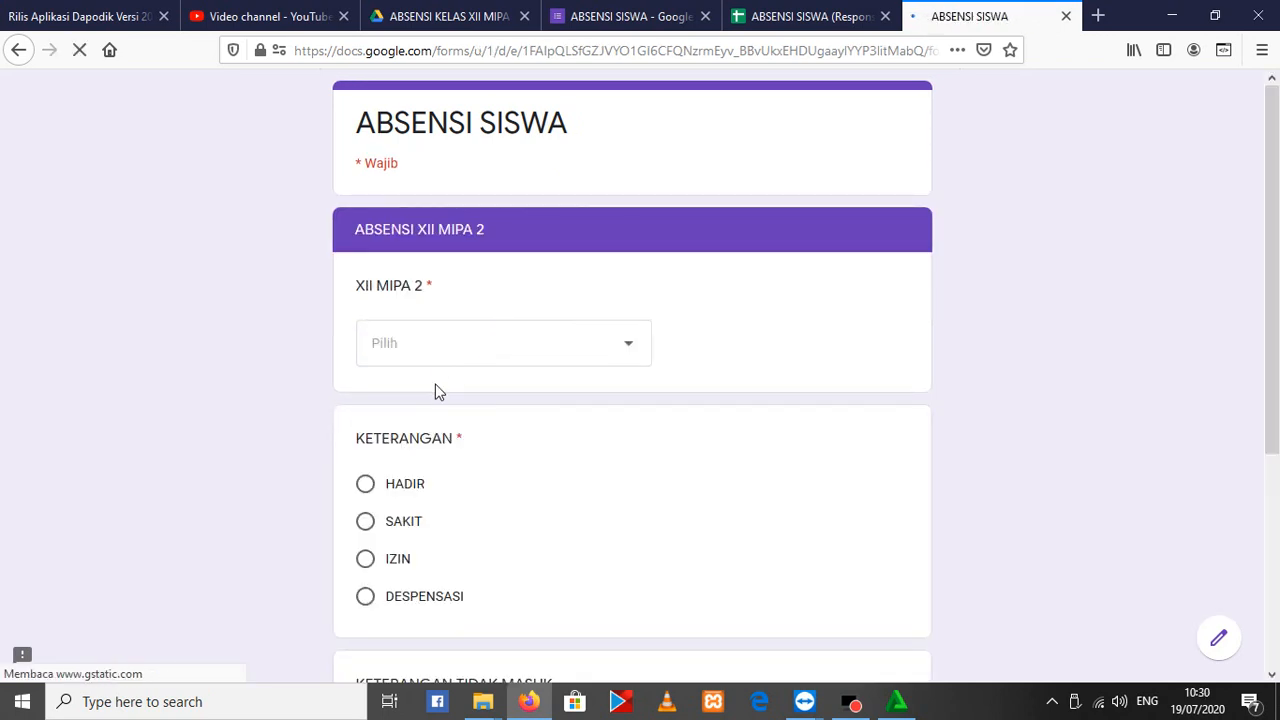
Submit a HADIR response for the tenth student in the XII MIPA 2 list and check it in the response spreadsheet
{"action": "left_click", "coordinate": [507, 350]}
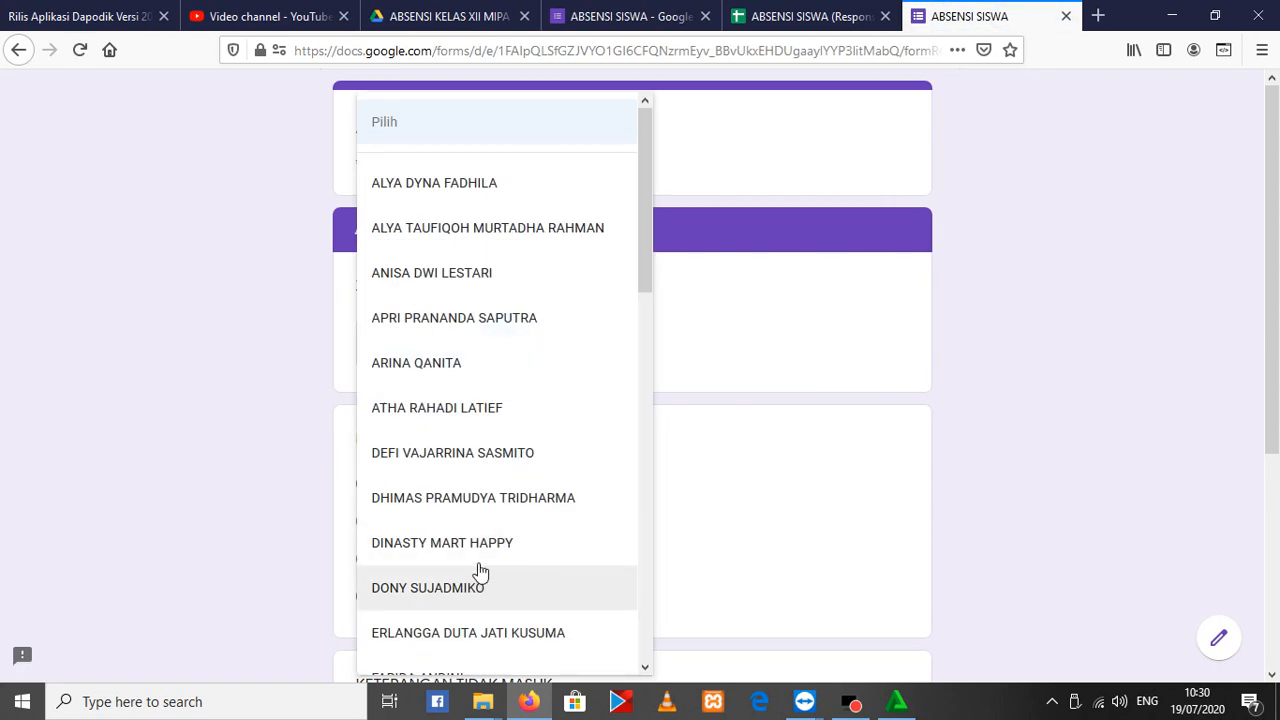
{"action": "left_click", "coordinate": [466, 588]}
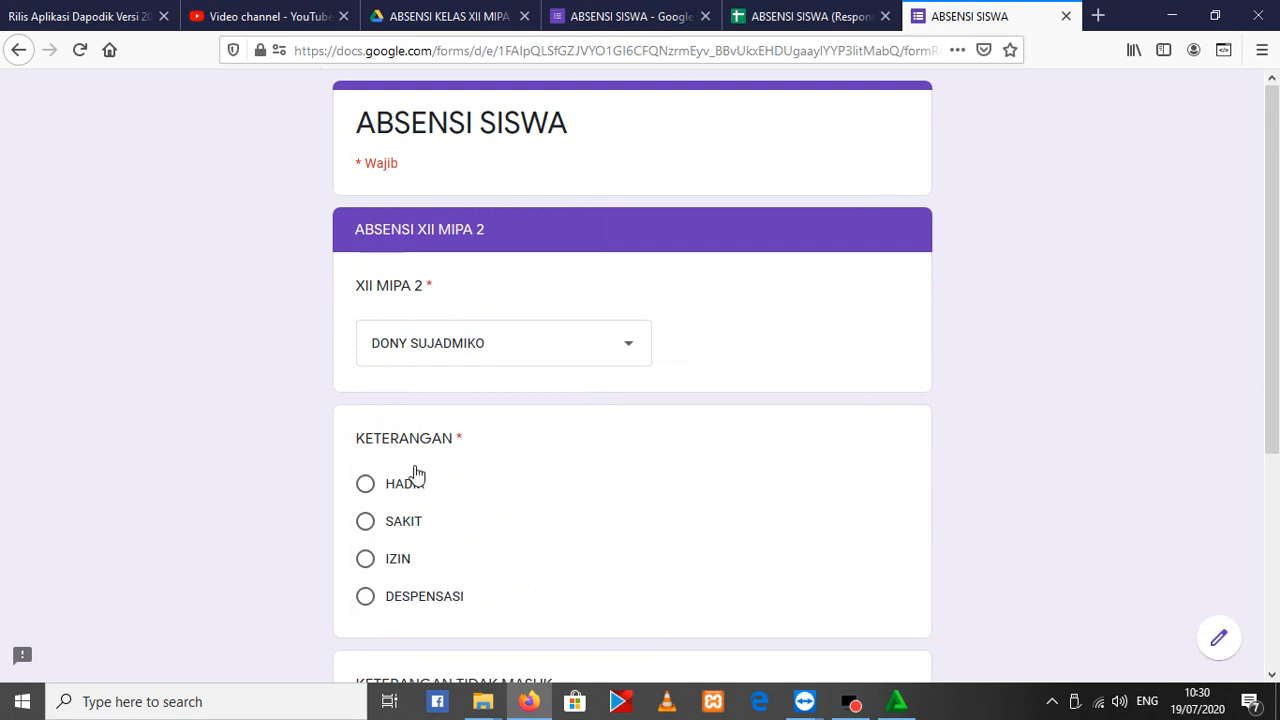
{"action": "scroll", "coordinate": [414, 477], "scroll_direction": "down", "scroll_amount": 2}
{"action": "left_click", "coordinate": [366, 390]}
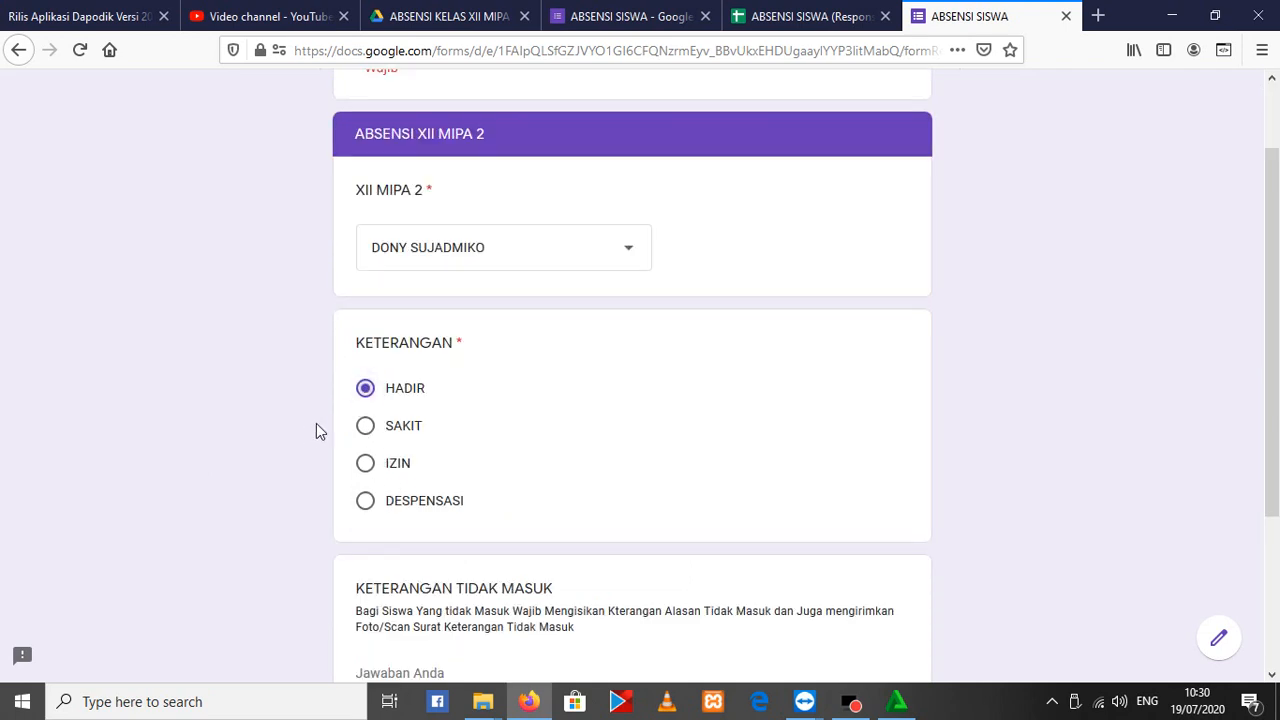
{"action": "scroll", "coordinate": [410, 457], "scroll_direction": "down", "scroll_amount": 3}
{"action": "scroll", "coordinate": [410, 457], "scroll_direction": "down", "scroll_amount": 2}
{"action": "left_click", "coordinate": [498, 518]}
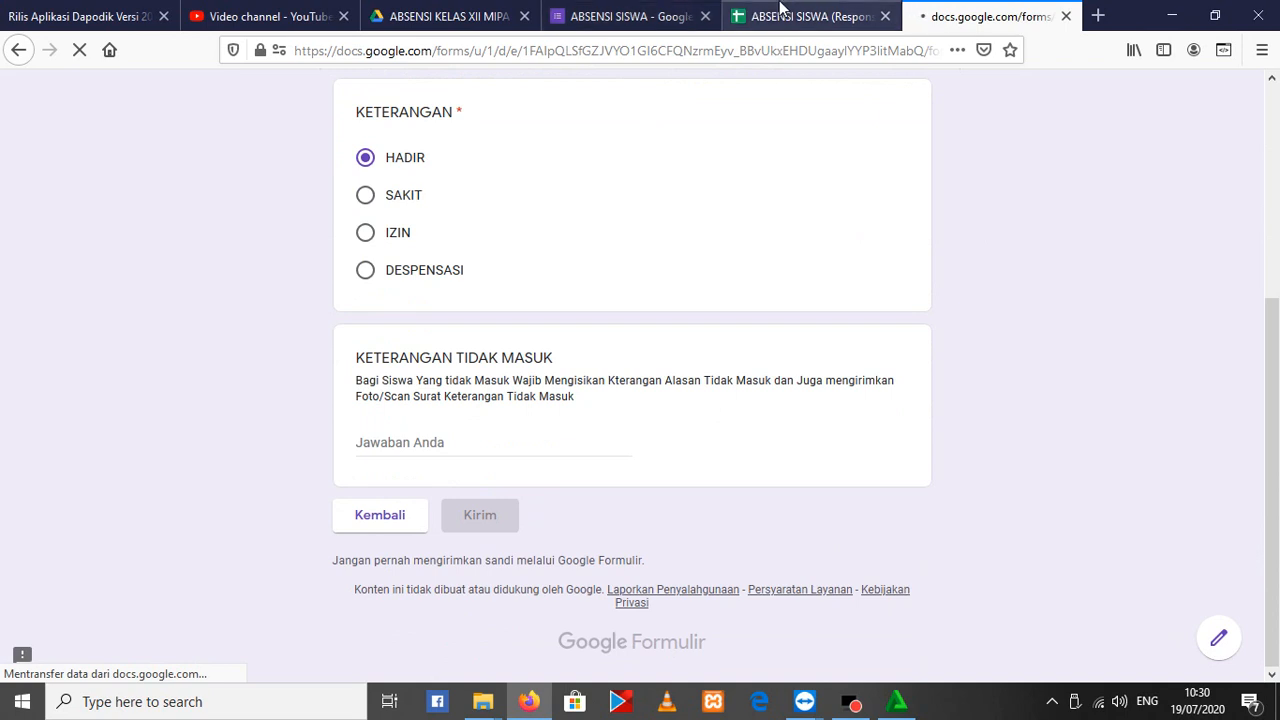
{"action": "left_click", "coordinate": [835, 12]}
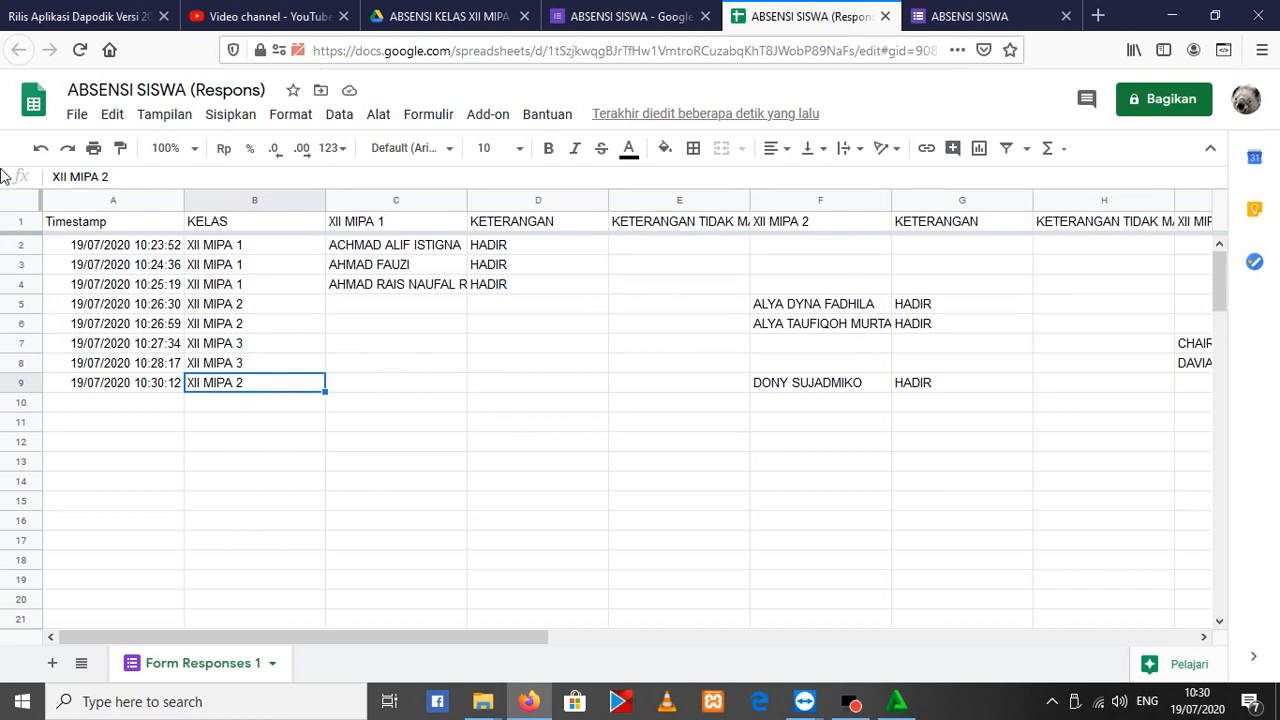
Create a new filter view on the response sheet and dismiss its introductory tip
{"action": "left_click", "coordinate": [1026, 148]}
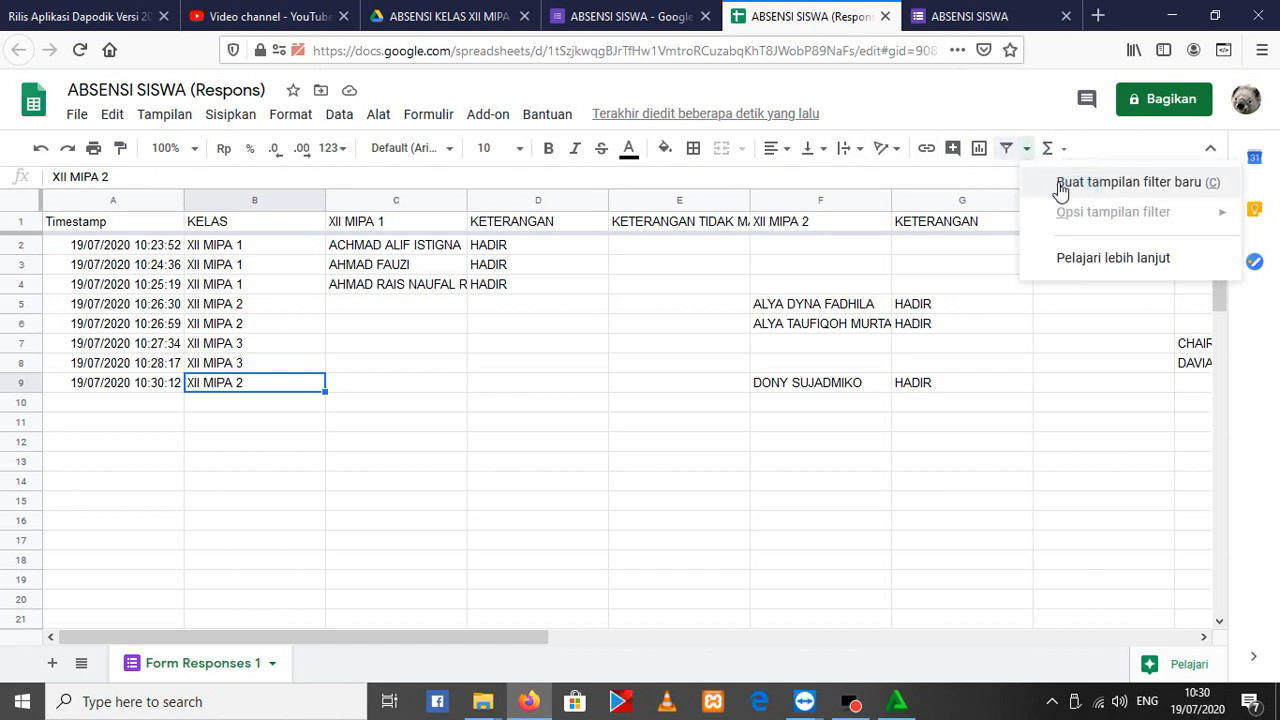
{"action": "left_click", "coordinate": [1134, 183]}
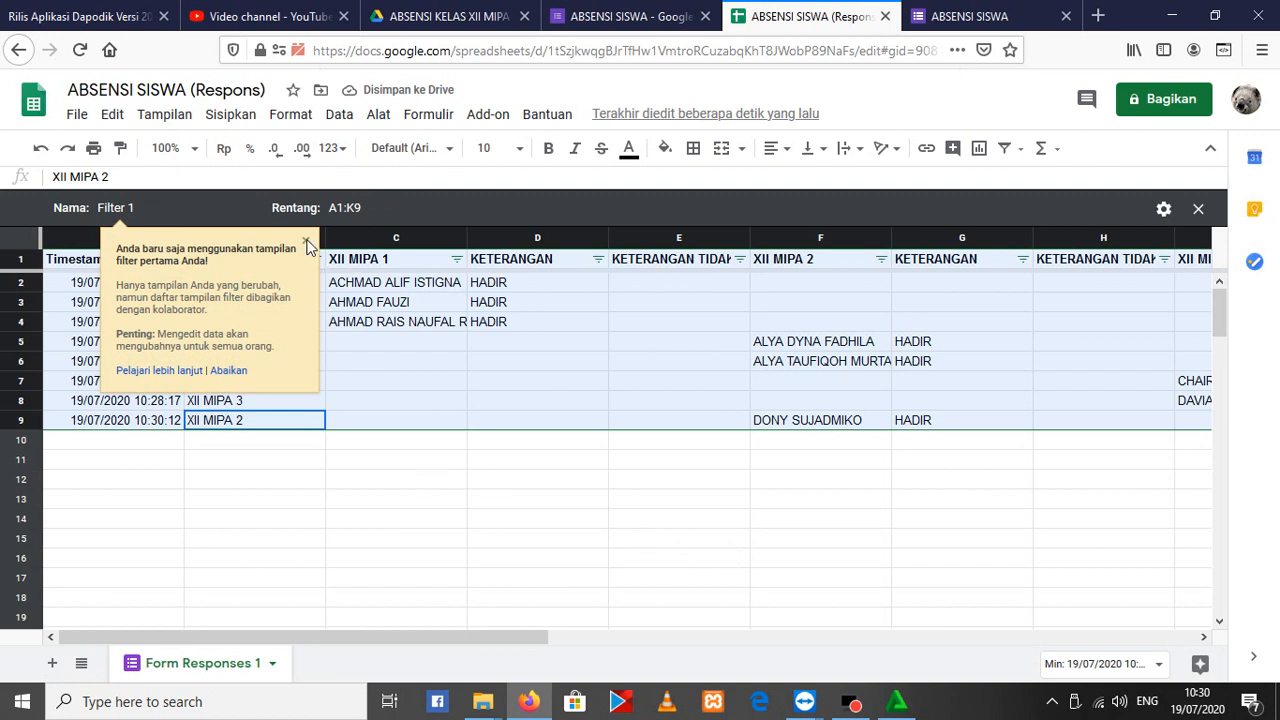
{"action": "left_click", "coordinate": [306, 243]}
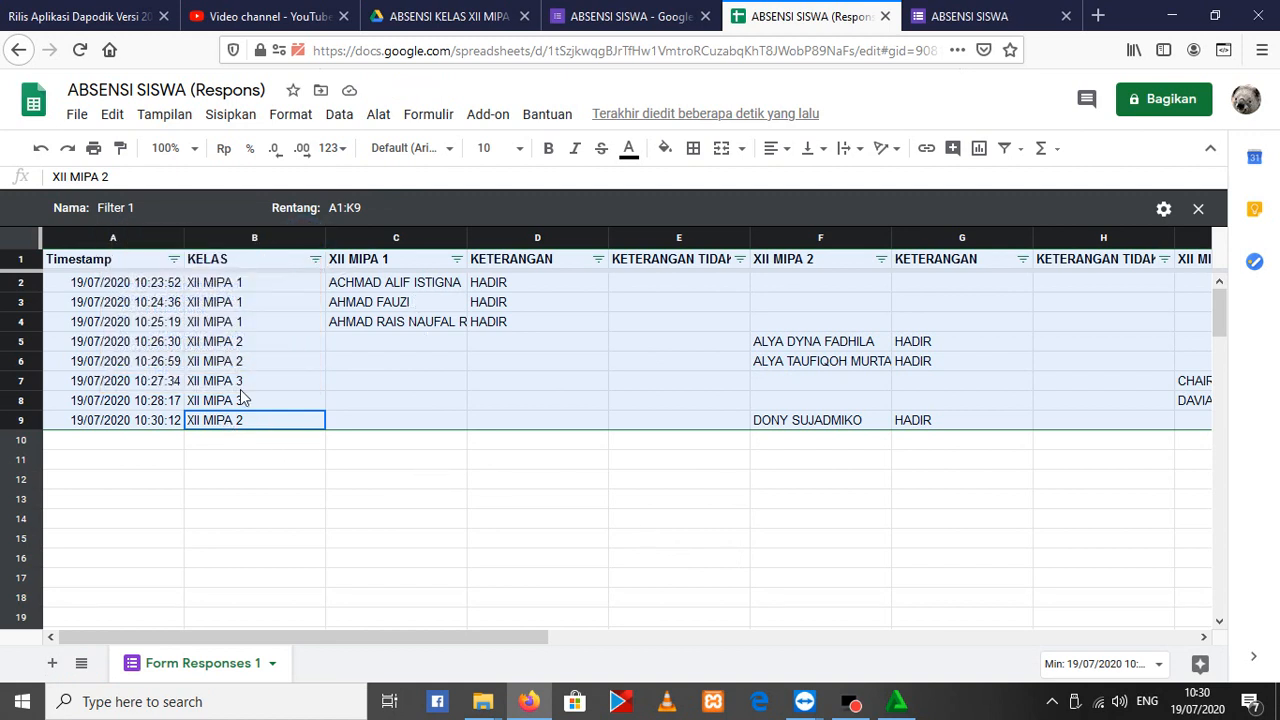
Filter the KELAS column by value to show only the XII MIPA 2 responses
{"action": "left_click", "coordinate": [315, 260]}
{"action": "left_click", "coordinate": [315, 260]}
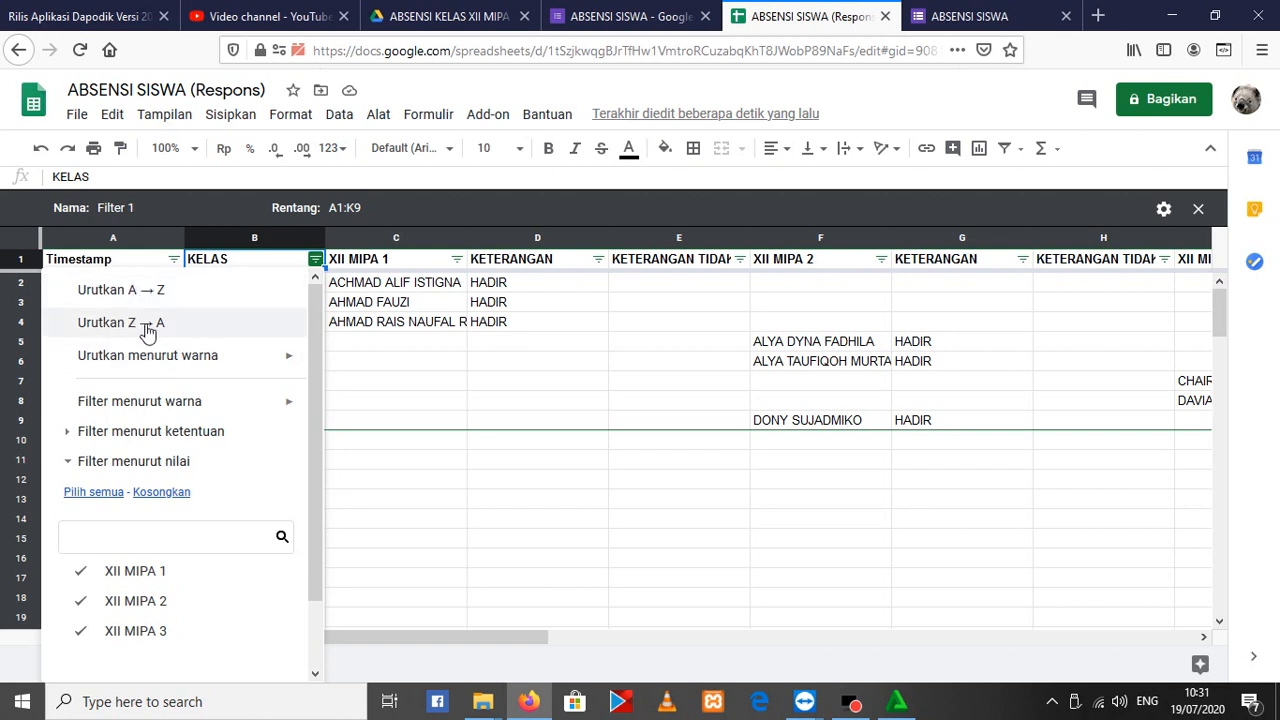
{"action": "mouse_move", "coordinate": [268, 355]}
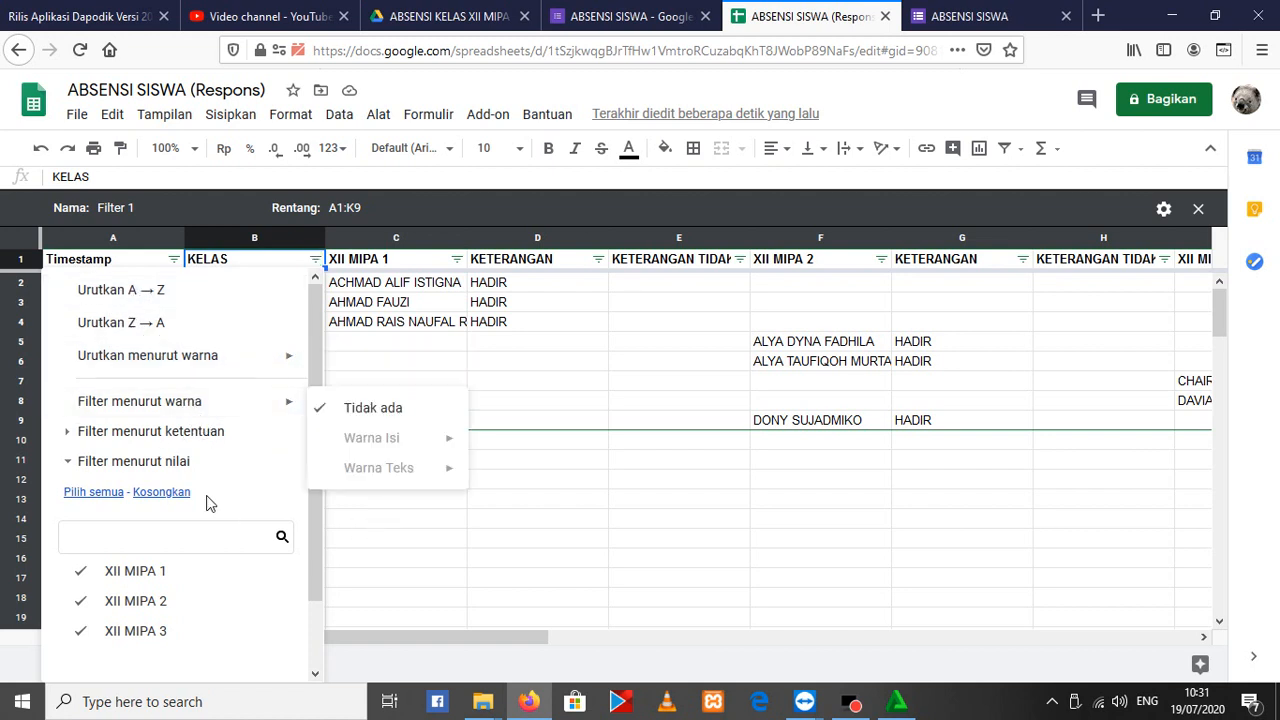
{"action": "scroll", "coordinate": [108, 585], "scroll_direction": "down", "scroll_amount": 2}
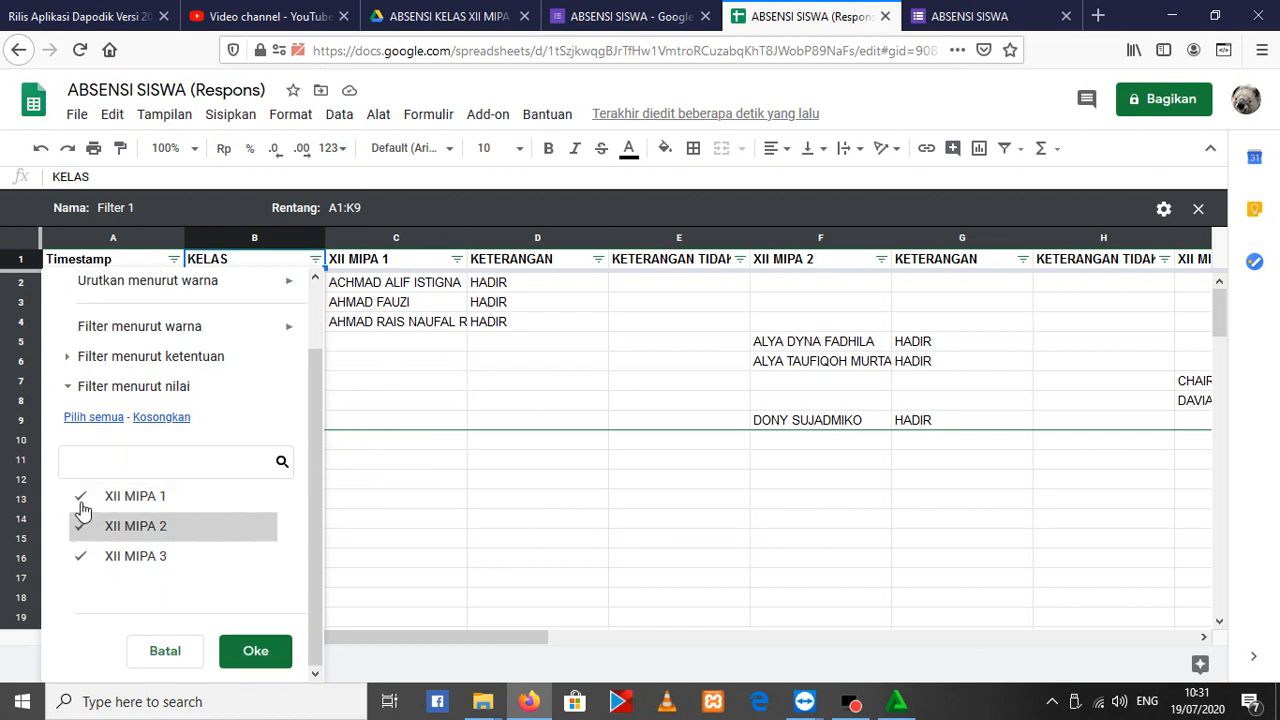
{"action": "left_click", "coordinate": [81, 496]}
{"action": "left_click", "coordinate": [78, 560]}
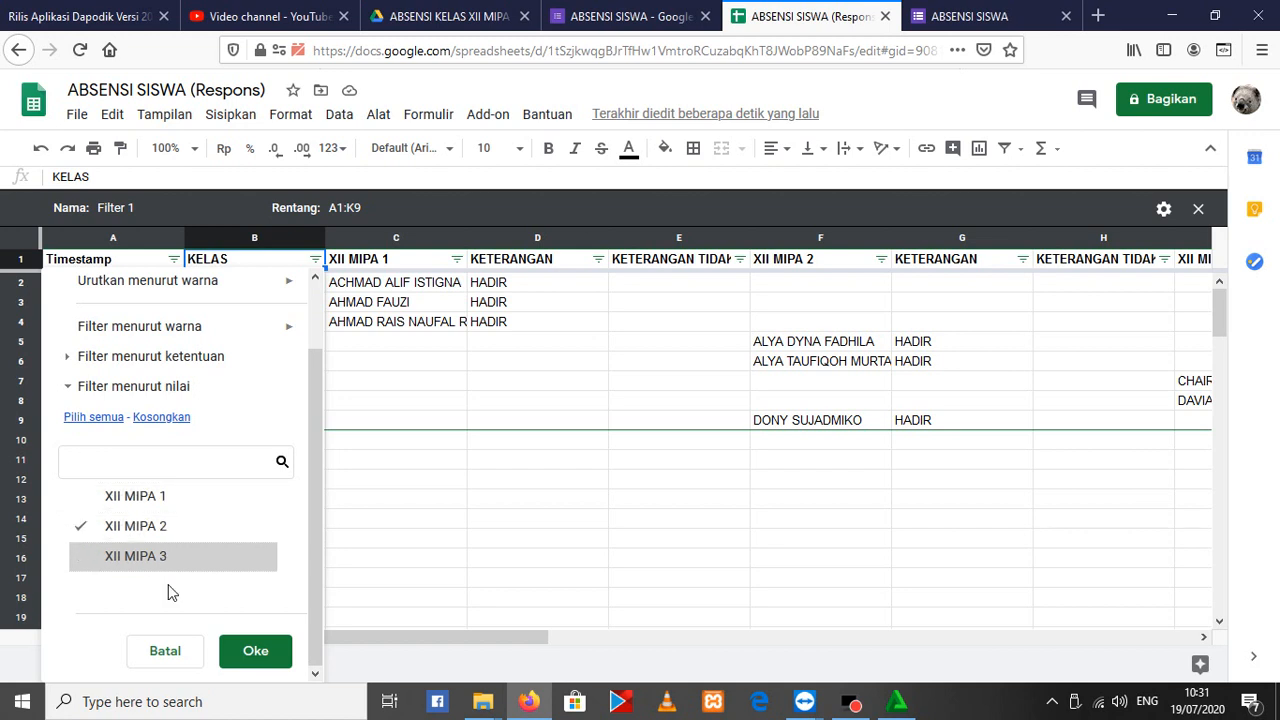
{"action": "left_click", "coordinate": [266, 660]}
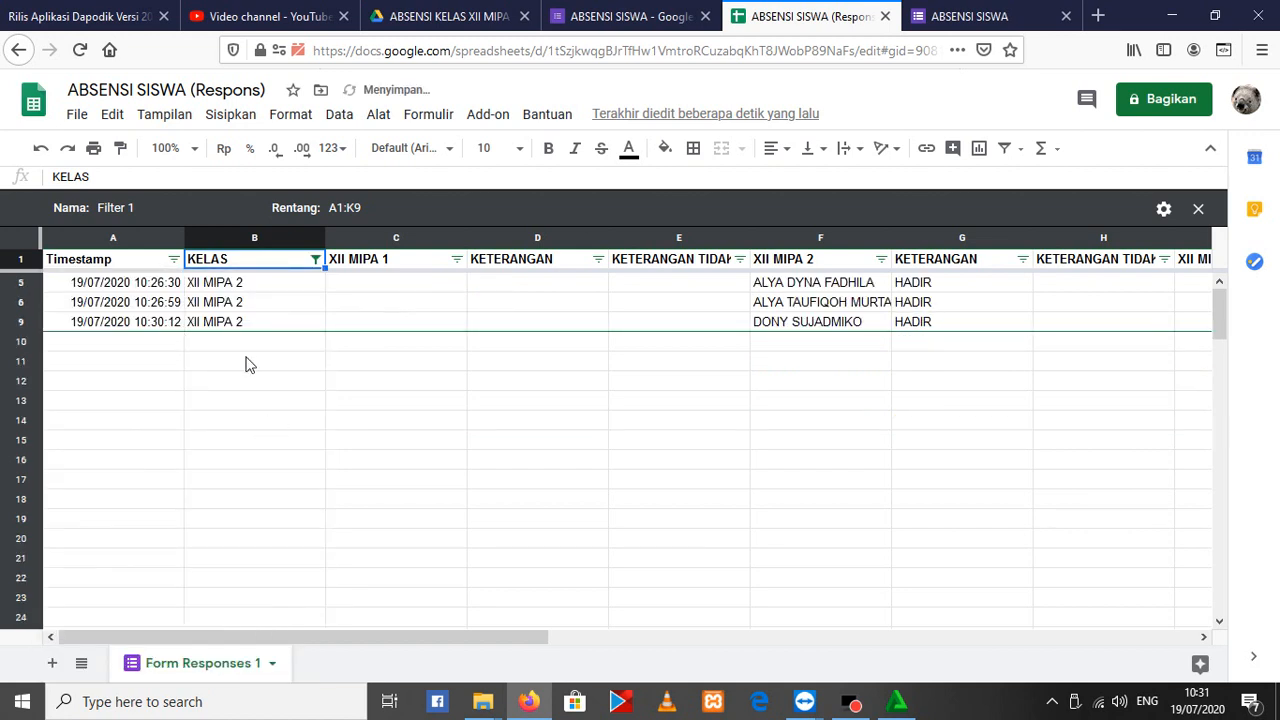
Sort the responses by the KELAS column from A to Z
{"action": "left_click", "coordinate": [315, 260]}
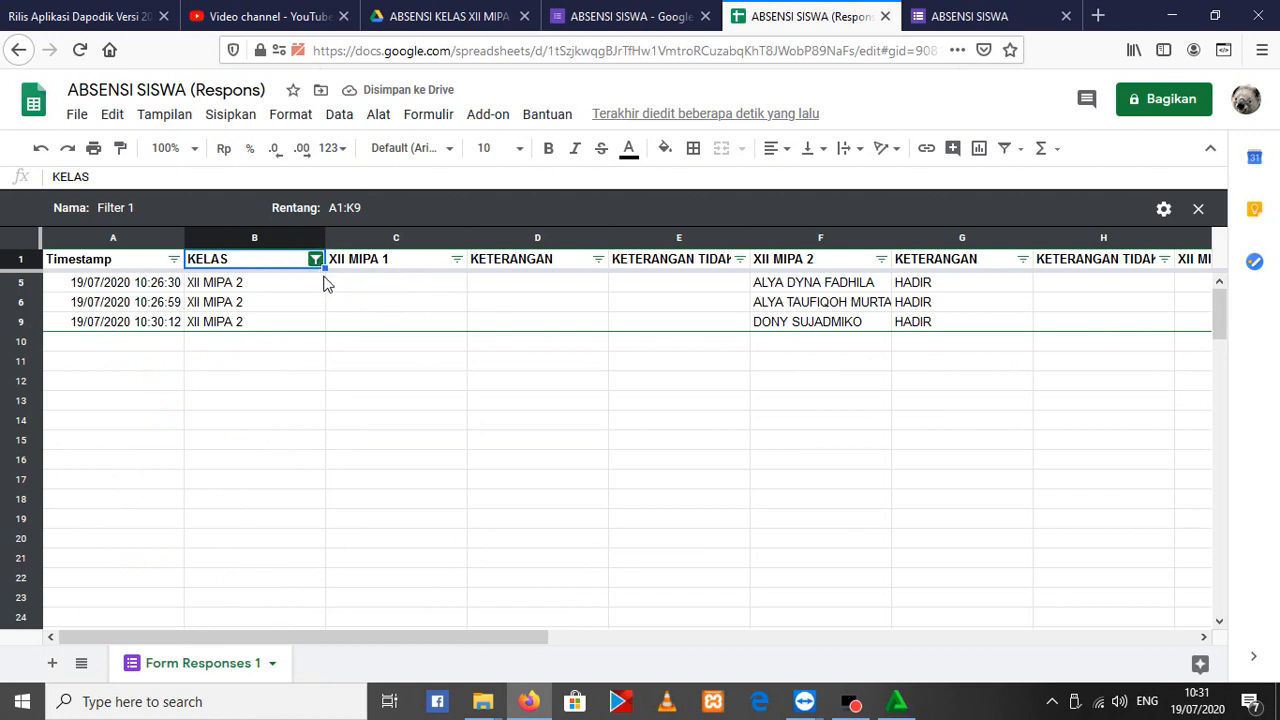
{"action": "left_click", "coordinate": [105, 601]}
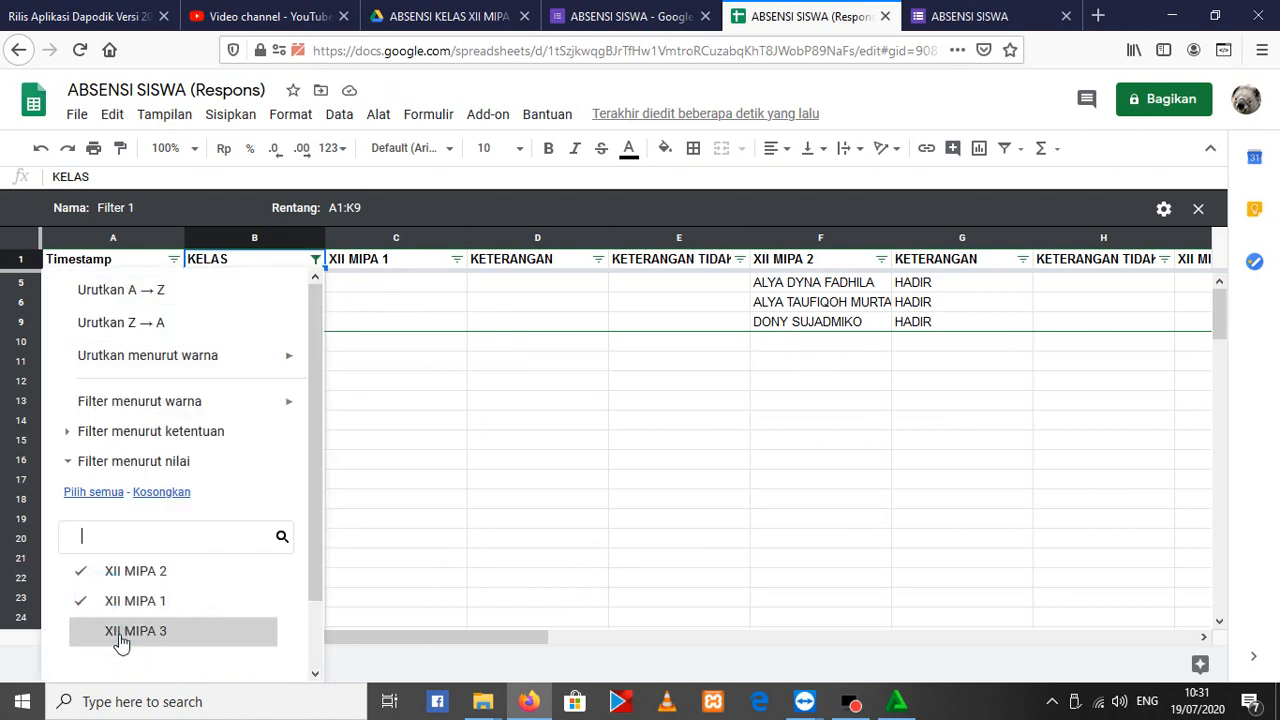
{"action": "left_click", "coordinate": [120, 631]}
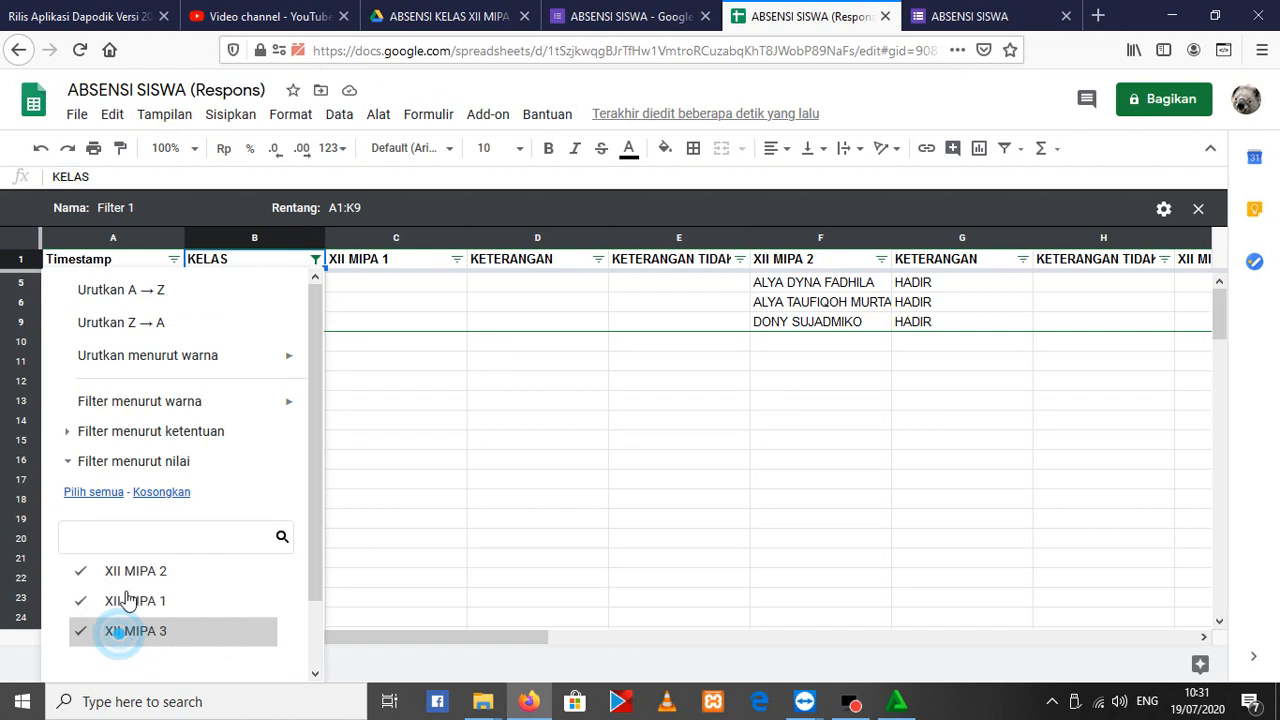
{"action": "left_click", "coordinate": [140, 291]}
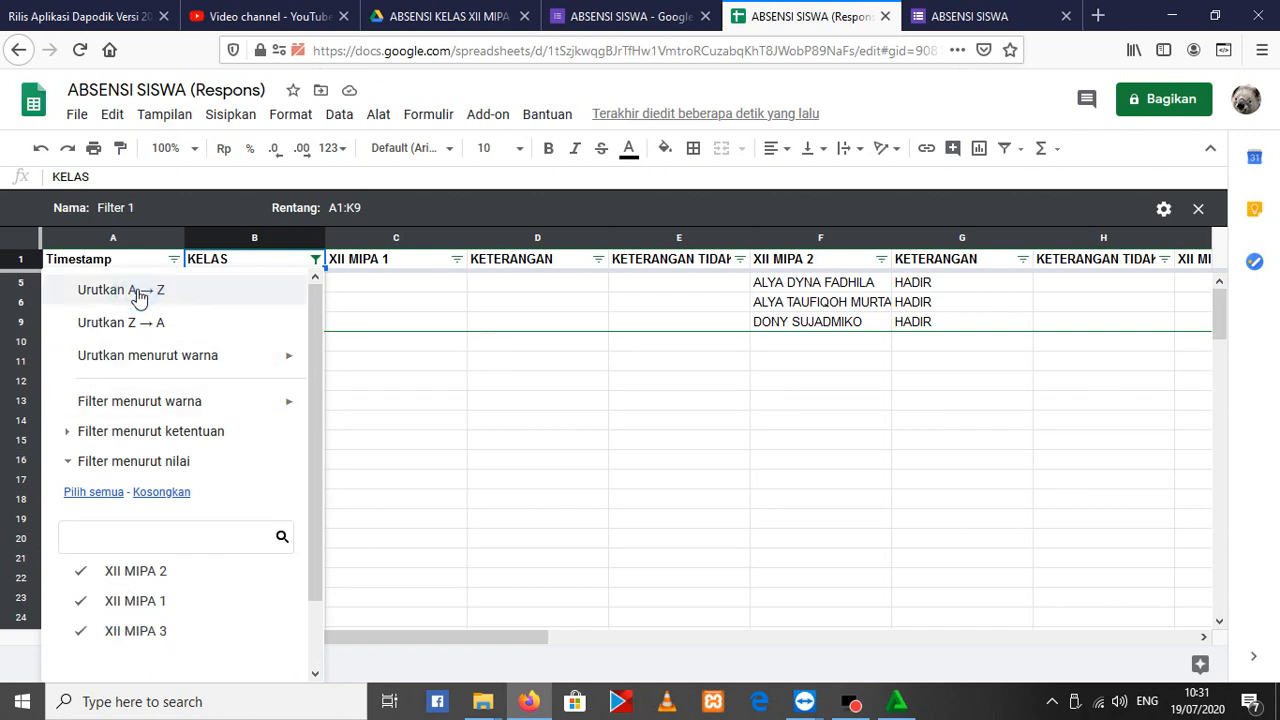
{"action": "left_click", "coordinate": [116, 296]}
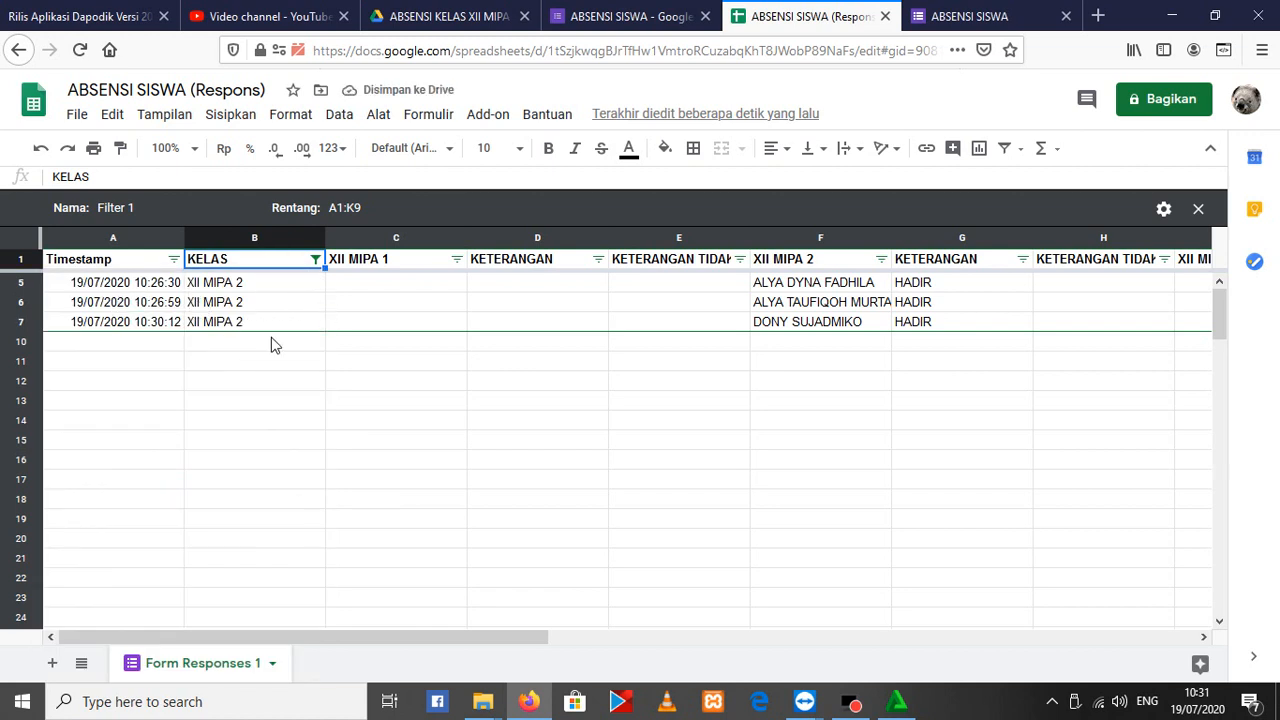
Include XII MIPA 1 and XII MIPA 3 in the KELAS filter again and check the grouped XII MIPA 2 rows
{"action": "left_click", "coordinate": [329, 457]}
{"action": "left_click", "coordinate": [315, 259]}
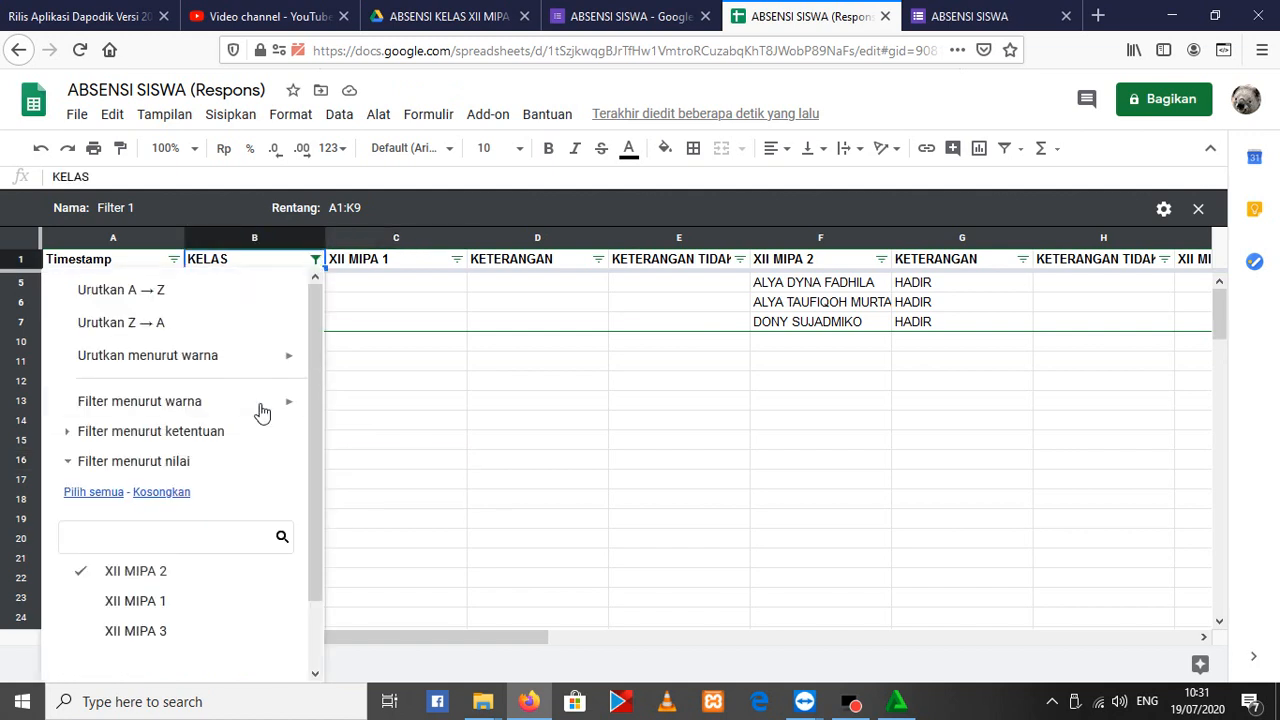
{"action": "left_click", "coordinate": [92, 601]}
{"action": "left_click", "coordinate": [100, 631]}
{"action": "scroll", "coordinate": [163, 600], "scroll_direction": "down", "scroll_amount": 1}
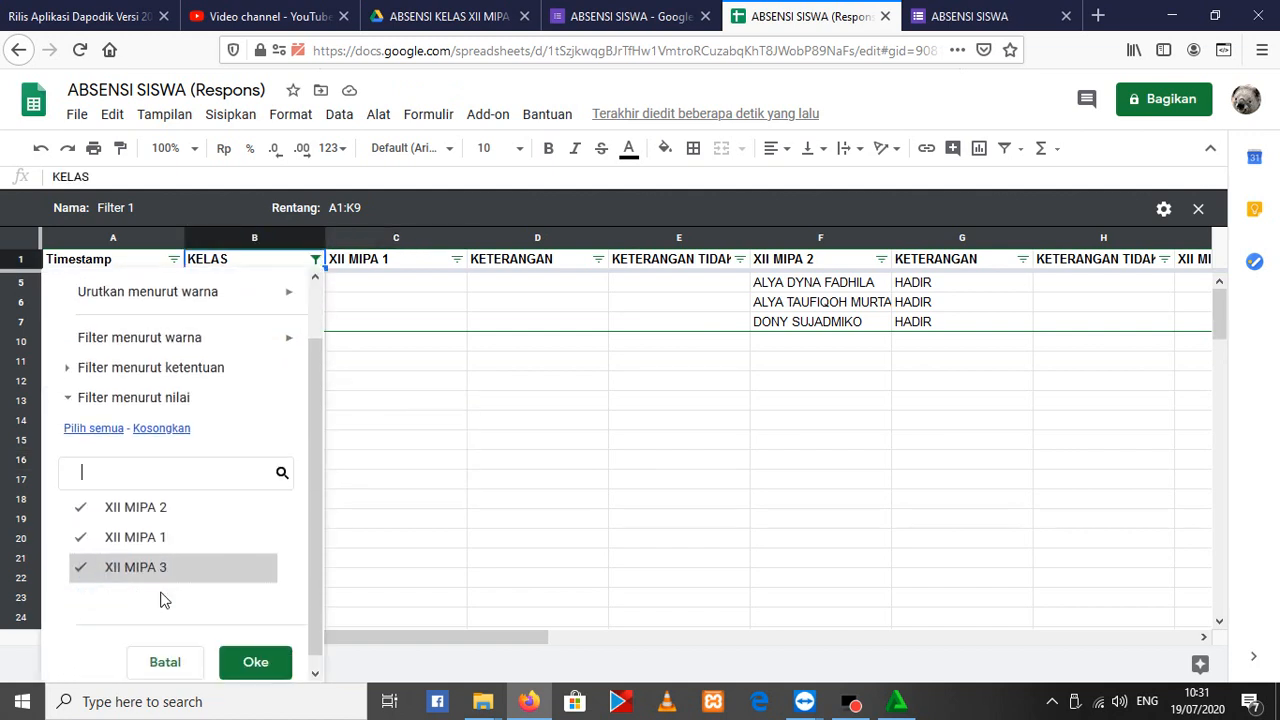
{"action": "left_click", "coordinate": [255, 662]}
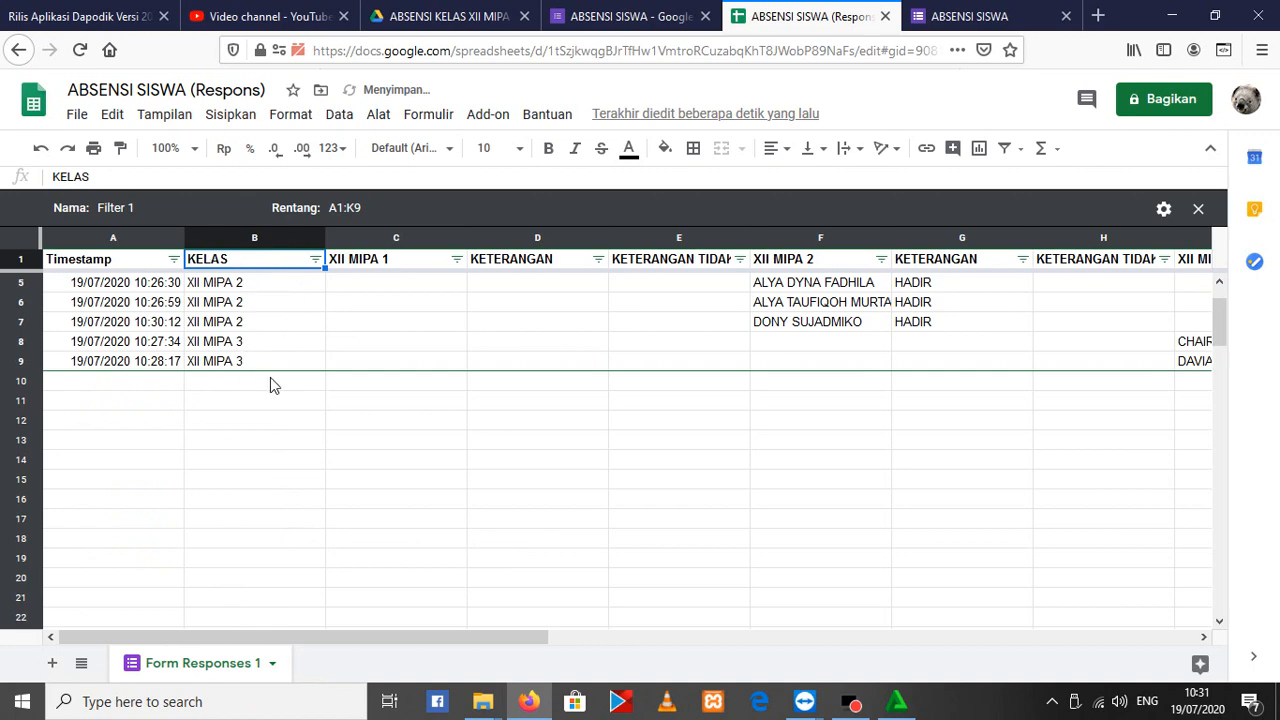
{"action": "scroll", "coordinate": [255, 387], "scroll_direction": "up", "scroll_amount": 1}
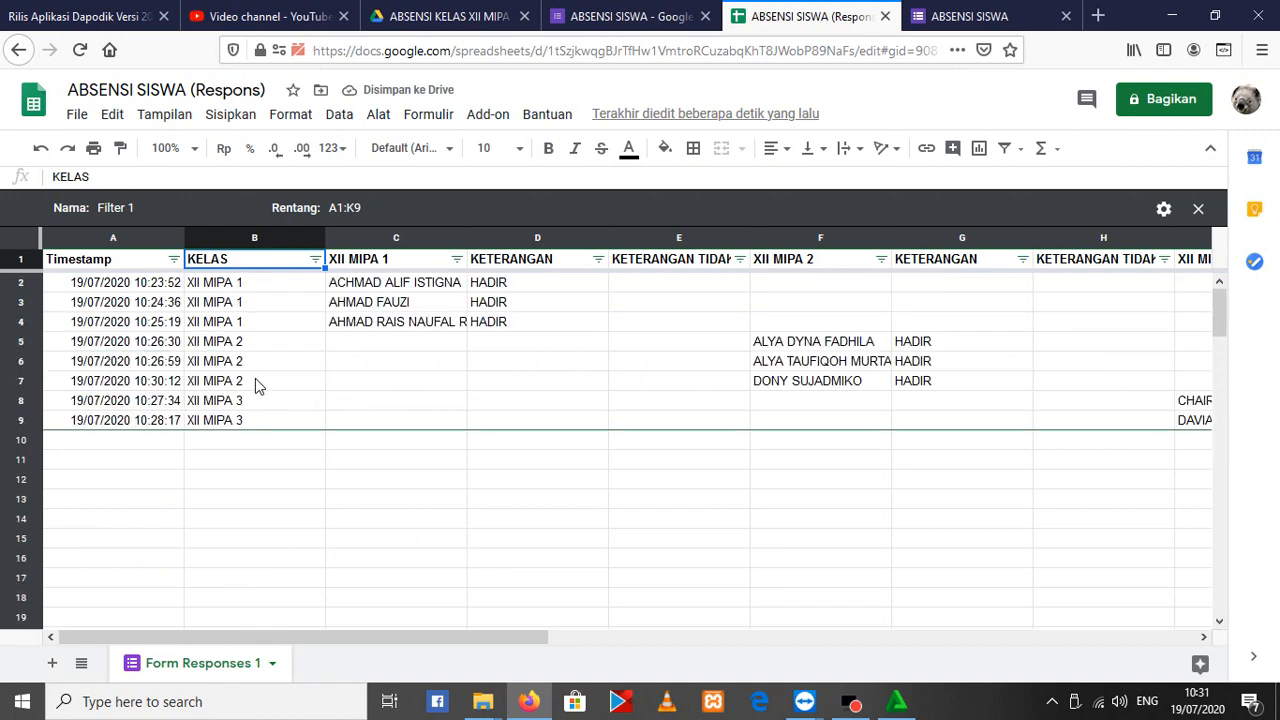
{"action": "left_click", "coordinate": [257, 384]}
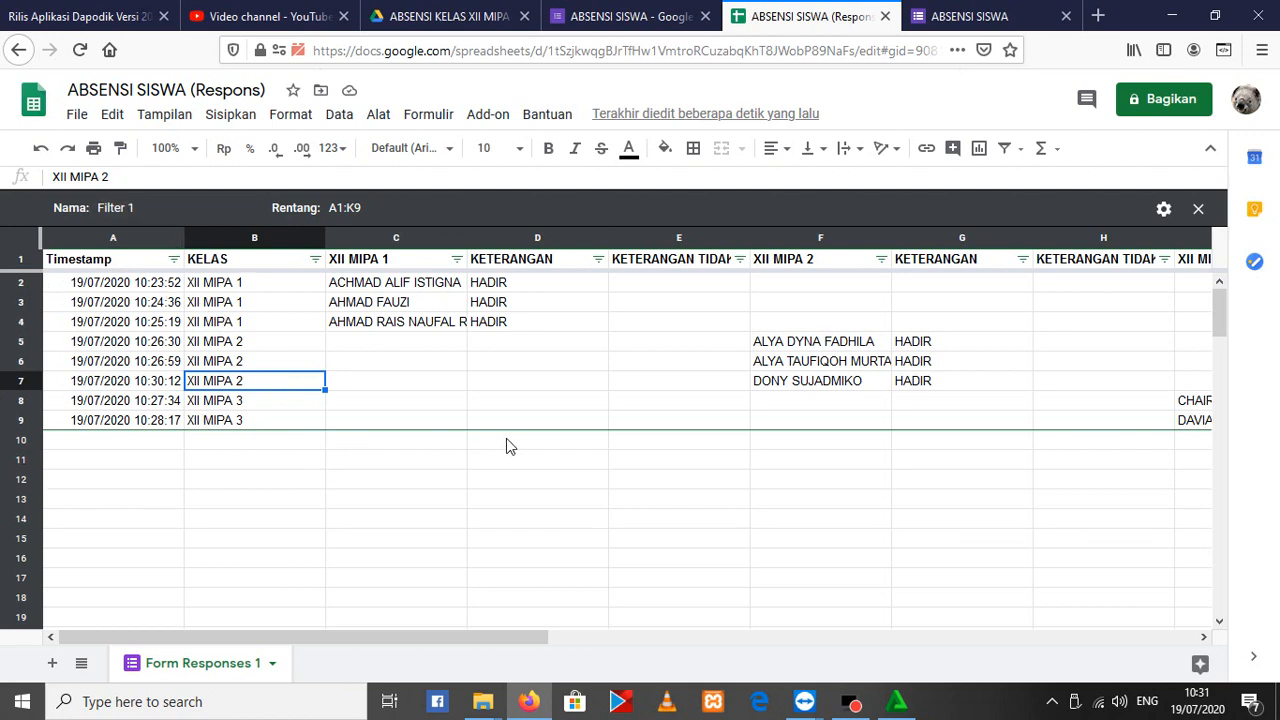
{"action": "left_click", "coordinate": [221, 345]}
{"action": "left_click", "coordinate": [239, 362]}
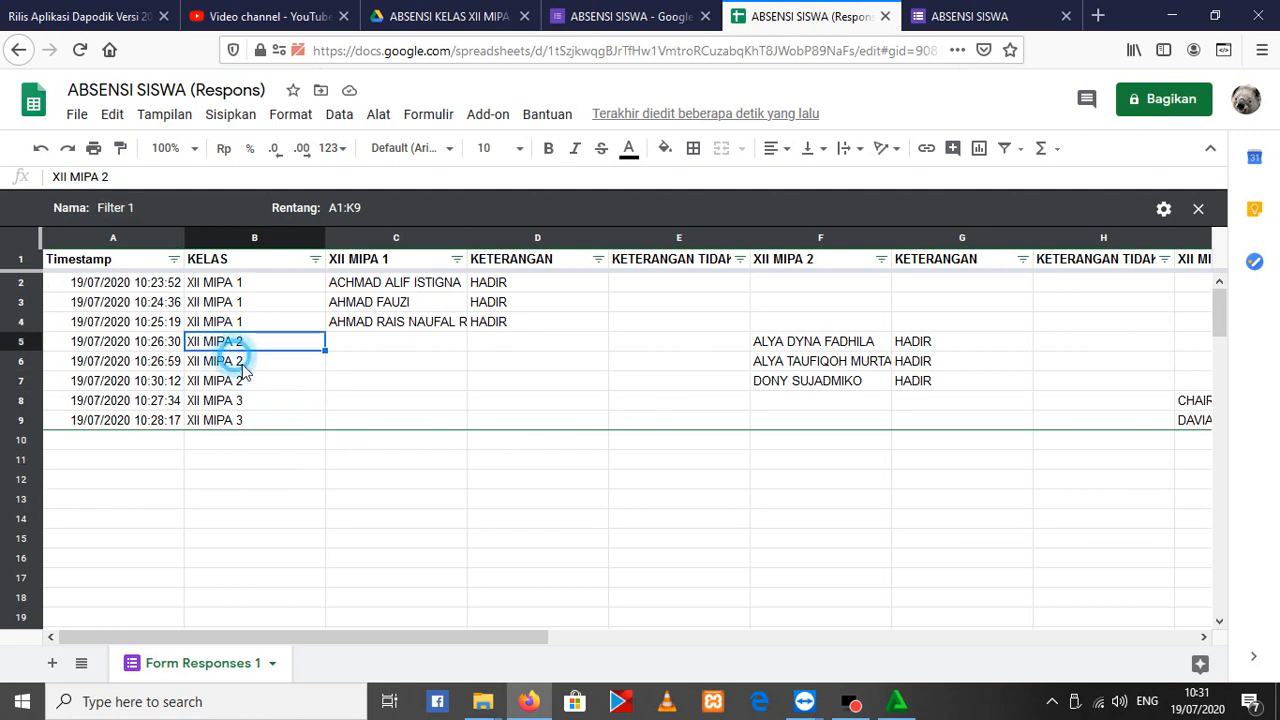
{"action": "left_click", "coordinate": [254, 376]}
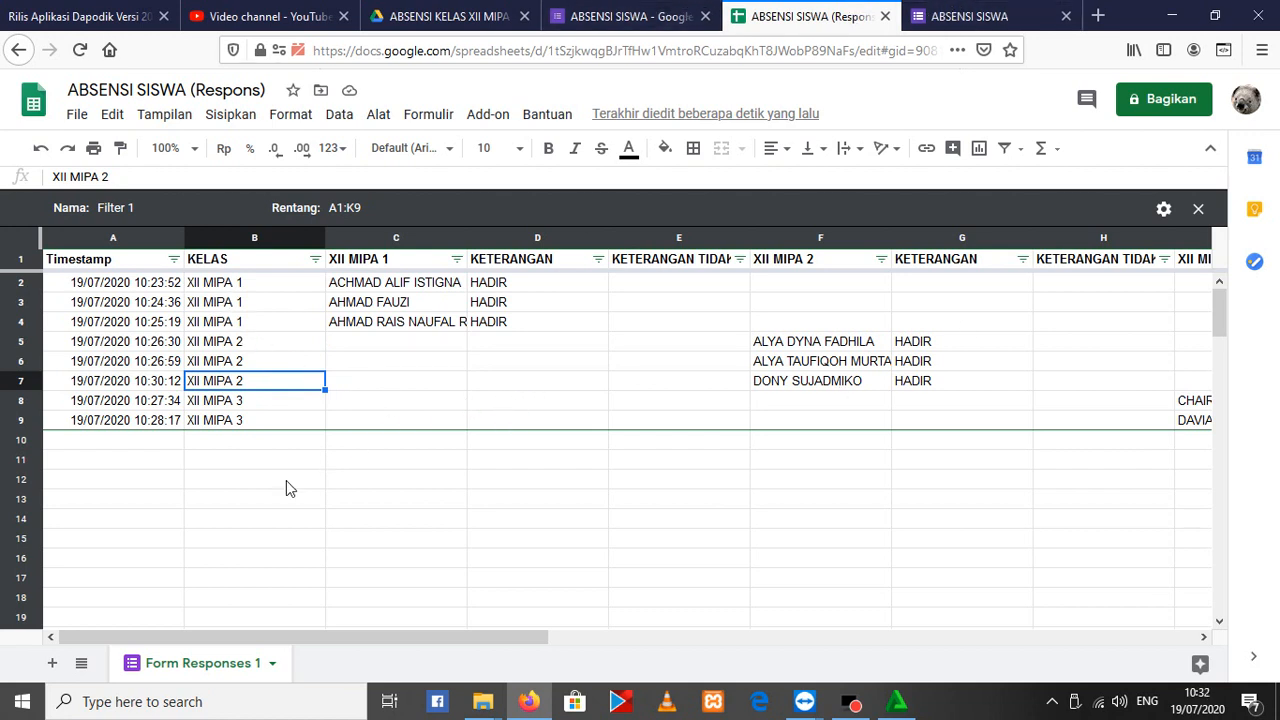
{"action": "left_click", "coordinate": [610, 16]}
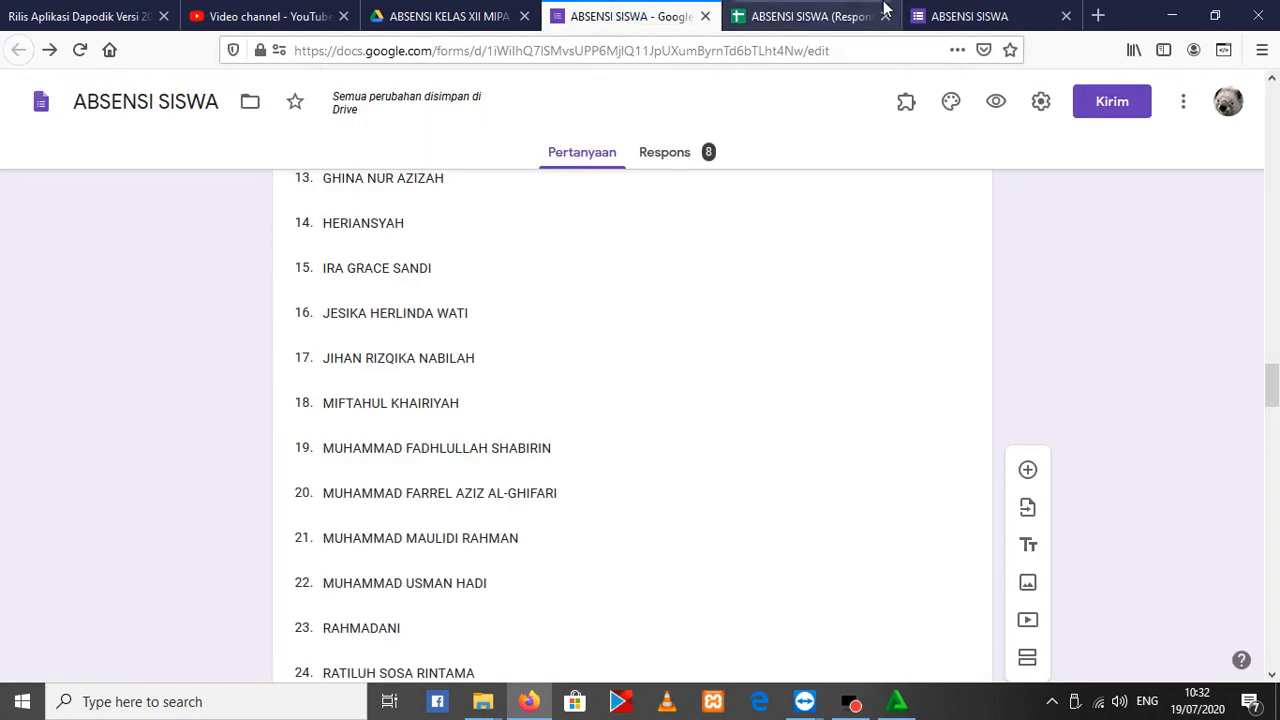
{"action": "left_click", "coordinate": [850, 16]}
{"action": "left_click", "coordinate": [965, 16]}
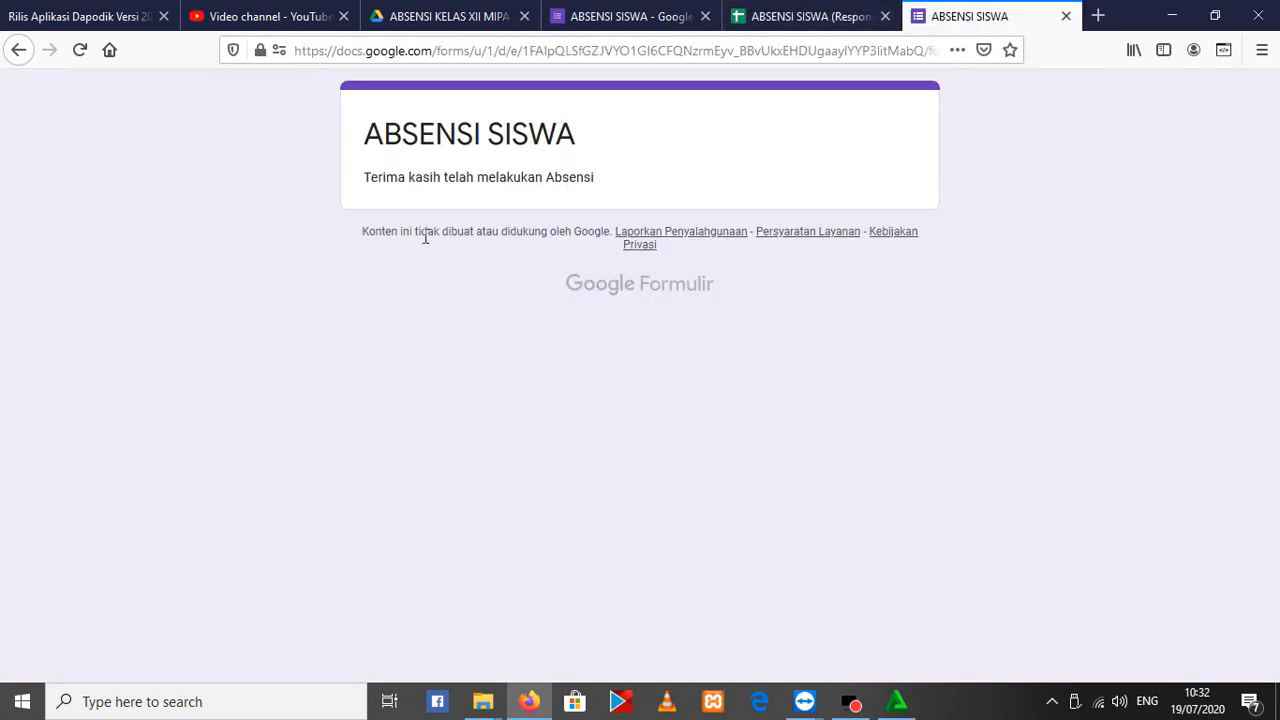
{"action": "key", "text": "F5"}
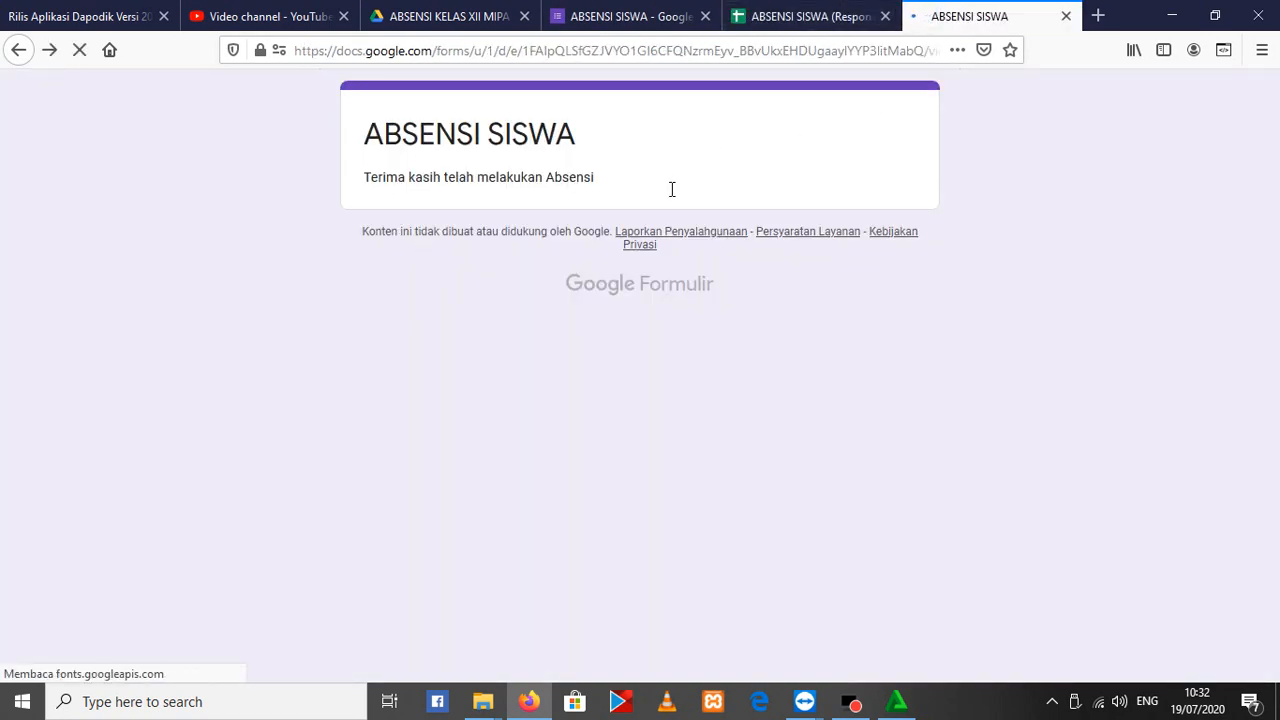
{"action": "left_click", "coordinate": [789, 14]}
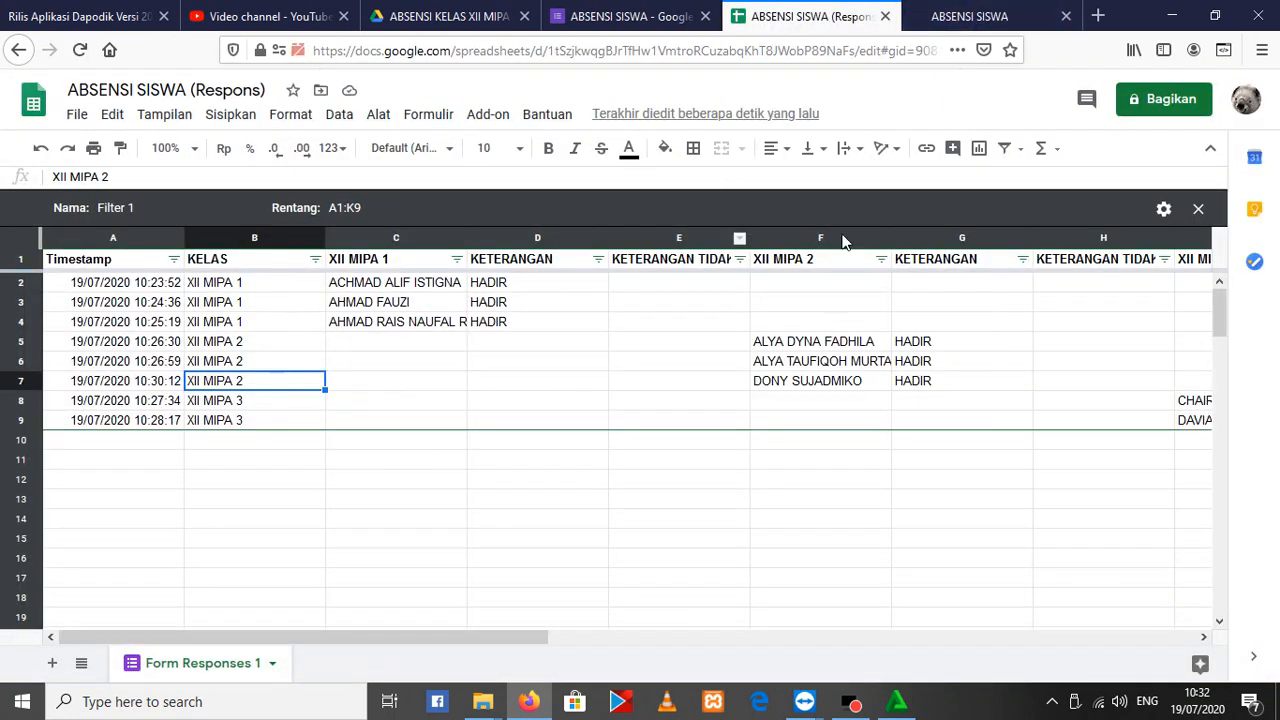
{"action": "left_click", "coordinate": [617, 17]}
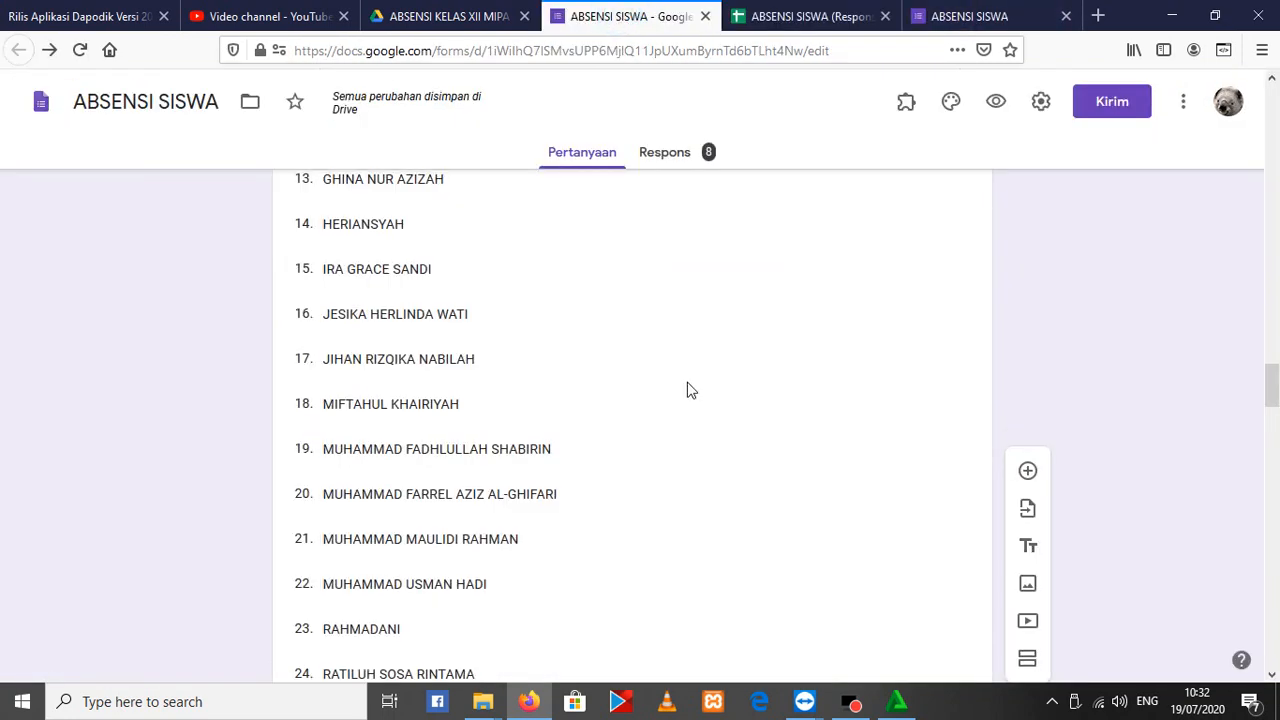
{"action": "scroll", "coordinate": [685, 380], "scroll_direction": "up", "scroll_amount": 6}
Open the XII MIPA 1 form from the Drive folder and link its responses to a new spreadsheet, XII MIPA 1 (Respons)
{"action": "left_click", "coordinate": [450, 16]}
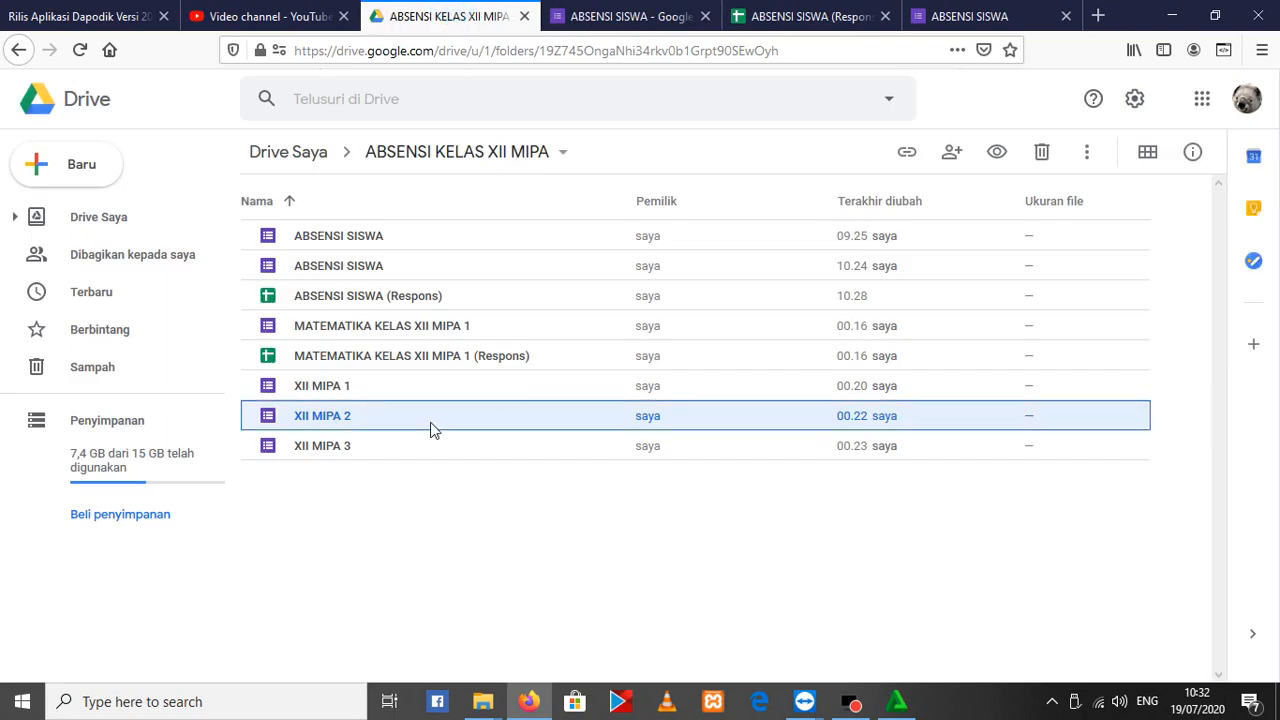
{"action": "double_click", "coordinate": [328, 388]}
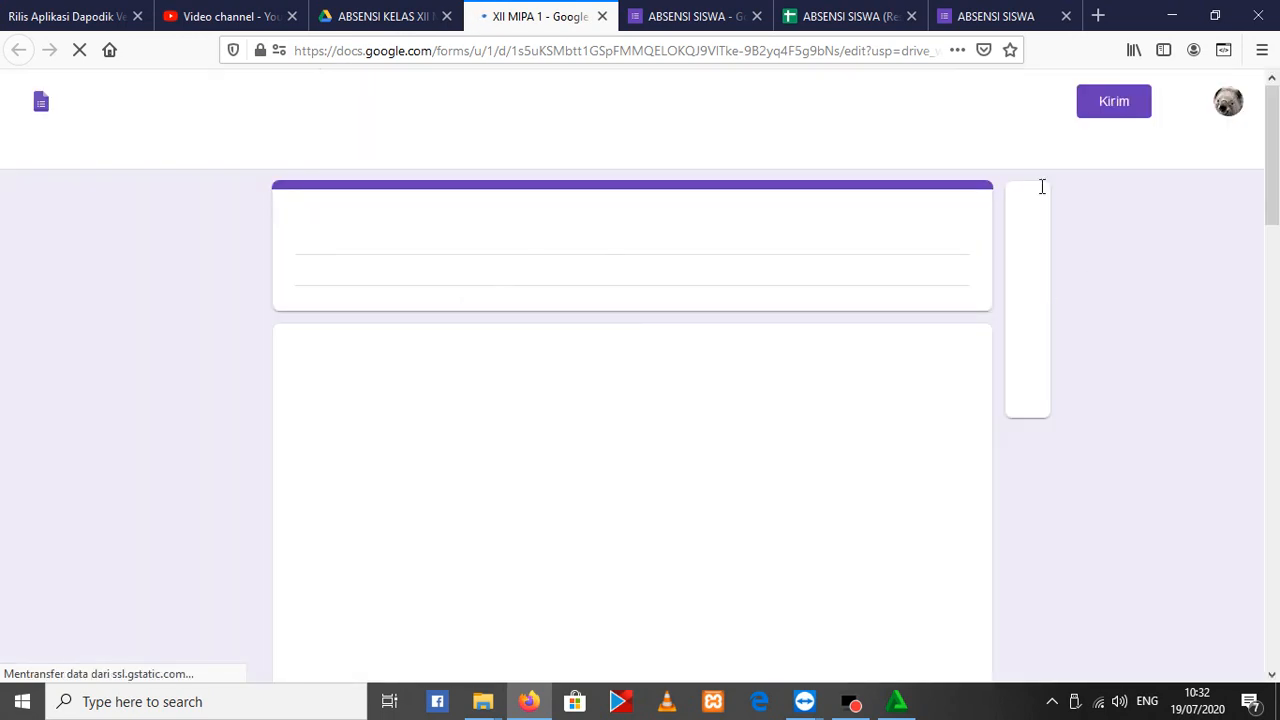
{"action": "left_click", "coordinate": [688, 153]}
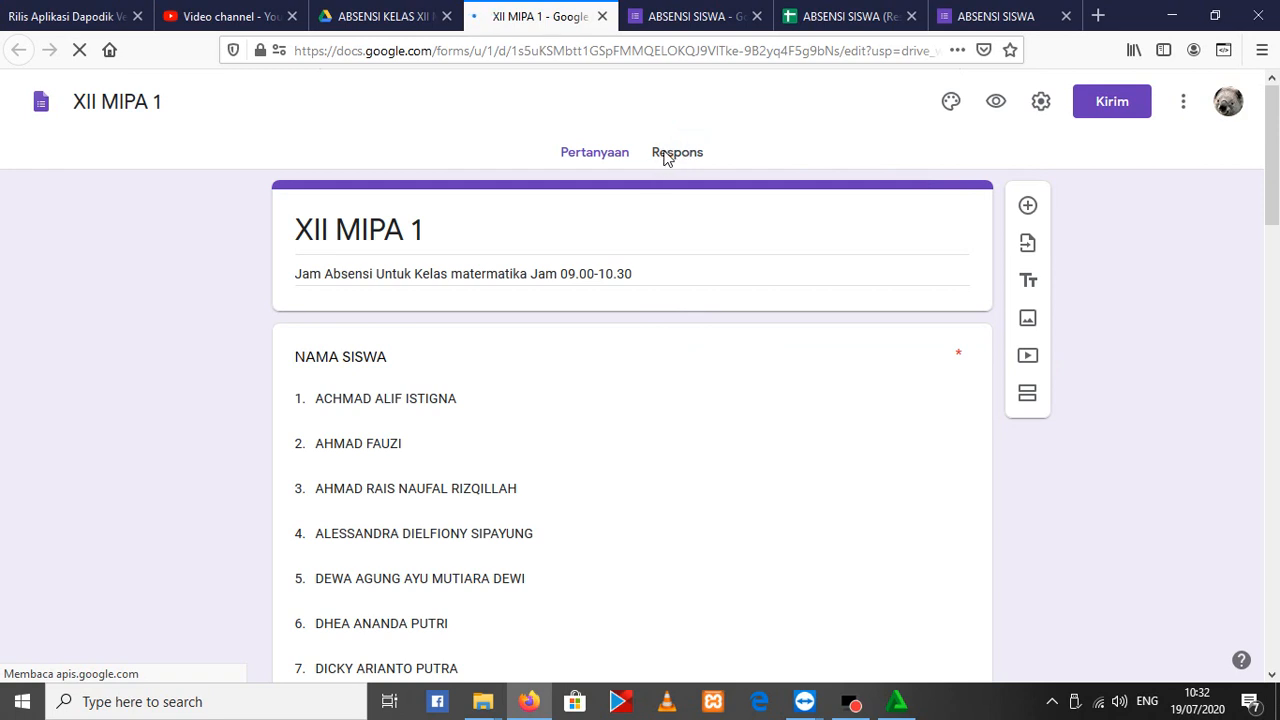
{"action": "left_click", "coordinate": [668, 155]}
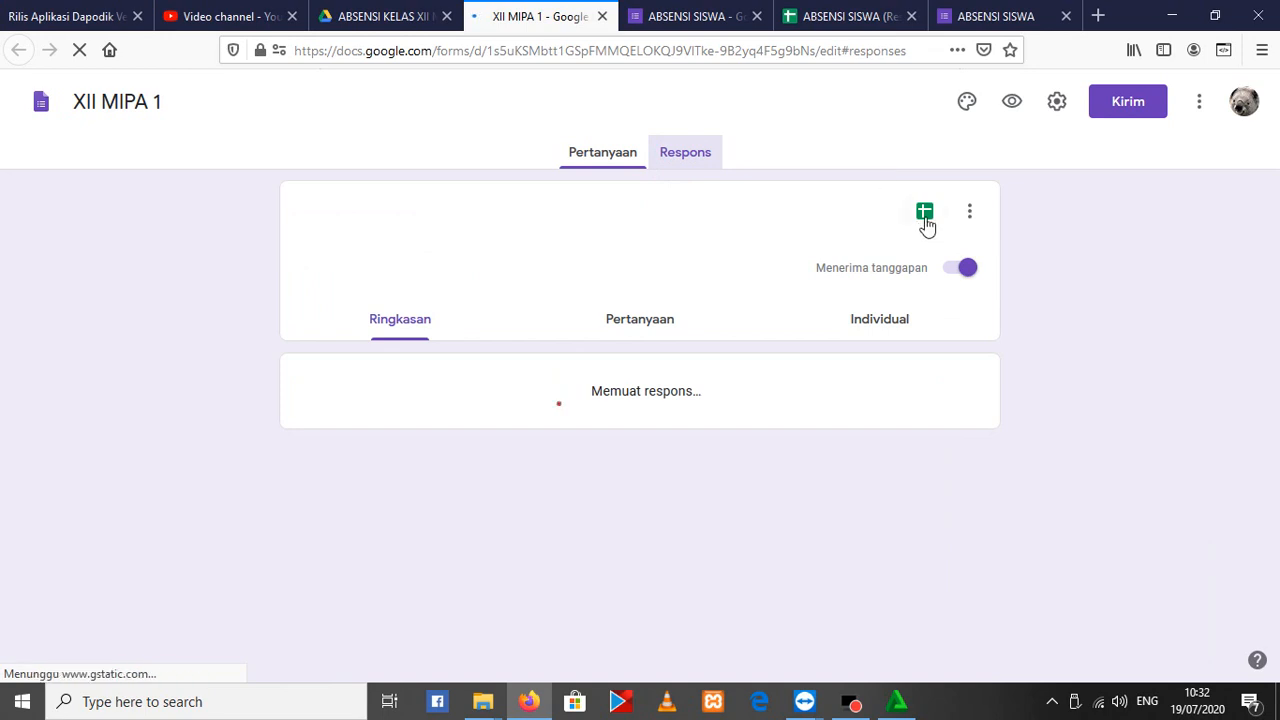
{"action": "left_click", "coordinate": [924, 218]}
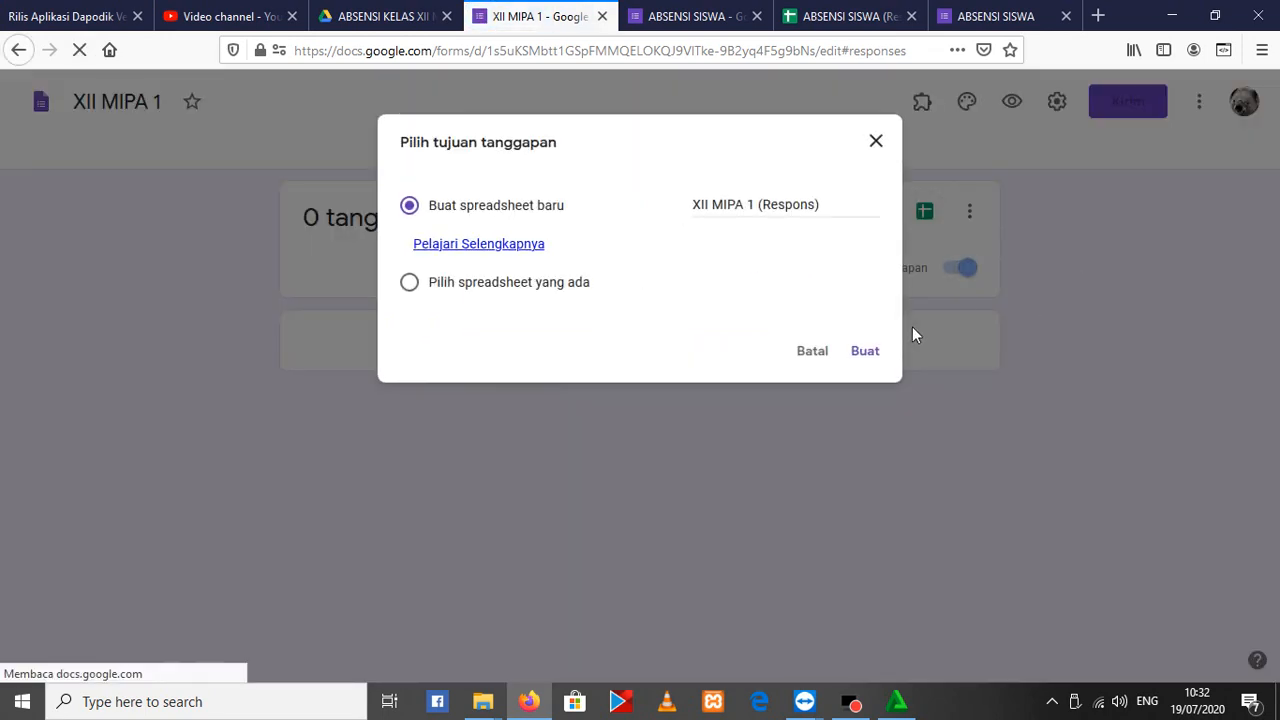
{"action": "left_click", "coordinate": [866, 352]}
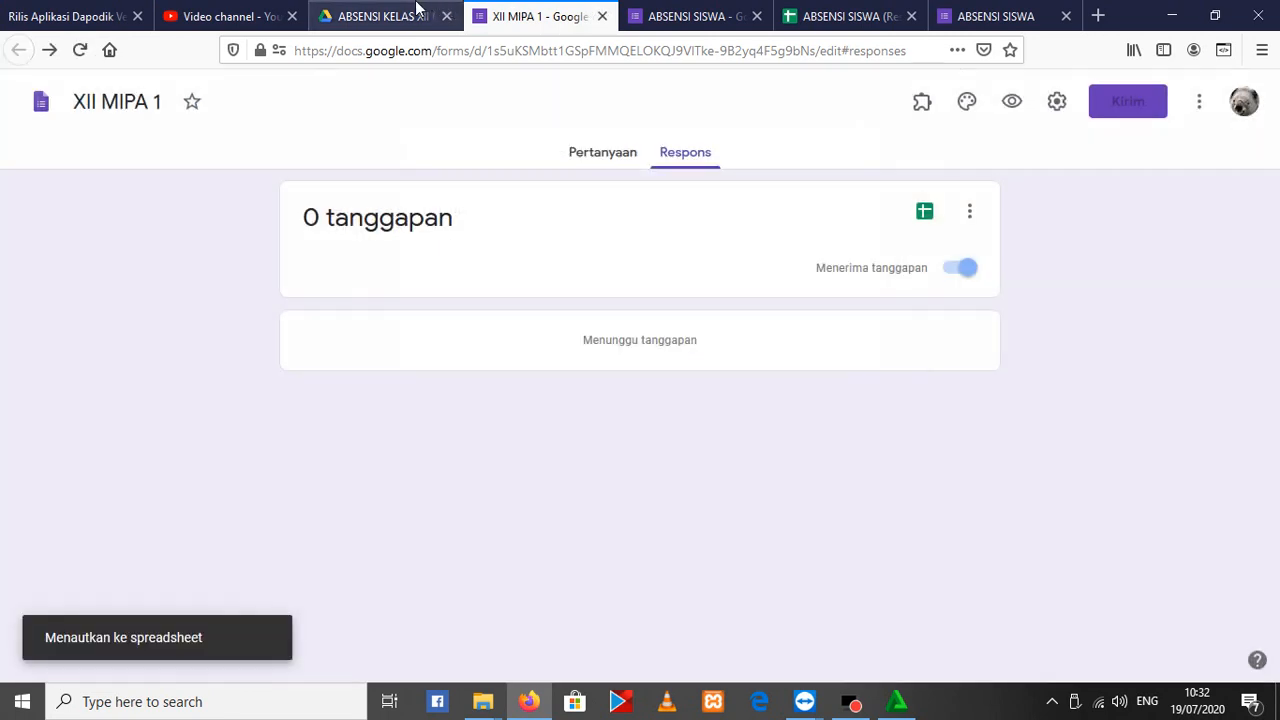
Return to Google Drive and open the ASN SMAN 1 TANAH GROGOT form in the ABSENSI GURU folder inside ABSENSI
{"action": "left_click", "coordinate": [415, 12]}
{"action": "left_click", "coordinate": [302, 150]}
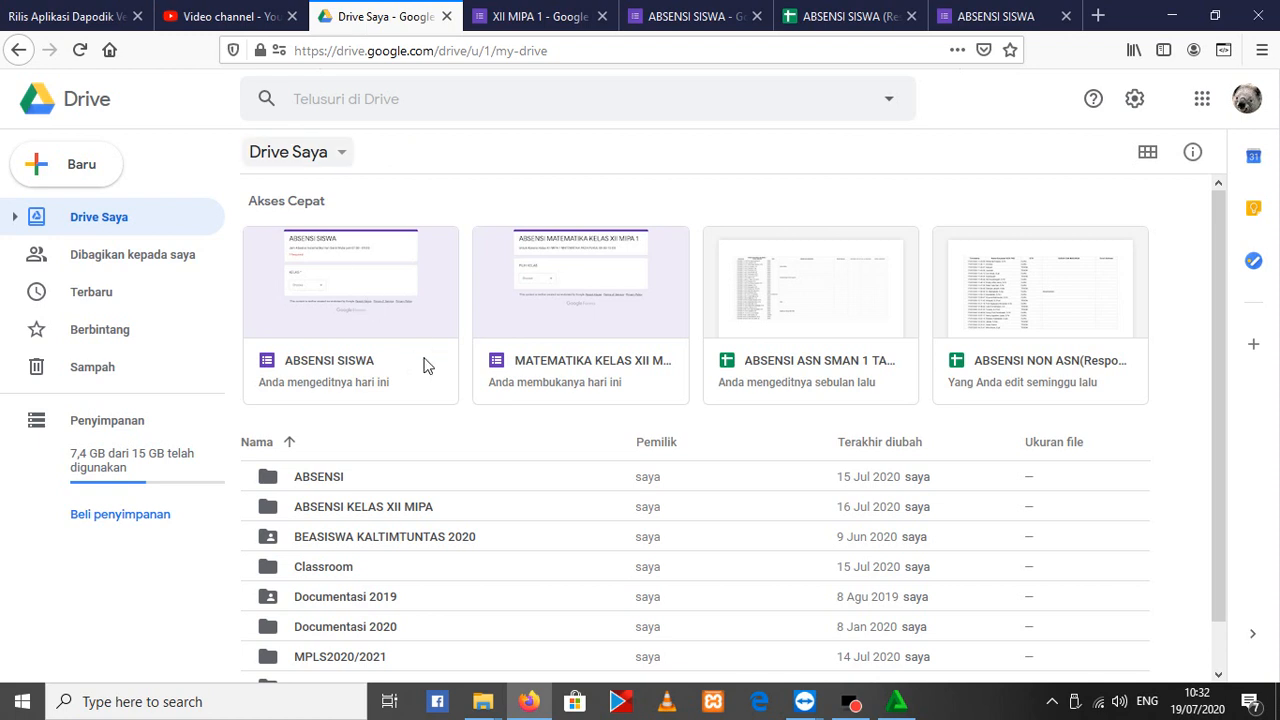
{"action": "scroll", "coordinate": [387, 563], "scroll_direction": "down", "scroll_amount": 1}
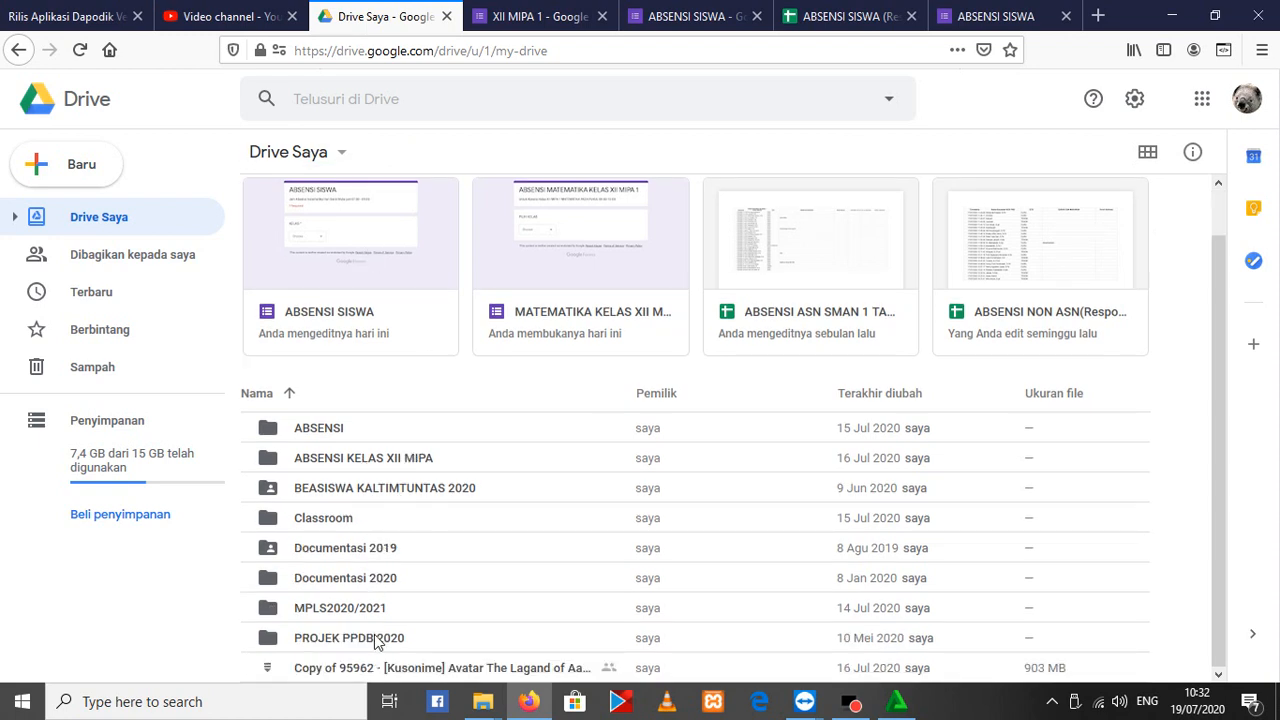
{"action": "double_click", "coordinate": [337, 430]}
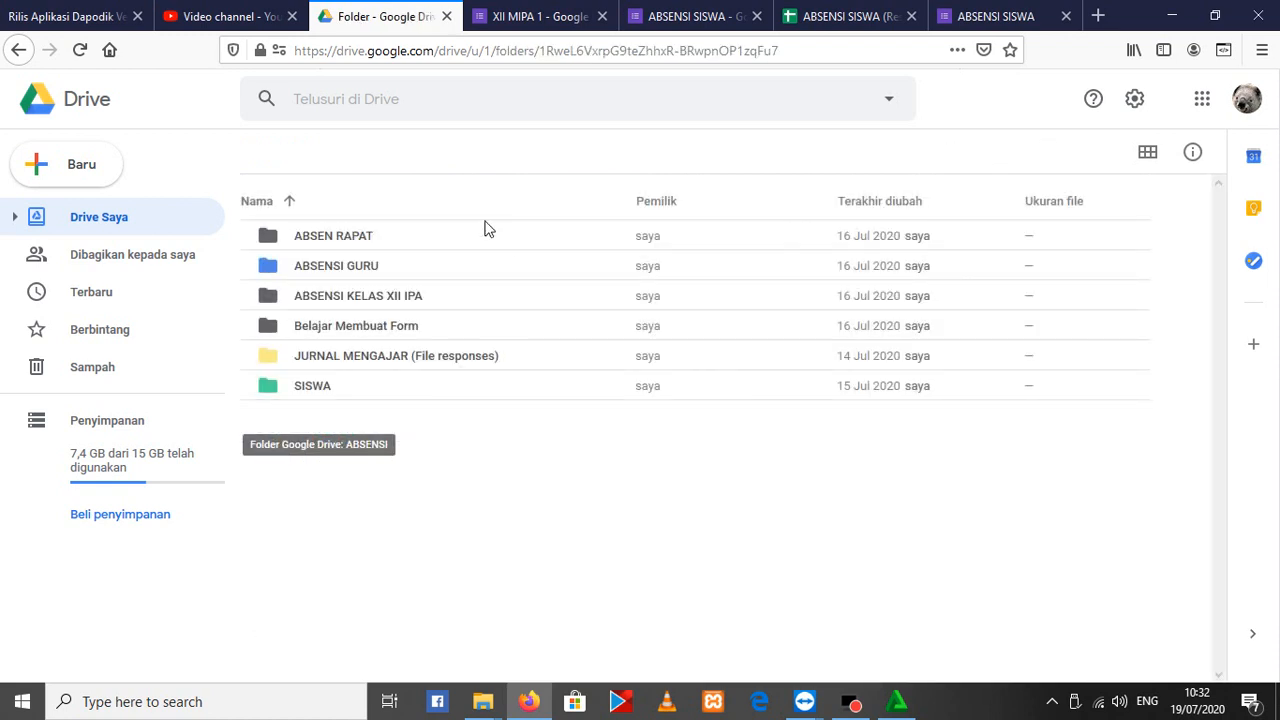
{"action": "left_click", "coordinate": [358, 268]}
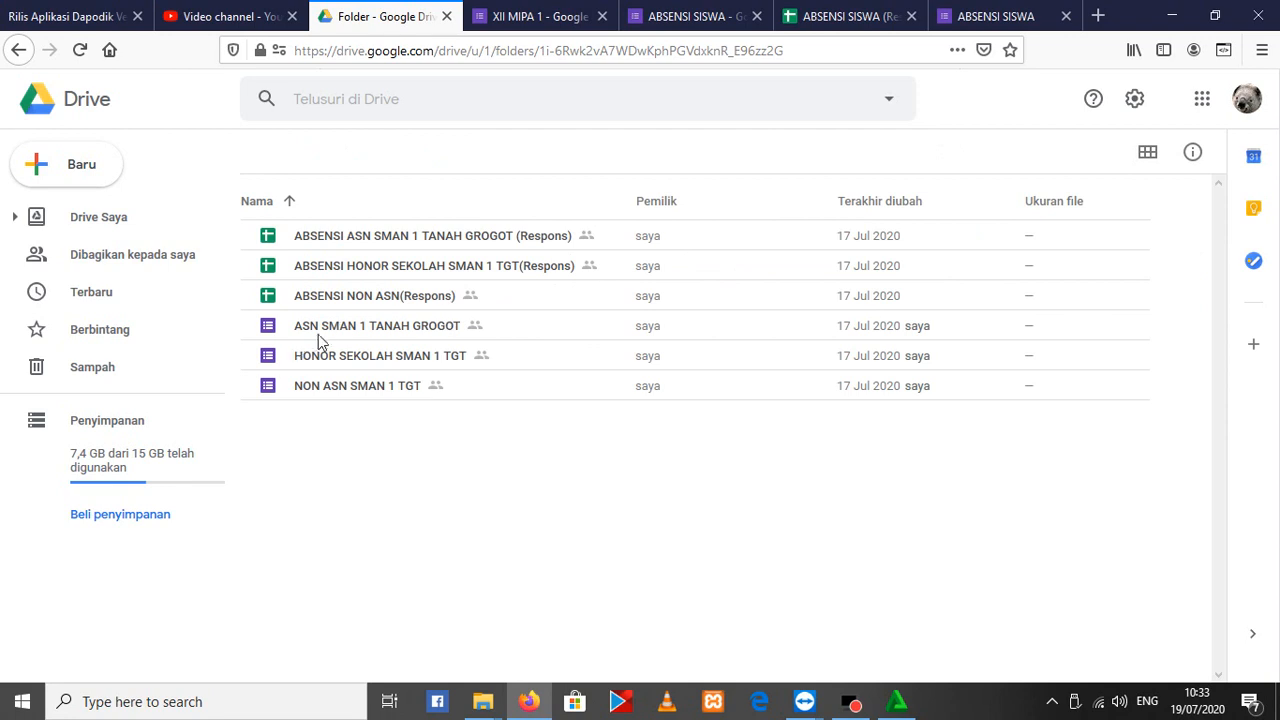
{"action": "left_click", "coordinate": [358, 328]}
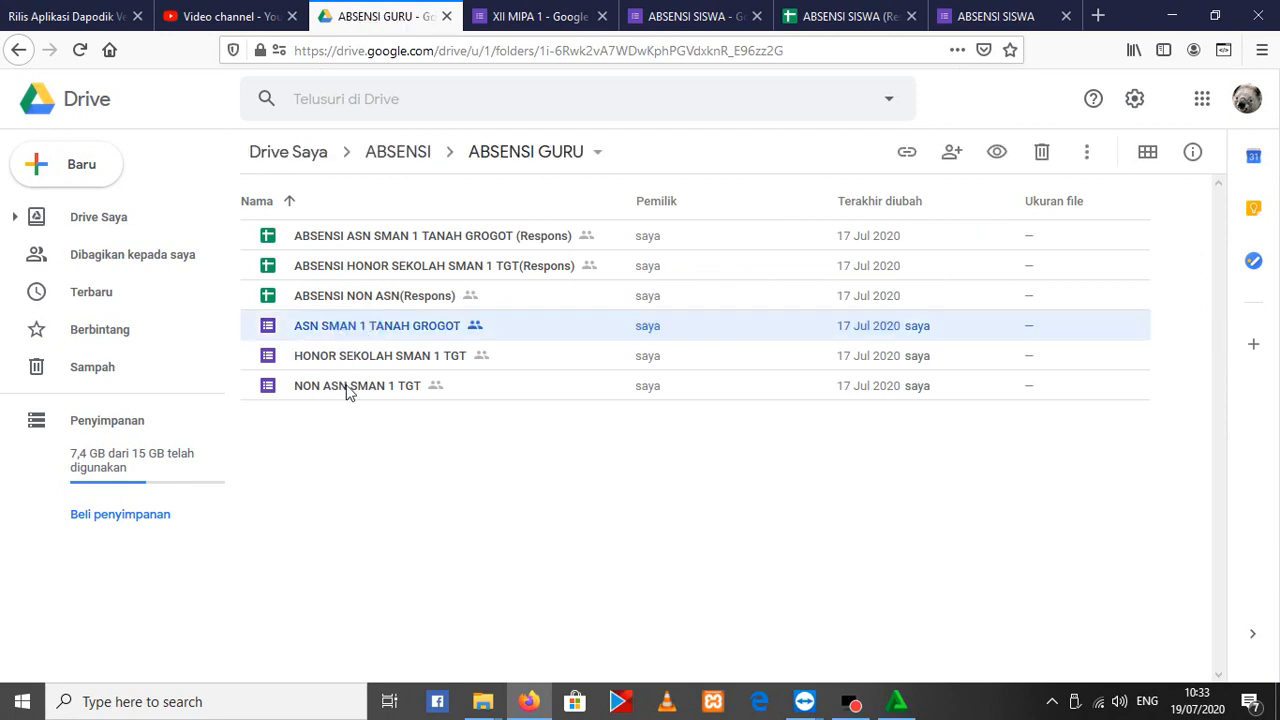
{"action": "double_click", "coordinate": [448, 318]}
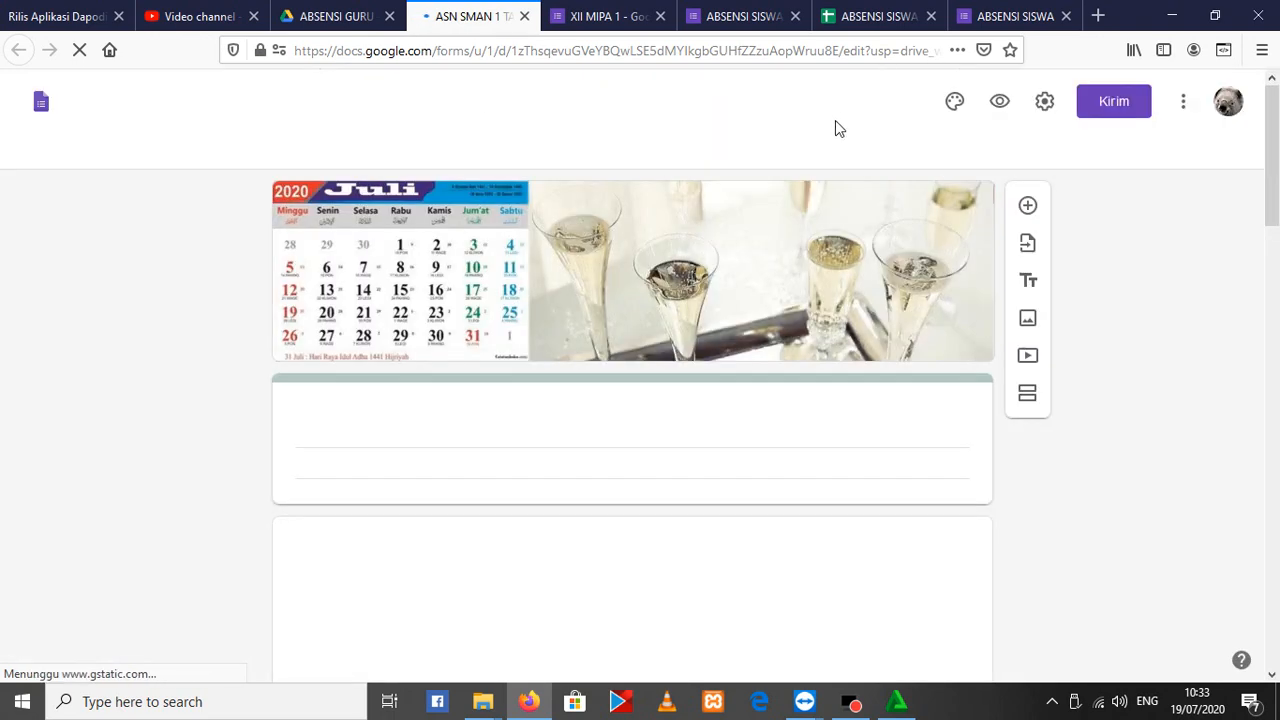
Start a preview of the ASN SMAN 1 TANAH GROGOT form and review the Timestamp column in the ABSENSI SISWA (Respons) spreadsheet
{"action": "left_click", "coordinate": [997, 102]}
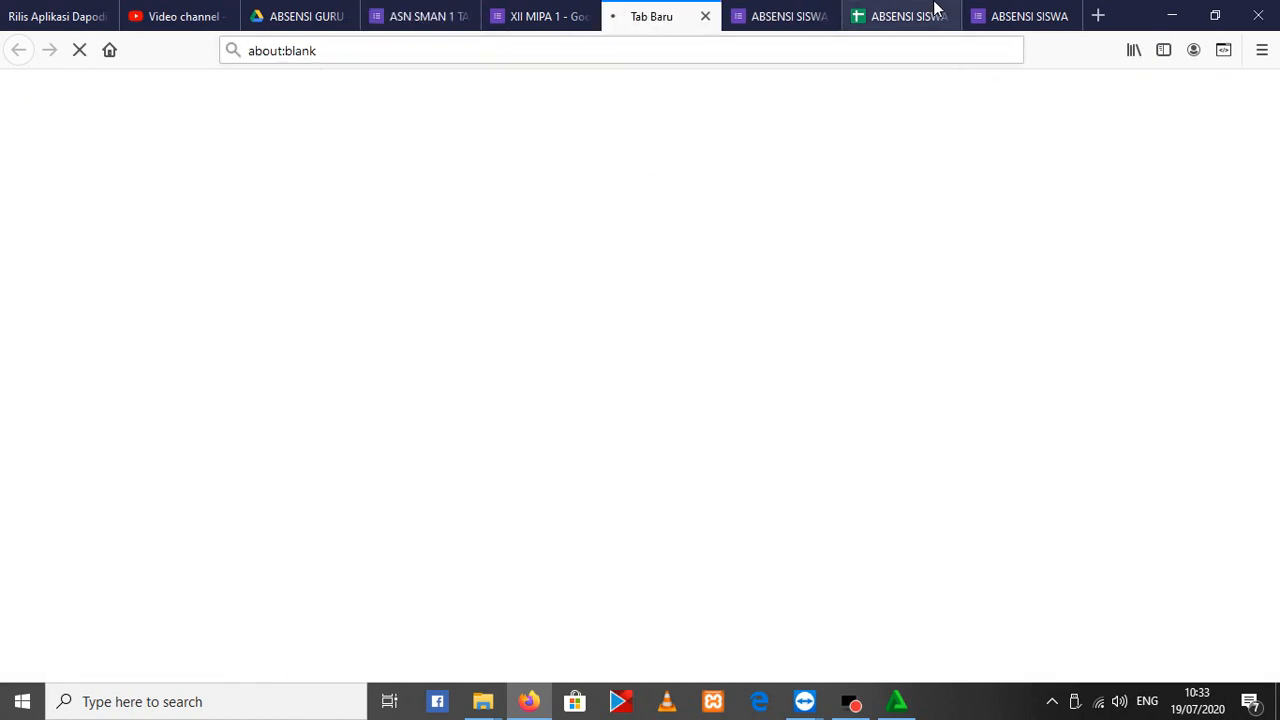
{"action": "left_click", "coordinate": [935, 5]}
{"action": "left_click", "coordinate": [151, 284]}
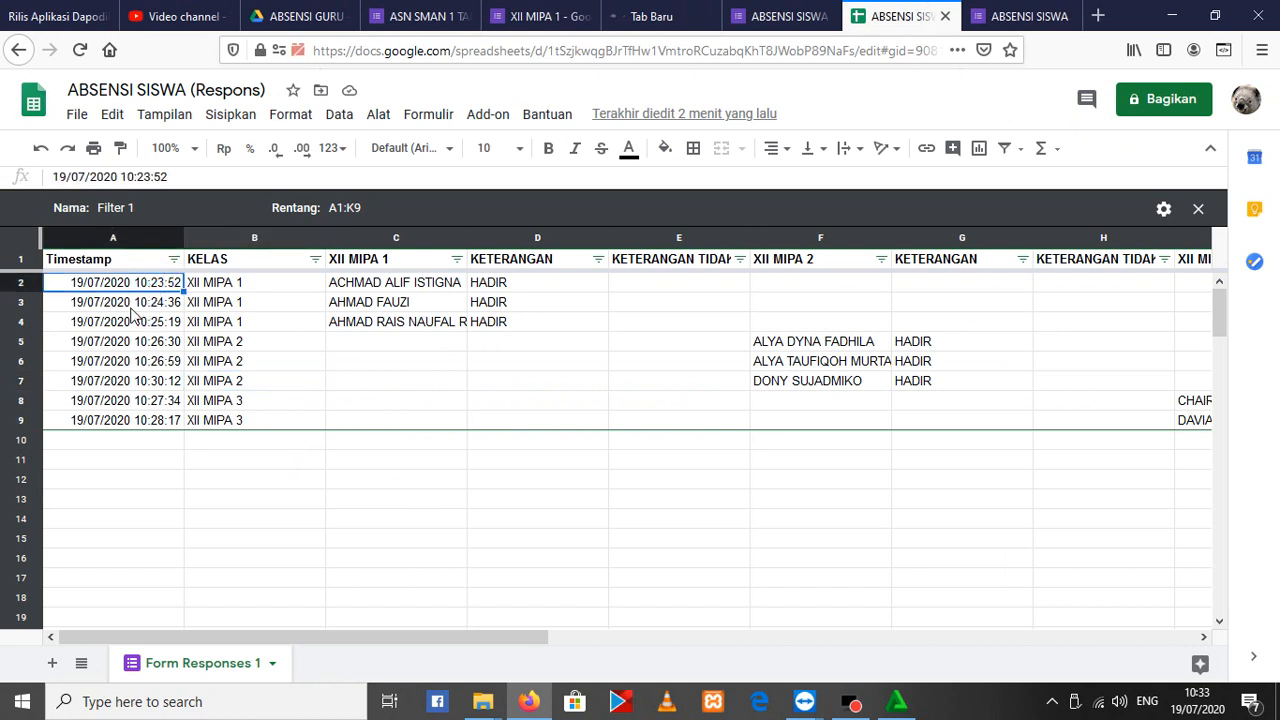
{"action": "left_click", "coordinate": [135, 448]}
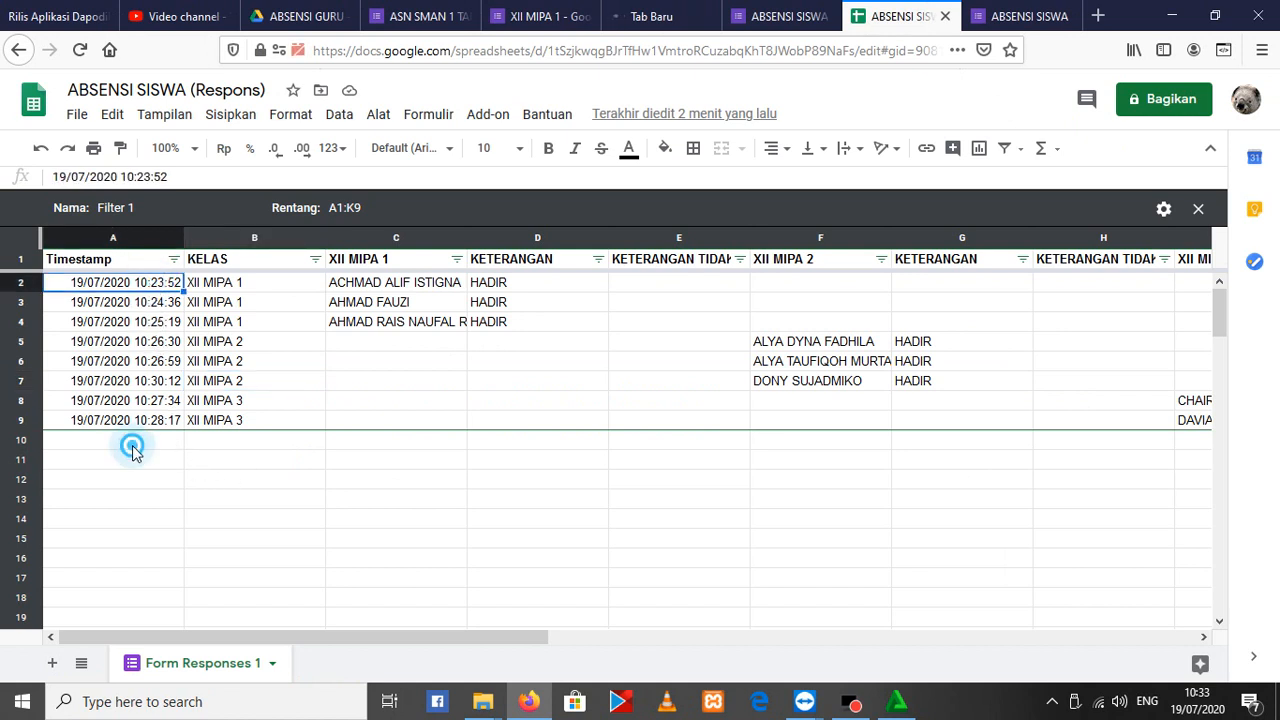
{"action": "scroll", "coordinate": [123, 514], "scroll_direction": "down", "scroll_amount": 1}
{"action": "scroll", "coordinate": [140, 540], "scroll_direction": "down", "scroll_amount": 9}
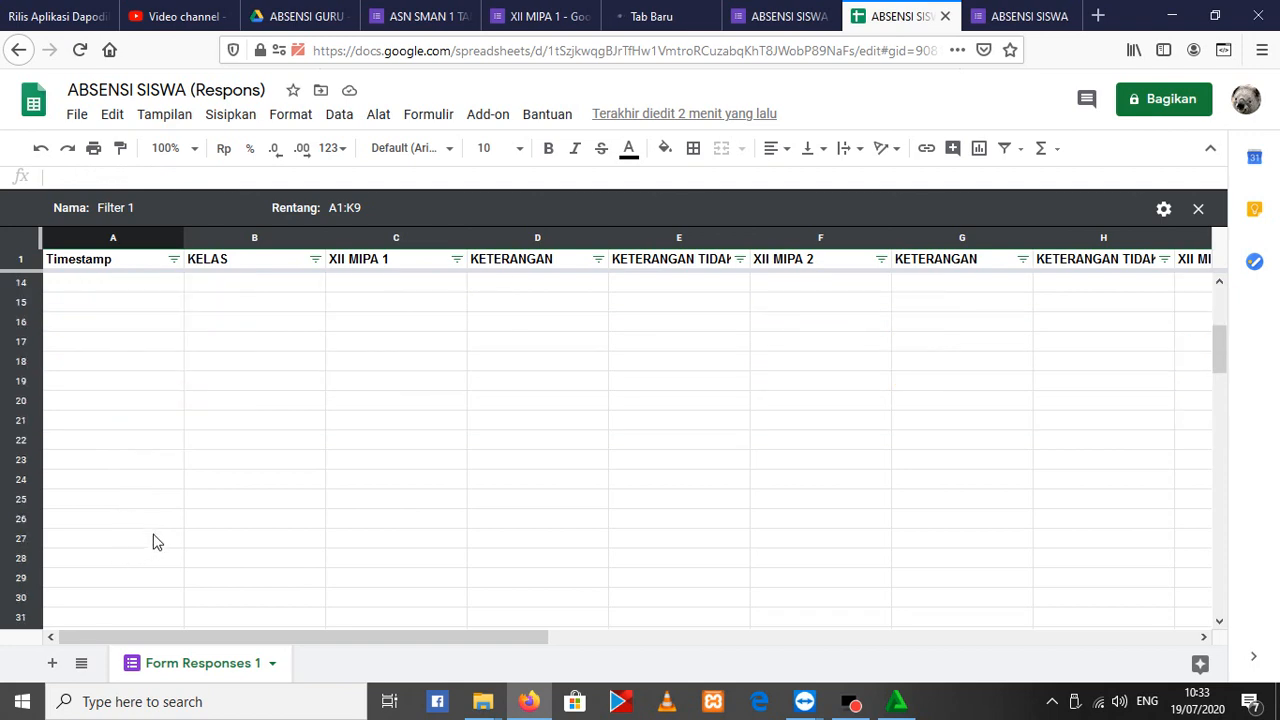
{"action": "scroll", "coordinate": [388, 545], "scroll_direction": "up", "scroll_amount": 10}
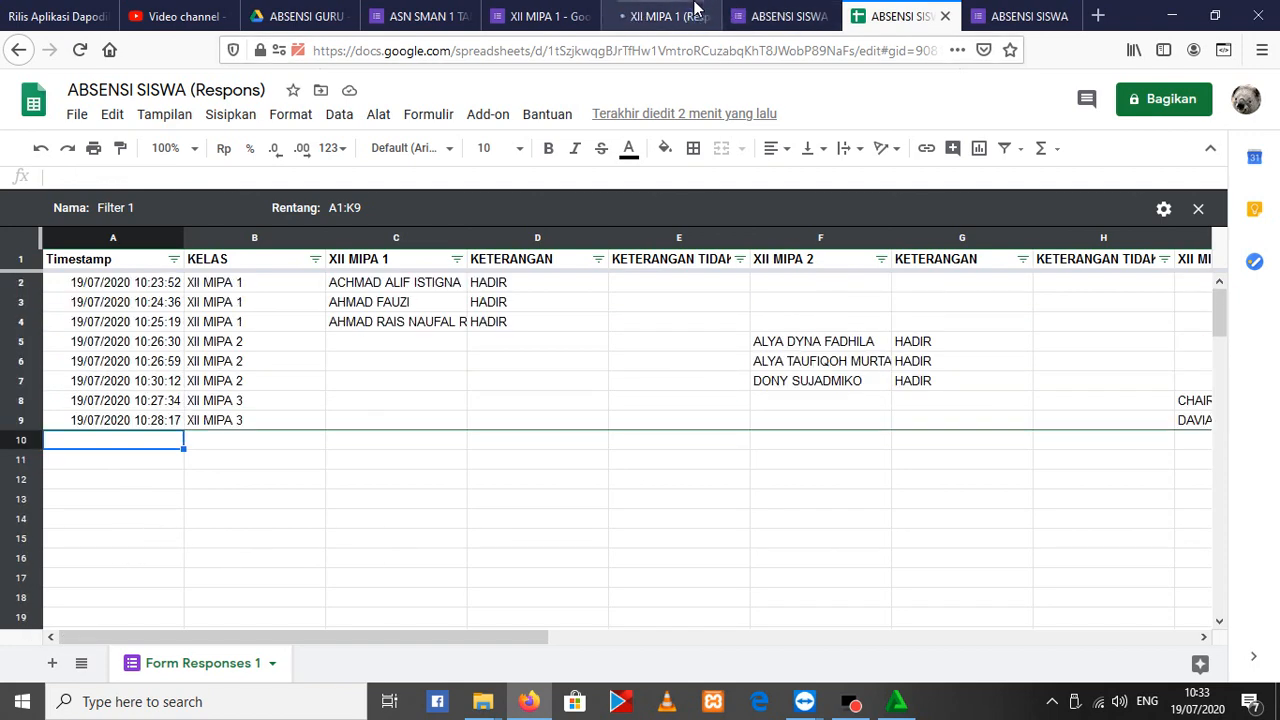
Close the XII MIPA 1 (Respons) spreadsheet and show the preview of the ASN SMAN 1 TANAH GROGOT form
{"action": "left_click", "coordinate": [694, 10]}
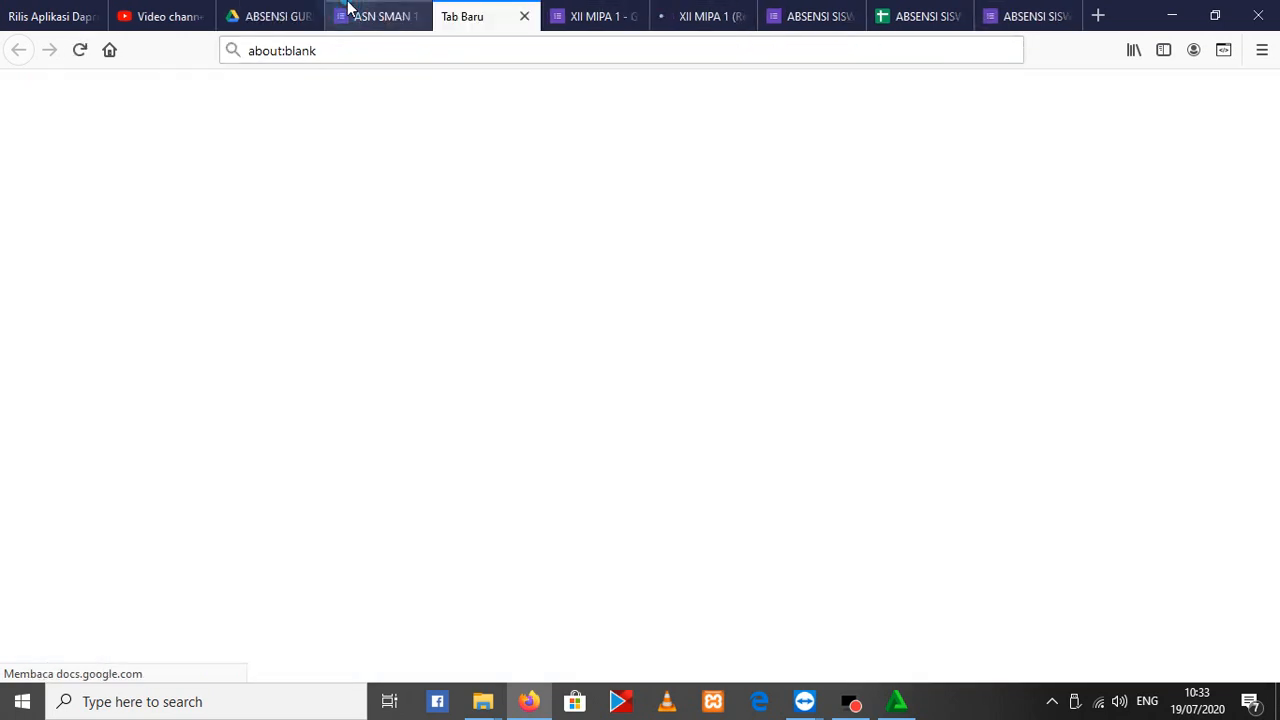
{"action": "left_click", "coordinate": [350, 5]}
{"action": "left_click", "coordinate": [547, 6]}
{"action": "left_click", "coordinate": [511, 7]}
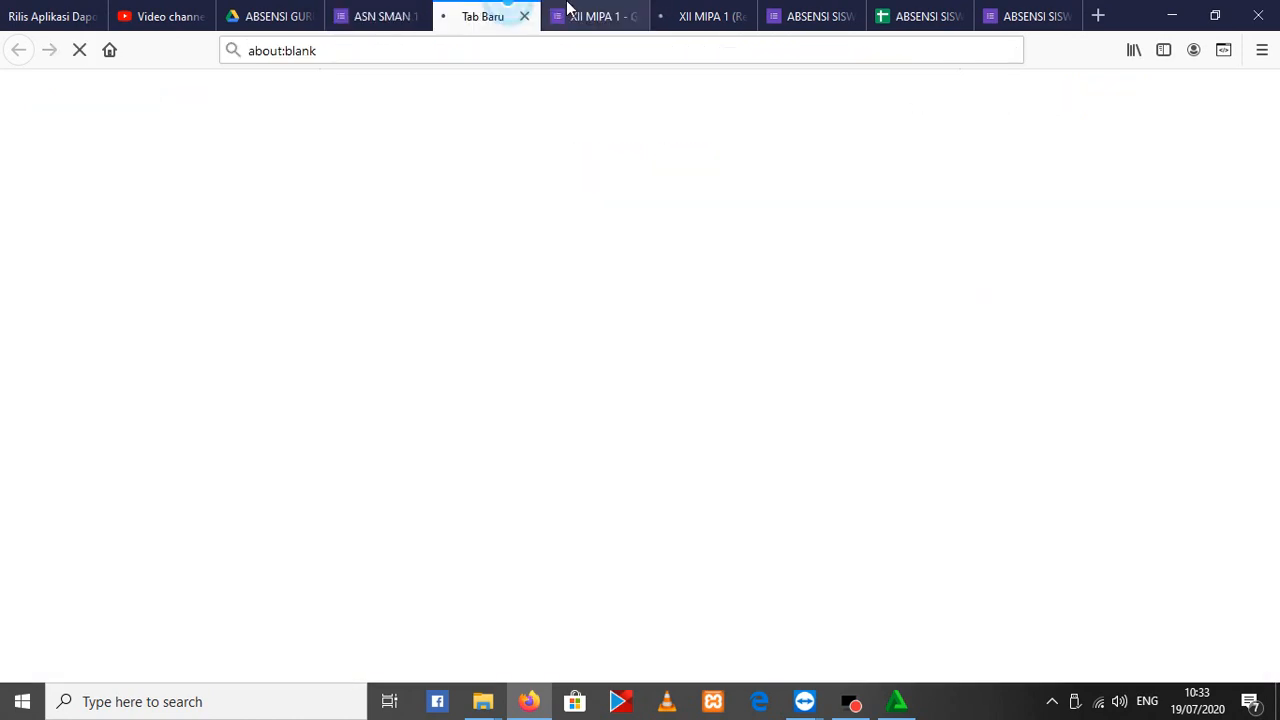
{"action": "left_click", "coordinate": [710, 14]}
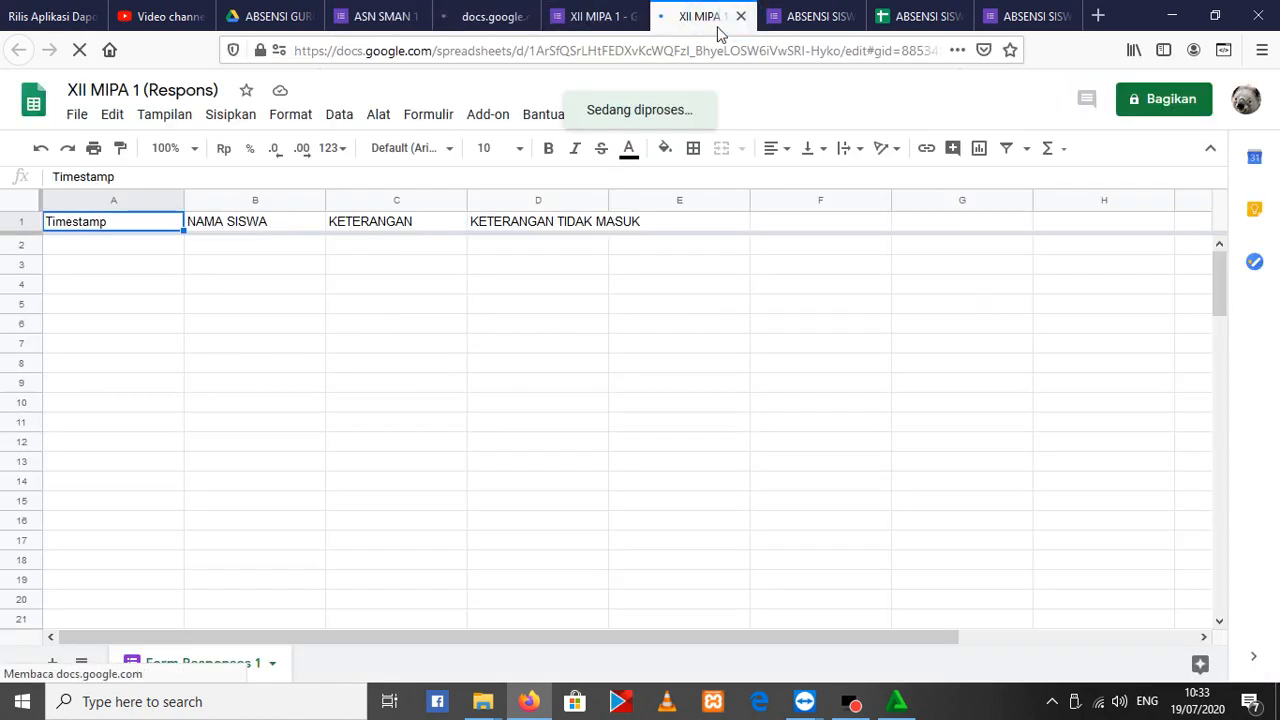
{"action": "key", "text": "ctrl+w"}
{"action": "left_click", "coordinate": [509, 14]}
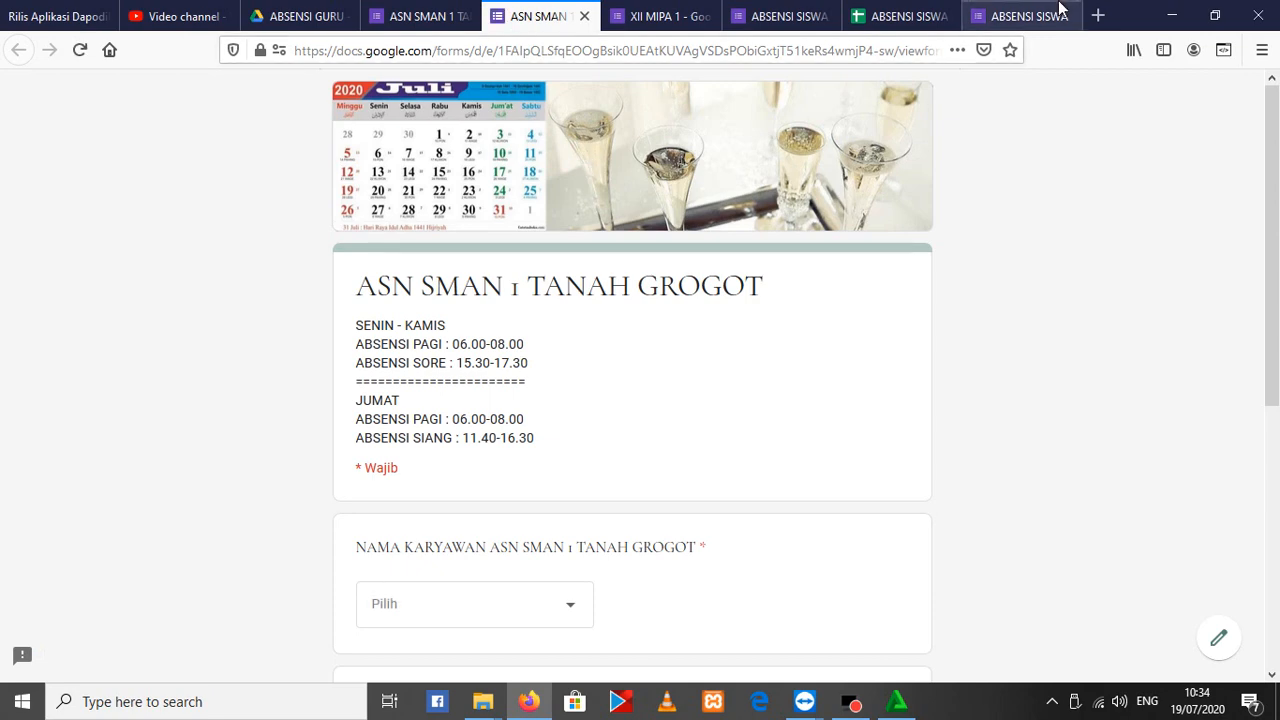
Open the spreadsheet linked to the responses of the ASN SMAN 1 TANAH GROGOT form
{"action": "left_click", "coordinate": [425, 16]}
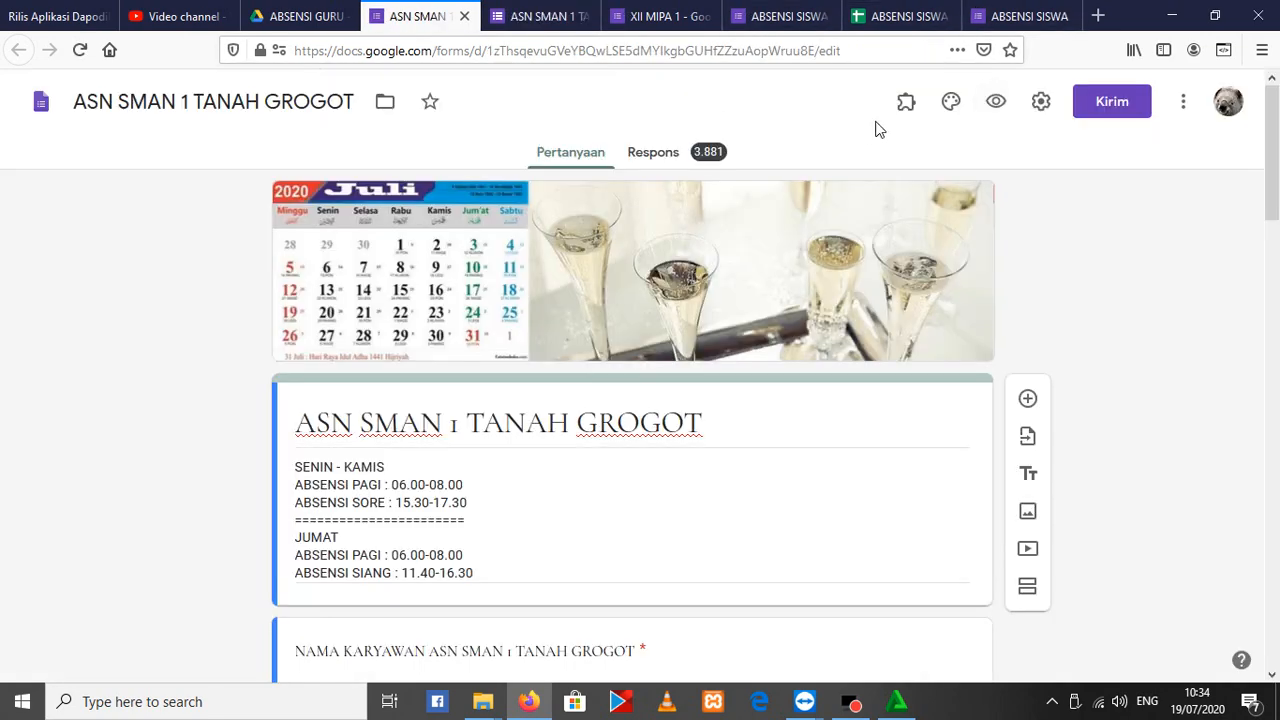
{"action": "left_click", "coordinate": [667, 153]}
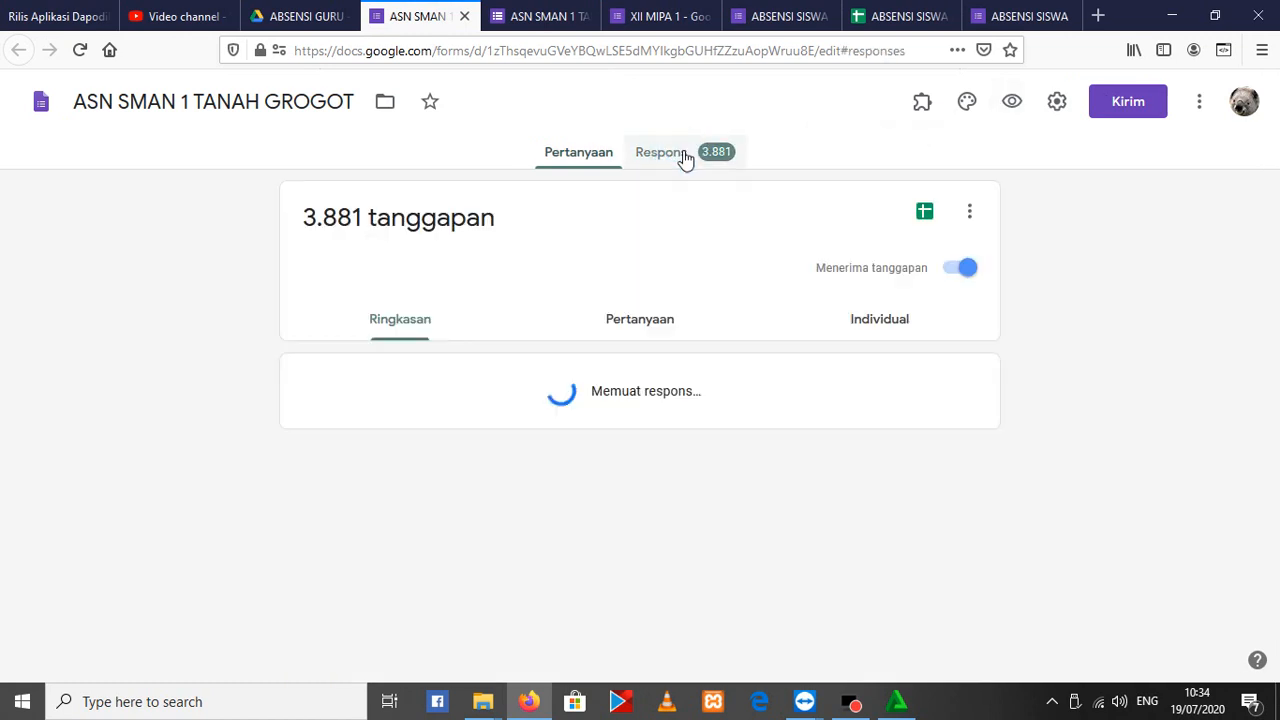
{"action": "left_click", "coordinate": [924, 212]}
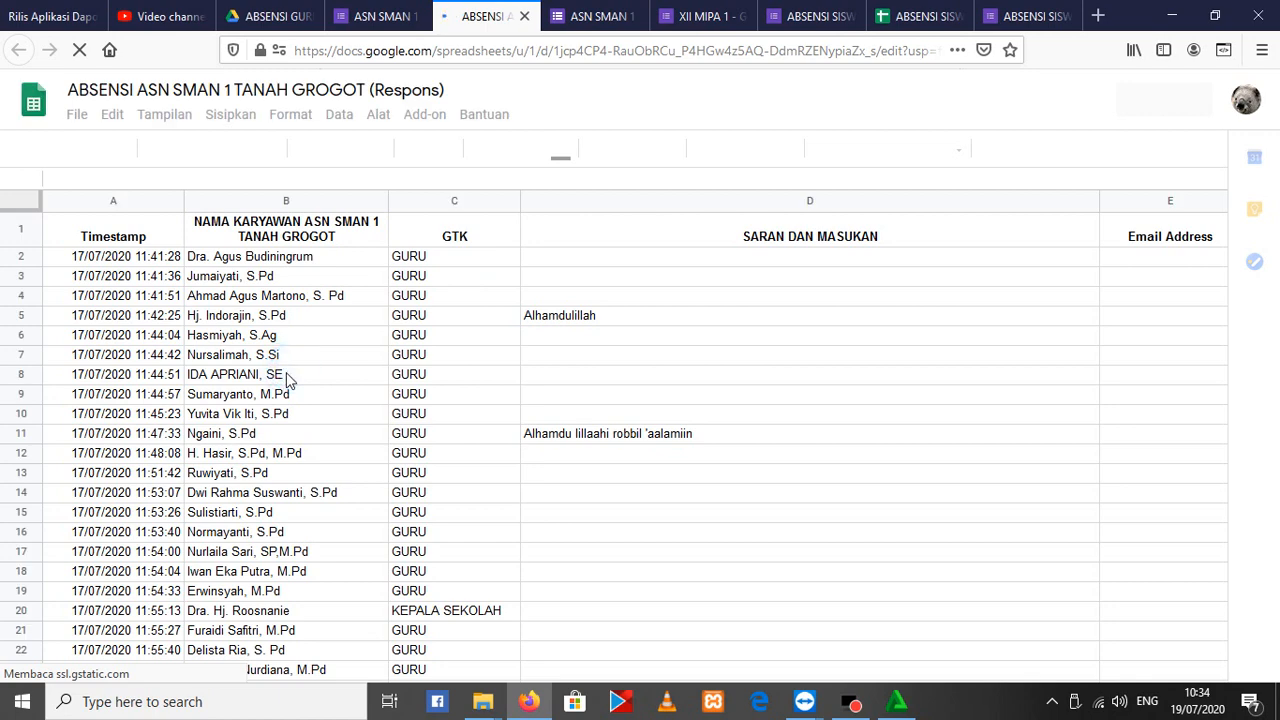
Look through the teacher attendance entries and their timestamps on the ABSEN SAAT INI sheet
{"action": "scroll", "coordinate": [315, 320], "scroll_direction": "down", "scroll_amount": 5}
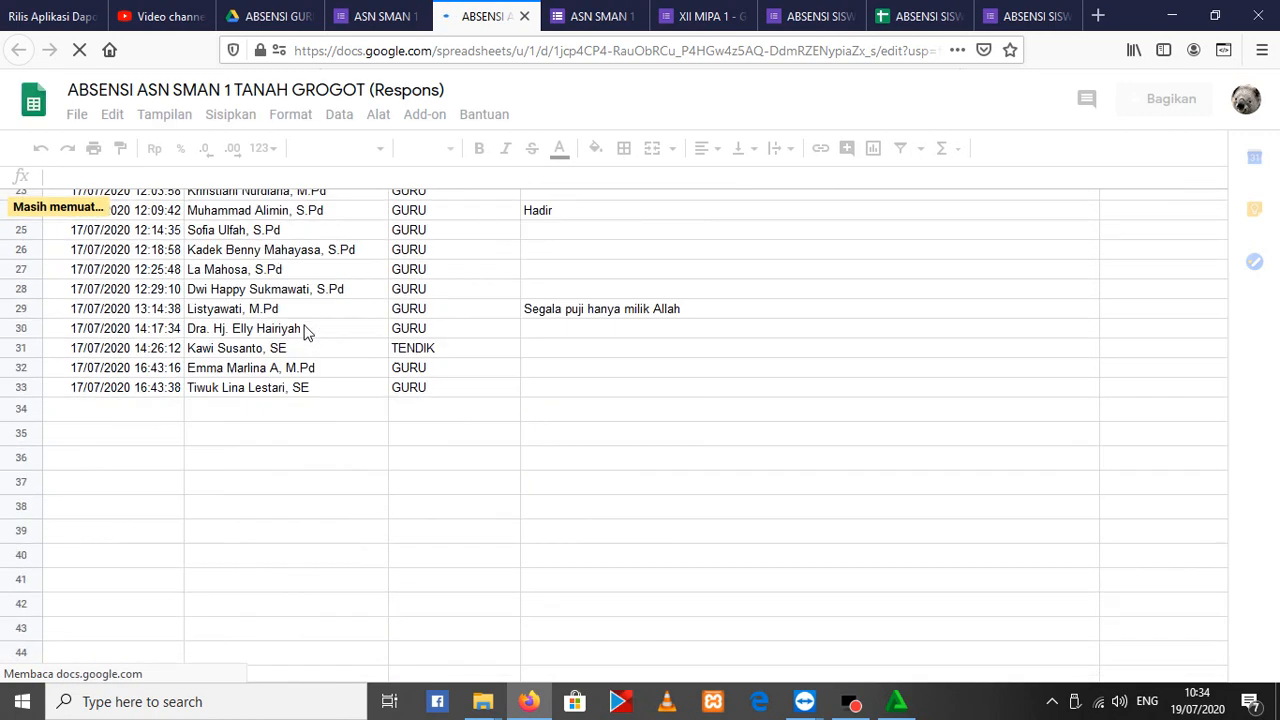
{"action": "scroll", "coordinate": [296, 372], "scroll_direction": "up", "scroll_amount": 5}
{"action": "scroll", "coordinate": [296, 372], "scroll_direction": "up", "scroll_amount": 3}
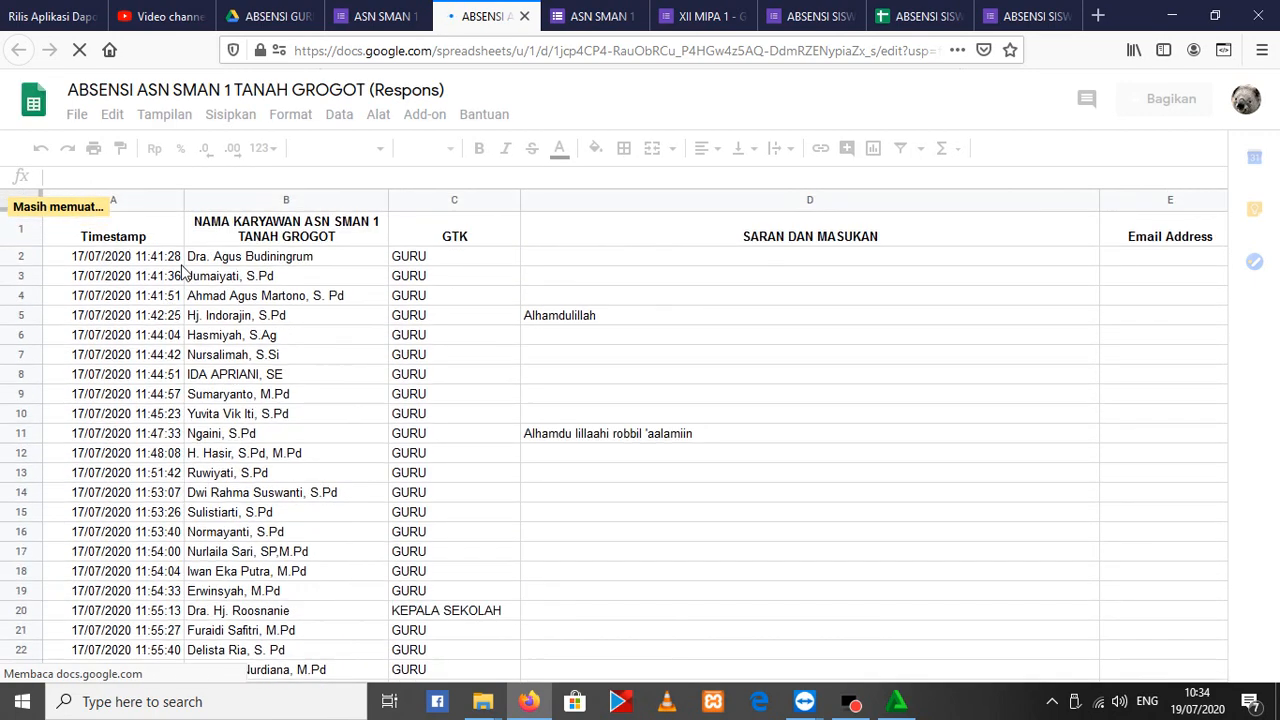
{"action": "scroll", "coordinate": [183, 280], "scroll_direction": "down", "scroll_amount": 6}
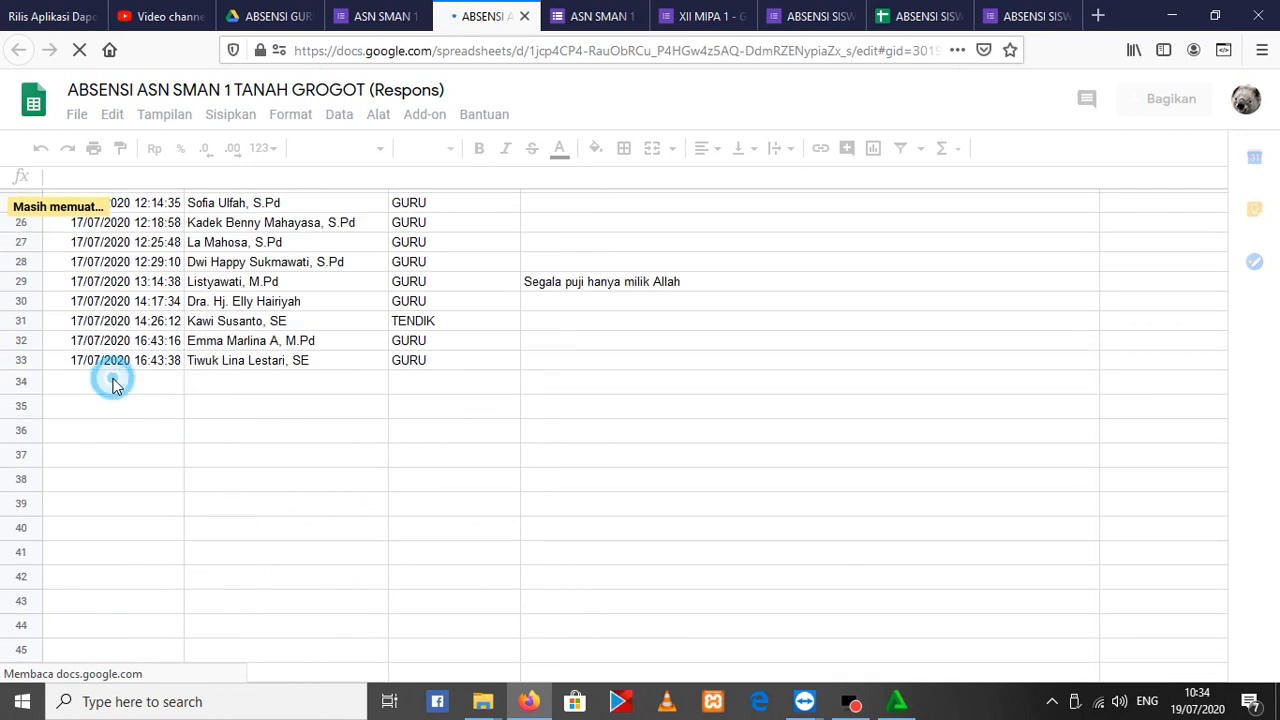
{"action": "scroll", "coordinate": [150, 392], "scroll_direction": "down", "scroll_amount": 3}
{"action": "scroll", "coordinate": [240, 410], "scroll_direction": "up", "scroll_amount": 10}
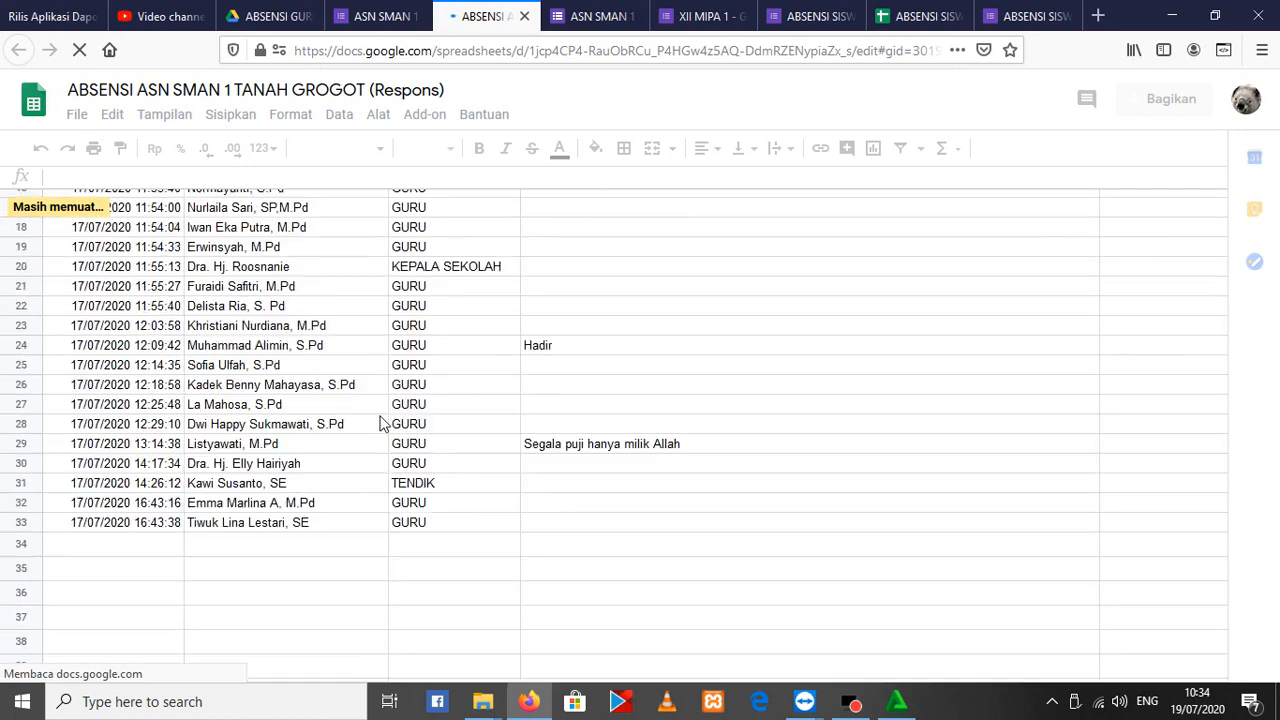
{"action": "scroll", "coordinate": [185, 305], "scroll_direction": "down", "scroll_amount": 9}
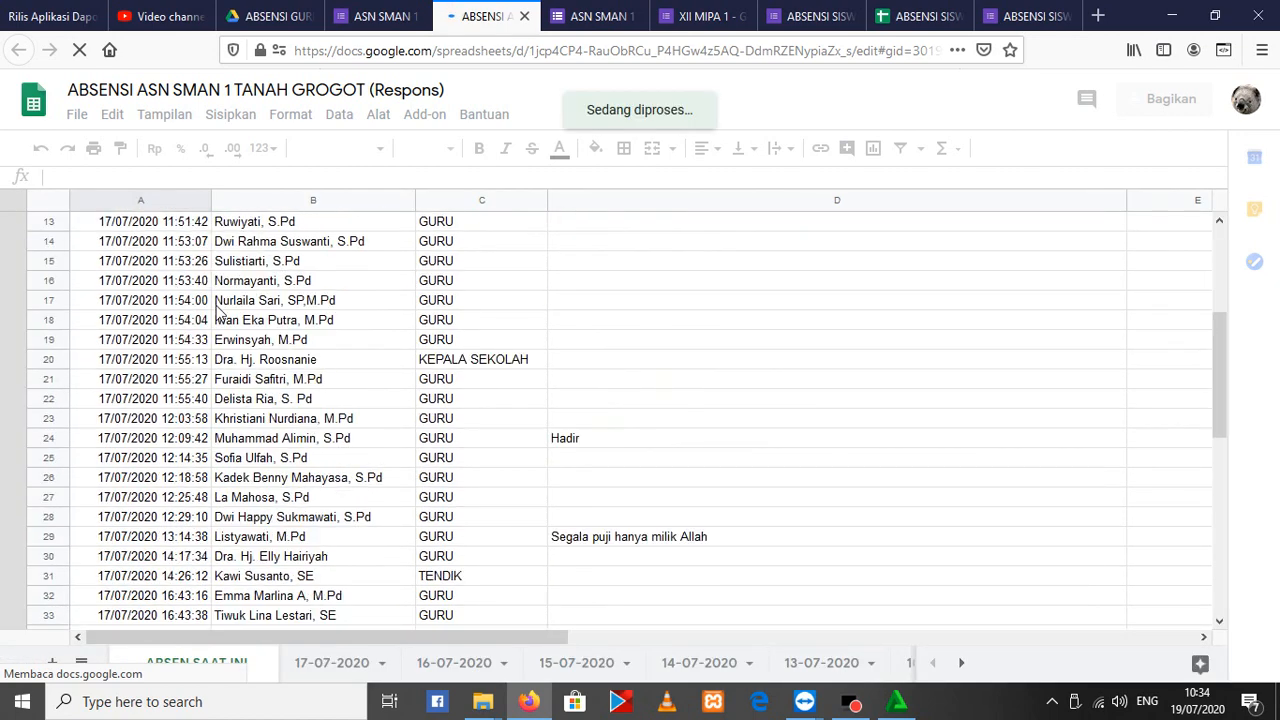
{"action": "scroll", "coordinate": [434, 384], "scroll_direction": "down", "scroll_amount": 4}
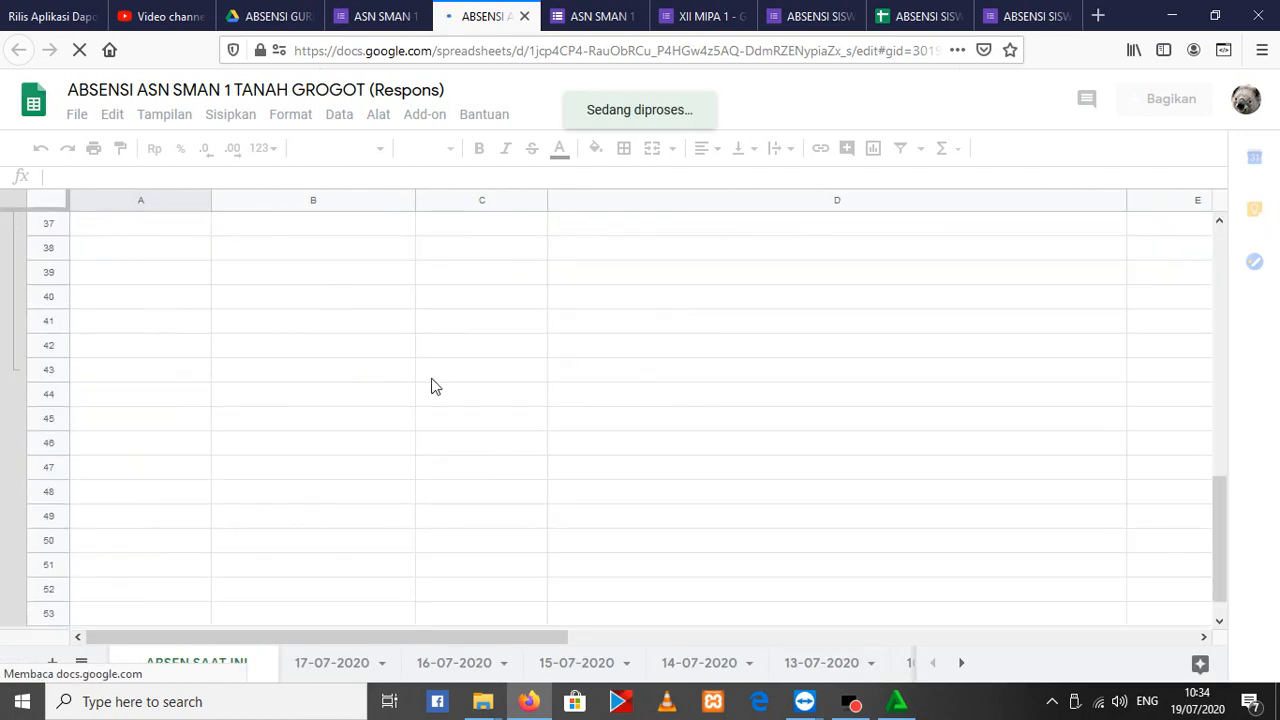
{"action": "scroll", "coordinate": [433, 390], "scroll_direction": "up", "scroll_amount": 7}
{"action": "scroll", "coordinate": [433, 390], "scroll_direction": "up", "scroll_amount": 6}
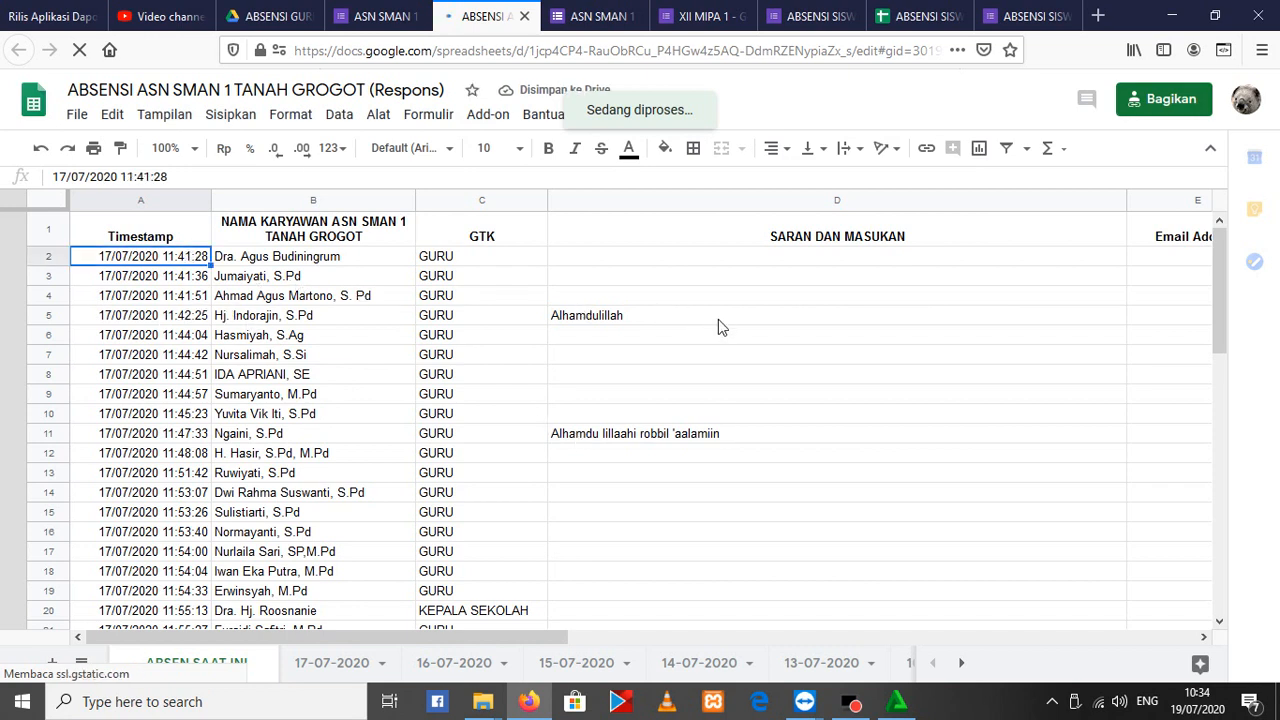
Copy the attendance entries in rows 2 to 33, columns A to E, of the ABSEN SAAT INI sheet
{"action": "left_click_drag", "start_coordinate": [954, 409], "coordinate": [1149, 551]}
{"action": "scroll", "coordinate": [1086, 540], "scroll_direction": "down", "scroll_amount": 2}
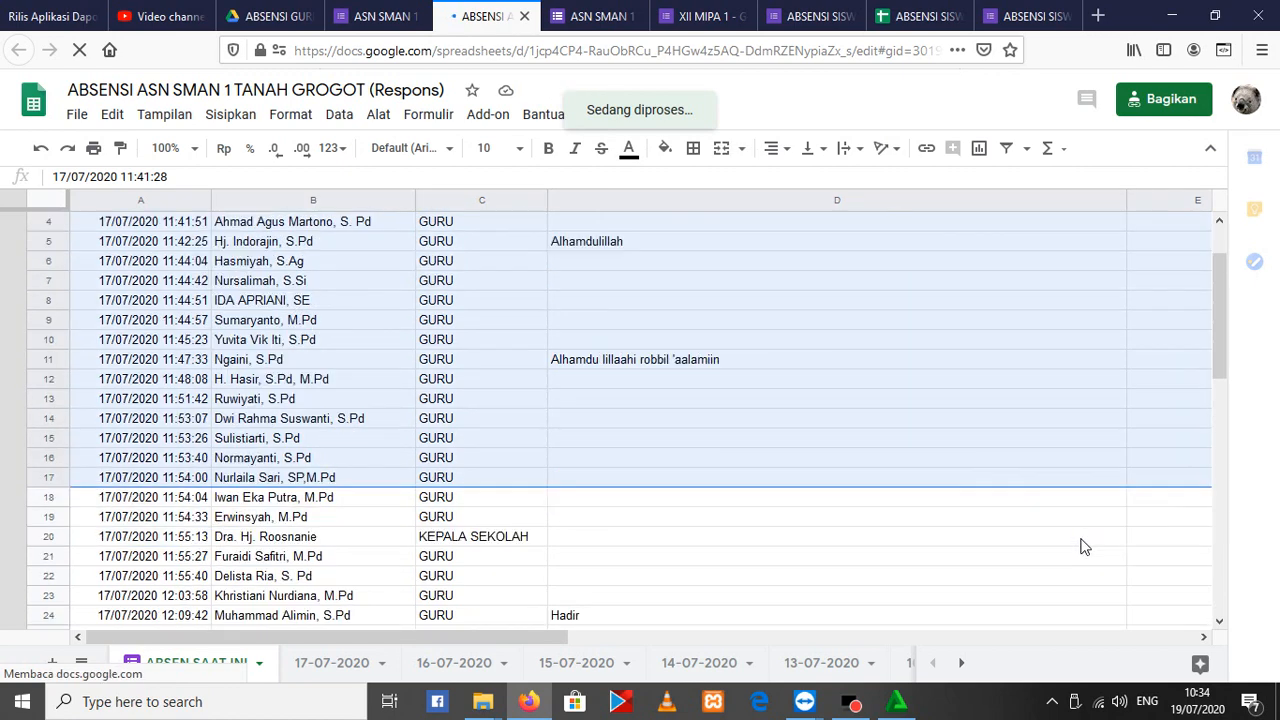
{"action": "scroll", "coordinate": [1100, 555], "scroll_direction": "down", "scroll_amount": 2}
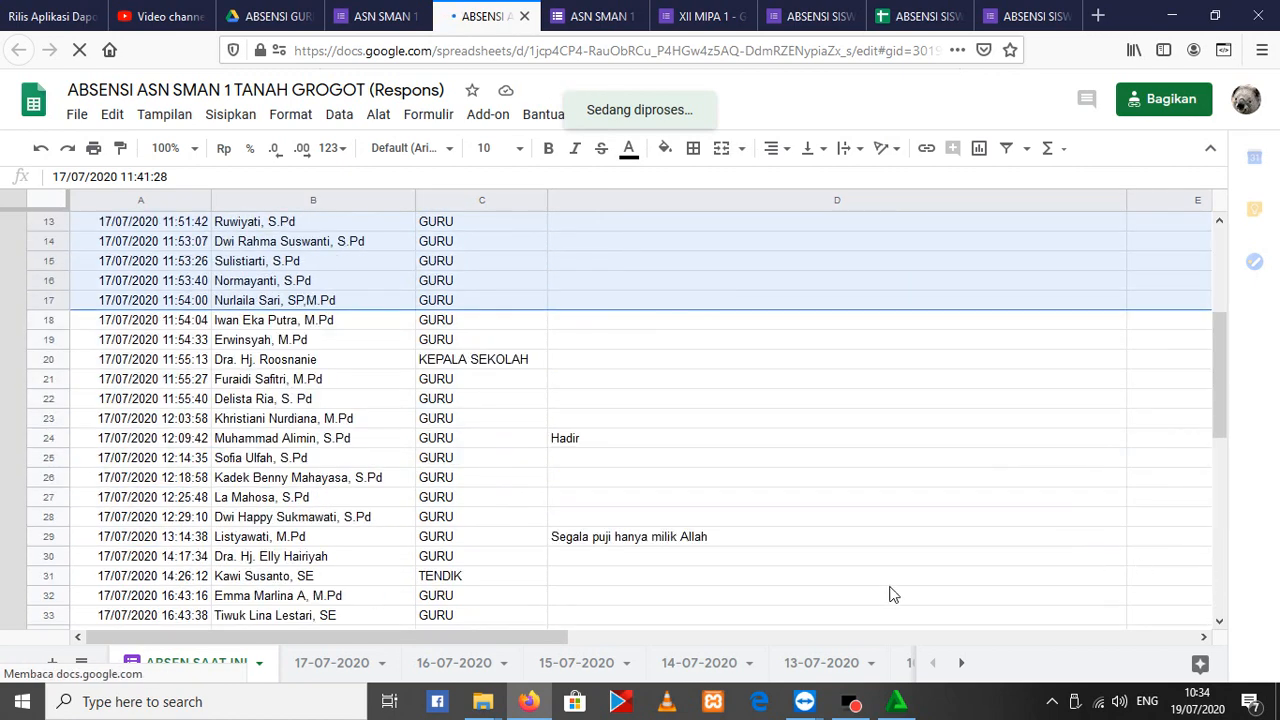
{"action": "scroll", "coordinate": [500, 515], "scroll_direction": "down", "scroll_amount": 5}
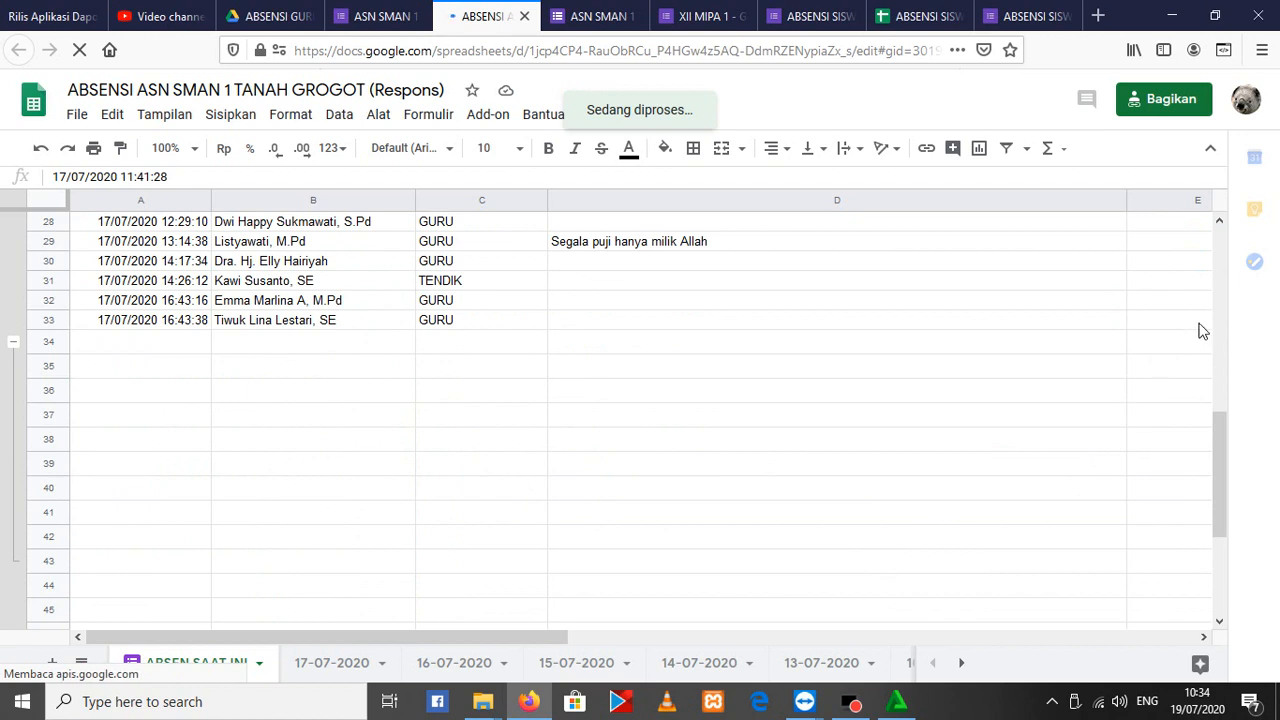
{"action": "left_click", "coordinate": [1196, 322], "text": "shift"}
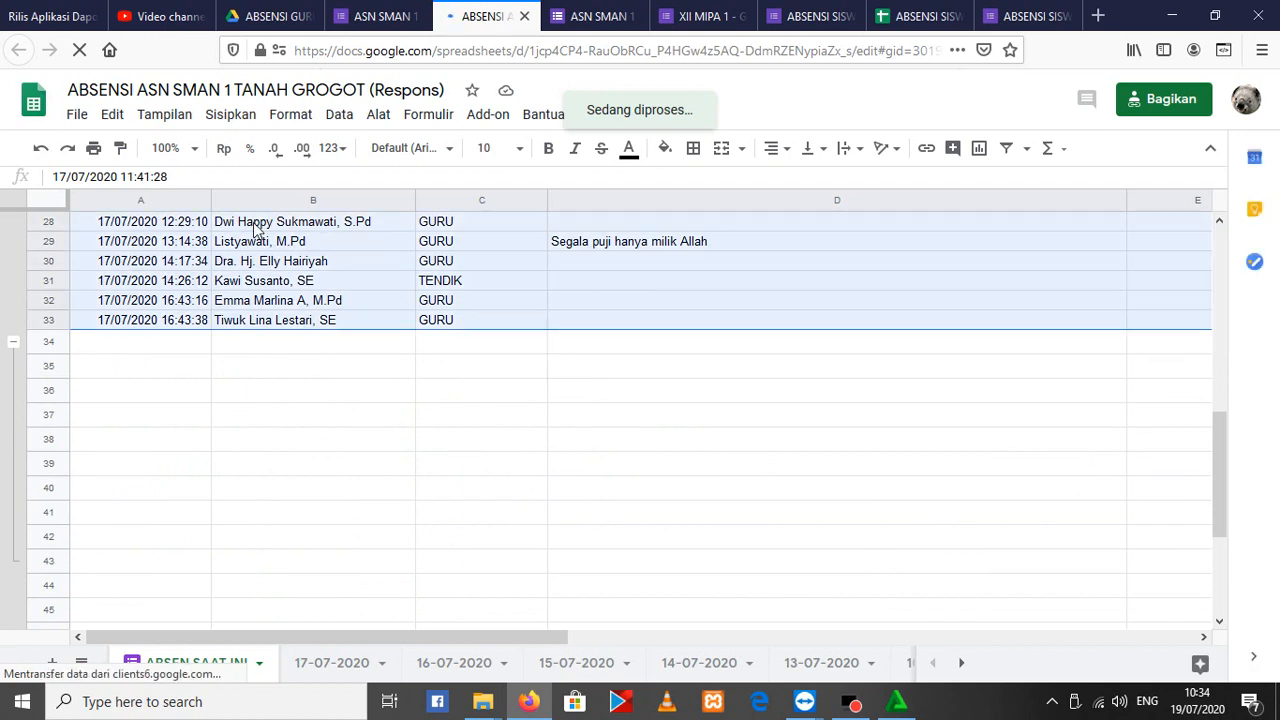
{"action": "right_click", "coordinate": [265, 257]}
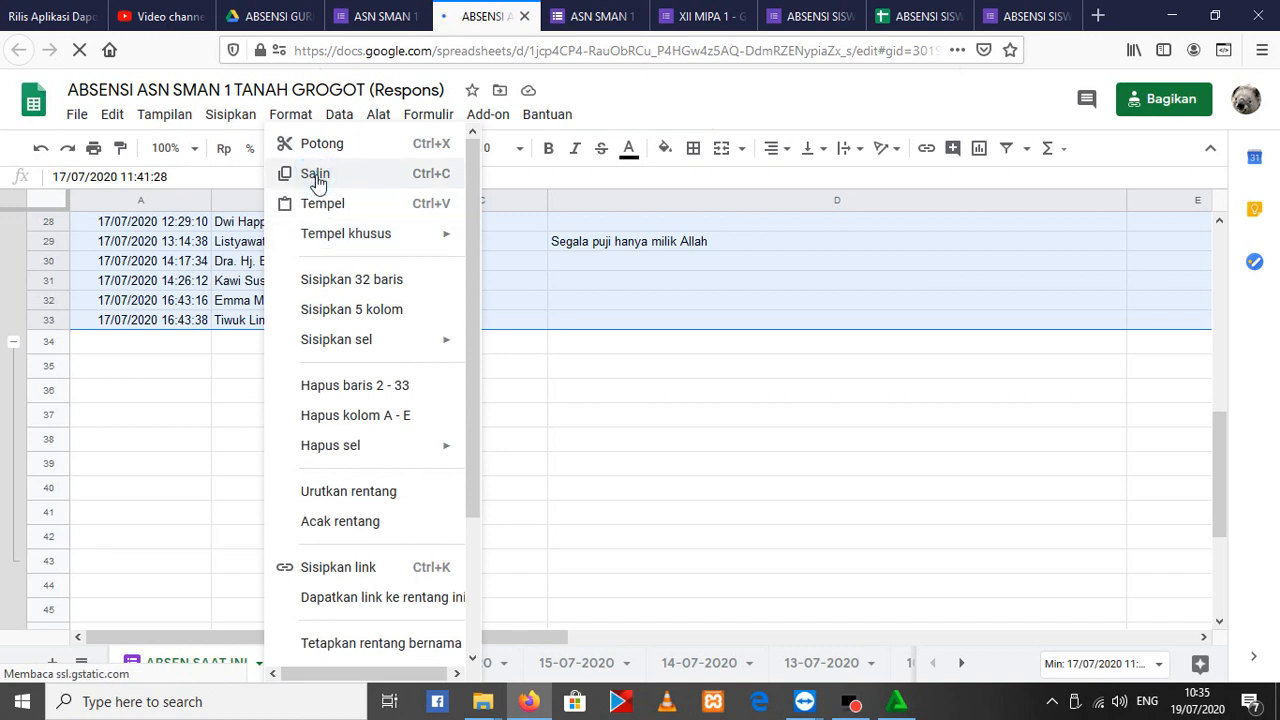
{"action": "left_click", "coordinate": [318, 173]}
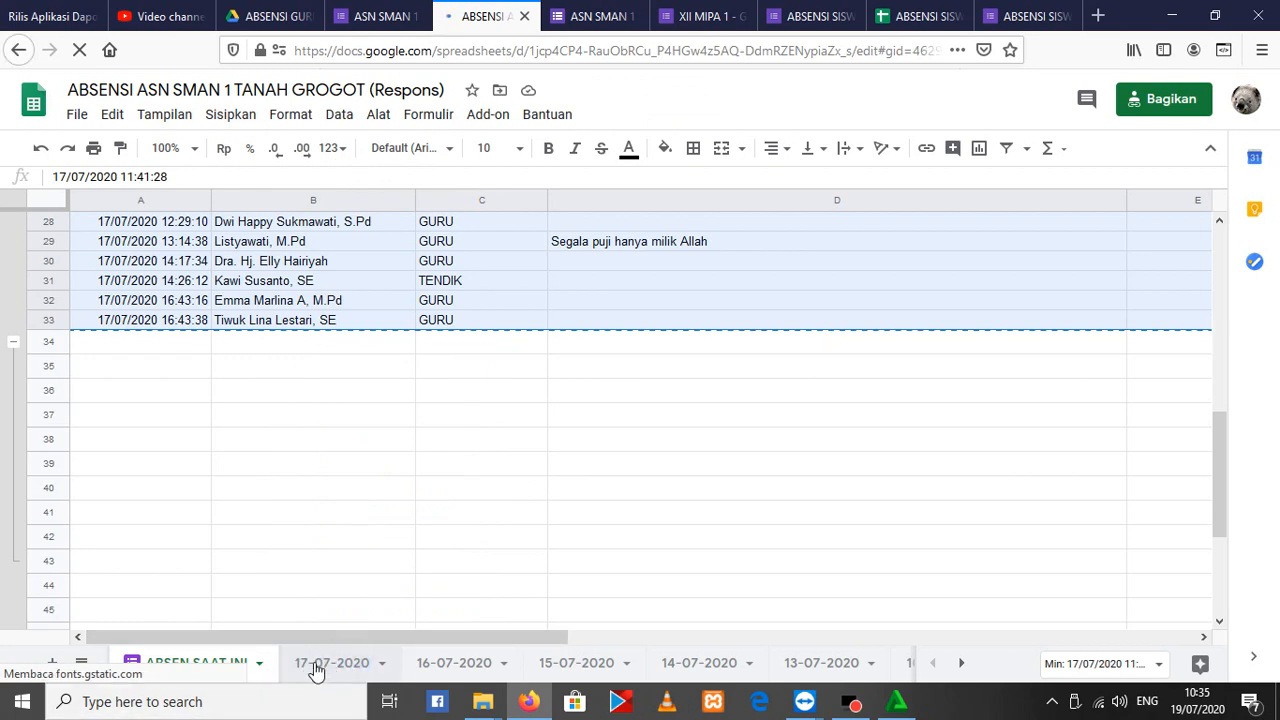
Paste the copied attendance entries into the 17-07-2020 sheet starting at cell F5
{"action": "left_click", "coordinate": [331, 674]}
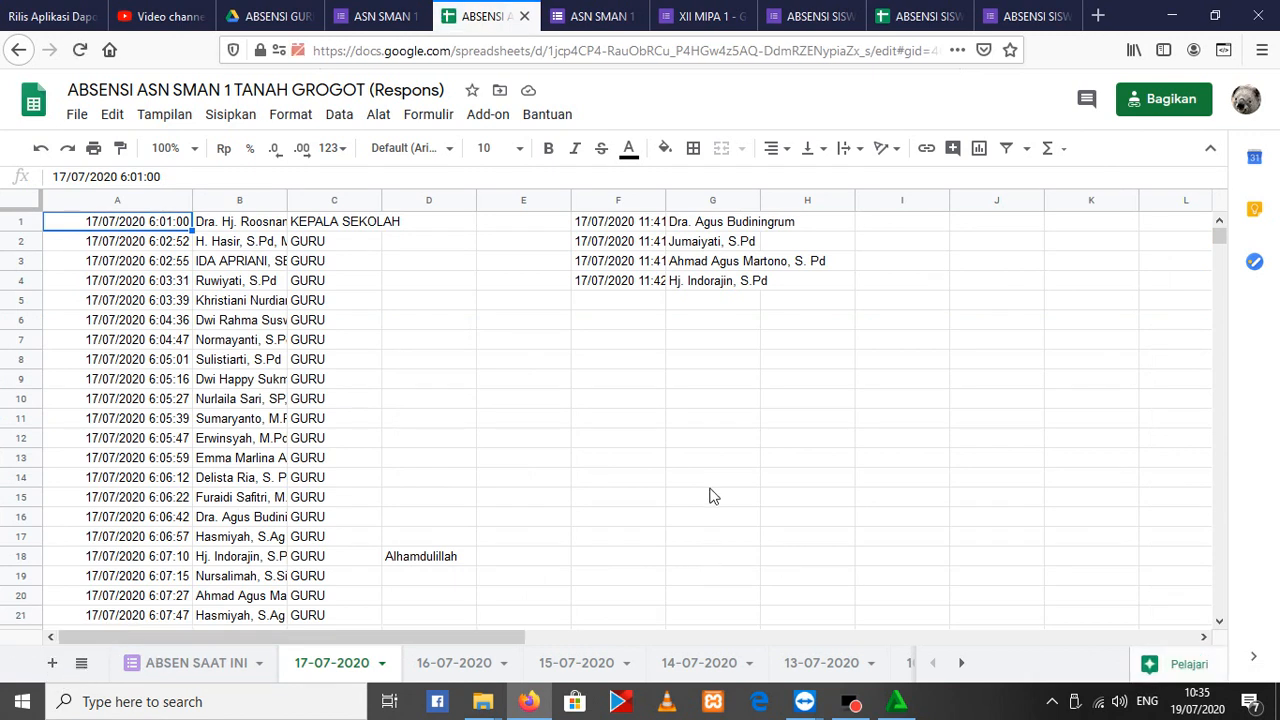
{"action": "left_click", "coordinate": [645, 221]}
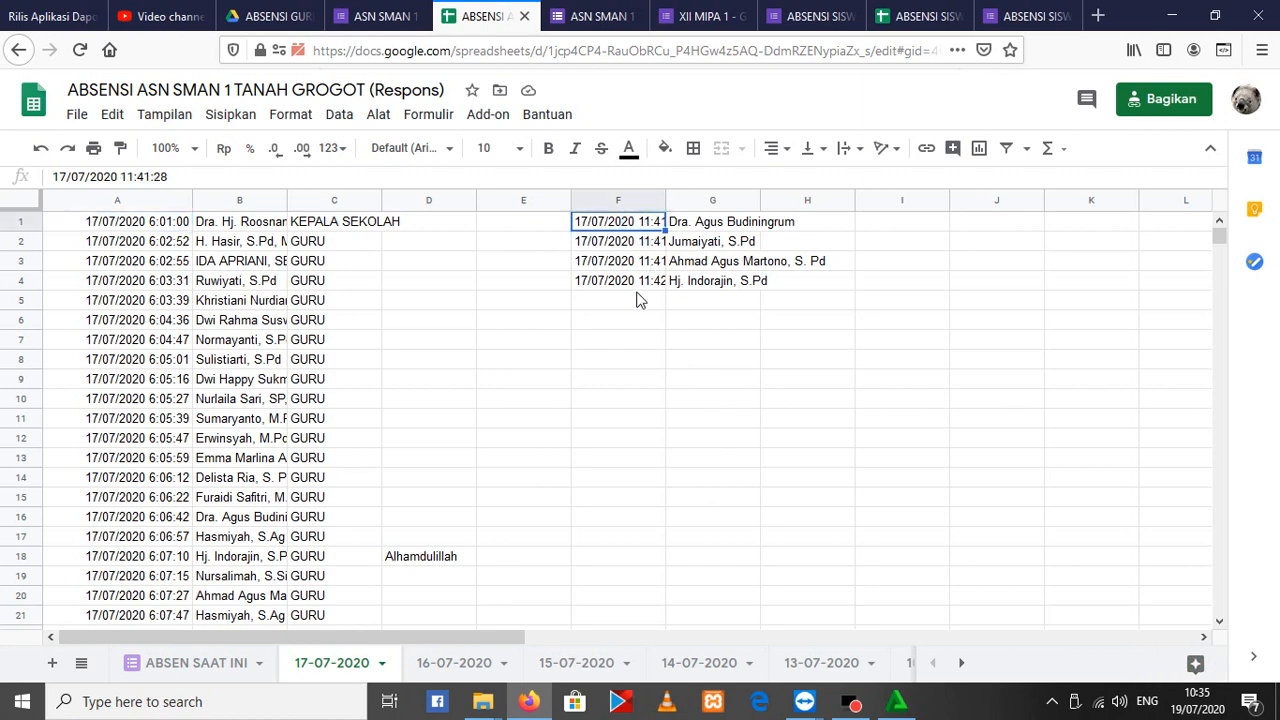
{"action": "left_click", "coordinate": [632, 300]}
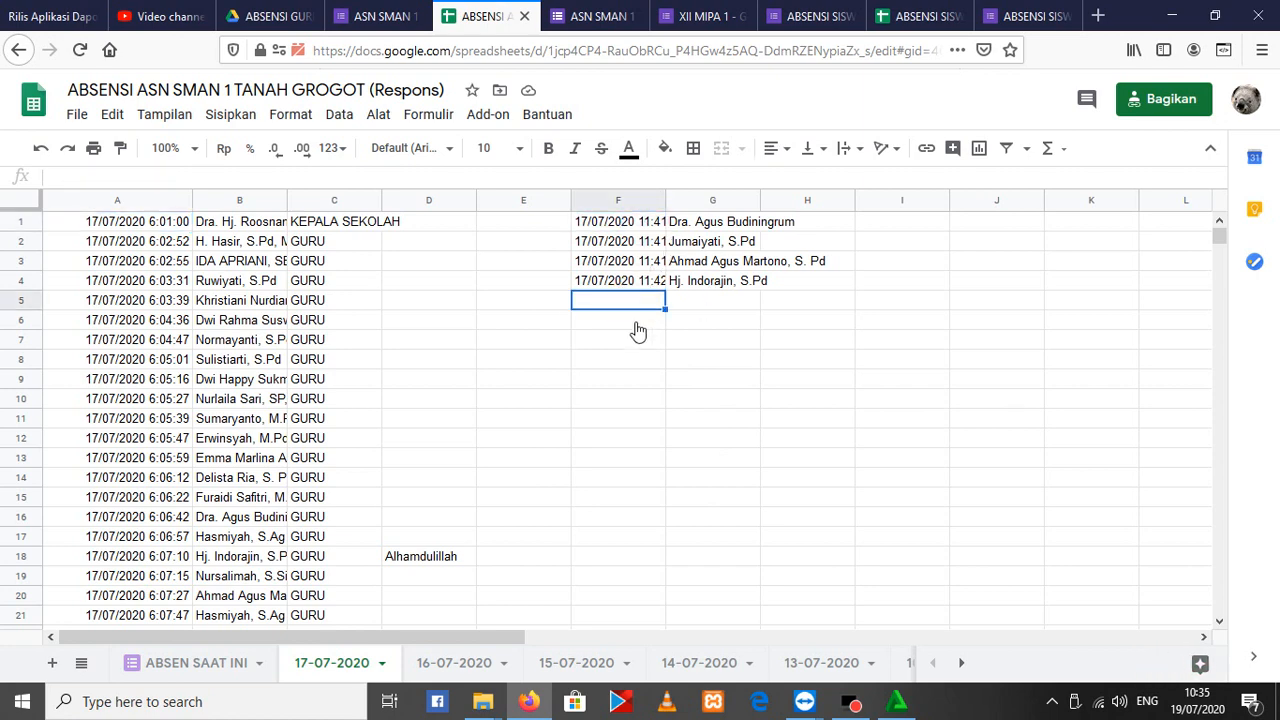
{"action": "right_click", "coordinate": [634, 306]}
{"action": "left_click", "coordinate": [760, 205]}
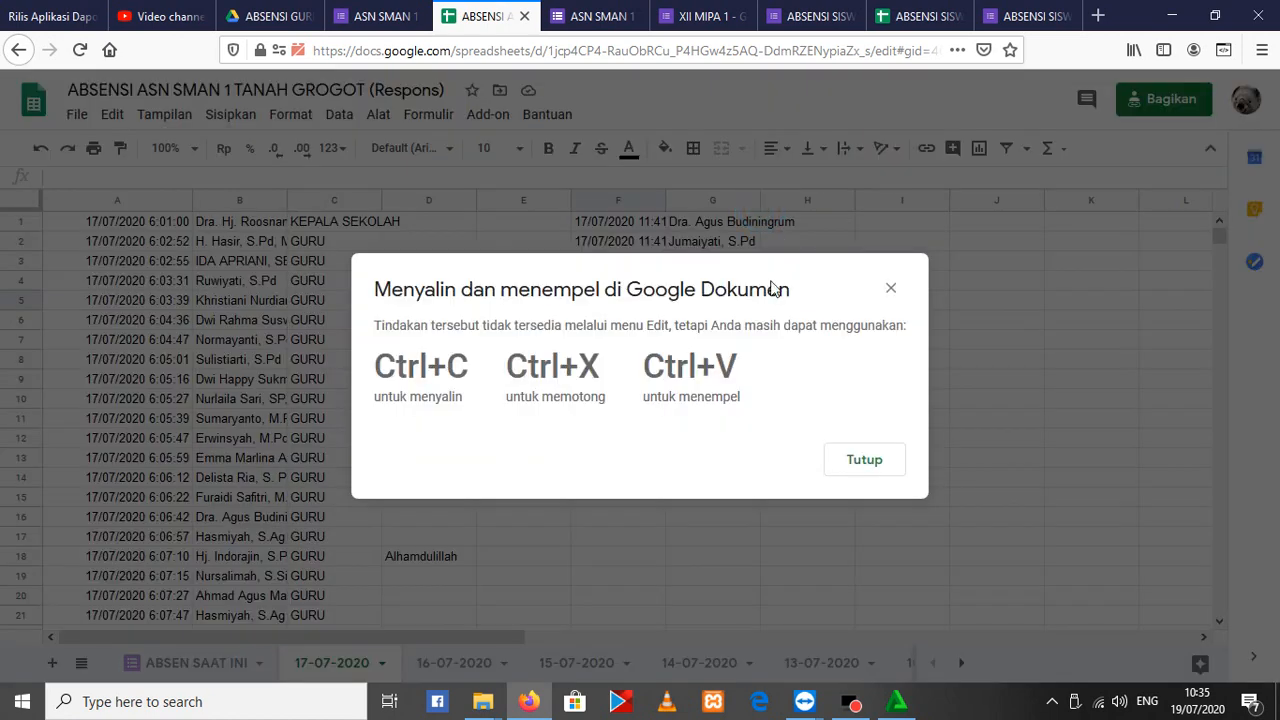
{"action": "left_click", "coordinate": [858, 463]}
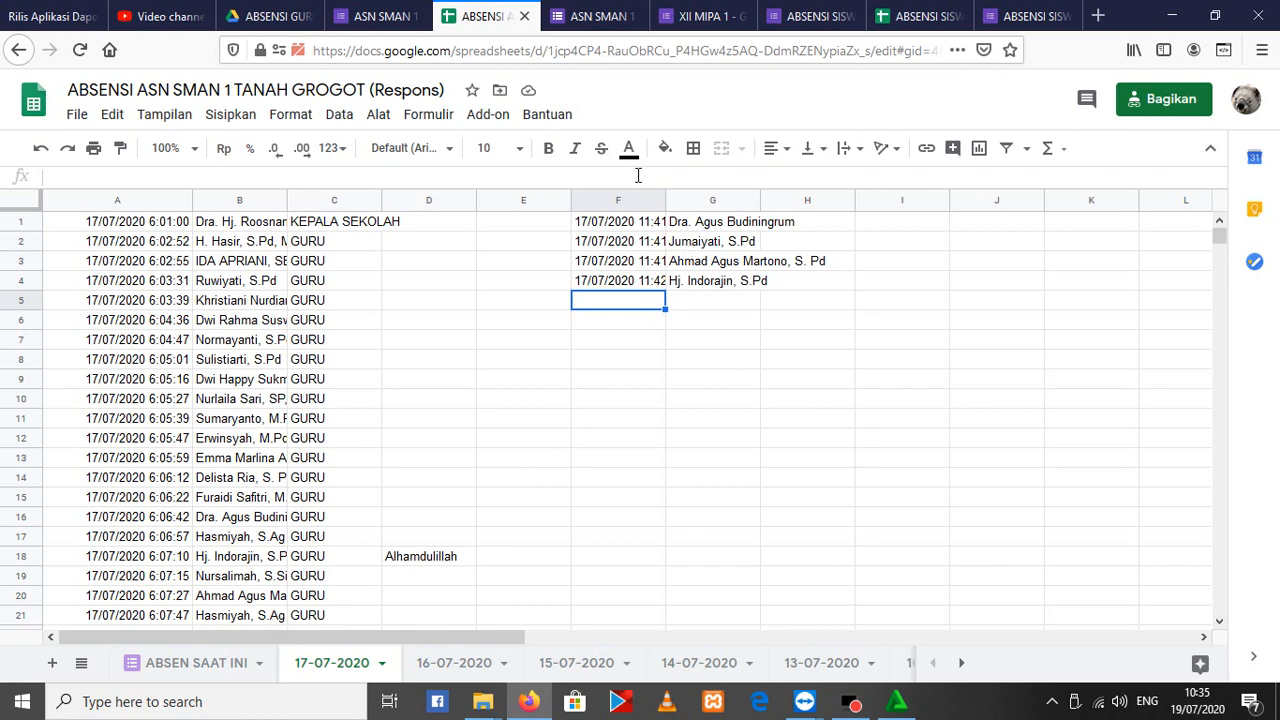
{"action": "key", "text": "ctrl+v"}
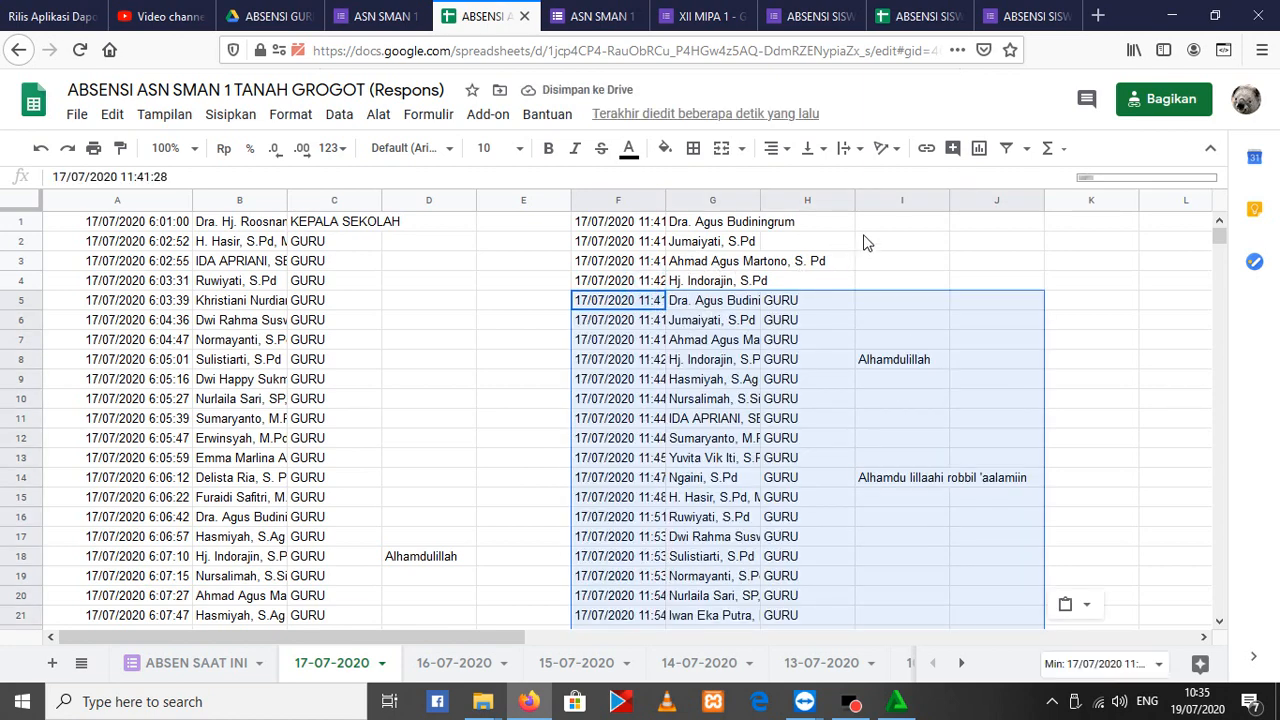
{"action": "key", "text": "Up"}
{"action": "left_click", "coordinate": [913, 227], "text": "shift"}
{"action": "left_click", "coordinate": [986, 214], "text": "shift"}
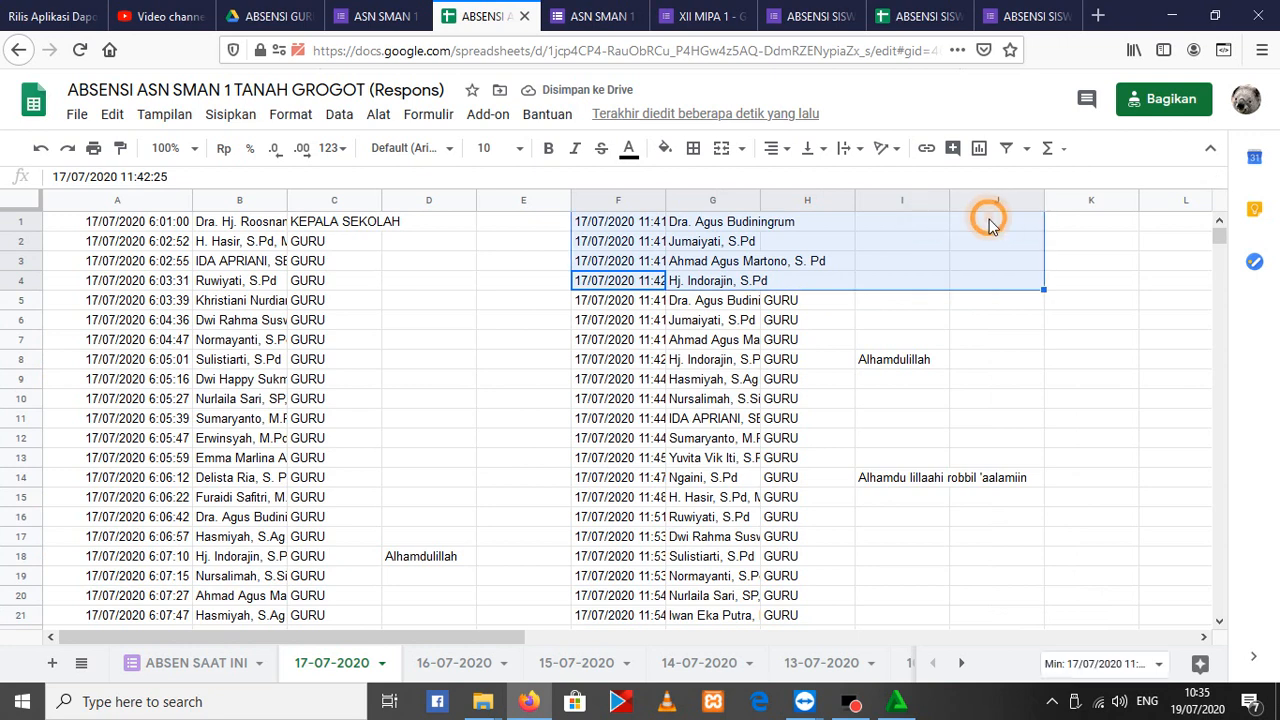
{"action": "right_click", "coordinate": [986, 214]}
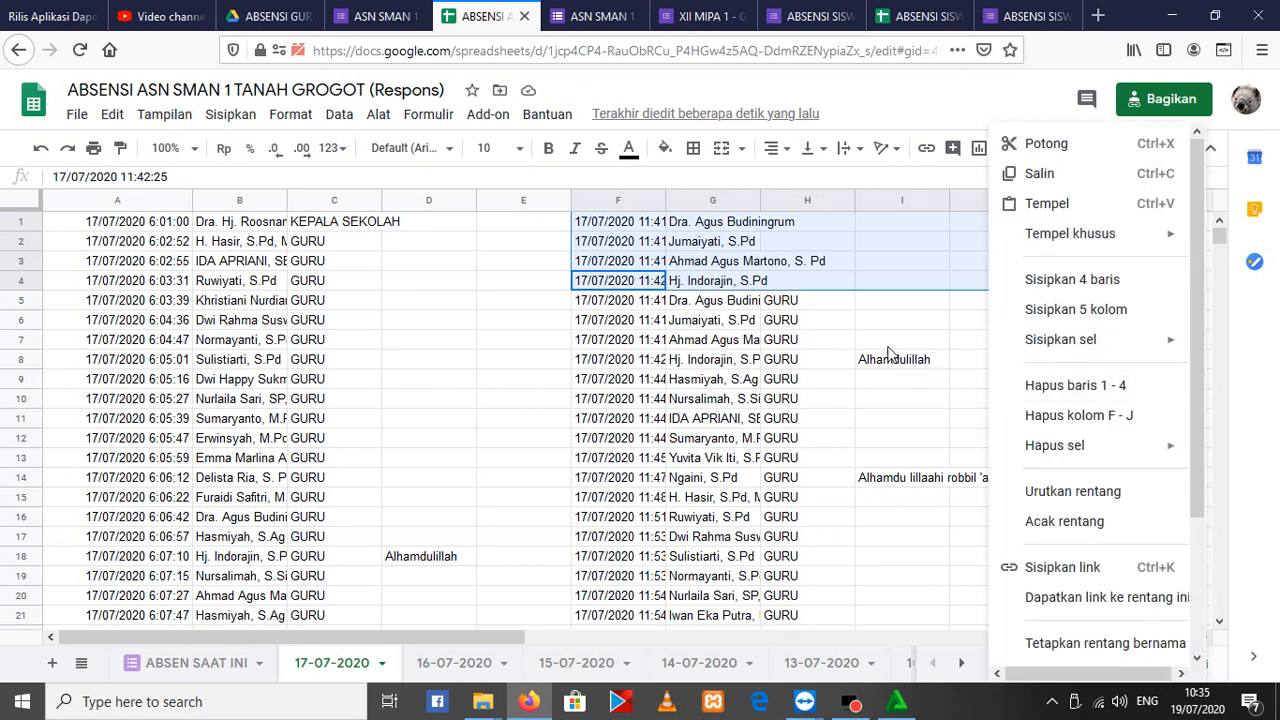
Clear the contents of cells F1 to J1 on the 17-07-2020 sheet
{"action": "left_click", "coordinate": [645, 225]}
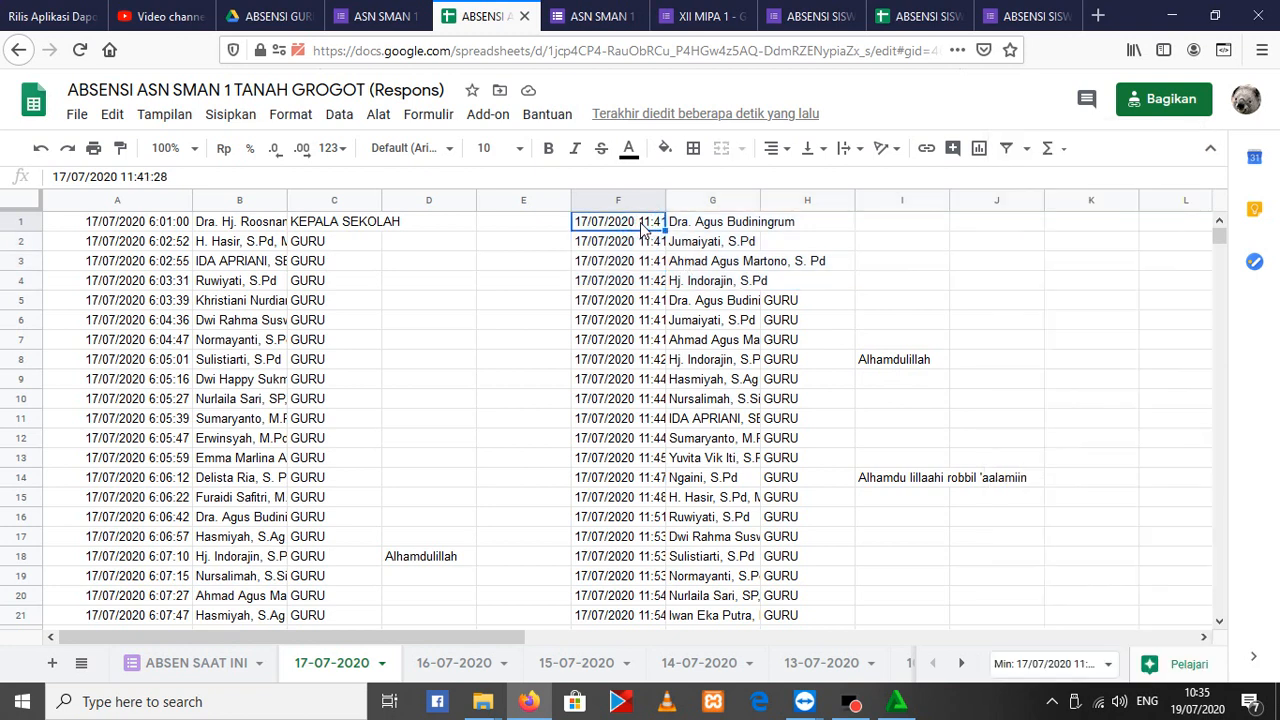
{"action": "left_click", "coordinate": [1015, 227], "text": "shift"}
{"action": "key", "text": "Delete"}
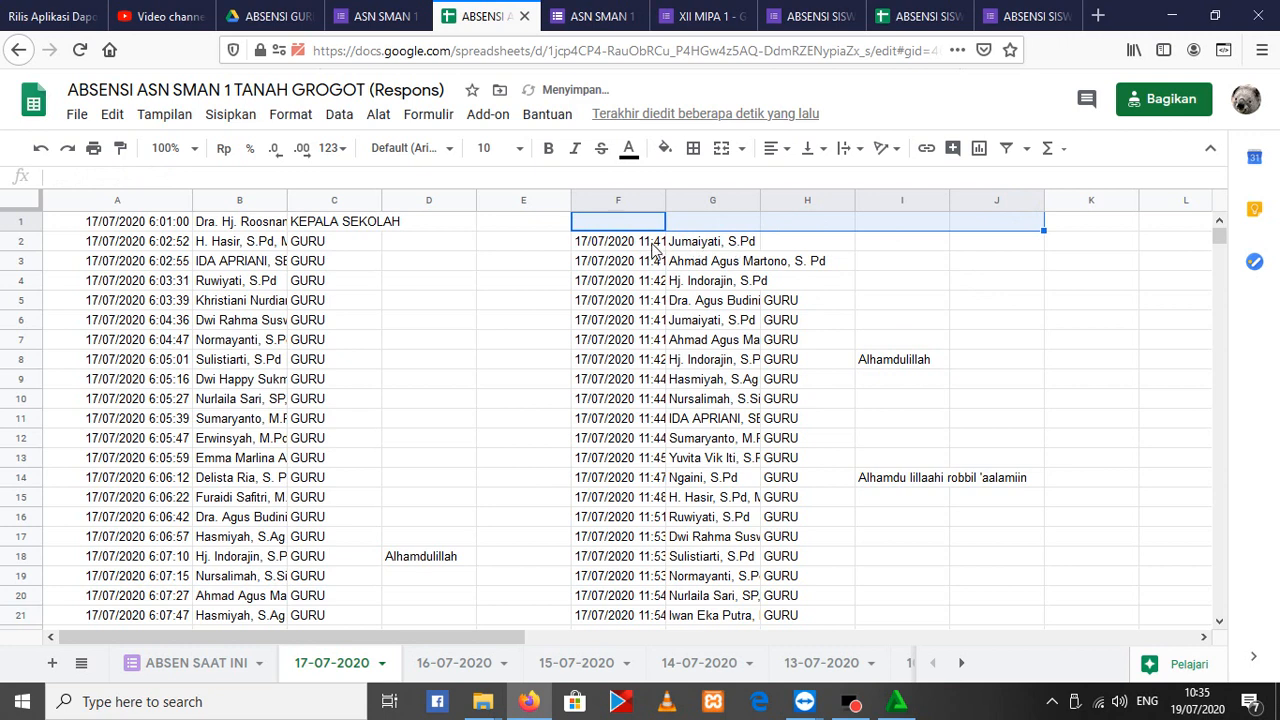
Delete rows 1 to 4 from the 17-07-2020 sheet so both attendance blocks move up
{"action": "left_click", "coordinate": [997, 266], "text": "shift"}
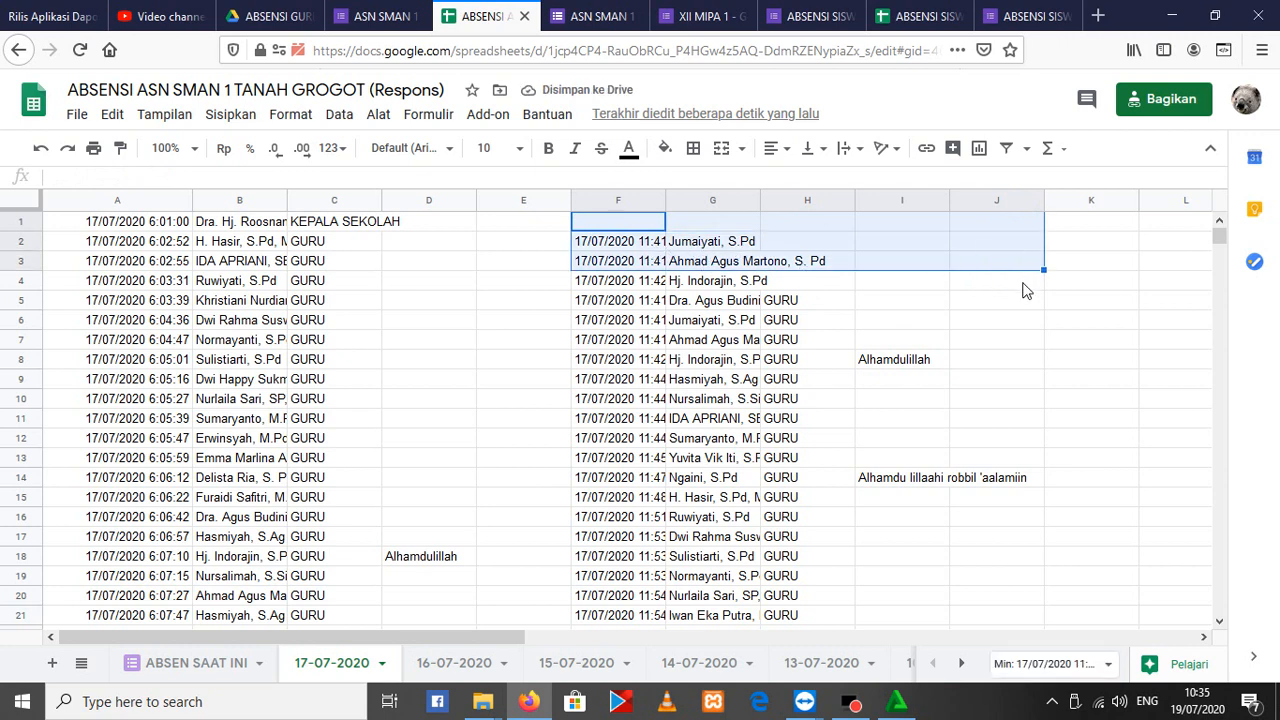
{"action": "left_click", "coordinate": [1008, 283], "text": "shift"}
{"action": "right_click", "coordinate": [646, 243]}
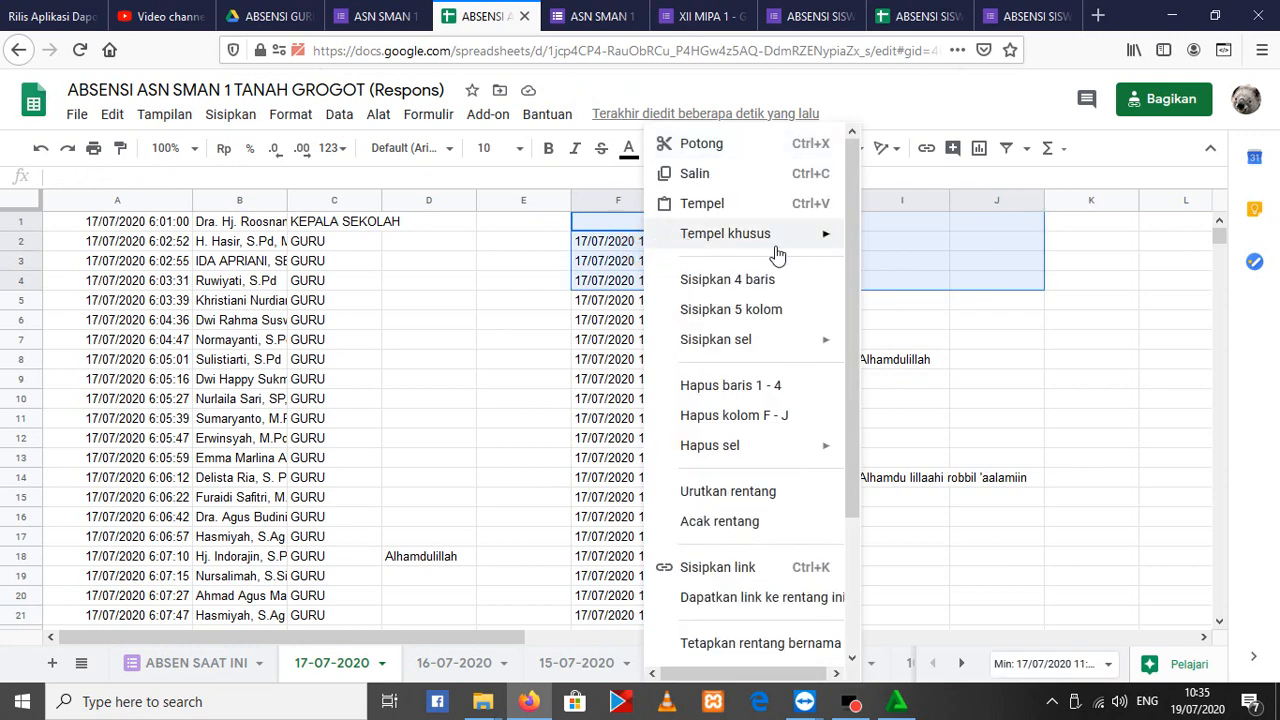
{"action": "left_click", "coordinate": [695, 385]}
{"action": "scroll", "coordinate": [877, 355], "scroll_direction": "down", "scroll_amount": 10}
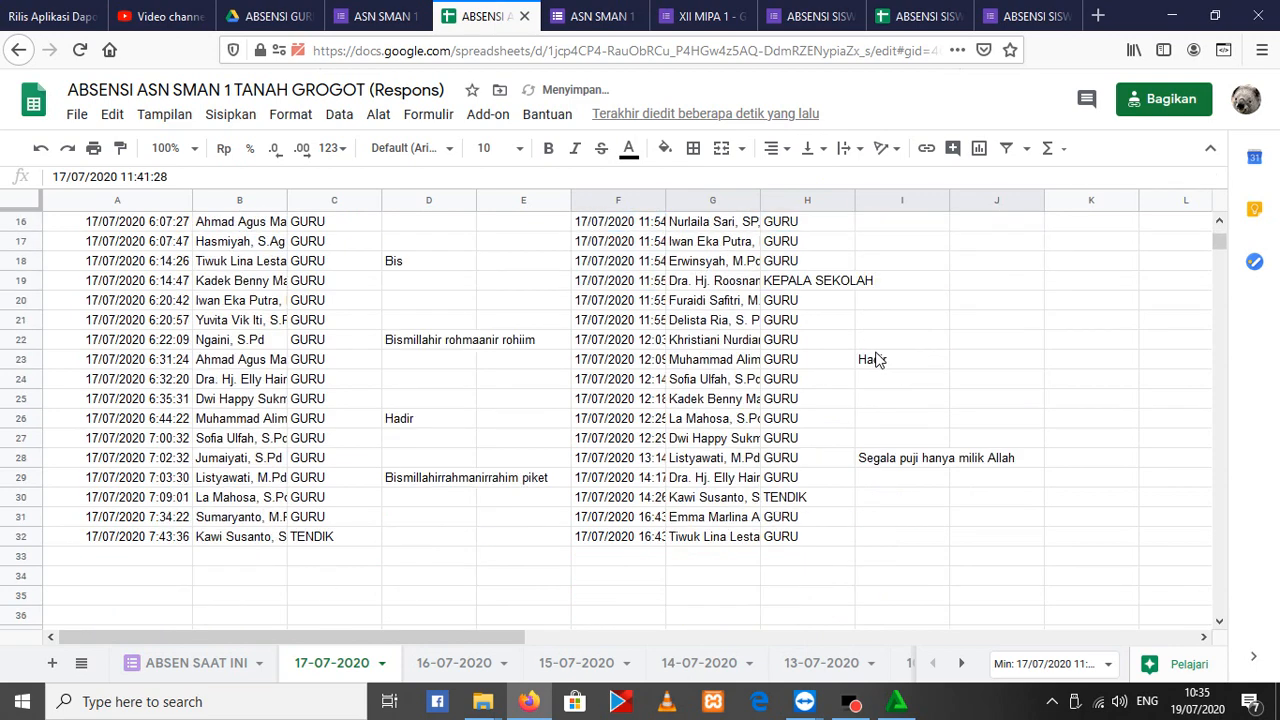
{"action": "scroll", "coordinate": [853, 364], "scroll_direction": "up", "scroll_amount": 4}
{"action": "scroll", "coordinate": [849, 362], "scroll_direction": "up", "scroll_amount": 7}
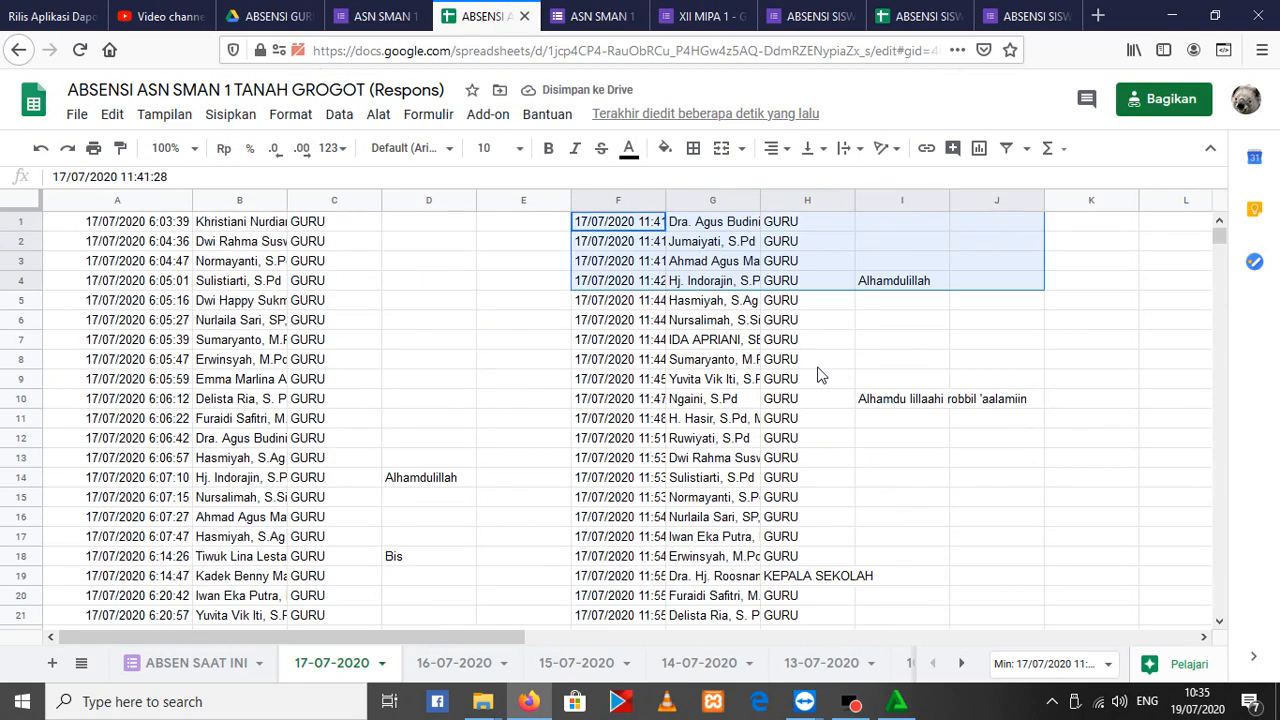
Delete the archived attendance entries in rows 2 to 33 of the ABSEN SAAT INI sheet, keeping the header row
{"action": "left_click", "coordinate": [205, 668]}
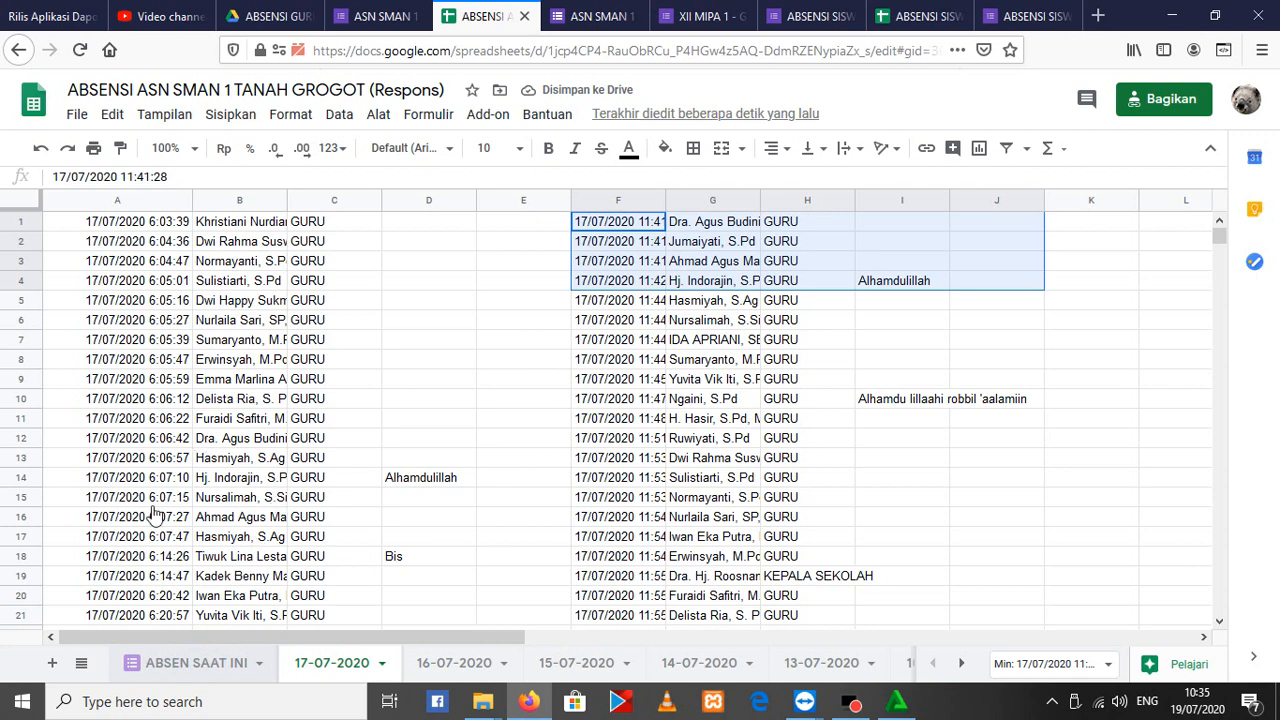
{"action": "left_click", "coordinate": [232, 658]}
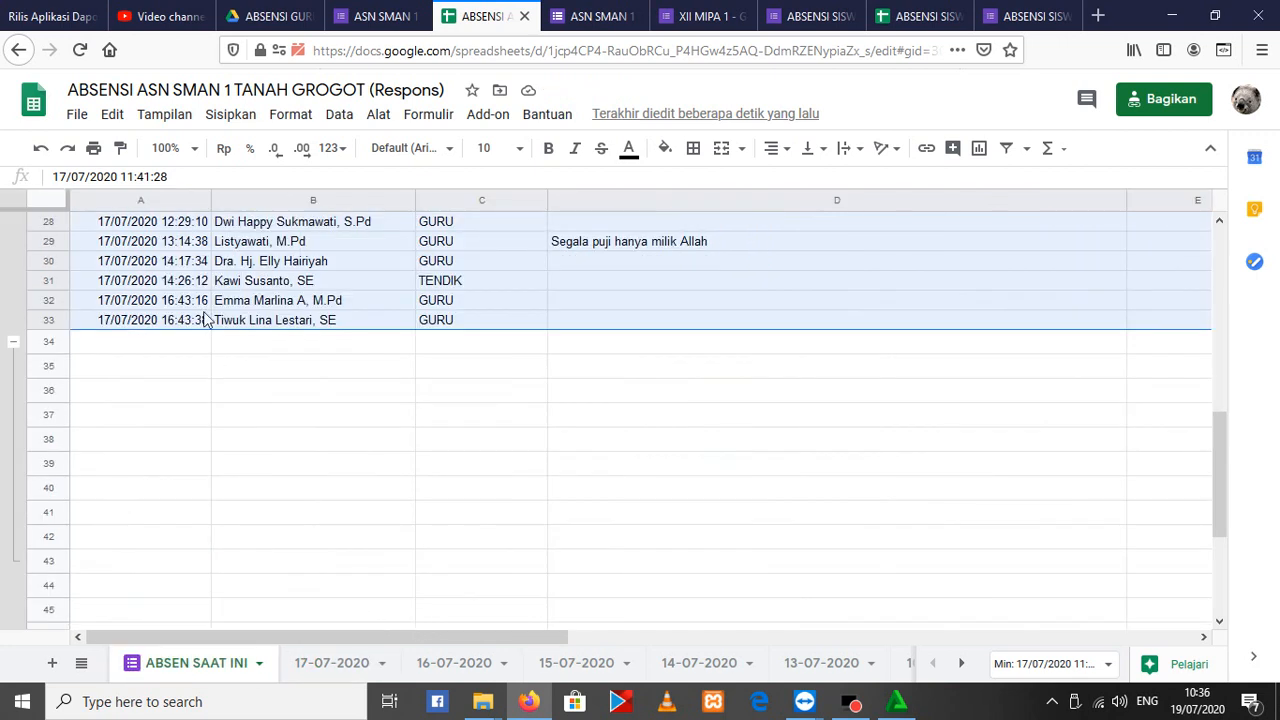
{"action": "scroll", "coordinate": [205, 318], "scroll_direction": "up", "scroll_amount": 6}
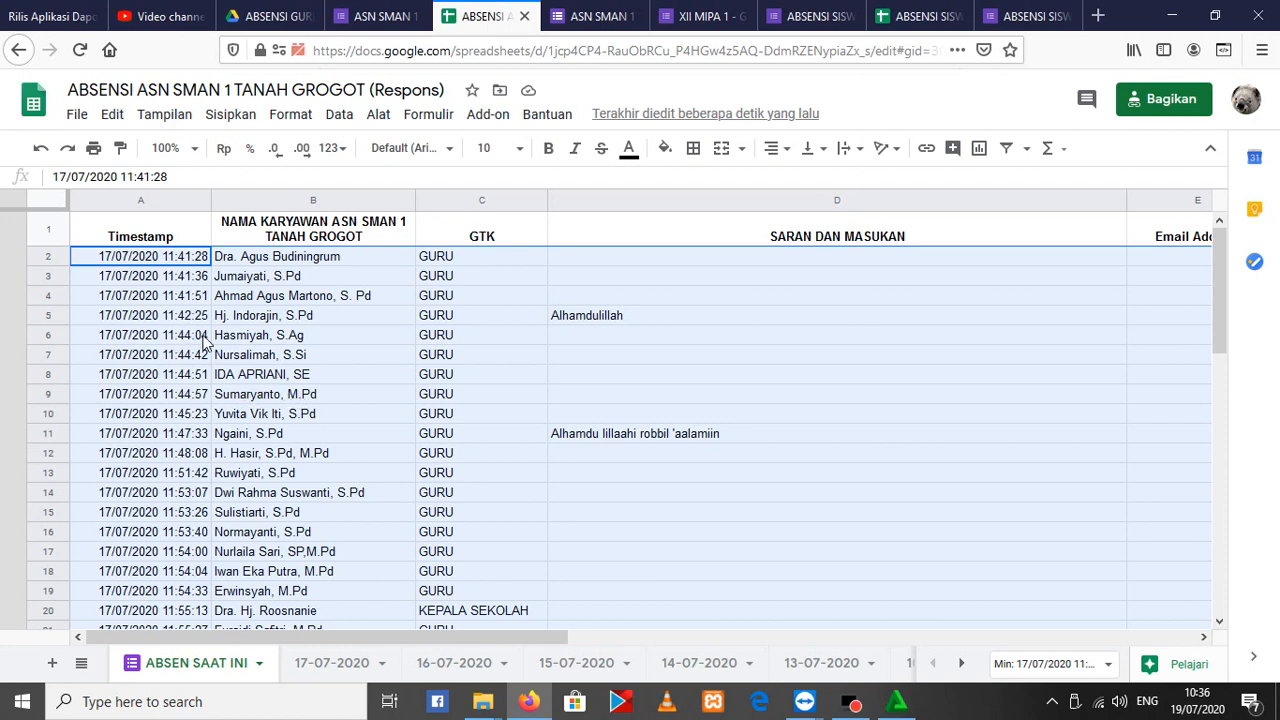
{"action": "scroll", "coordinate": [256, 364], "scroll_direction": "down", "scroll_amount": 3}
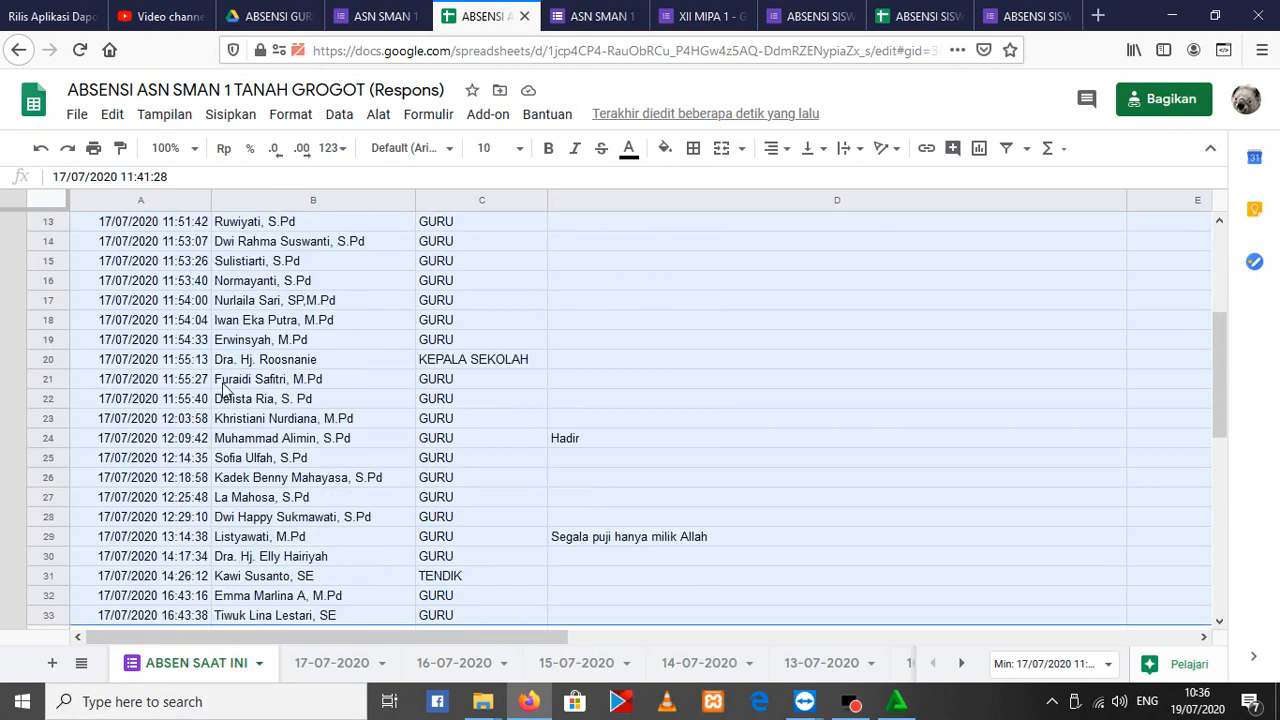
{"action": "right_click", "coordinate": [266, 388]}
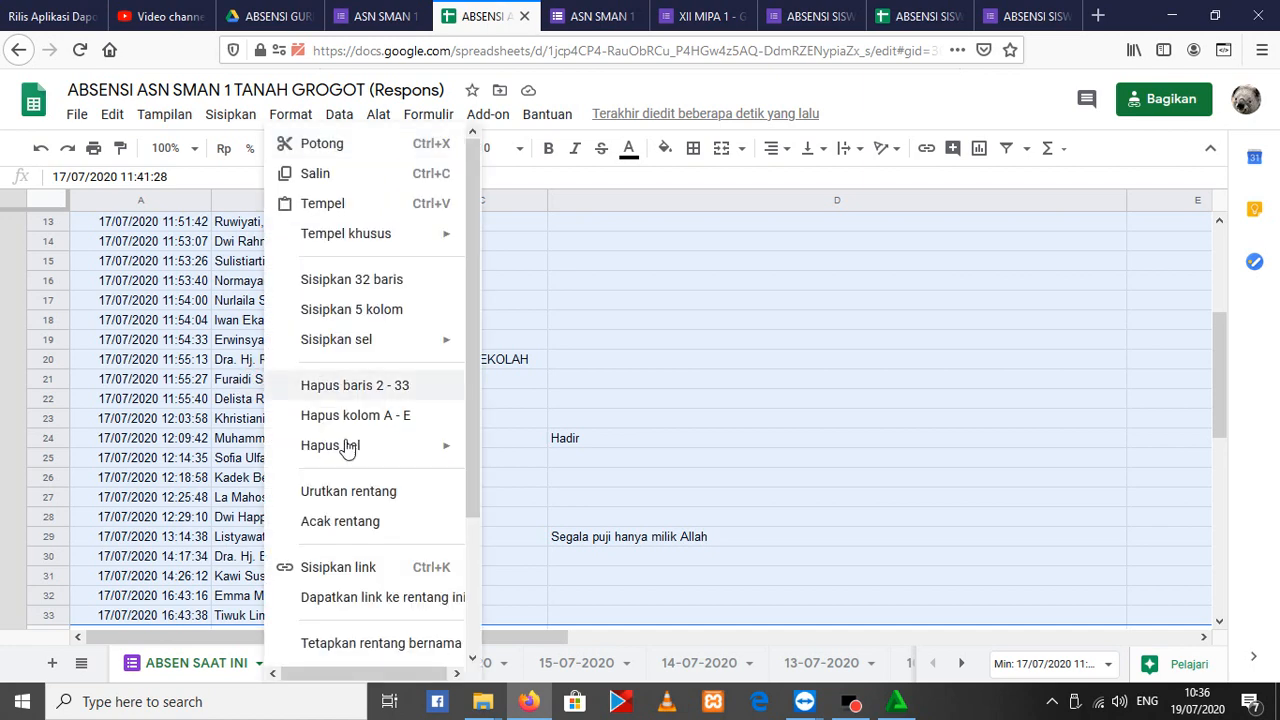
{"action": "left_click", "coordinate": [352, 388]}
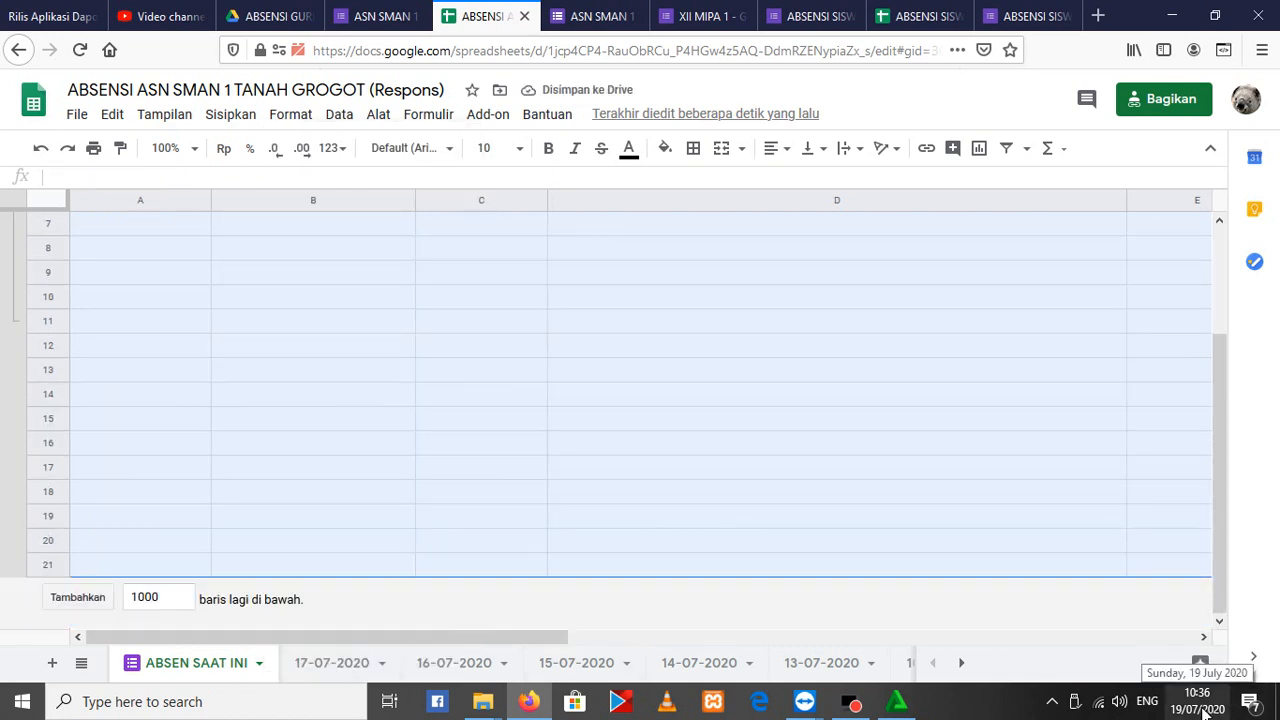
{"action": "scroll", "coordinate": [211, 366], "scroll_direction": "up", "scroll_amount": 5}
{"action": "left_click", "coordinate": [163, 265]}
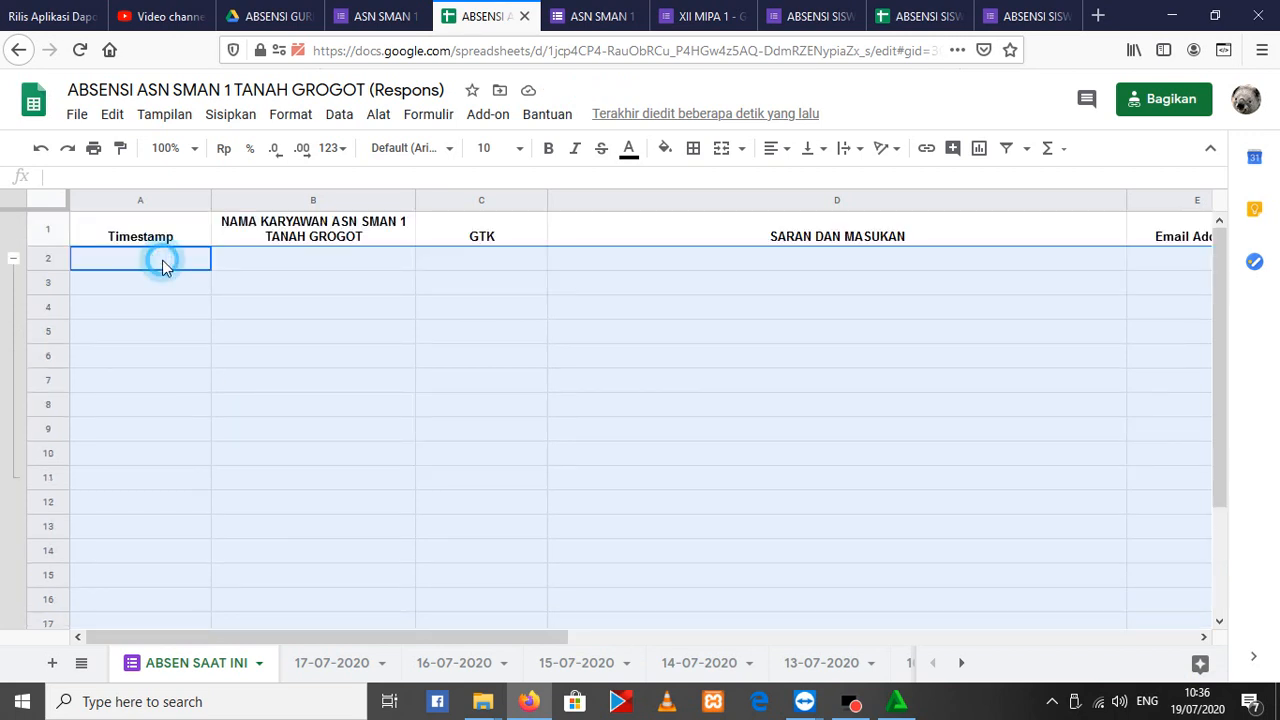
Look through the archived daily attendance sheets, including 16-07-2020 and 17-07-2020
{"action": "left_click", "coordinate": [340, 670]}
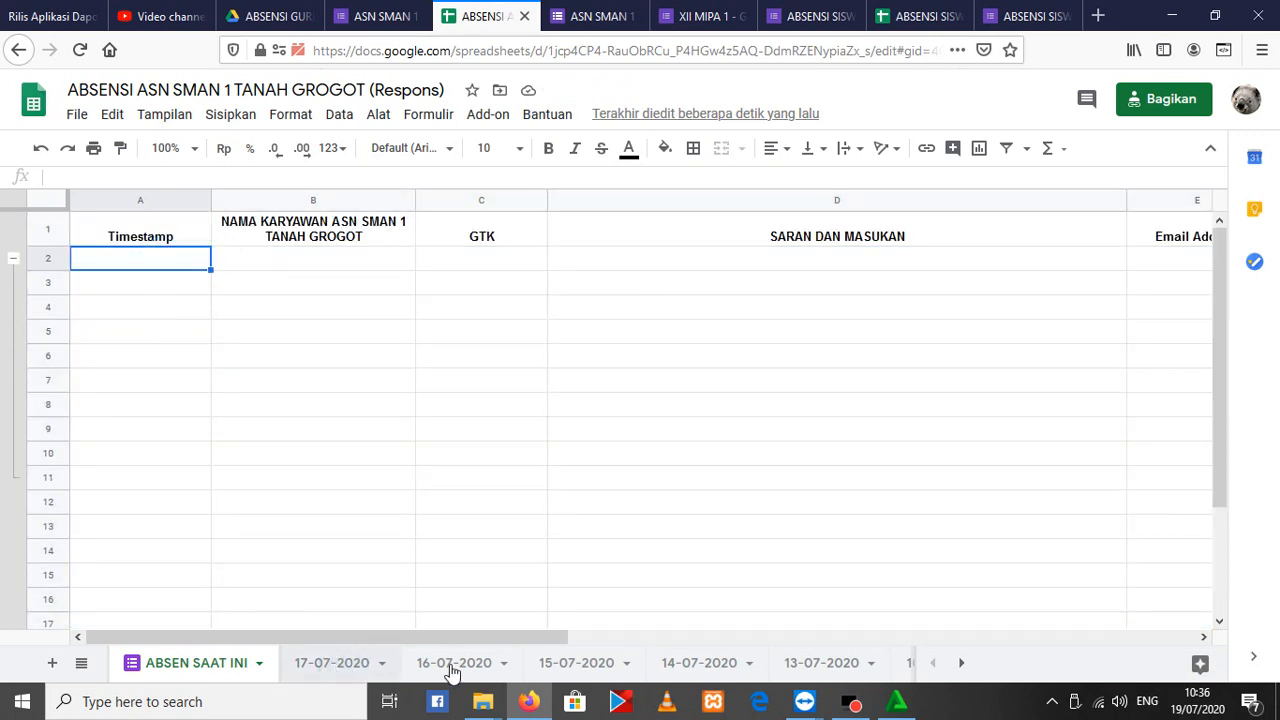
{"action": "left_click", "coordinate": [452, 668]}
{"action": "left_click", "coordinate": [588, 665]}
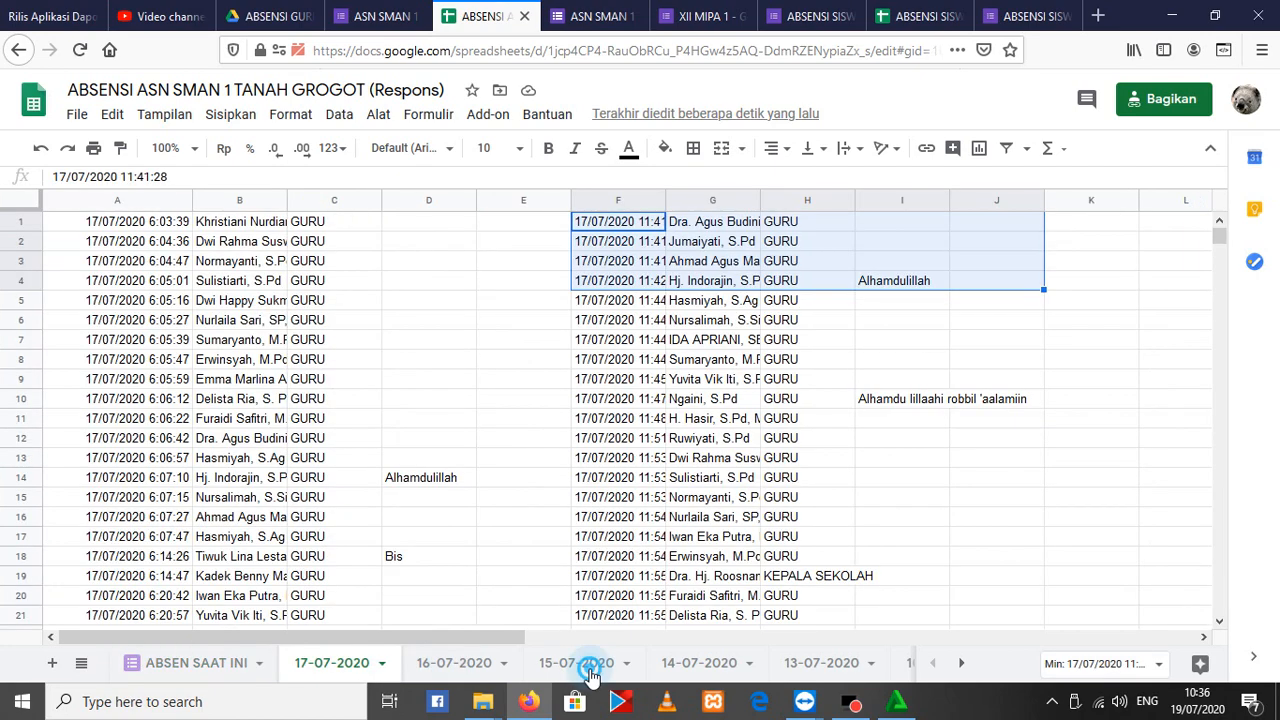
{"action": "left_click", "coordinate": [664, 670]}
{"action": "left_click", "coordinate": [454, 660]}
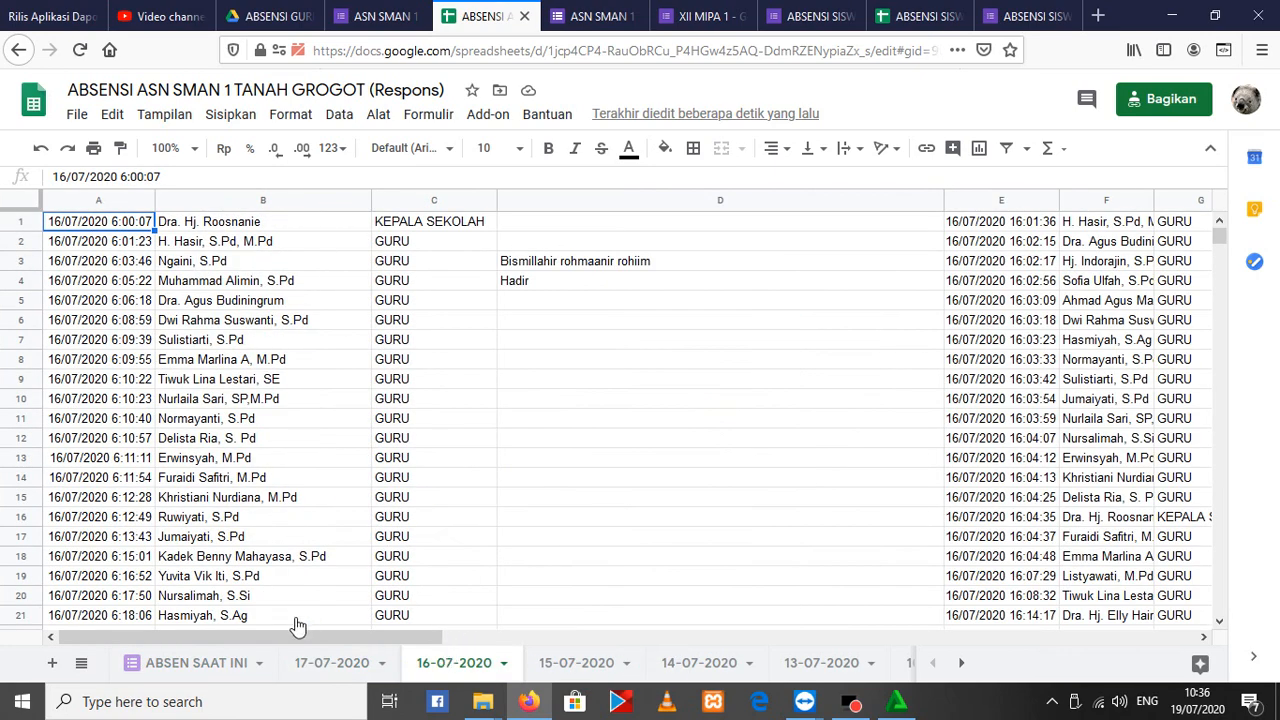
{"action": "left_click", "coordinate": [338, 668]}
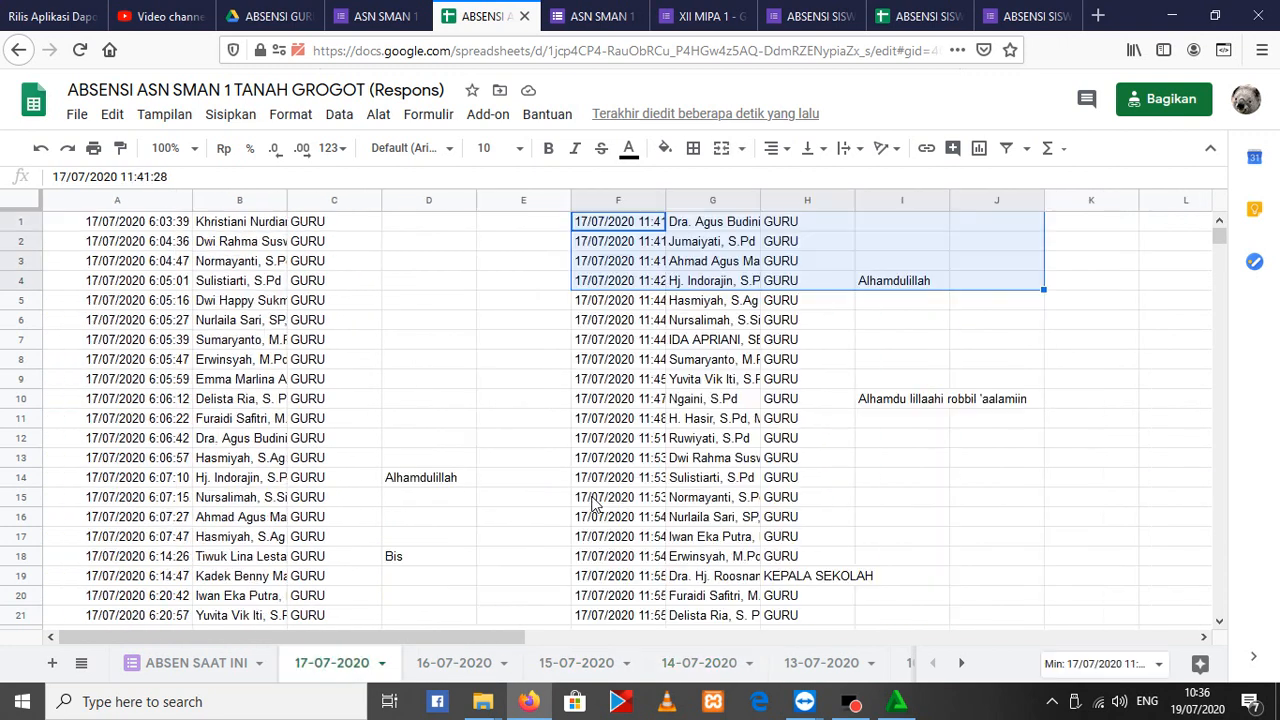
{"action": "left_click", "coordinate": [77, 114]}
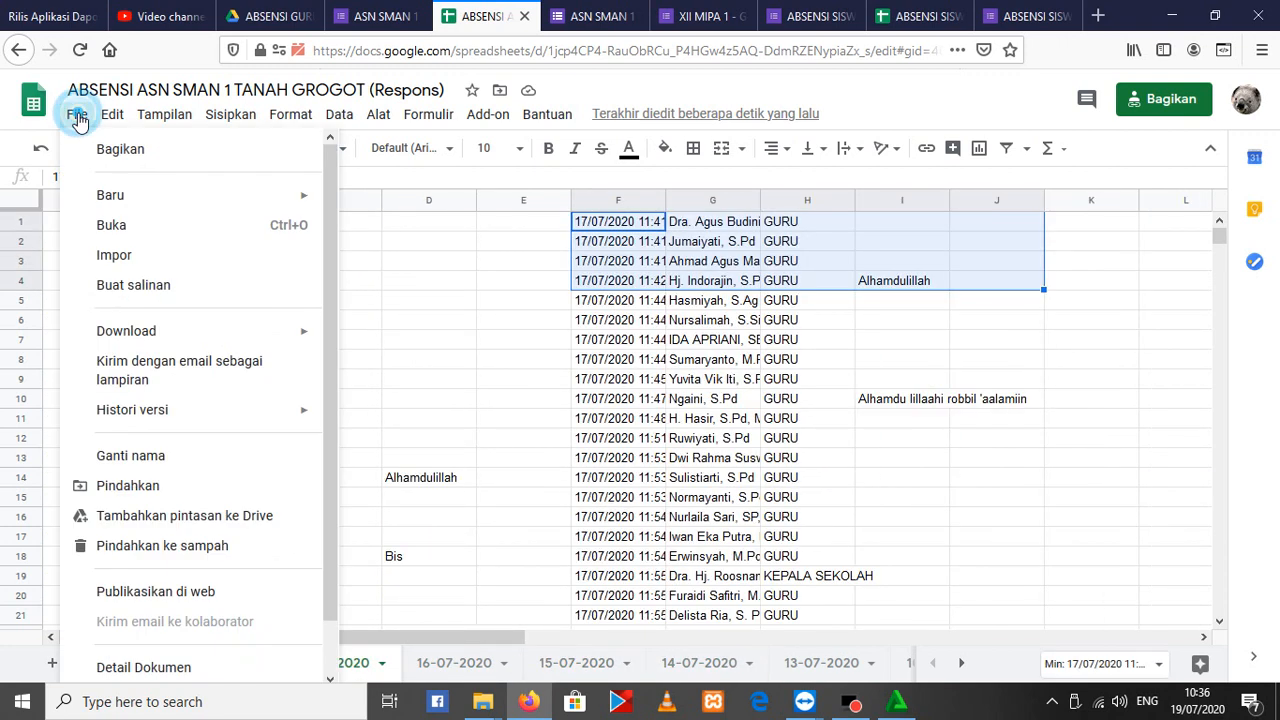
{"action": "mouse_move", "coordinate": [283, 334]}
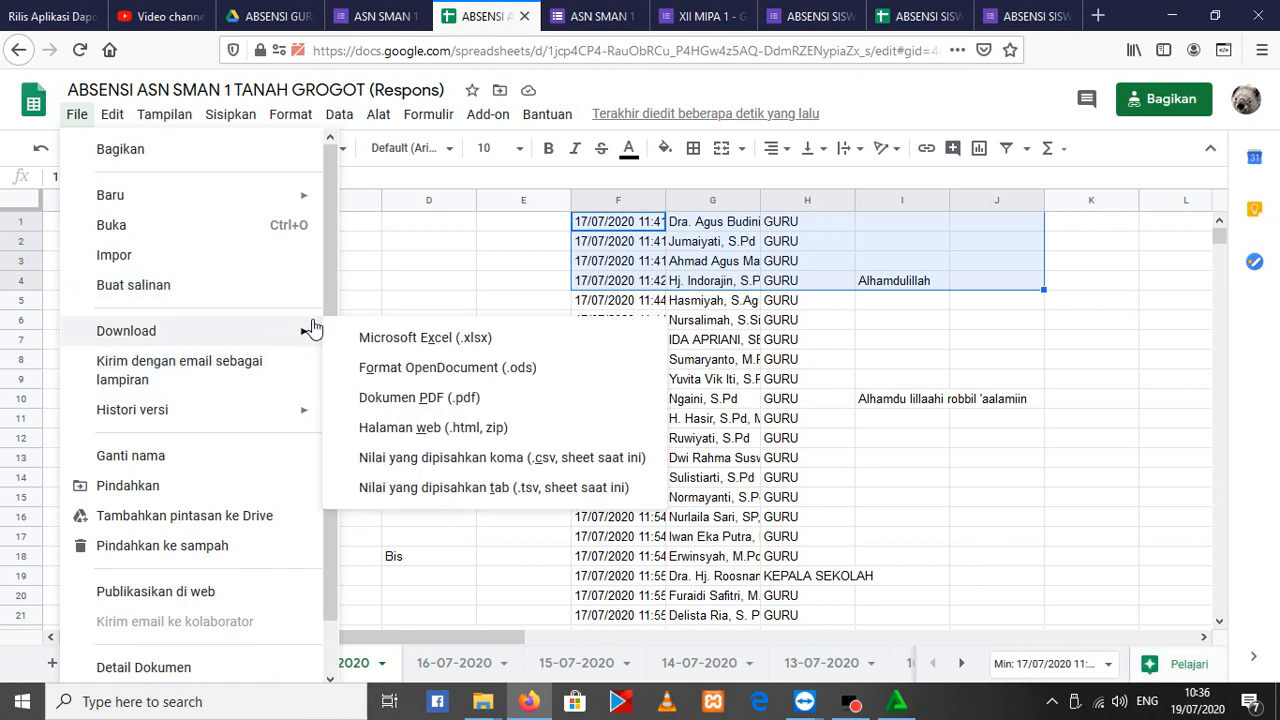
{"action": "left_click", "coordinate": [491, 262]}
Download the ABSENSI SISWA (Respons) spreadsheet in OpenDocument (.ods) format and save the file
{"action": "left_click", "coordinate": [1022, 10]}
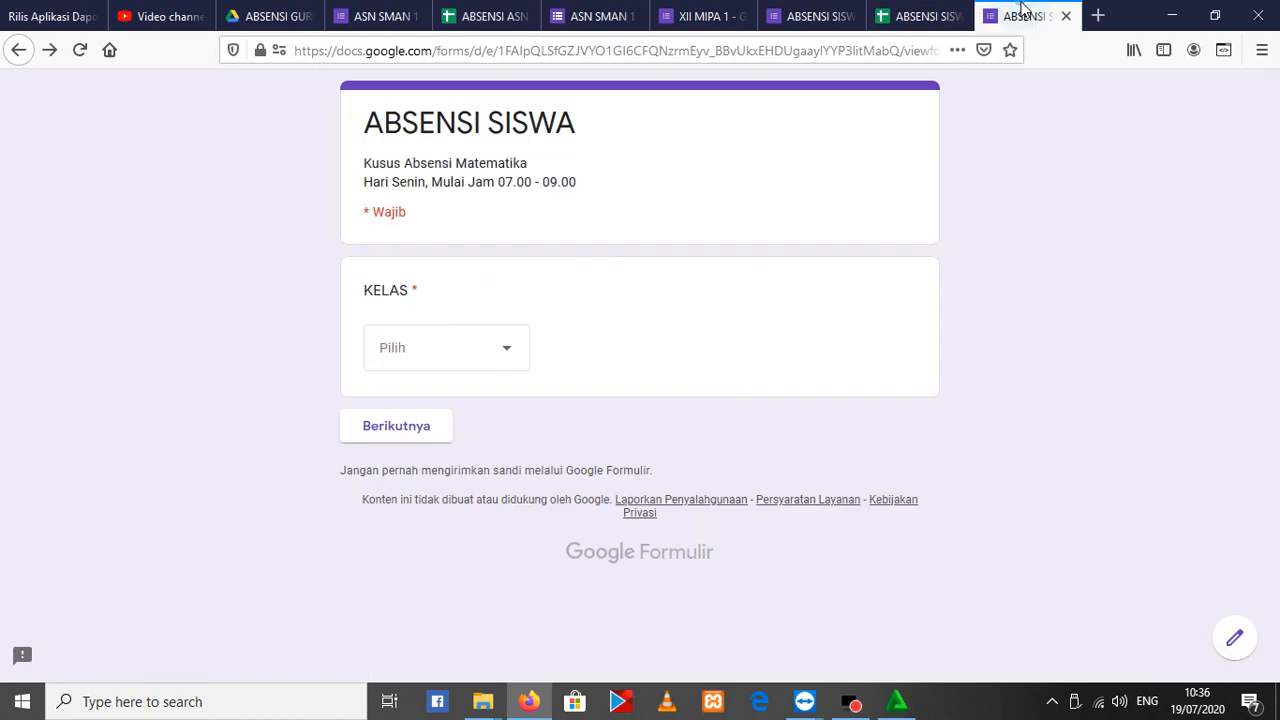
{"action": "key", "text": "ctrl+shift+Tab"}
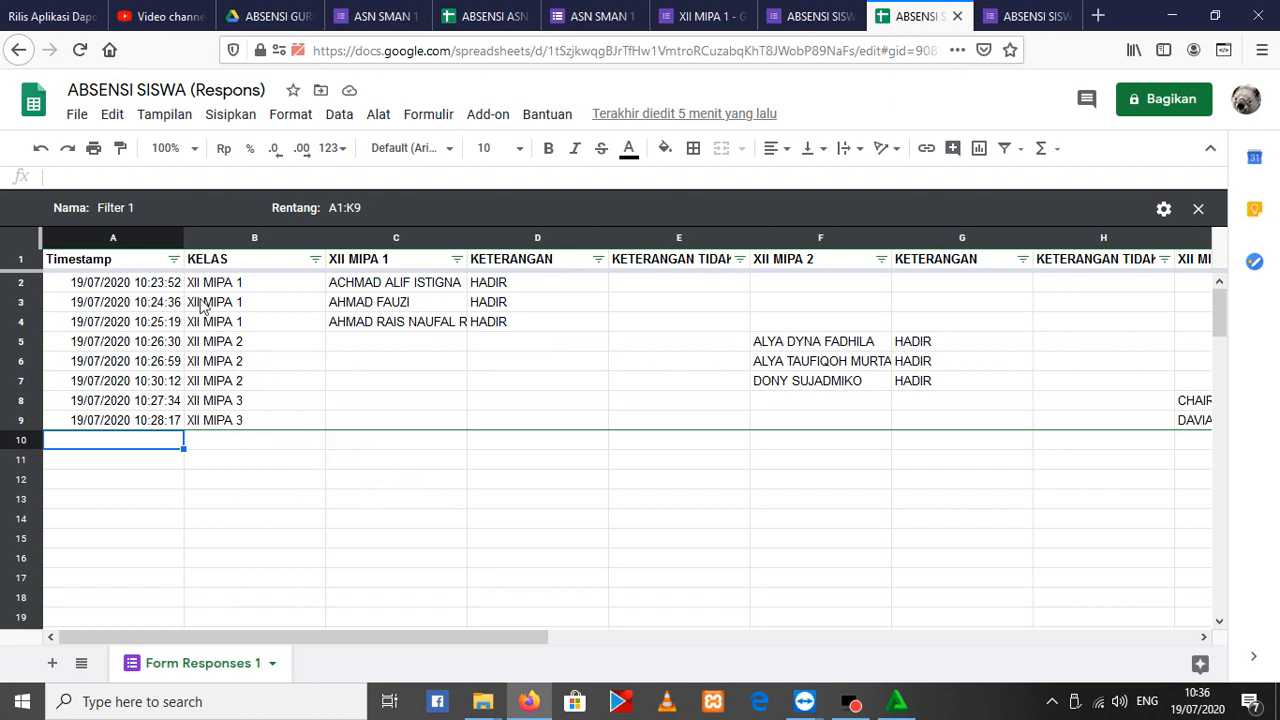
{"action": "left_click", "coordinate": [78, 118]}
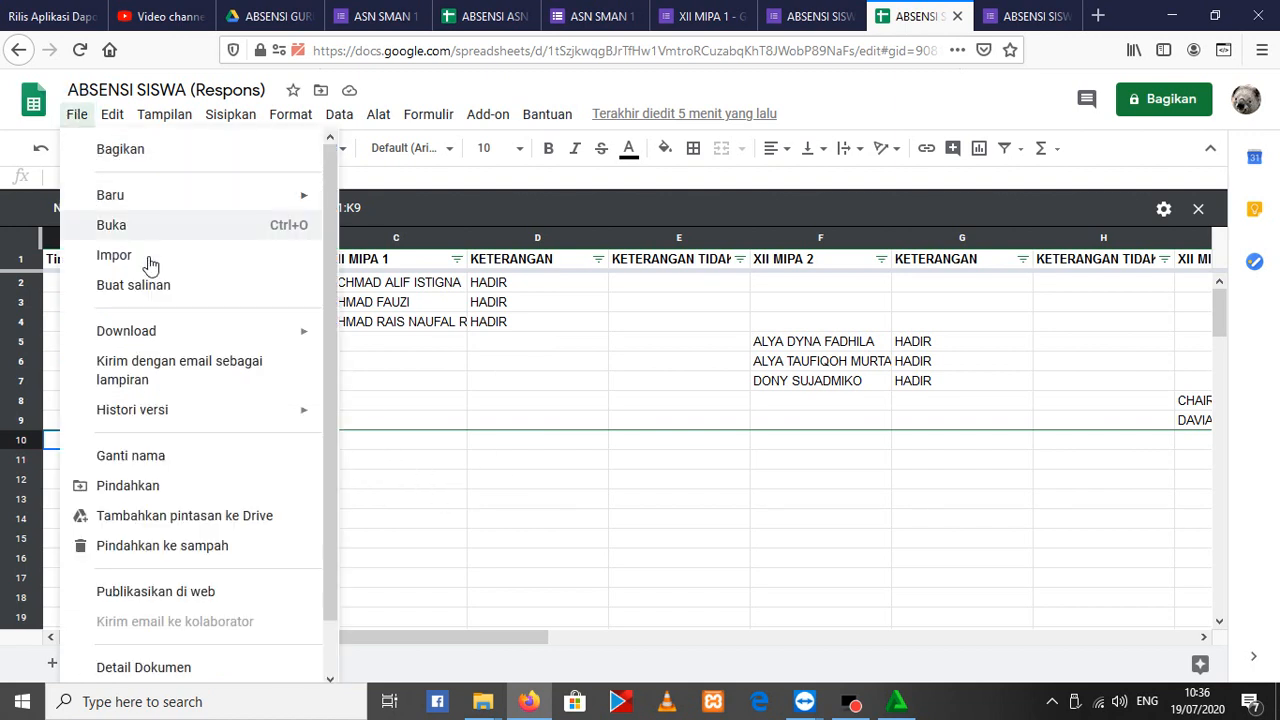
{"action": "mouse_move", "coordinate": [180, 333]}
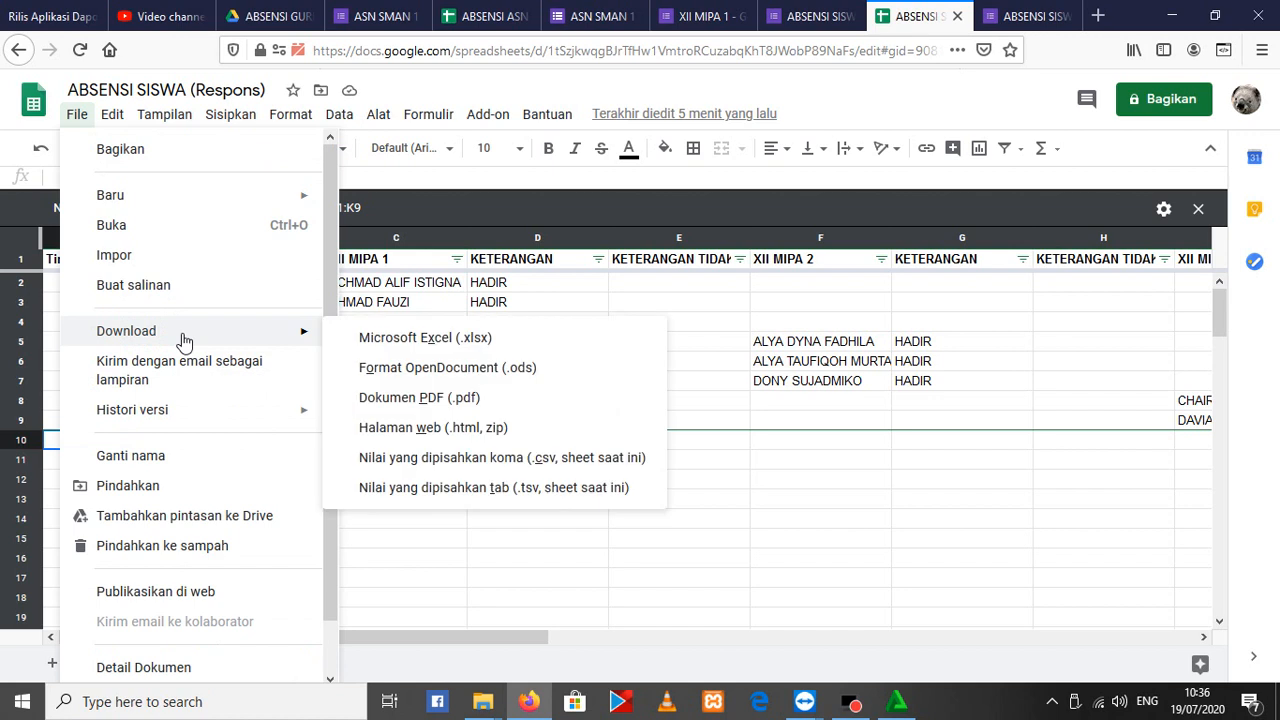
{"action": "left_click", "coordinate": [500, 368]}
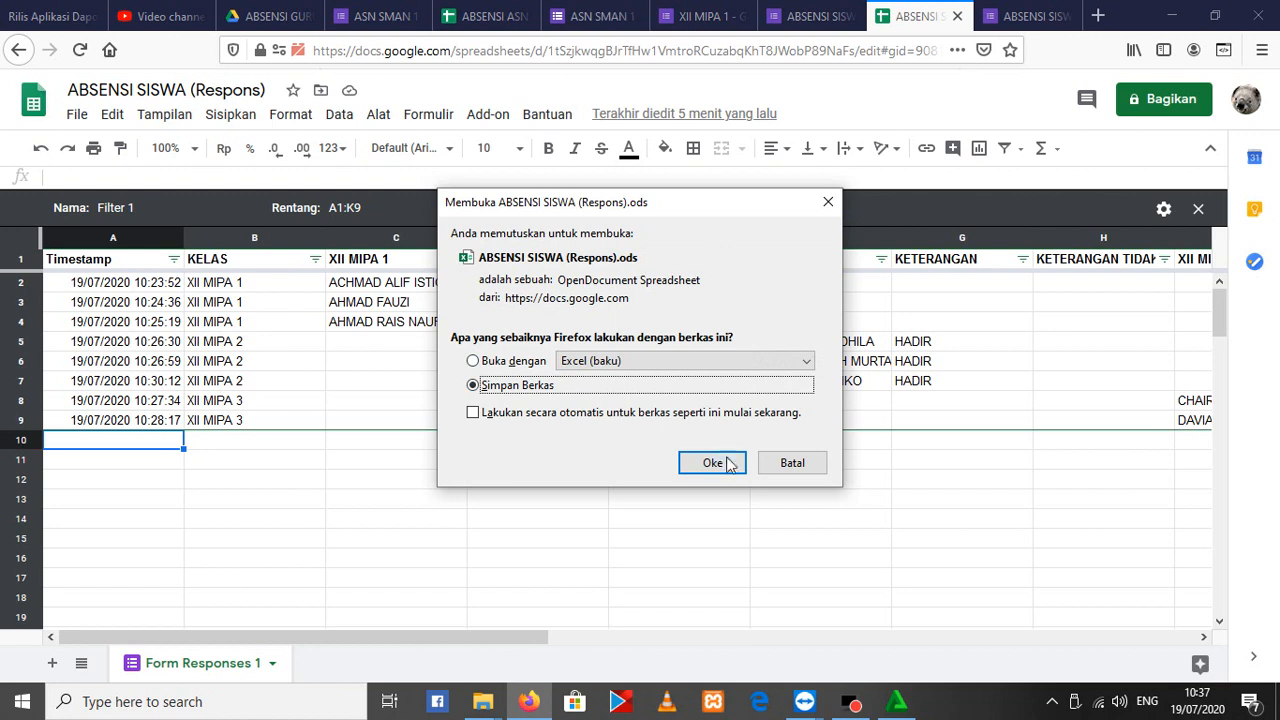
{"action": "left_click", "coordinate": [729, 464]}
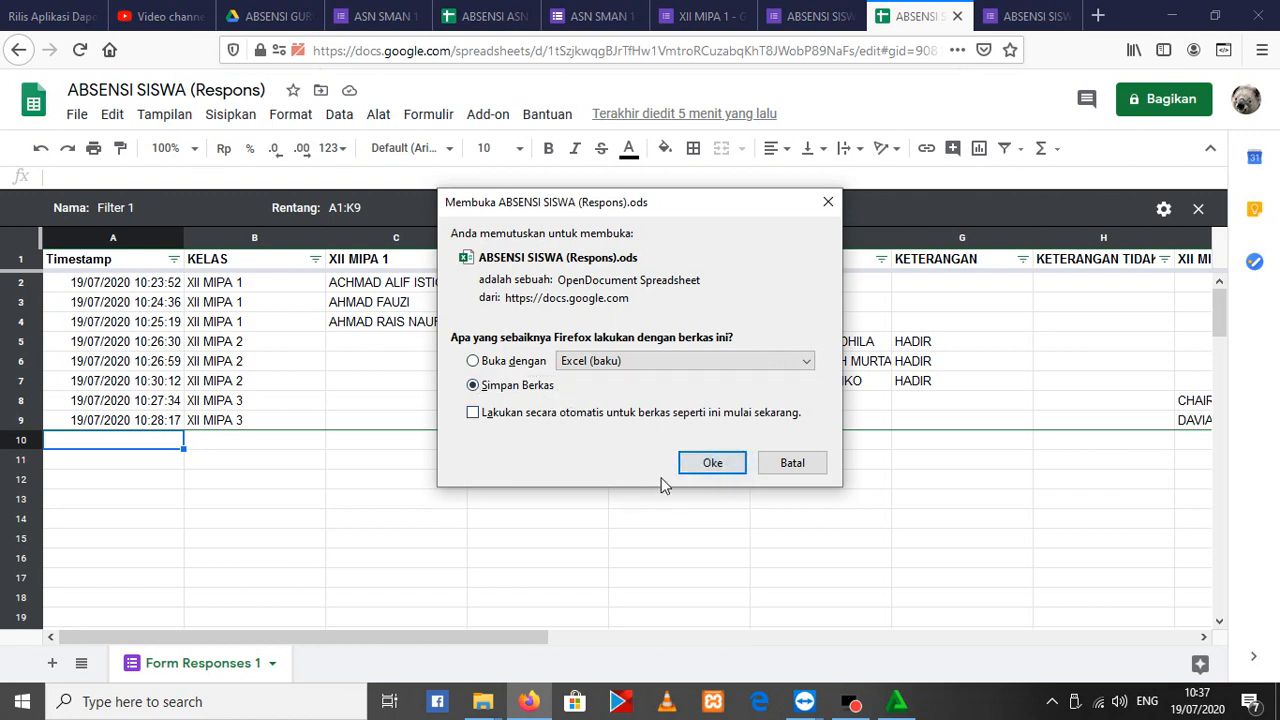
{"action": "left_click", "coordinate": [711, 463]}
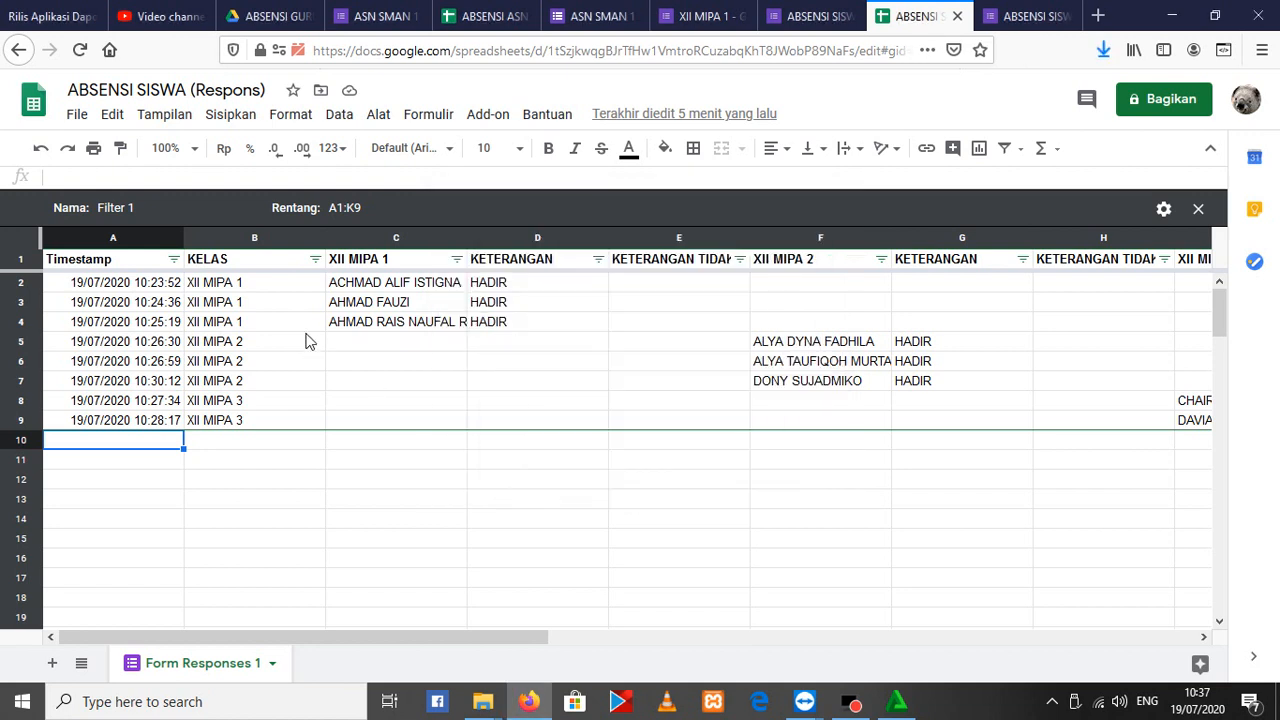
Open the downloaded ABSENSI SISWA (Respons).ods file from the browser's download list
{"action": "left_click", "coordinate": [1103, 50]}
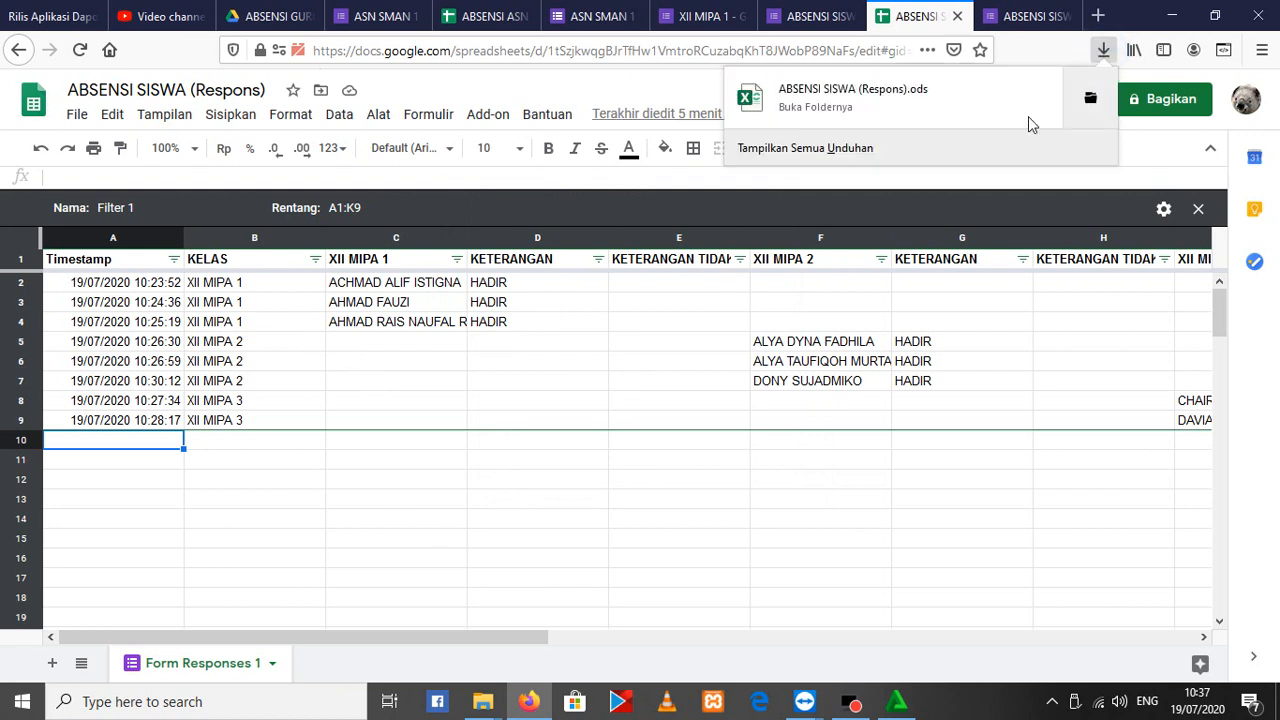
{"action": "left_click", "coordinate": [808, 110]}
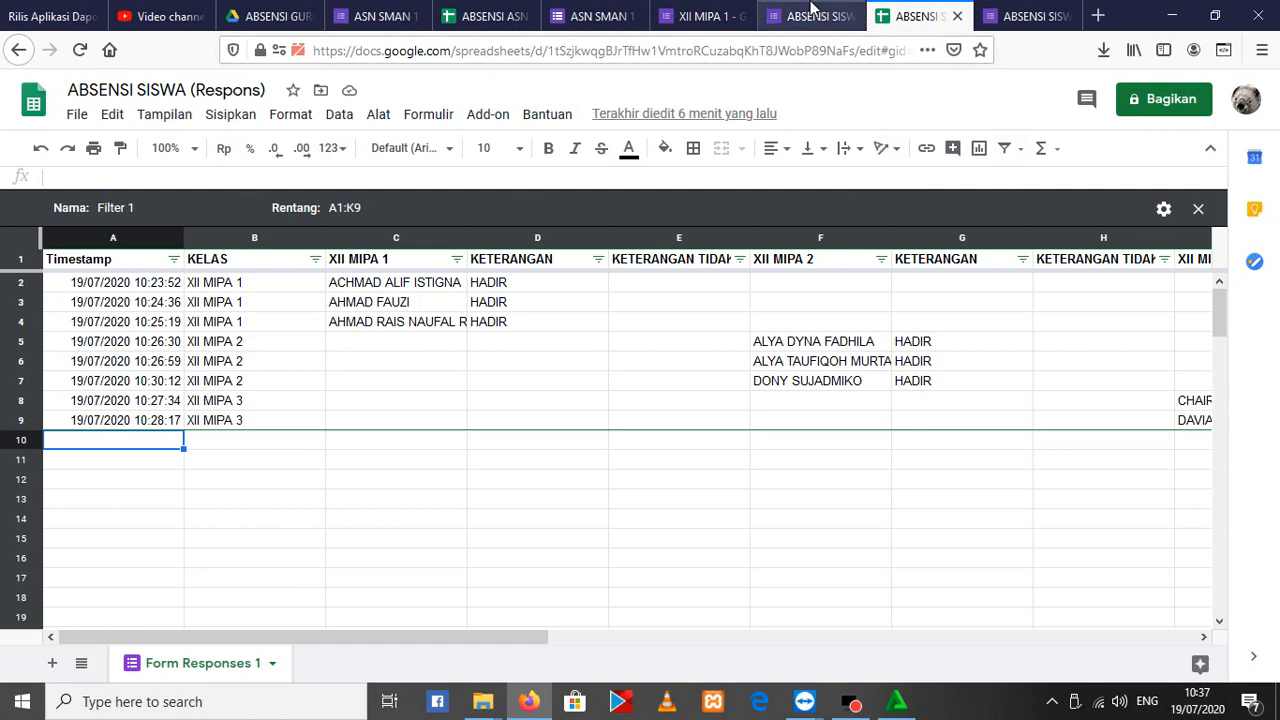
{"action": "left_click", "coordinate": [812, 12]}
{"action": "left_click", "coordinate": [915, 15]}
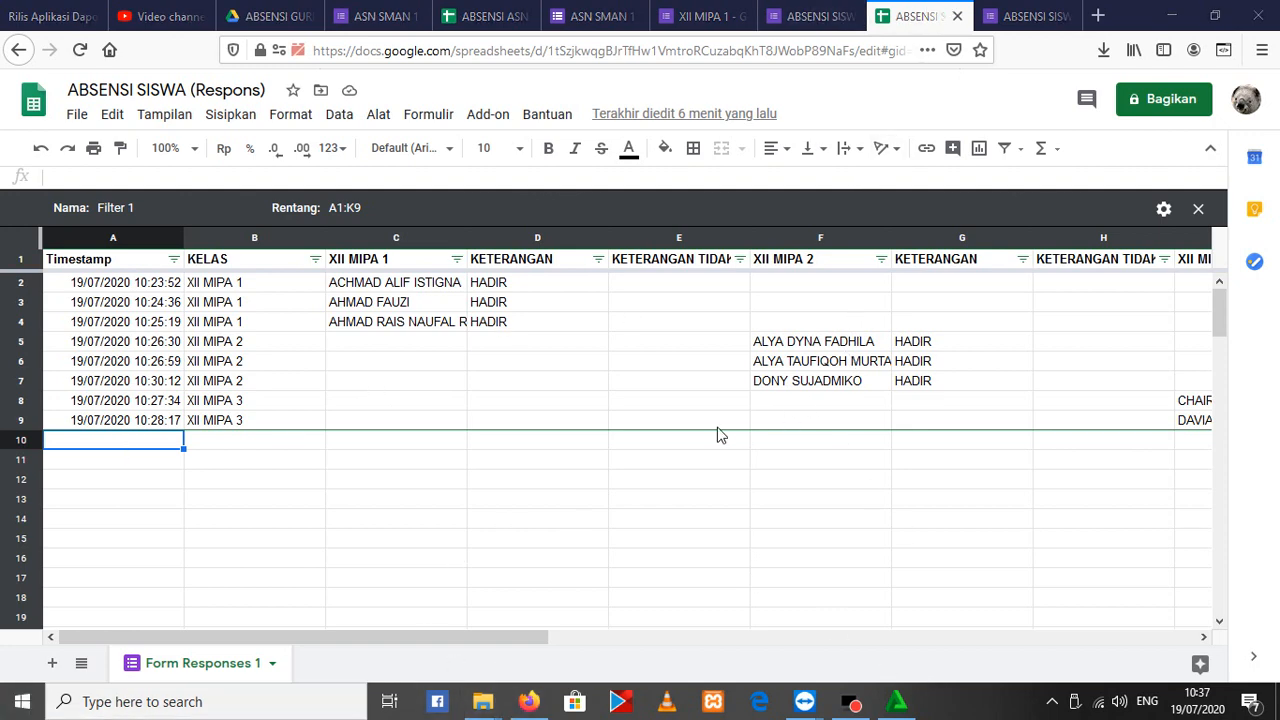
{"action": "key", "text": "super"}
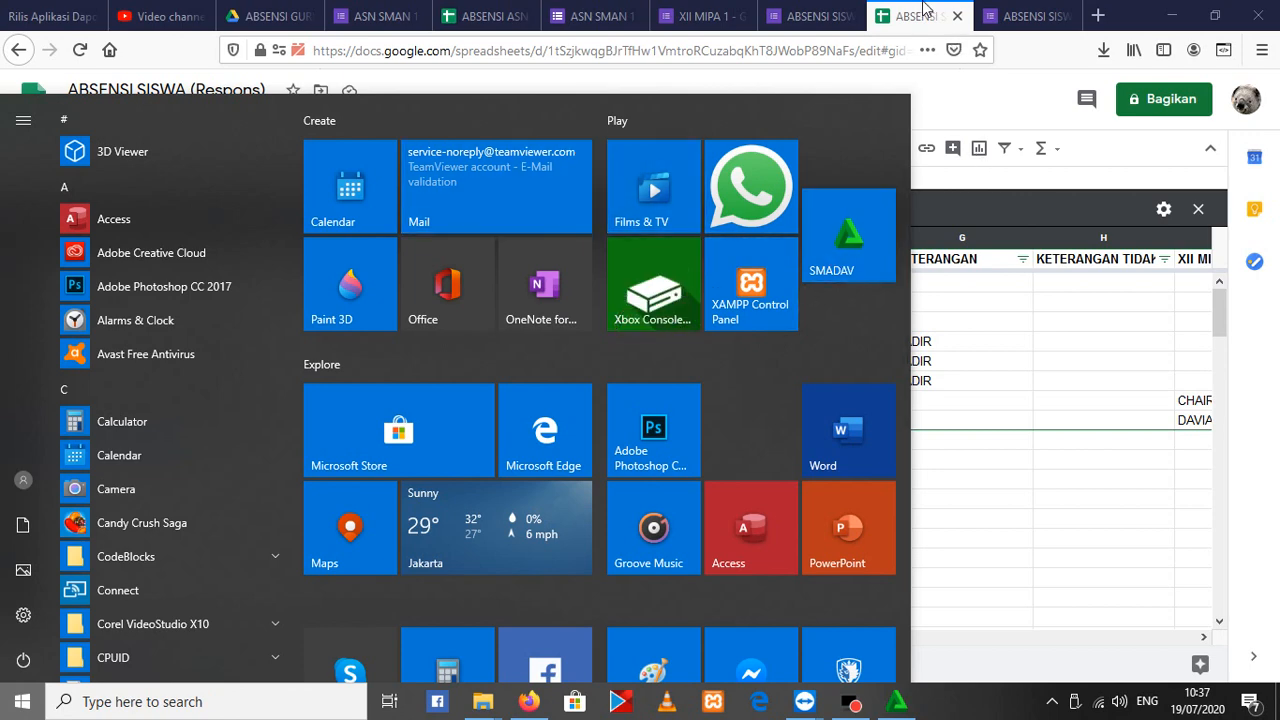
{"action": "key", "text": "super"}
{"action": "left_click", "coordinate": [1103, 49]}
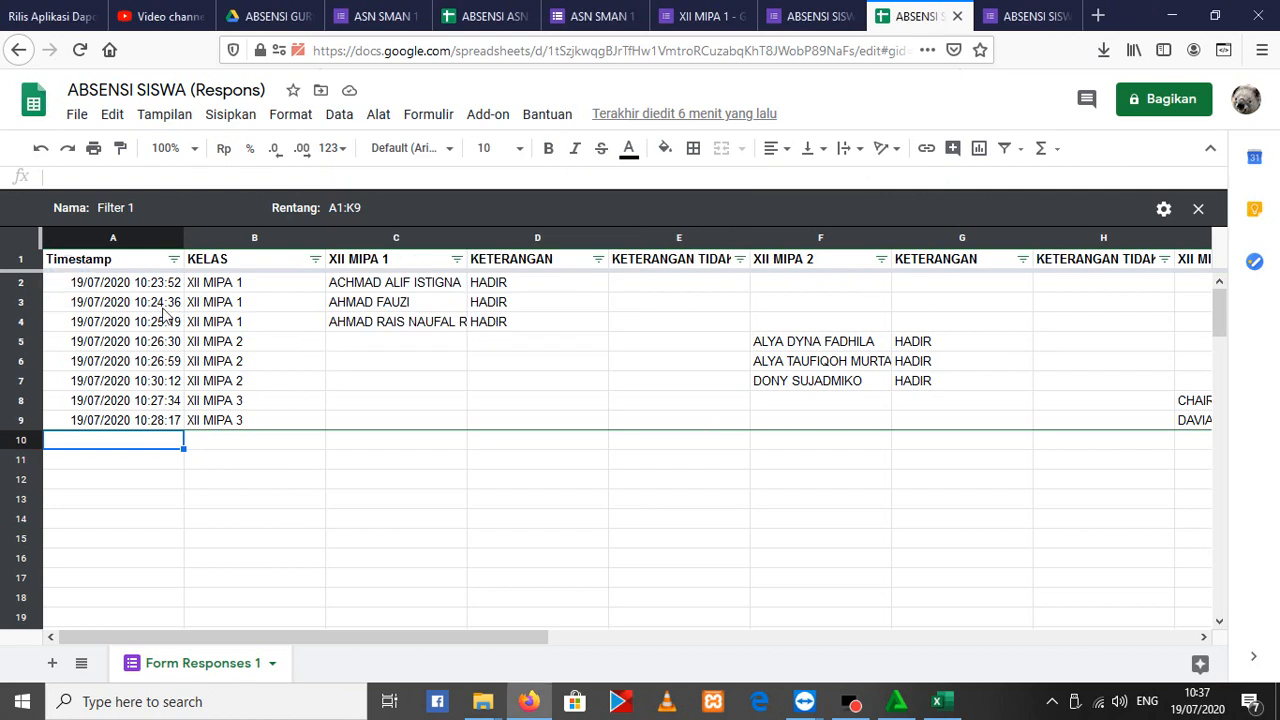
Select the student response rows 2 to 9 on the Form Responses 1 sheet
{"action": "left_click", "coordinate": [122, 287]}
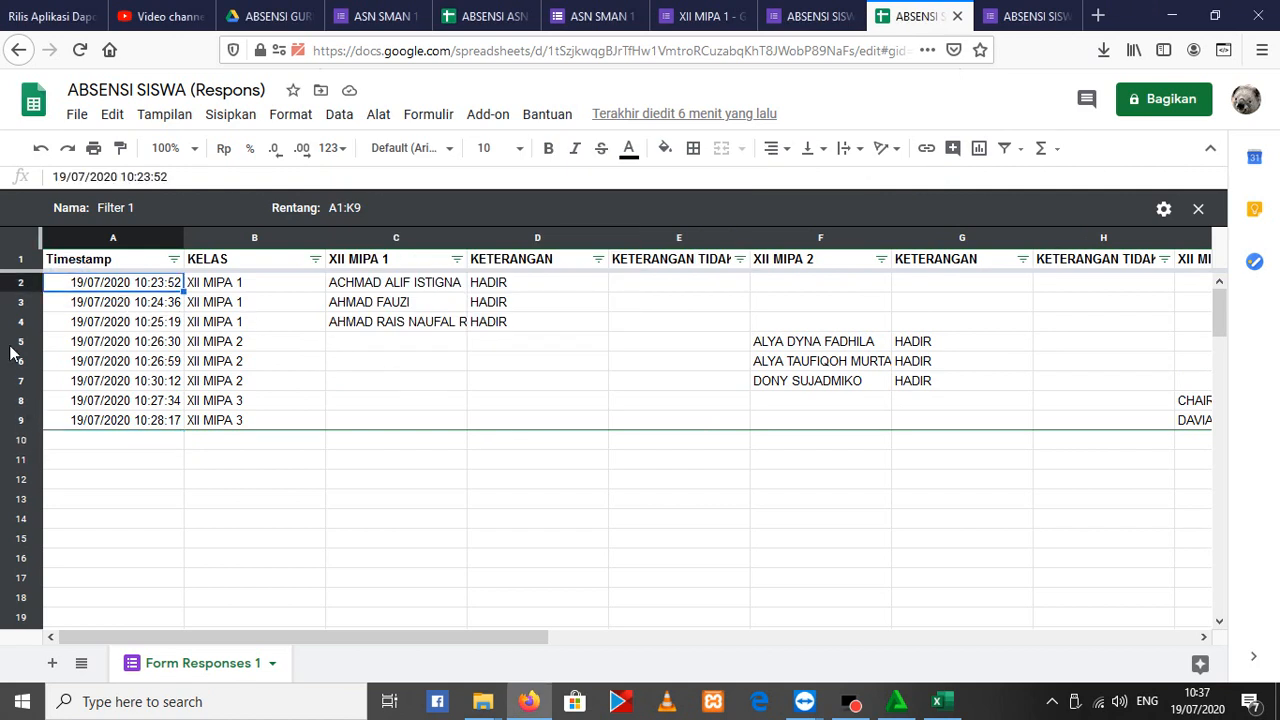
{"action": "left_click", "coordinate": [18, 282]}
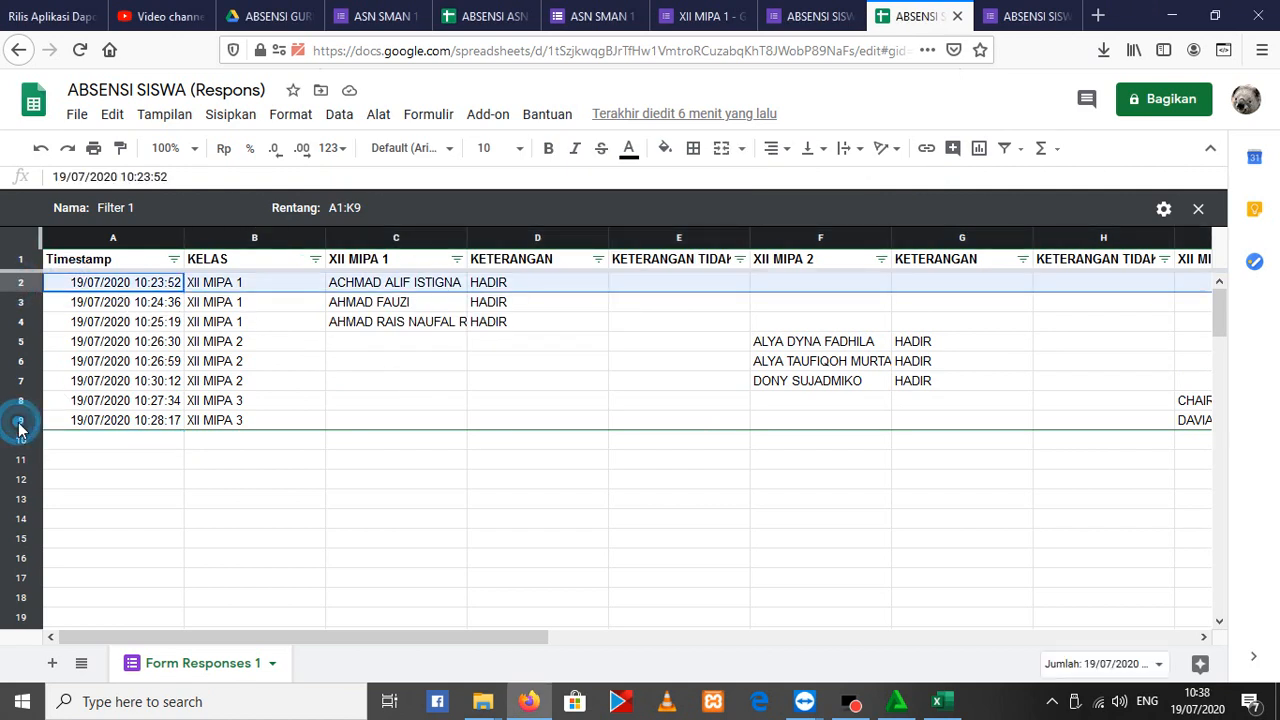
{"action": "left_click", "coordinate": [19, 420], "text": "shift"}
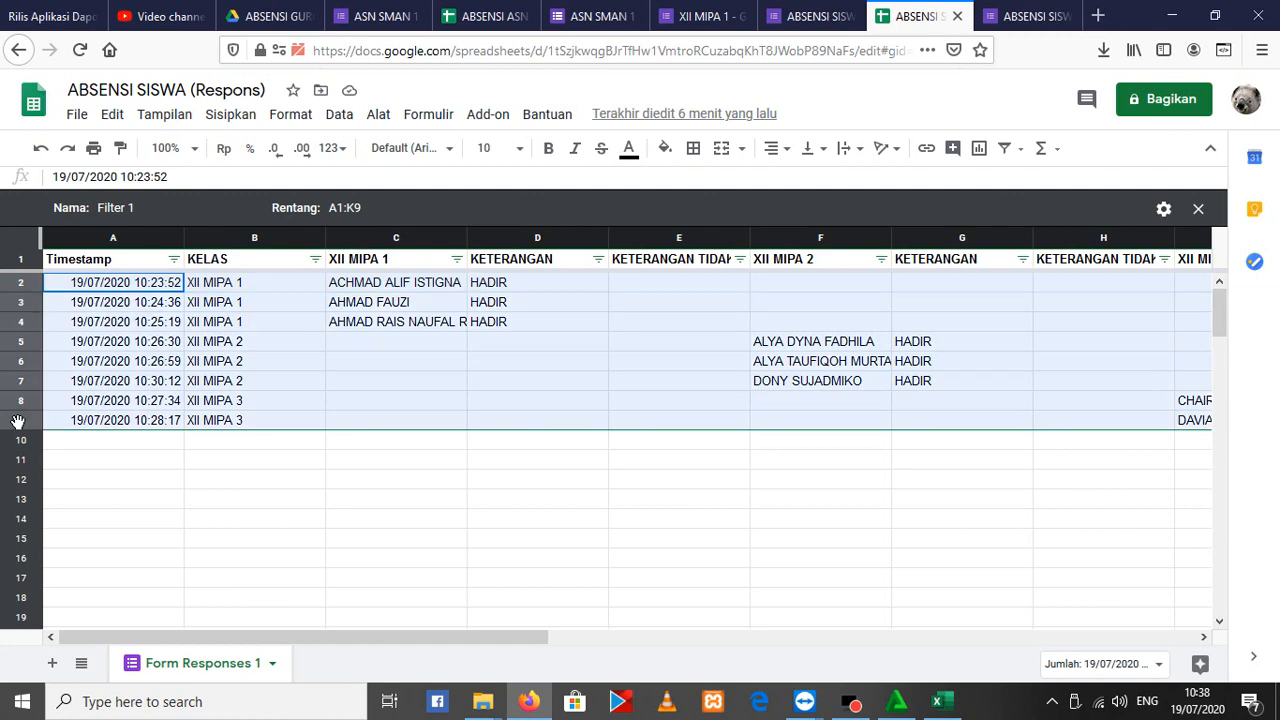
Switch to the ABSENSI SISWA form editor and show its responses individually
{"action": "left_click", "coordinate": [820, 15]}
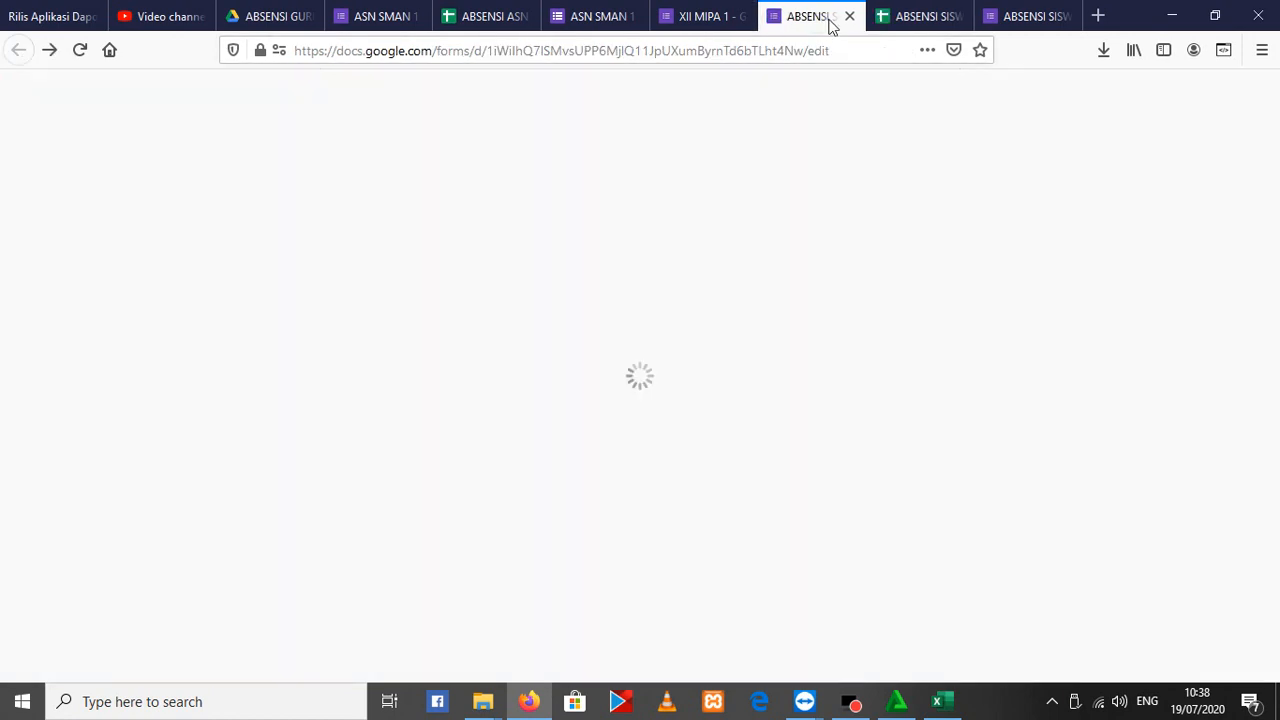
{"action": "scroll", "coordinate": [756, 444], "scroll_direction": "up", "scroll_amount": 15}
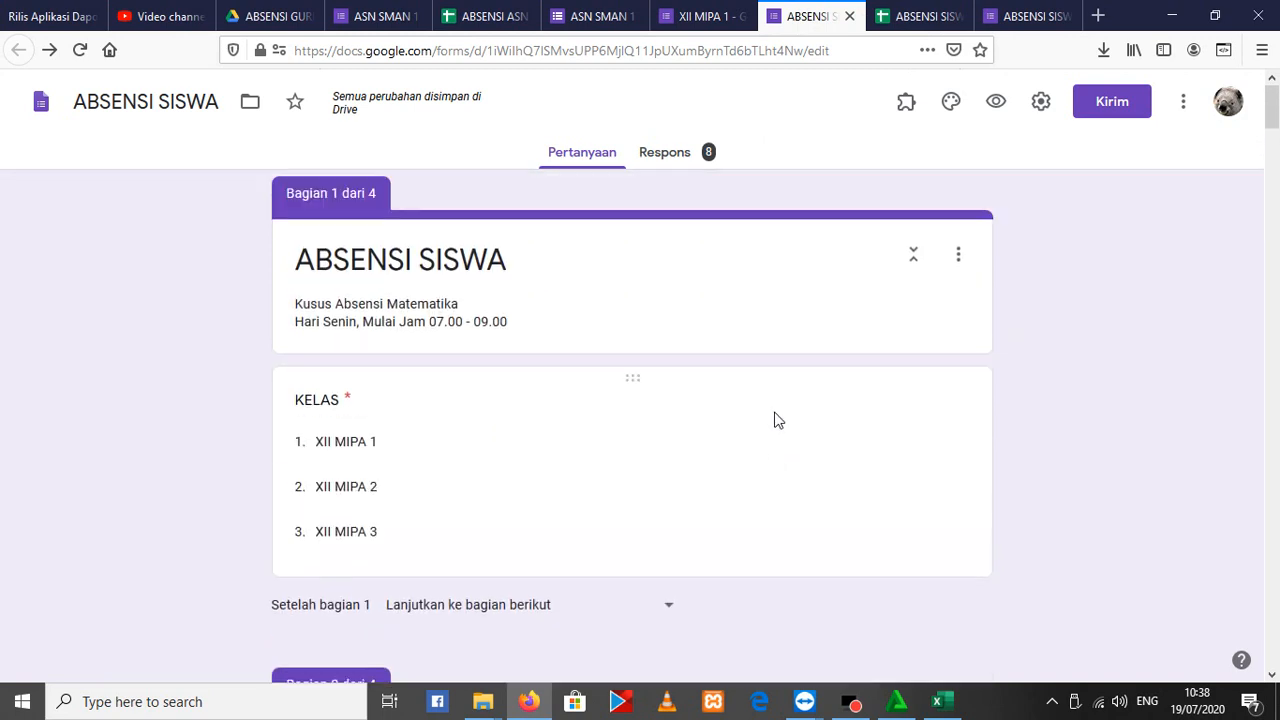
{"action": "left_click", "coordinate": [672, 156]}
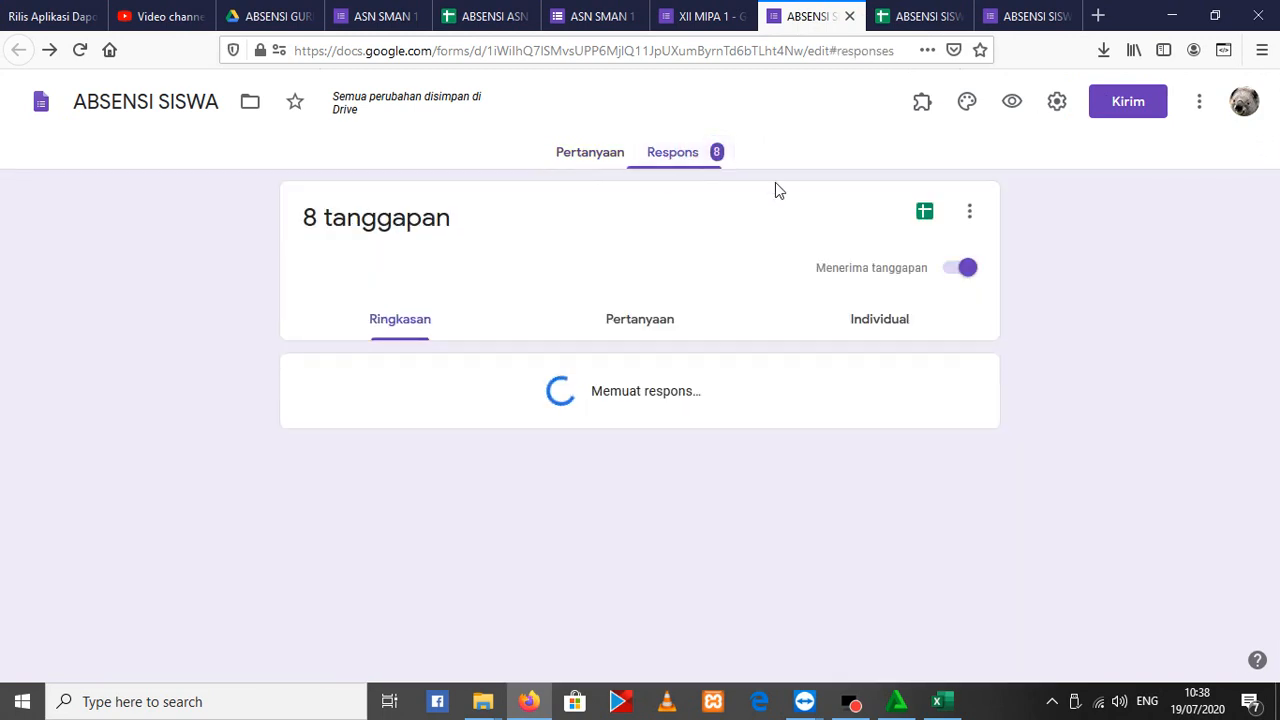
{"action": "left_click", "coordinate": [863, 331]}
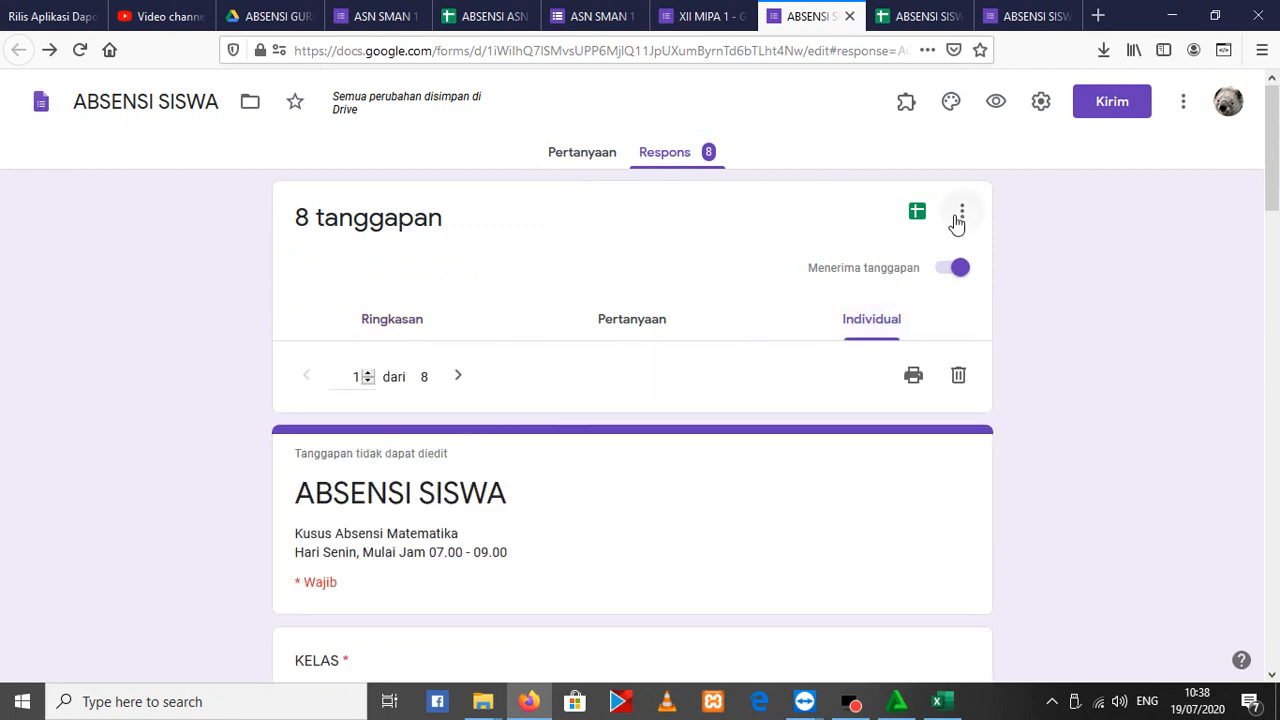
Delete the first two individual responses from the ABSENSI SISWA form
{"action": "left_click", "coordinate": [960, 378]}
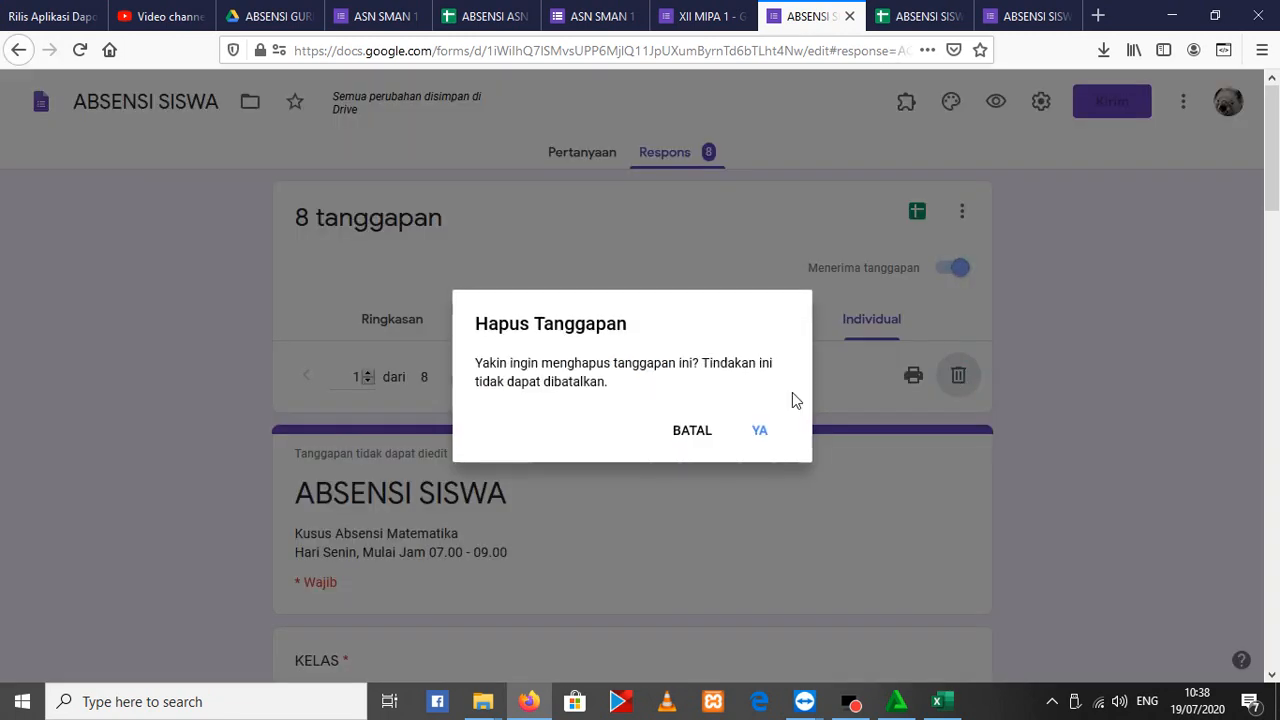
{"action": "left_click", "coordinate": [760, 432]}
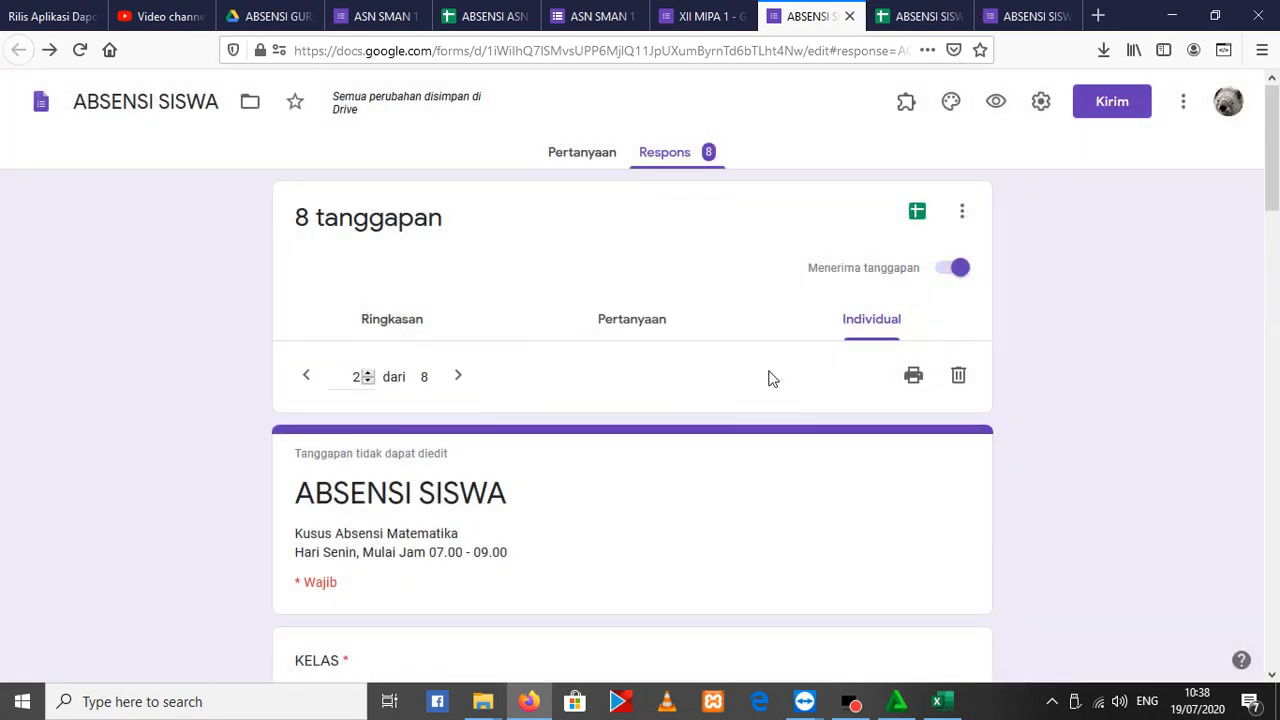
{"action": "left_click", "coordinate": [956, 378]}
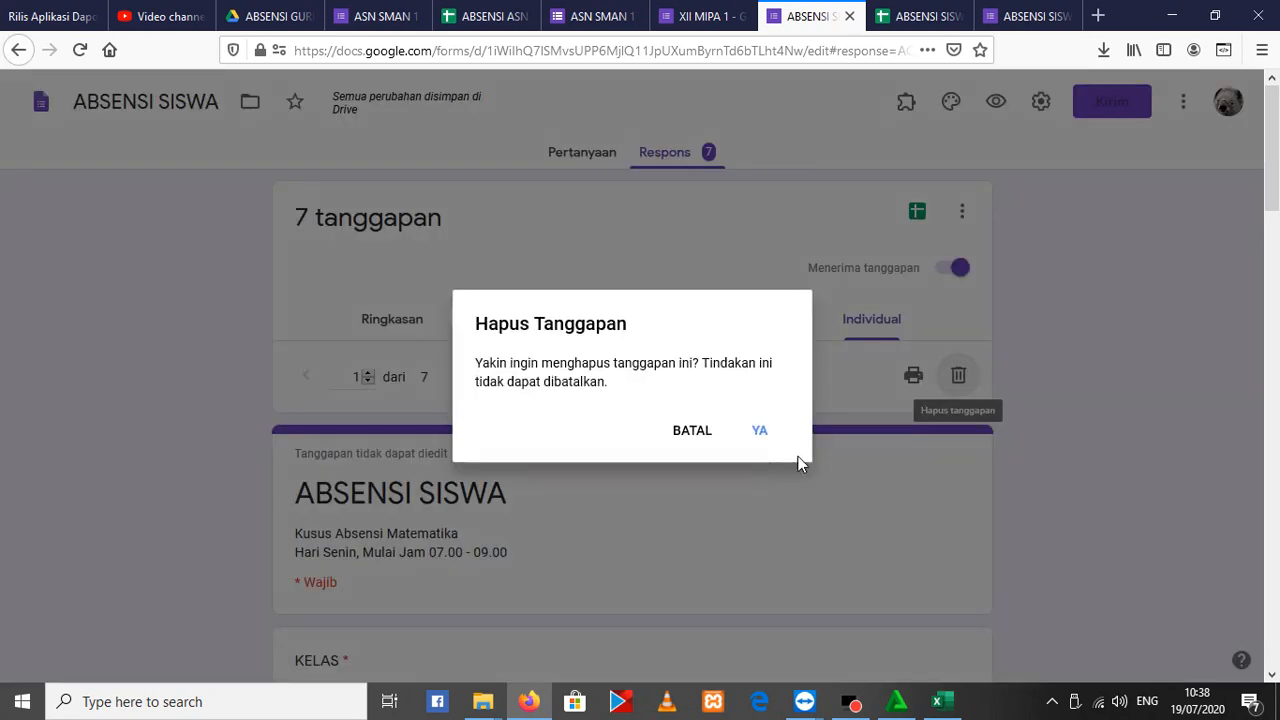
{"action": "left_click", "coordinate": [763, 432]}
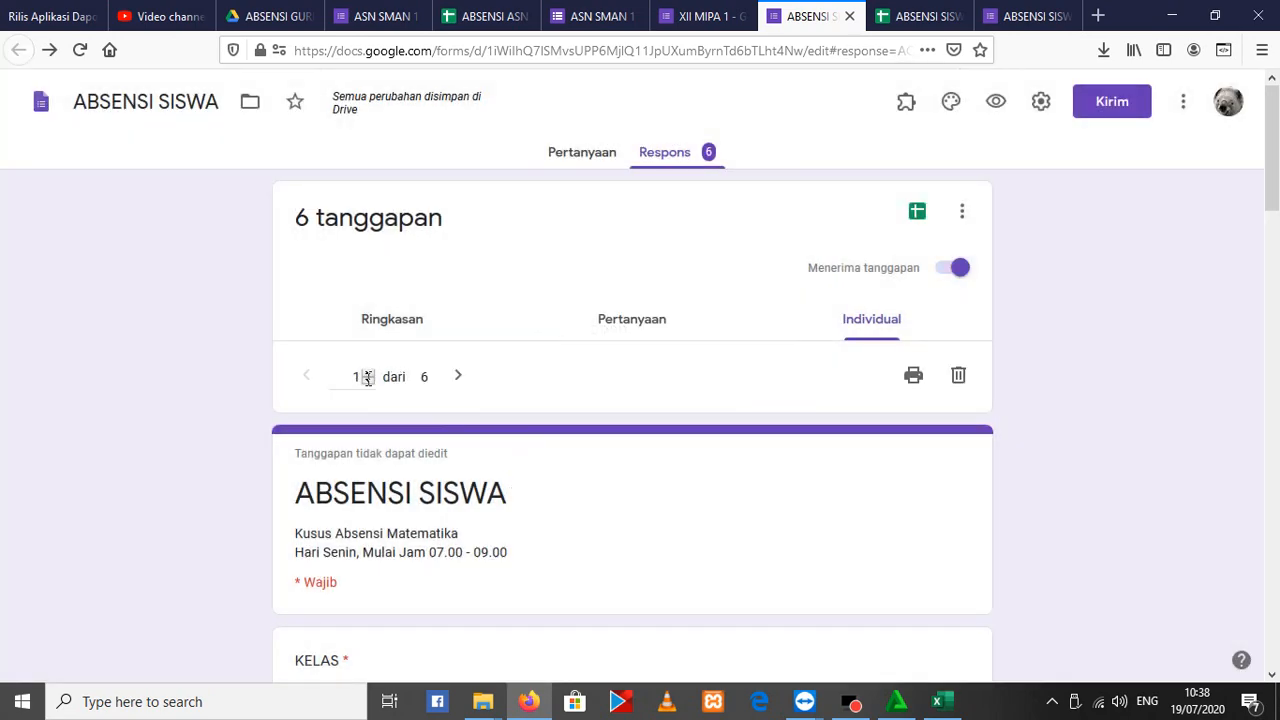
Delete all remaining responses of the ABSENSI SISWA form at once
{"action": "left_click", "coordinate": [360, 378]}
{"action": "scroll", "coordinate": [671, 505], "scroll_direction": "down", "scroll_amount": 5}
{"action": "scroll", "coordinate": [789, 529], "scroll_direction": "up", "scroll_amount": 6}
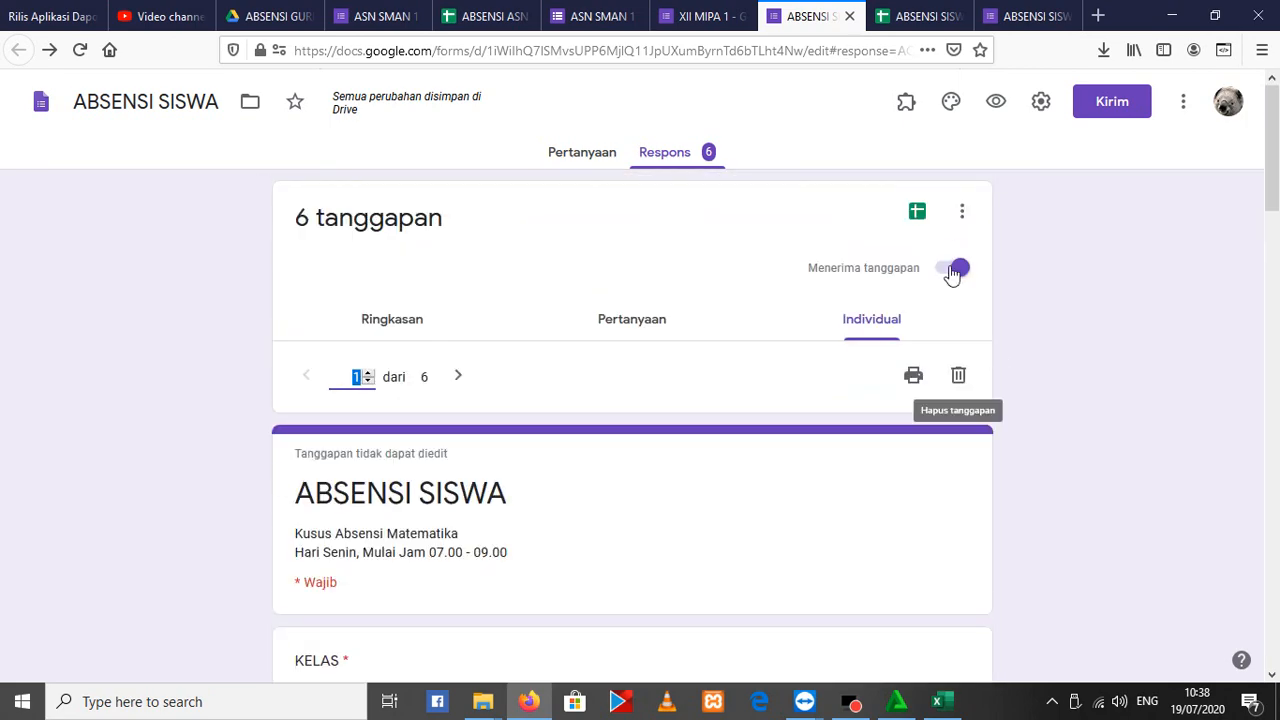
{"action": "left_click", "coordinate": [962, 211]}
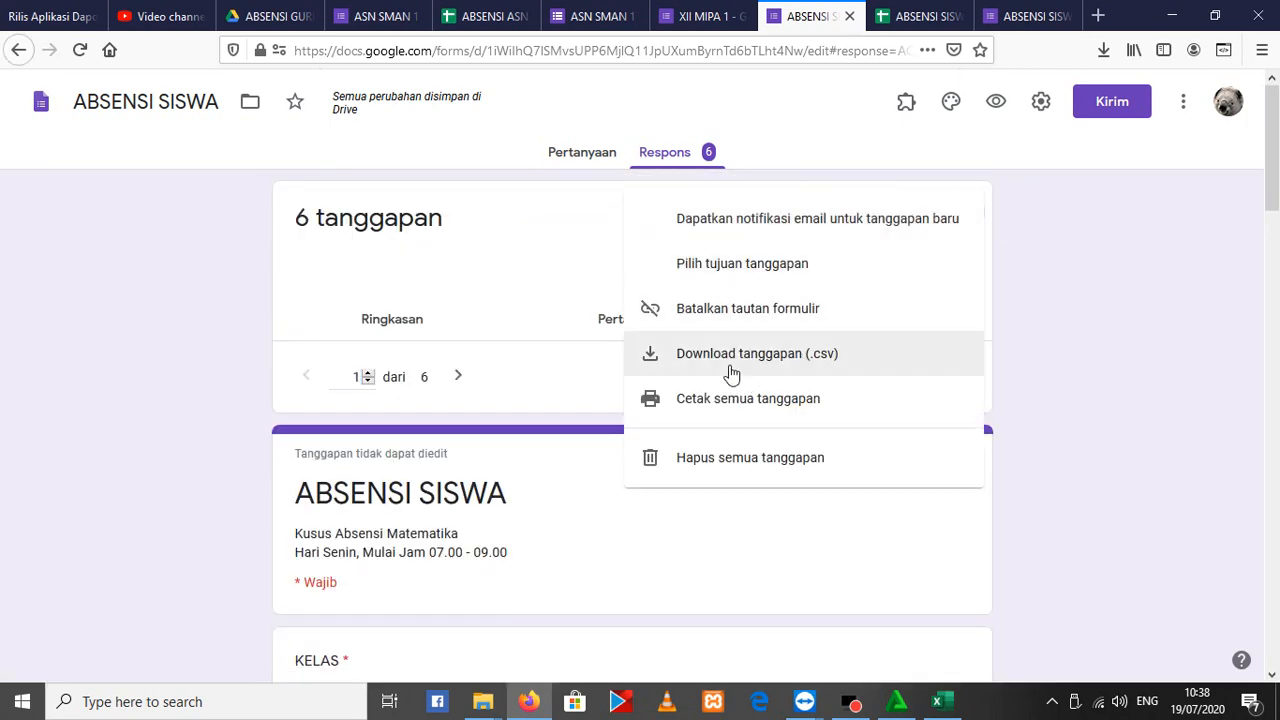
{"action": "left_click", "coordinate": [784, 466]}
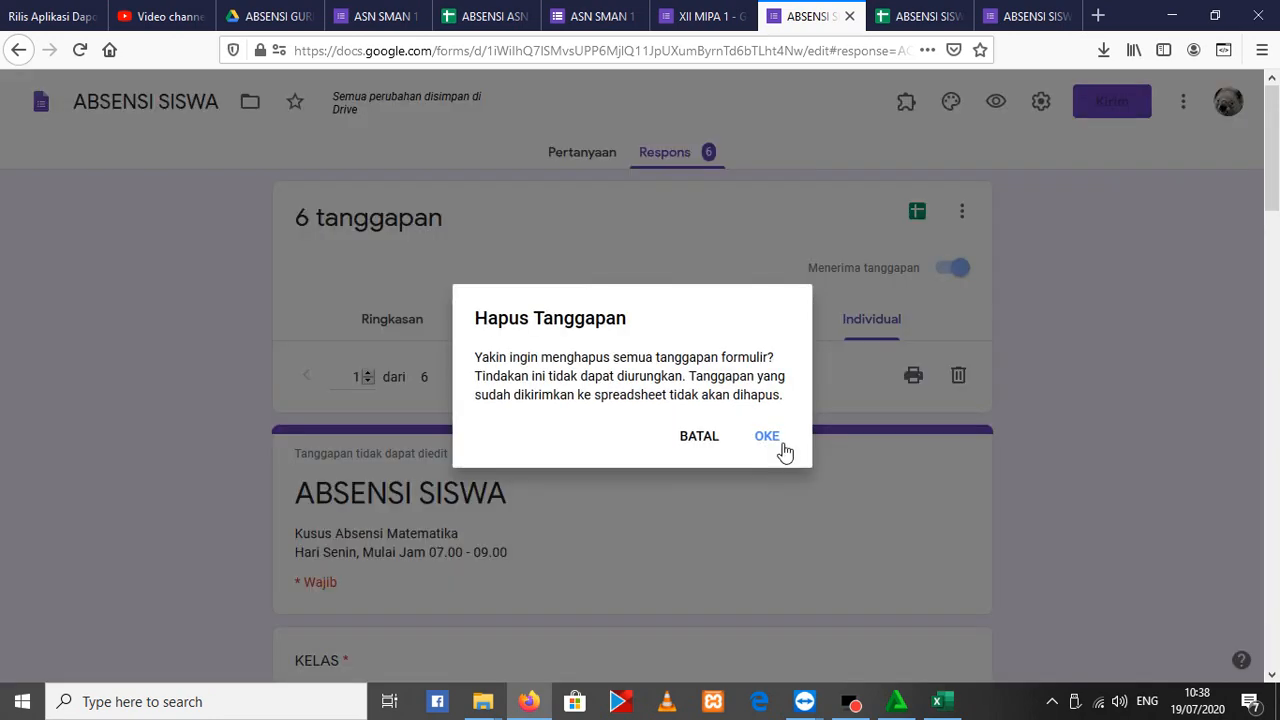
{"action": "left_click", "coordinate": [772, 442]}
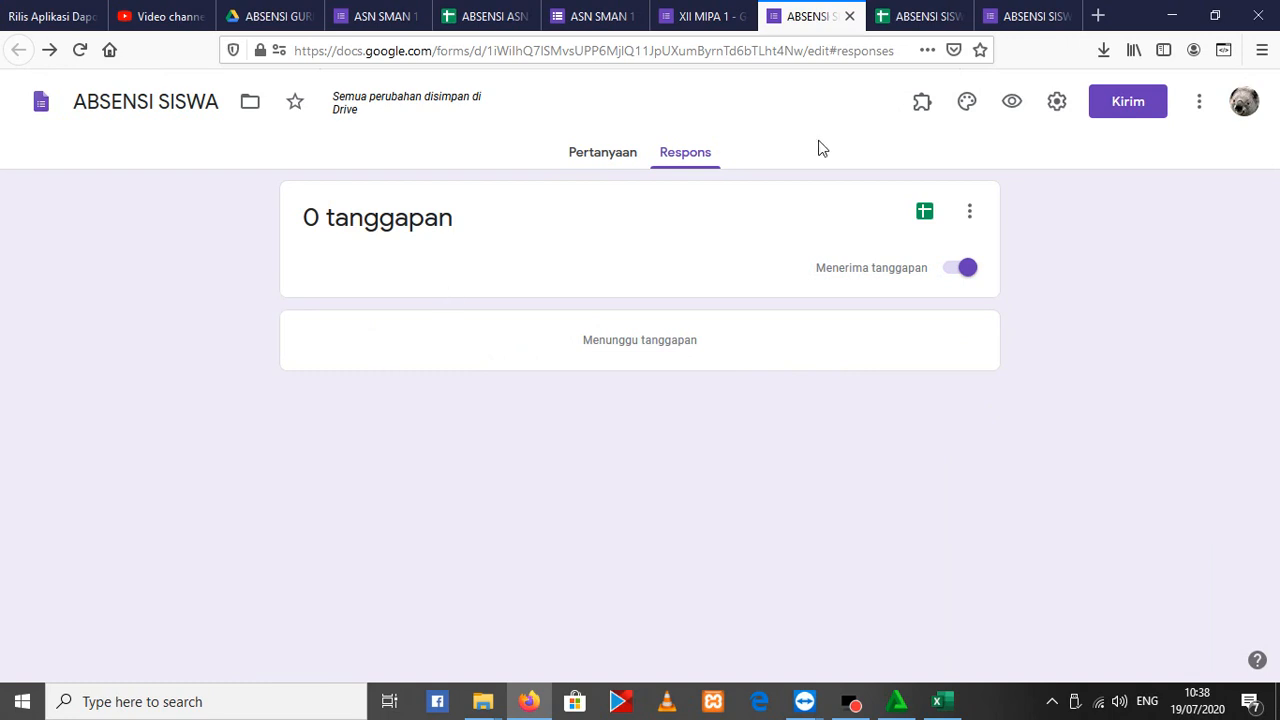
Switch to the ABSENSI SISWA (Respons) spreadsheet and copy response rows 2 to 9 of Form Responses 1
{"action": "left_click", "coordinate": [918, 16]}
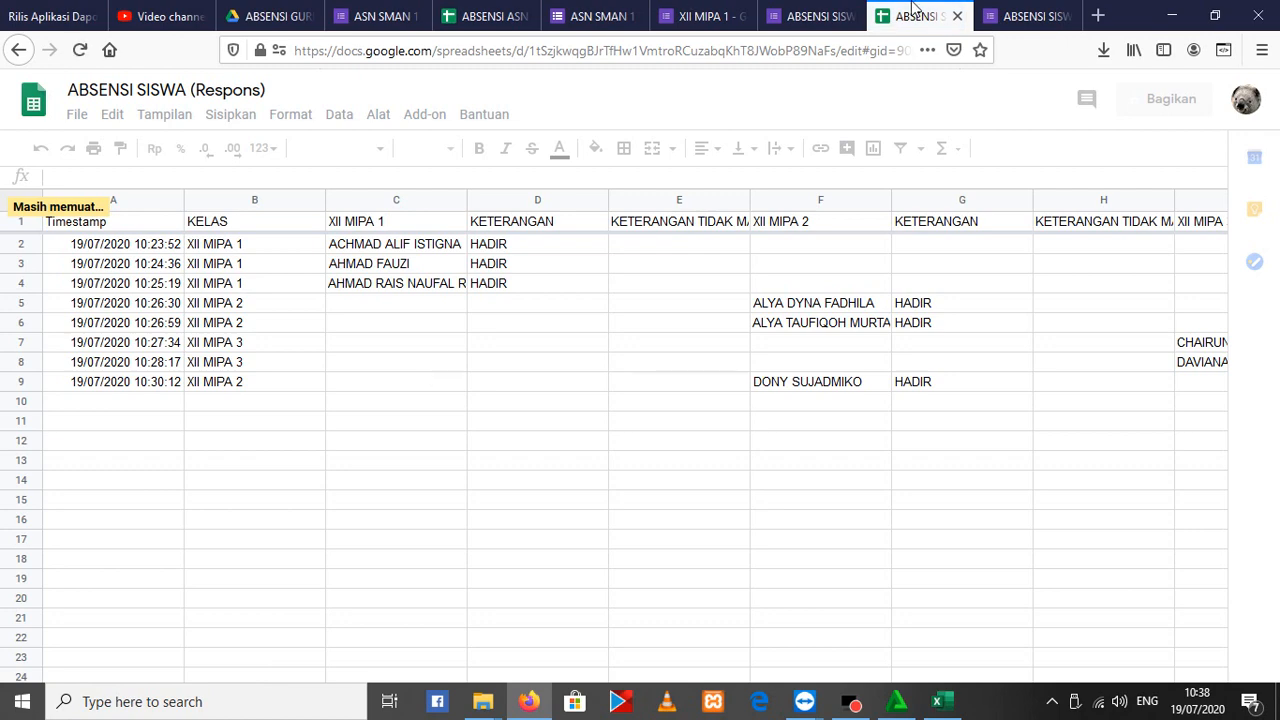
{"action": "left_click", "coordinate": [840, 15]}
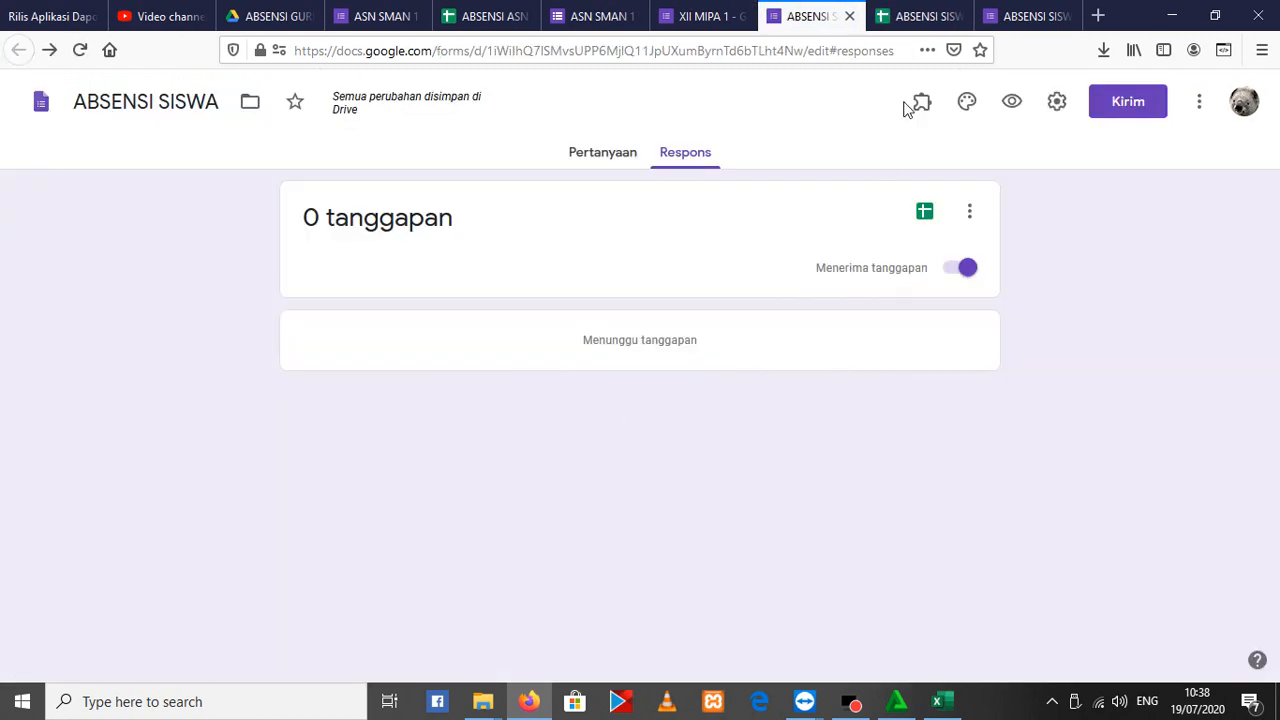
{"action": "left_click", "coordinate": [915, 15]}
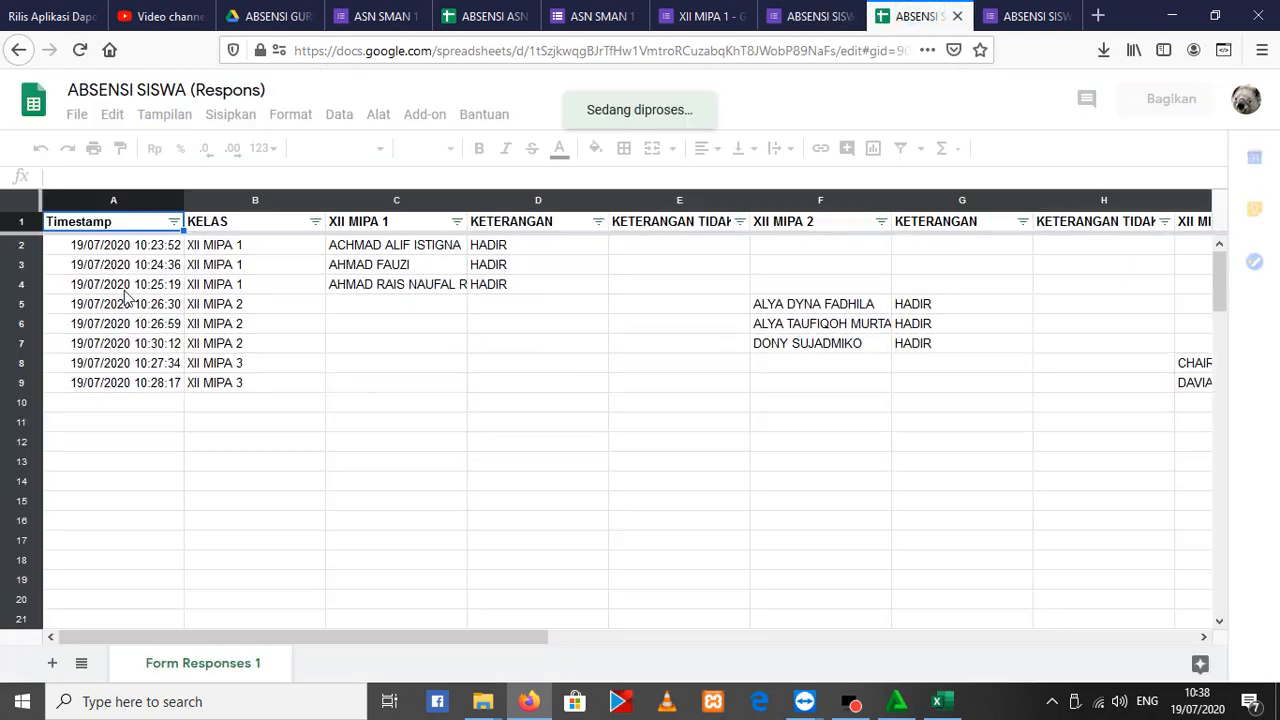
{"action": "left_click", "coordinate": [91, 248]}
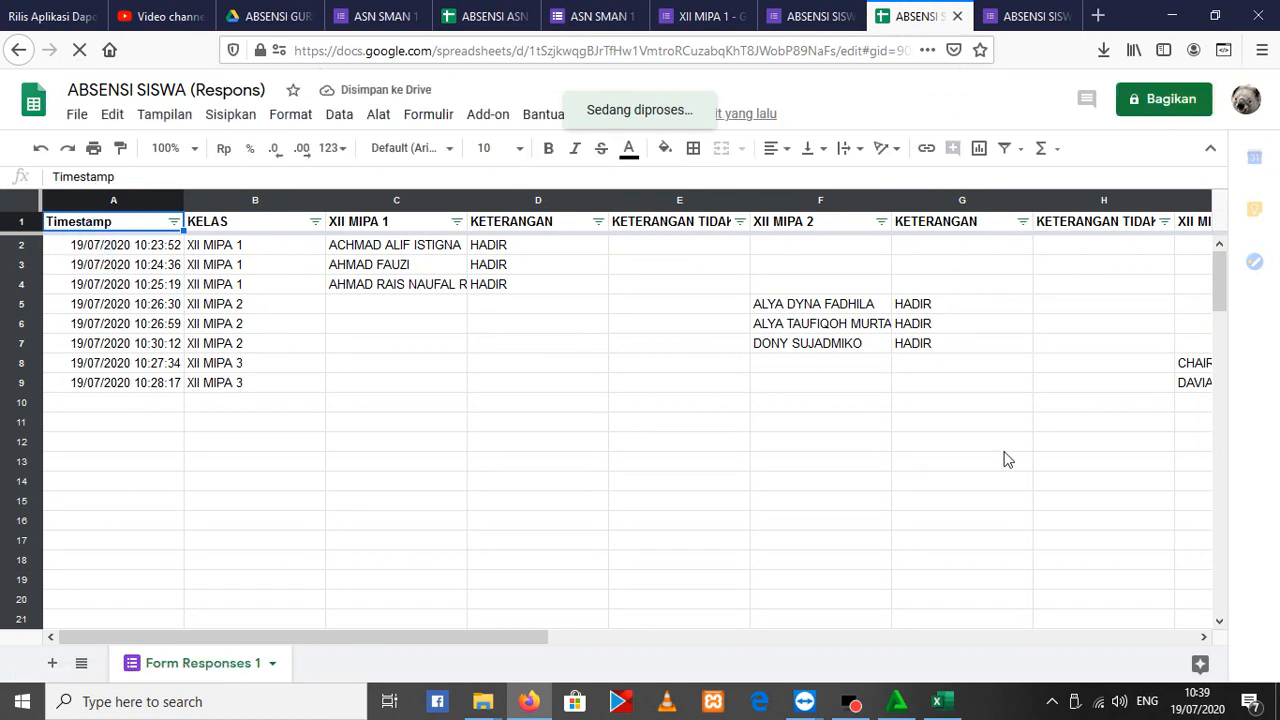
{"action": "left_click", "coordinate": [60, 246]}
{"action": "left_click", "coordinate": [19, 245]}
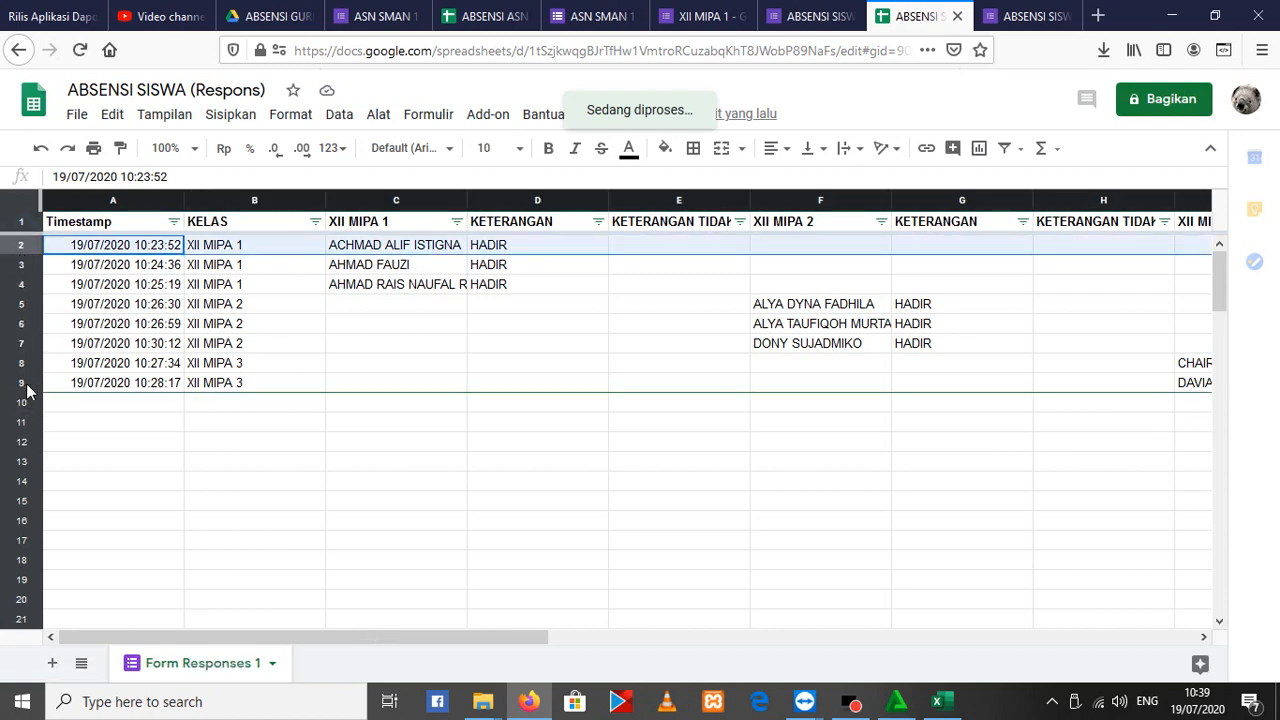
{"action": "left_click", "coordinate": [33, 422], "text": "shift"}
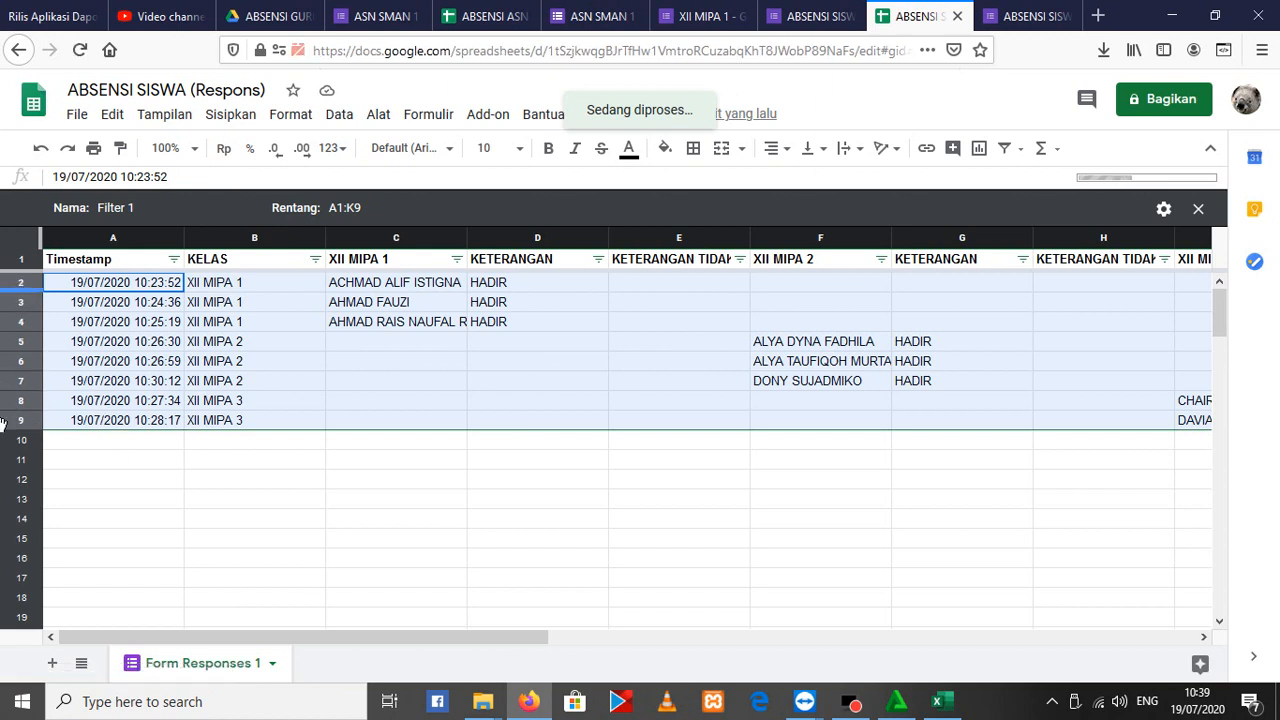
{"action": "left_click", "coordinate": [236, 362]}
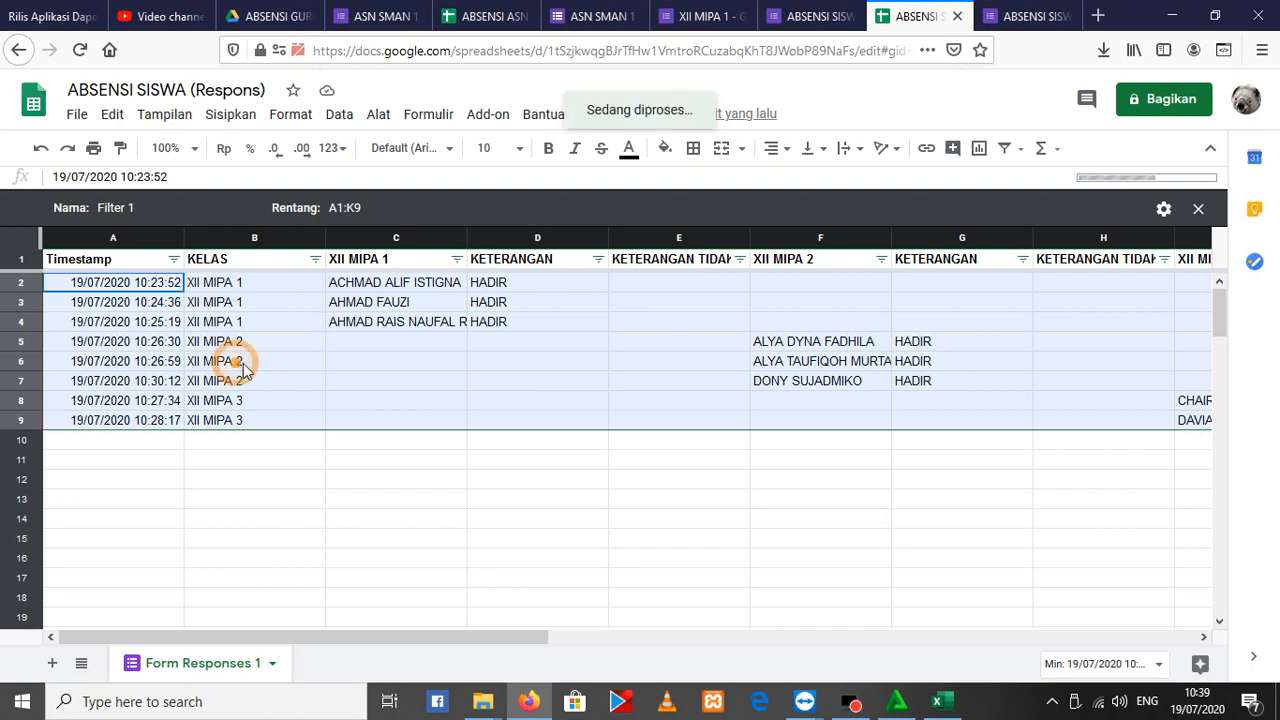
{"action": "right_click", "coordinate": [240, 350]}
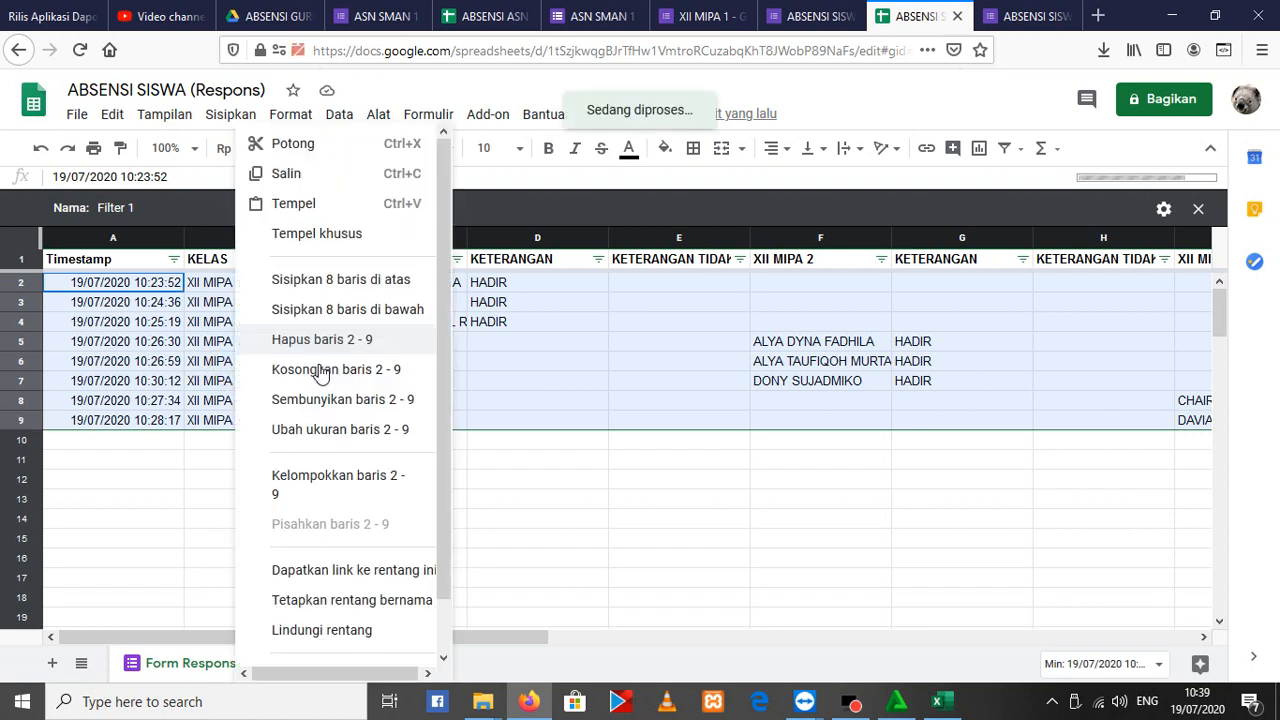
{"action": "left_click", "coordinate": [312, 173]}
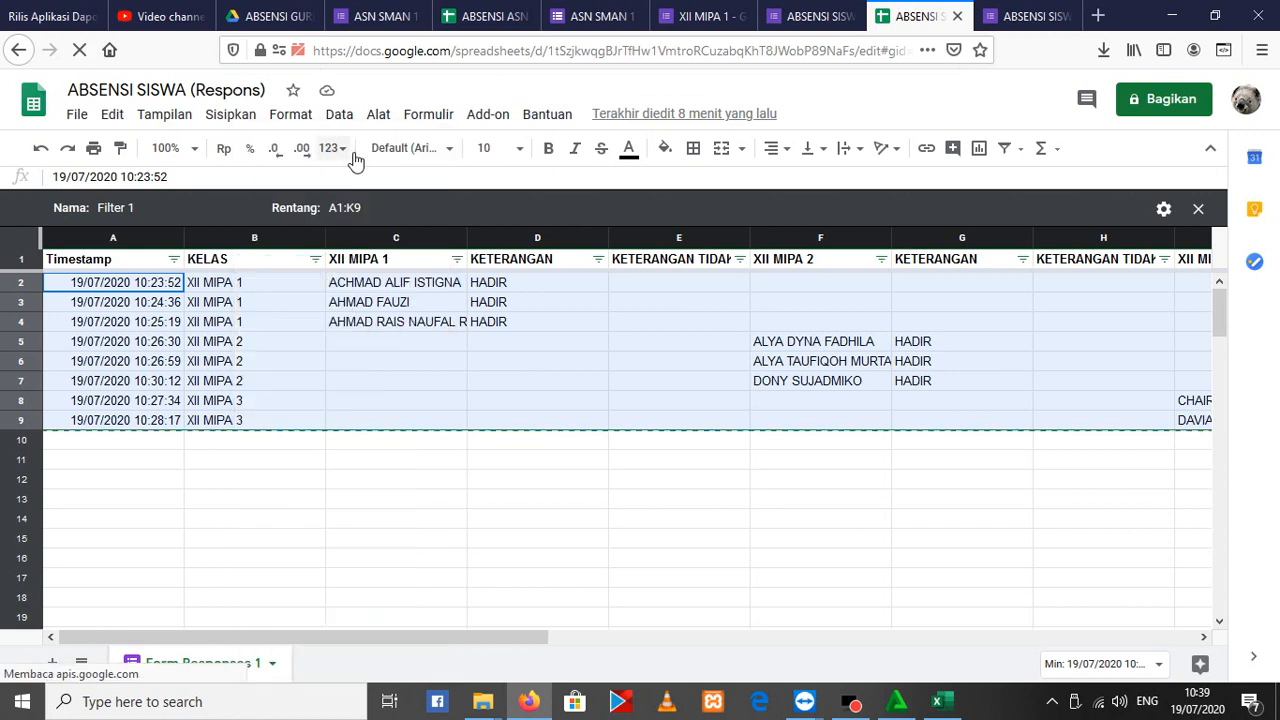
Add a new sheet to the spreadsheet and paste the copied student responses starting at cell A1
{"action": "left_click", "coordinate": [51, 664]}
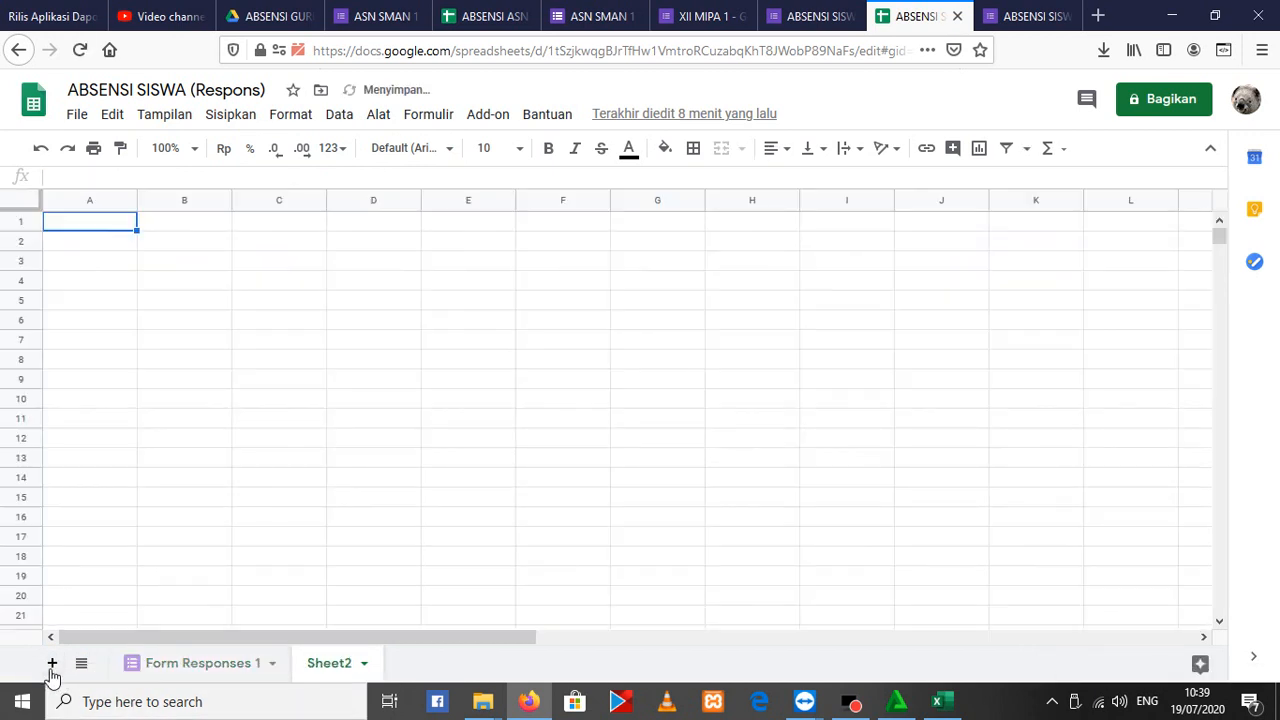
{"action": "right_click", "coordinate": [91, 221]}
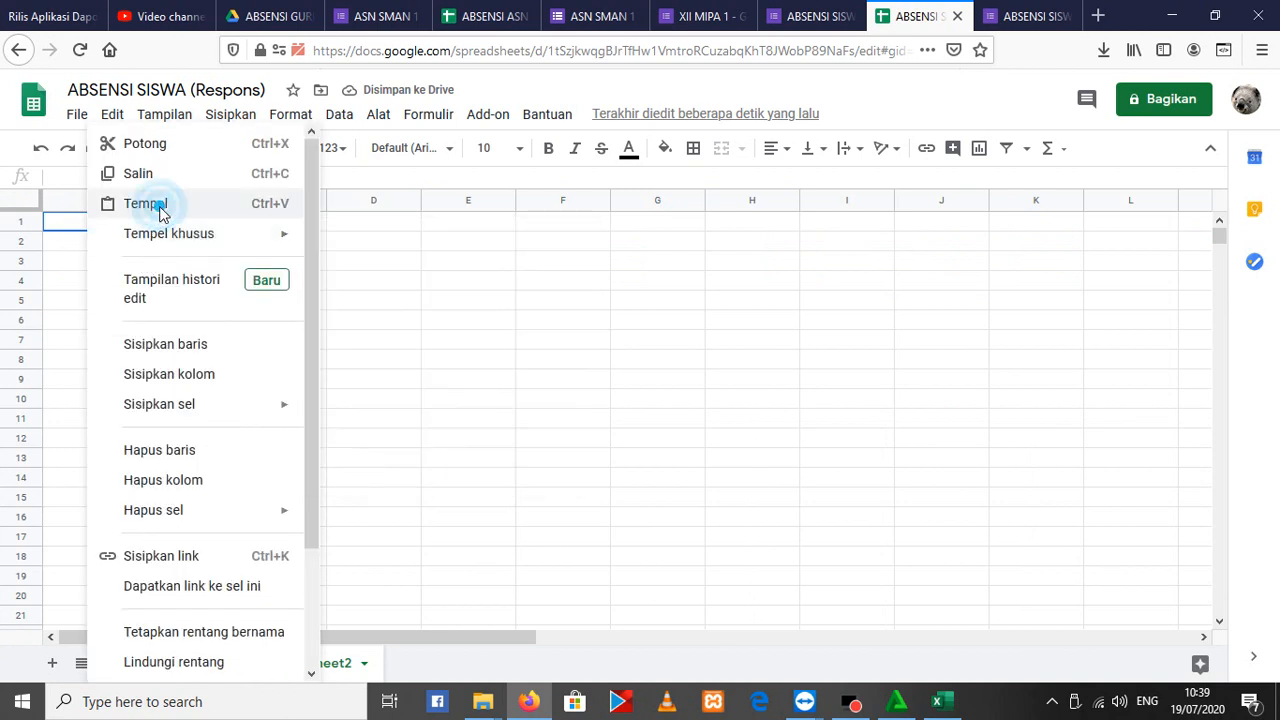
{"action": "left_click", "coordinate": [158, 205]}
{"action": "left_click", "coordinate": [866, 462]}
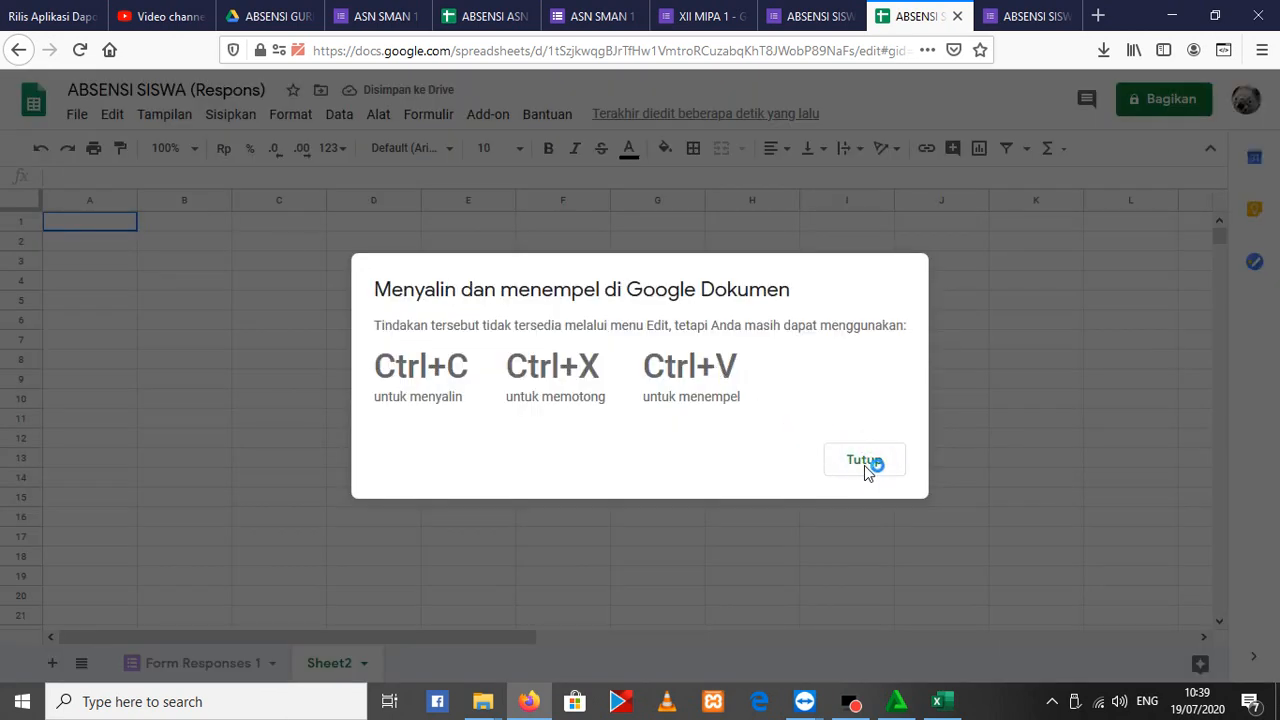
{"action": "left_click", "coordinate": [878, 460]}
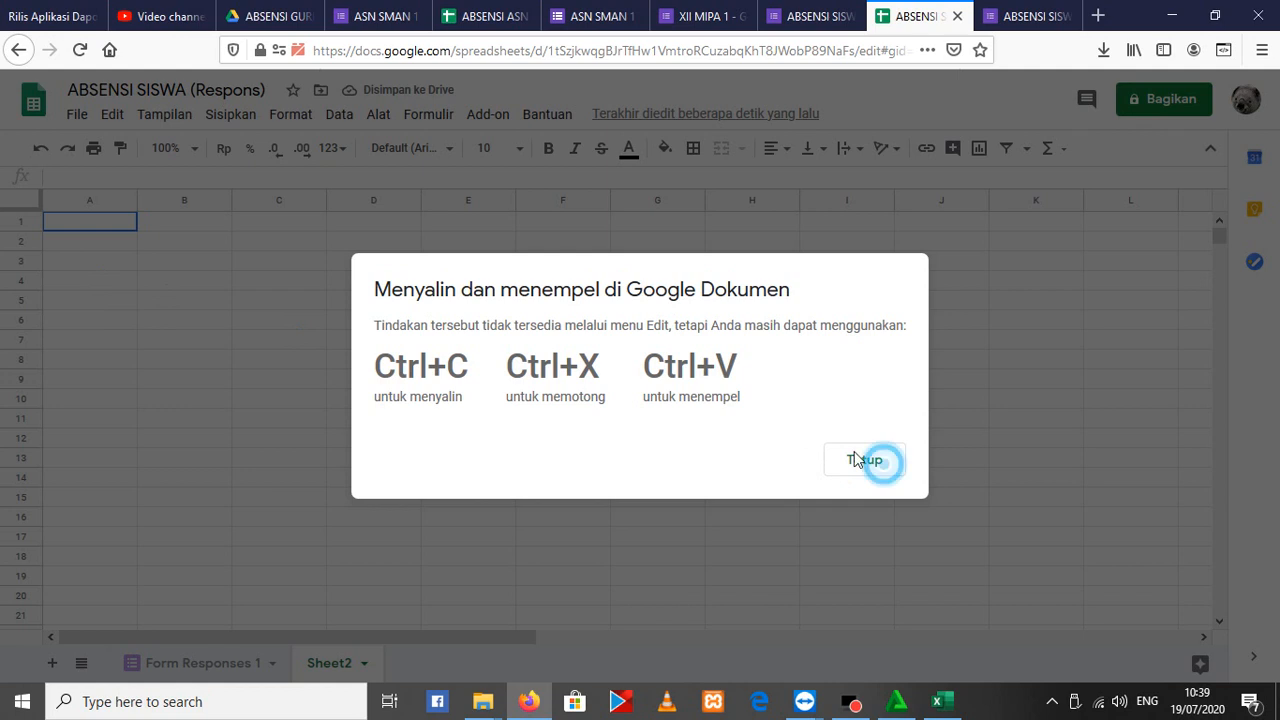
{"action": "left_click", "coordinate": [650, 394]}
{"action": "left_click", "coordinate": [868, 461]}
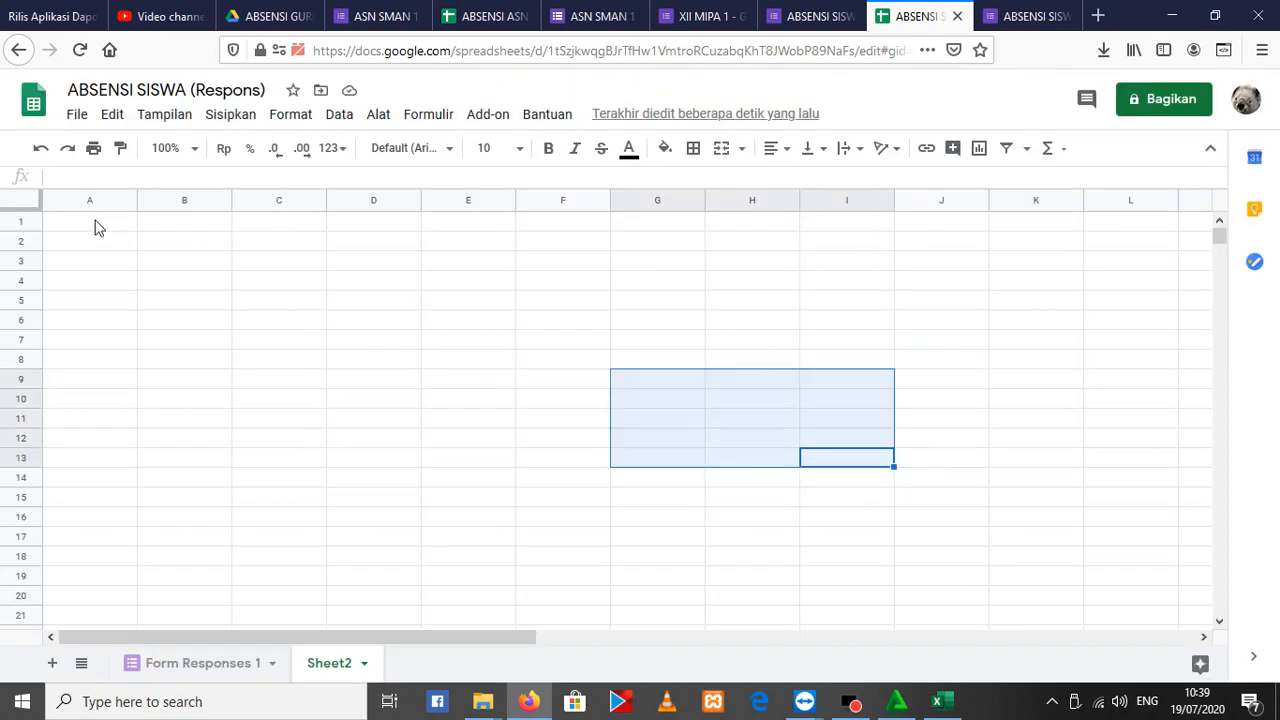
{"action": "left_click", "coordinate": [96, 227]}
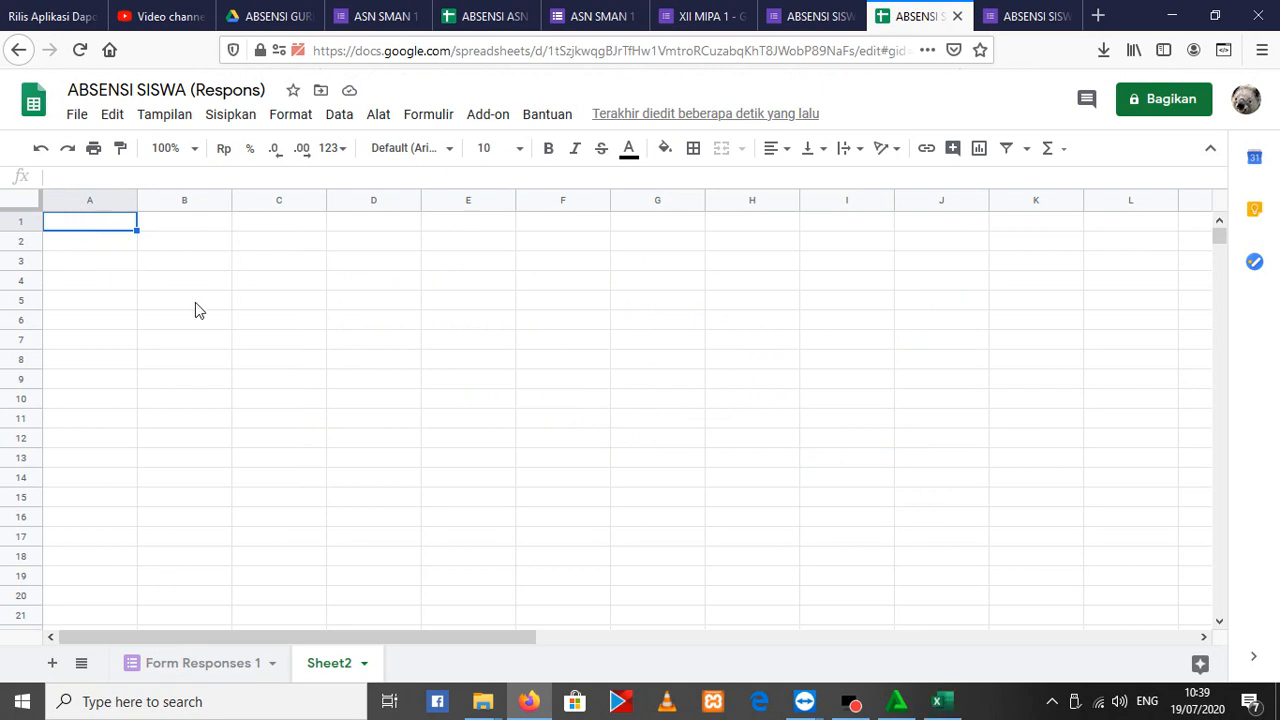
{"action": "key", "text": "ctrl+v"}
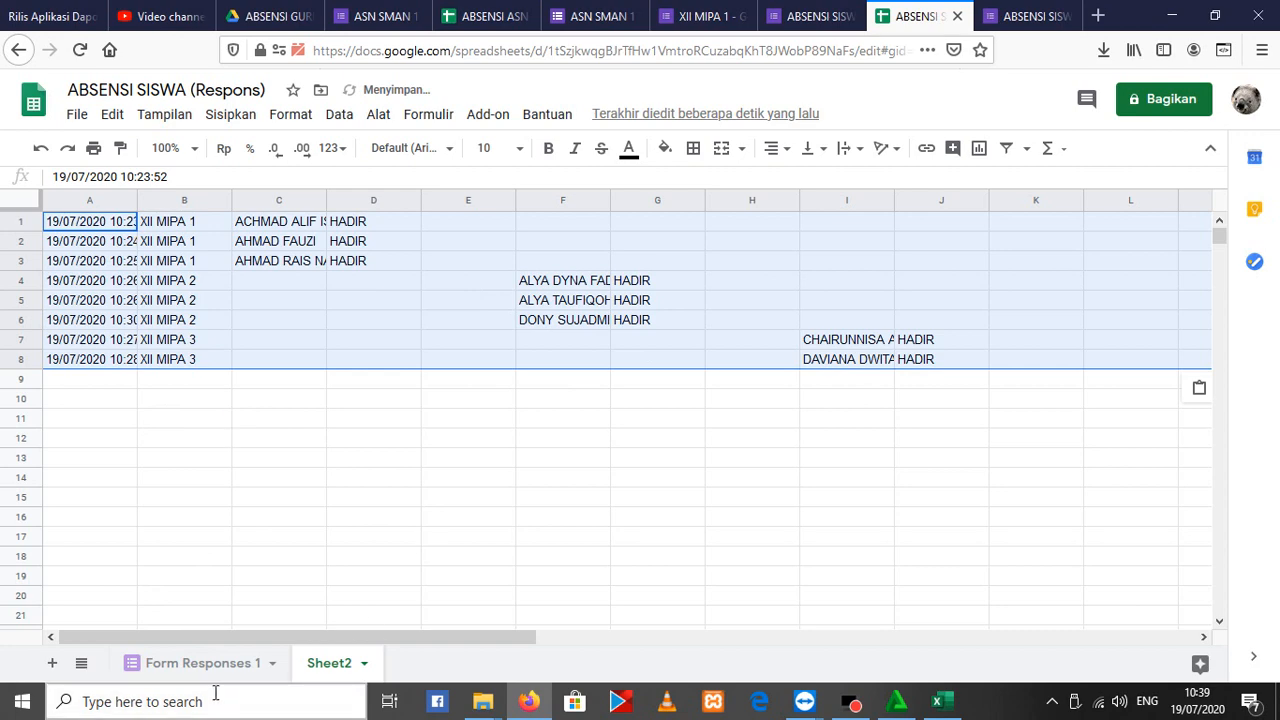
Delete rows 2 to 9 from the Form Responses 1 sheet
{"action": "left_click", "coordinate": [214, 663]}
{"action": "right_click", "coordinate": [82, 305]}
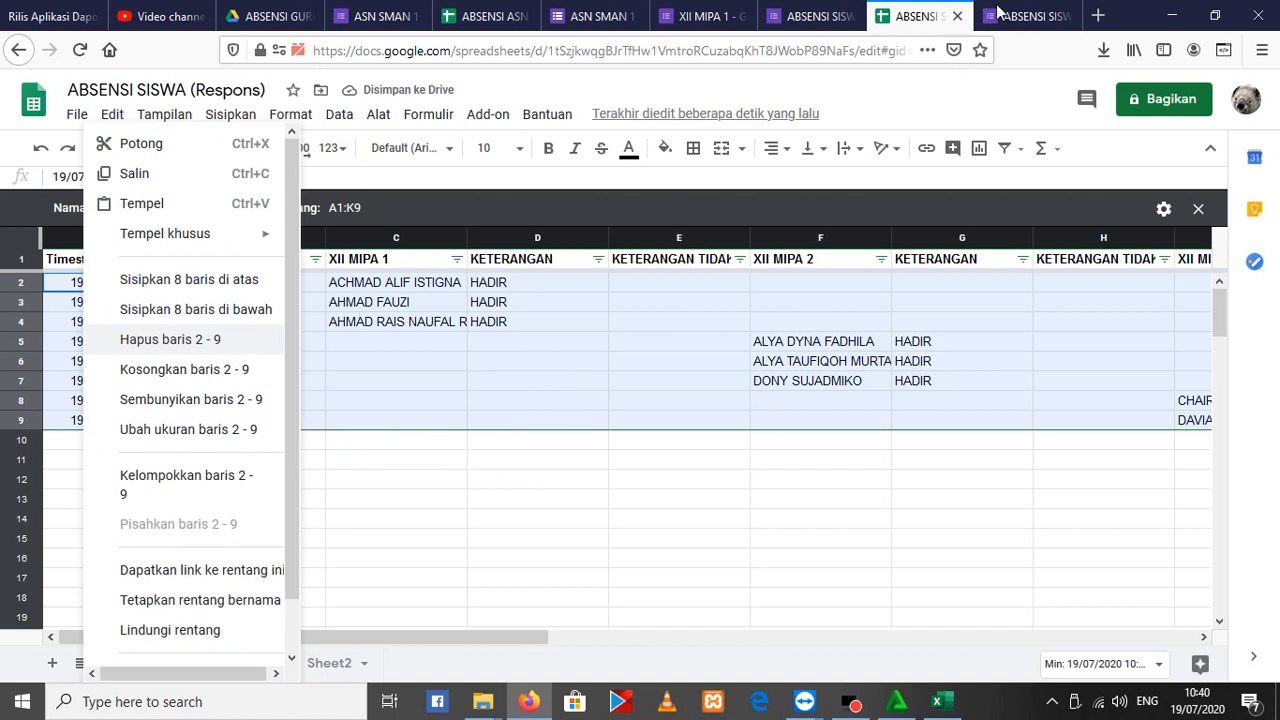
{"action": "left_click", "coordinate": [172, 340]}
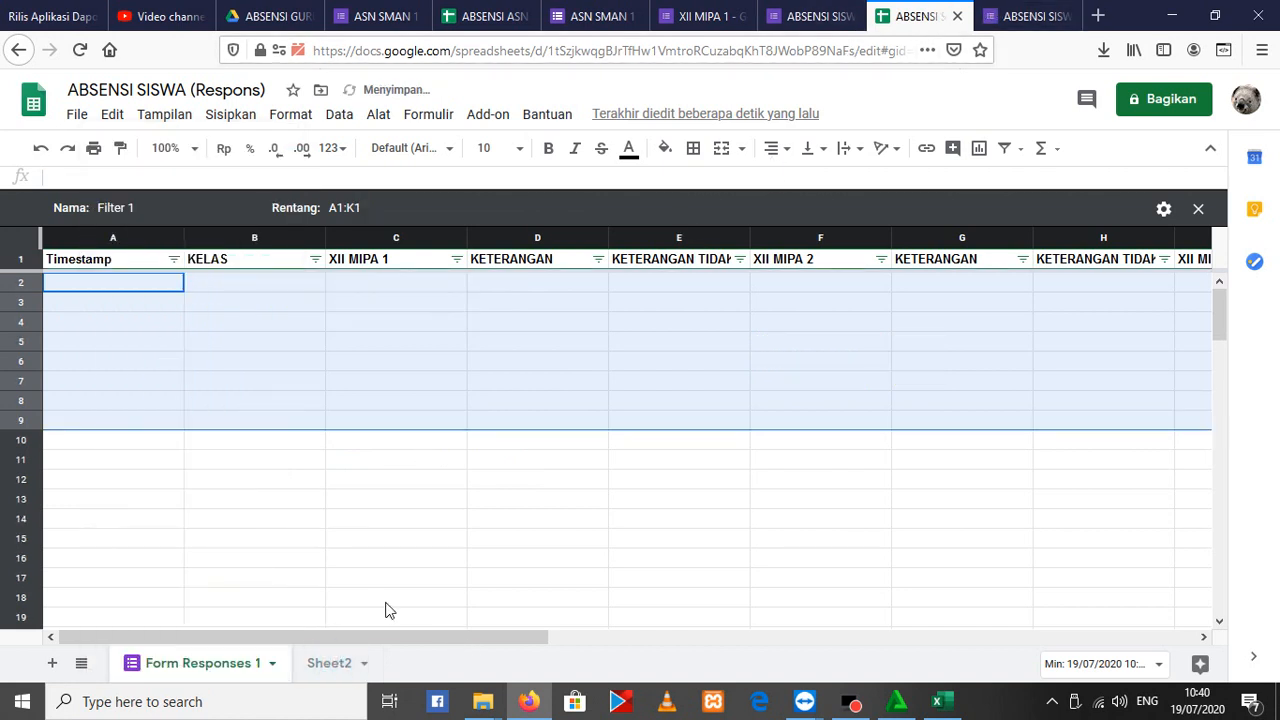
Rename Sheet2, which holds the pasted responses, as 19-07-2020
{"action": "type", "text": "19-017"}
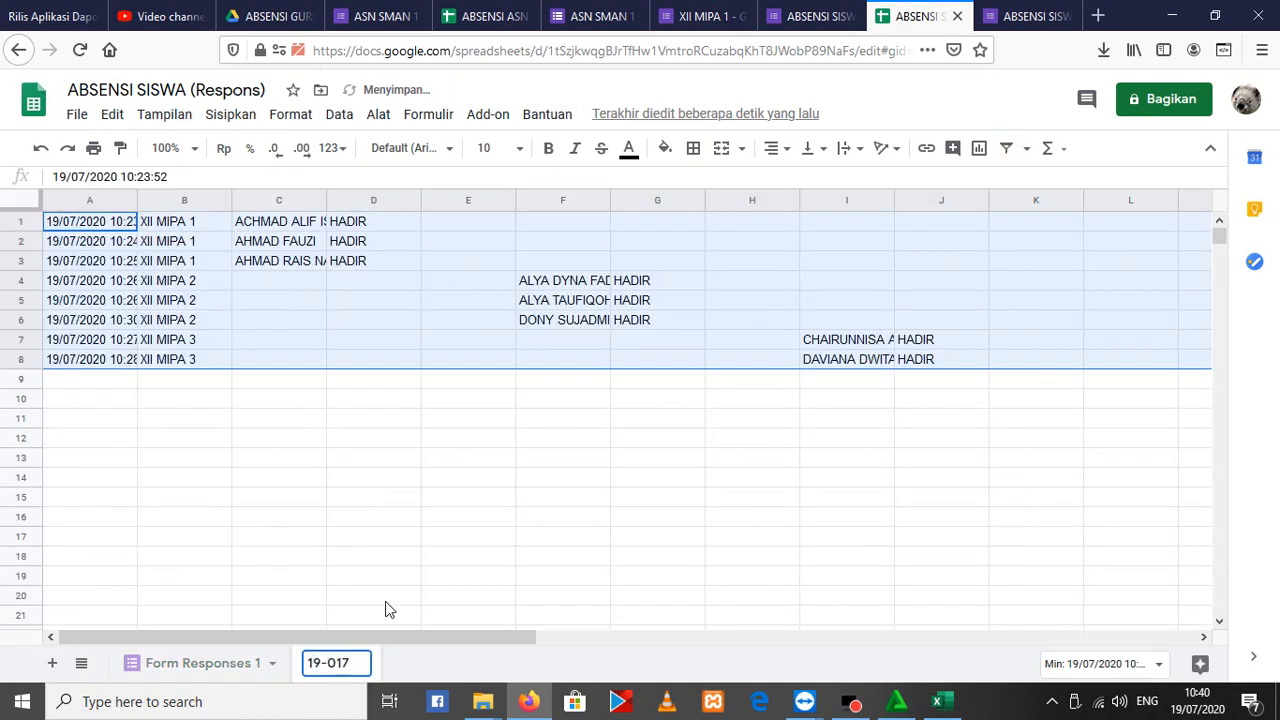
{"action": "key", "text": "BackSpace"}
{"action": "key", "text": "BackSpace"}
{"action": "key", "text": "BackSpace"}
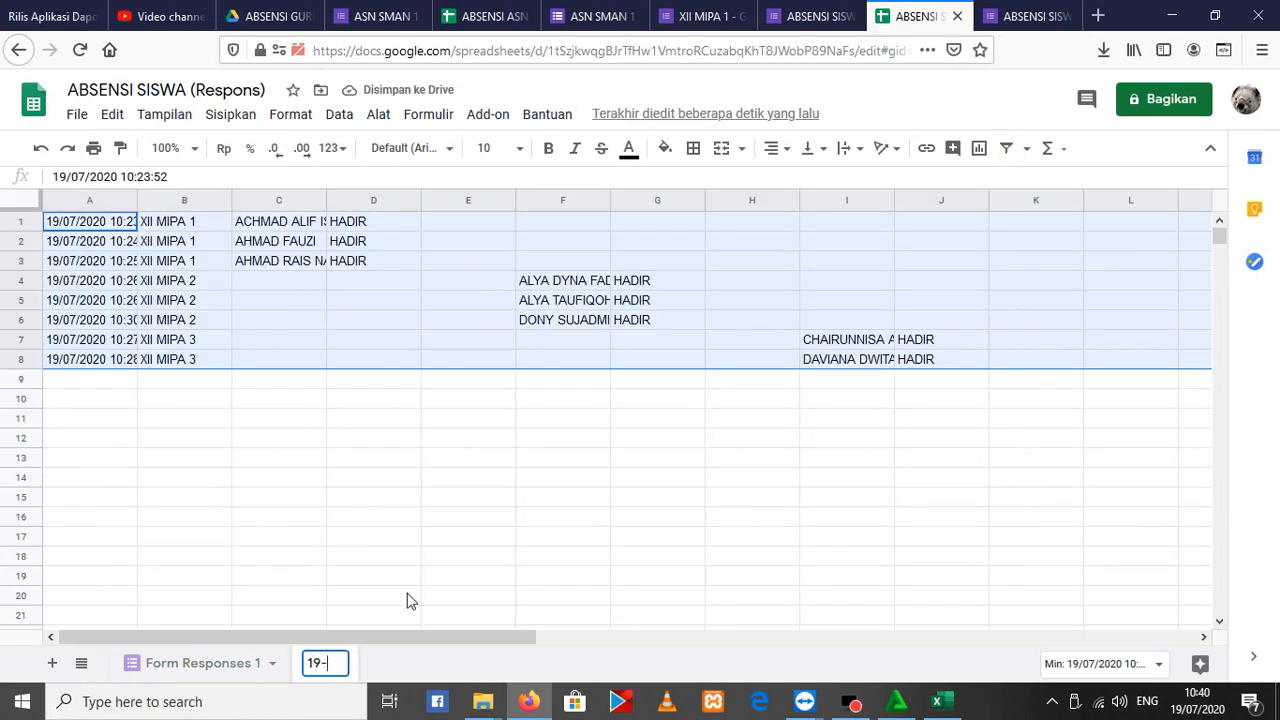
{"action": "type", "text": "07-2"}
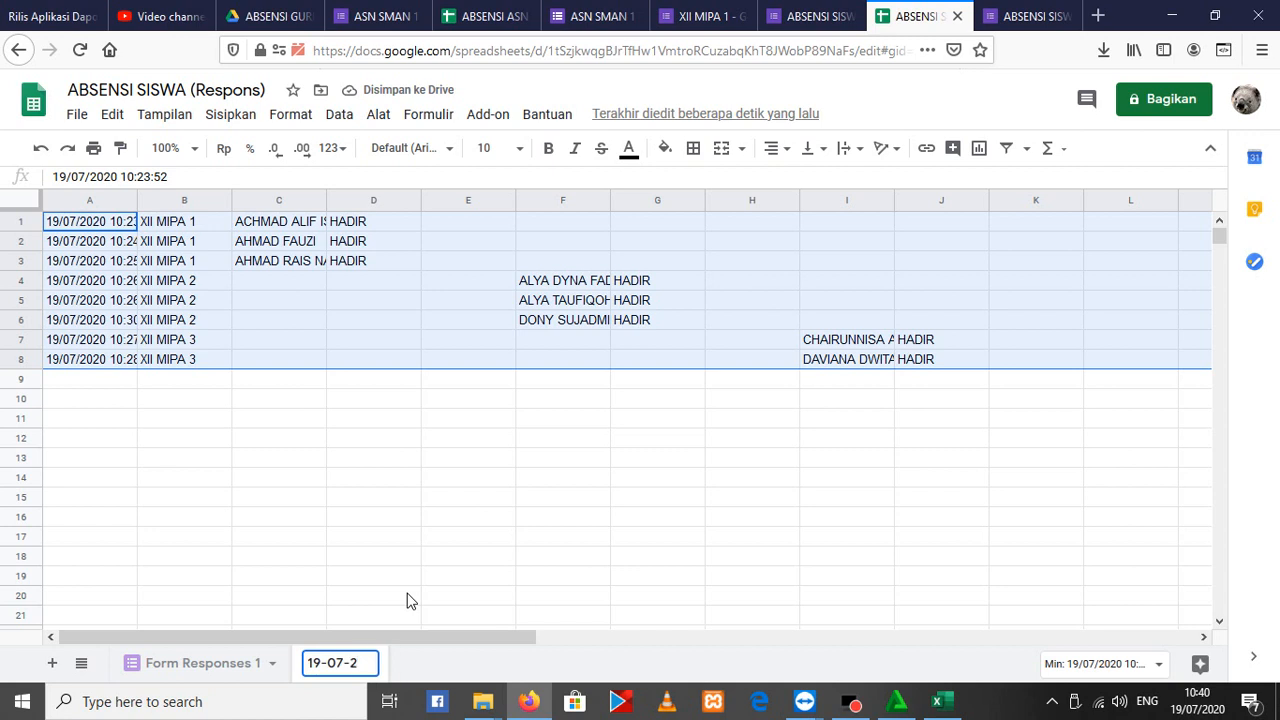
{"action": "type", "text": "020"}
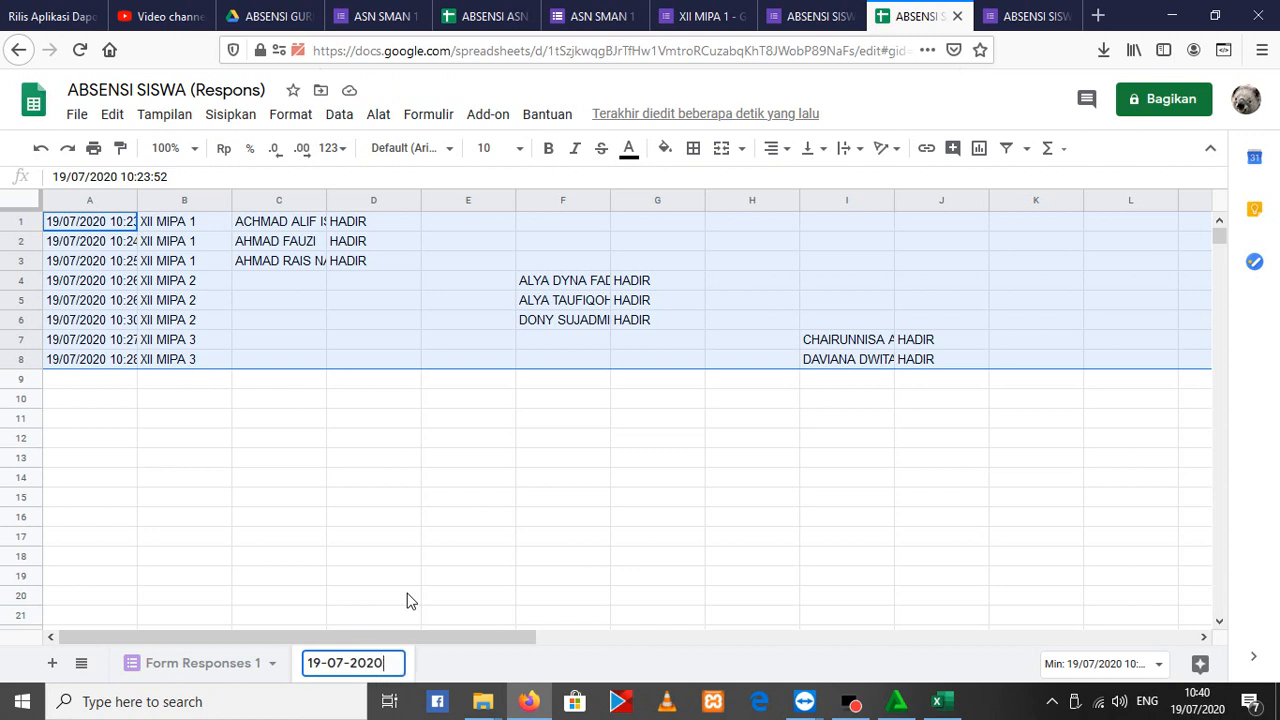
{"action": "key", "text": "Return"}
{"action": "double_click", "coordinate": [350, 660]}
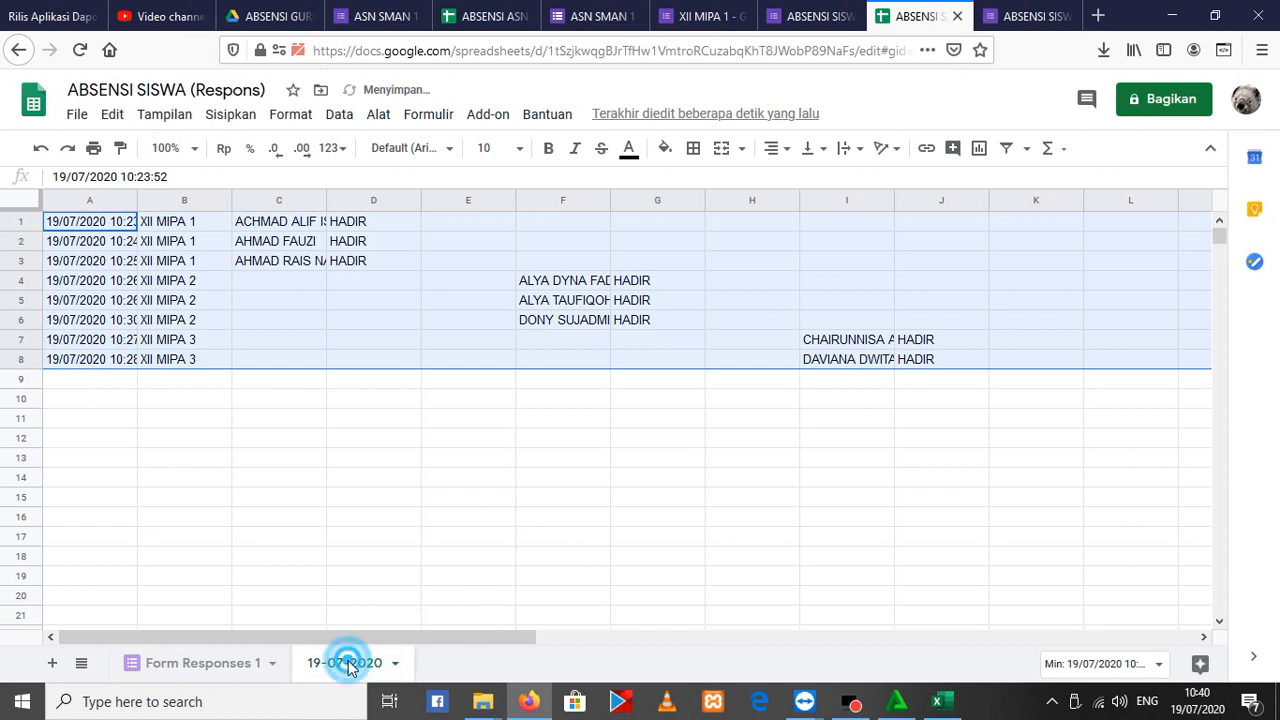
Check the emptied Form Responses 1 sheet and close the ABSENSI SISWA (Respons) spreadsheet
{"action": "left_click", "coordinate": [361, 617]}
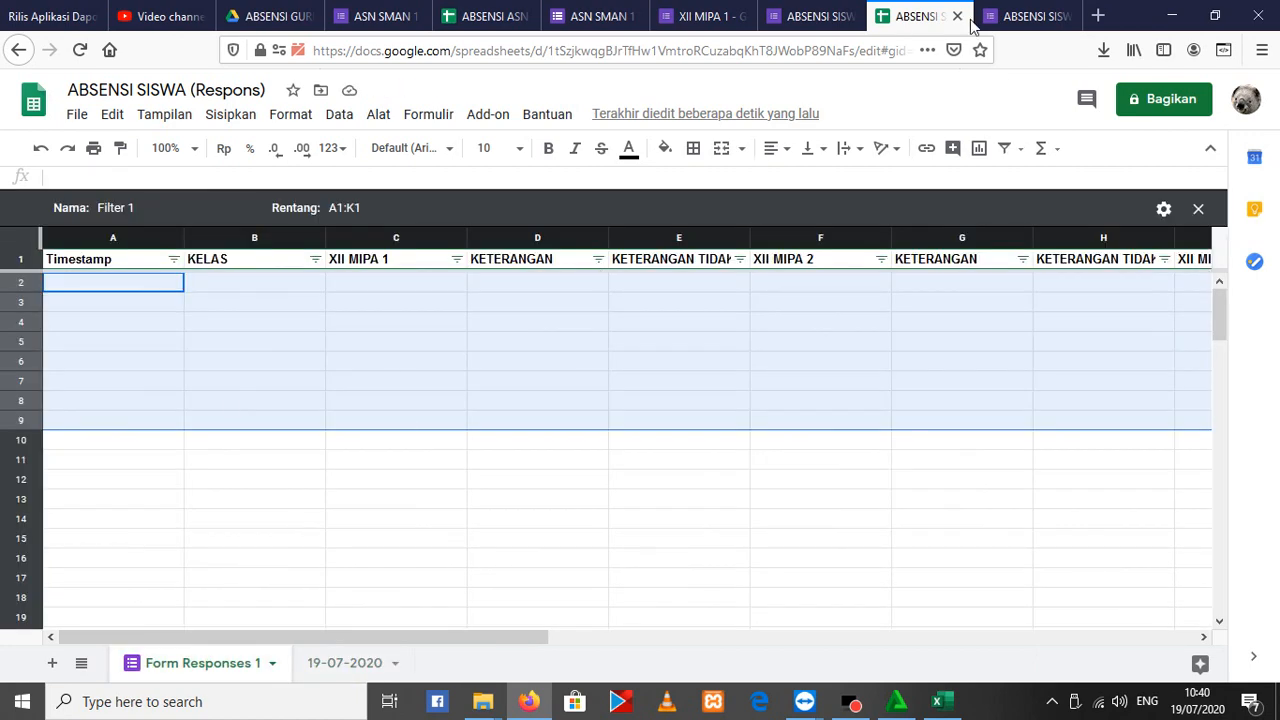
{"action": "left_click", "coordinate": [1020, 16]}
{"action": "left_click", "coordinate": [915, 16]}
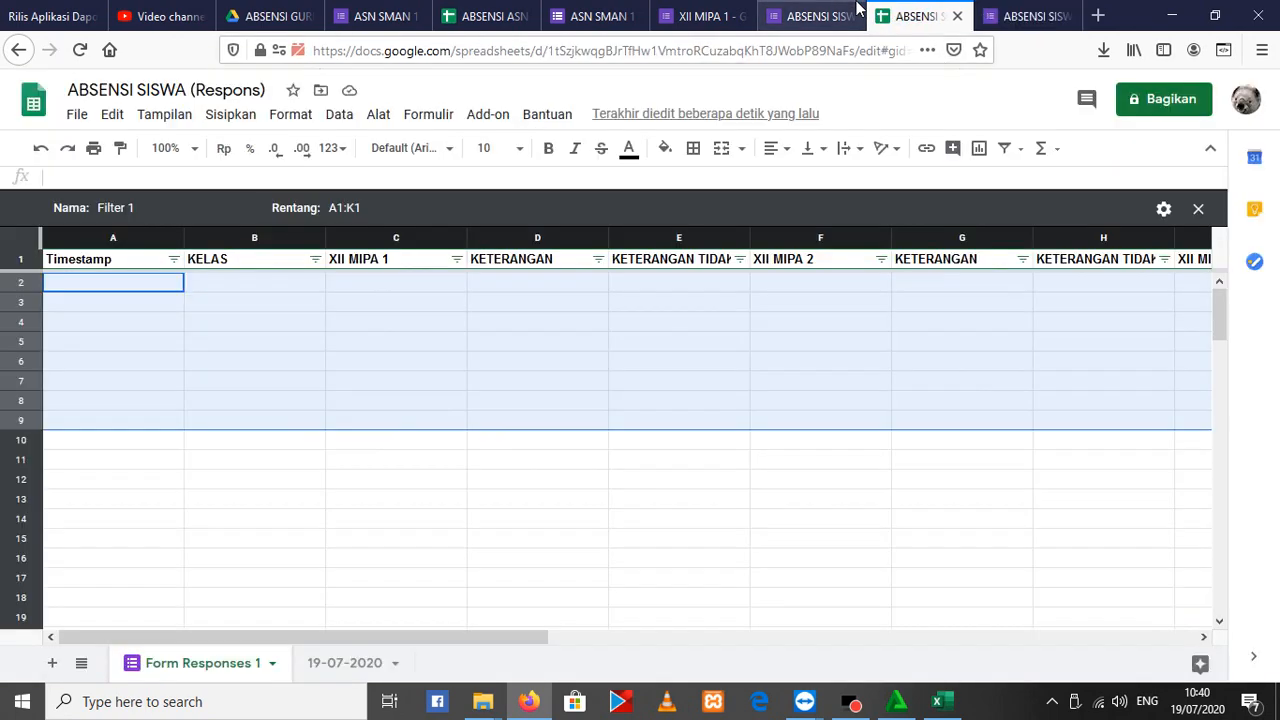
{"action": "left_click", "coordinate": [810, 16]}
{"action": "left_click", "coordinate": [942, 18]}
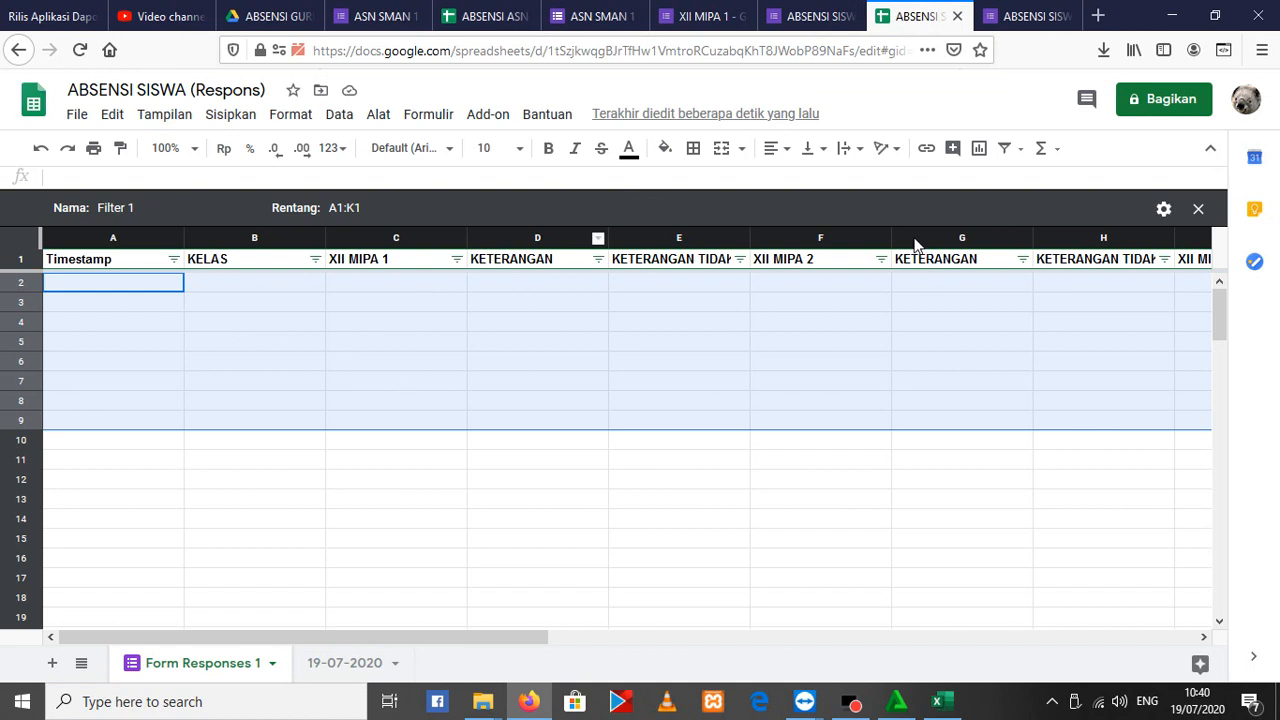
{"action": "left_click", "coordinate": [958, 17]}
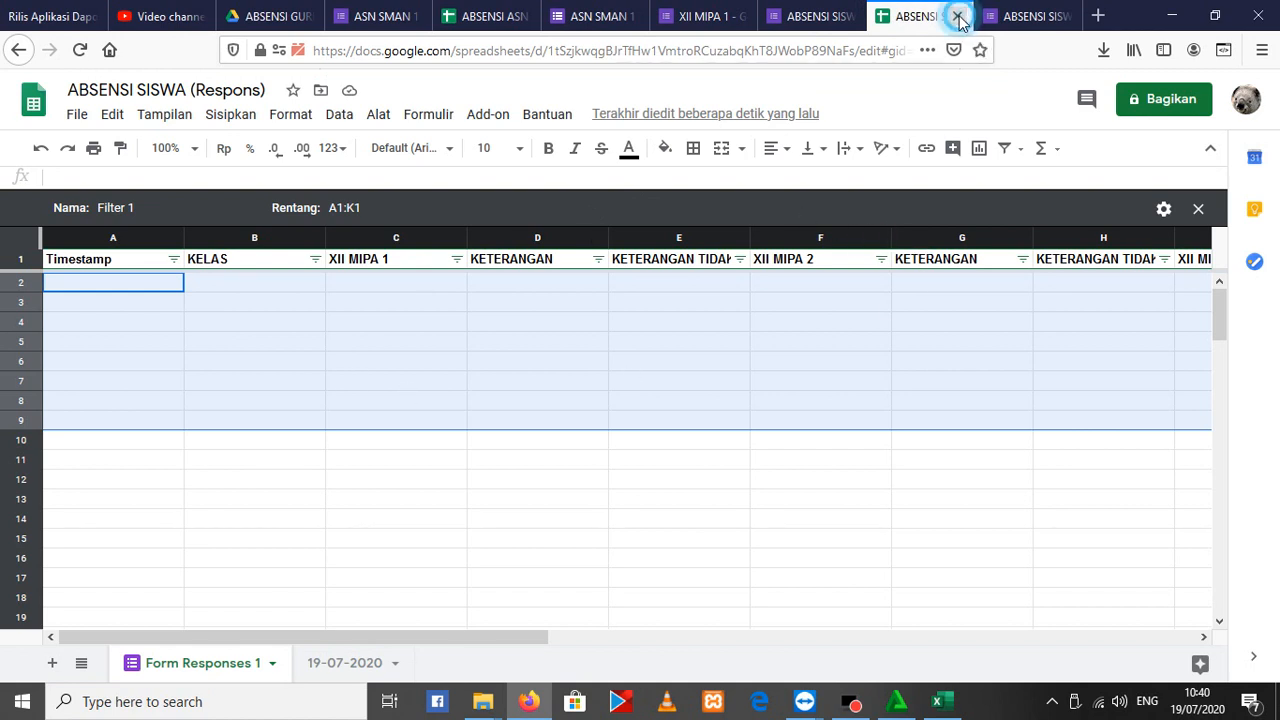
Select class XII MIPA 1 in the ABSENSI SISWA form and continue to its attendance section
{"action": "left_click", "coordinate": [474, 363]}
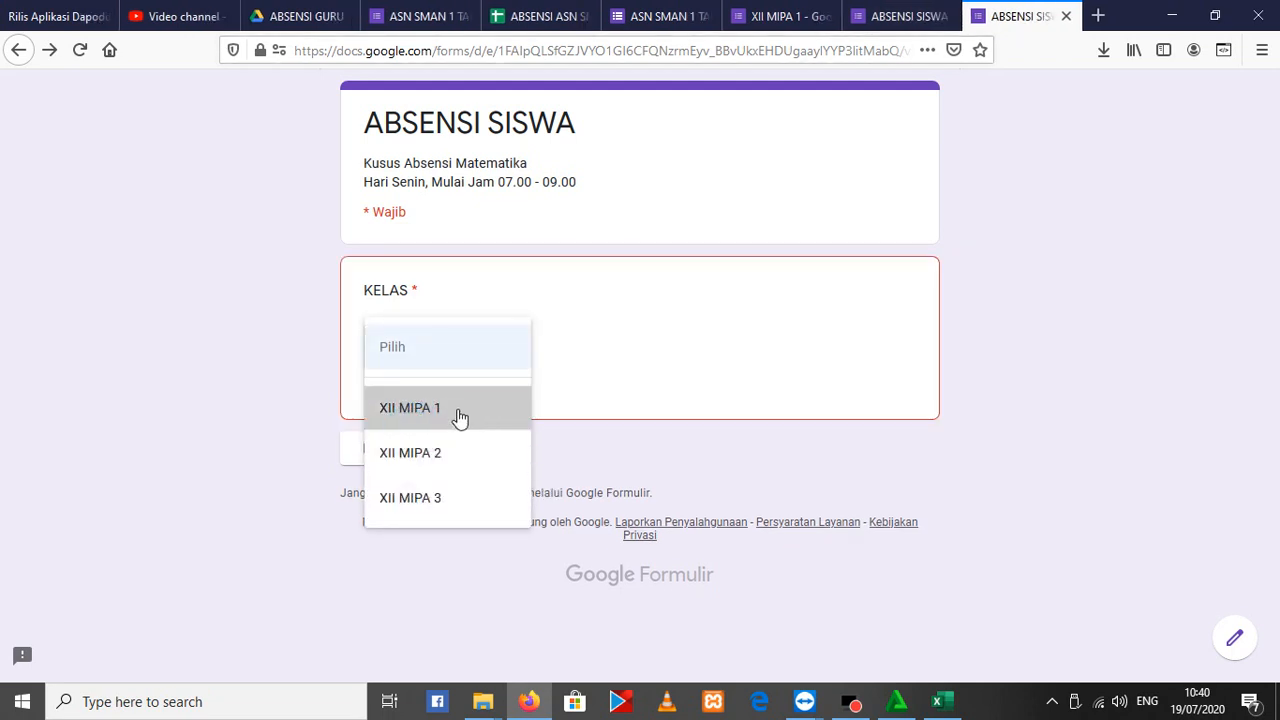
{"action": "left_click", "coordinate": [486, 420]}
{"action": "left_click", "coordinate": [368, 440]}
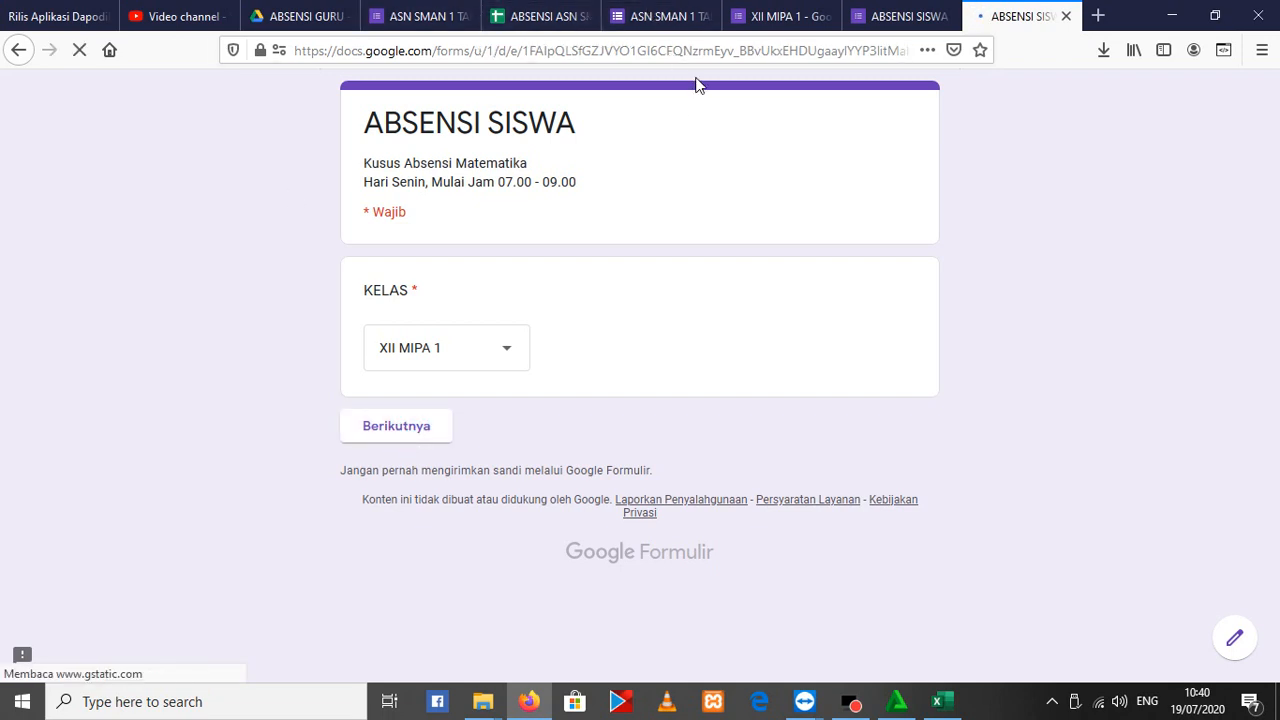
Choose the second student in the XII MIPA 1 list, mark the attendance as HADIR and submit the form
{"action": "left_click", "coordinate": [473, 355]}
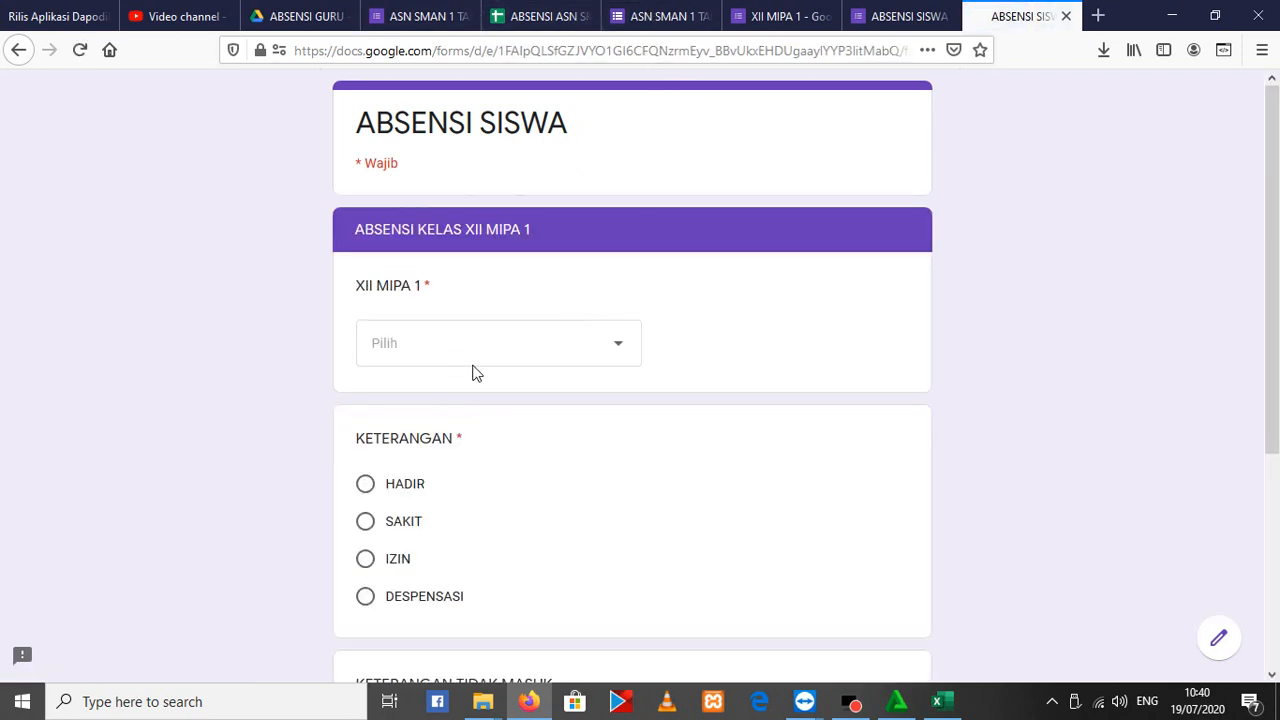
{"action": "left_click", "coordinate": [458, 358]}
{"action": "left_click", "coordinate": [451, 246]}
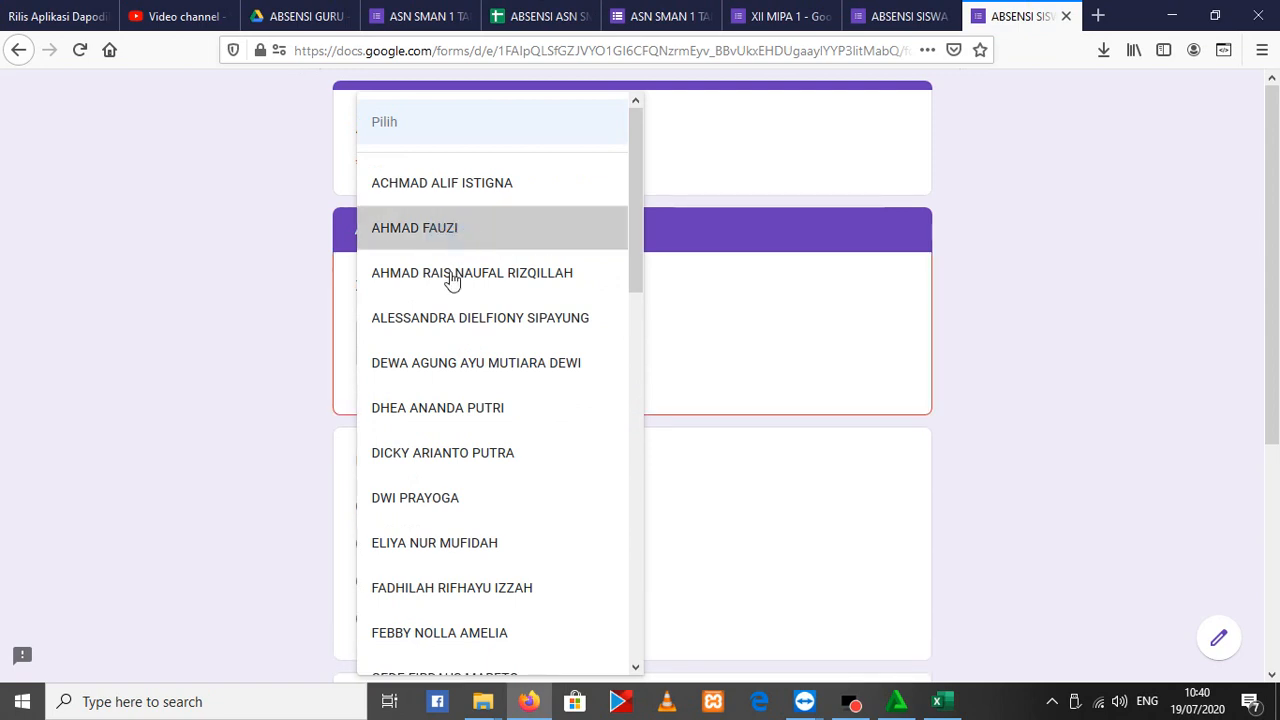
{"action": "left_click", "coordinate": [365, 483]}
{"action": "scroll", "coordinate": [337, 480], "scroll_direction": "down", "scroll_amount": 3}
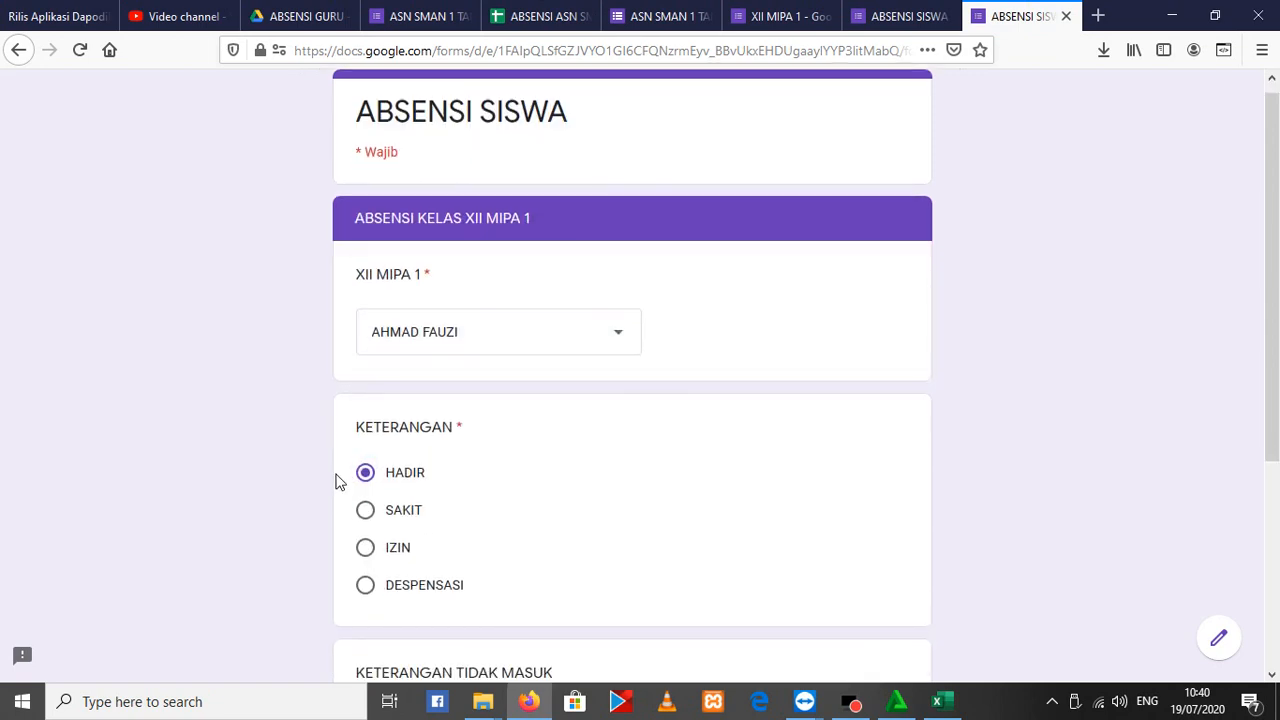
{"action": "left_click", "coordinate": [463, 560]}
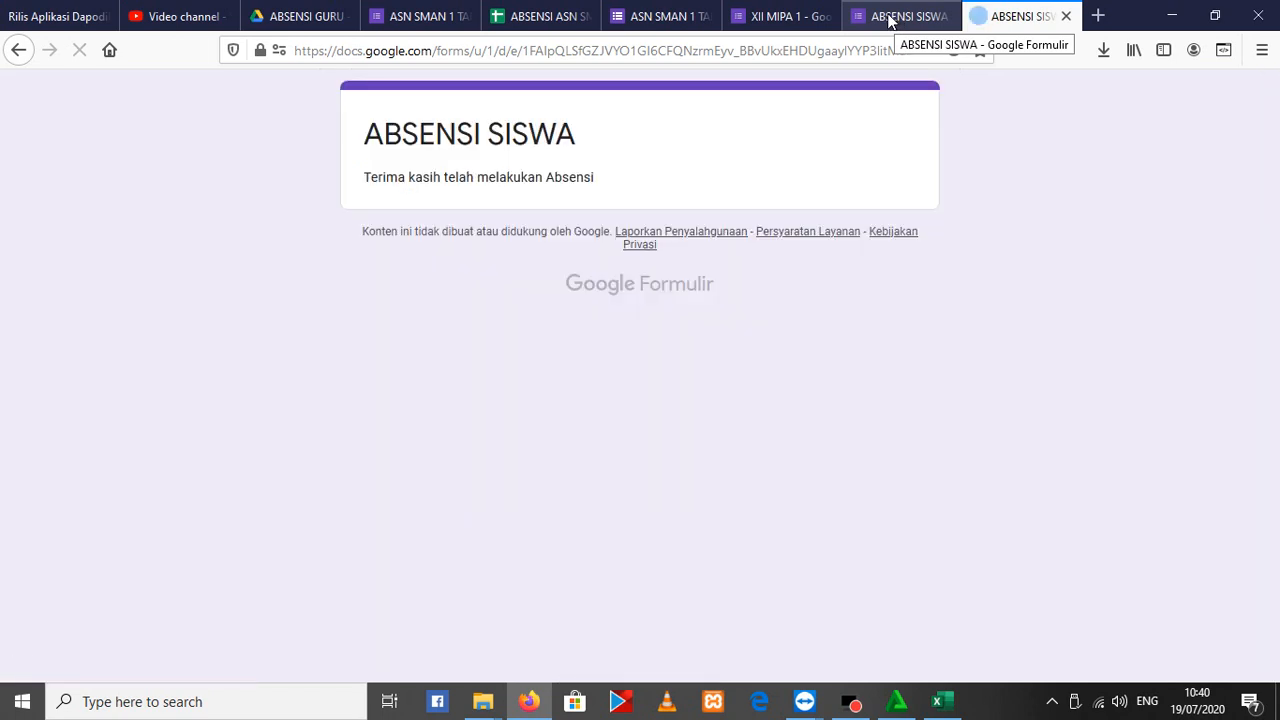
Check the new submission in the ABSENSI SISWA form's response summary and open its linked response spreadsheet
{"action": "left_click_drag", "start_coordinate": [362, 177], "coordinate": [596, 178]}
{"action": "left_click", "coordinate": [875, 22]}
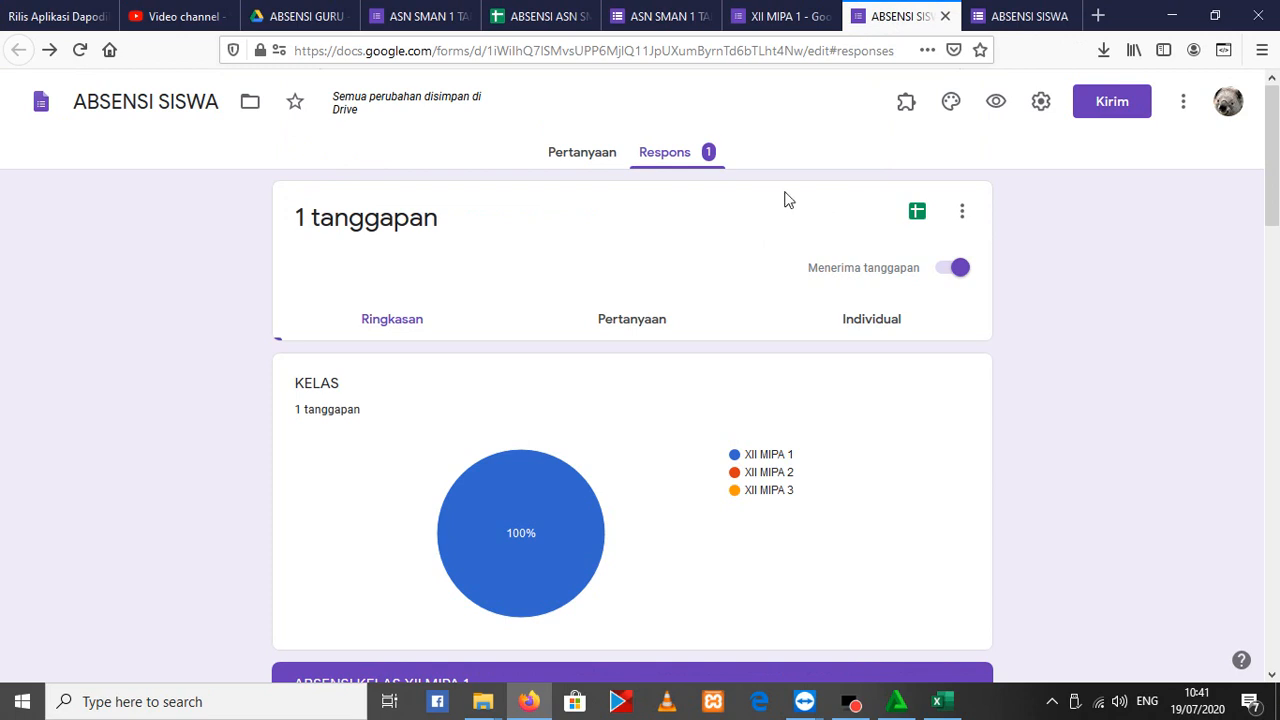
{"action": "left_click", "coordinate": [918, 211]}
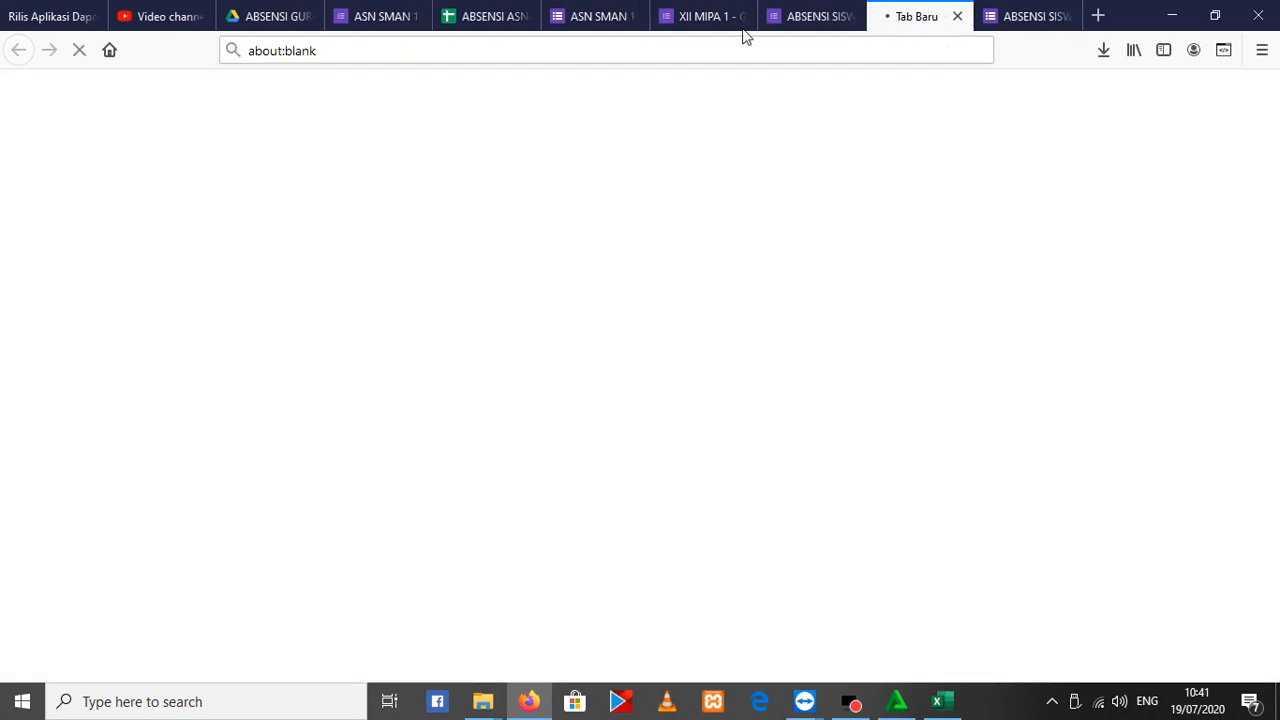
{"action": "left_click", "coordinate": [837, 6]}
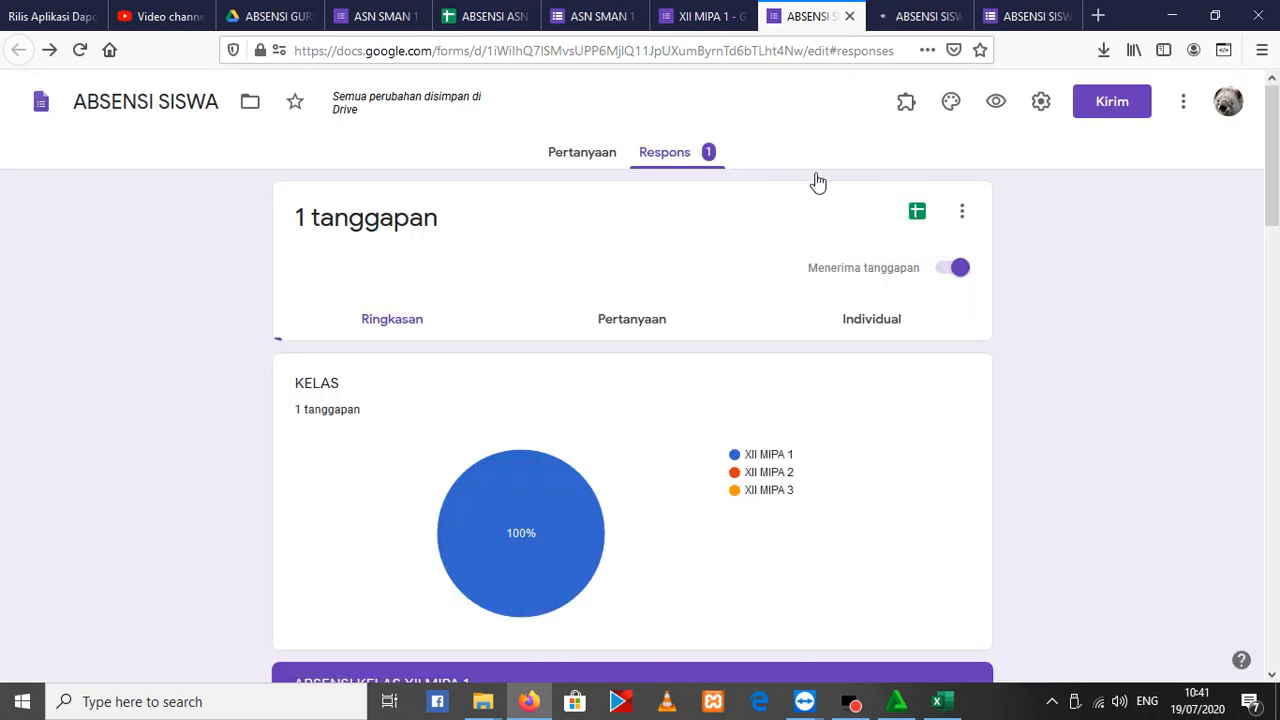
{"action": "left_click", "coordinate": [962, 211]}
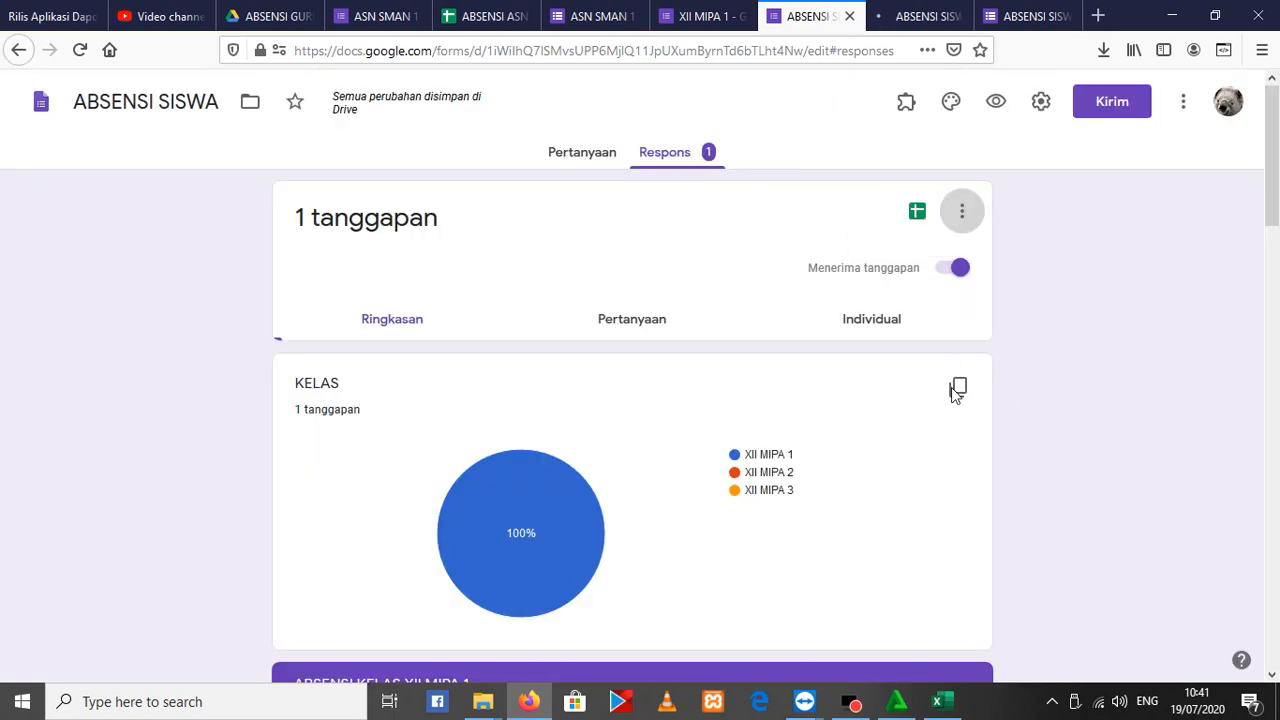
{"action": "left_click", "coordinate": [924, 12]}
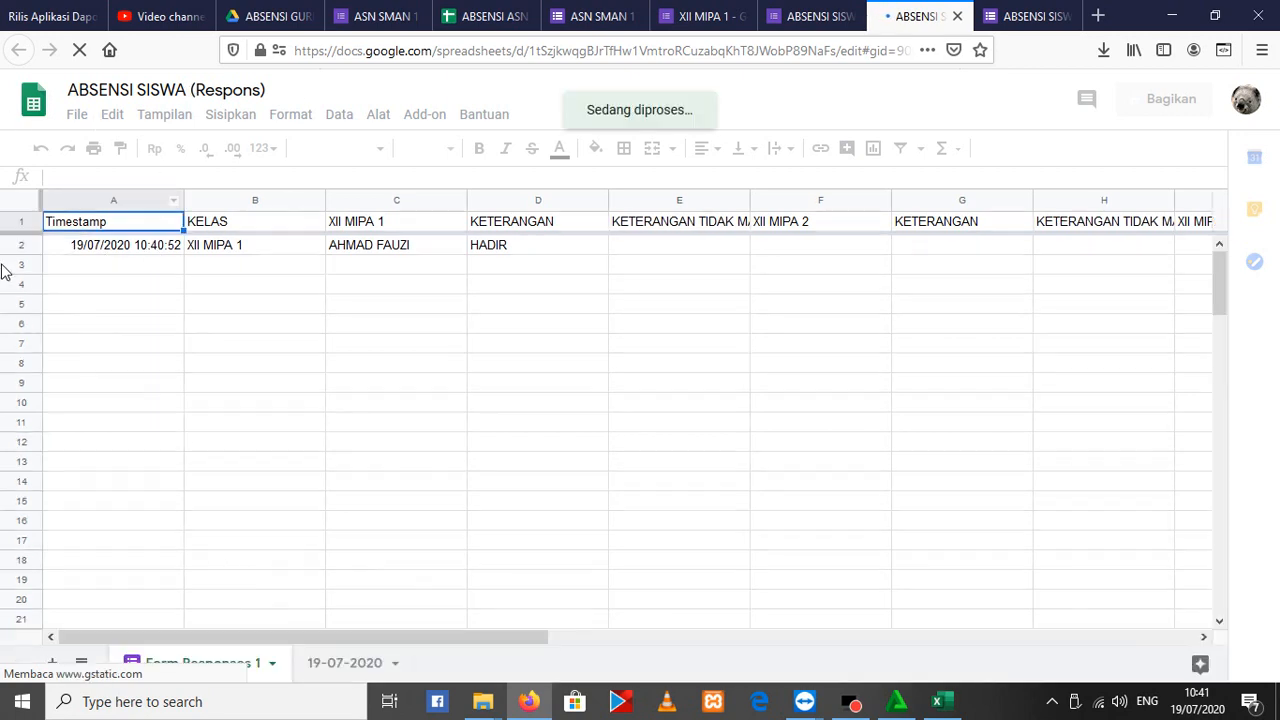
Compare the new entry in Form Responses 1 with the archived responses in the 19-07-2020 sheet
{"action": "left_click", "coordinate": [327, 667]}
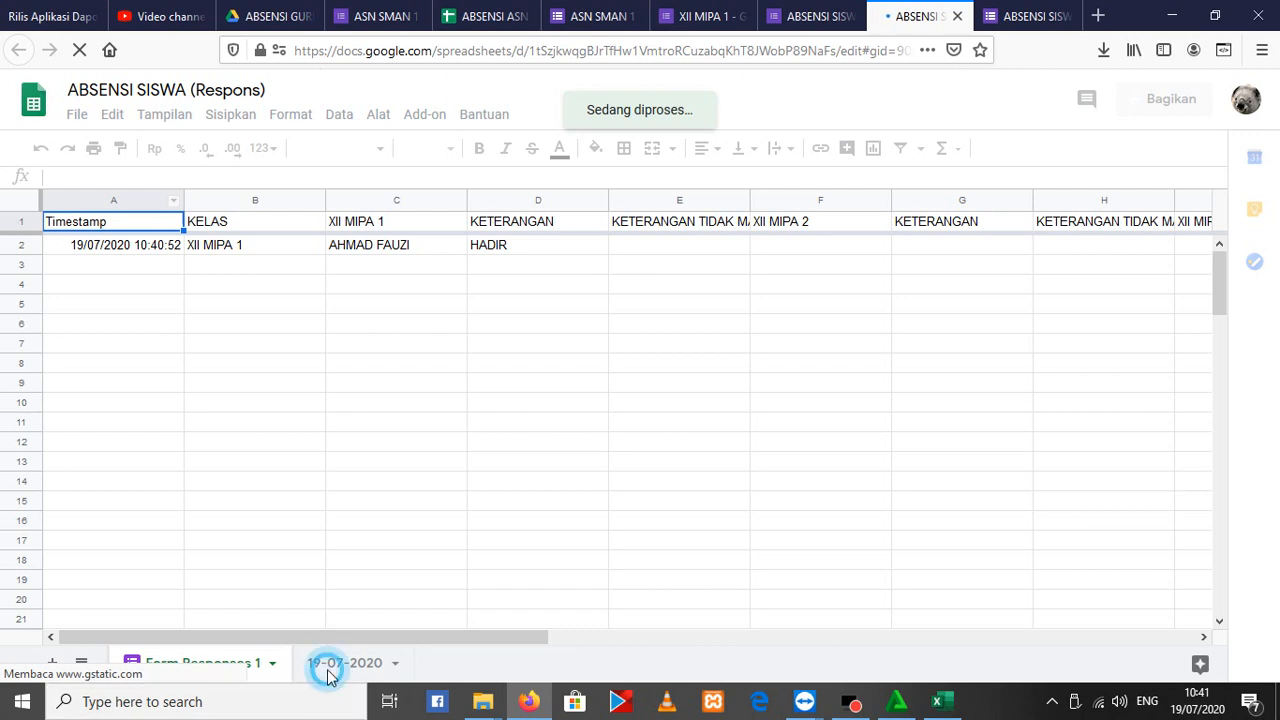
{"action": "left_click", "coordinate": [334, 661]}
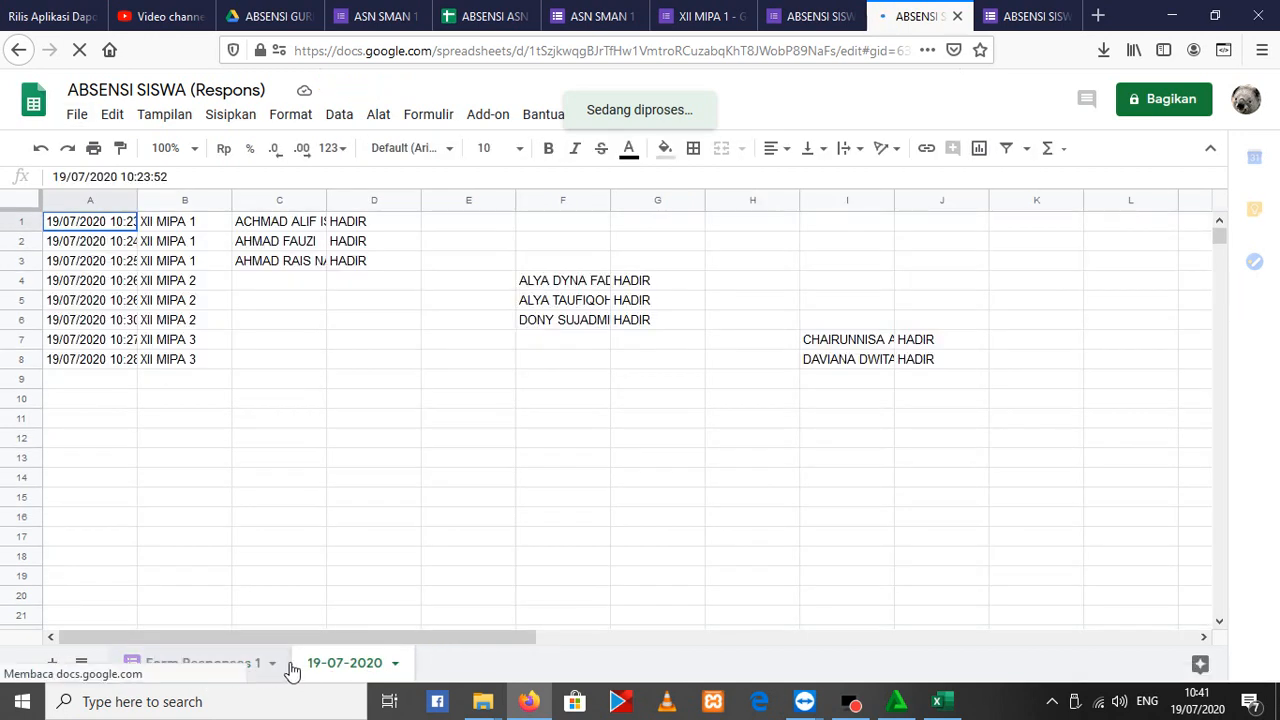
{"action": "left_click", "coordinate": [214, 662]}
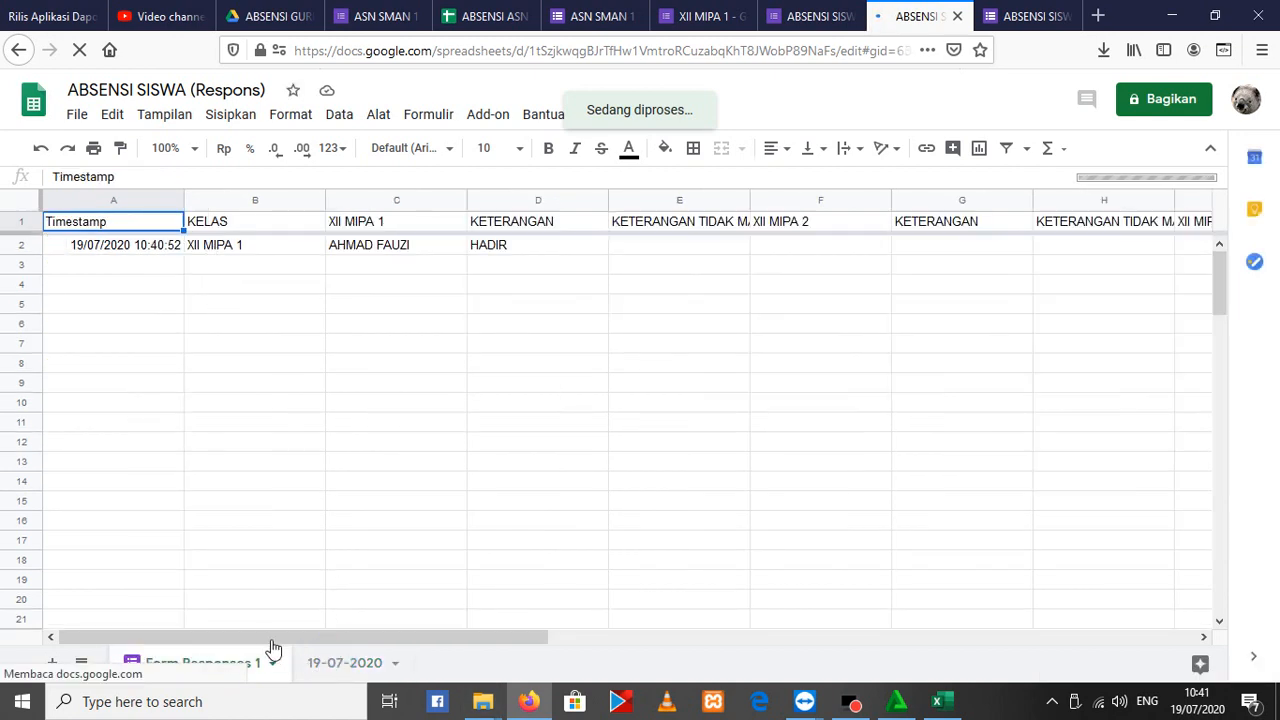
{"action": "left_click", "coordinate": [316, 666]}
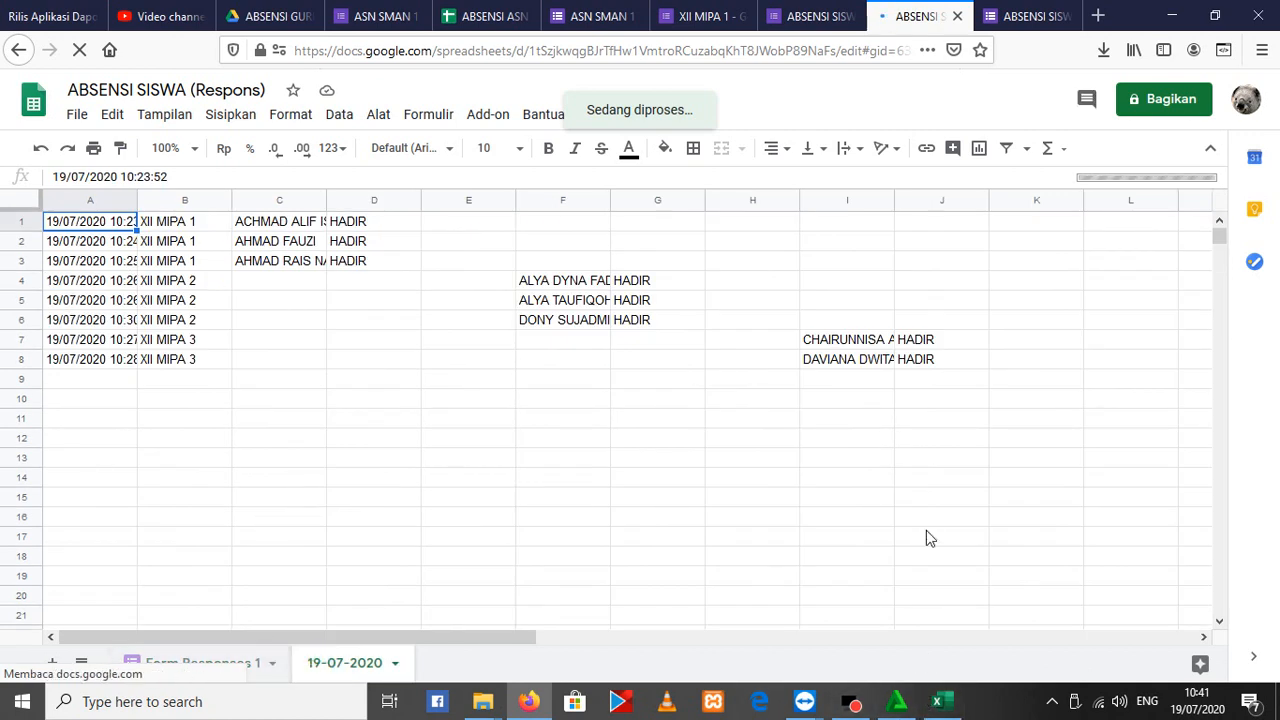
{"action": "left_click", "coordinate": [965, 303]}
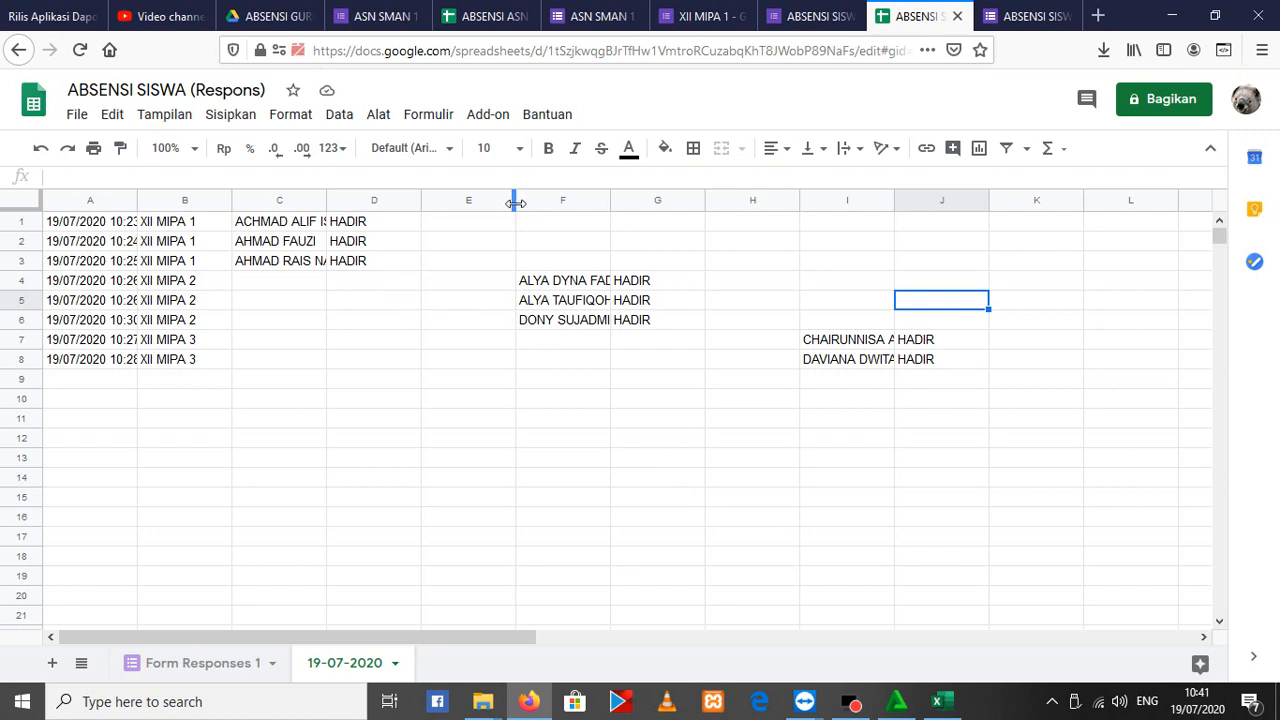
{"action": "left_click", "coordinate": [460, 200]}
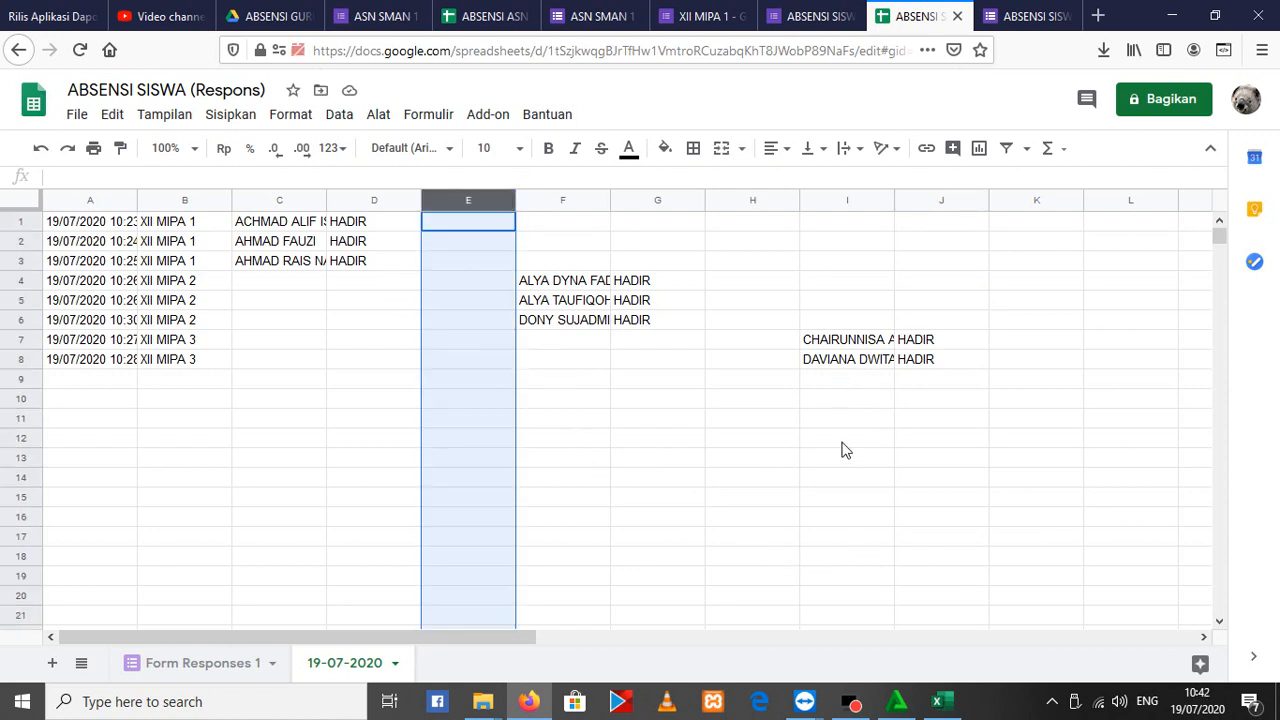
{"action": "left_click", "coordinate": [690, 440]}
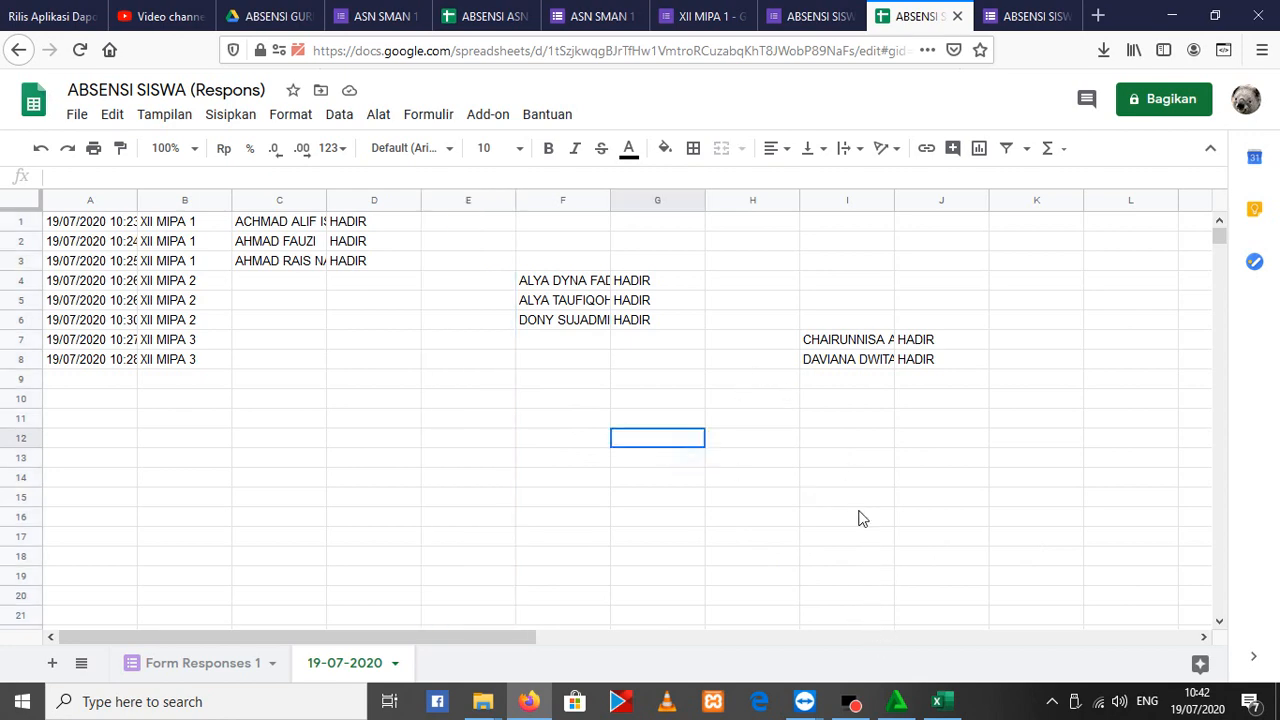